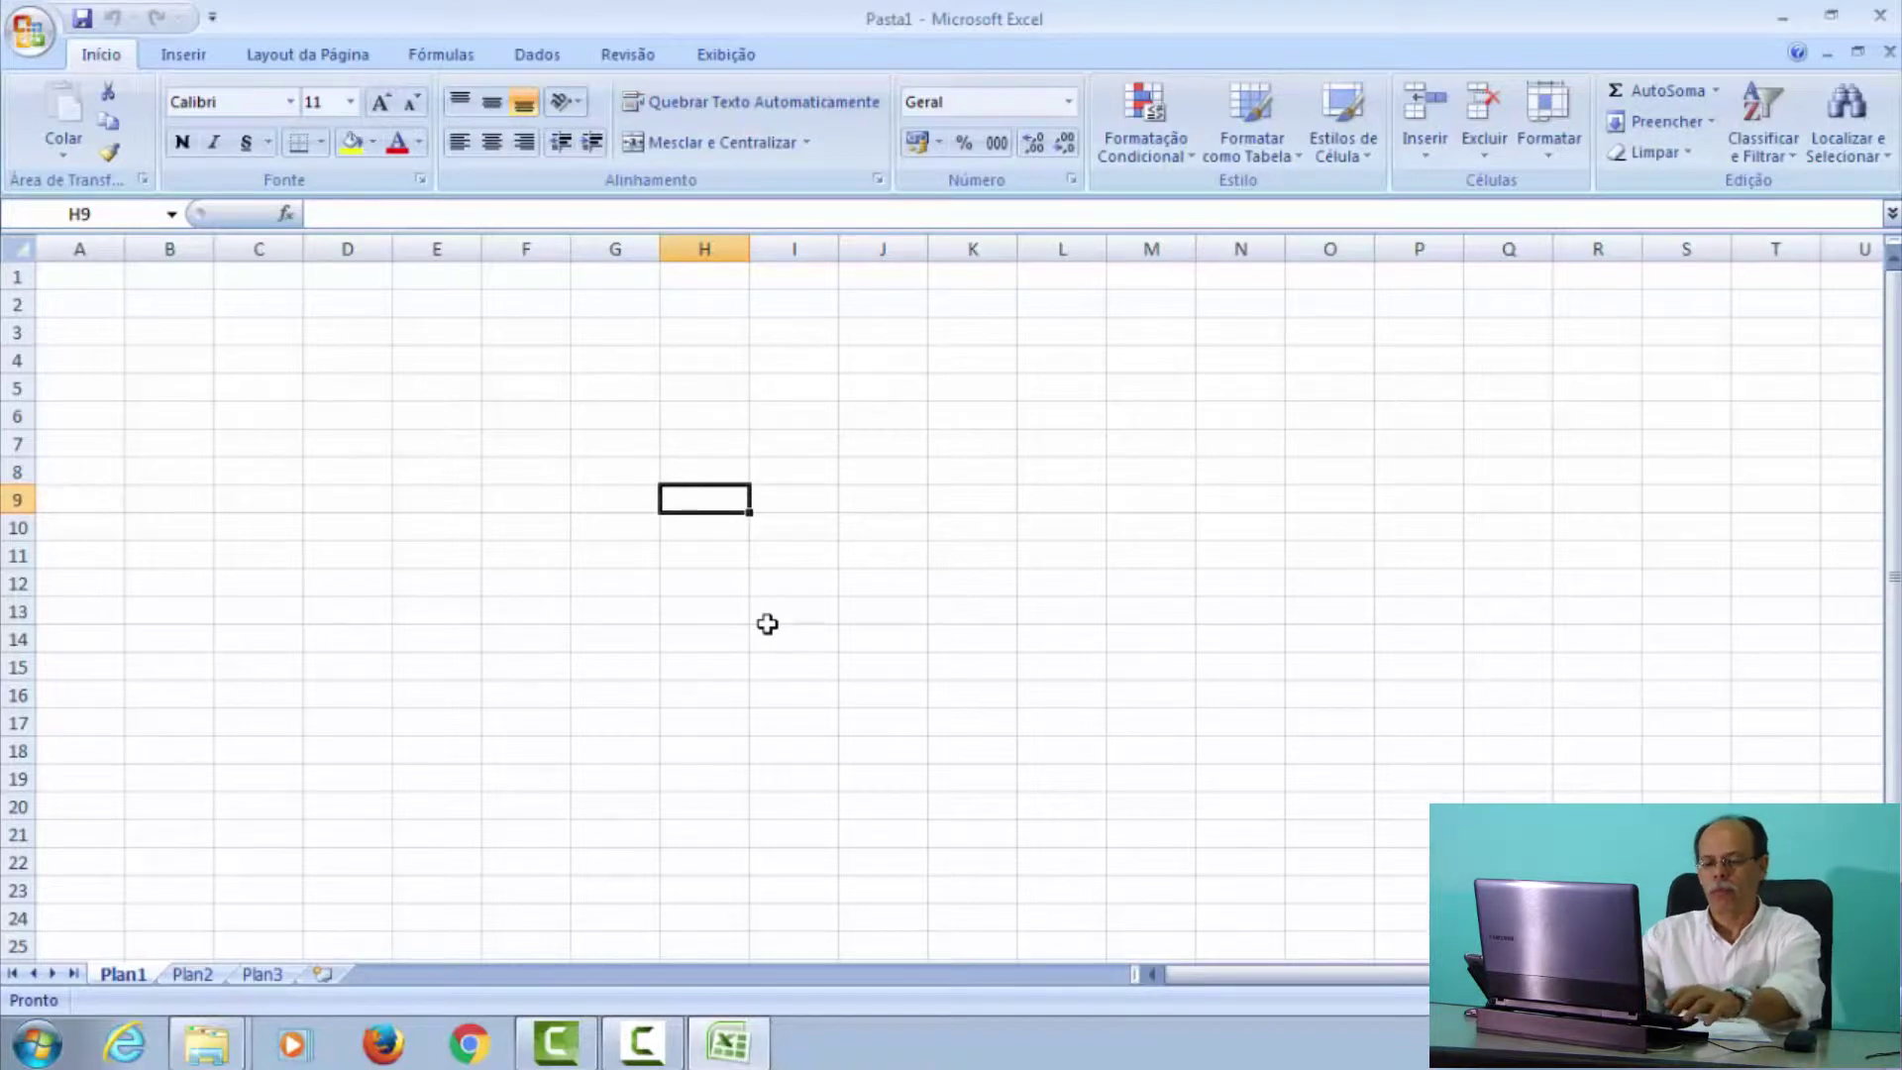
- Enter the text "informações" in cell H9
{"action": "type", "text": "info"}
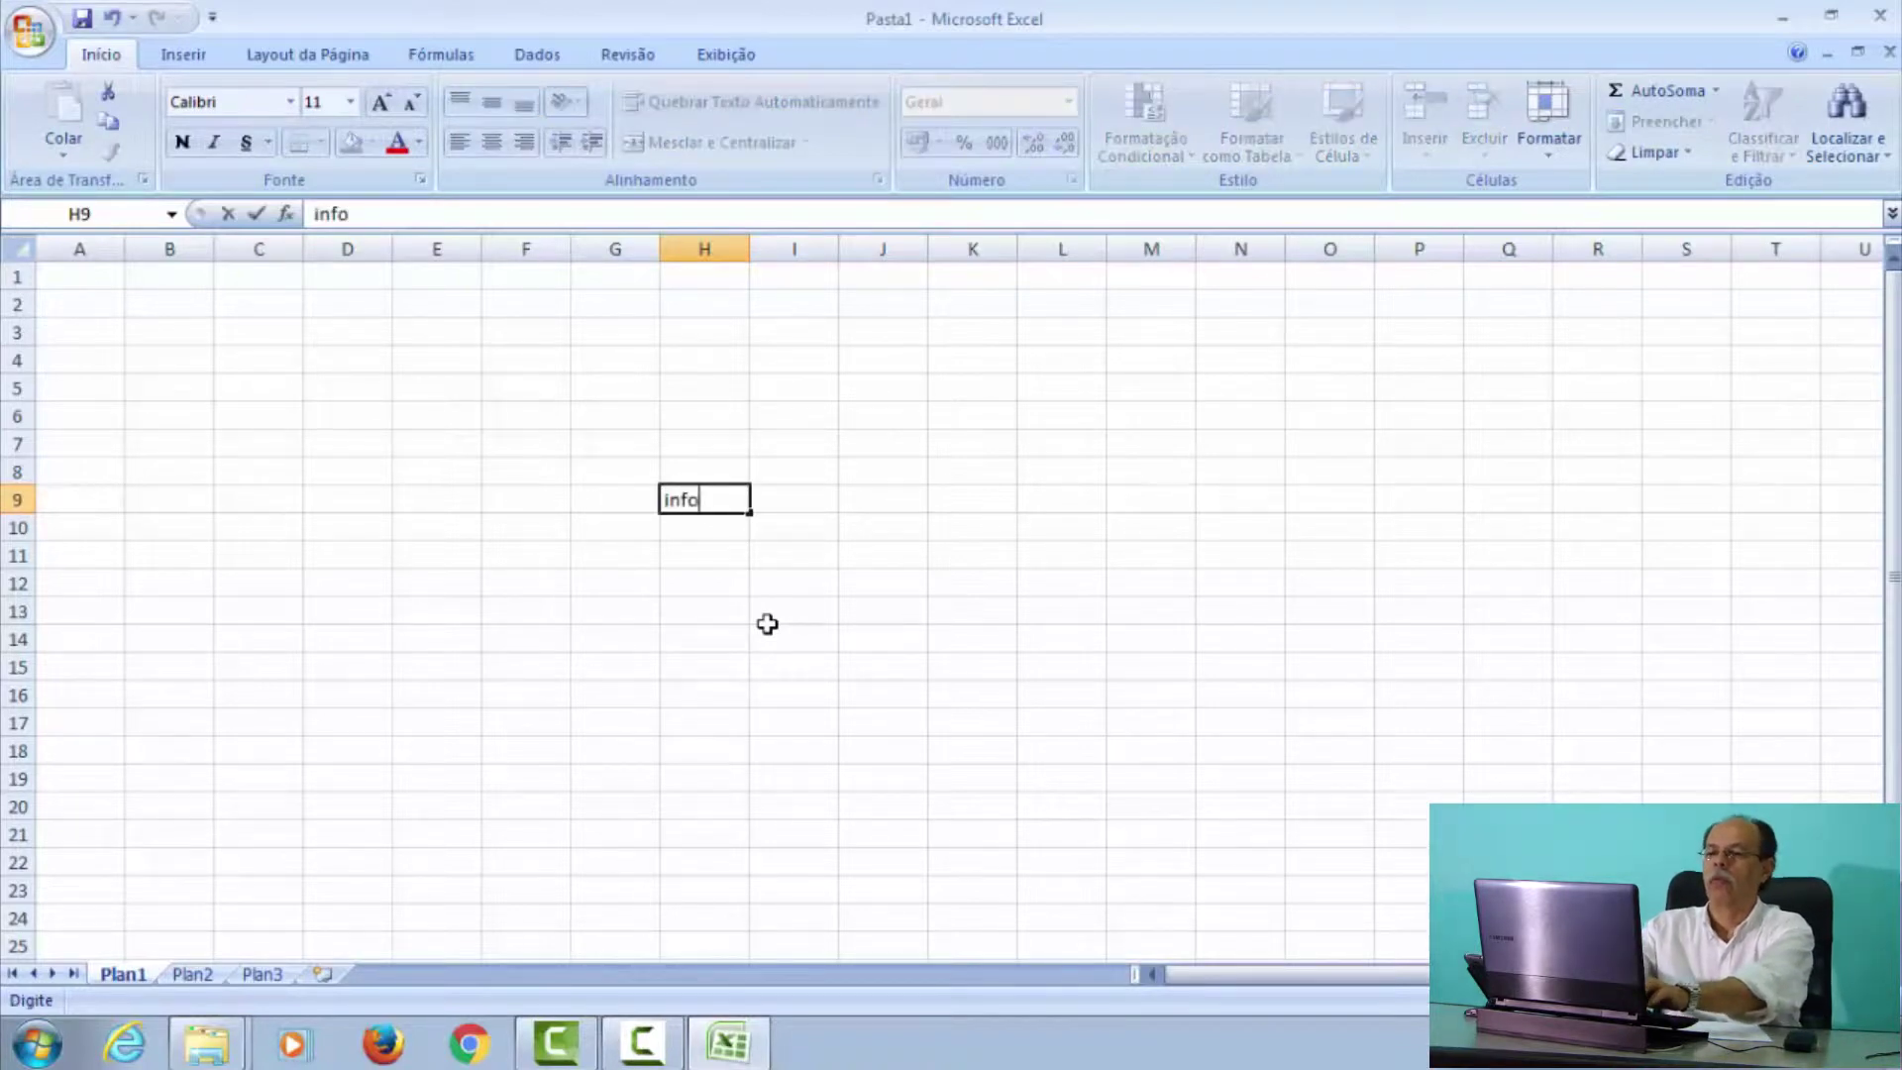
{"action": "type", "text": "rmações"}
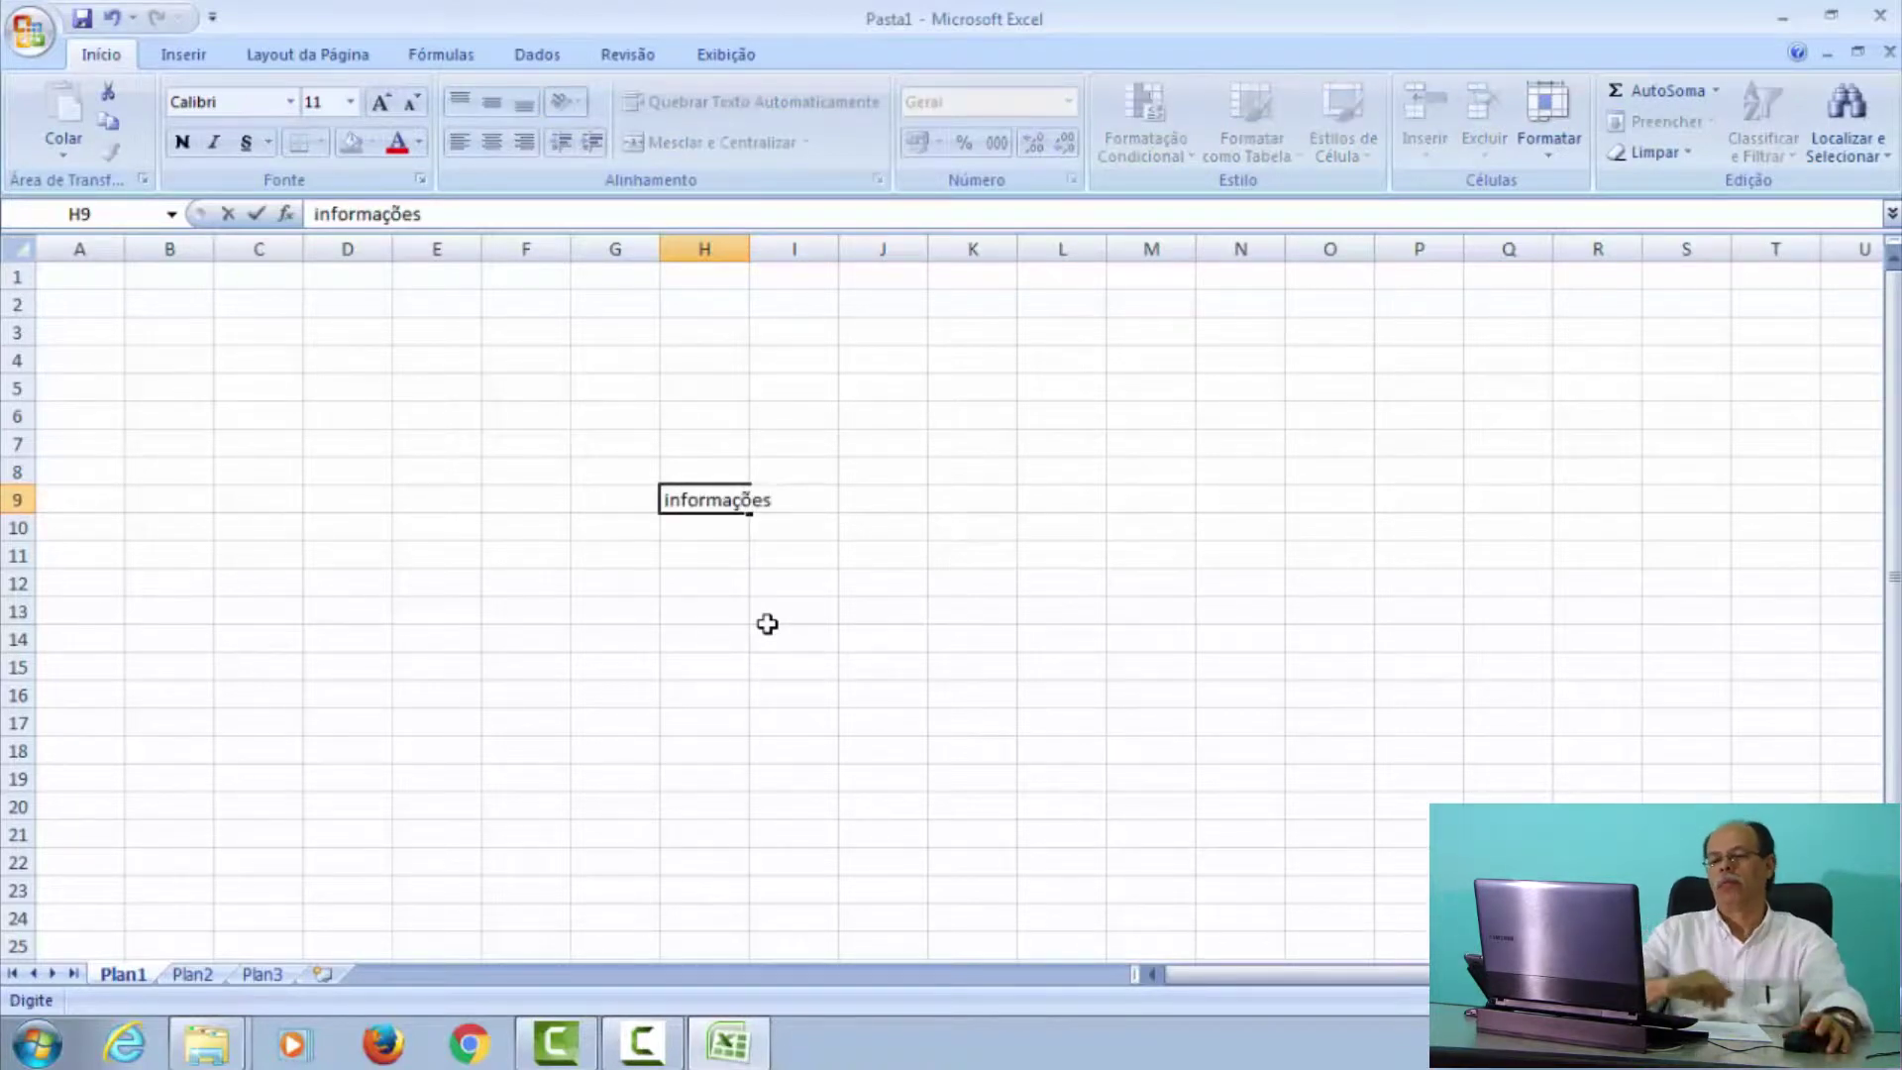
{"action": "left_click", "coordinate": [708, 498]}
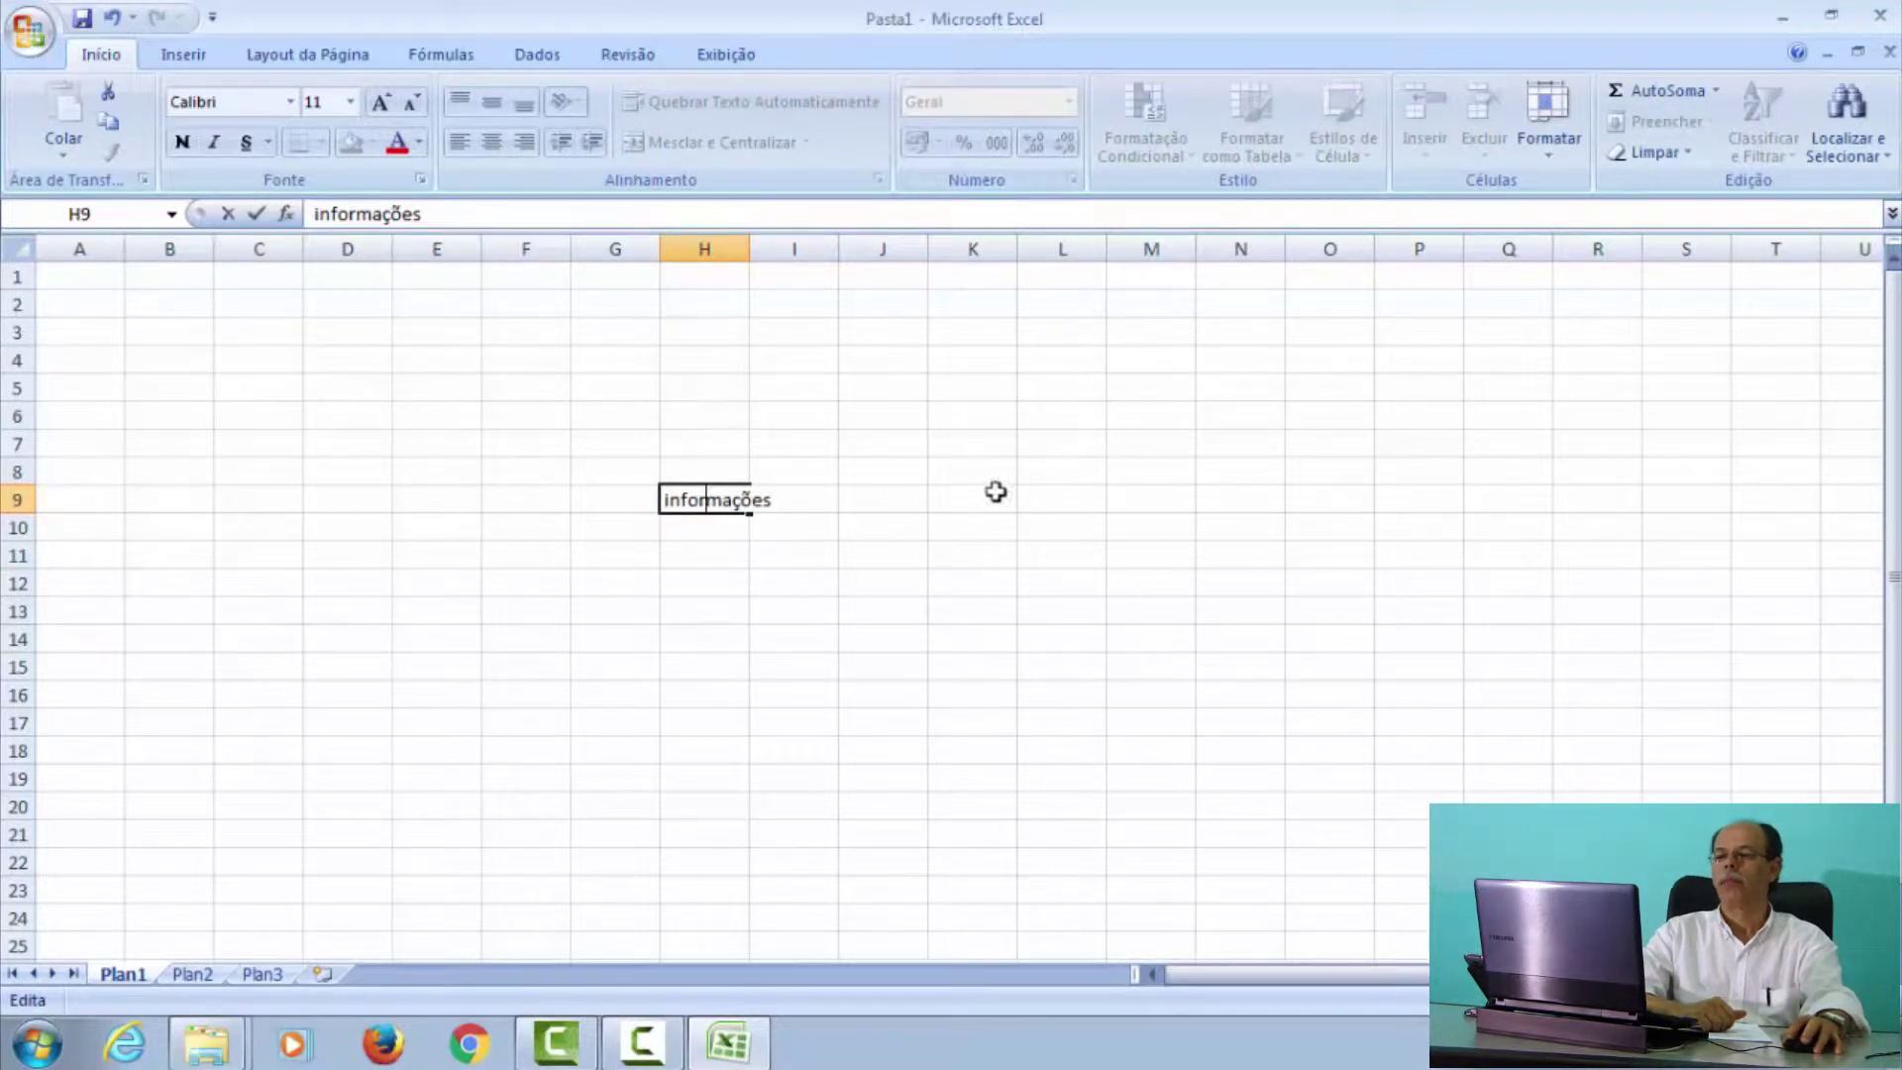
{"action": "left_click", "coordinate": [764, 411]}
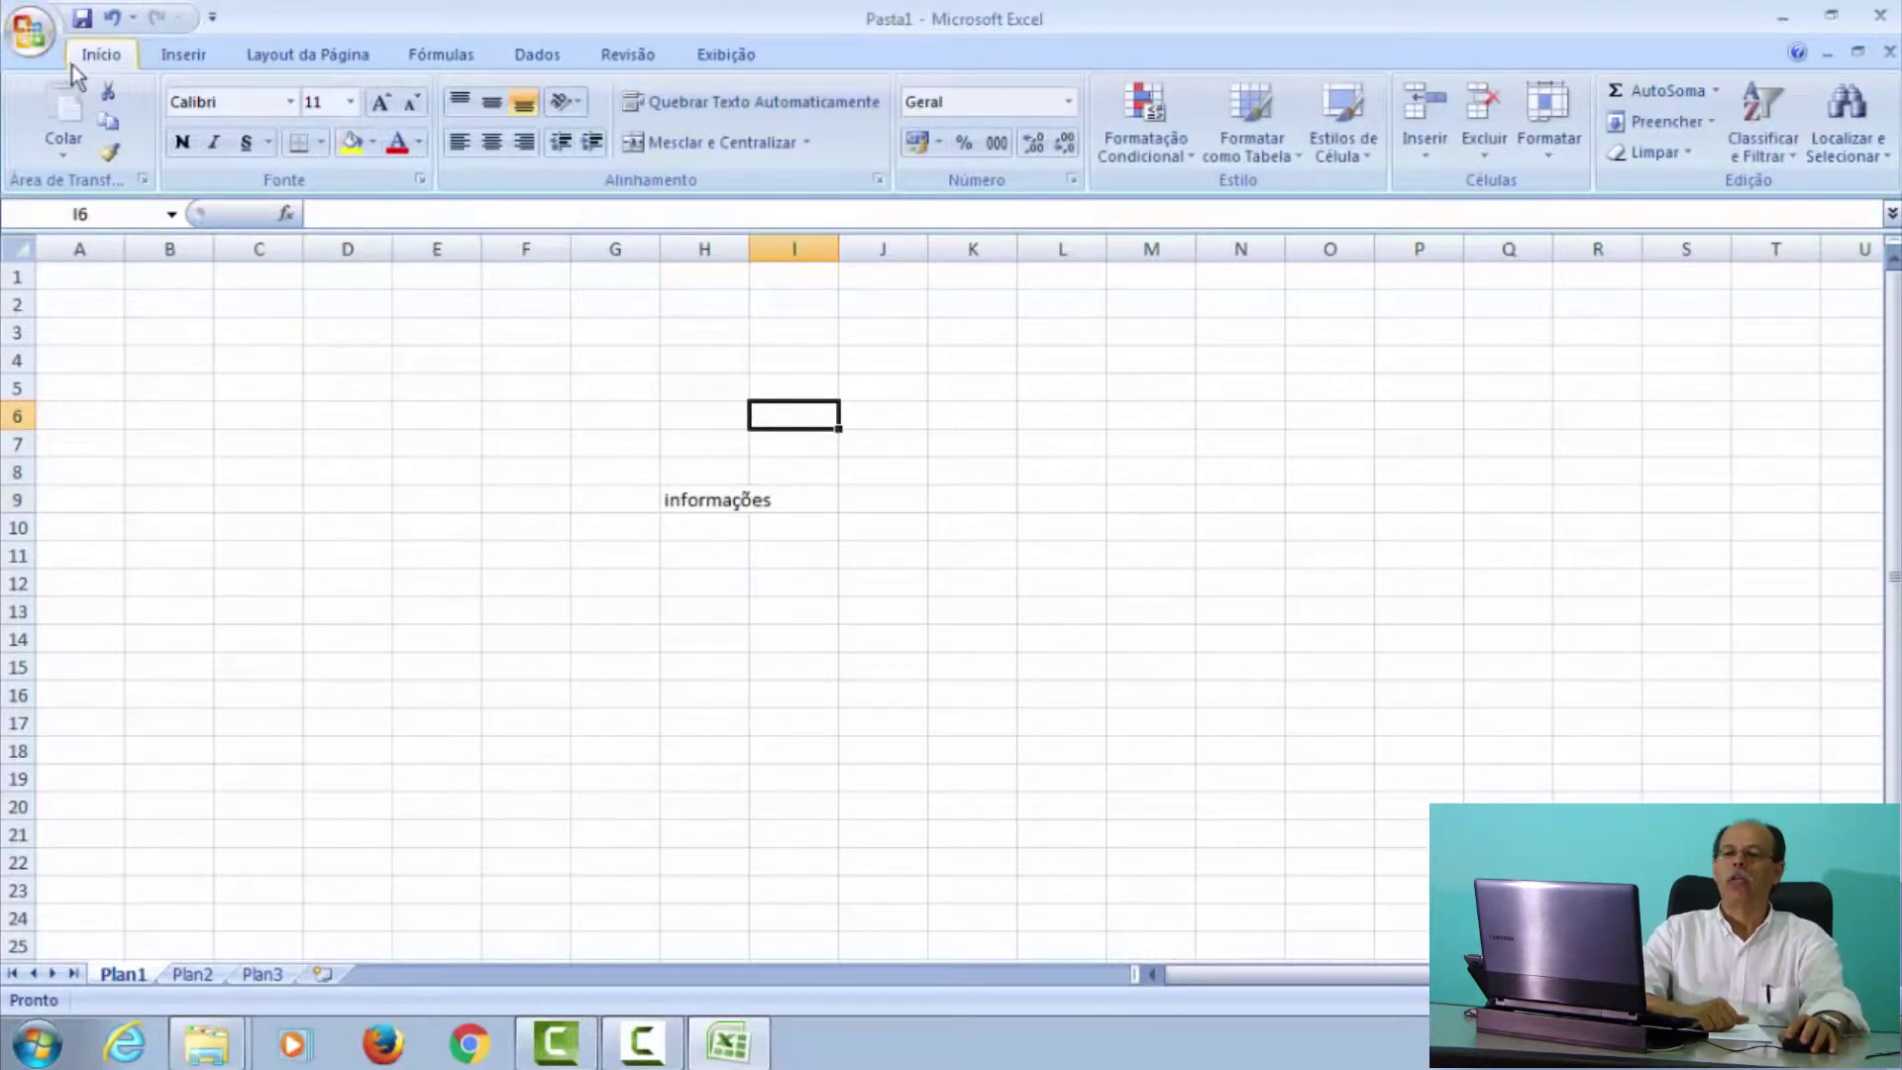
- Review the commands available under Início, Inserir, Layout da Página, Fórmulas, Dados, Revisão and Exibição
{"action": "left_click", "coordinate": [149, 55]}
{"action": "left_click", "coordinate": [307, 53]}
{"action": "left_click", "coordinate": [454, 42]}
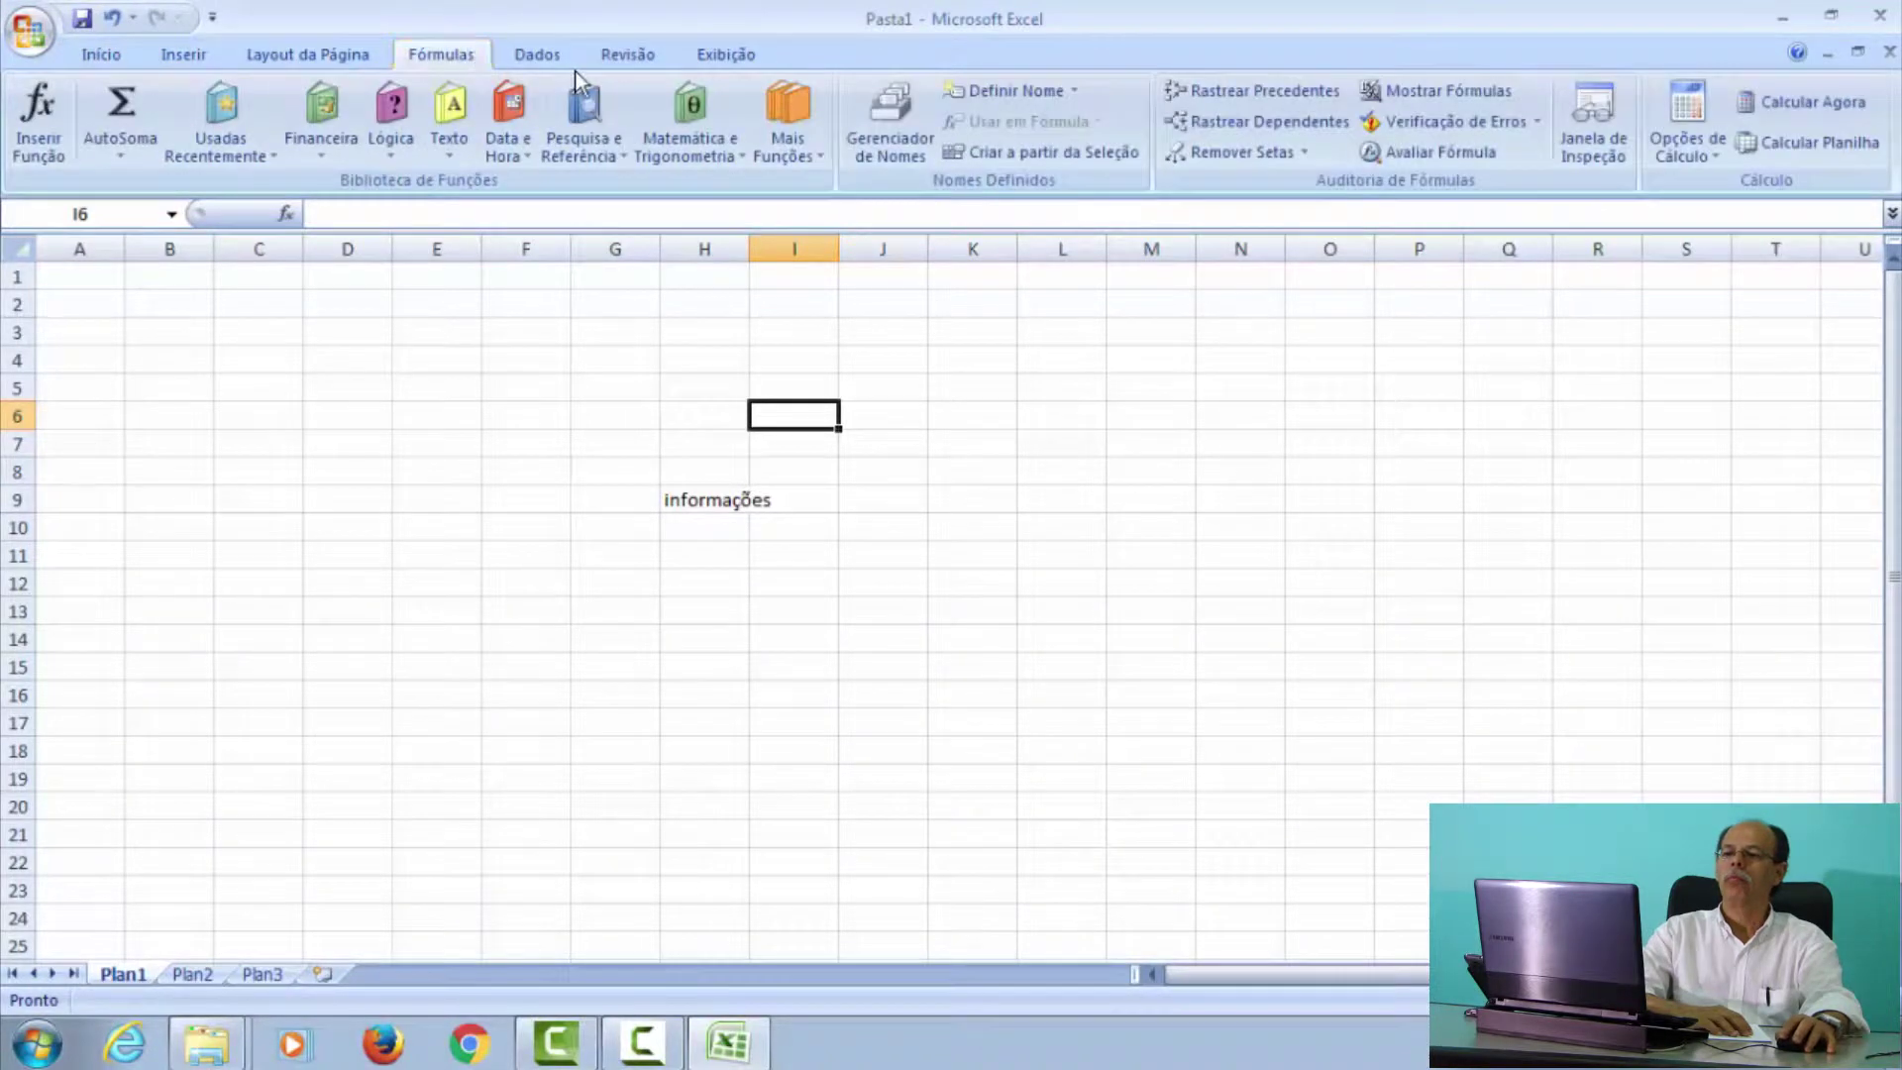
{"action": "left_click", "coordinate": [556, 57]}
{"action": "left_click", "coordinate": [649, 56]}
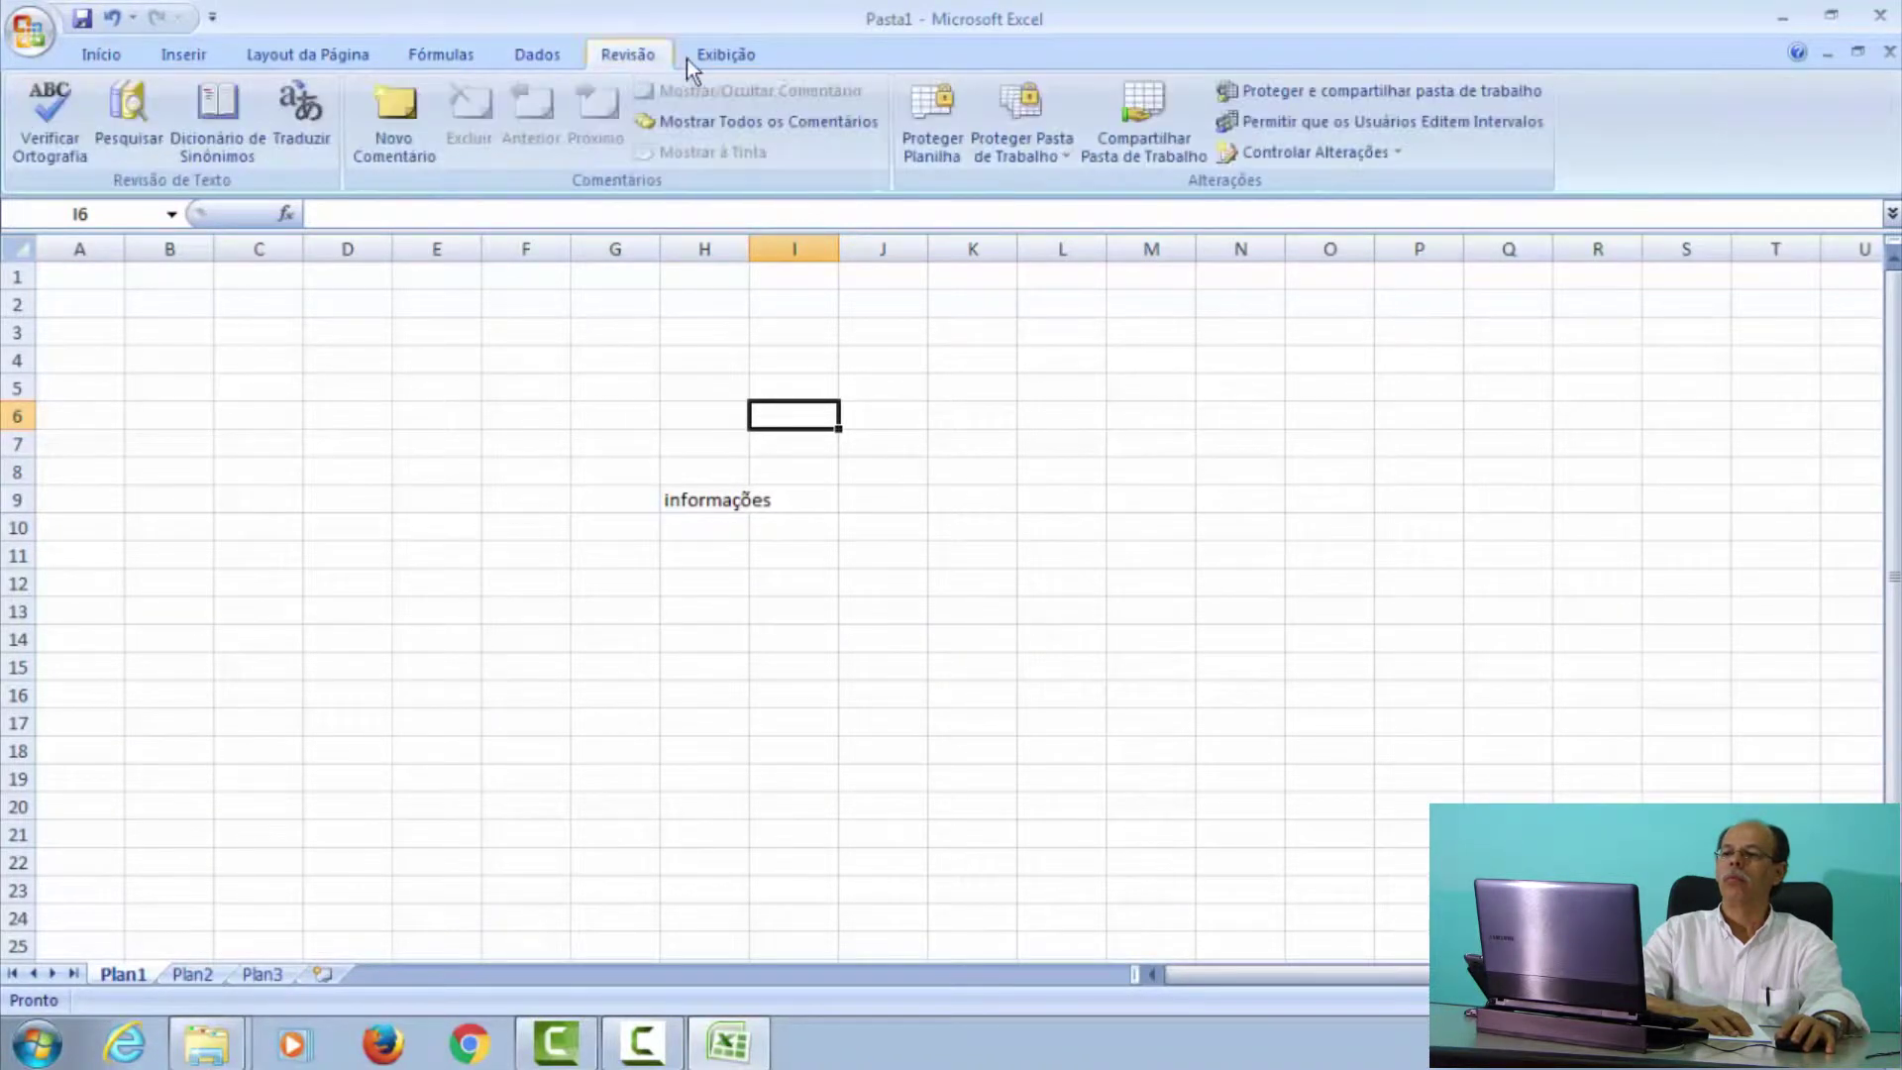
{"action": "left_click", "coordinate": [758, 57]}
{"action": "left_click", "coordinate": [103, 61]}
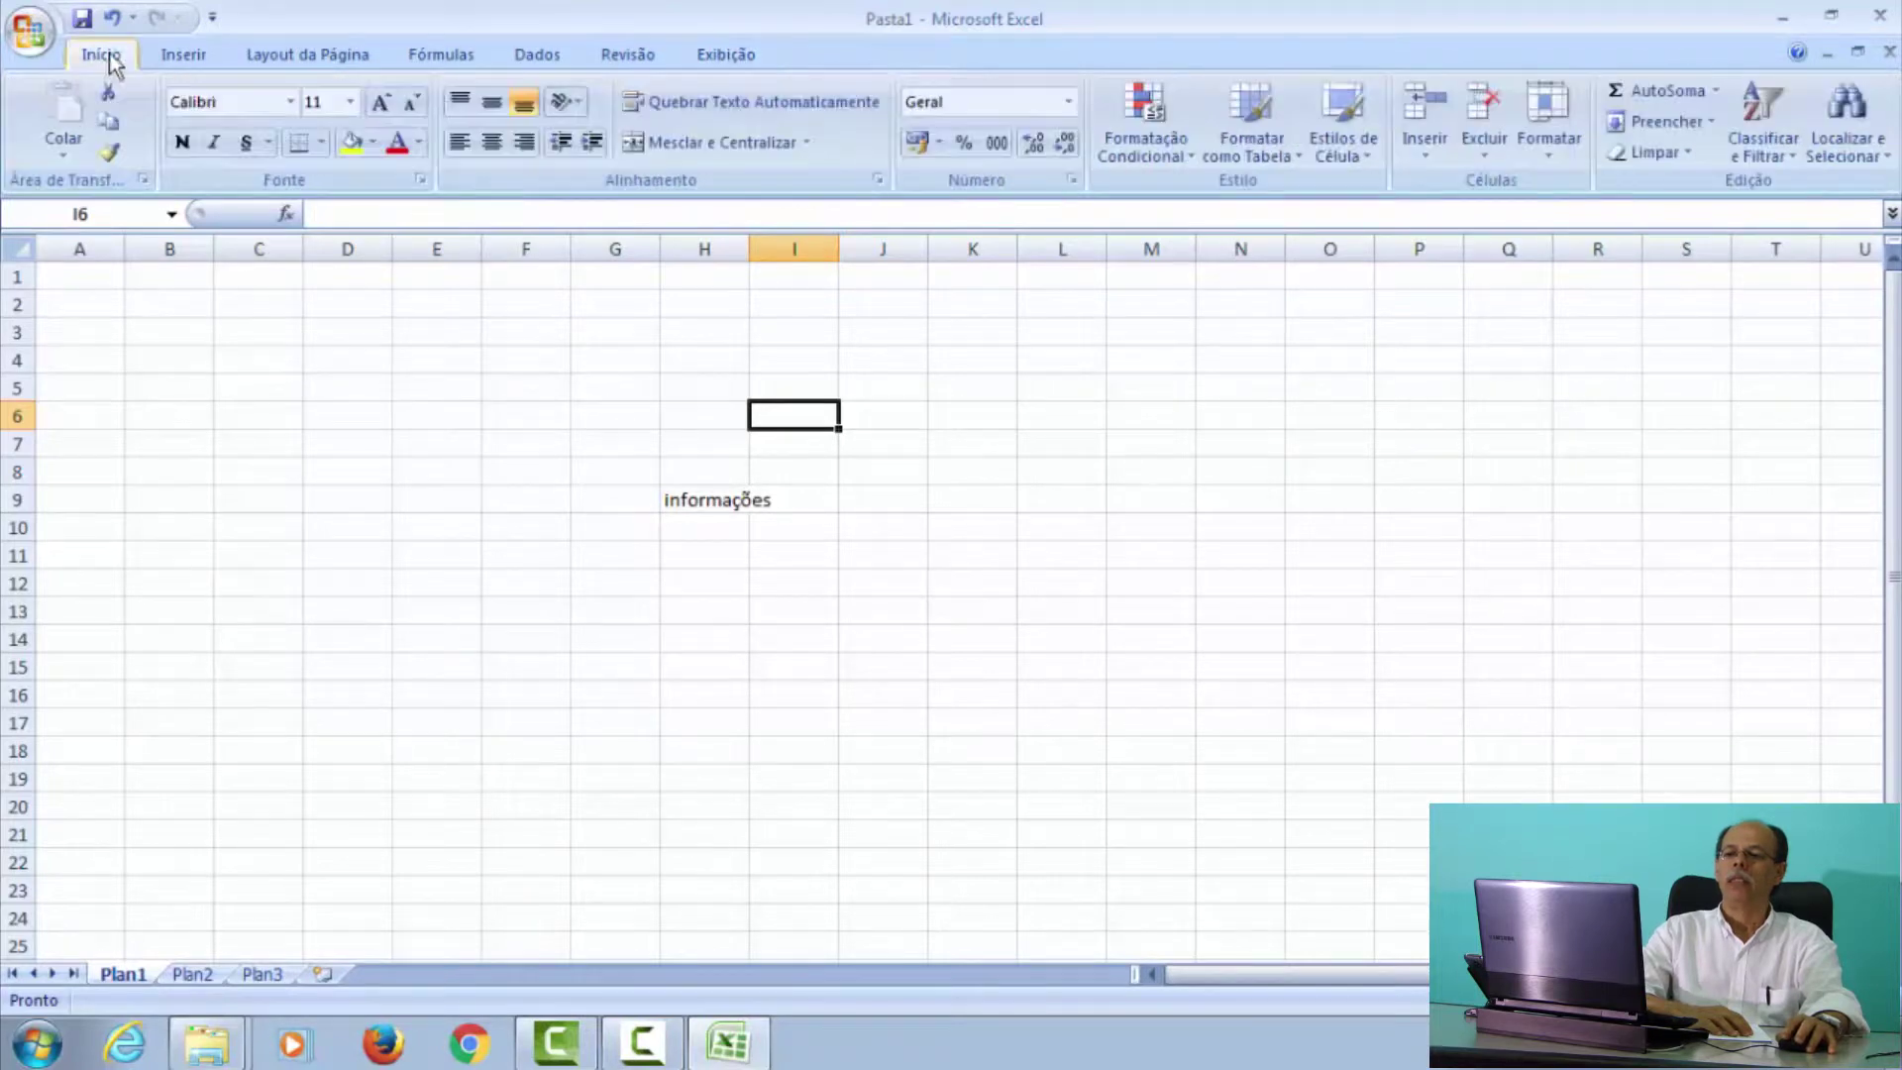
{"action": "left_click", "coordinate": [164, 50]}
{"action": "left_click", "coordinate": [288, 53]}
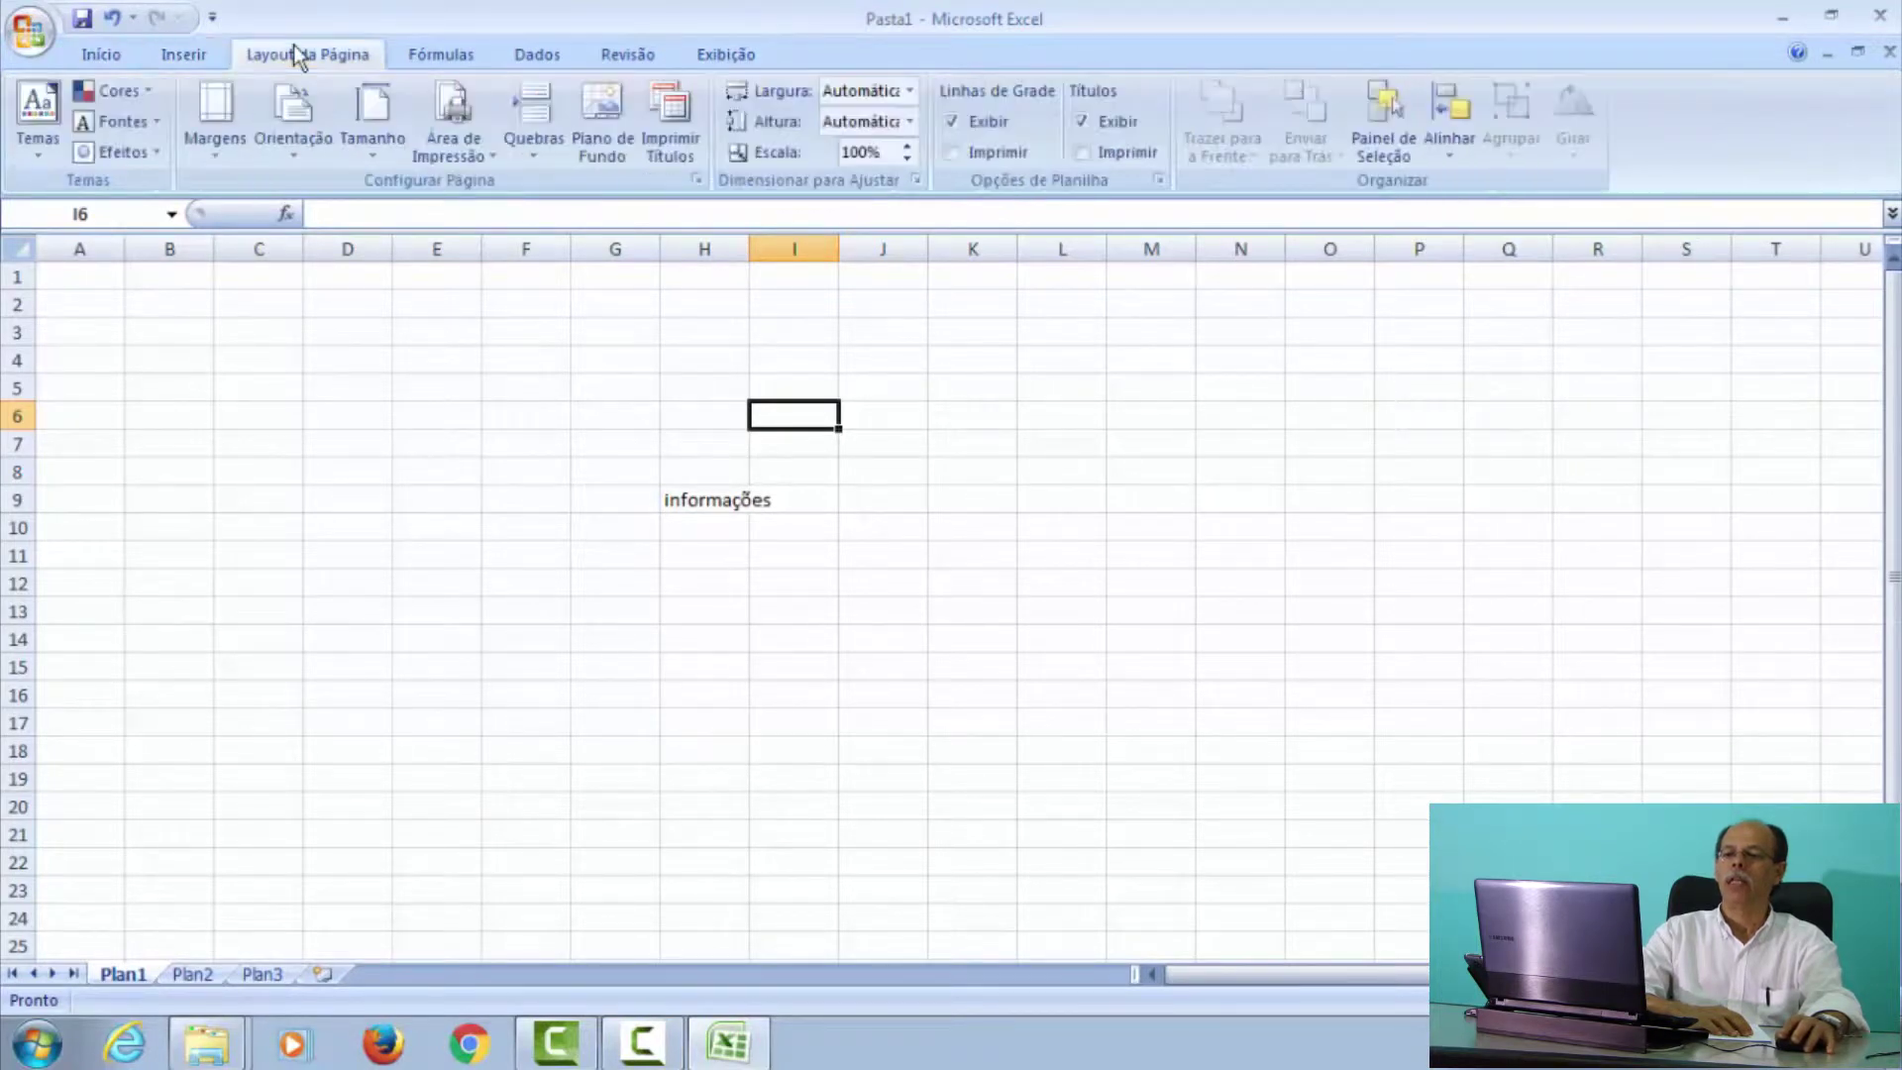
{"action": "left_click", "coordinate": [421, 52]}
{"action": "left_click", "coordinate": [540, 57]}
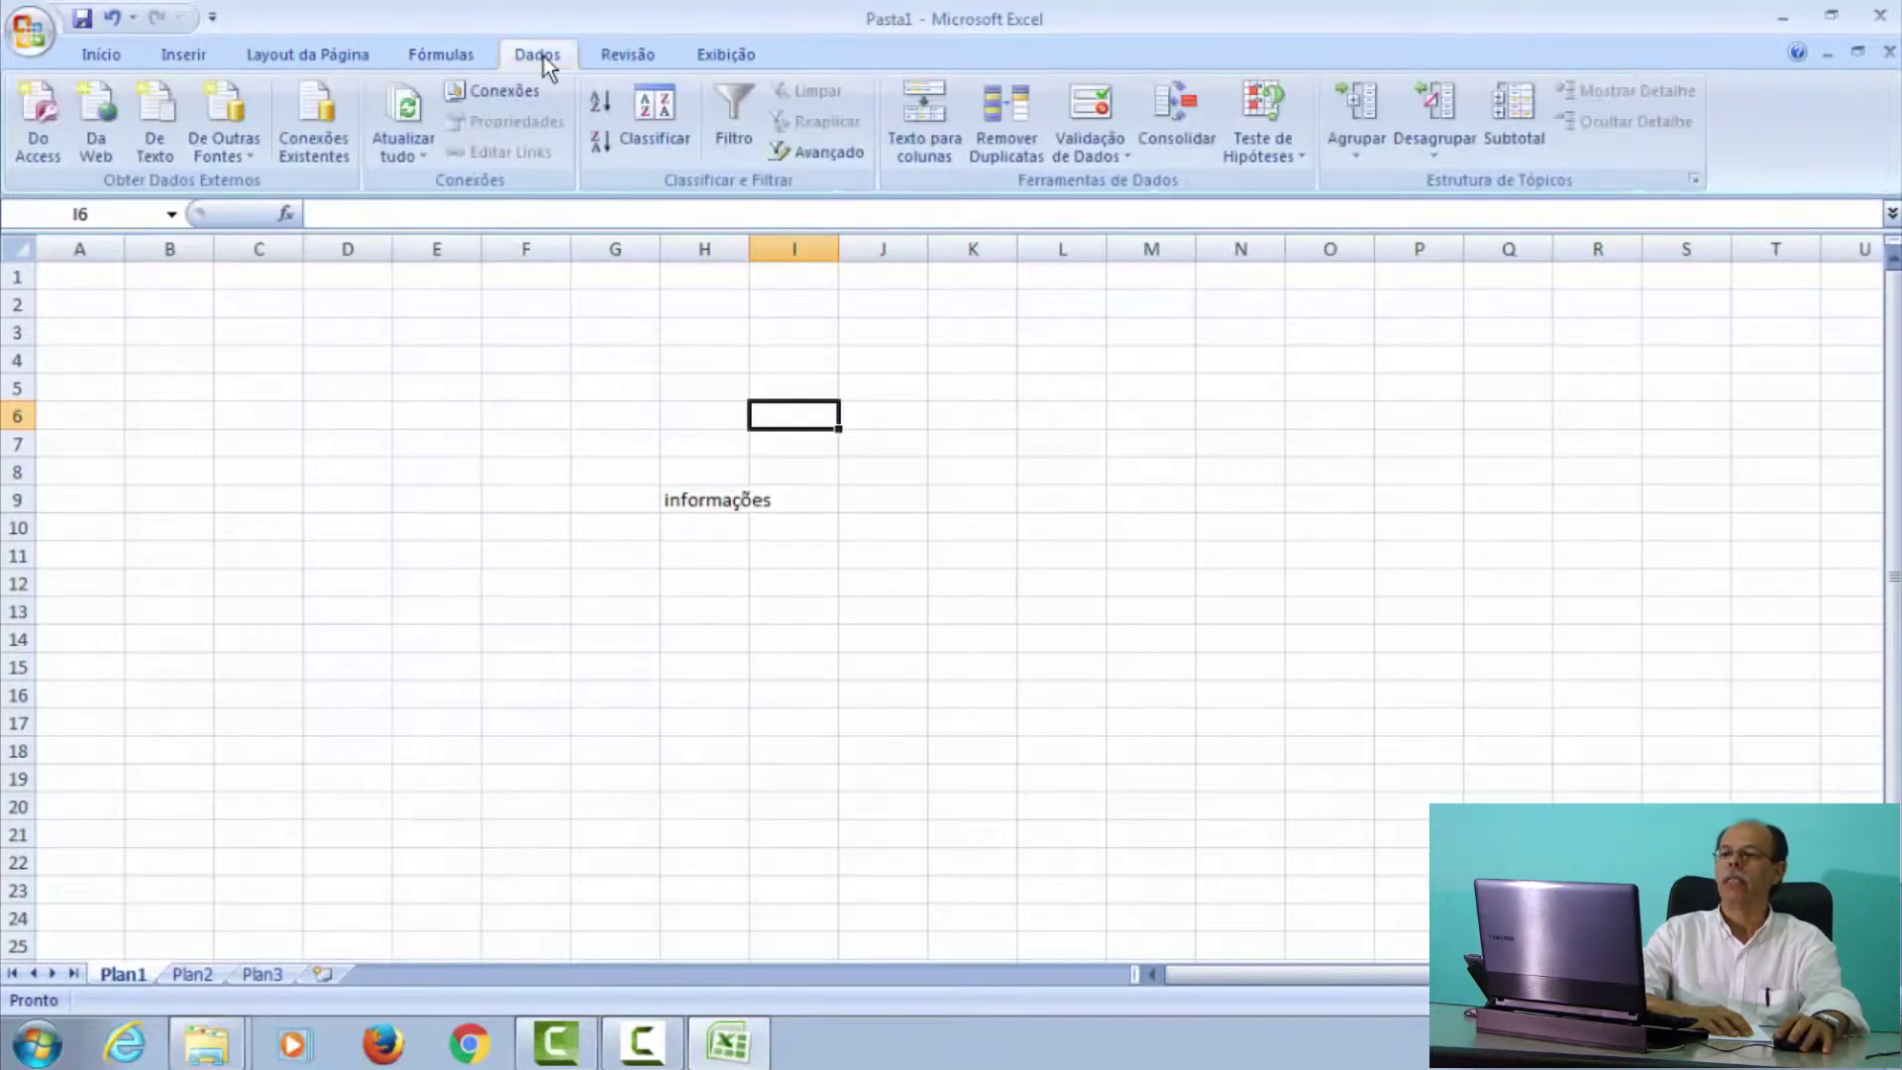
{"action": "left_click", "coordinate": [632, 58]}
{"action": "left_click", "coordinate": [715, 59]}
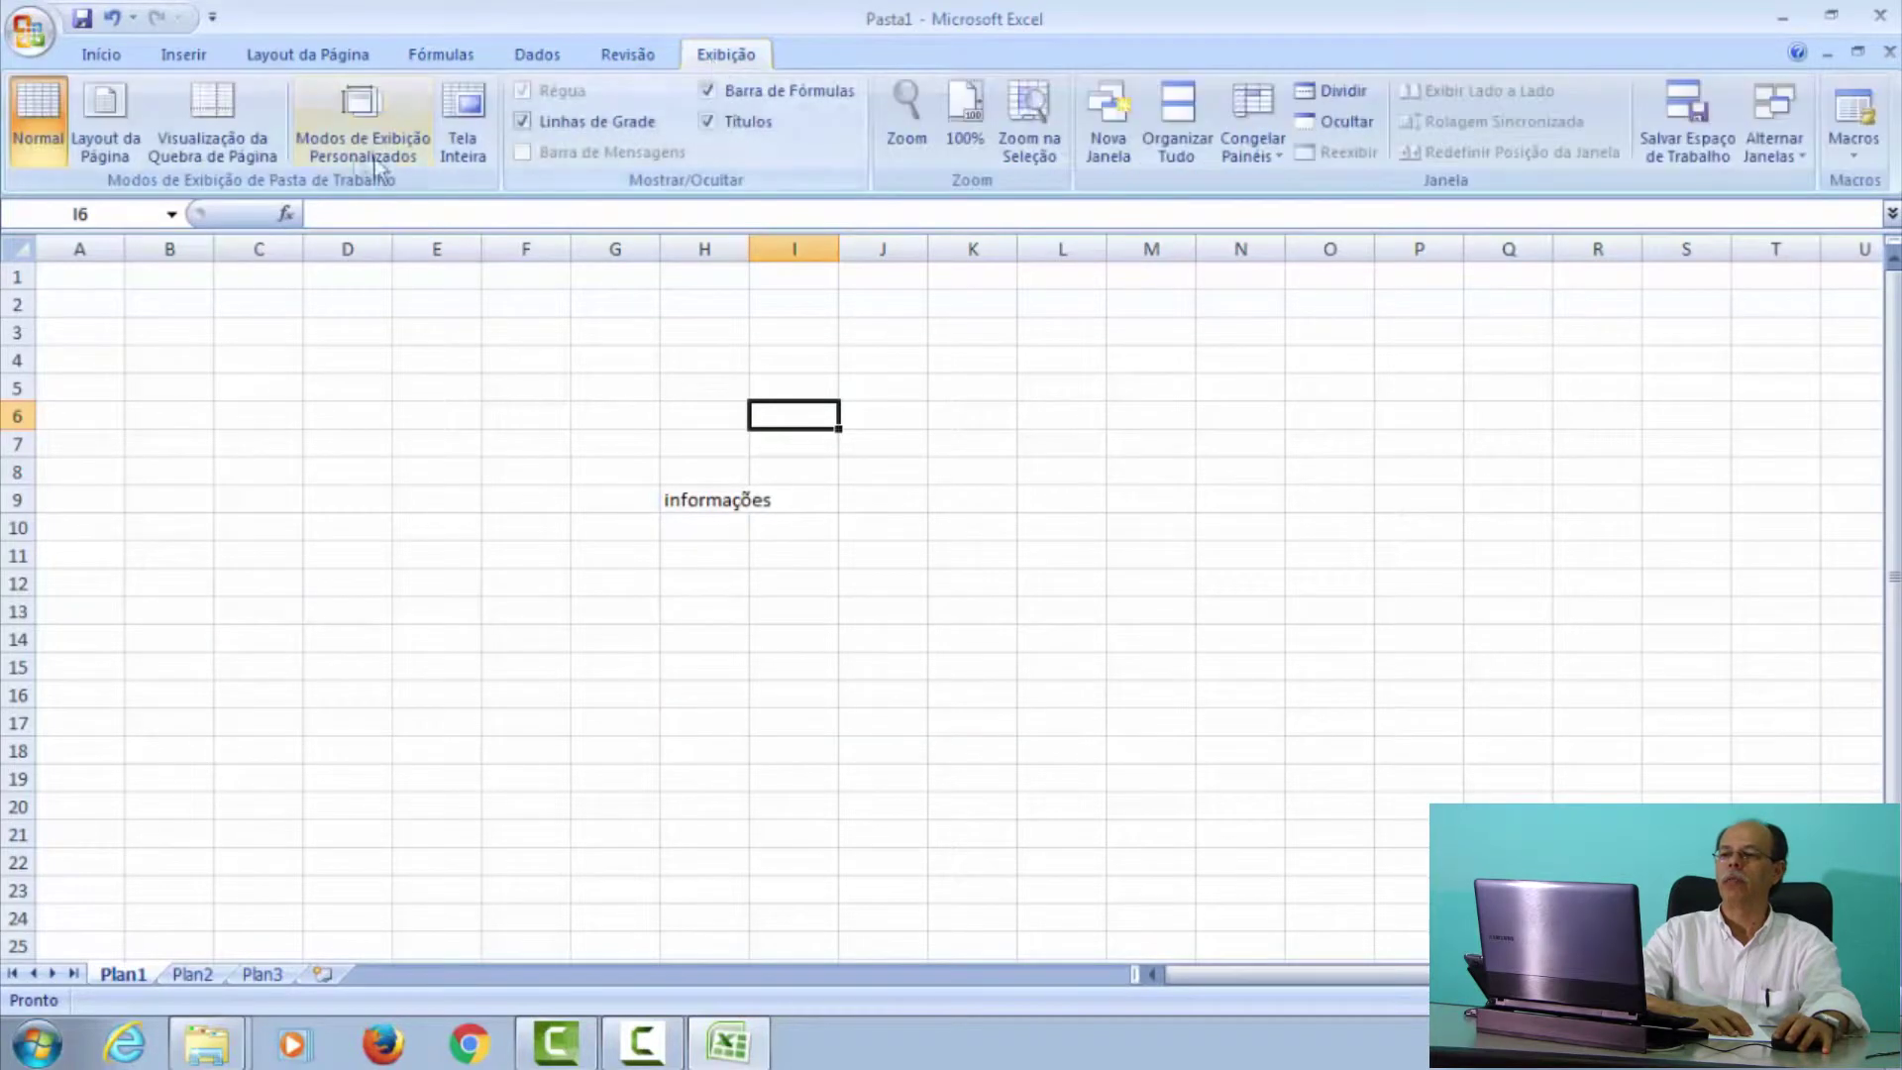
{"action": "left_click", "coordinate": [97, 55]}
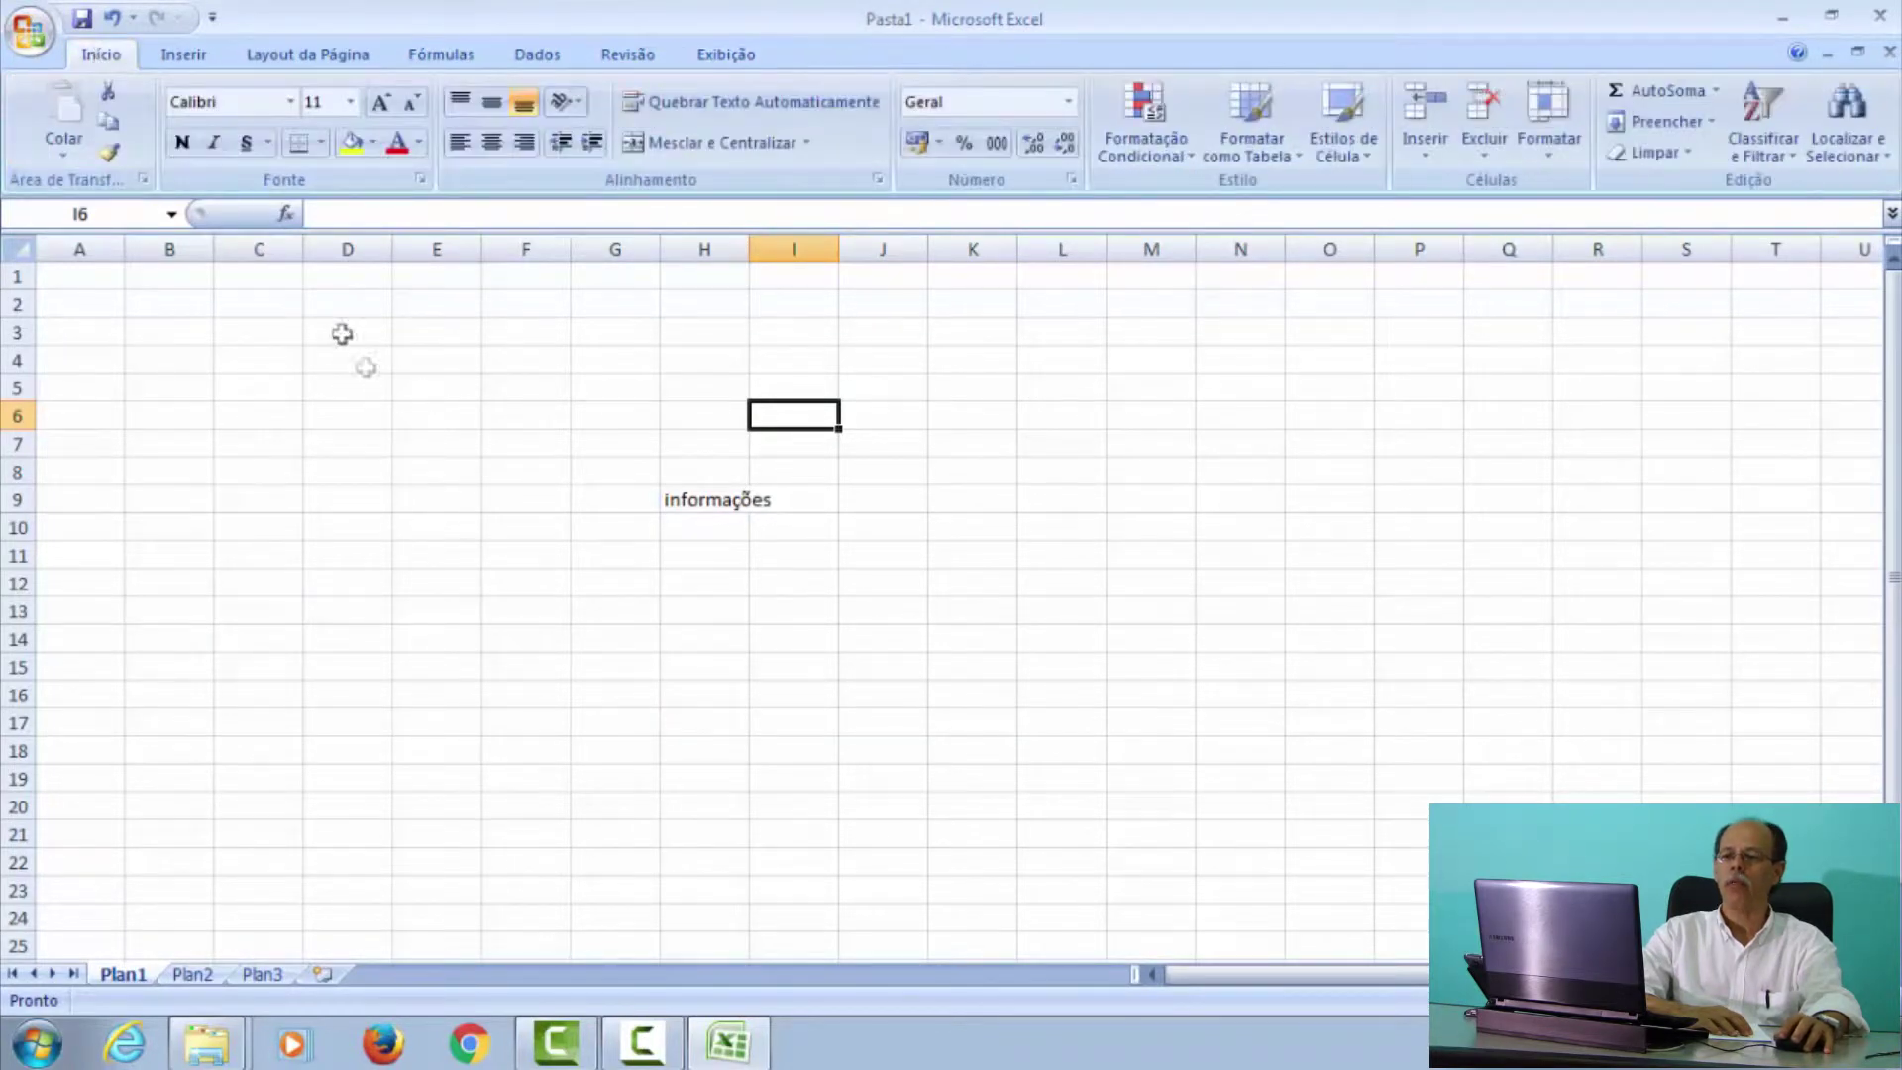
- Color the text in H9 red and enlarge its cell by widening column H and increasing row 9's height
{"action": "left_click", "coordinate": [691, 501]}
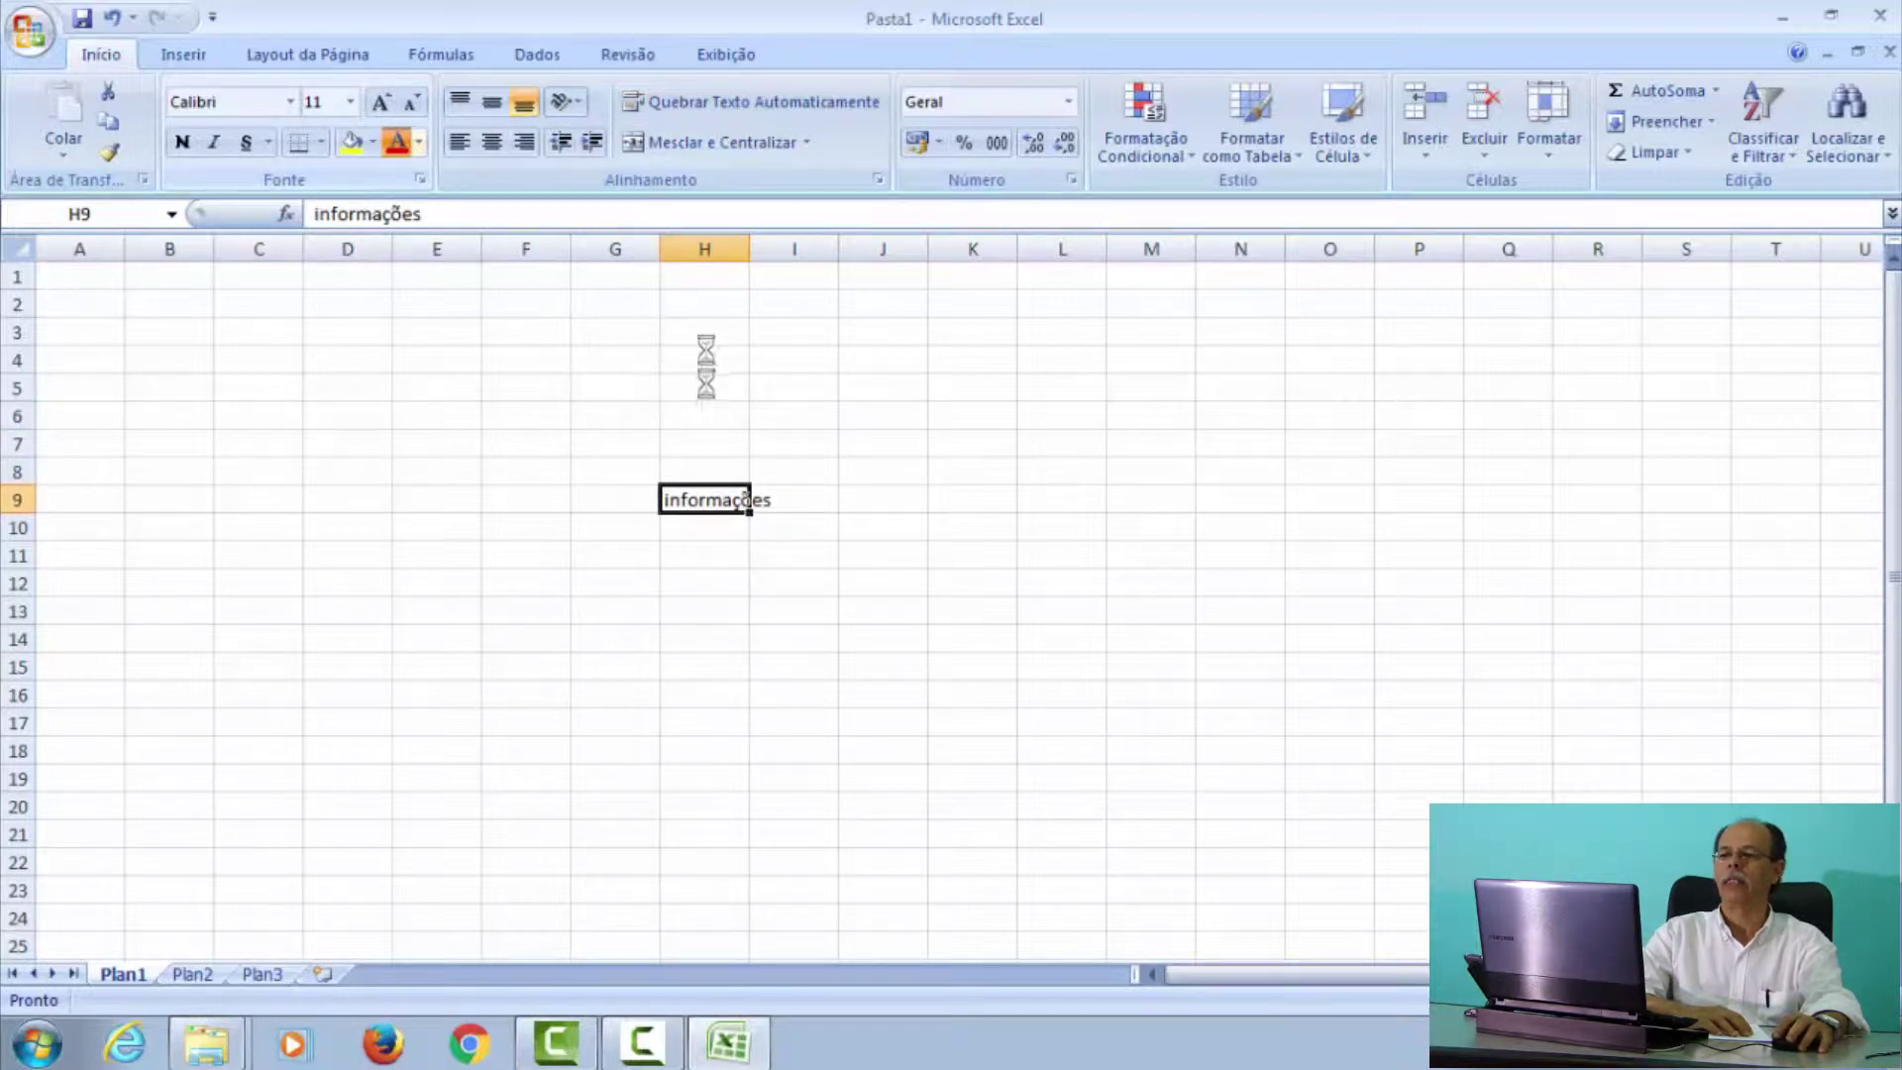
{"action": "left_click_drag", "start_coordinate": [748, 243], "coordinate": [840, 239]}
{"action": "left_click_drag", "start_coordinate": [25, 514], "coordinate": [25, 546]}
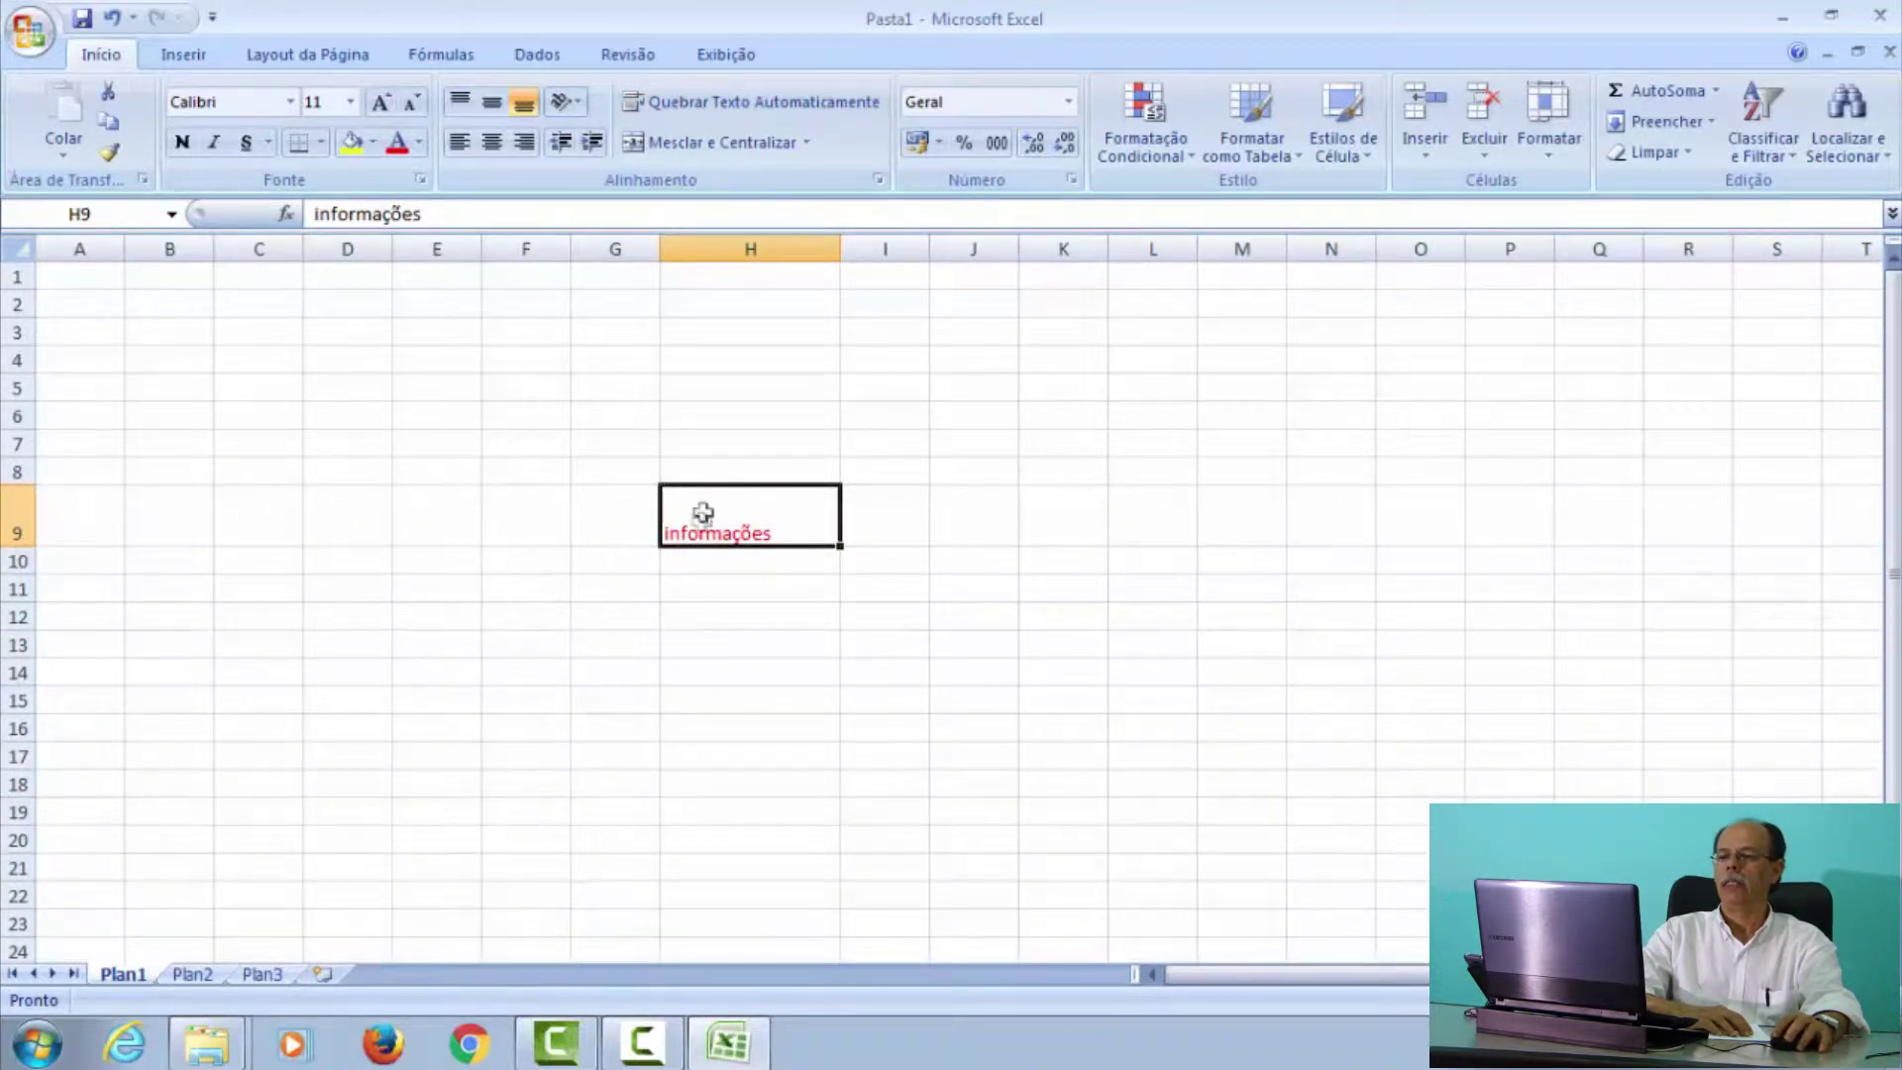
- Set the H9 text to font size 20 and widen column H slightly to fit it
{"action": "left_click", "coordinate": [352, 101]}
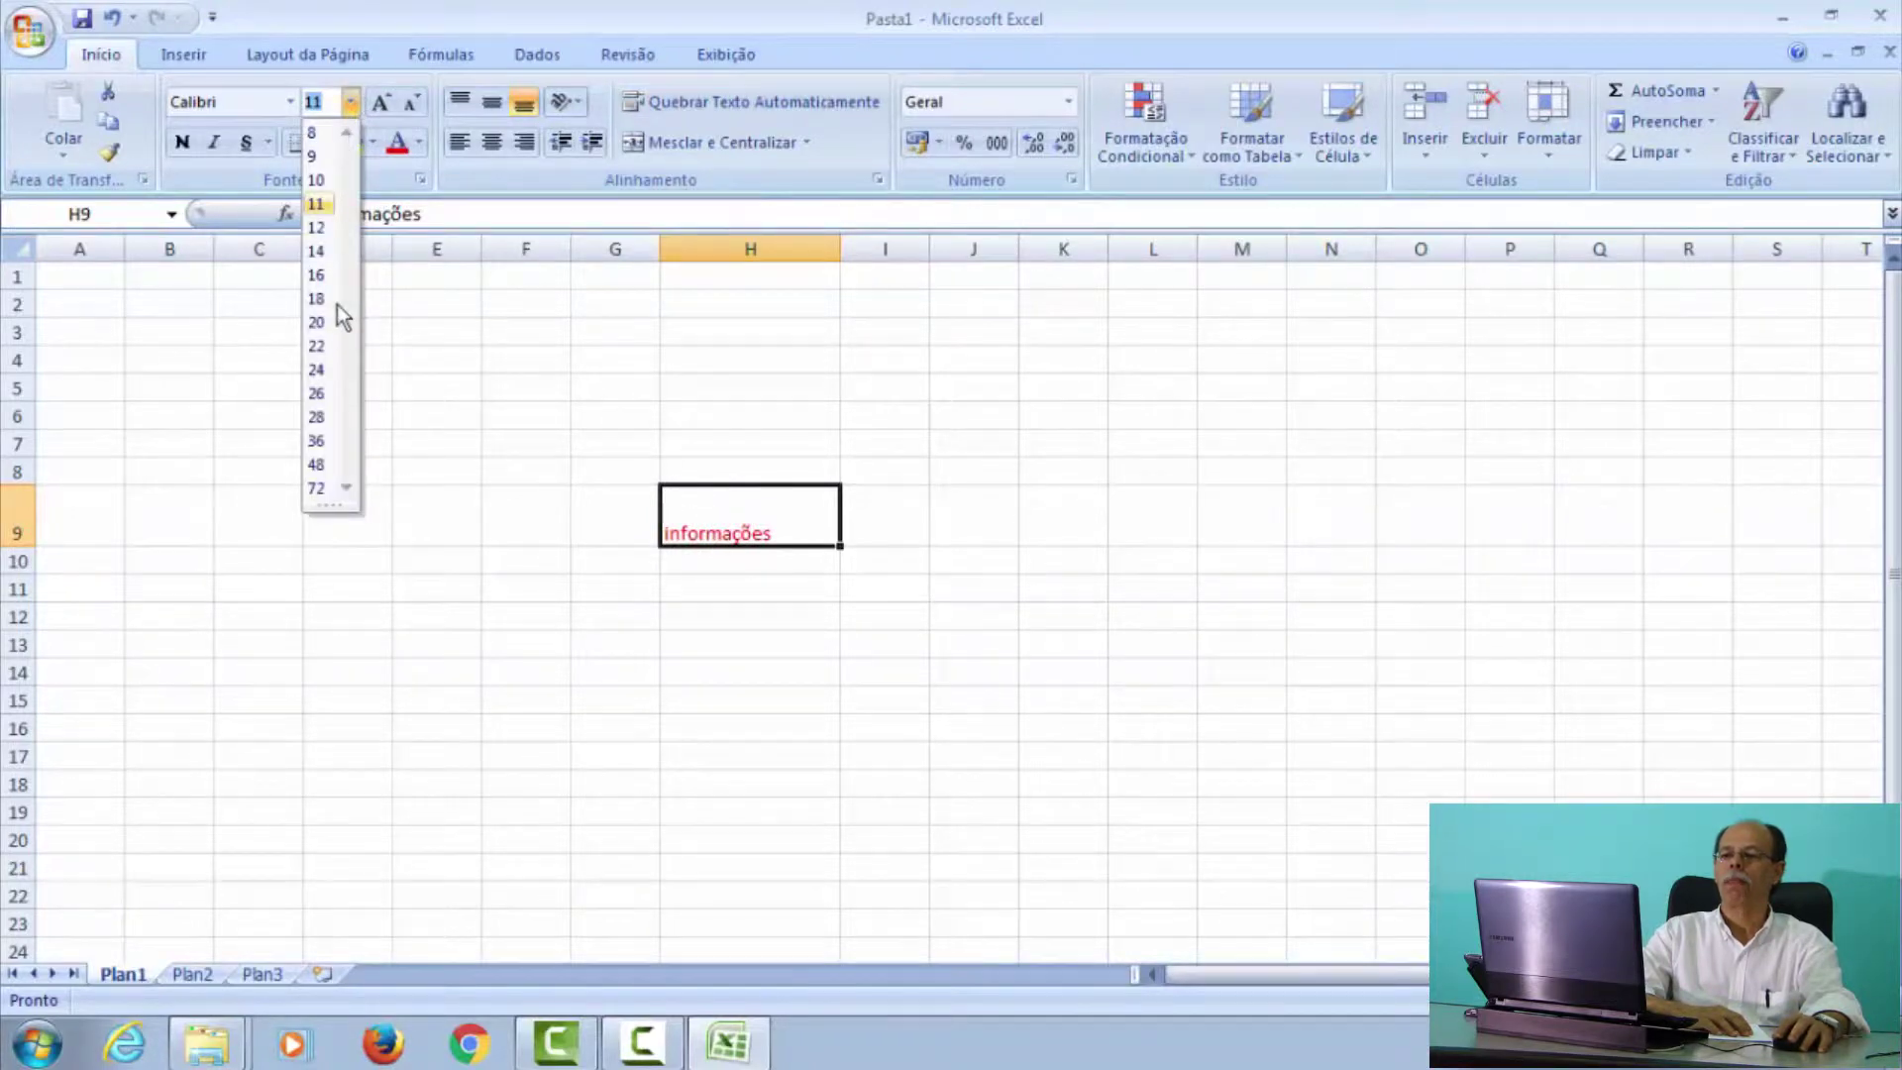
{"action": "left_click", "coordinate": [325, 321]}
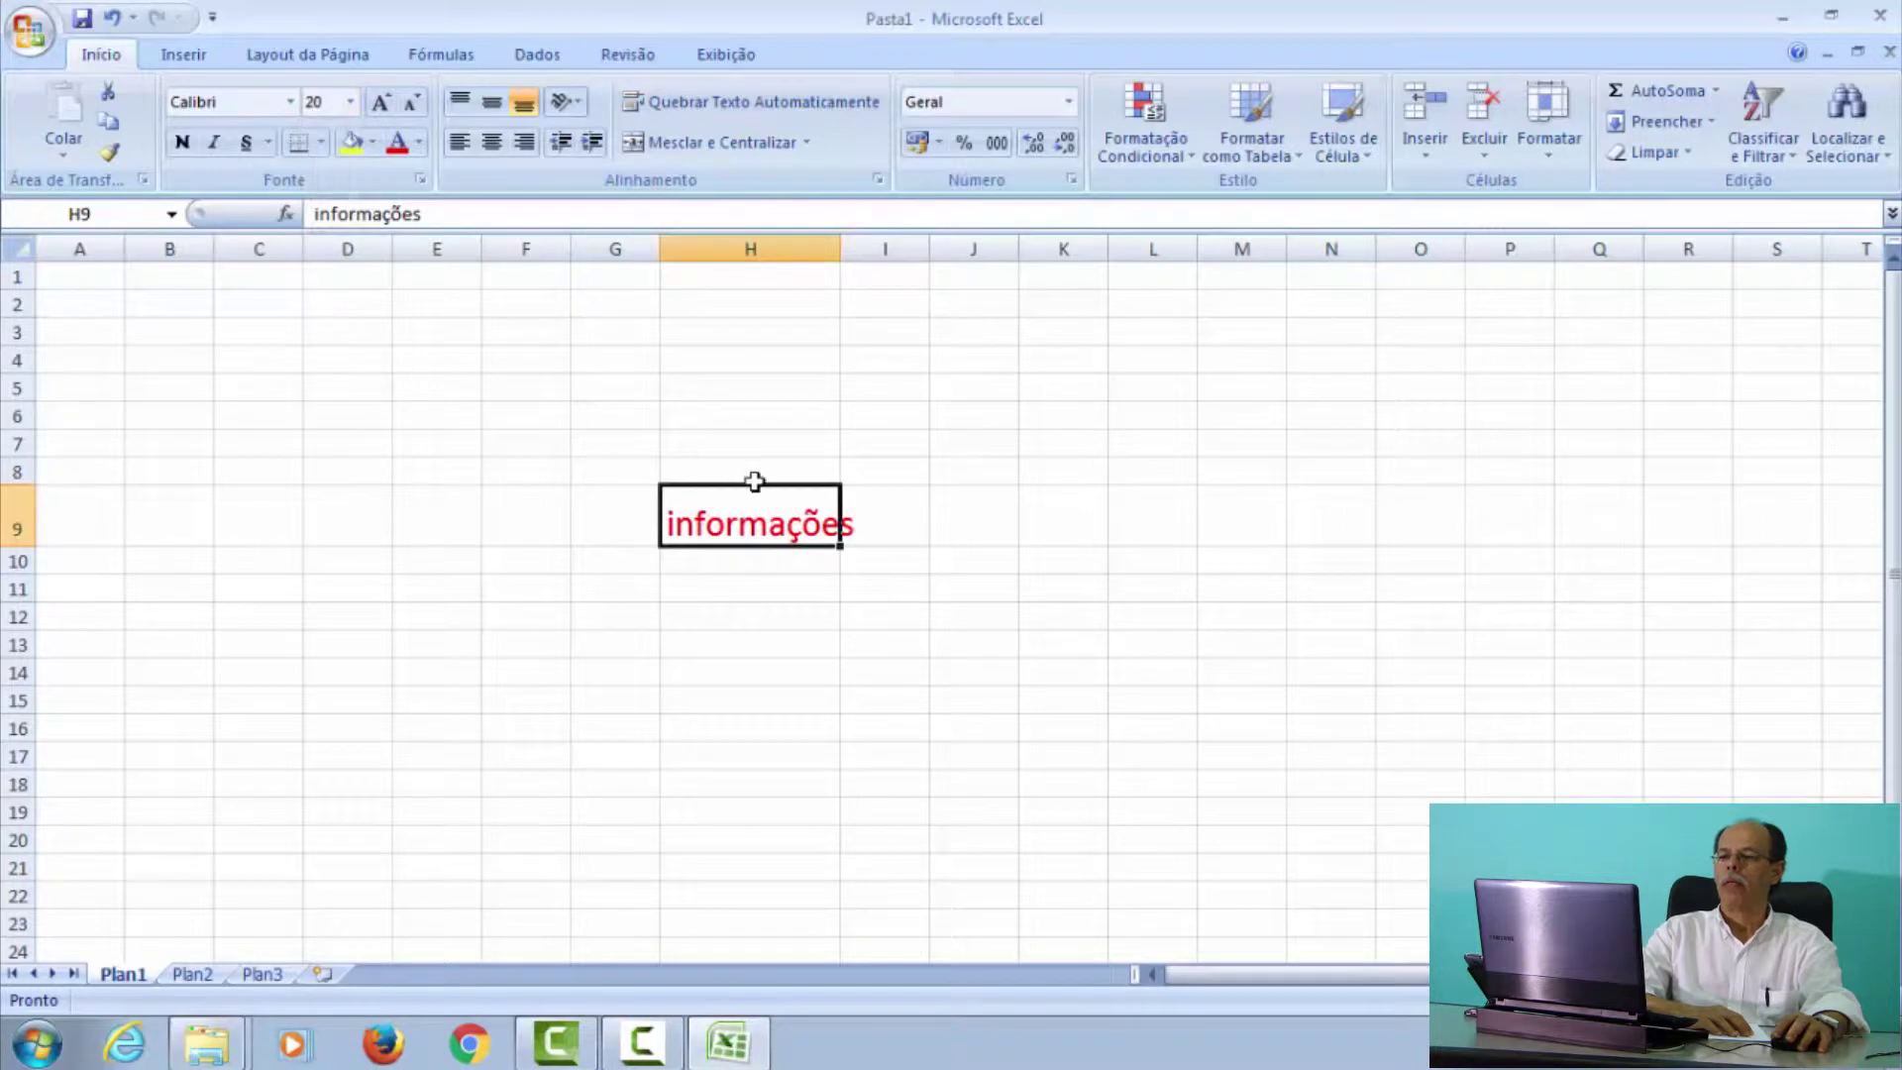
{"action": "left_click_drag", "start_coordinate": [840, 250], "coordinate": [857, 250]}
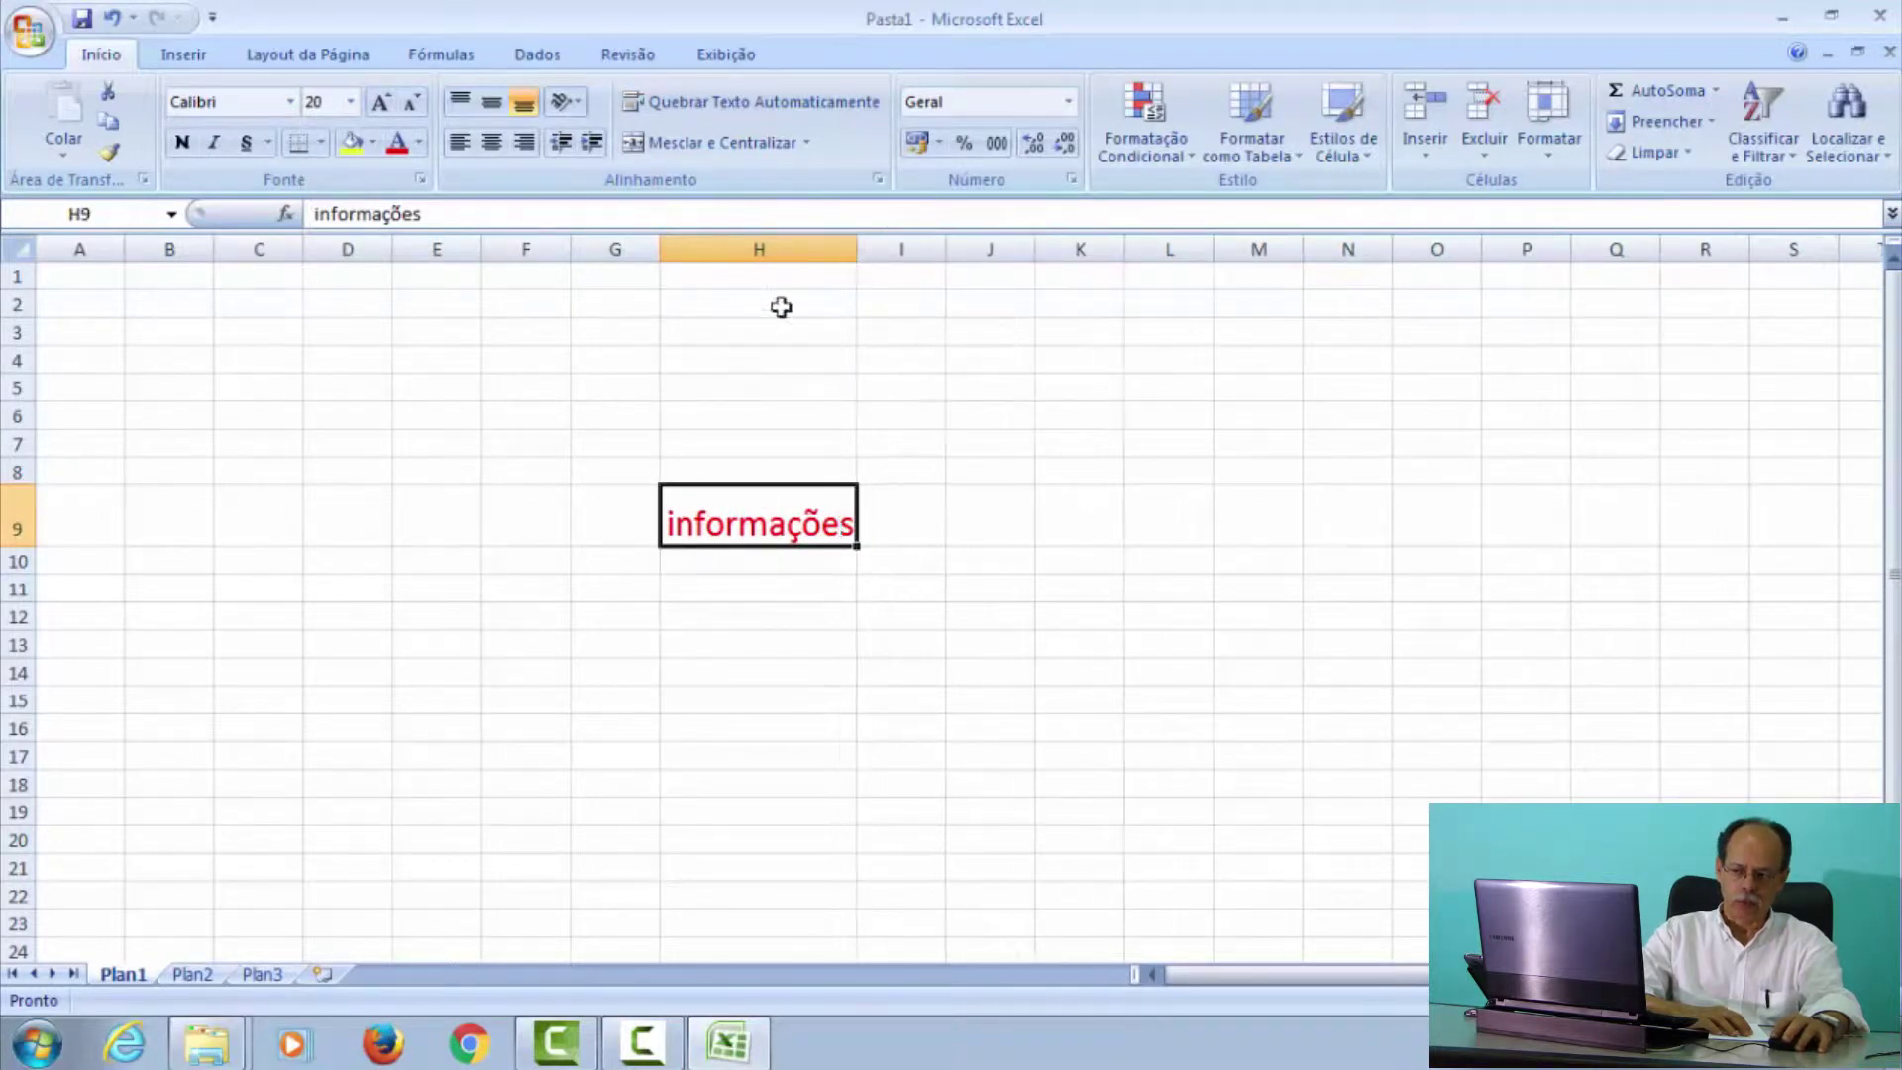
- Enter 34 in cell H12 and 56 in cell H13
{"action": "left_click", "coordinate": [739, 613]}
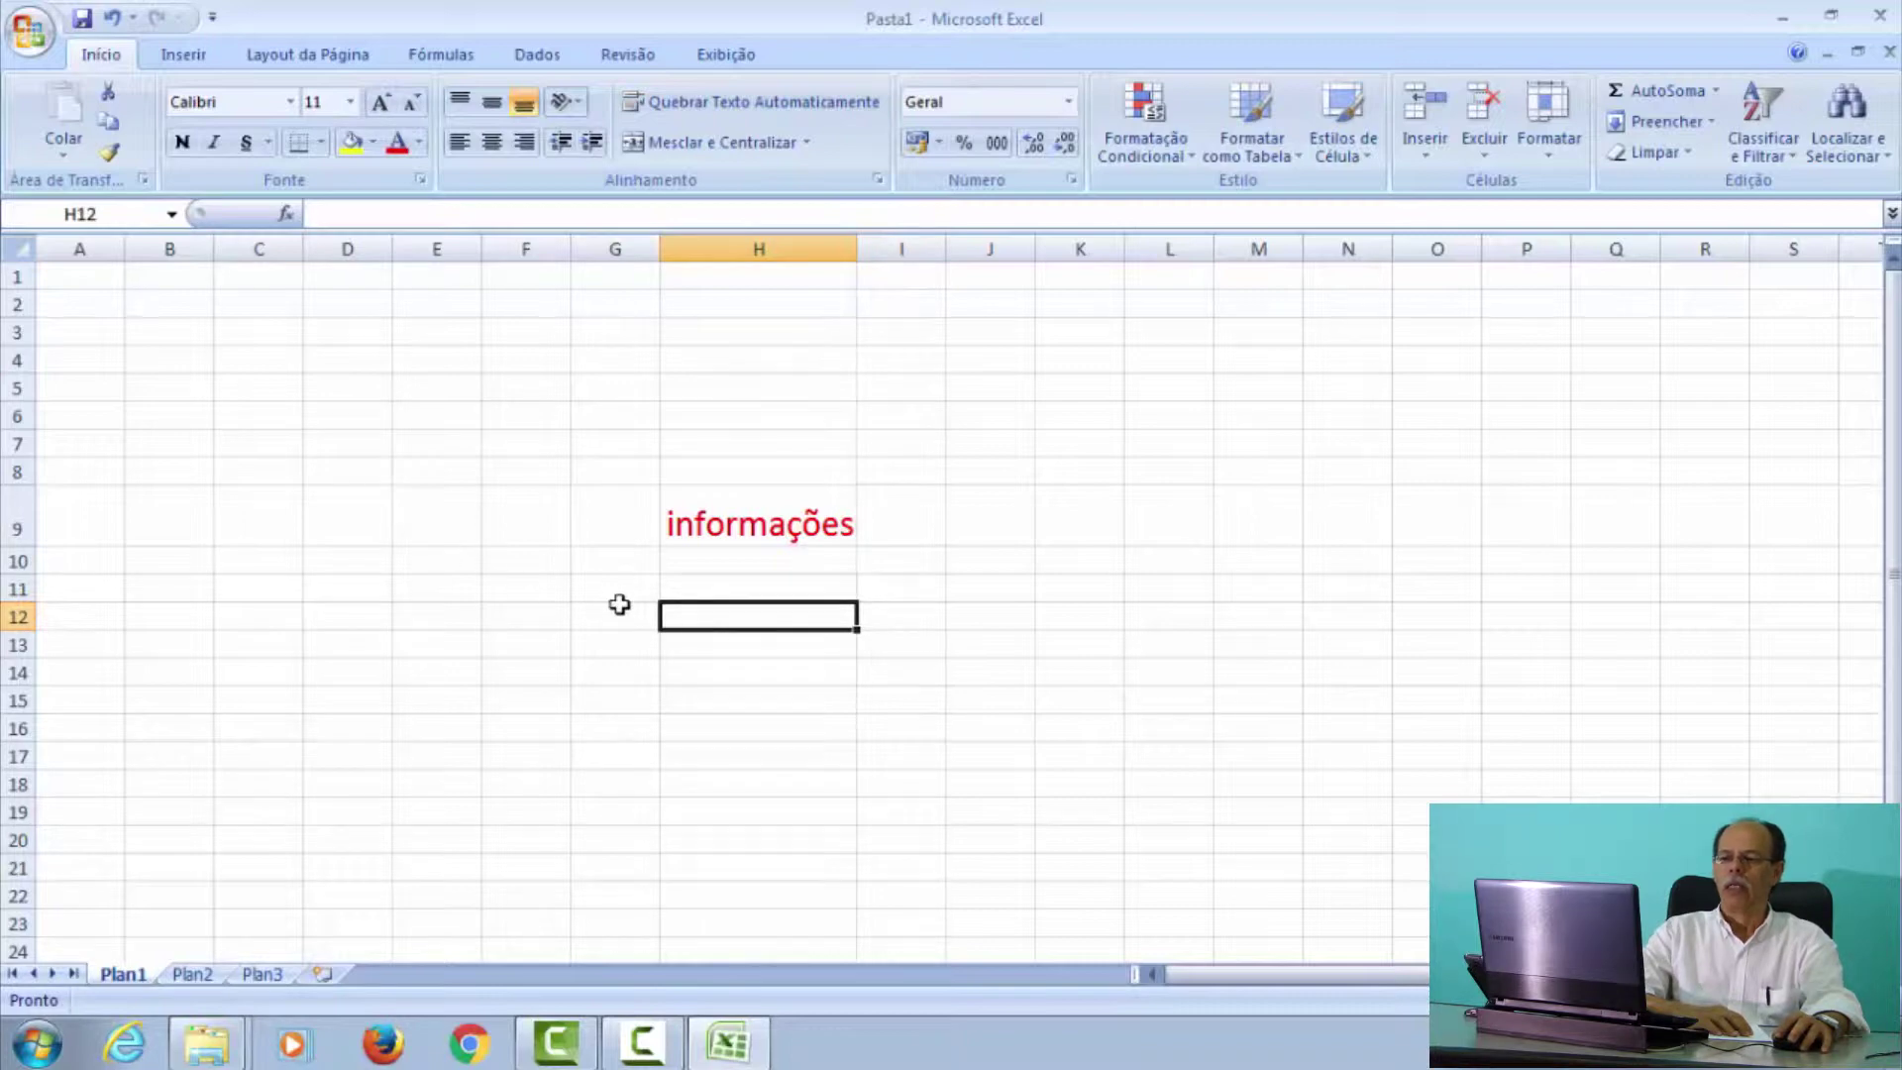
{"action": "type", "text": "34"}
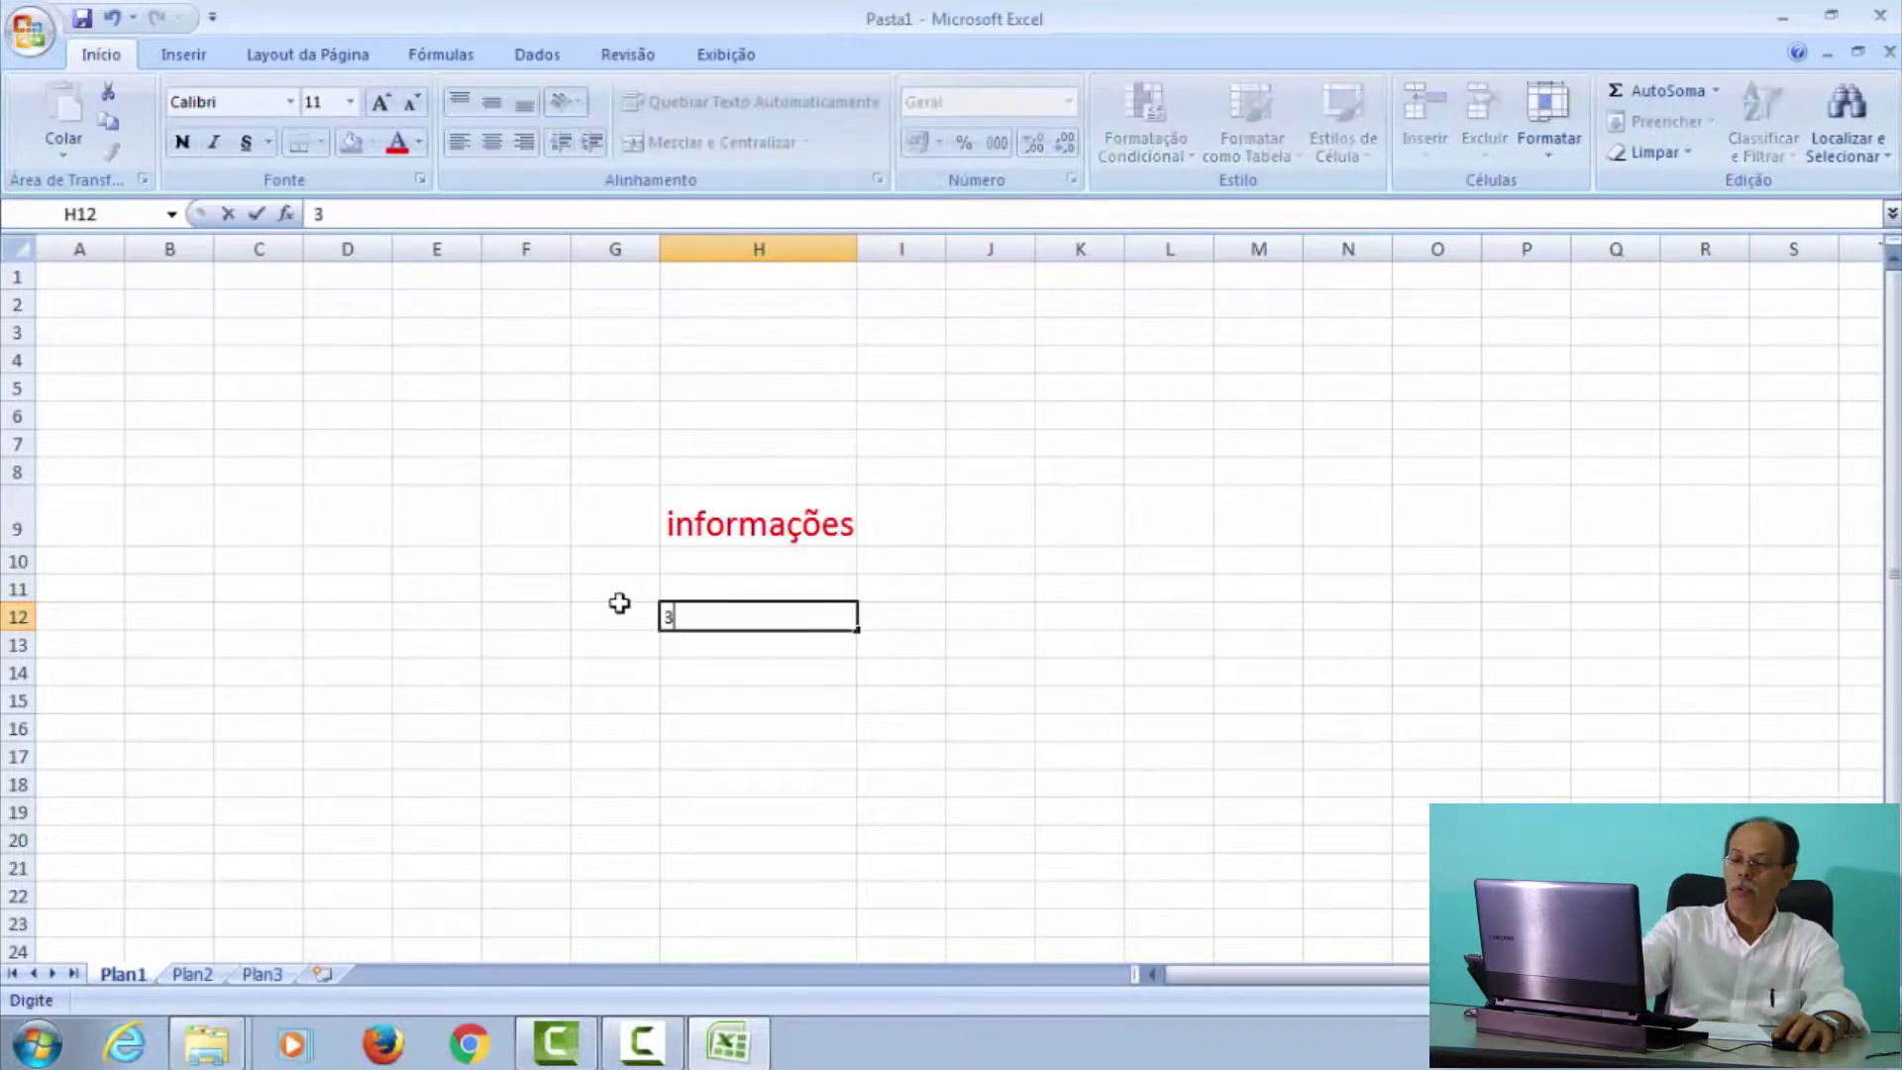
{"action": "left_click", "coordinate": [675, 641]}
{"action": "type", "text": "56"}
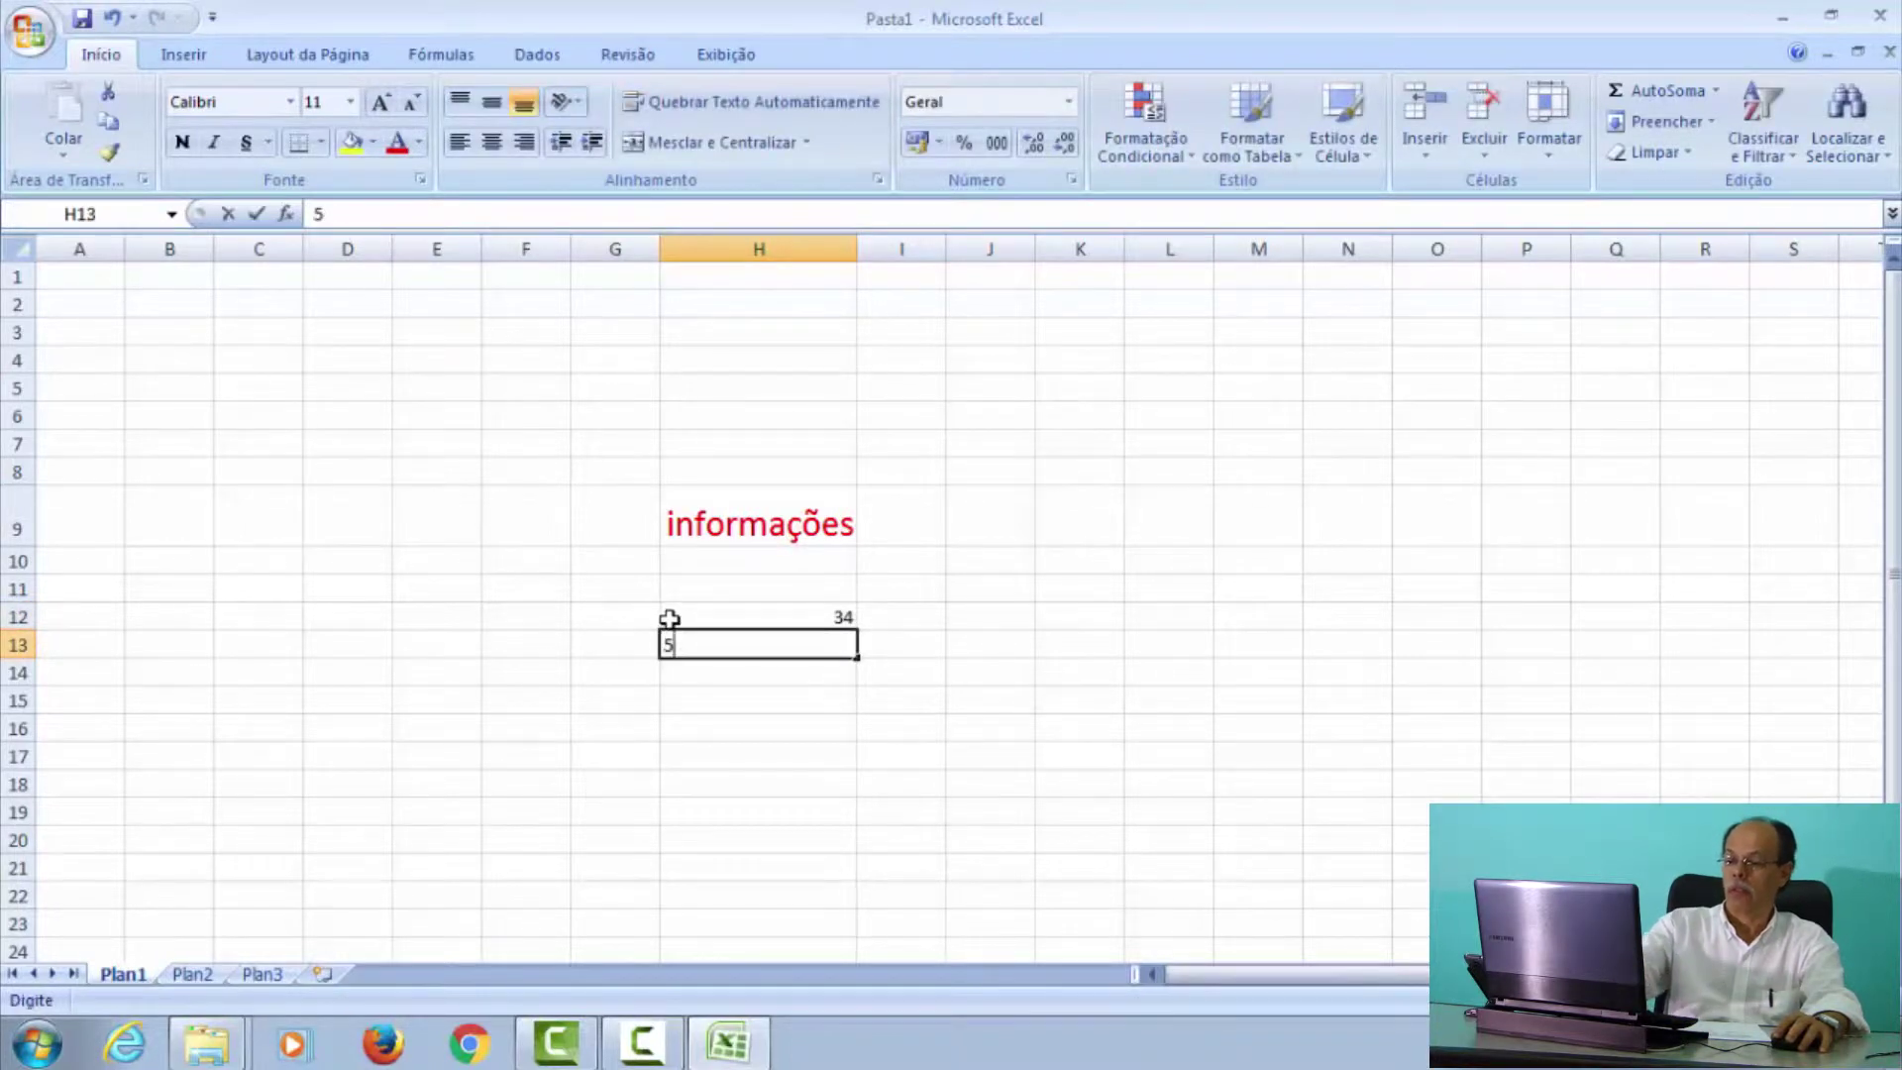
- Add the two numbers with the formula =H12+H13 in cell H14, and review the contents of all three cells
{"action": "left_click", "coordinate": [713, 683]}
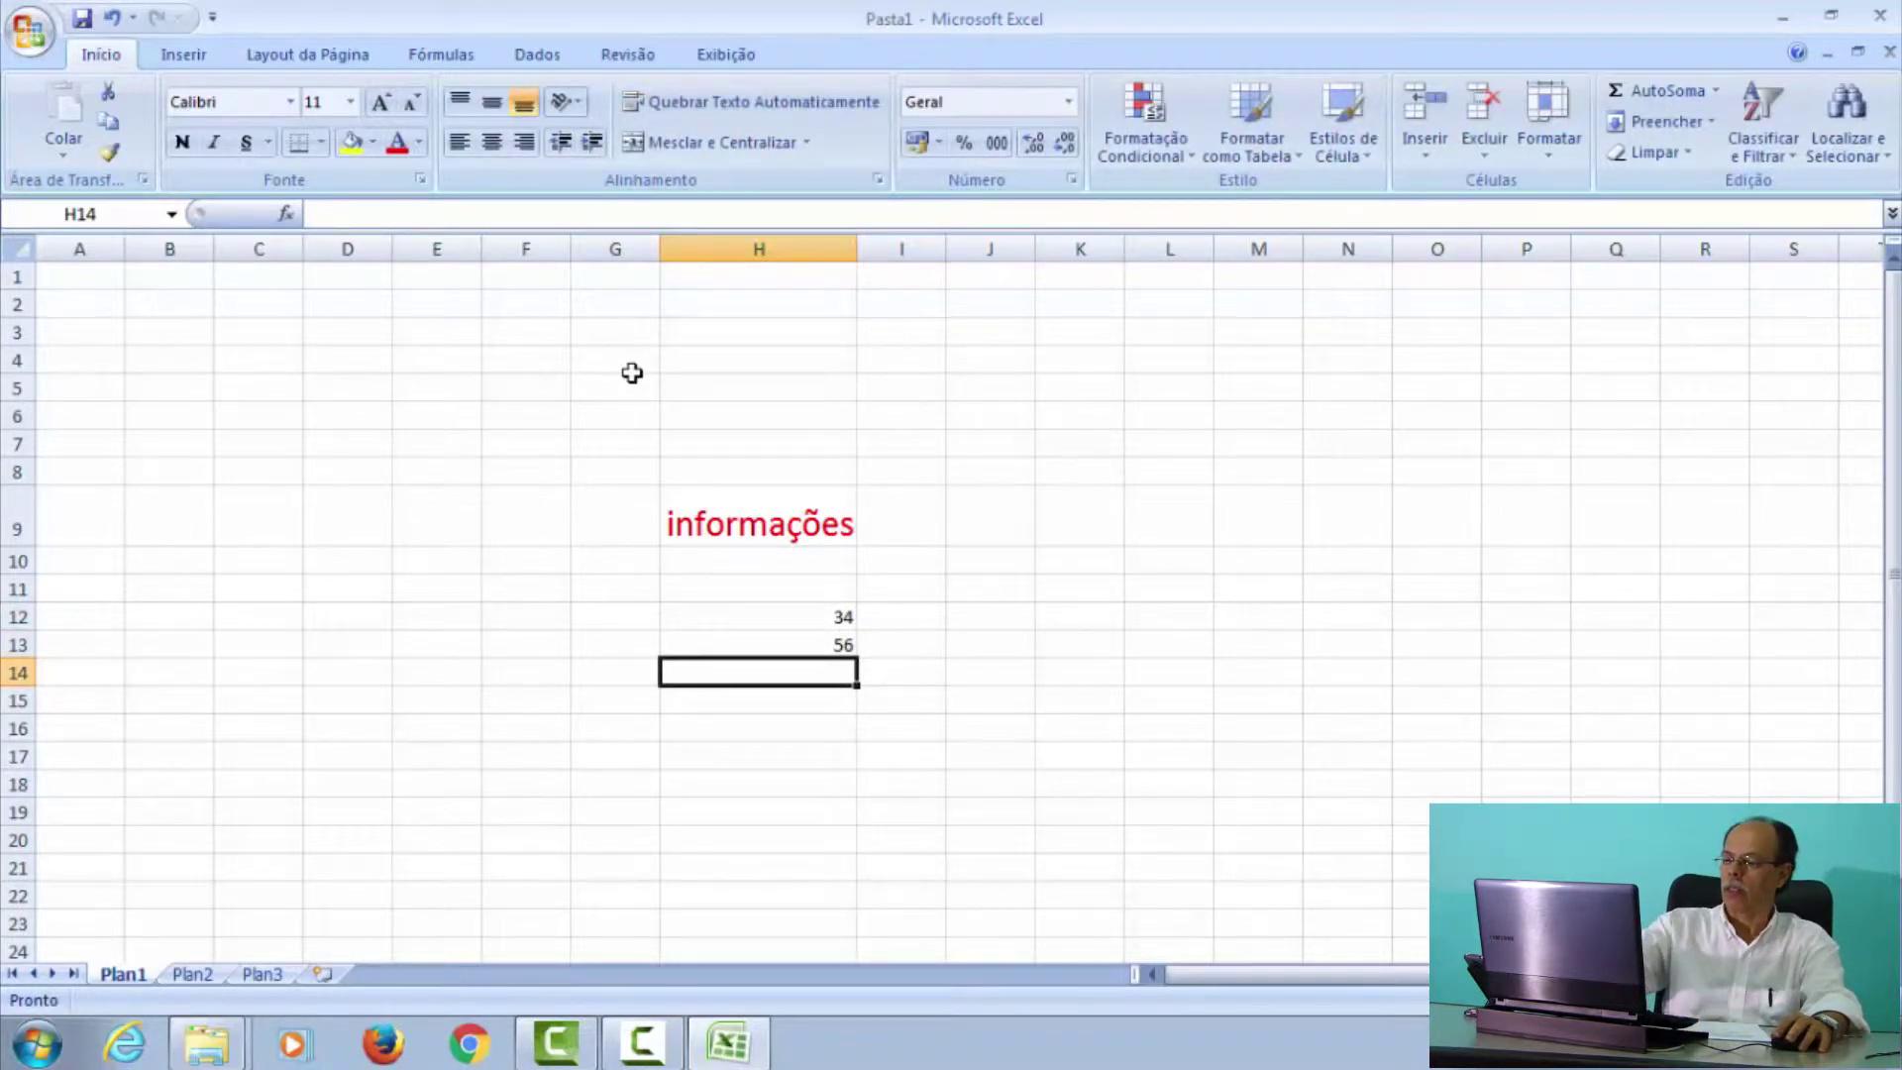
{"action": "type", "text": "="}
{"action": "left_click", "coordinate": [745, 612]}
{"action": "type", "text": "+"}
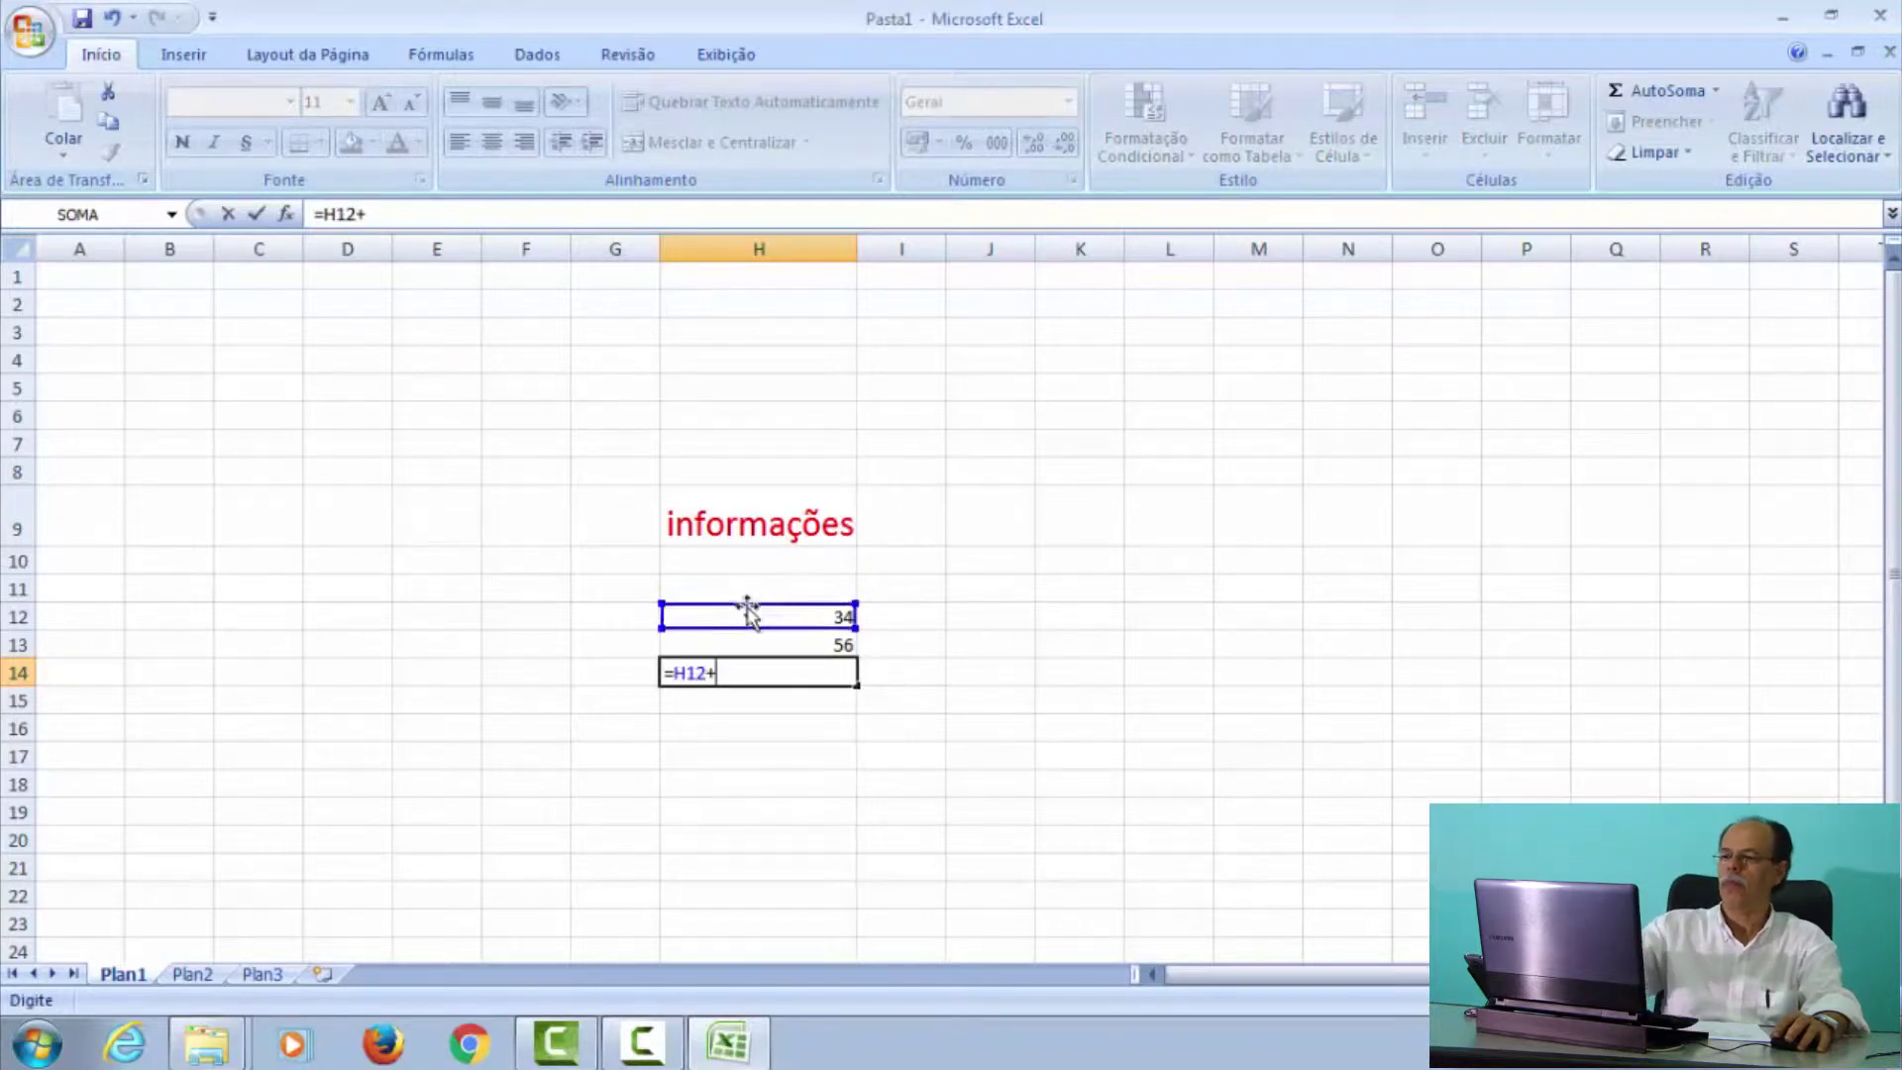
{"action": "left_click", "coordinate": [755, 643]}
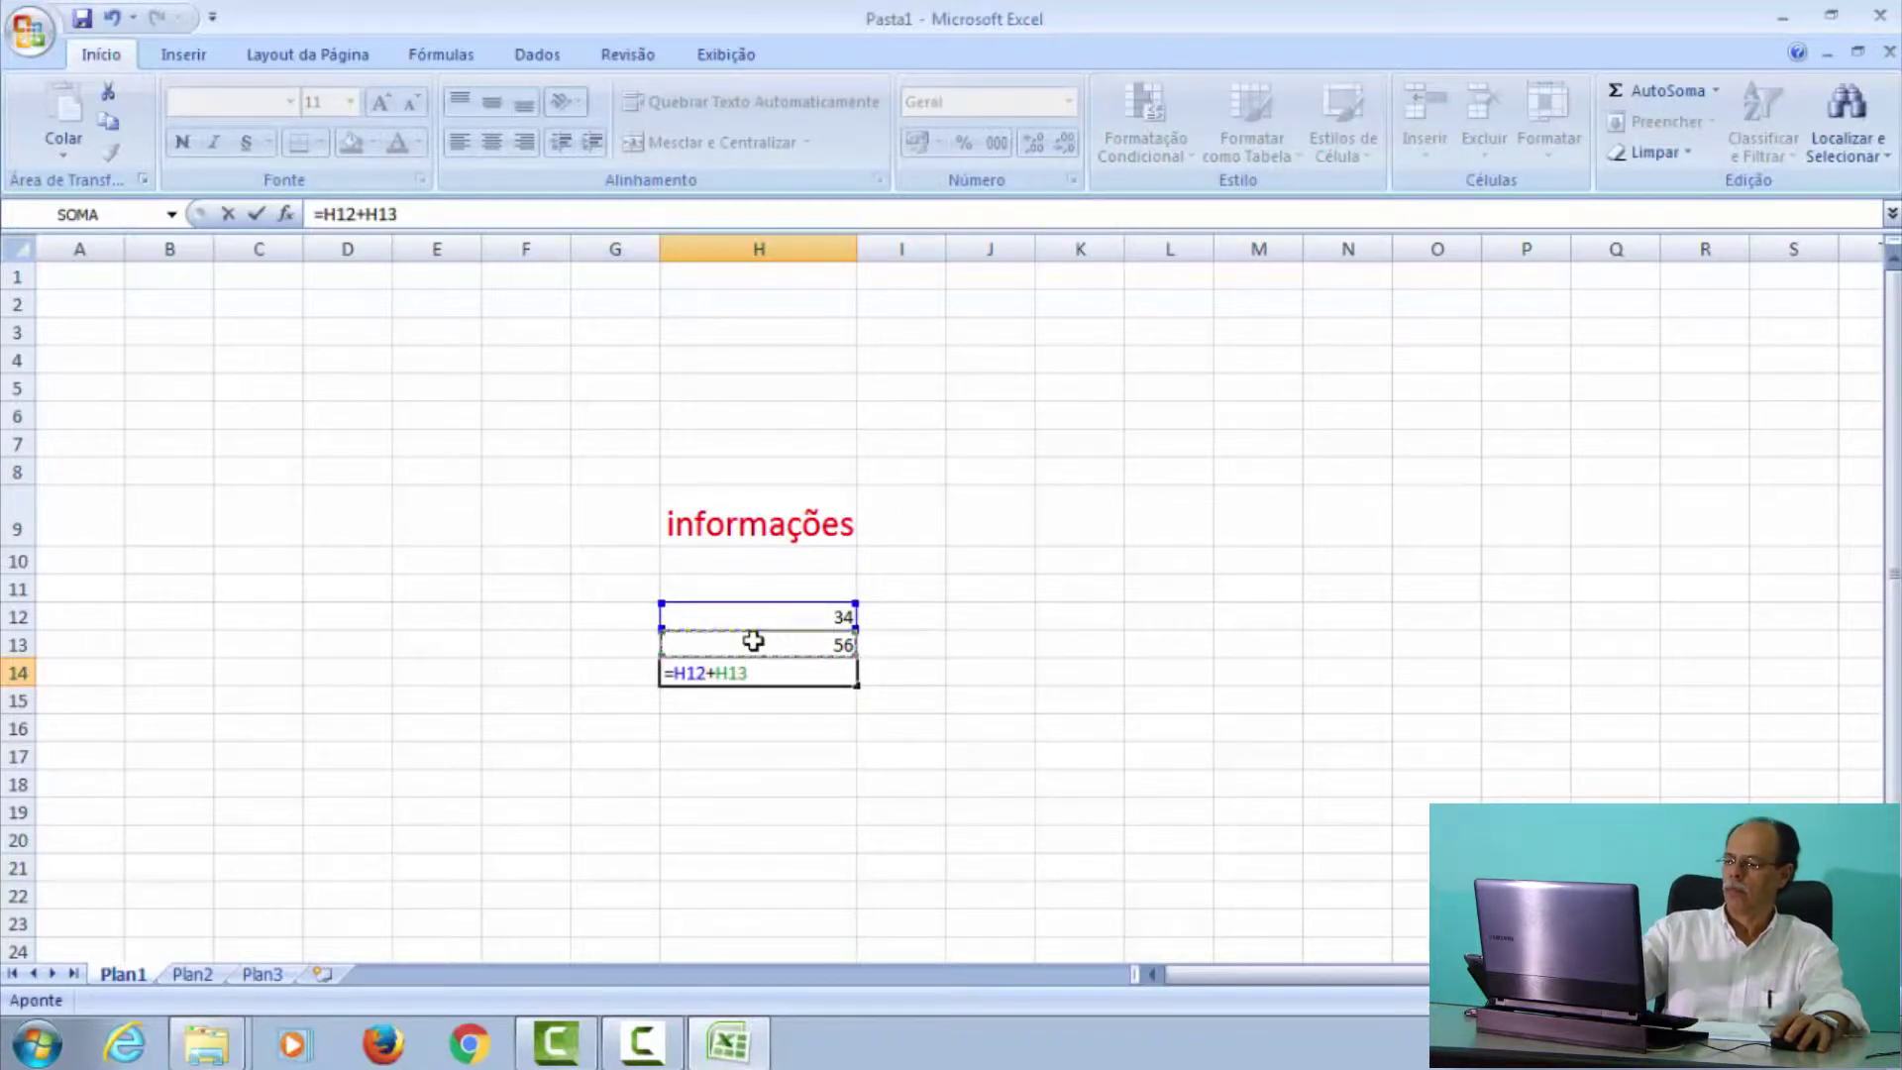
{"action": "key", "text": "Return"}
{"action": "left_click", "coordinate": [780, 617]}
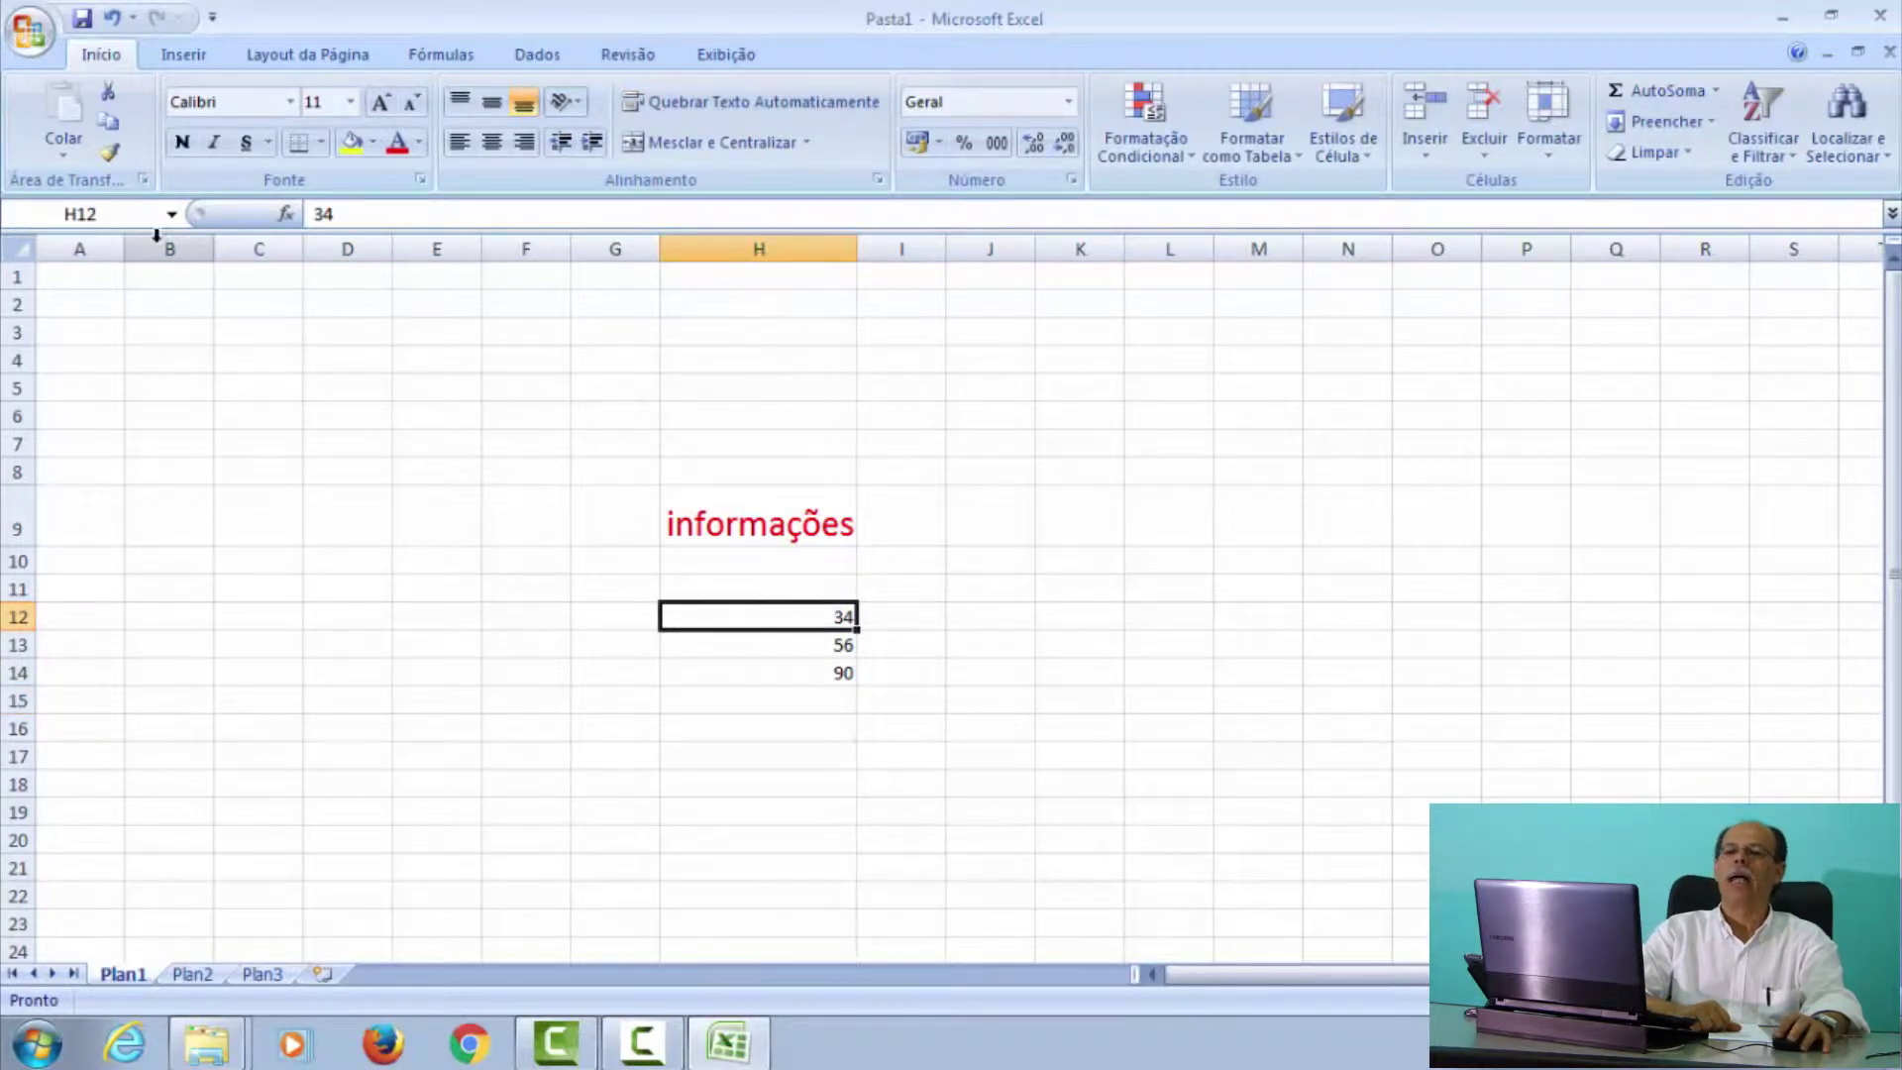
{"action": "left_click", "coordinate": [820, 650]}
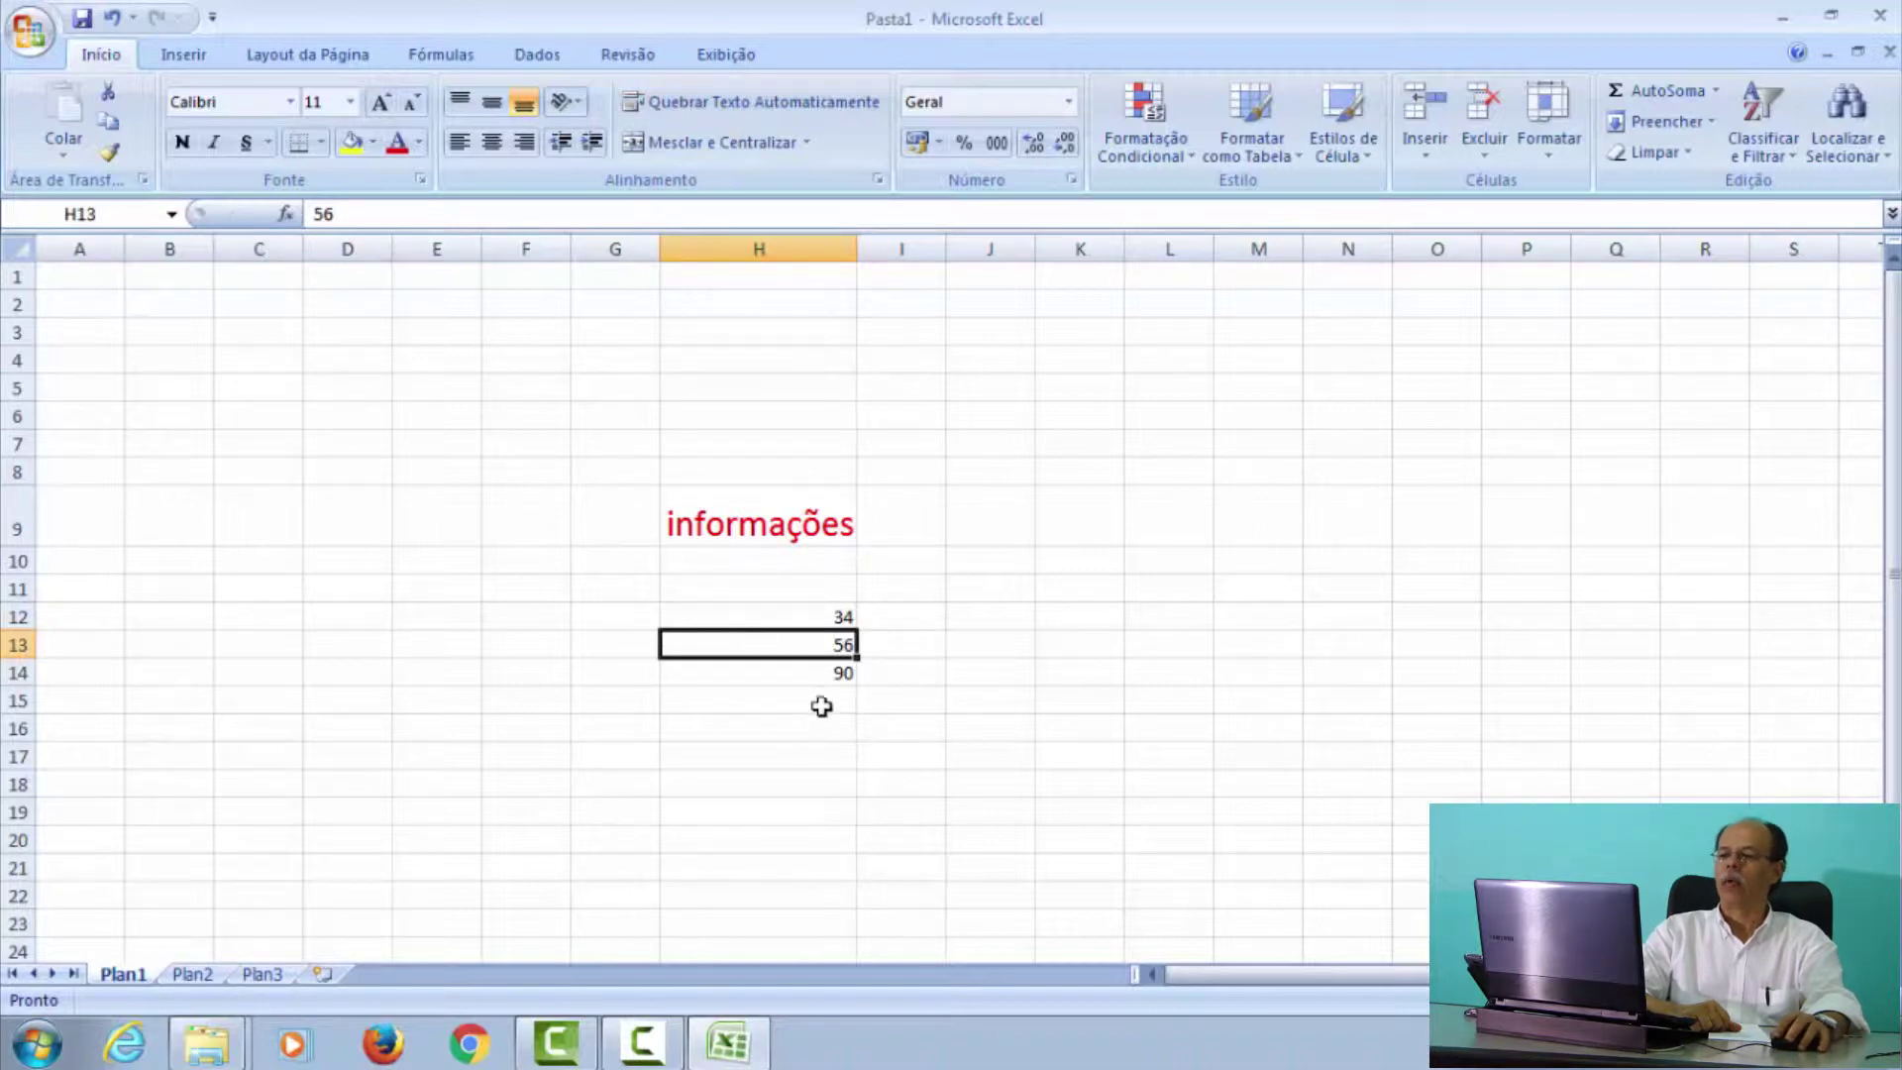
{"action": "left_click", "coordinate": [811, 675]}
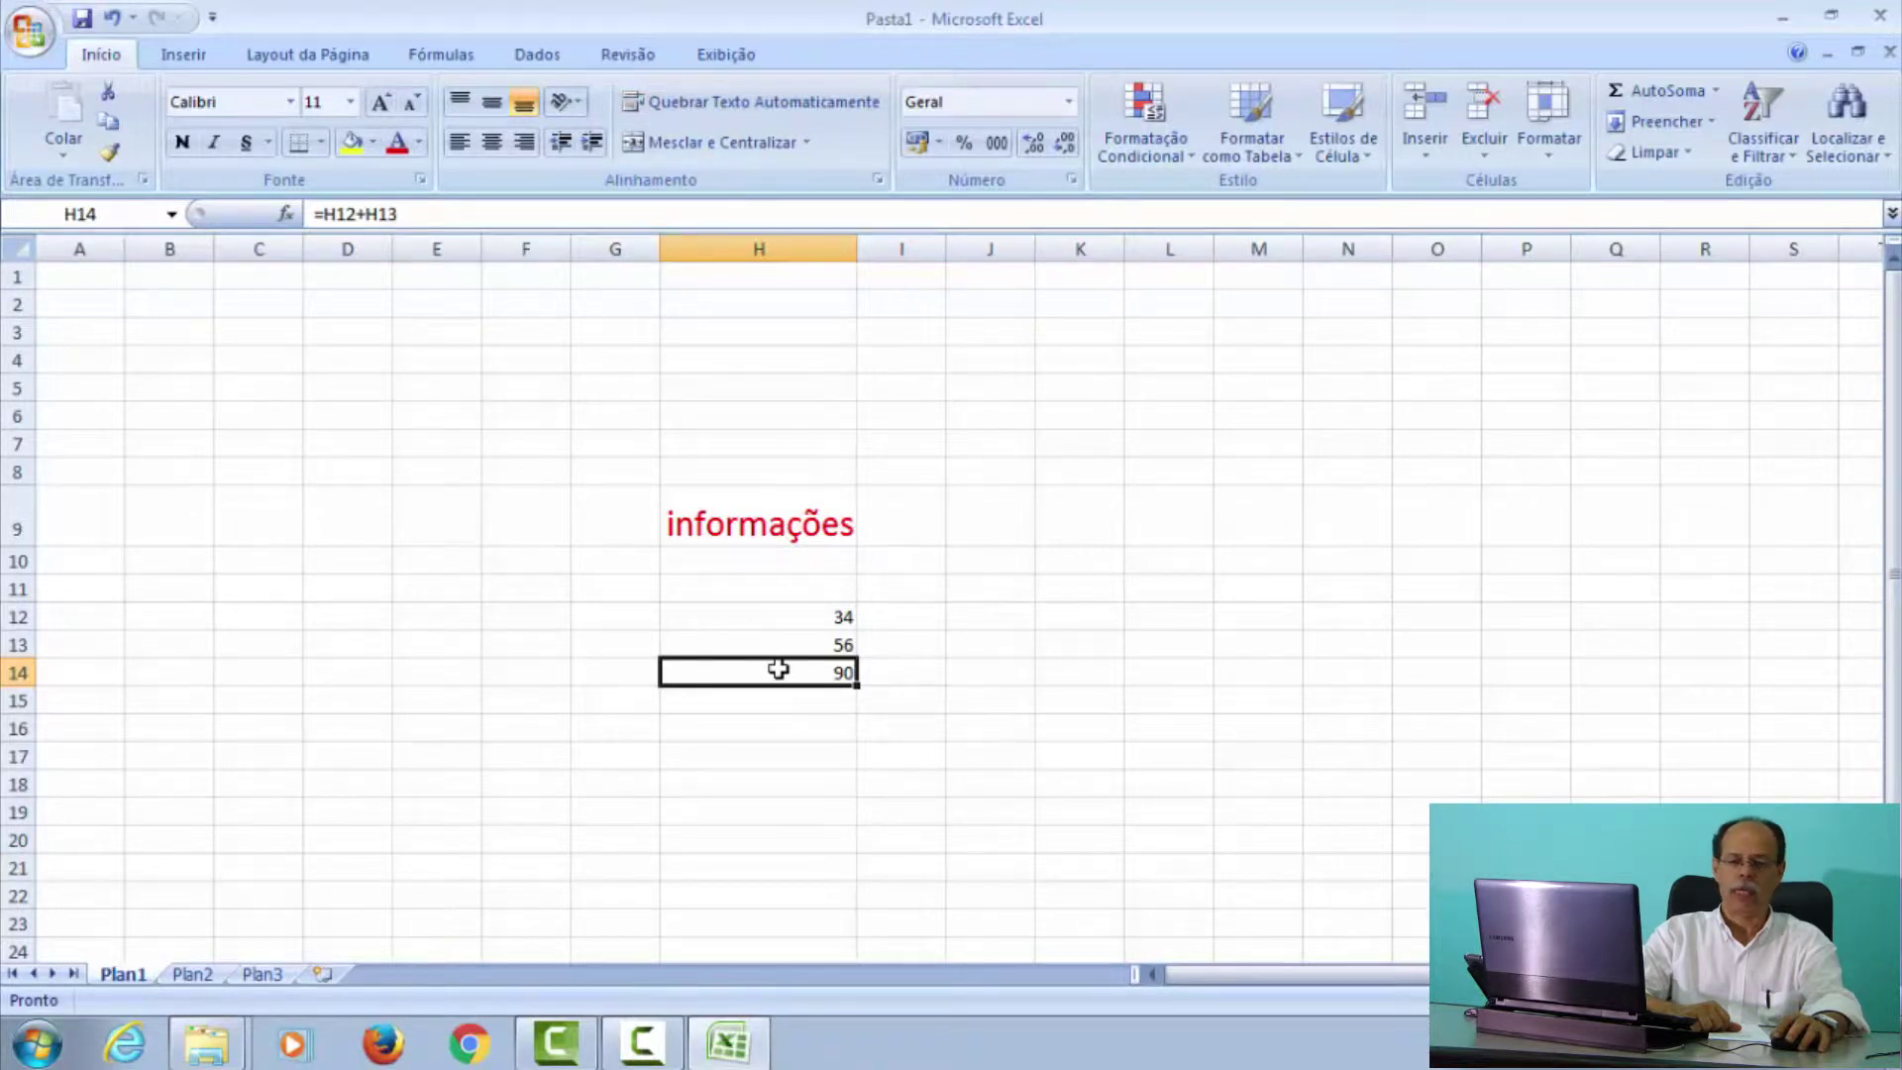
- Apply all borders (Todas as bordas) to the range G8:J15
{"action": "left_click_drag", "start_coordinate": [580, 468], "coordinate": [956, 694]}
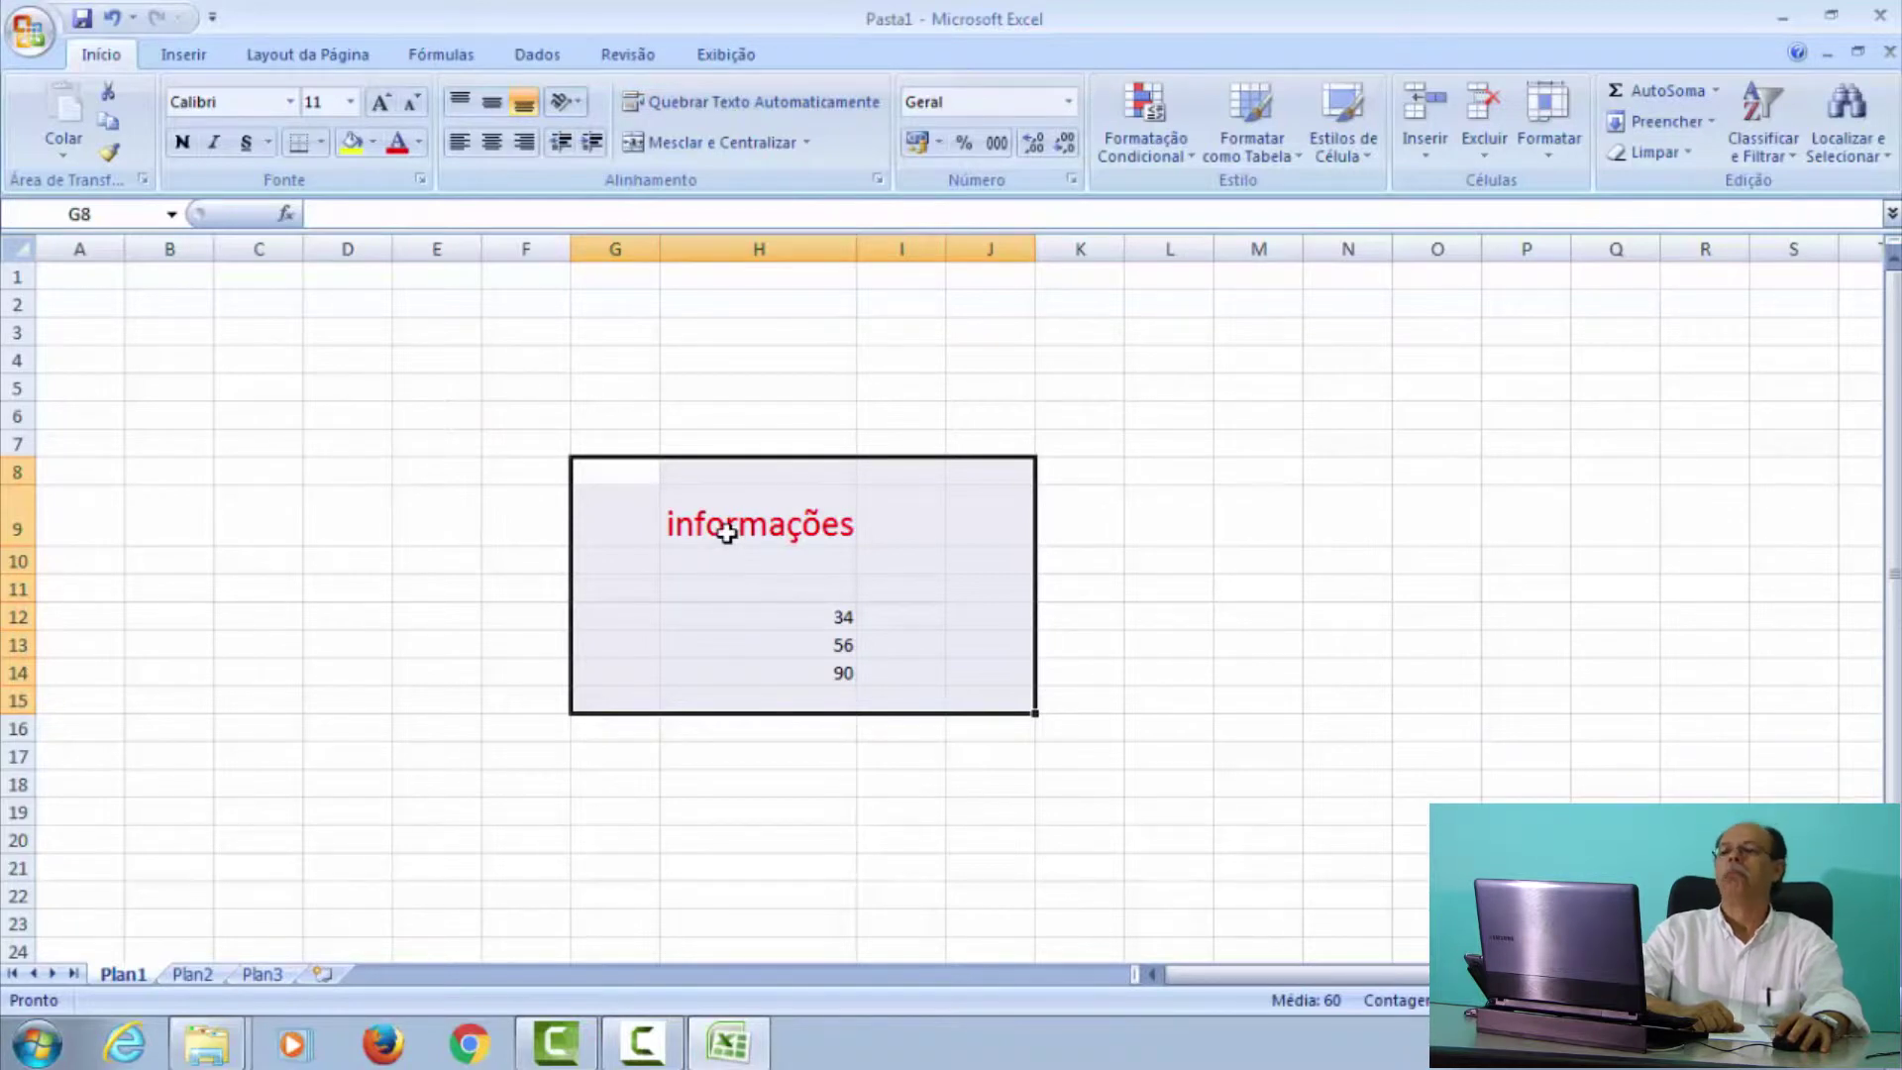
{"action": "left_click", "coordinate": [322, 145]}
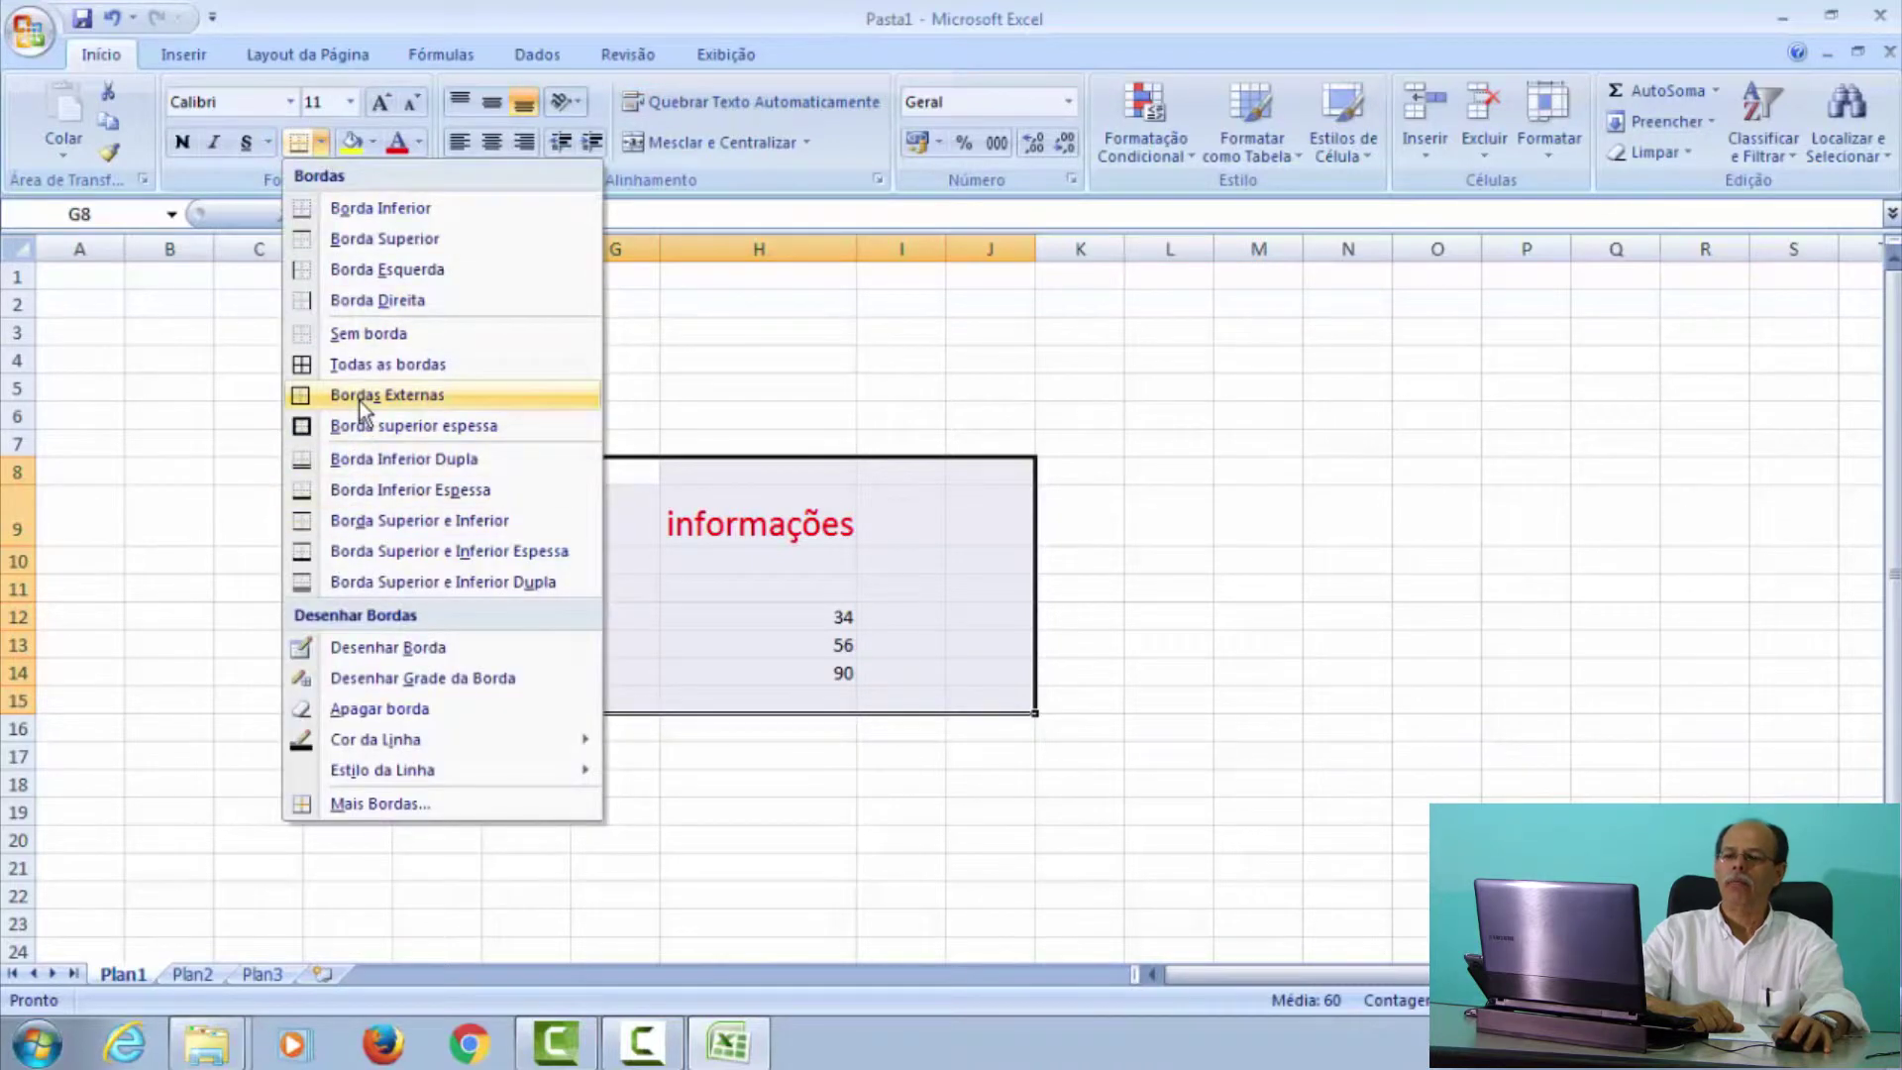
{"action": "left_click", "coordinate": [365, 362]}
{"action": "left_click", "coordinate": [1028, 835]}
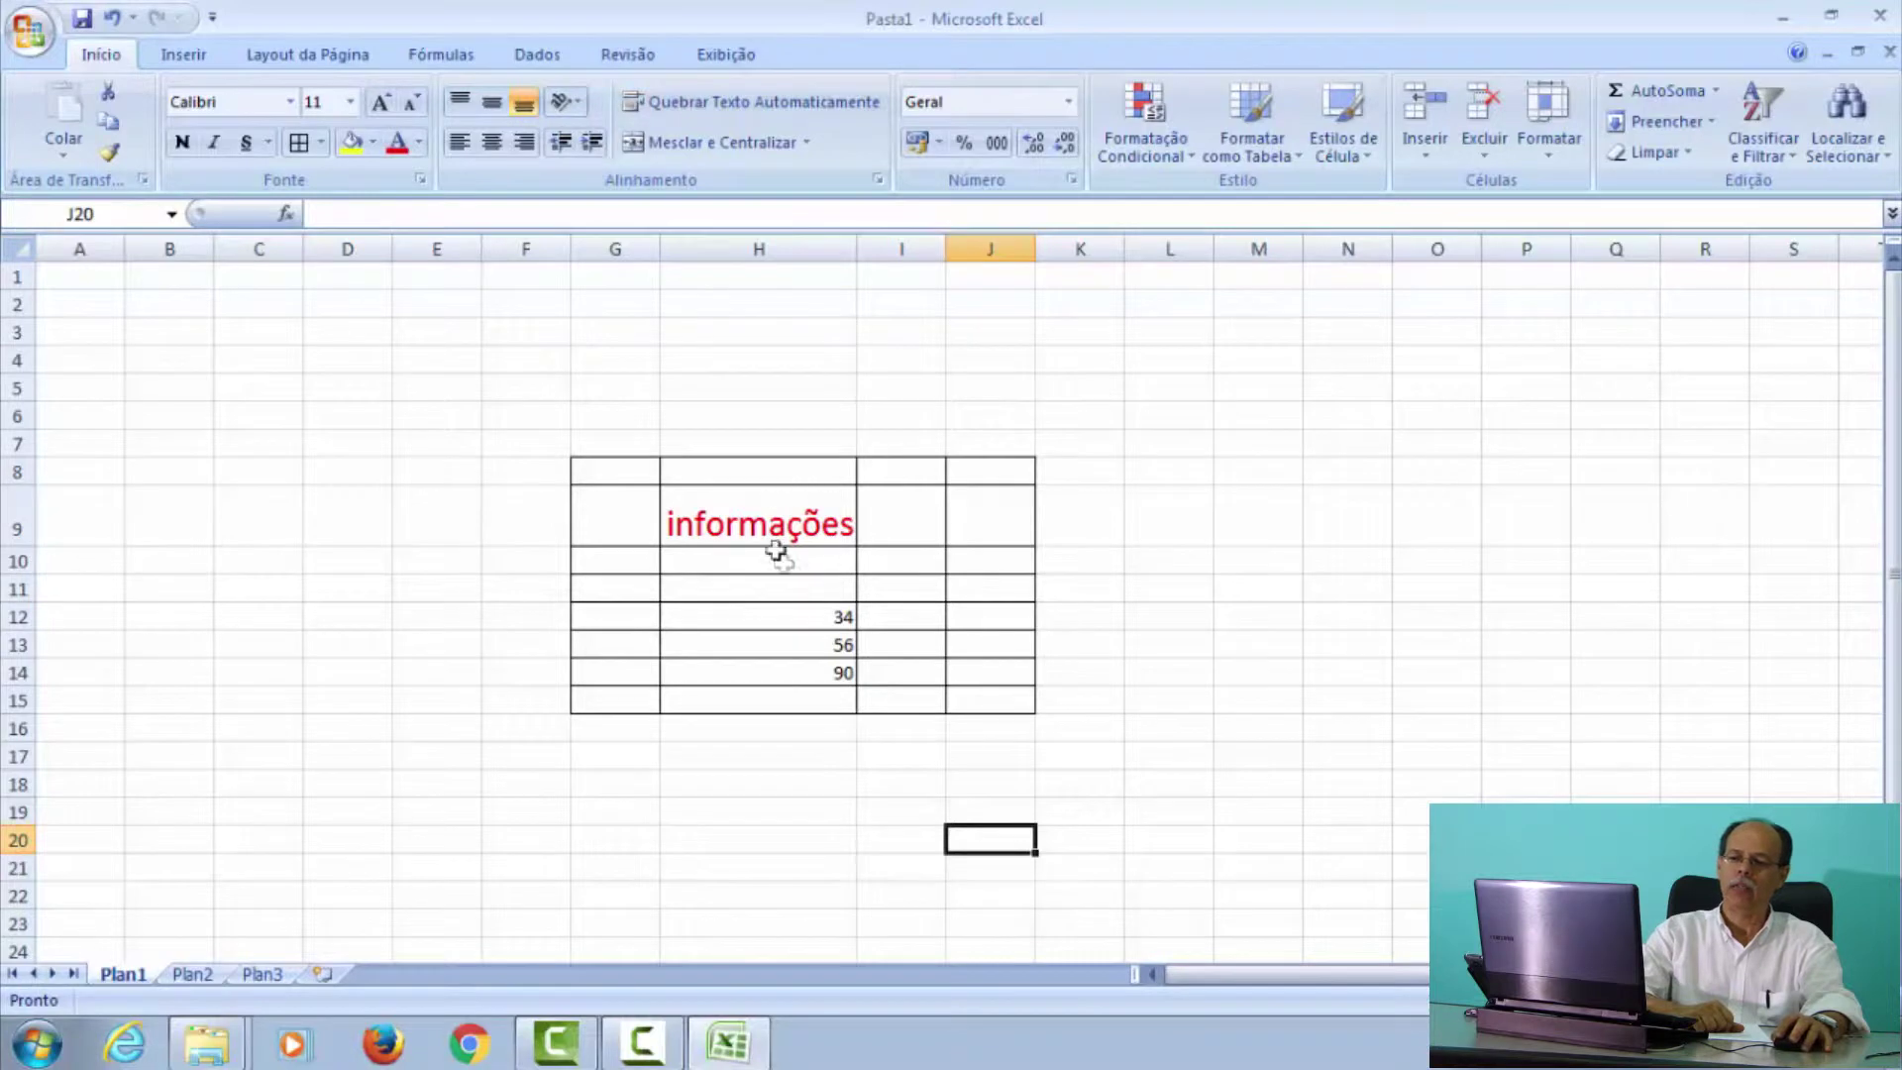
- Clear all contents and formatting from the range F7:L18, and reduce row 9's height to roughly match the other rows
{"action": "left_click_drag", "start_coordinate": [1130, 406], "coordinate": [552, 752]}
{"action": "left_click", "coordinate": [528, 752]}
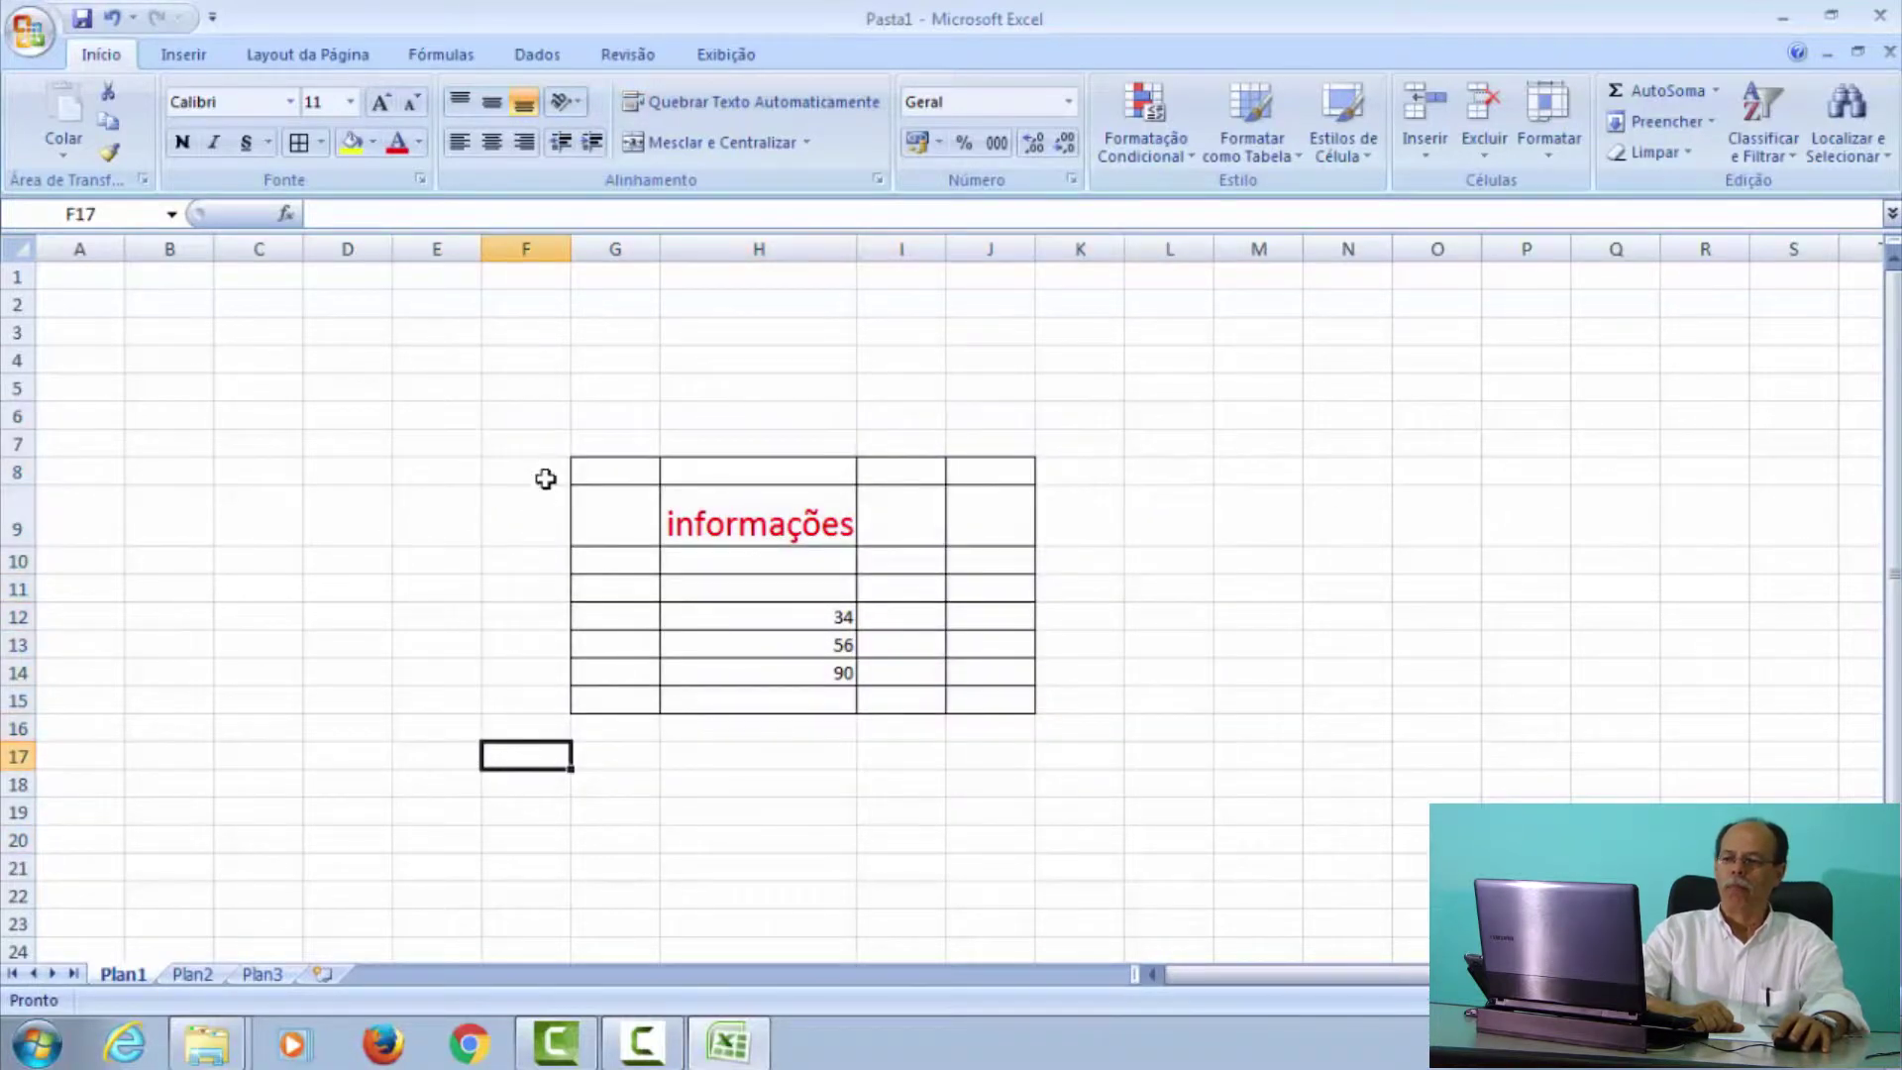
{"action": "left_click_drag", "start_coordinate": [541, 439], "coordinate": [1139, 794]}
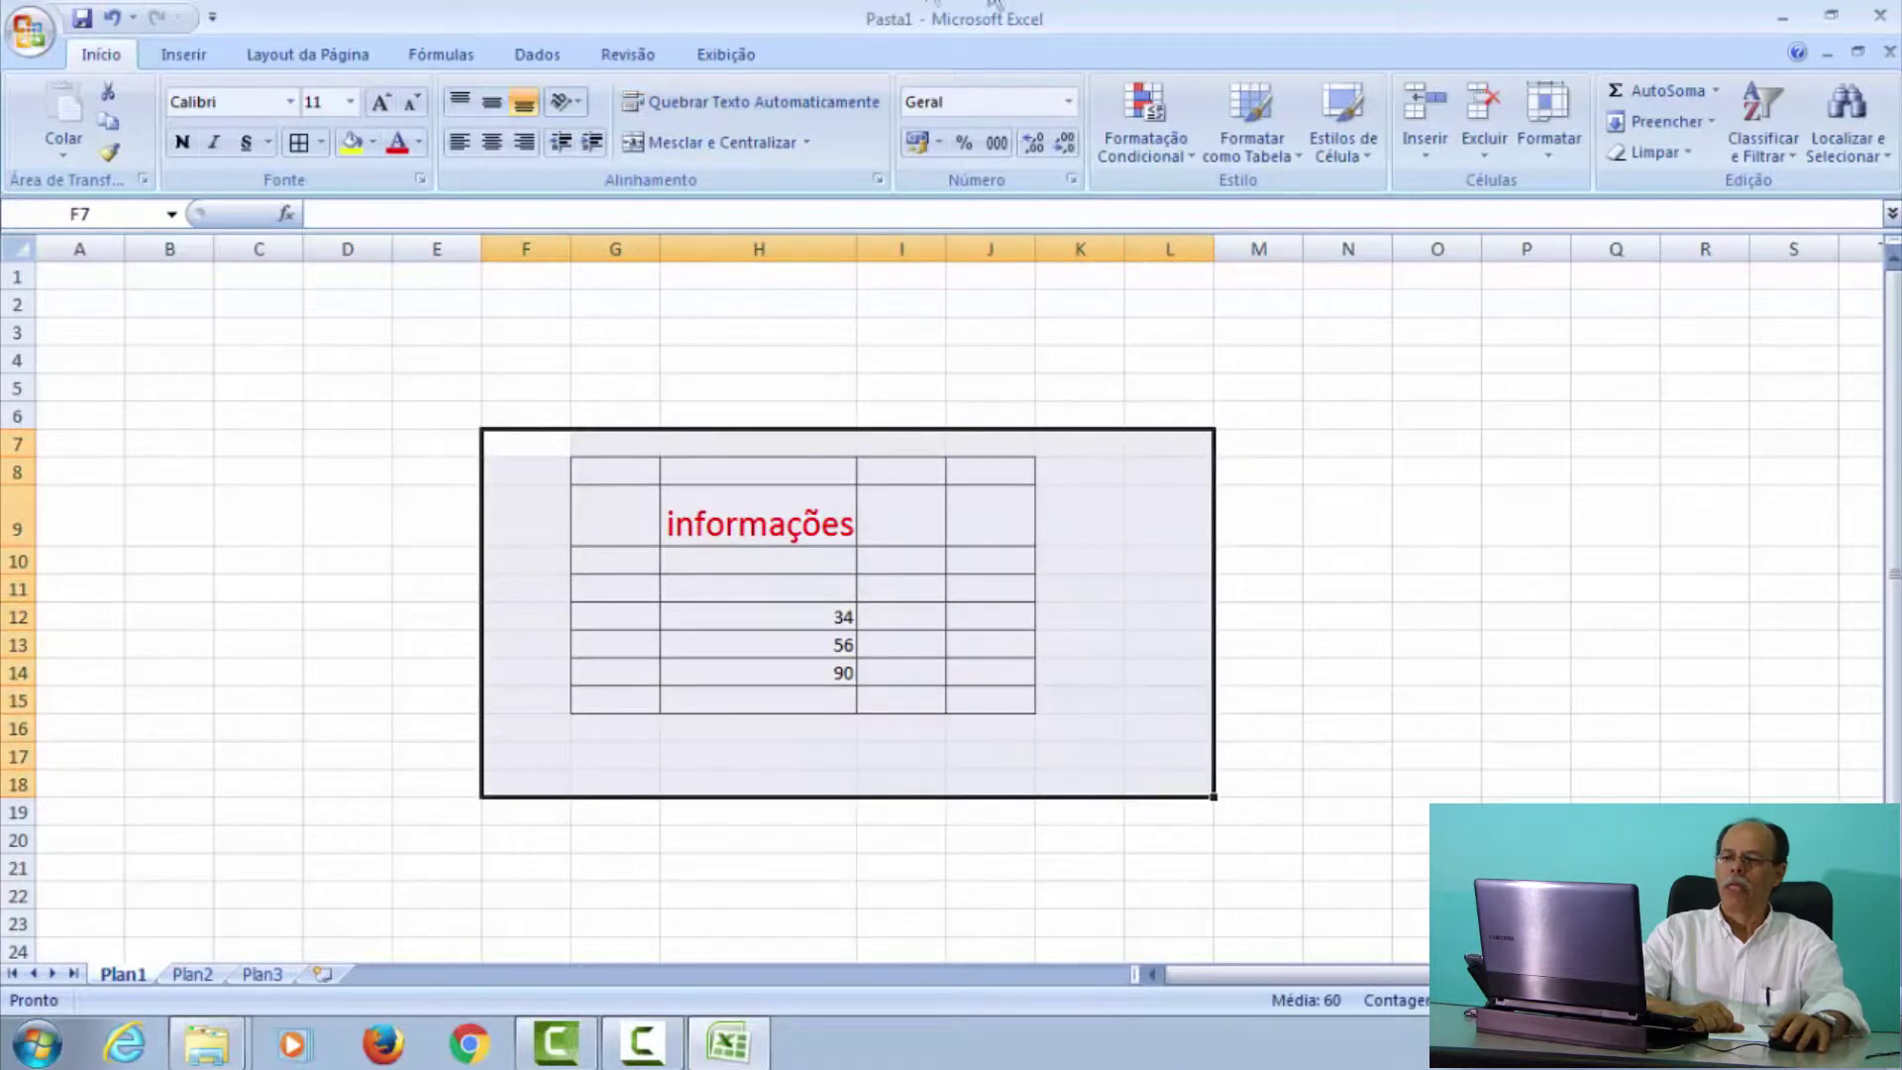
{"action": "left_click", "coordinate": [1672, 152]}
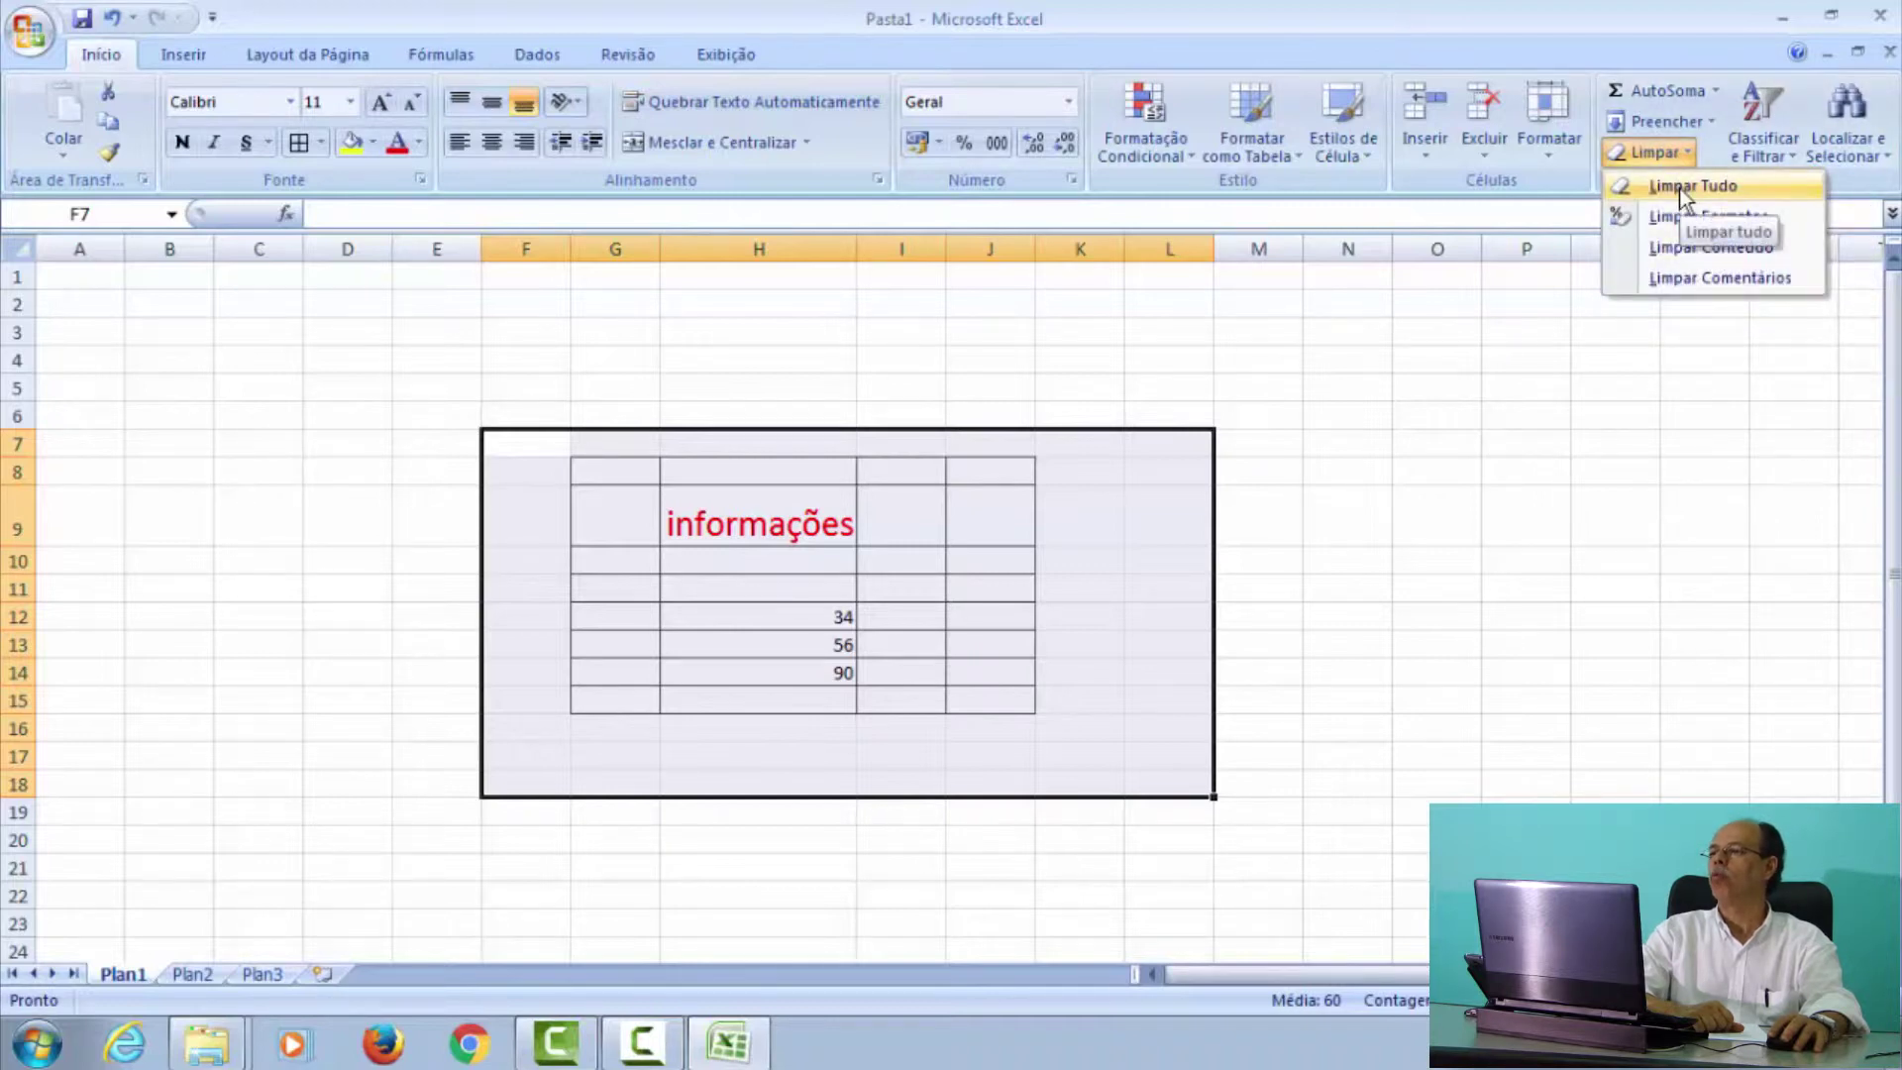
{"action": "left_click", "coordinate": [1679, 188]}
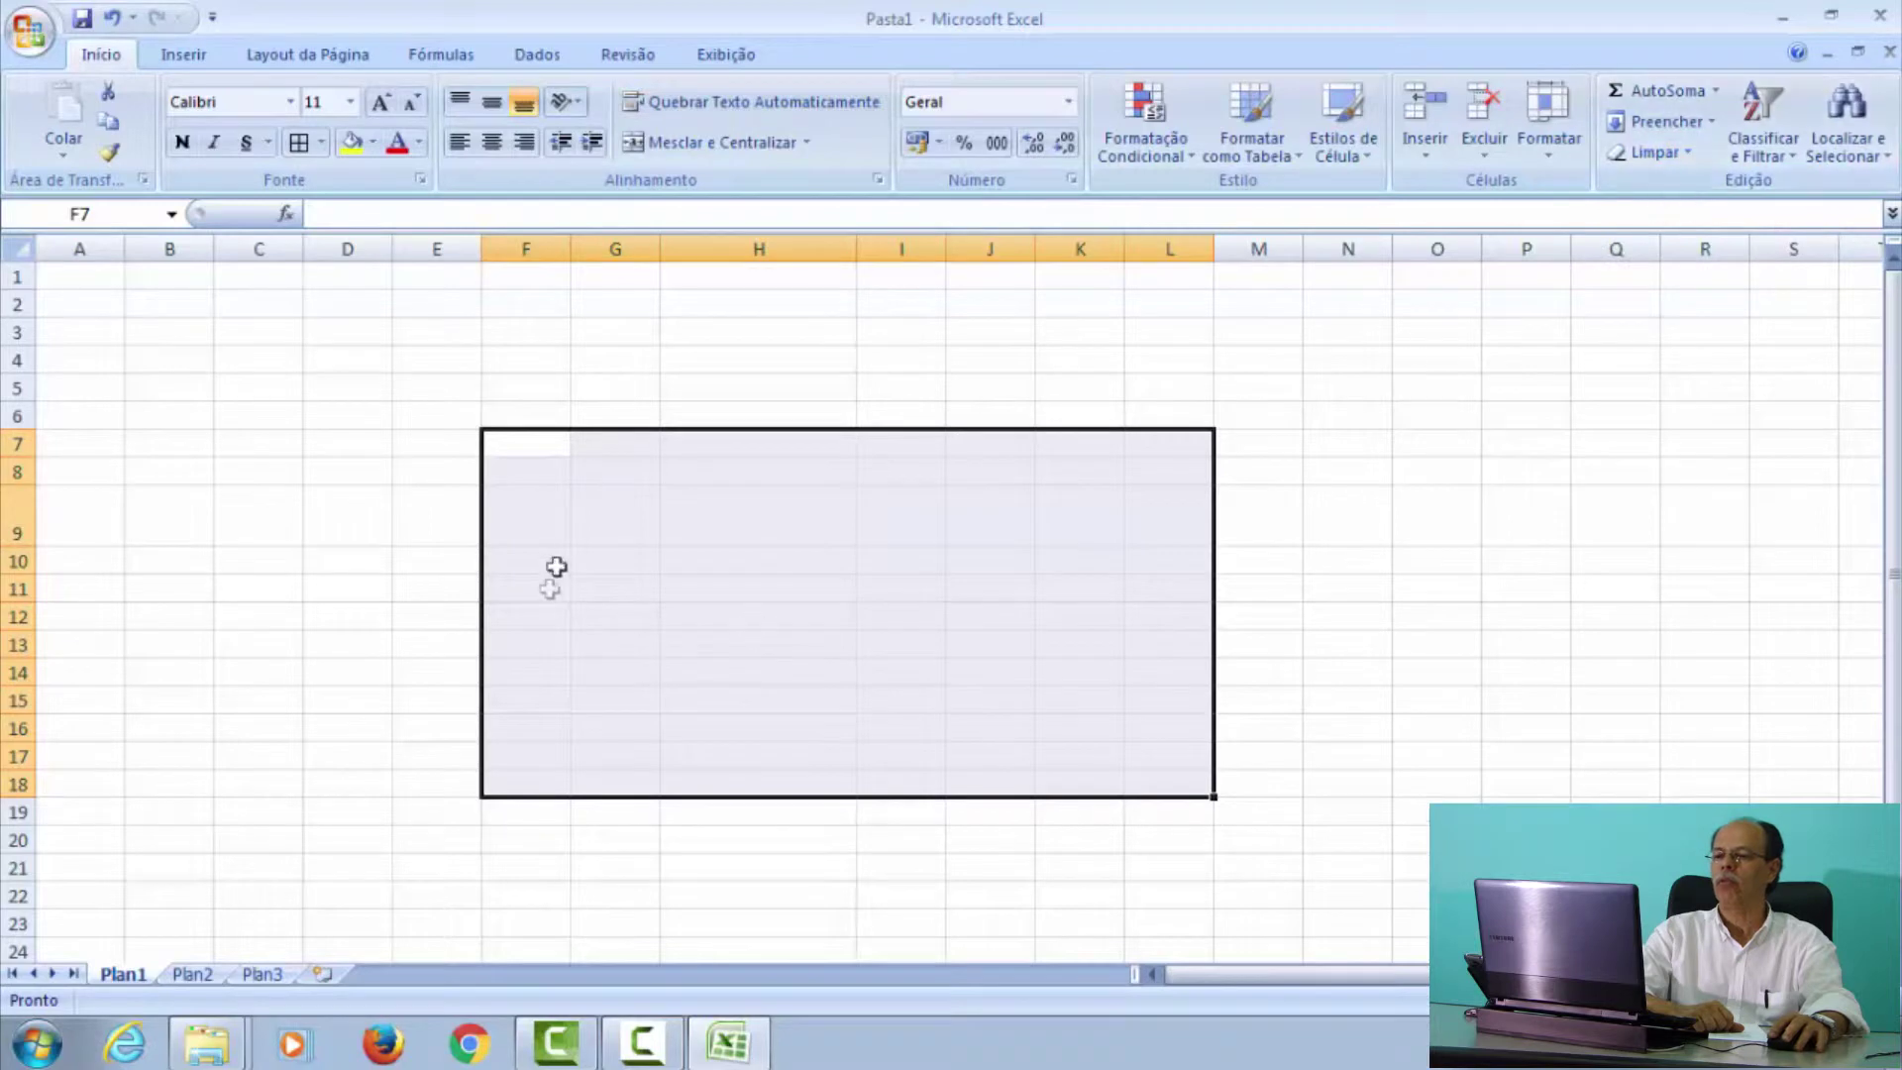
{"action": "left_click", "coordinate": [355, 401]}
{"action": "left_click_drag", "start_coordinate": [33, 541], "coordinate": [34, 510]}
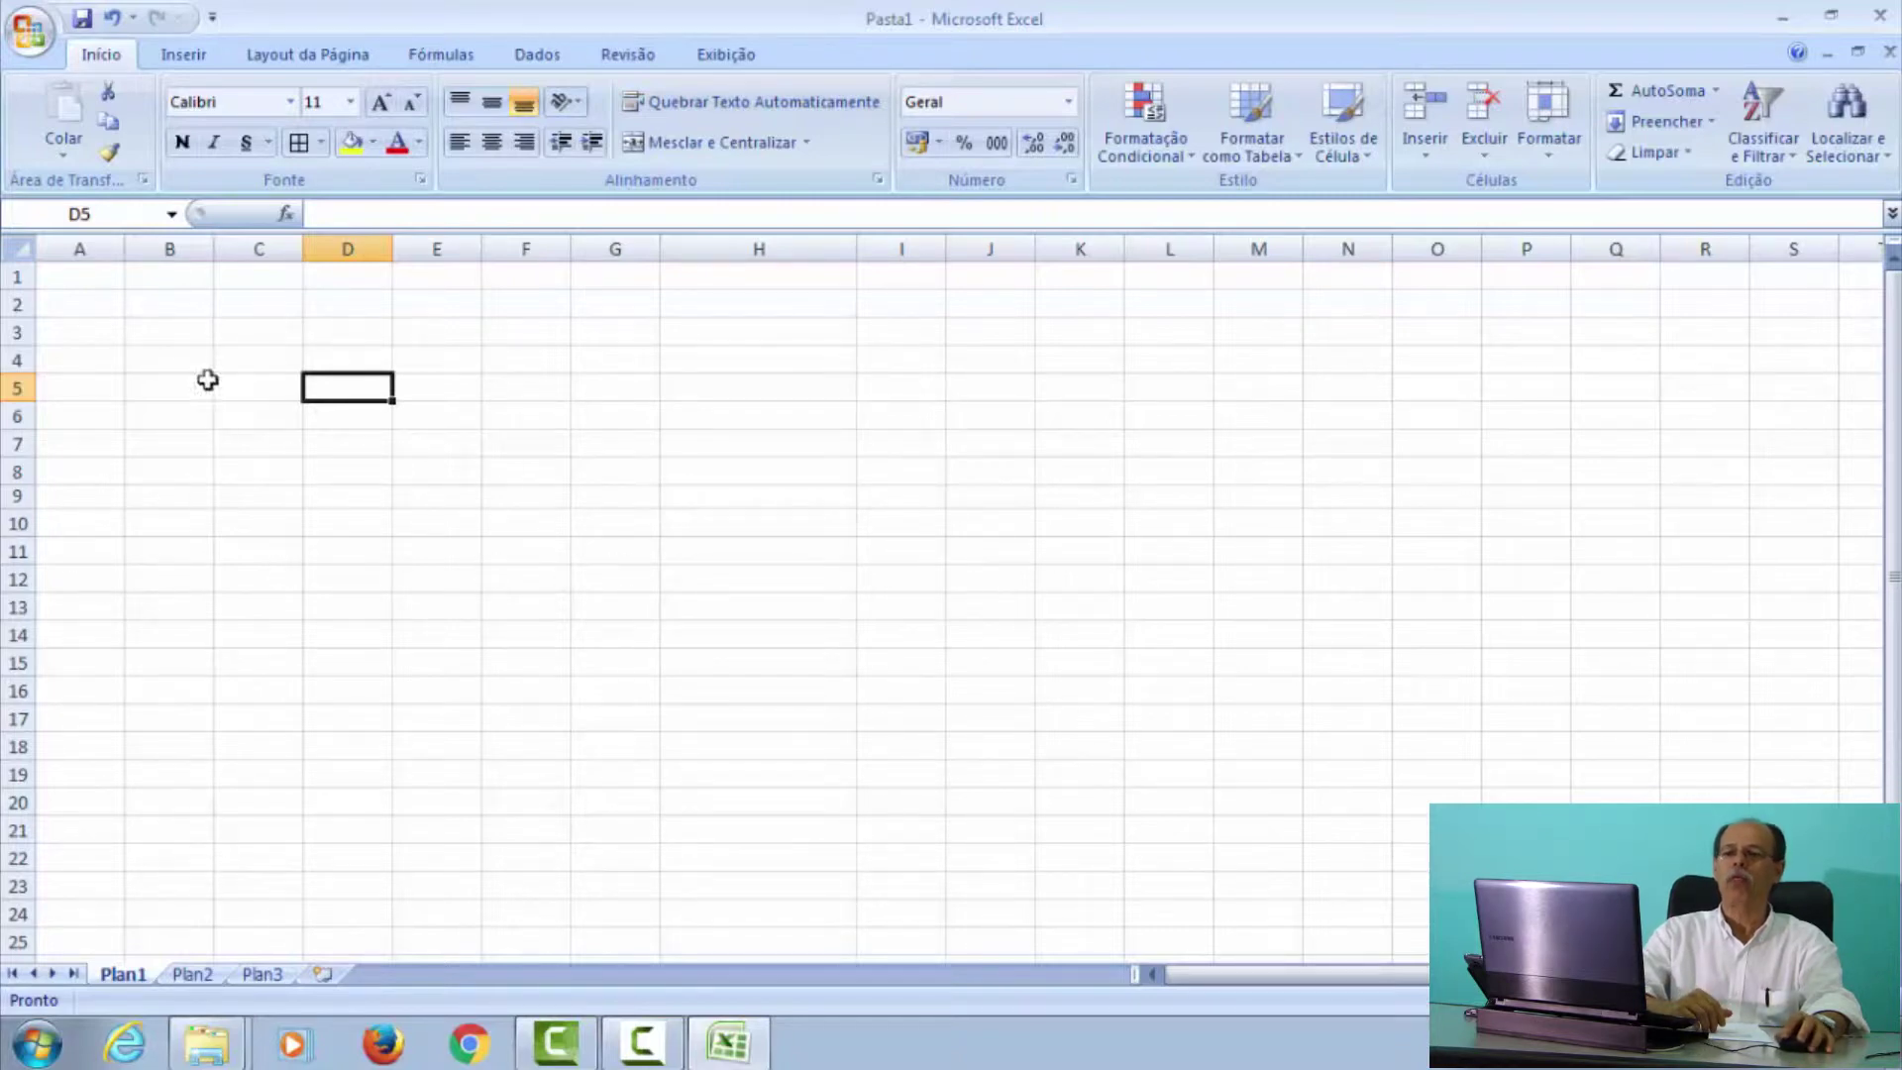
- Enter the title RELAÇÃO DE AUMENTOS DE SALARIOS in cell A1
{"action": "left_click", "coordinate": [92, 278]}
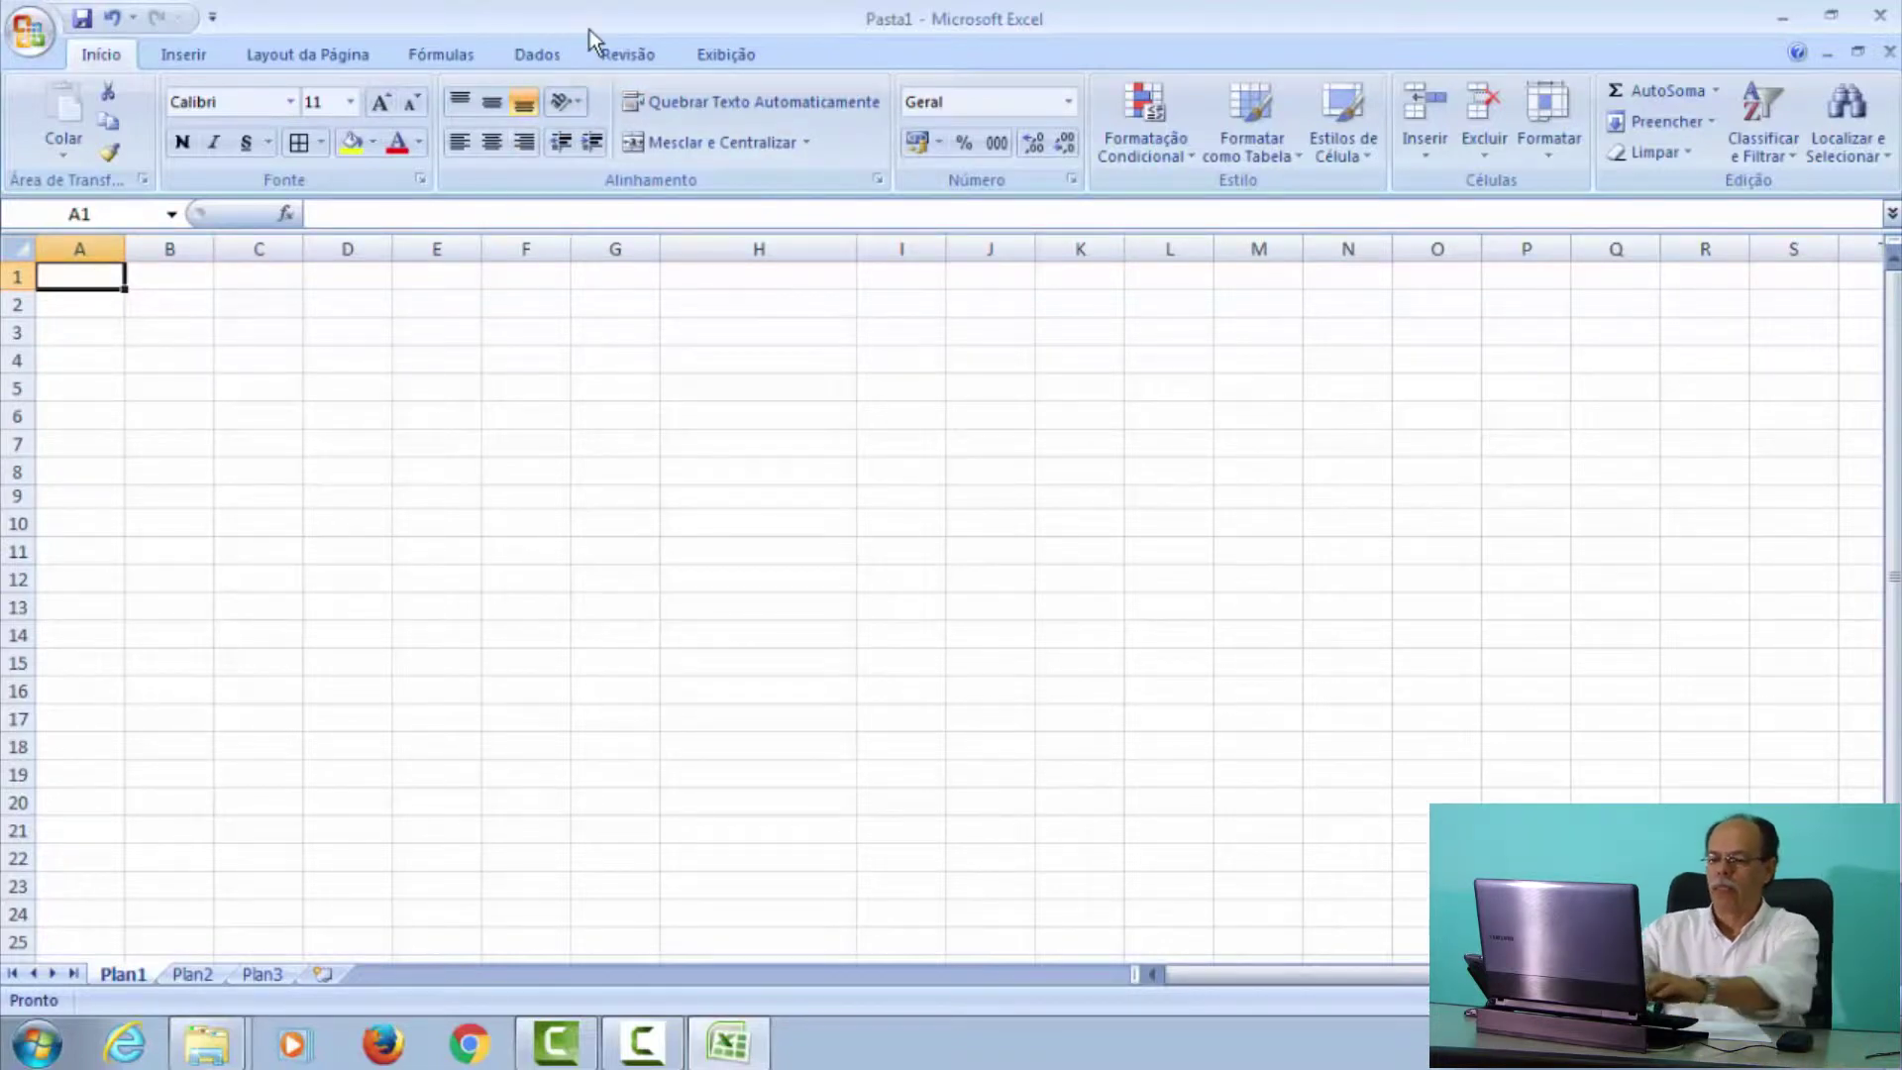
{"action": "key", "text": "Caps_Lock"}
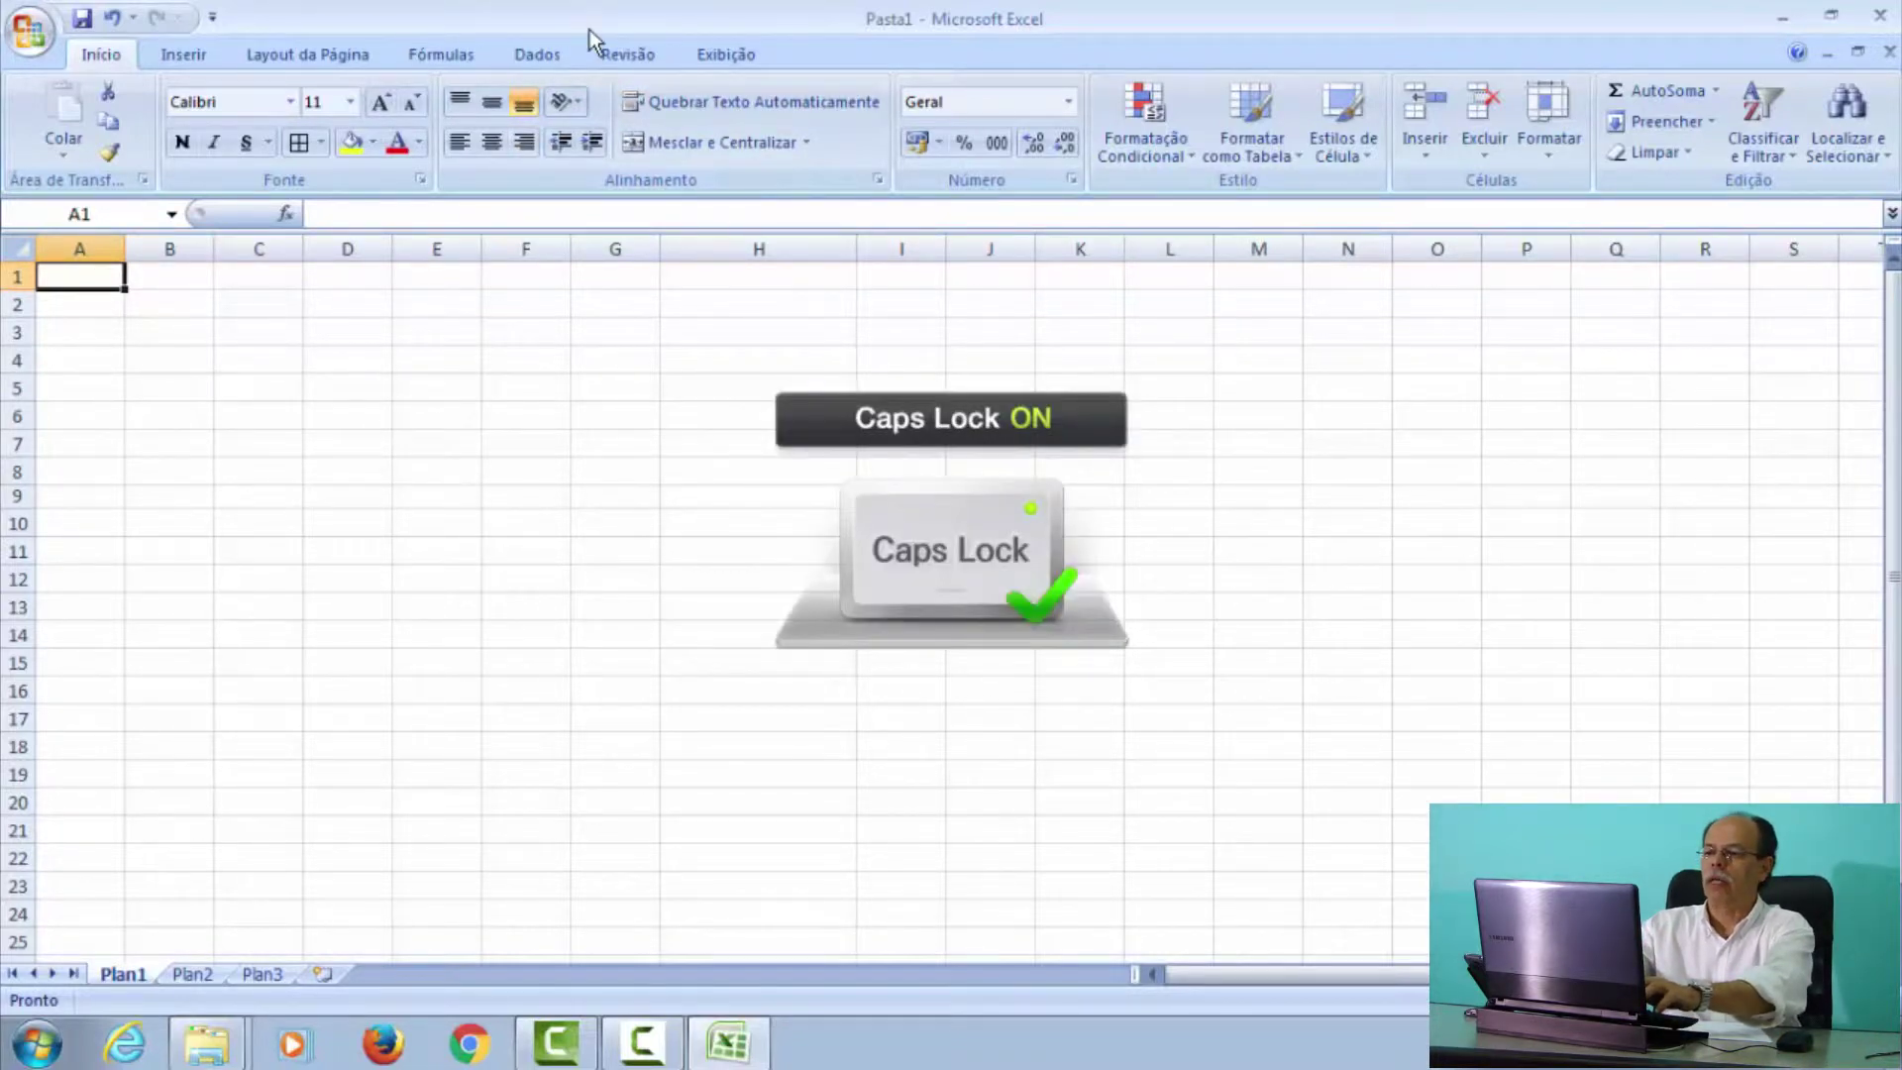
{"action": "type", "text": "RELAÇÃO"}
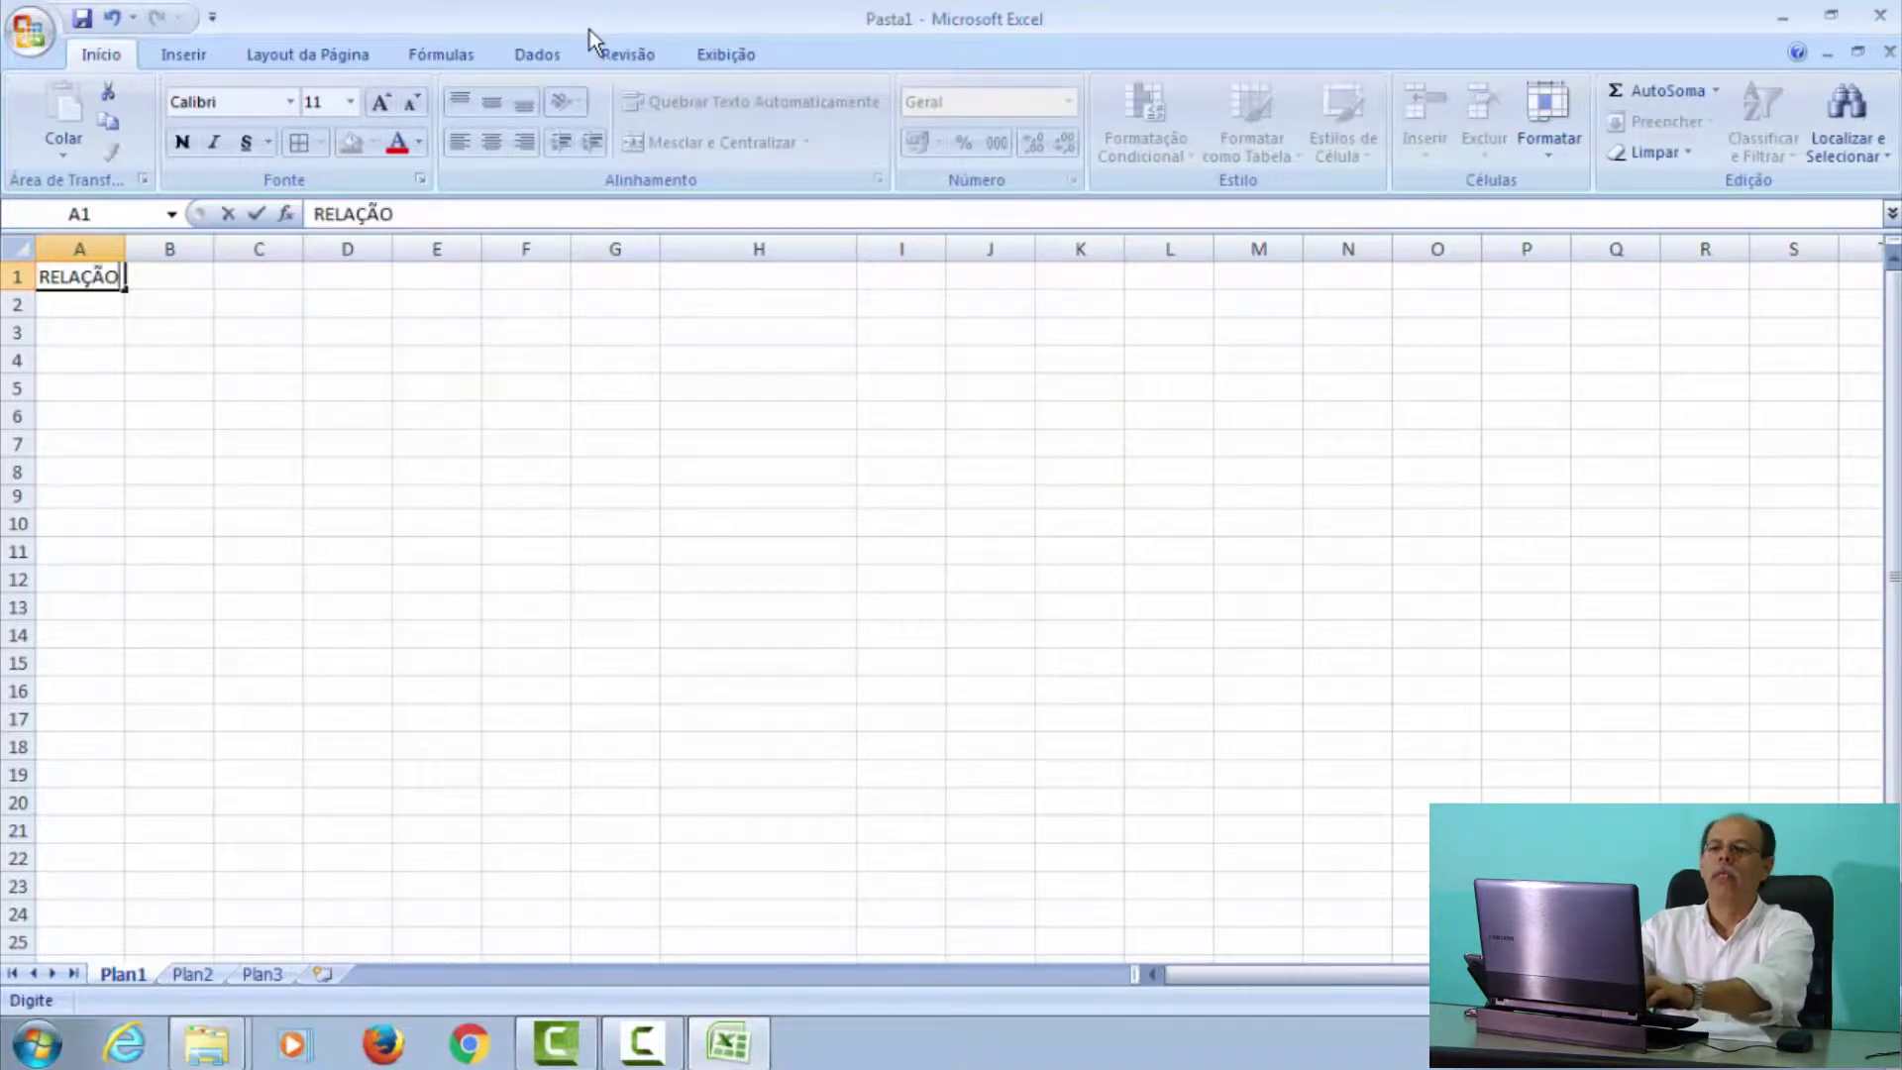
{"action": "type", "text": " DE"}
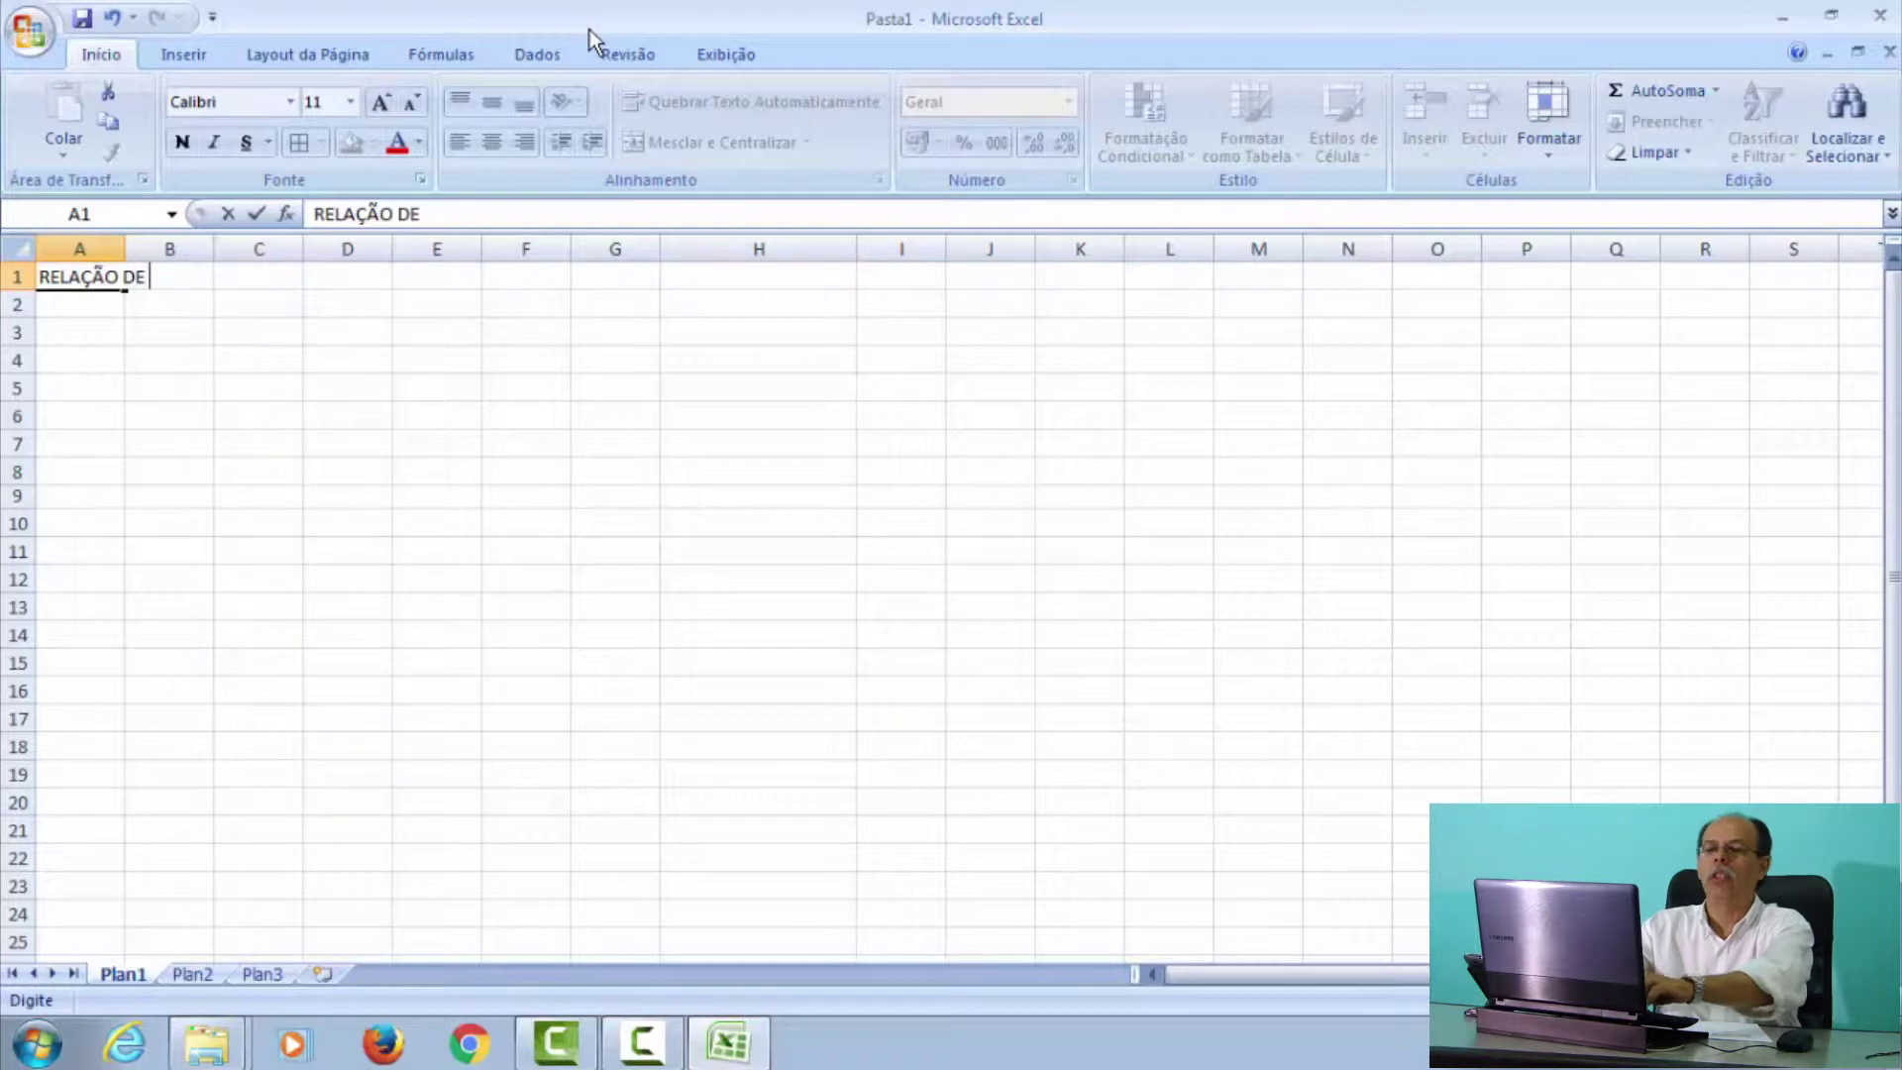
{"action": "type", "text": " AUMENTOS"}
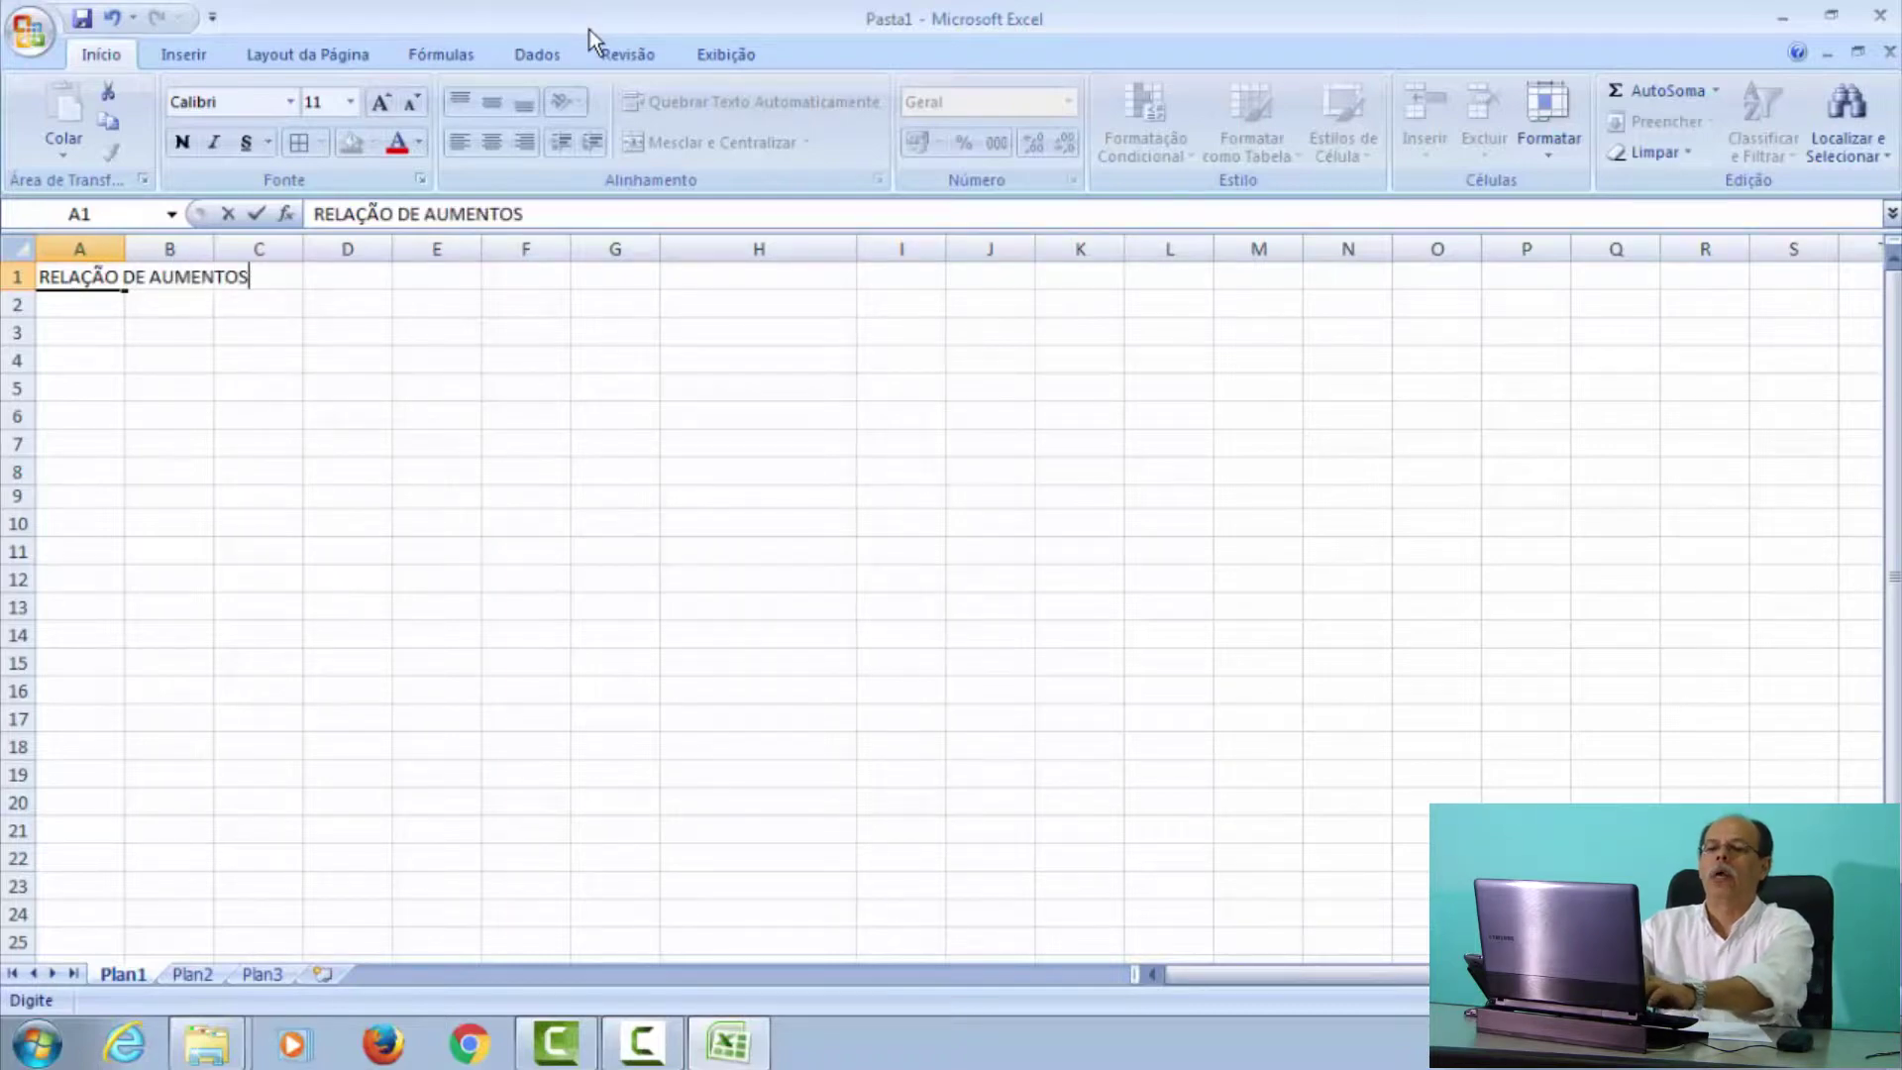
{"action": "type", "text": " DE SALARIOS"}
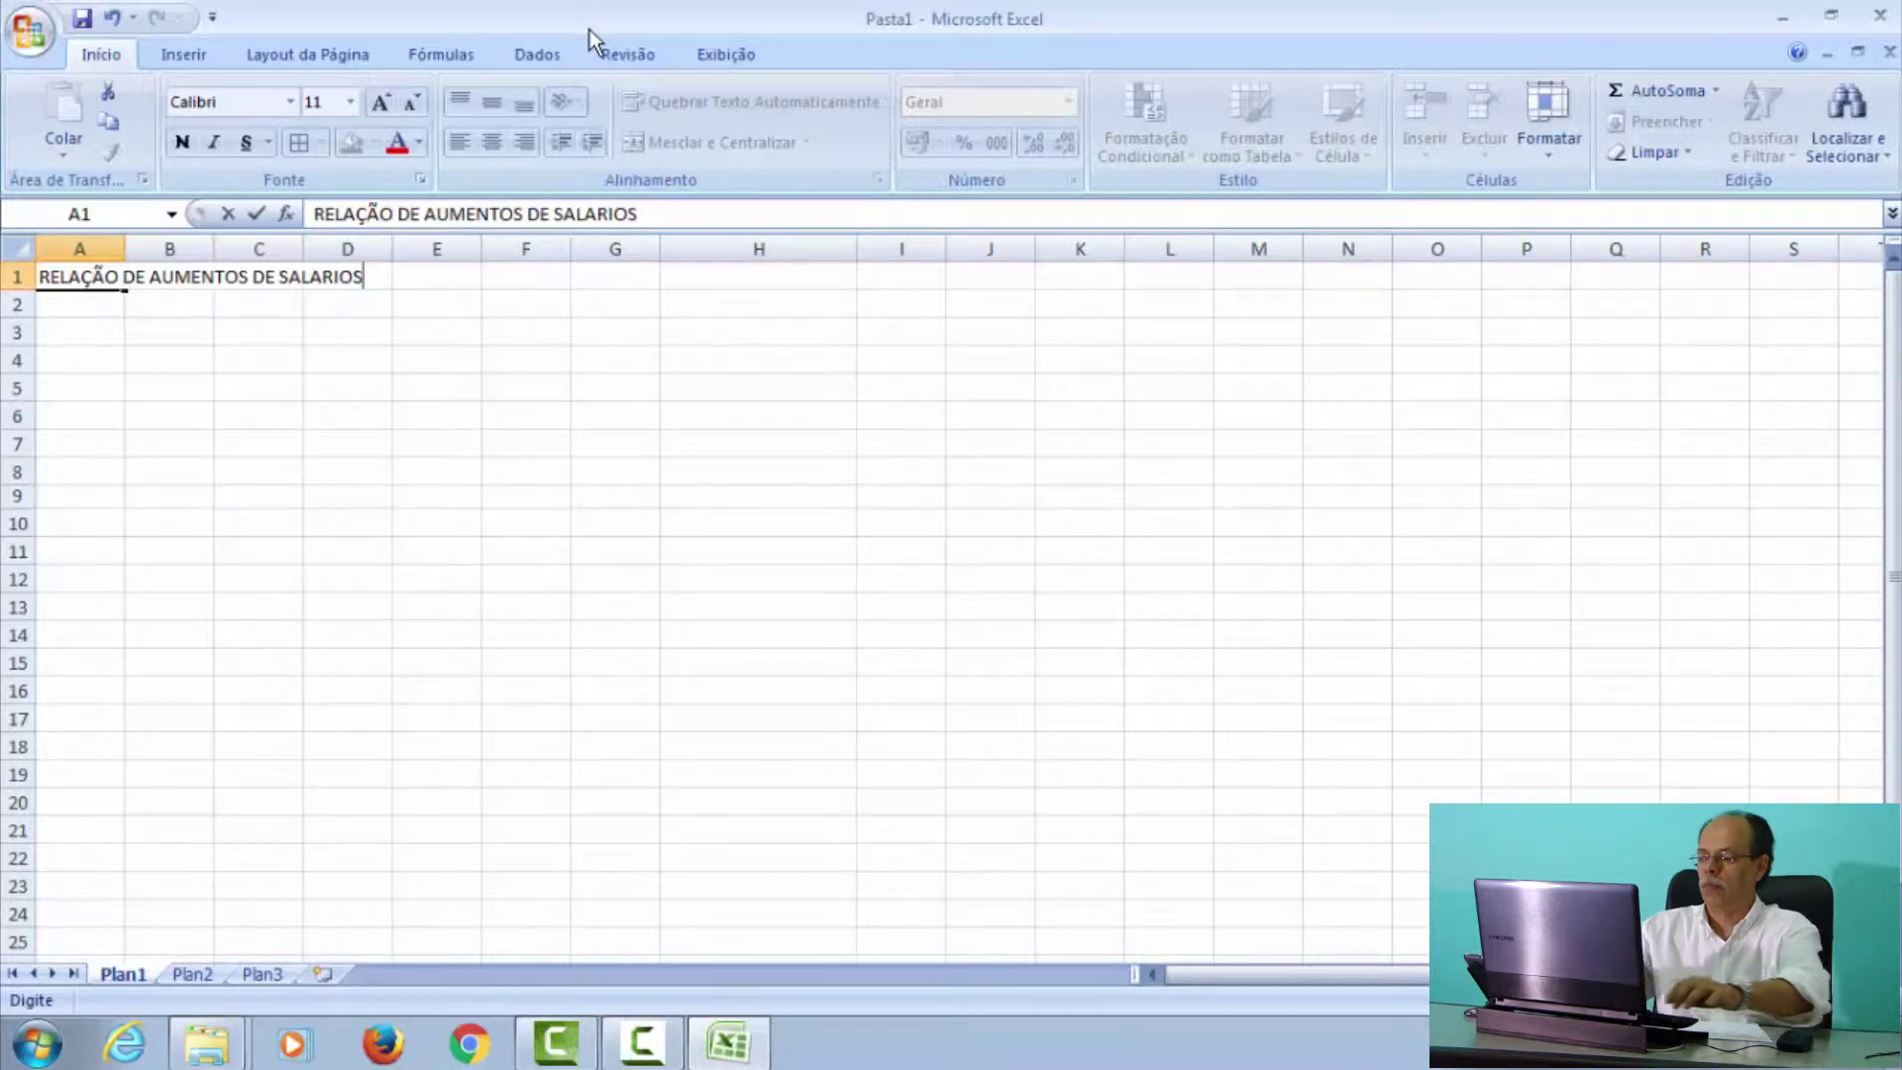
{"action": "key", "text": "Return"}
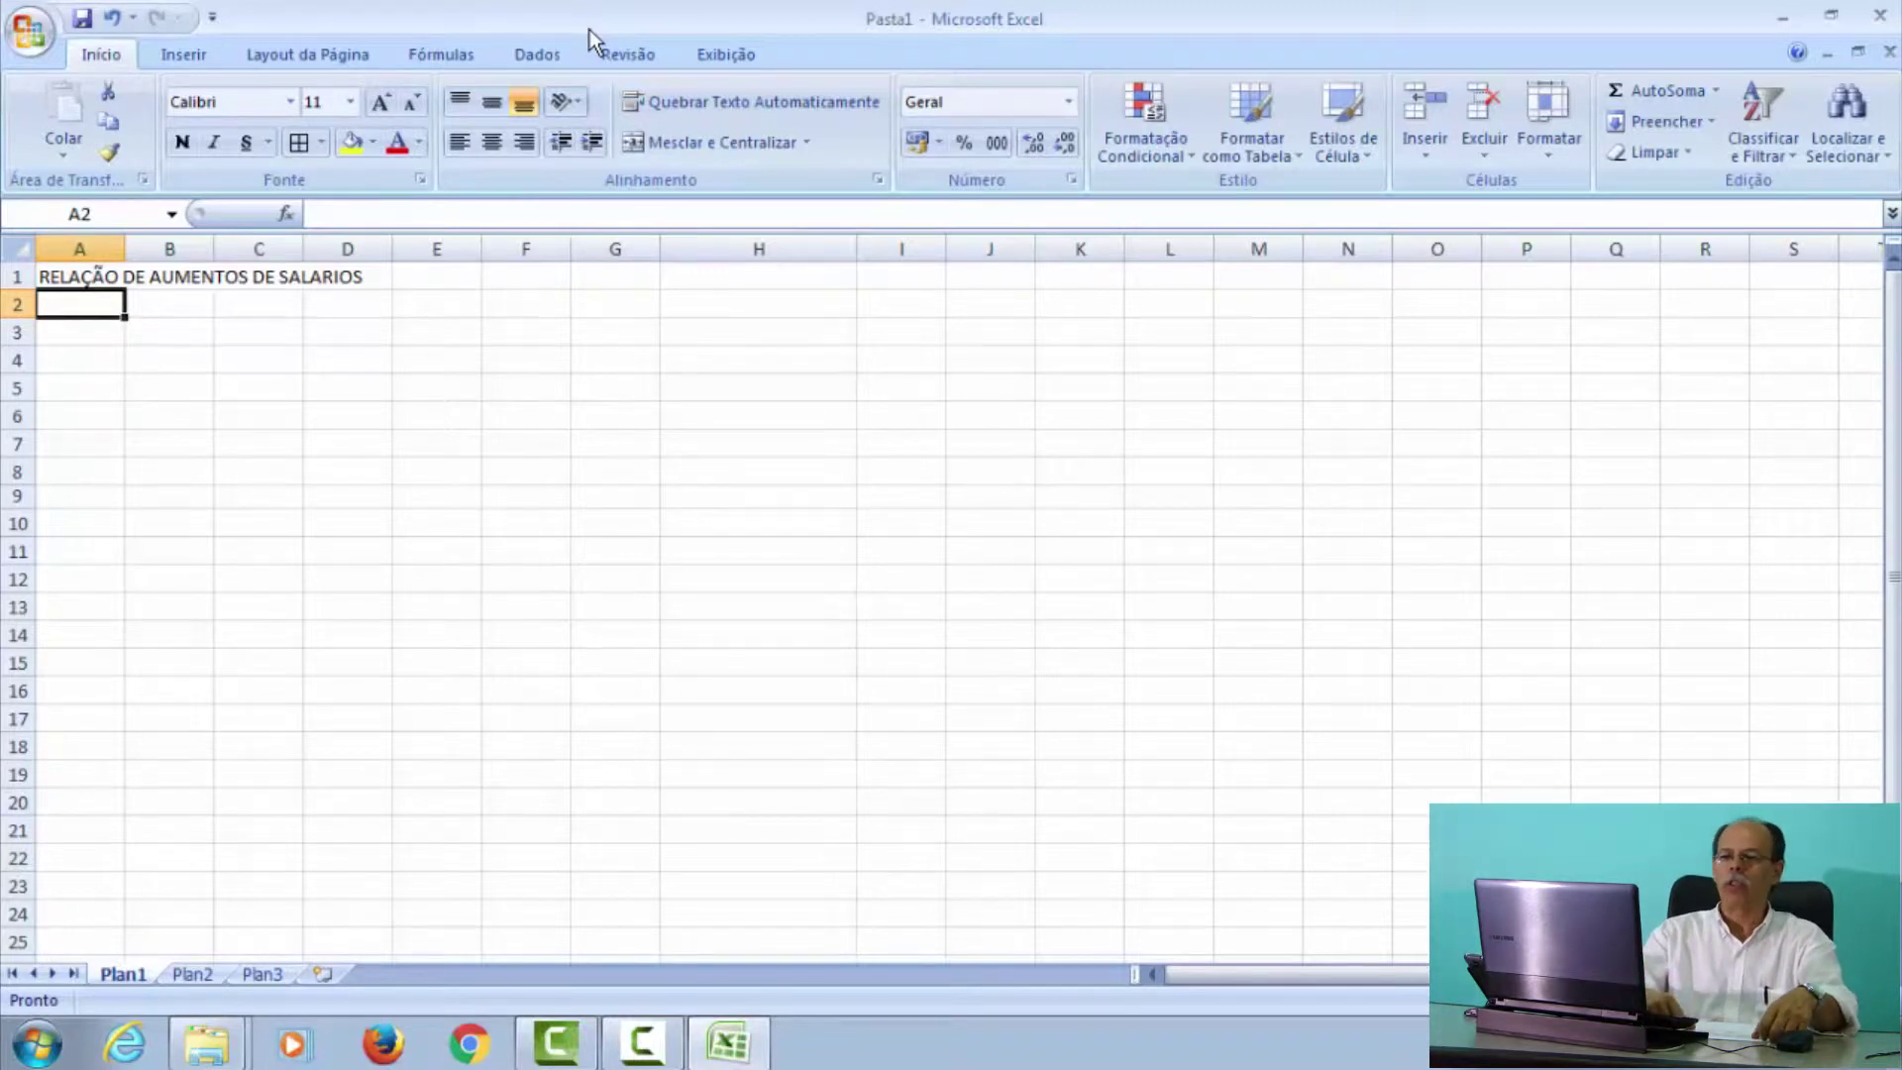
- Enter the column headers NOME, SALARIO, INDICE and SALARIO ATUAL in cells A3 to D3
{"action": "key", "text": "Return"}
{"action": "type", "text": "NOME"}
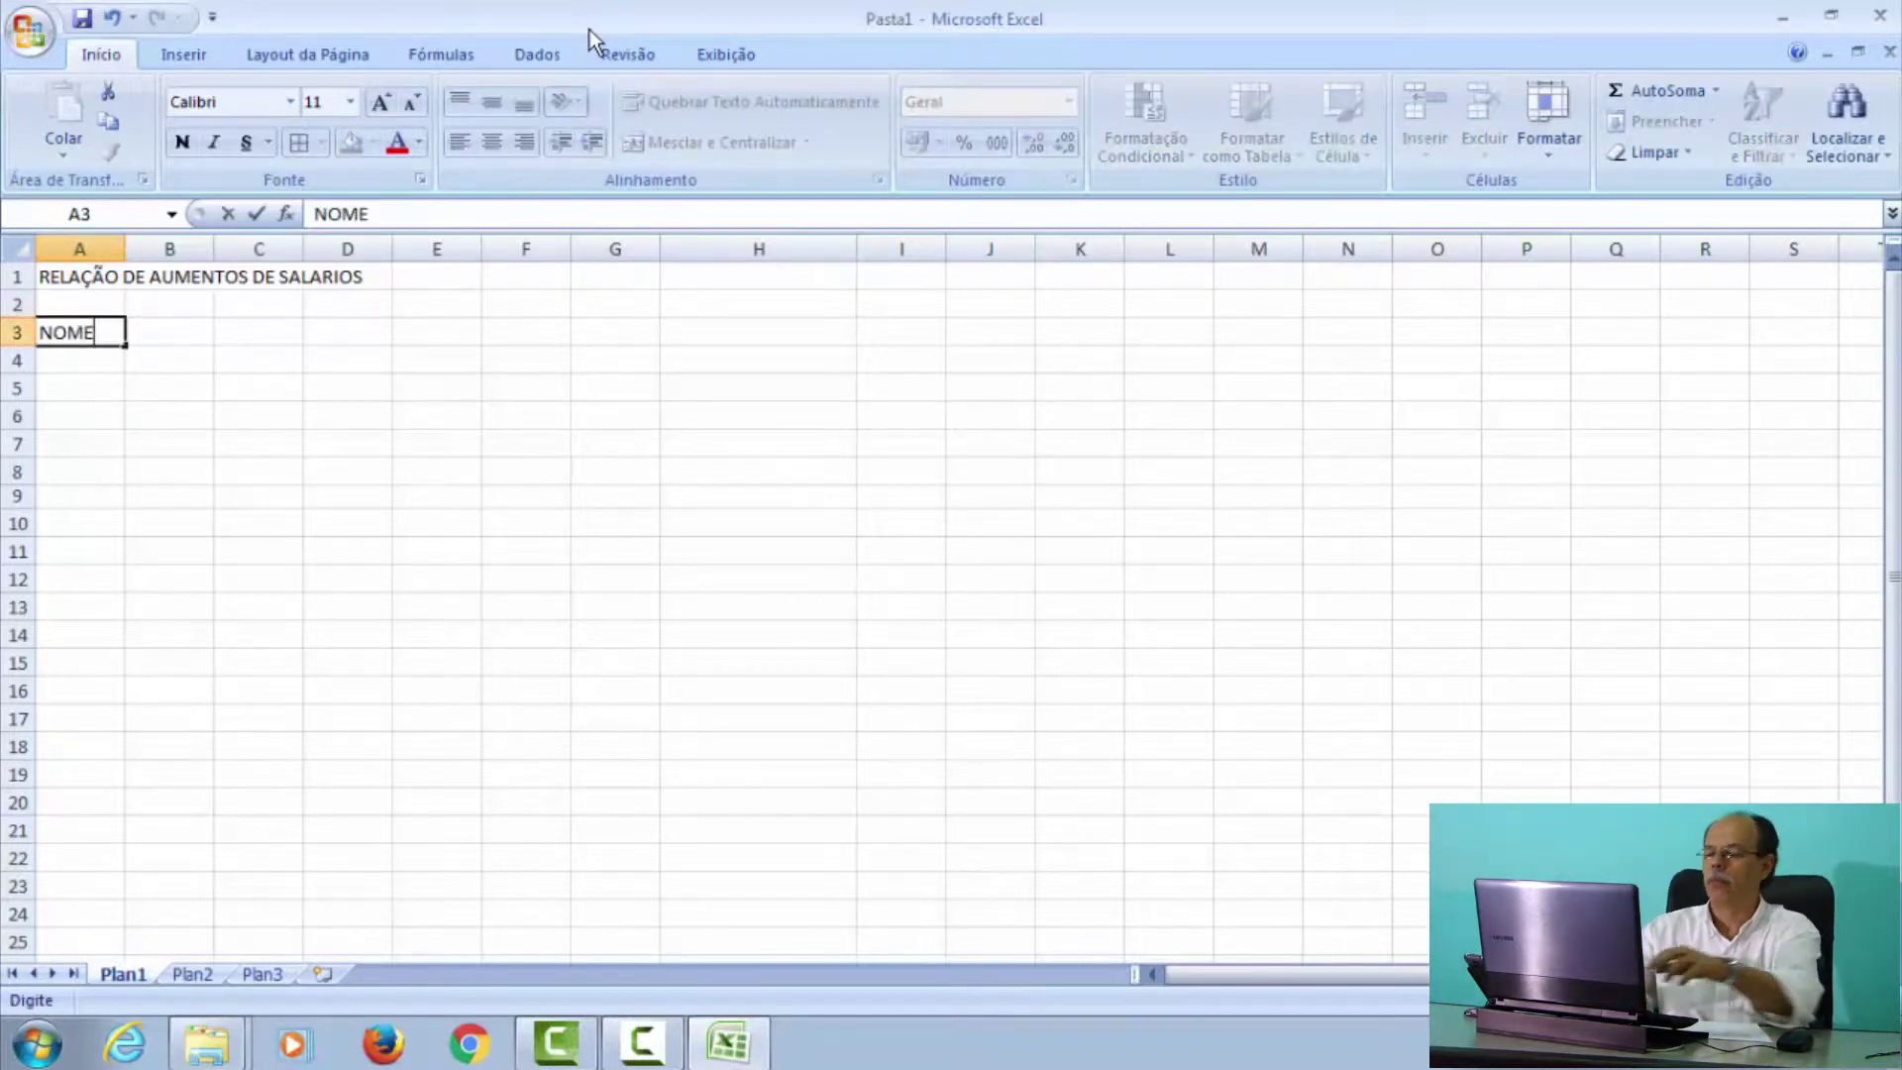
{"action": "key", "text": "Tab"}
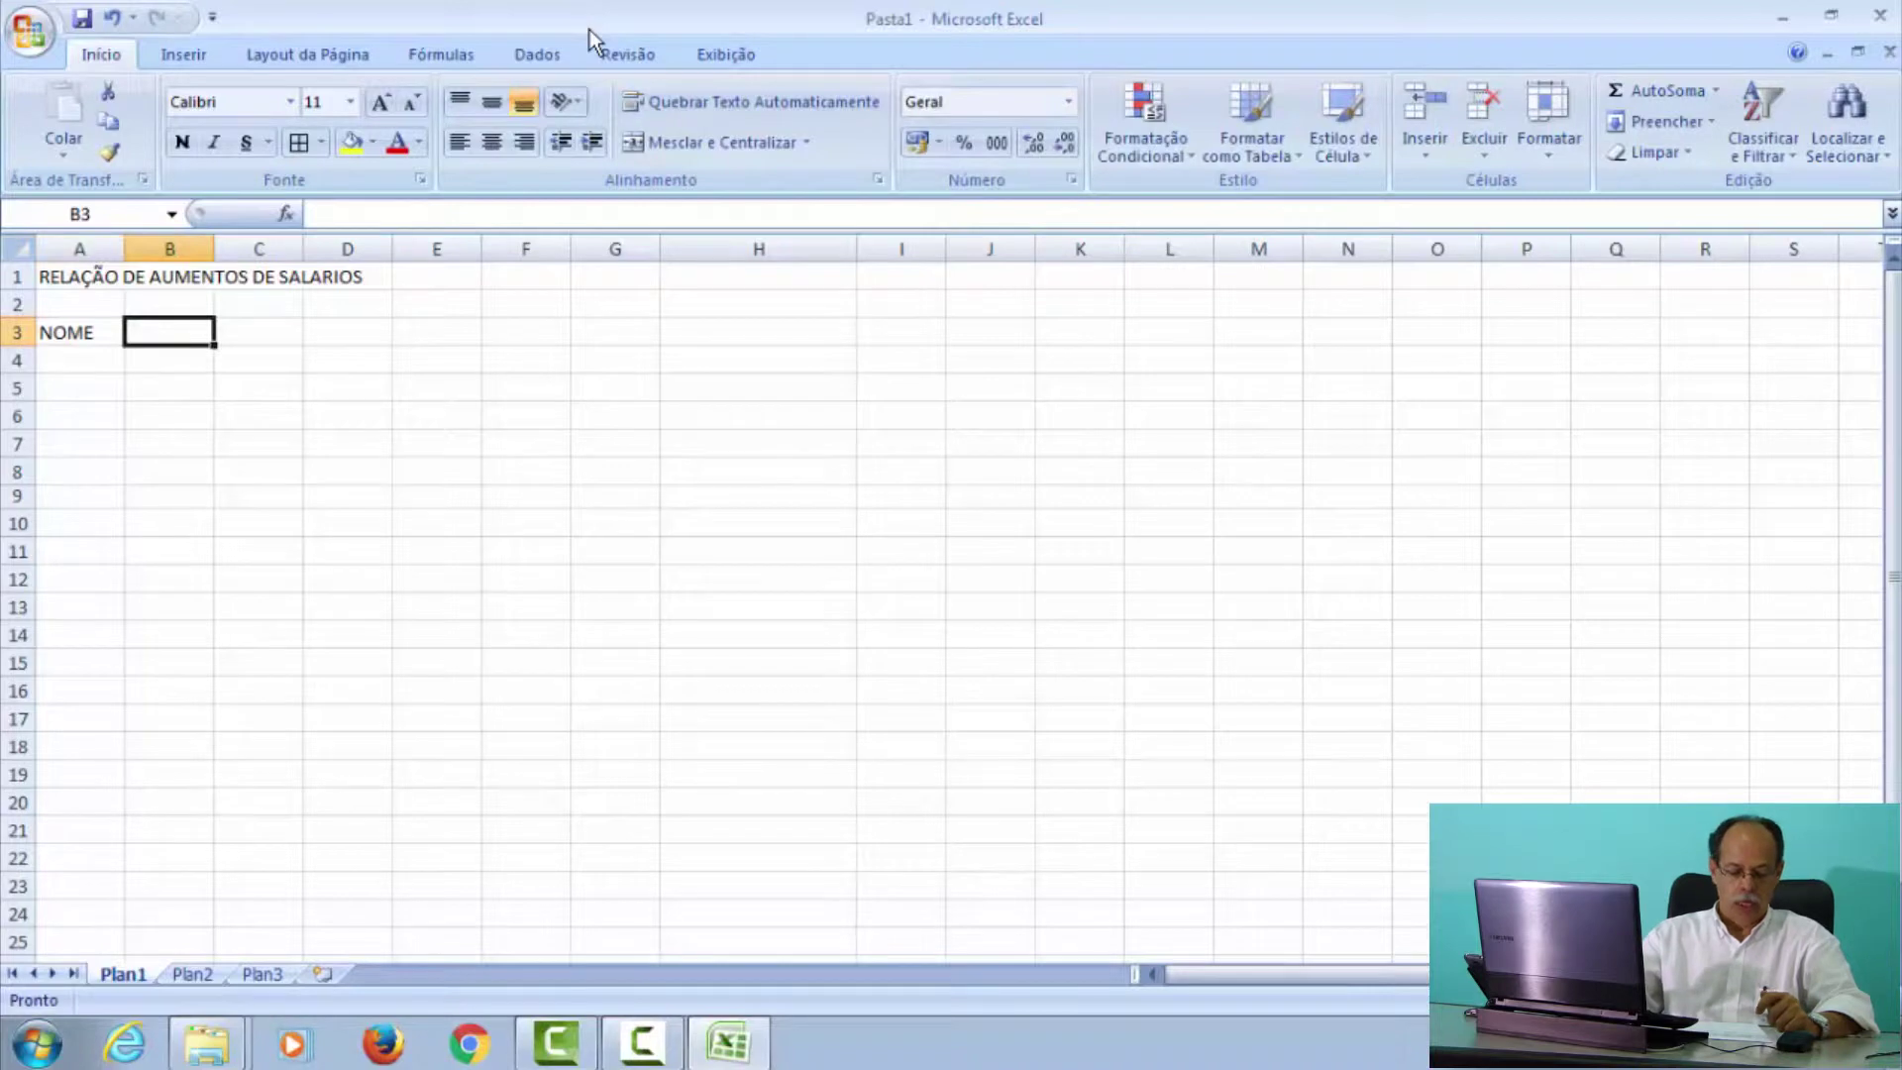
{"action": "type", "text": "SALARIO"}
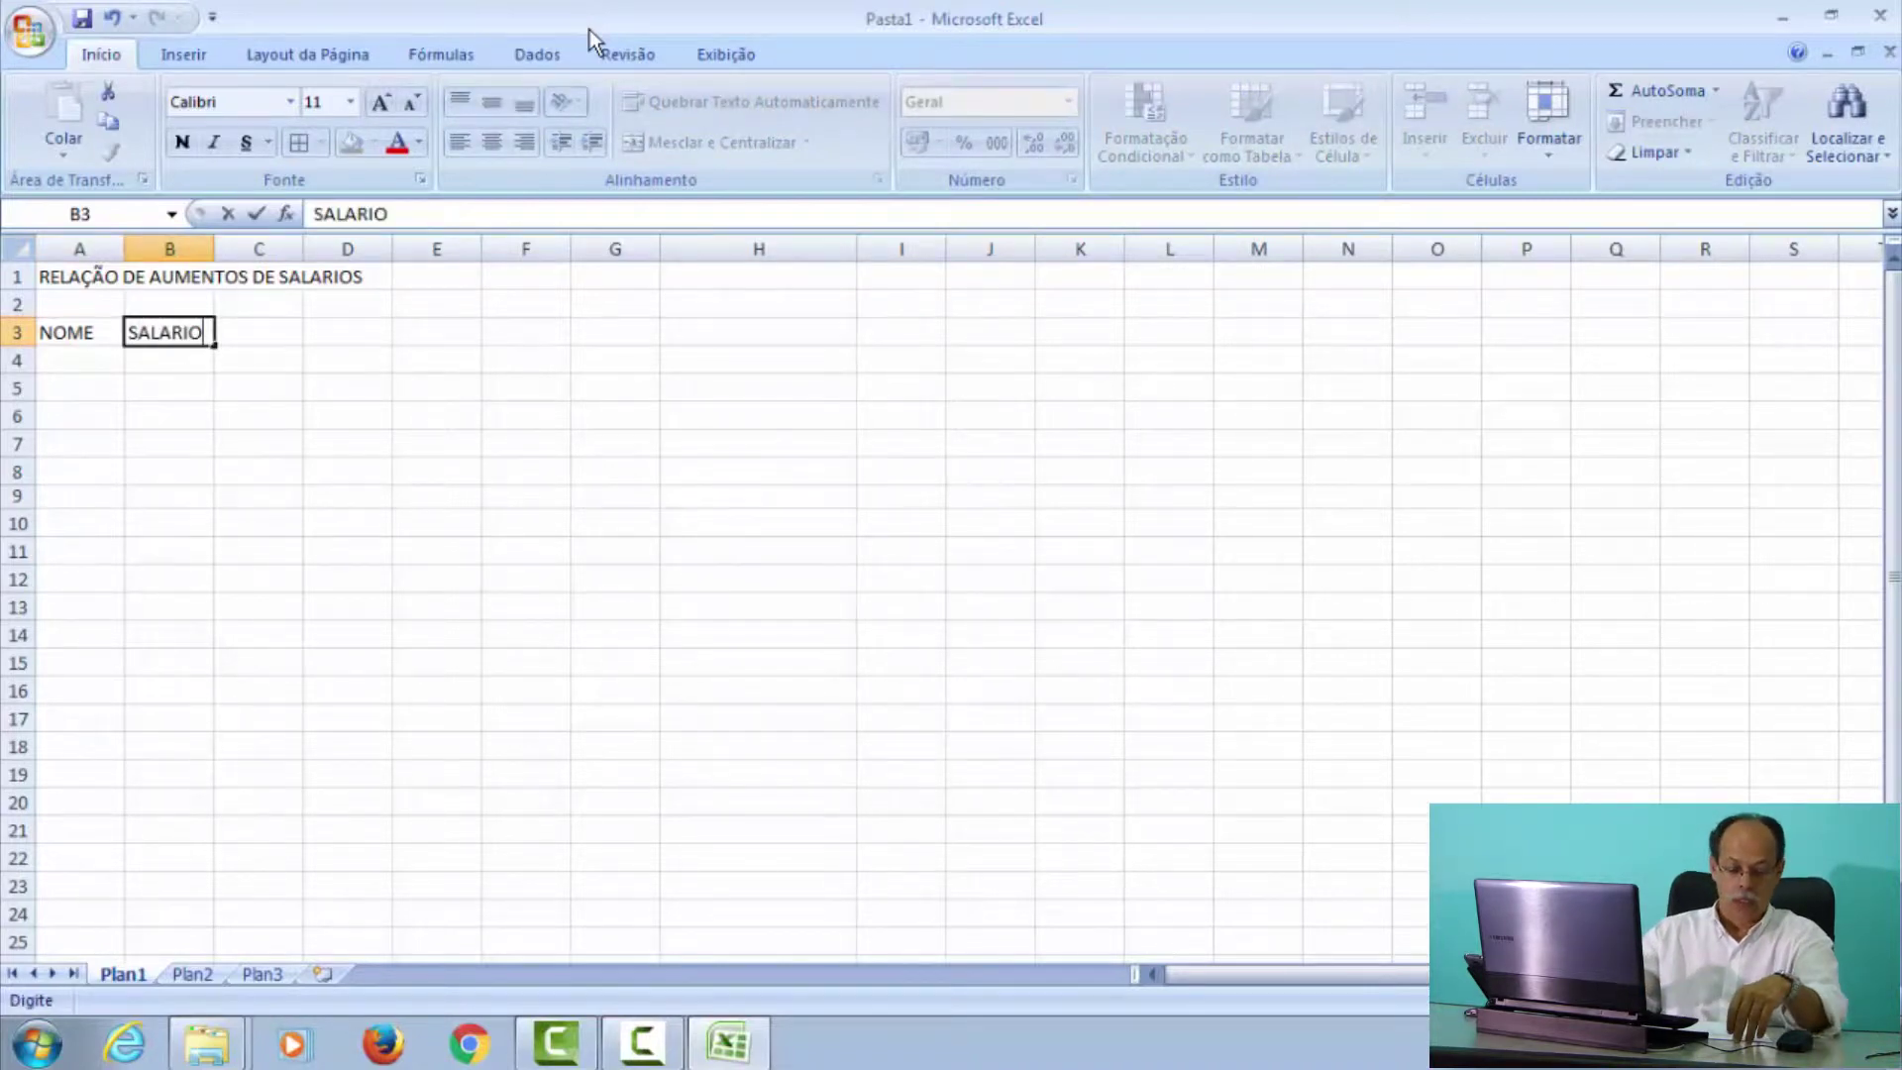
{"action": "key", "text": "Tab"}
{"action": "type", "text": "INDICE"}
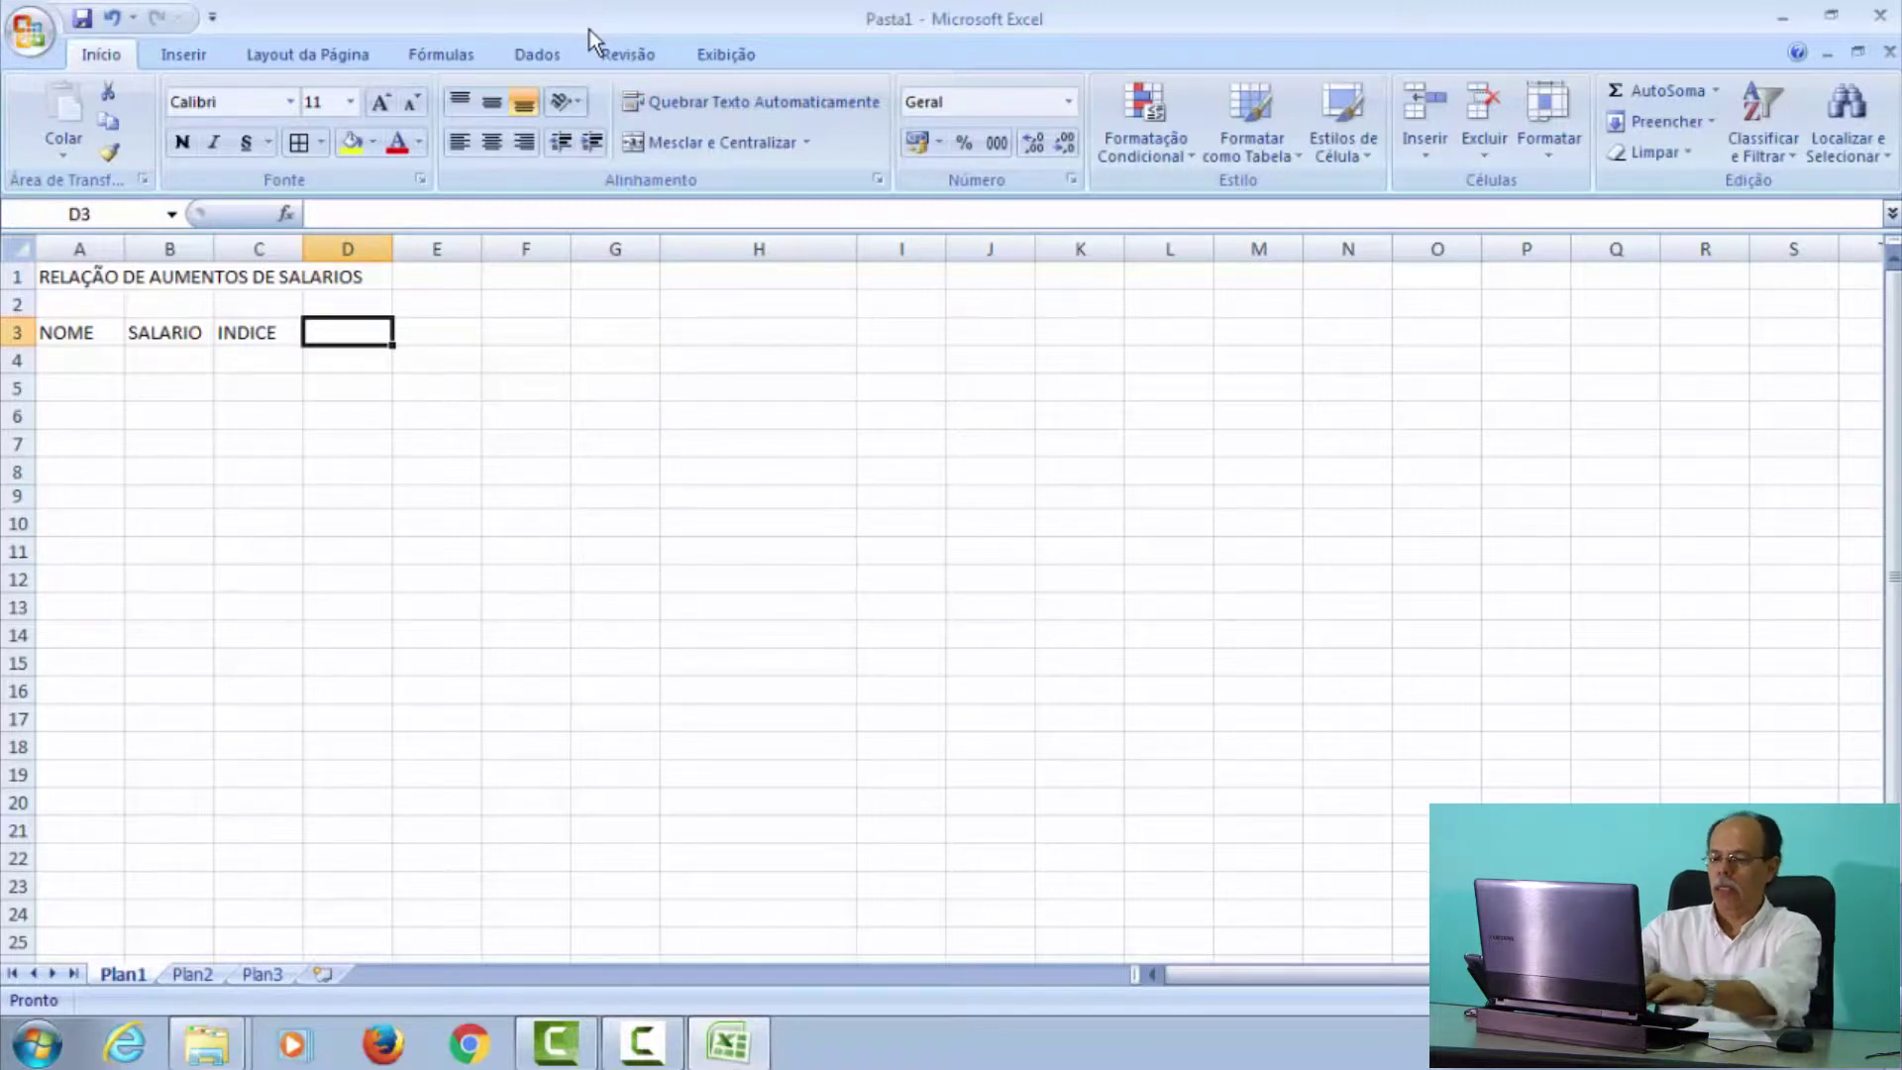
{"action": "type", "text": "SALARIO ATUAL"}
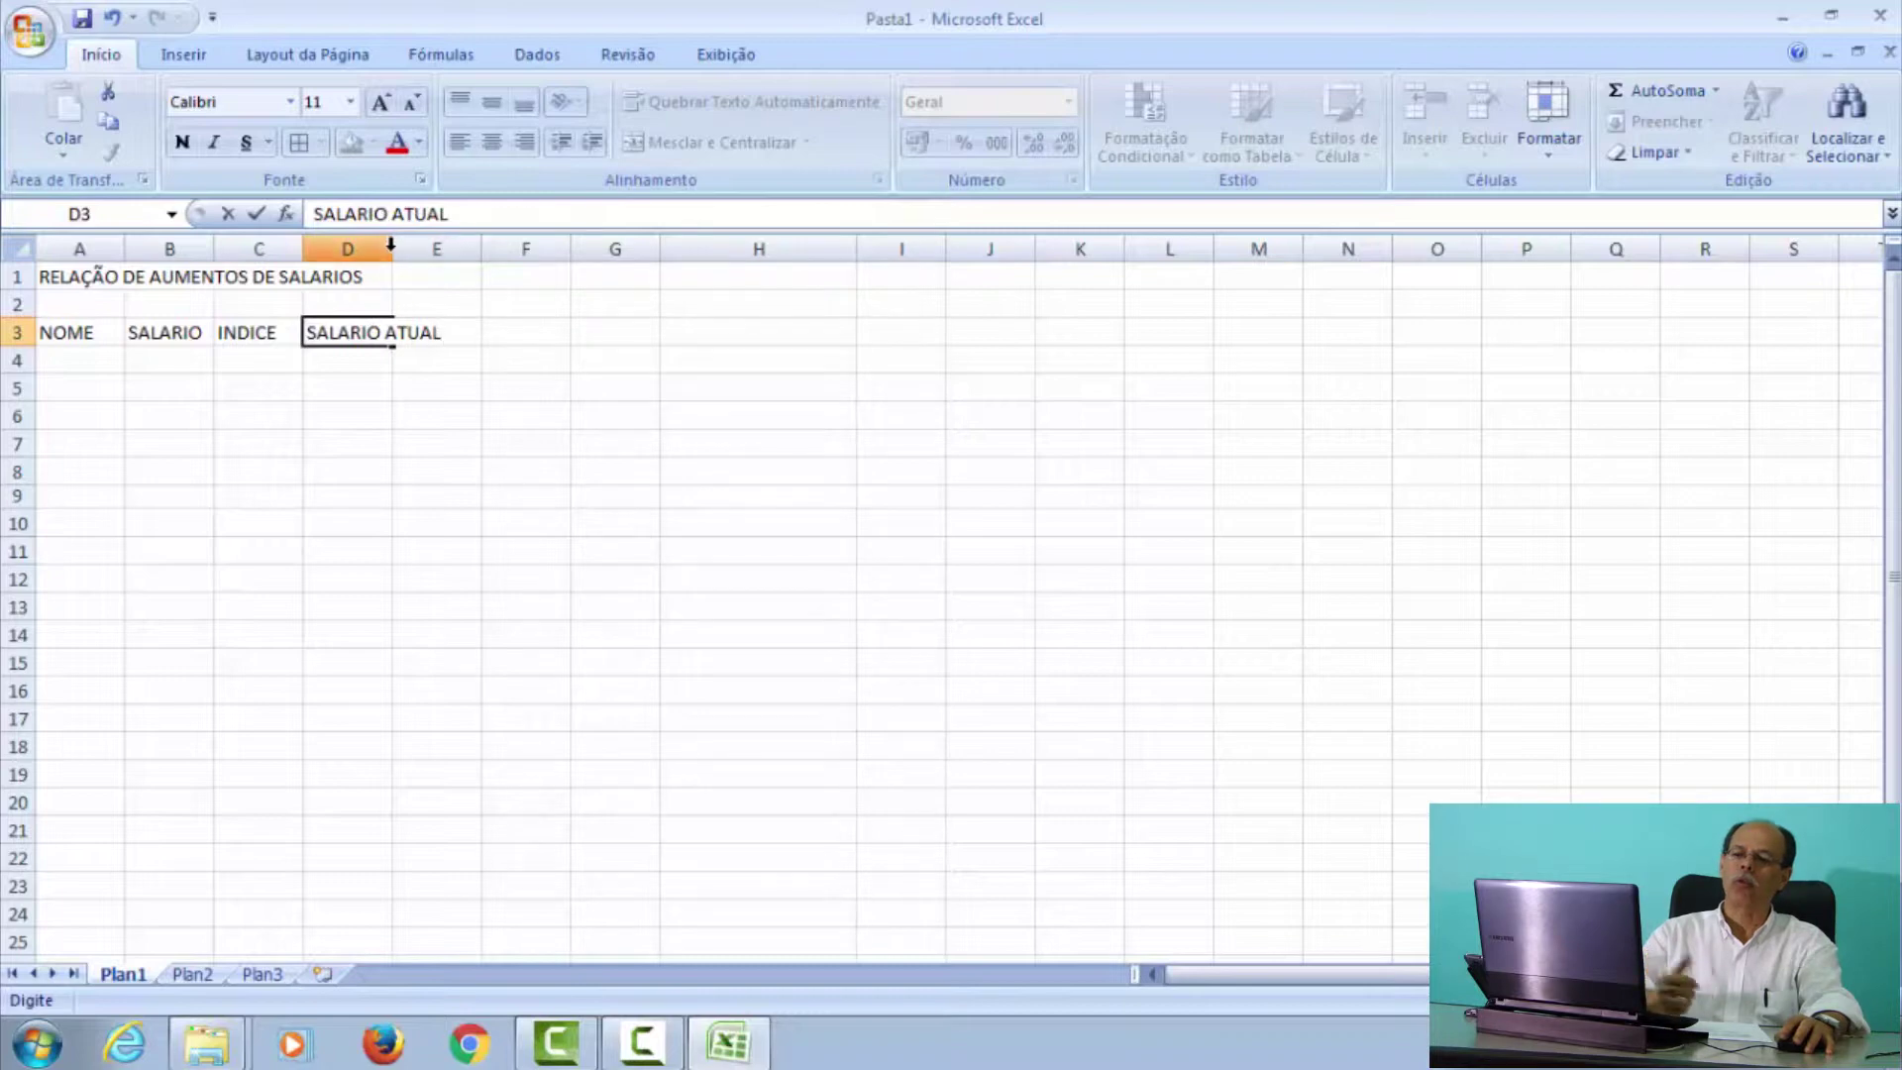
{"action": "left_click", "coordinate": [442, 275]}
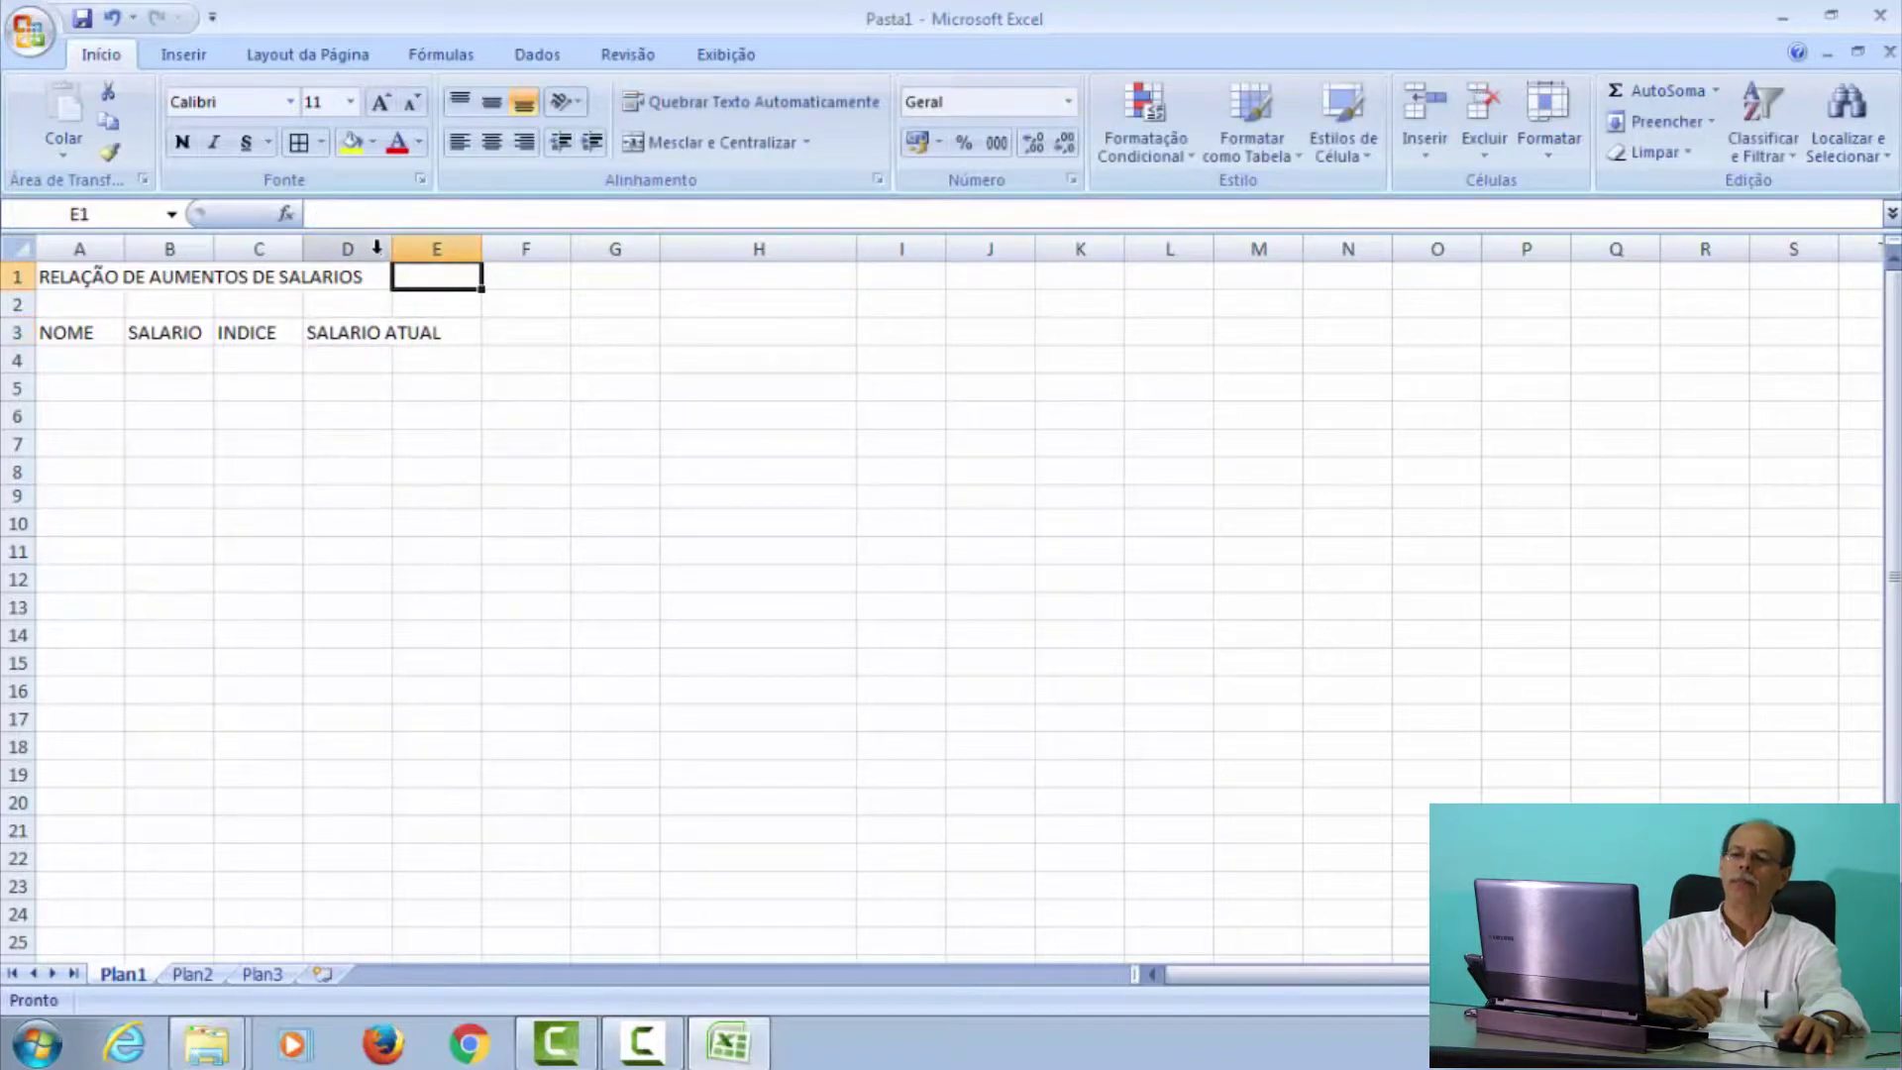
- Widen column D to fit its header, column A to about three times its width, and column B moderately
{"action": "left_click_drag", "start_coordinate": [391, 247], "coordinate": [511, 252]}
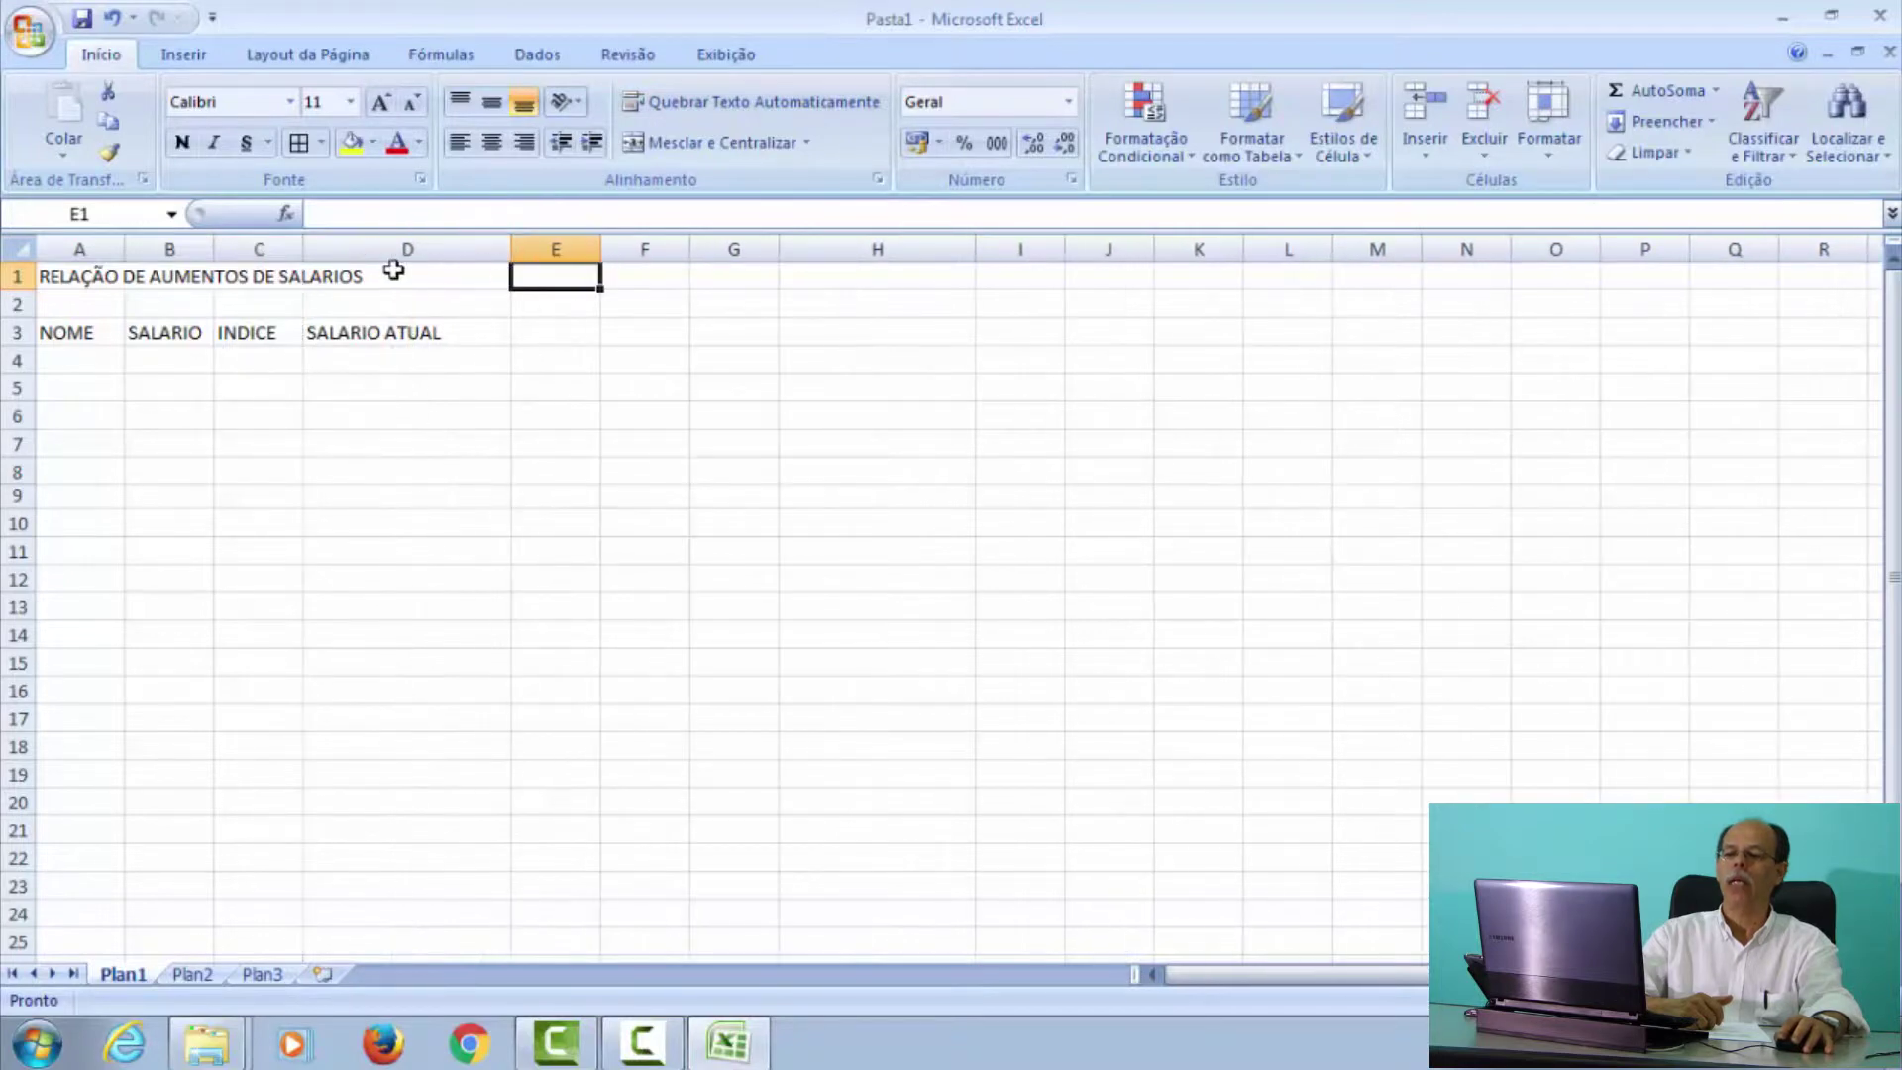
{"action": "left_click_drag", "start_coordinate": [122, 242], "coordinate": [306, 272]}
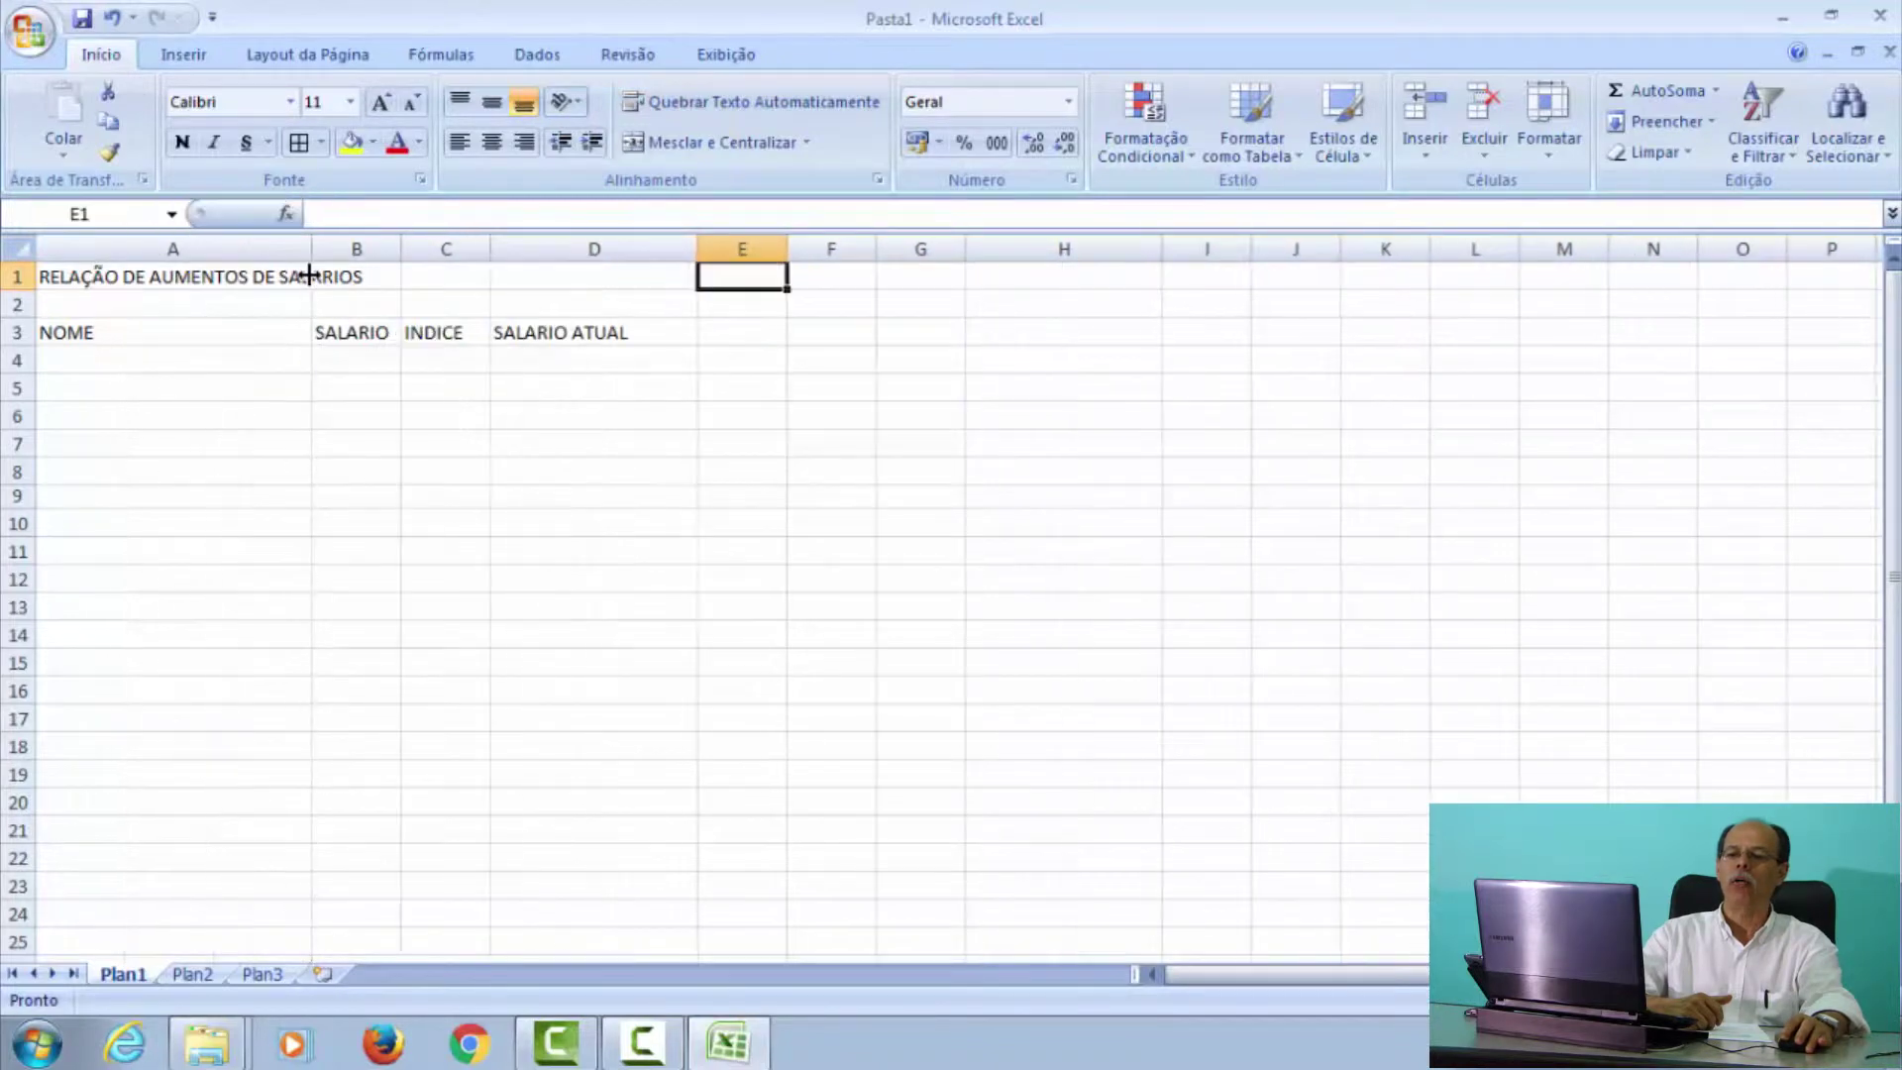
{"action": "left_click_drag", "start_coordinate": [402, 249], "coordinate": [464, 249]}
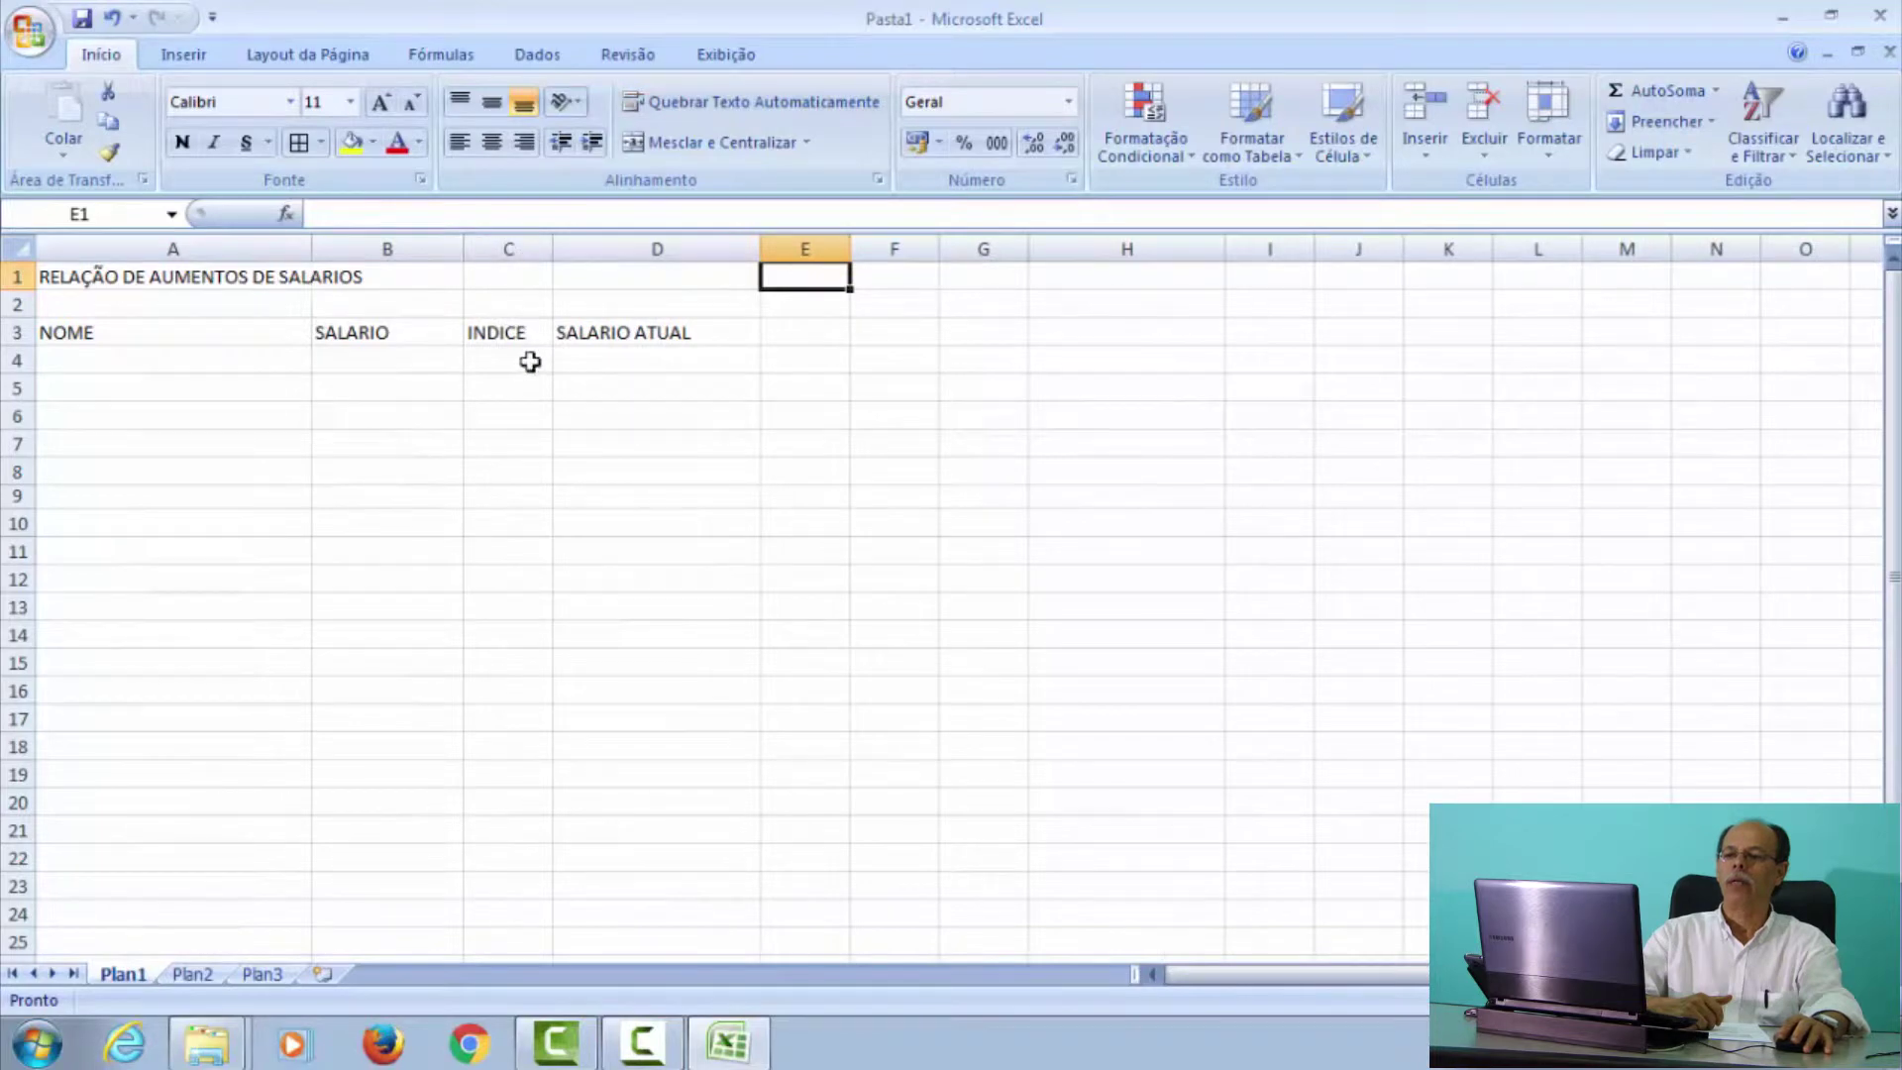
{"action": "left_click", "coordinate": [526, 359]}
- Centre the headers in A3:D3 and make them bold
{"action": "left_click", "coordinate": [81, 354]}
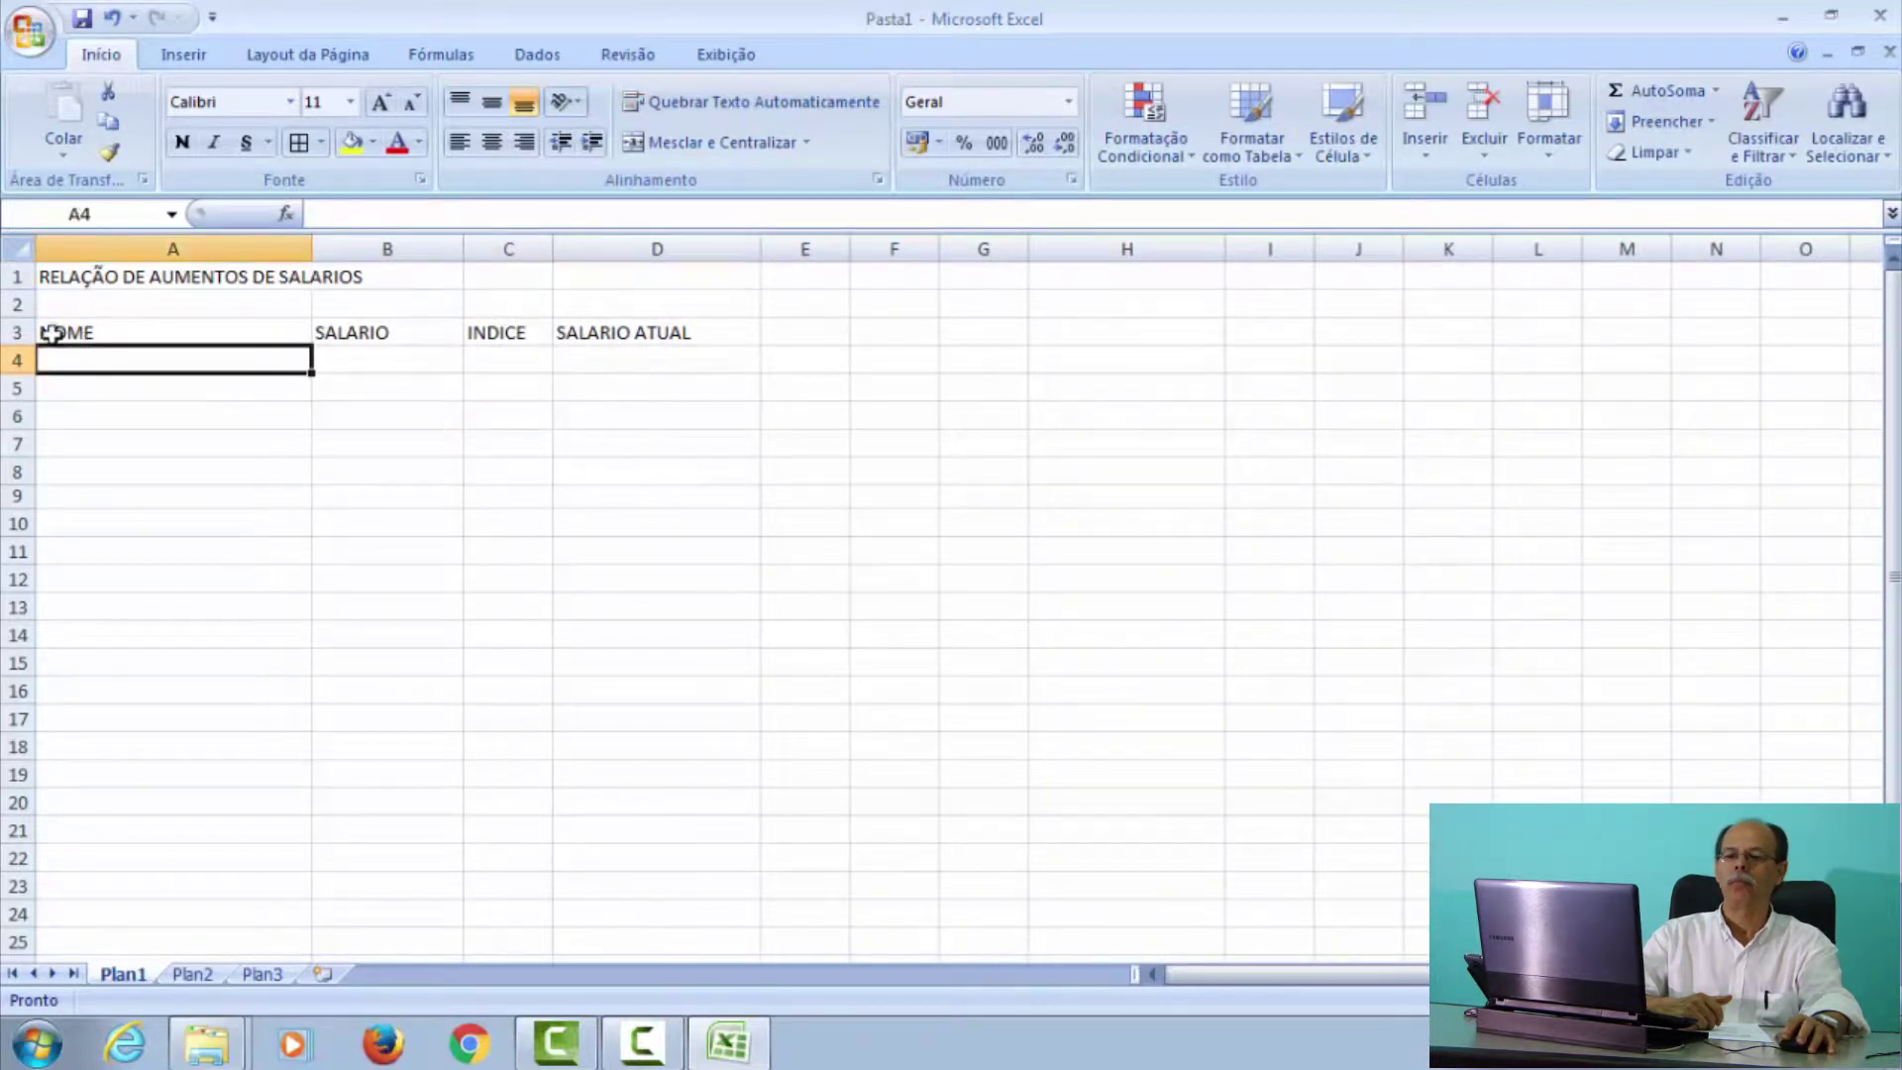
{"action": "left_click", "coordinate": [234, 343]}
{"action": "left_click_drag", "start_coordinate": [234, 342], "coordinate": [616, 312]}
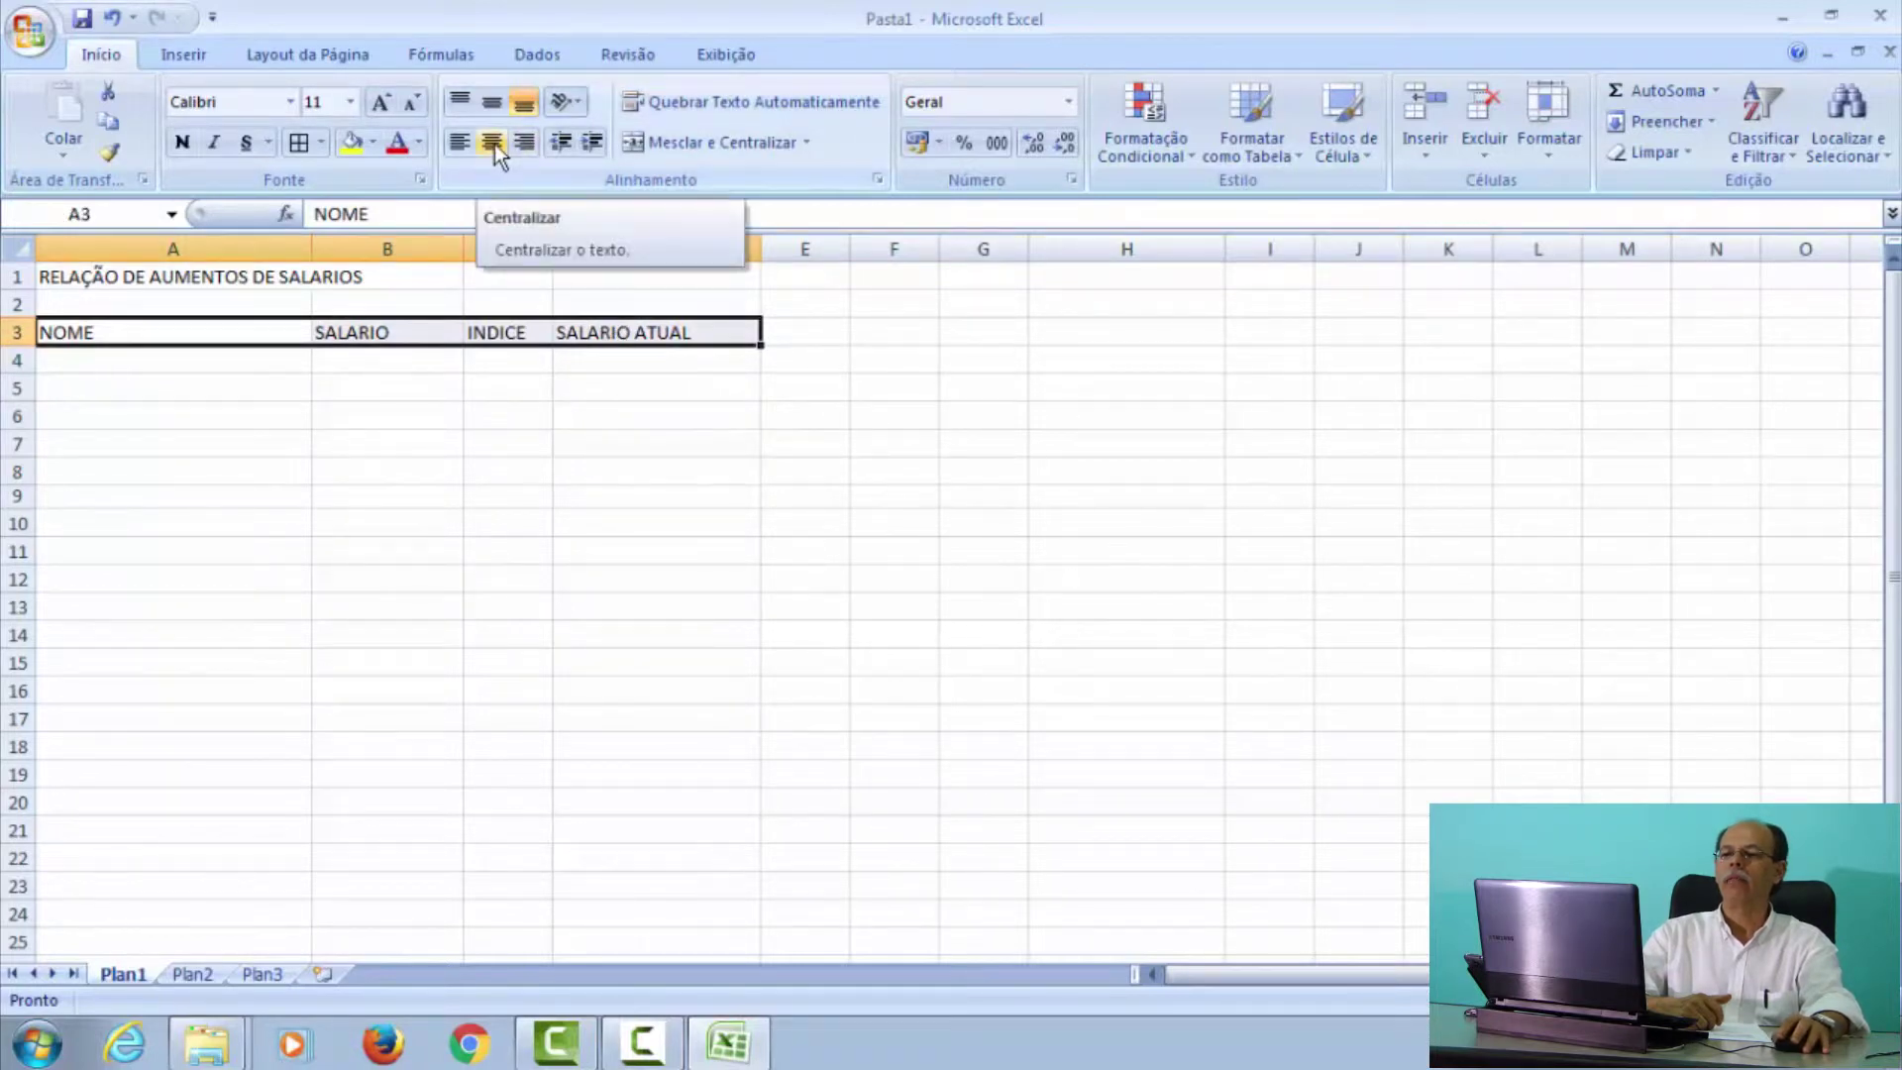
{"action": "left_click", "coordinate": [496, 145]}
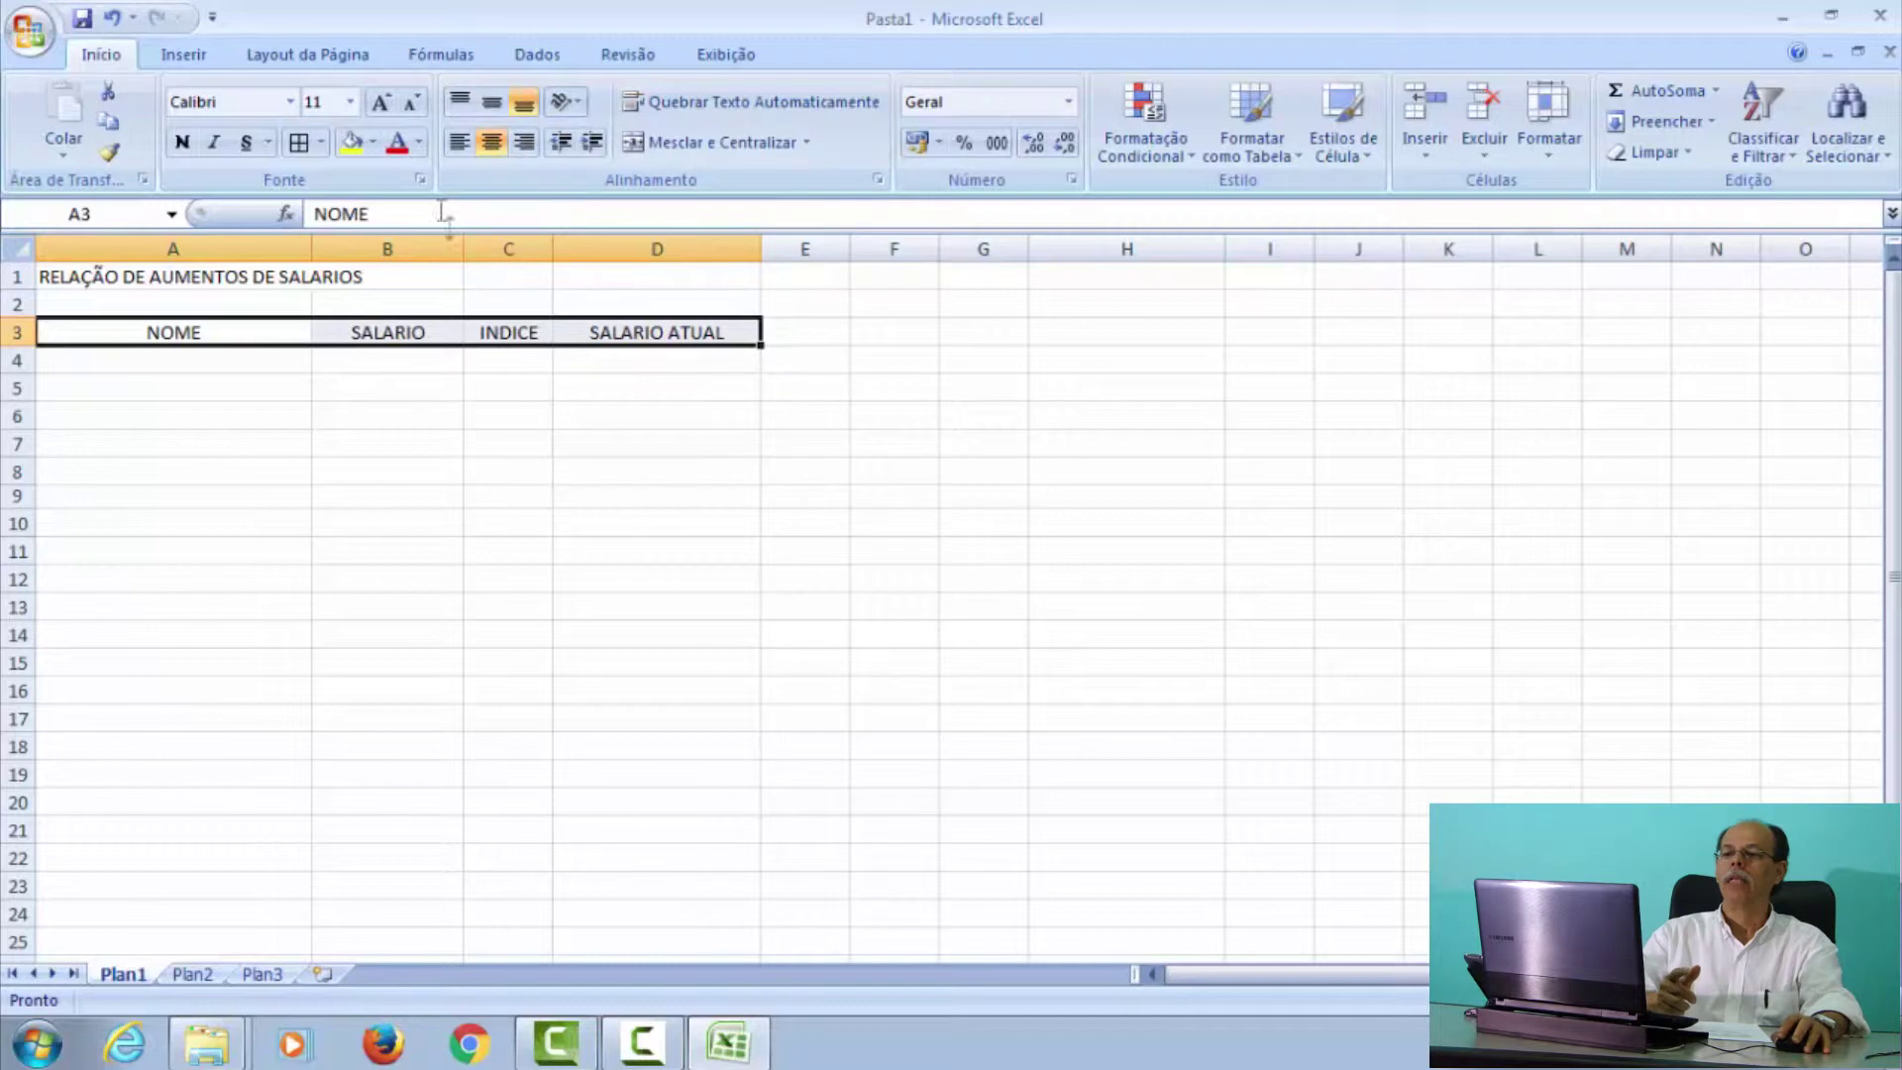
{"action": "left_click", "coordinate": [181, 145]}
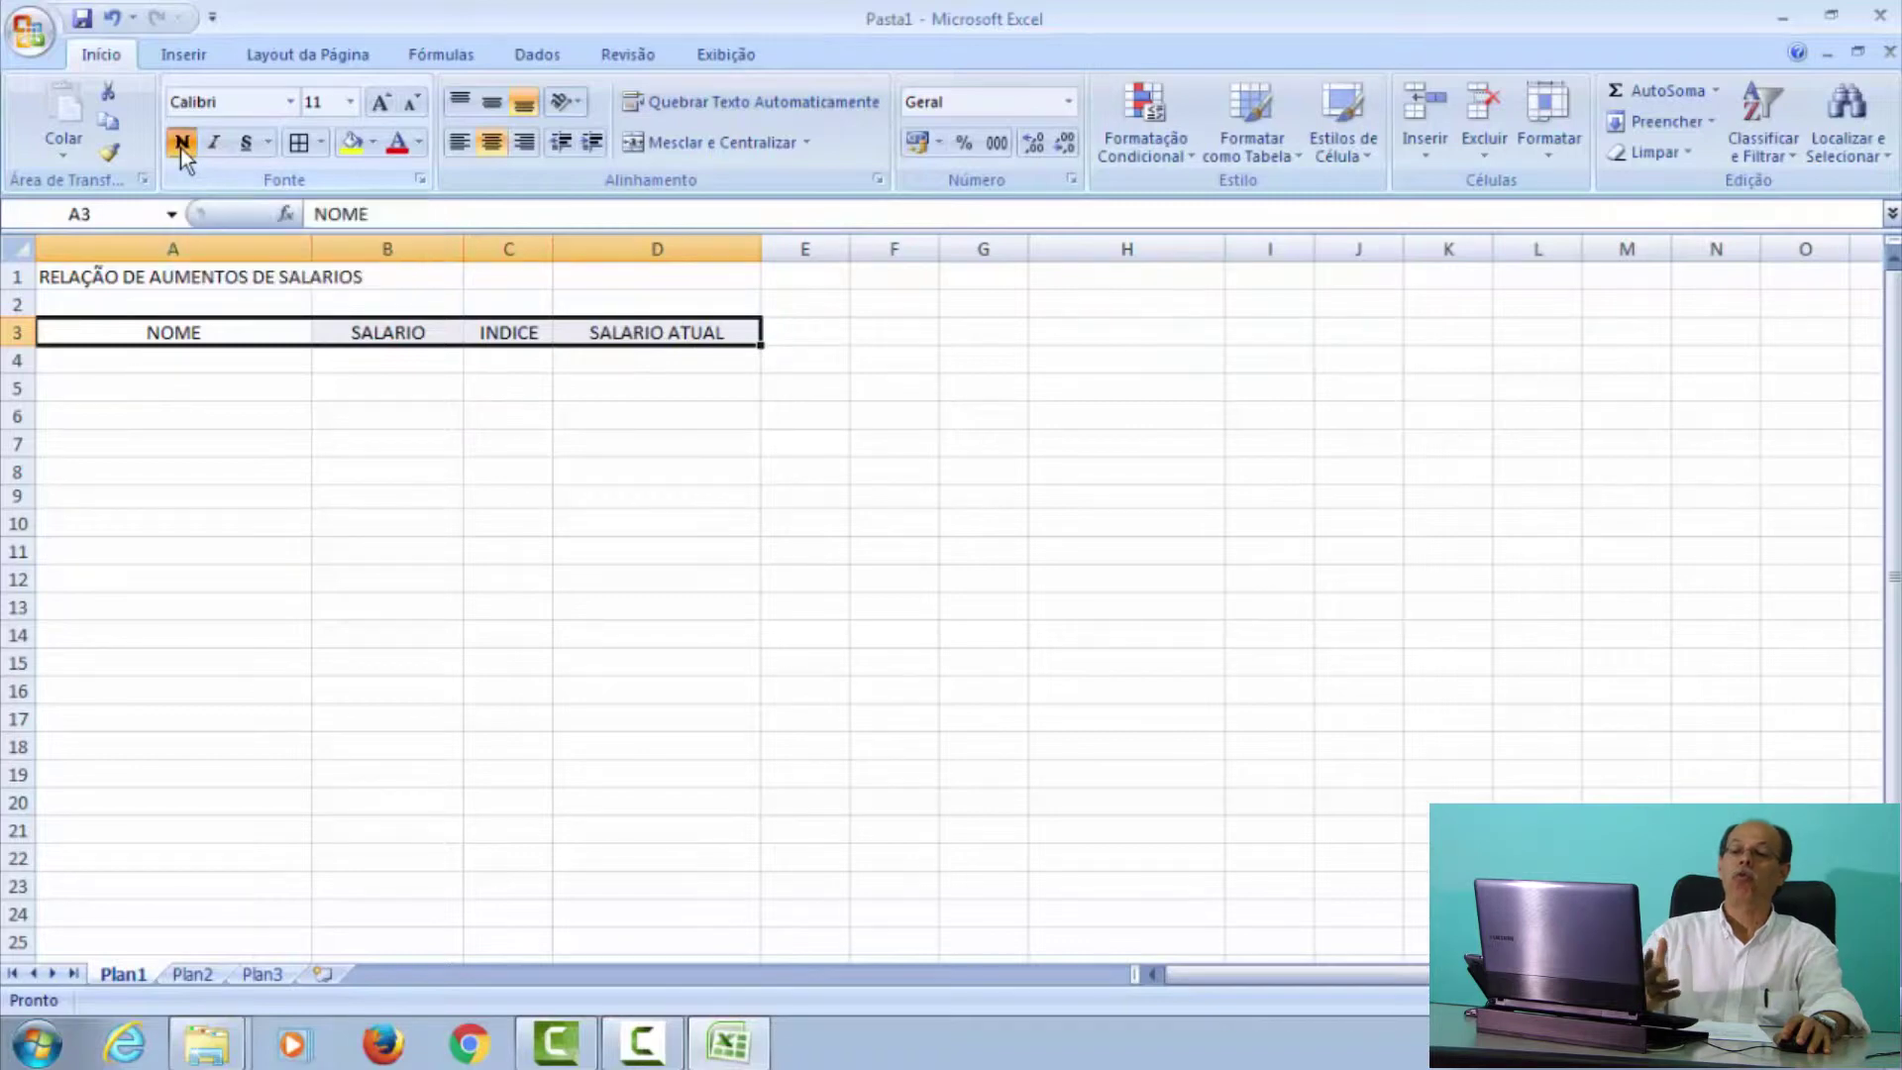
{"action": "left_click", "coordinate": [225, 369]}
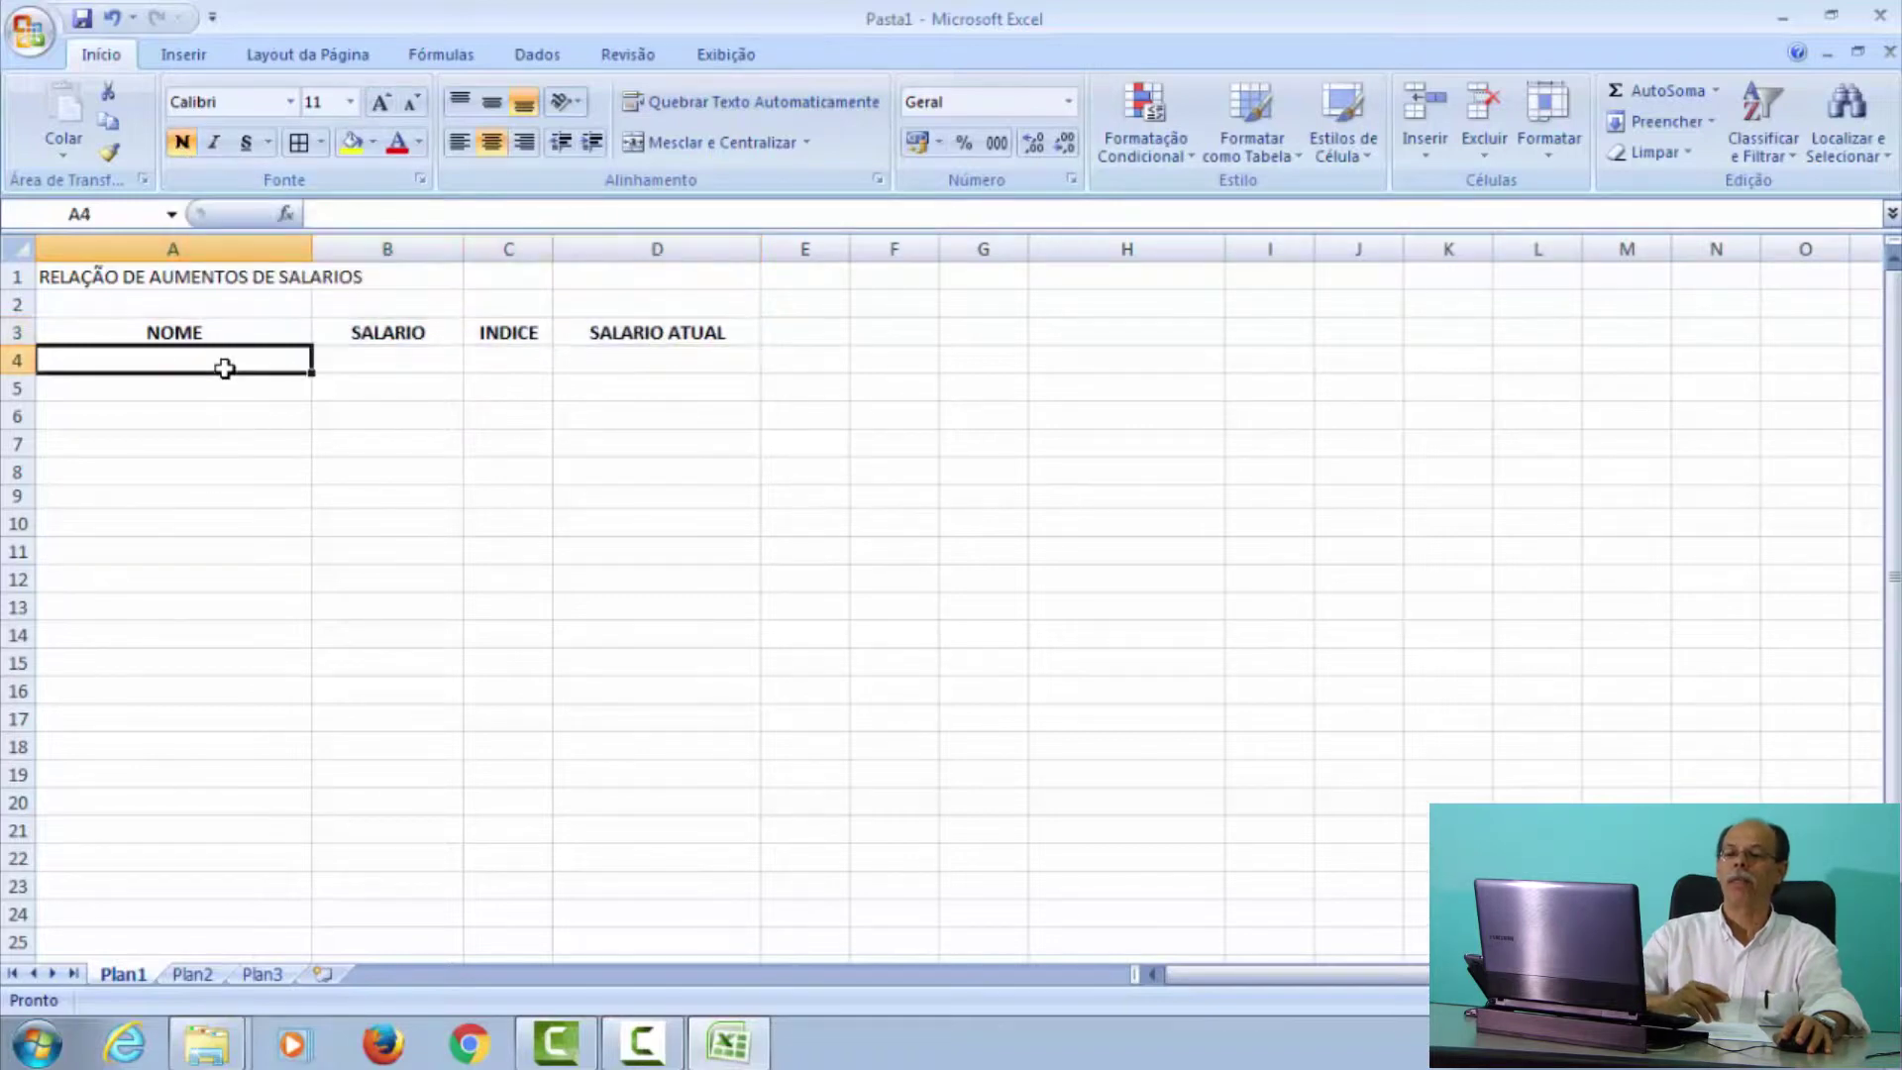
- Enter the first employee's full name in mixed case in cell A5 and the salary 1000 in B5
{"action": "left_click", "coordinate": [223, 392]}
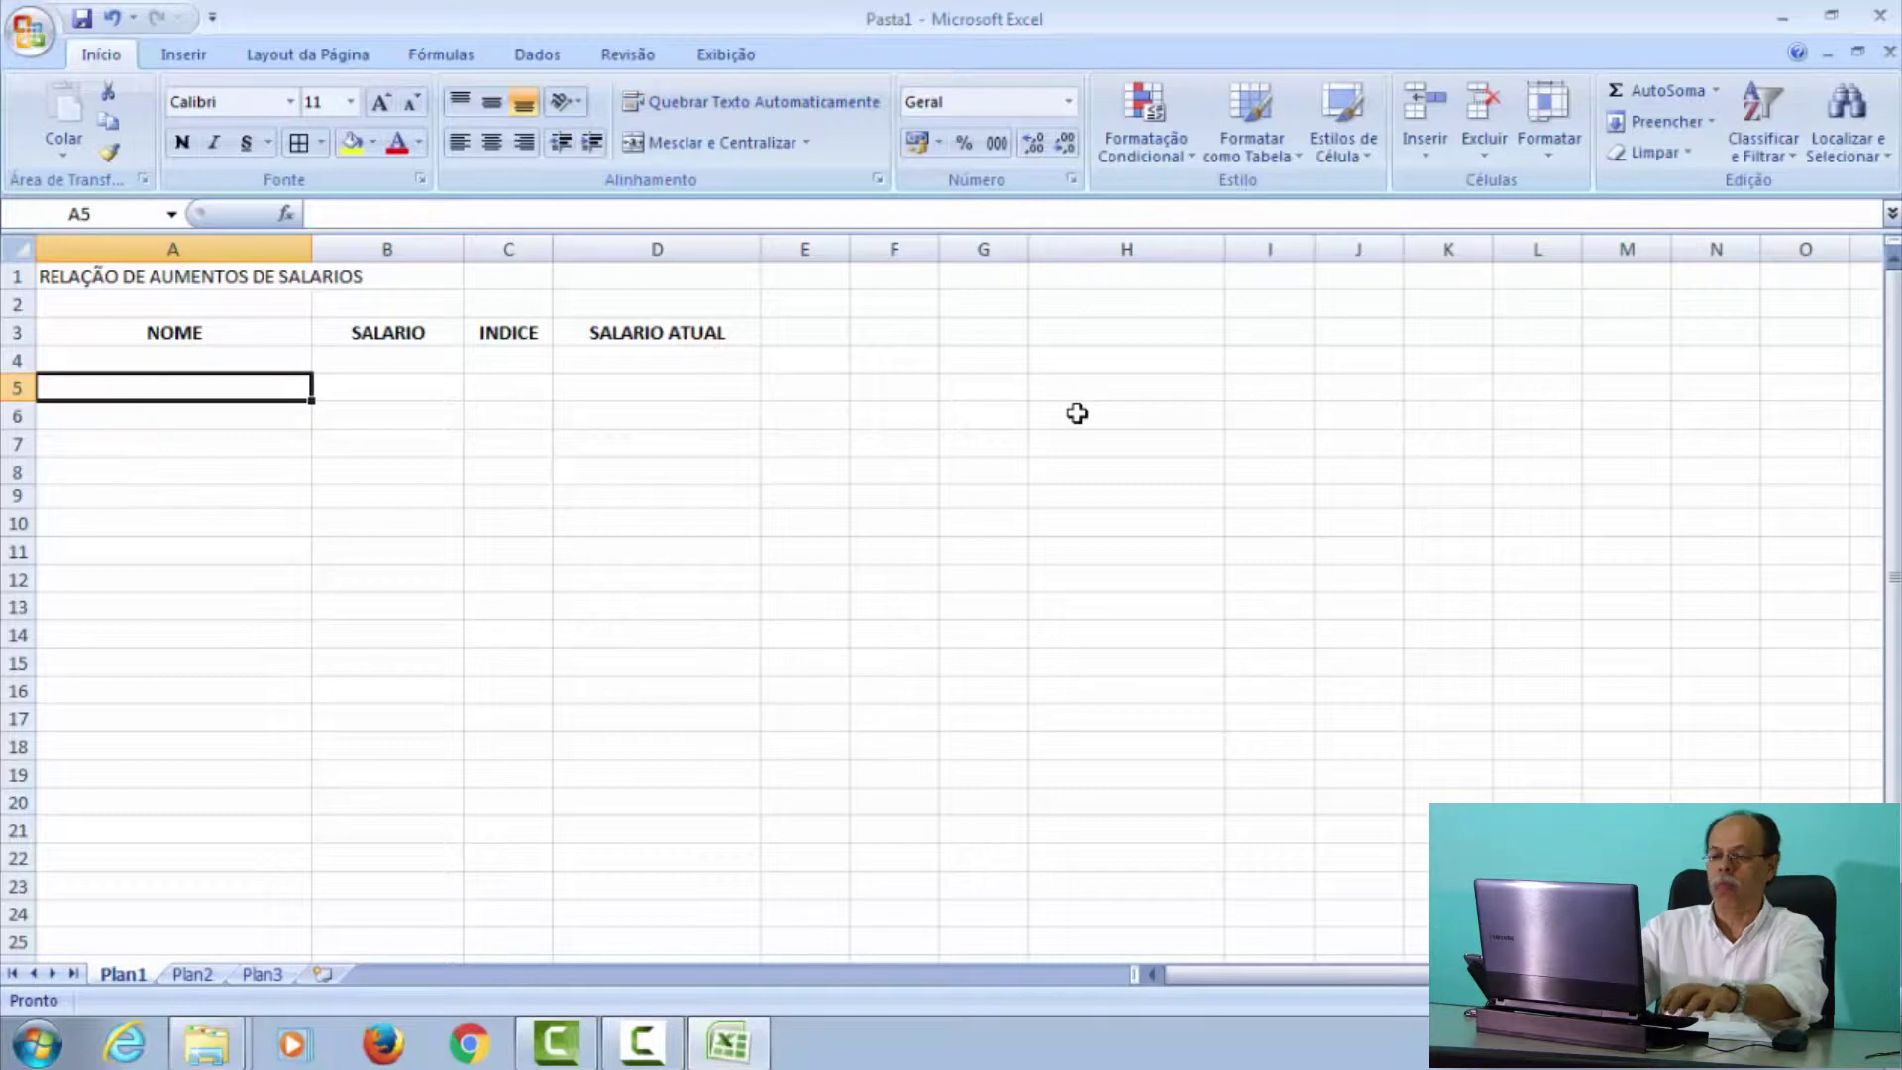
{"action": "key", "text": "Caps_Lock"}
{"action": "type", "text": "J"}
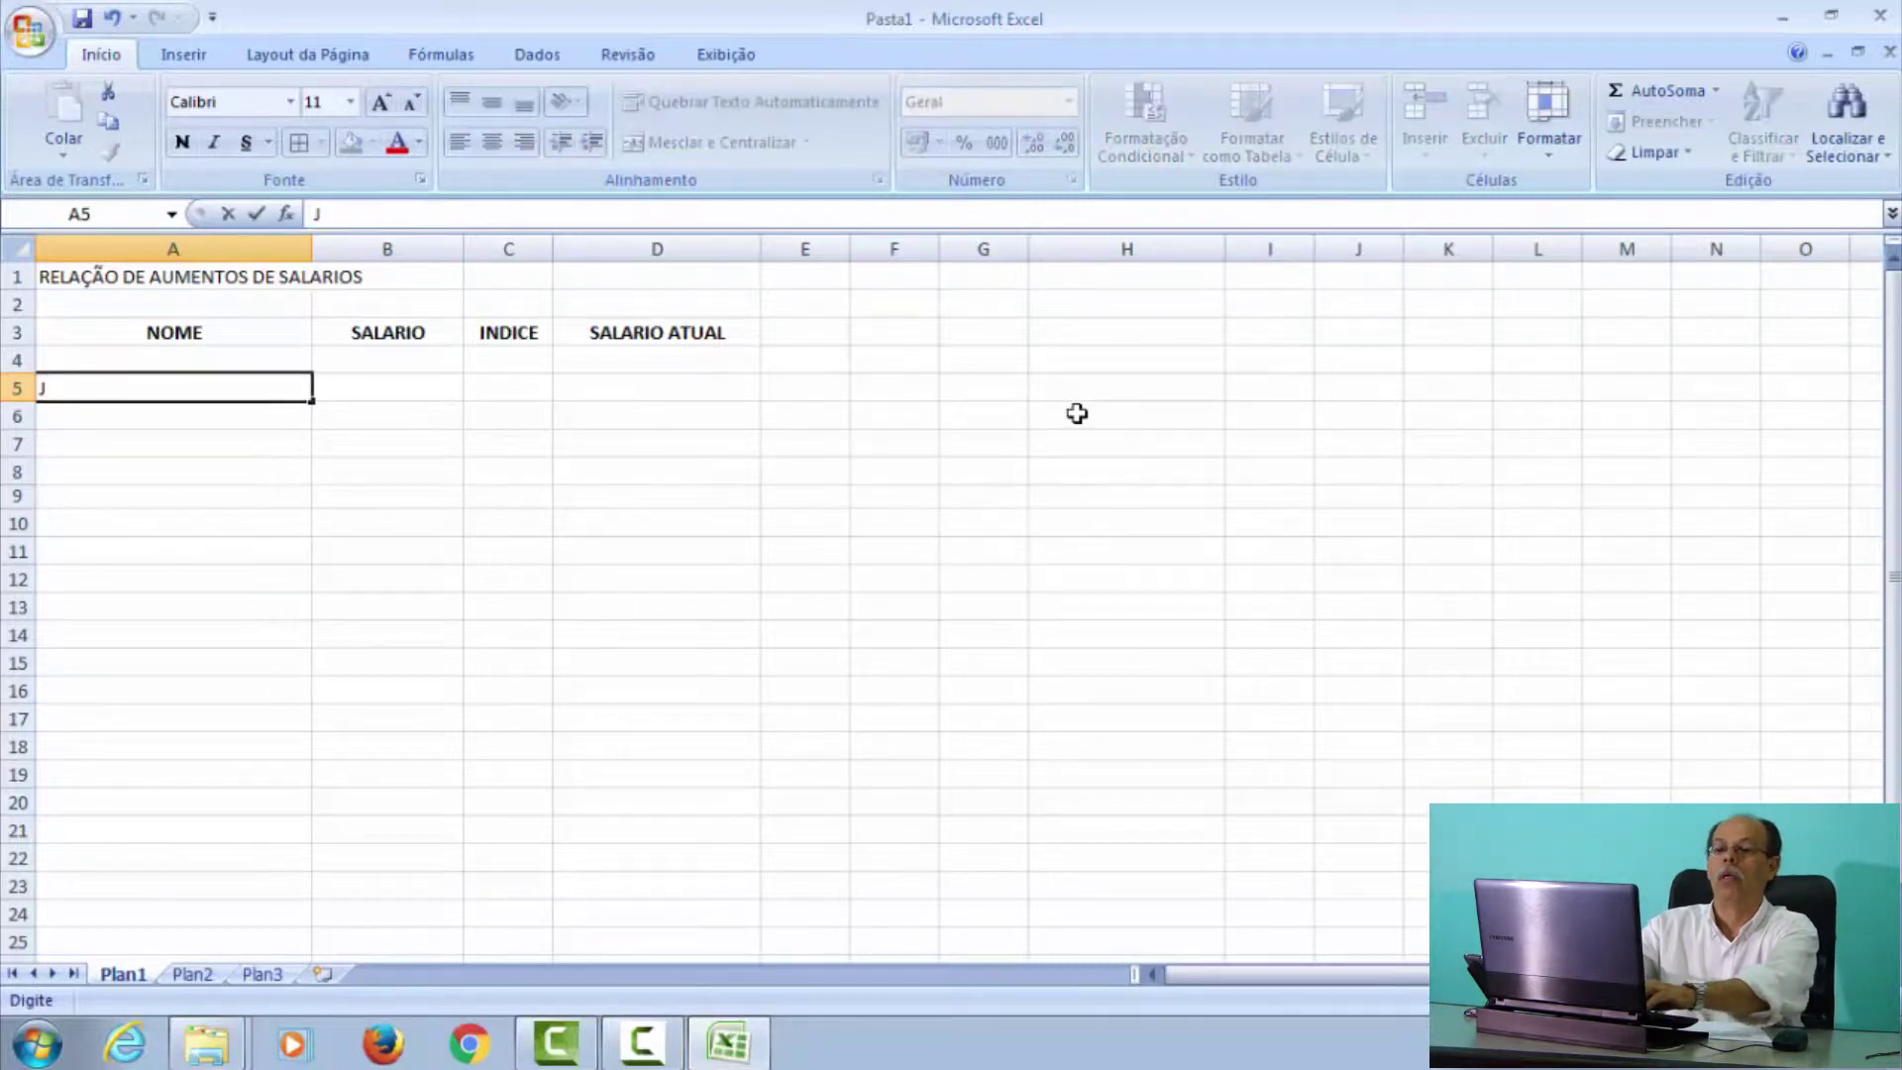
{"action": "type", "text": "osé "}
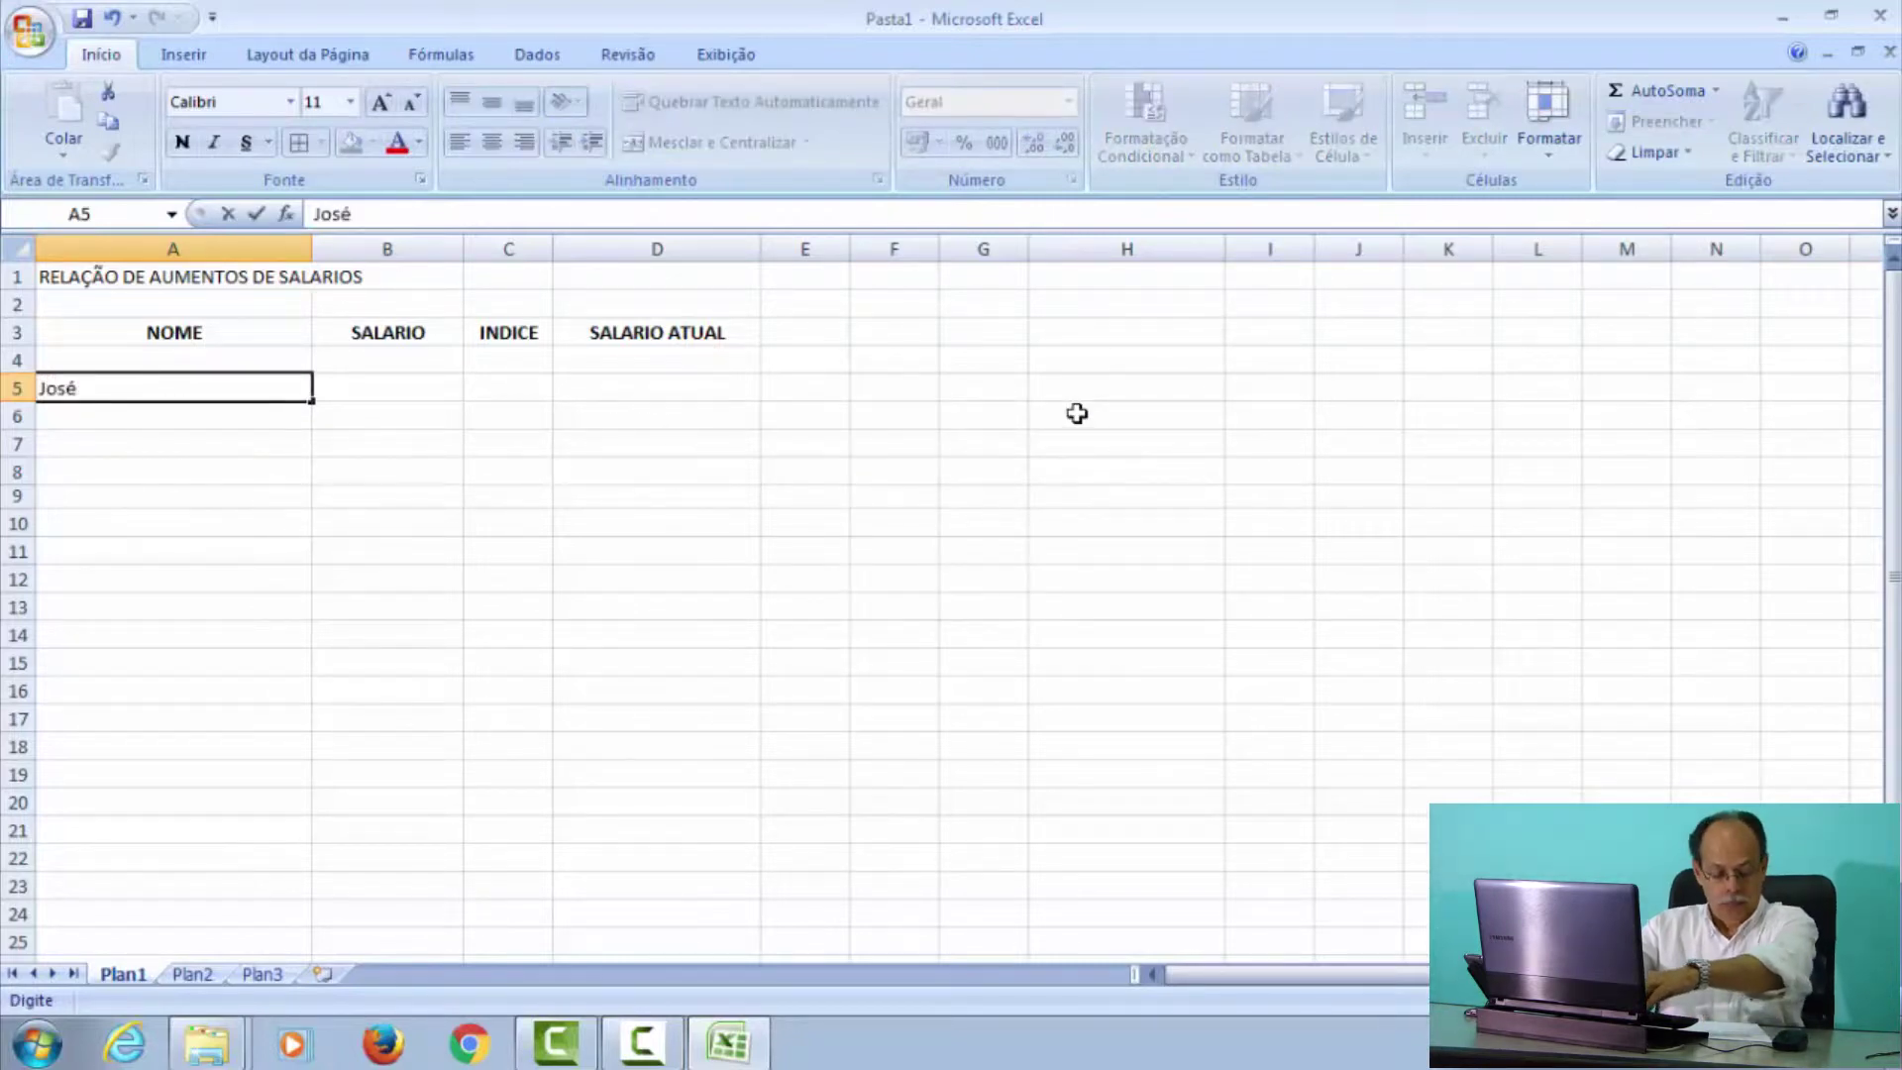
{"action": "type", "text": "da Silva"}
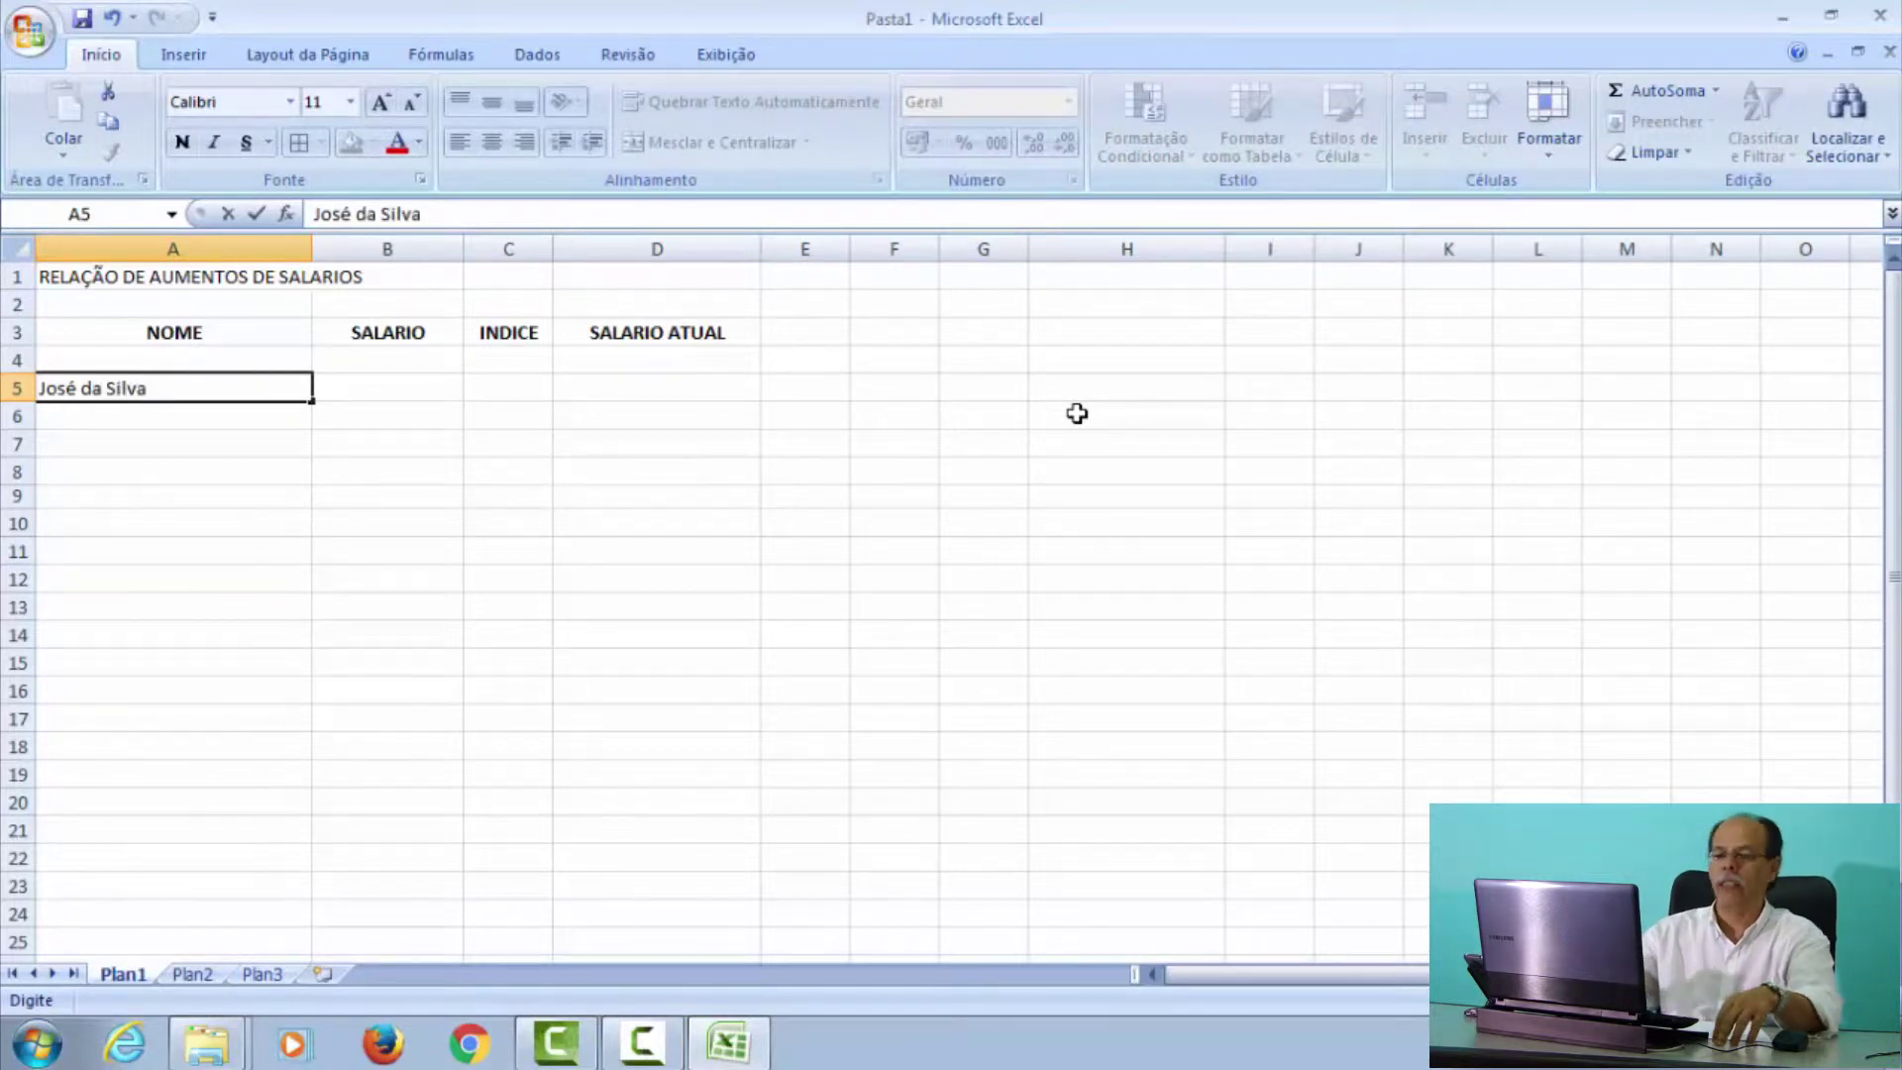
{"action": "key", "text": "Tab"}
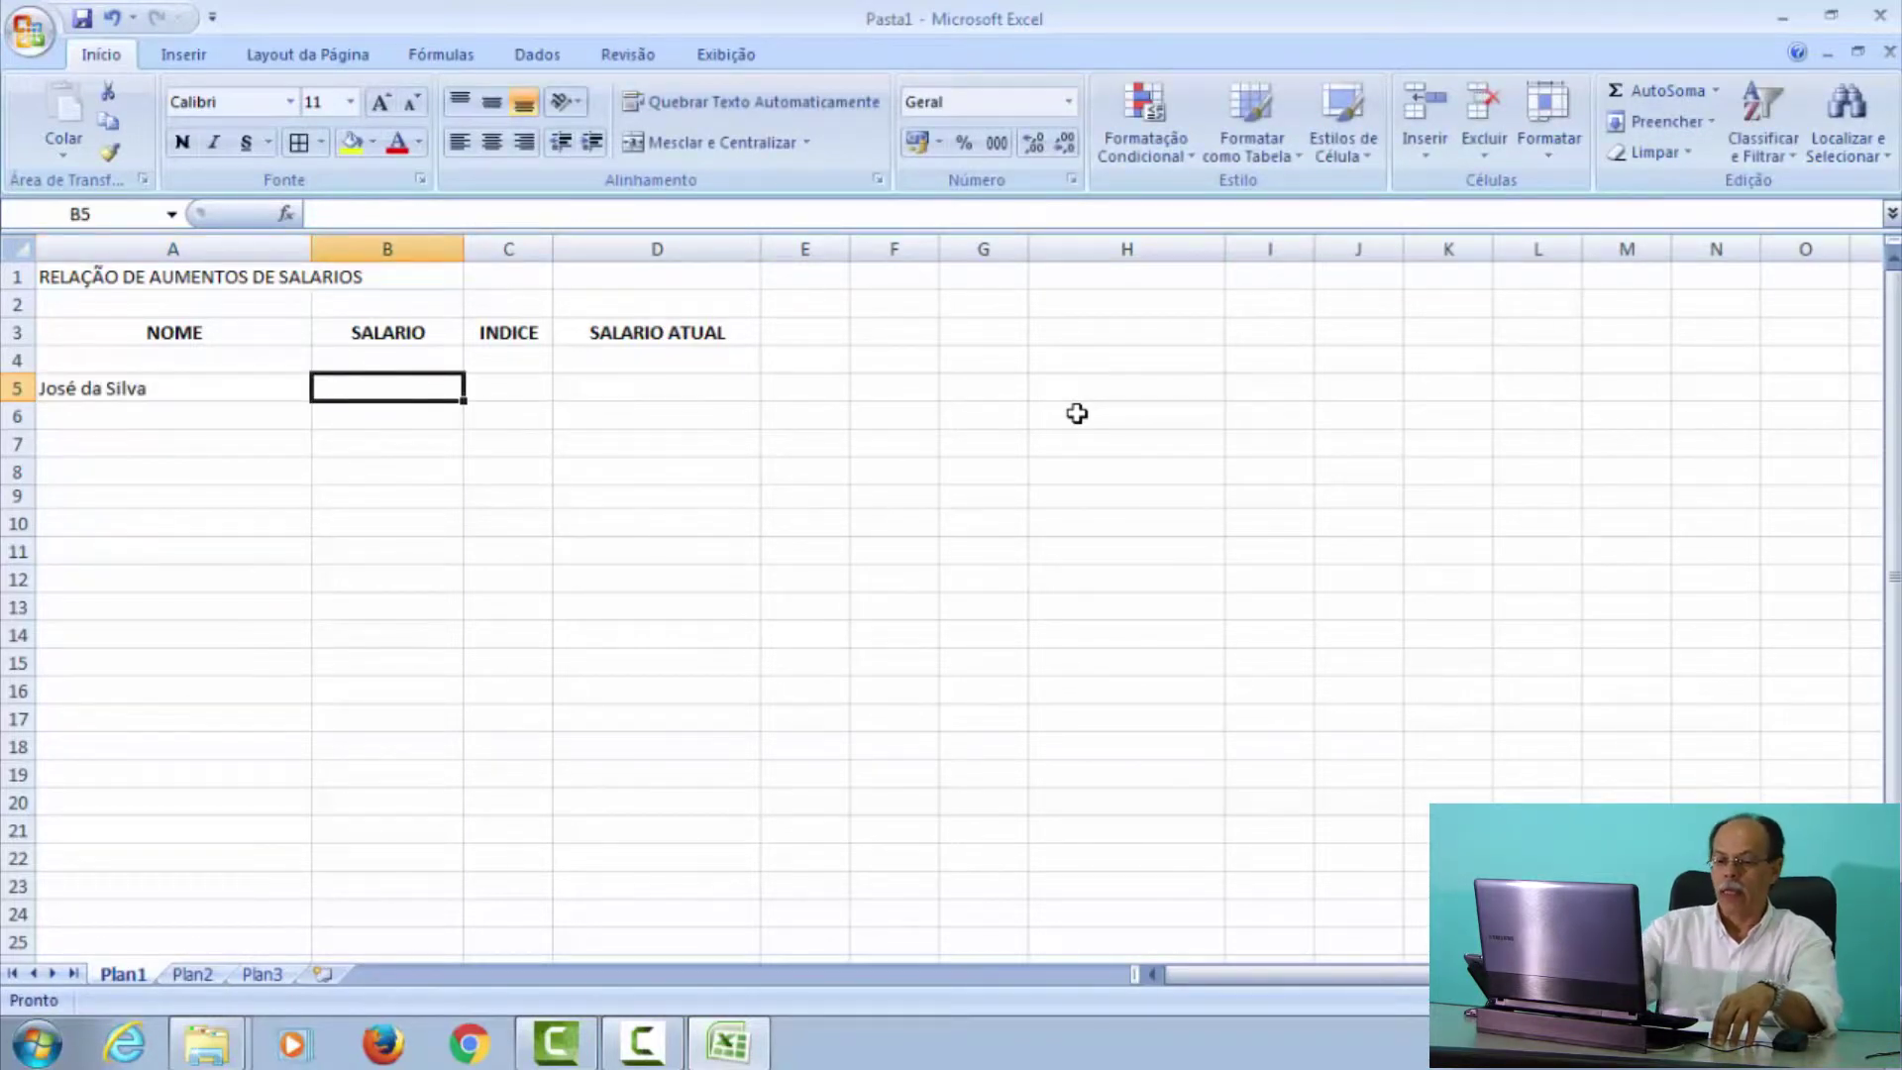
{"action": "type", "text": "1000"}
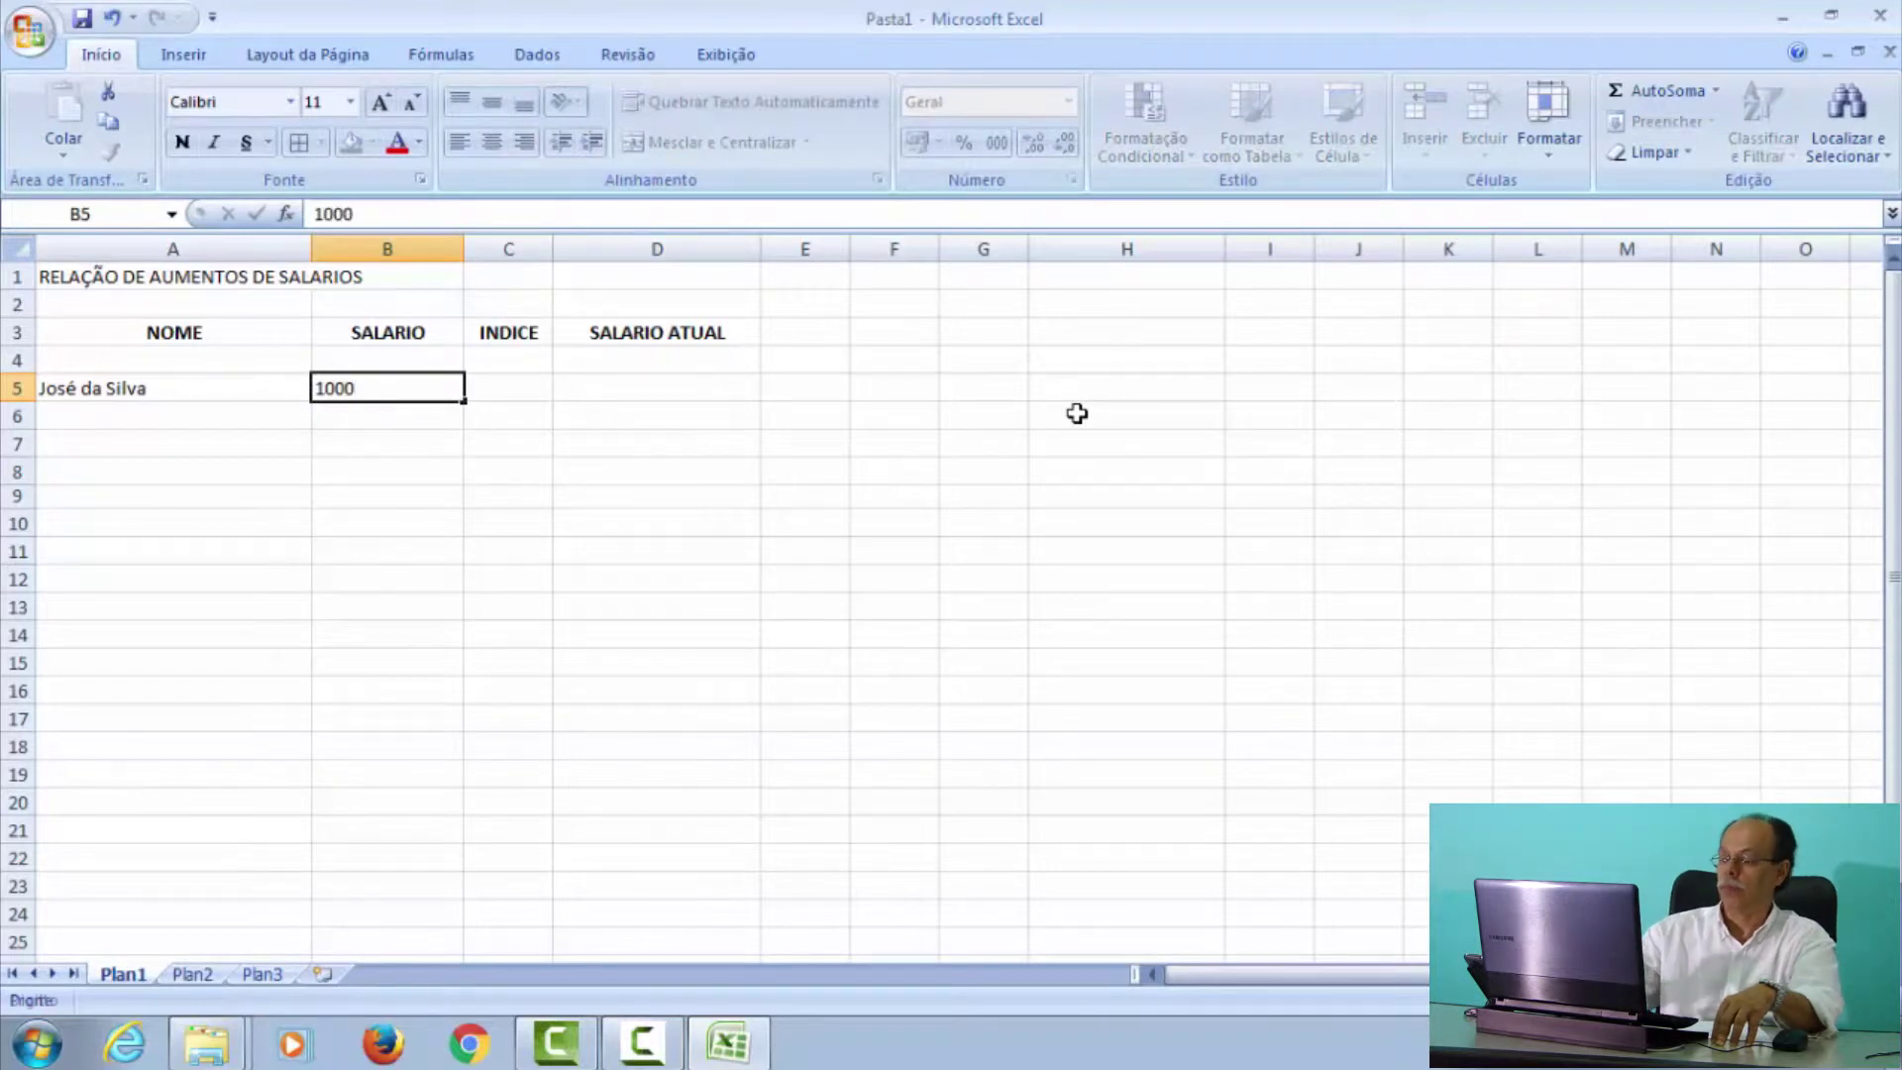
{"action": "key", "text": "Return"}
{"action": "key", "text": "Left"}
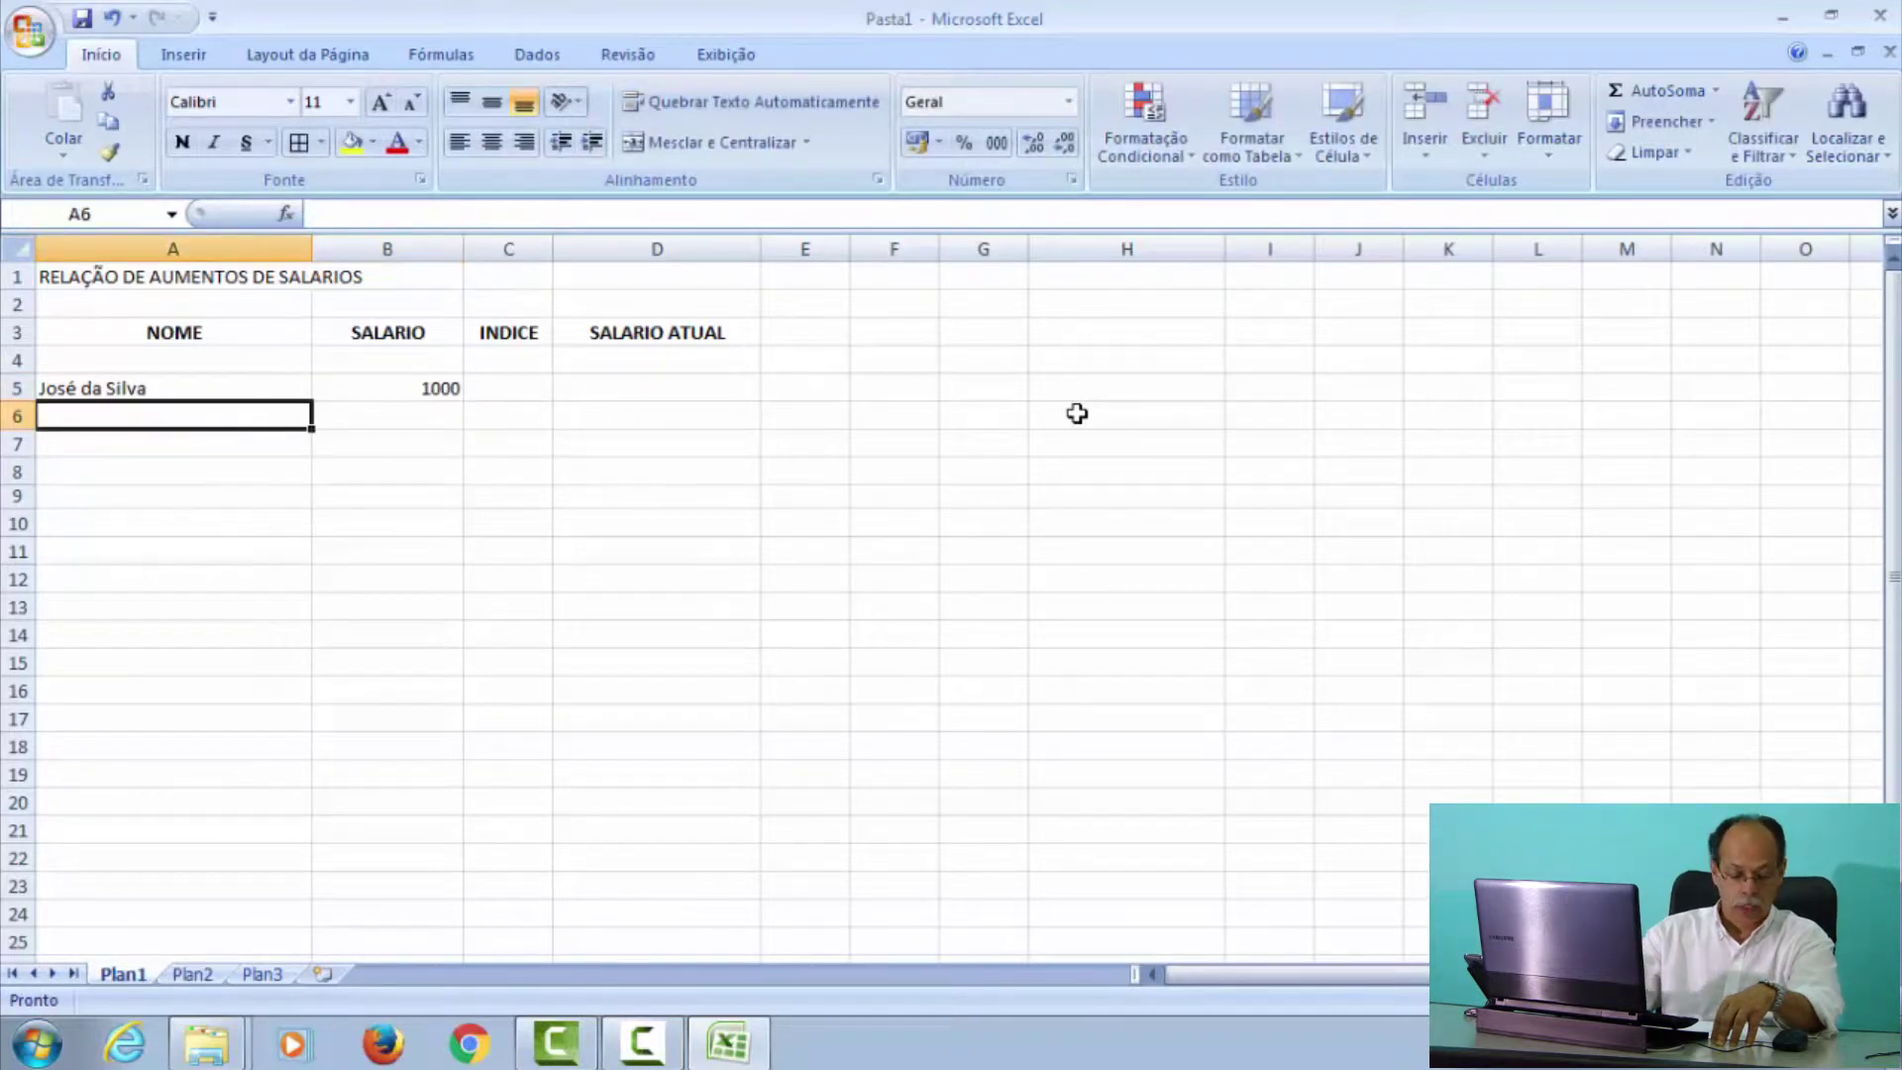
- Enter the second employee's name in cell A6 and the salary 2000 in B6
{"action": "type", "text": "Maria do Socorro"}
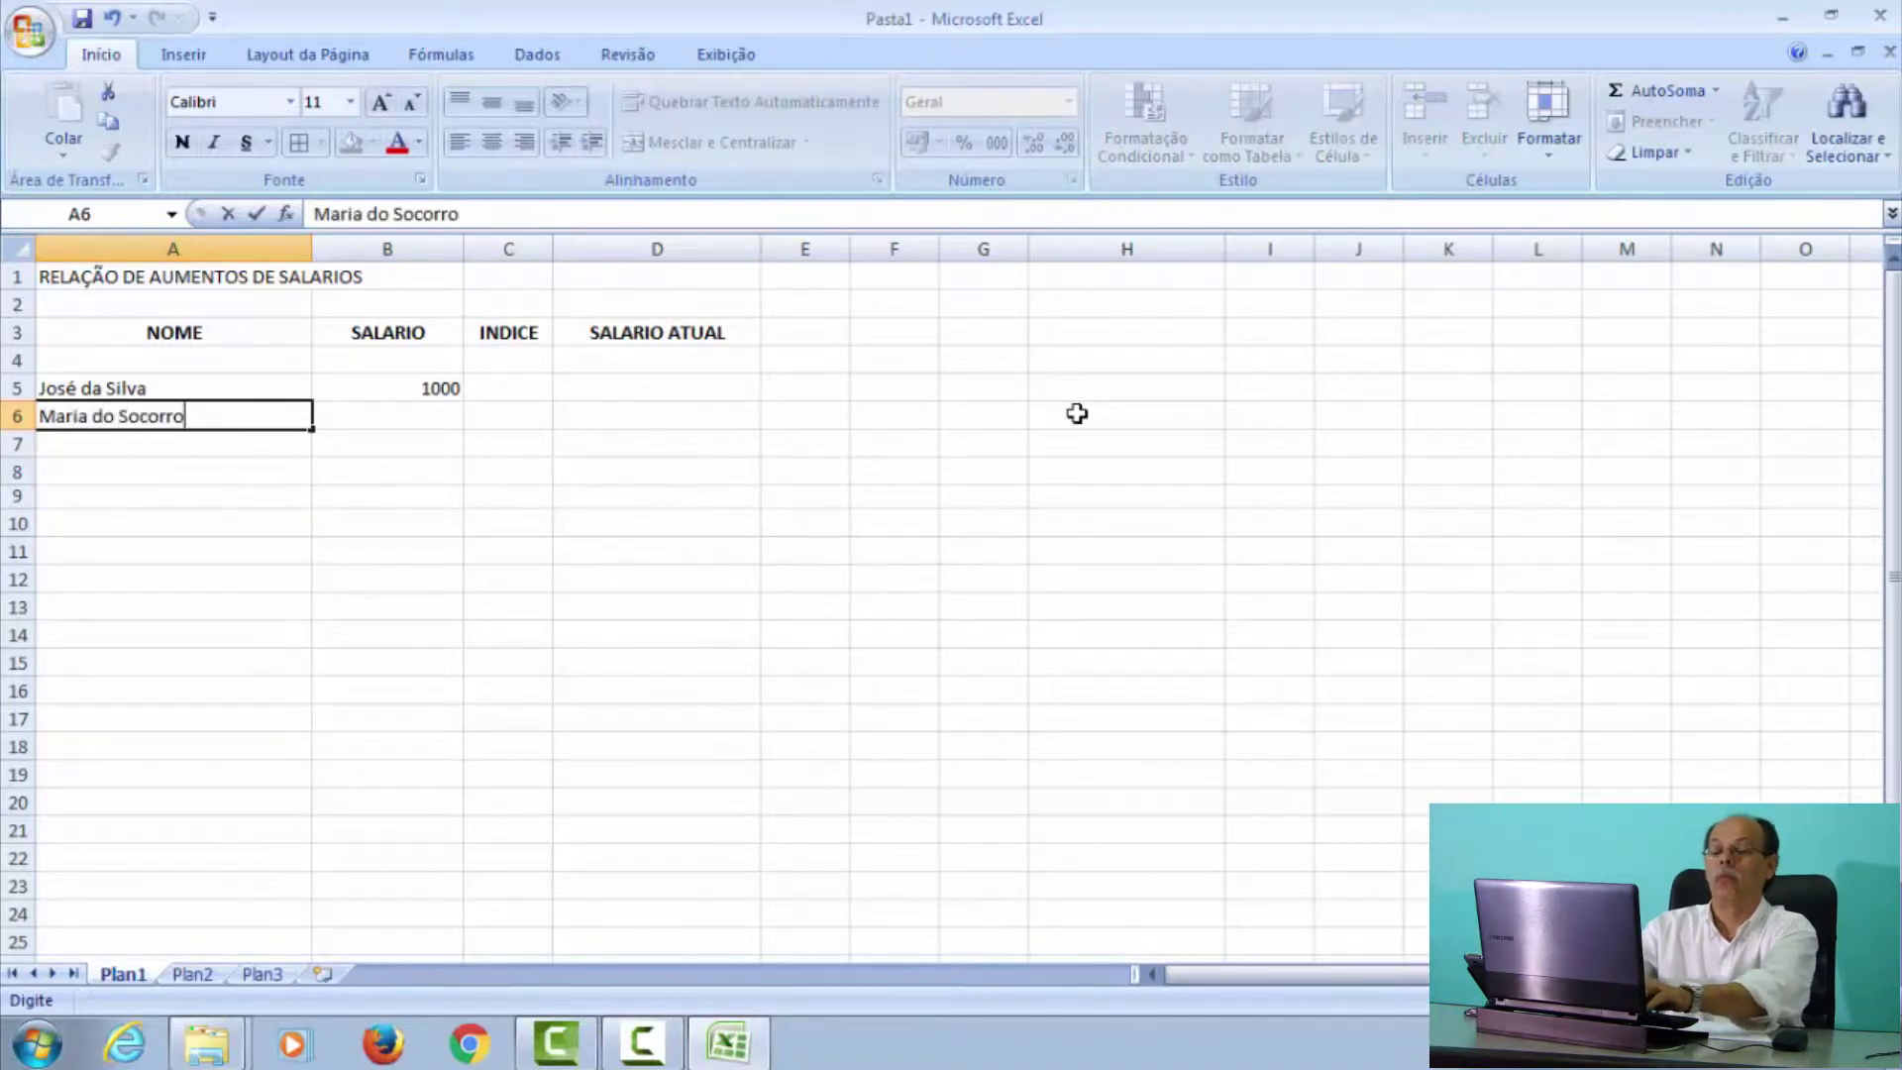
{"action": "key", "text": "Tab"}
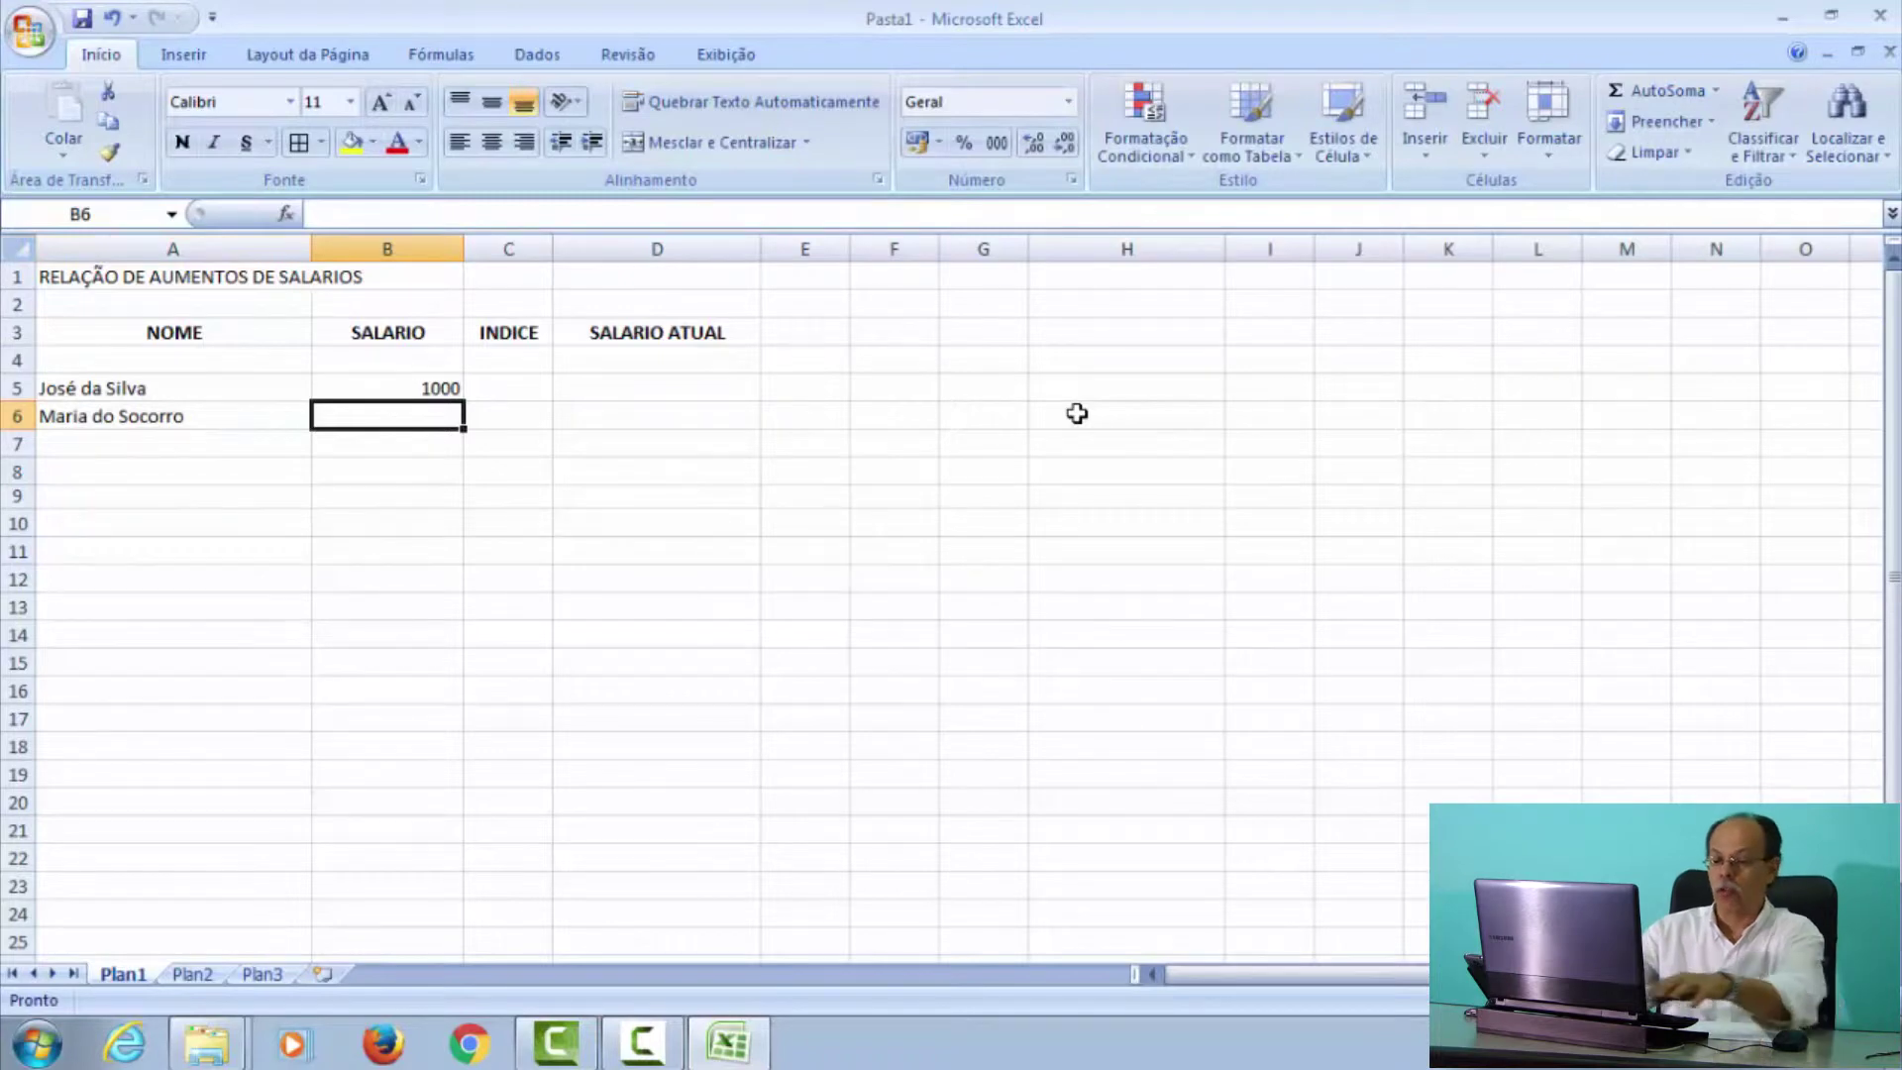
{"action": "type", "text": "2000"}
{"action": "key", "text": "Return"}
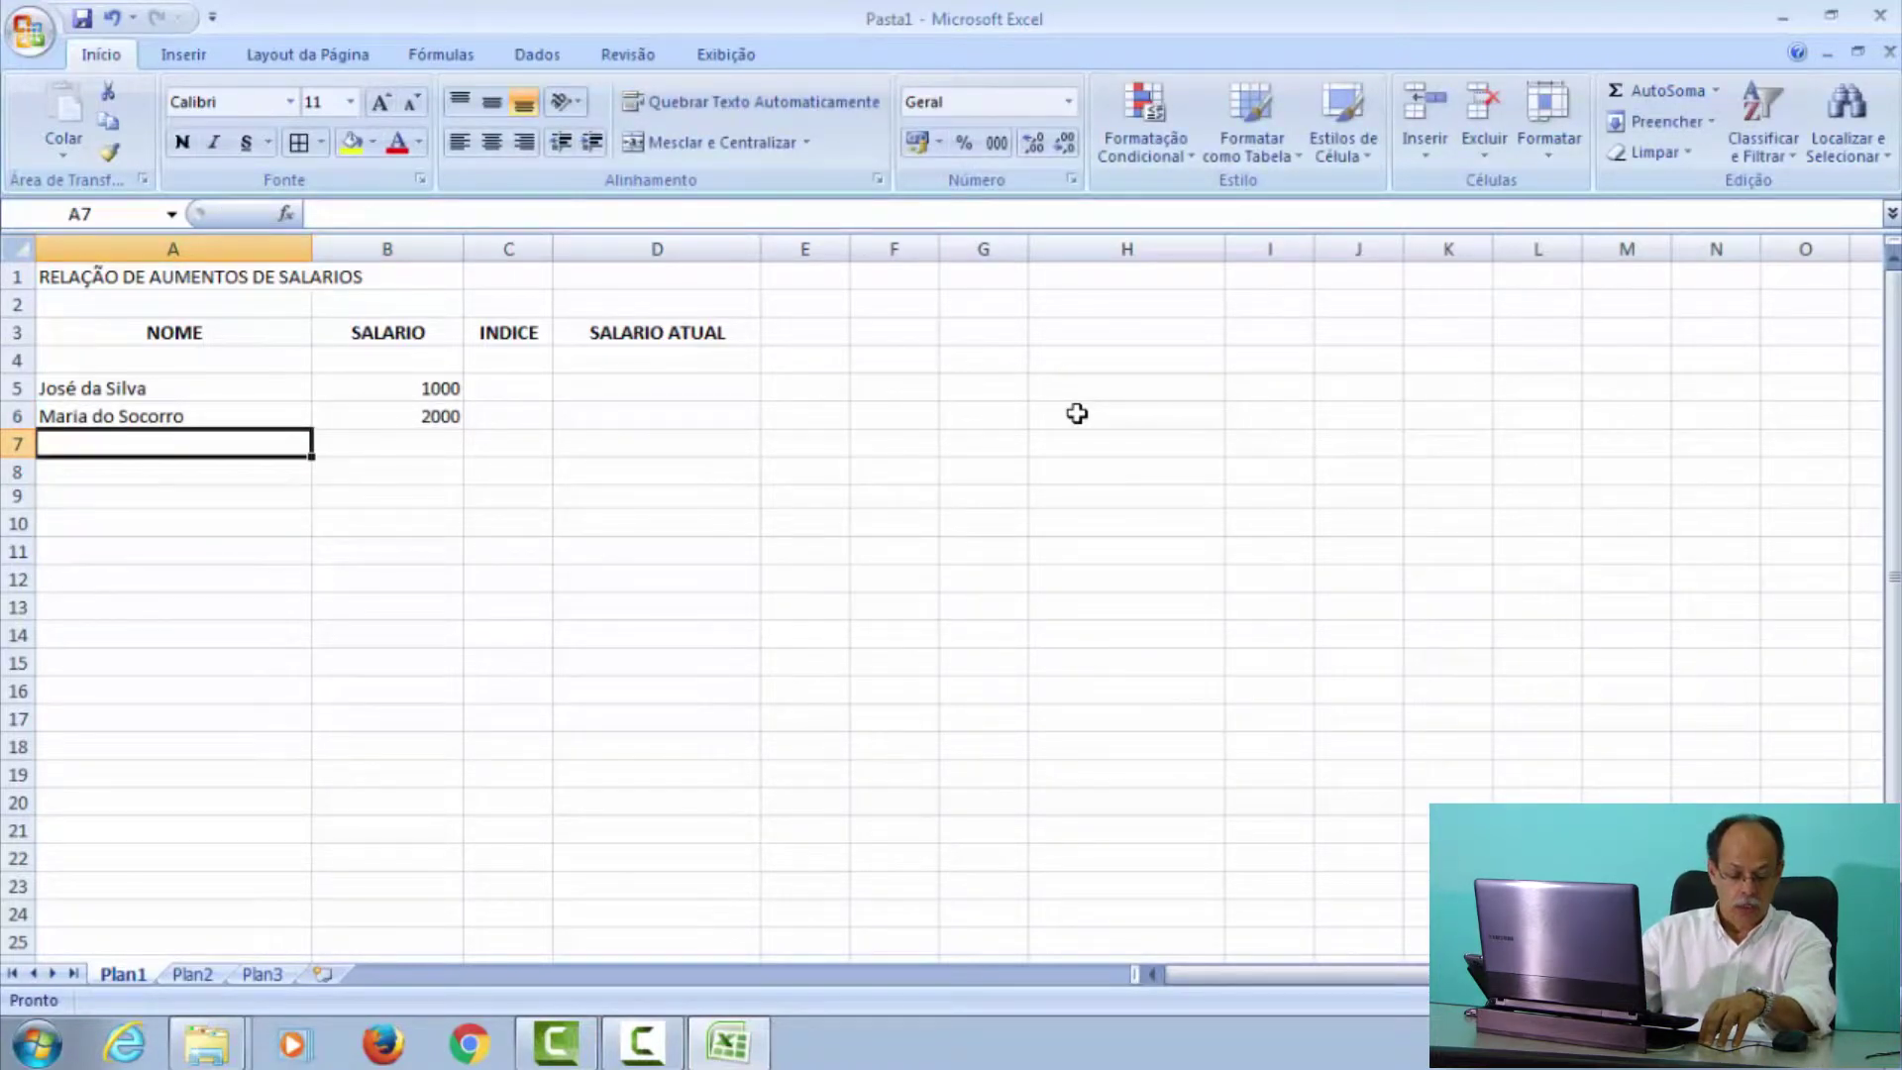
- Enter the third employee's full name in cell A7 and the salary 600 in B7
{"action": "type", "text": "Carlos "}
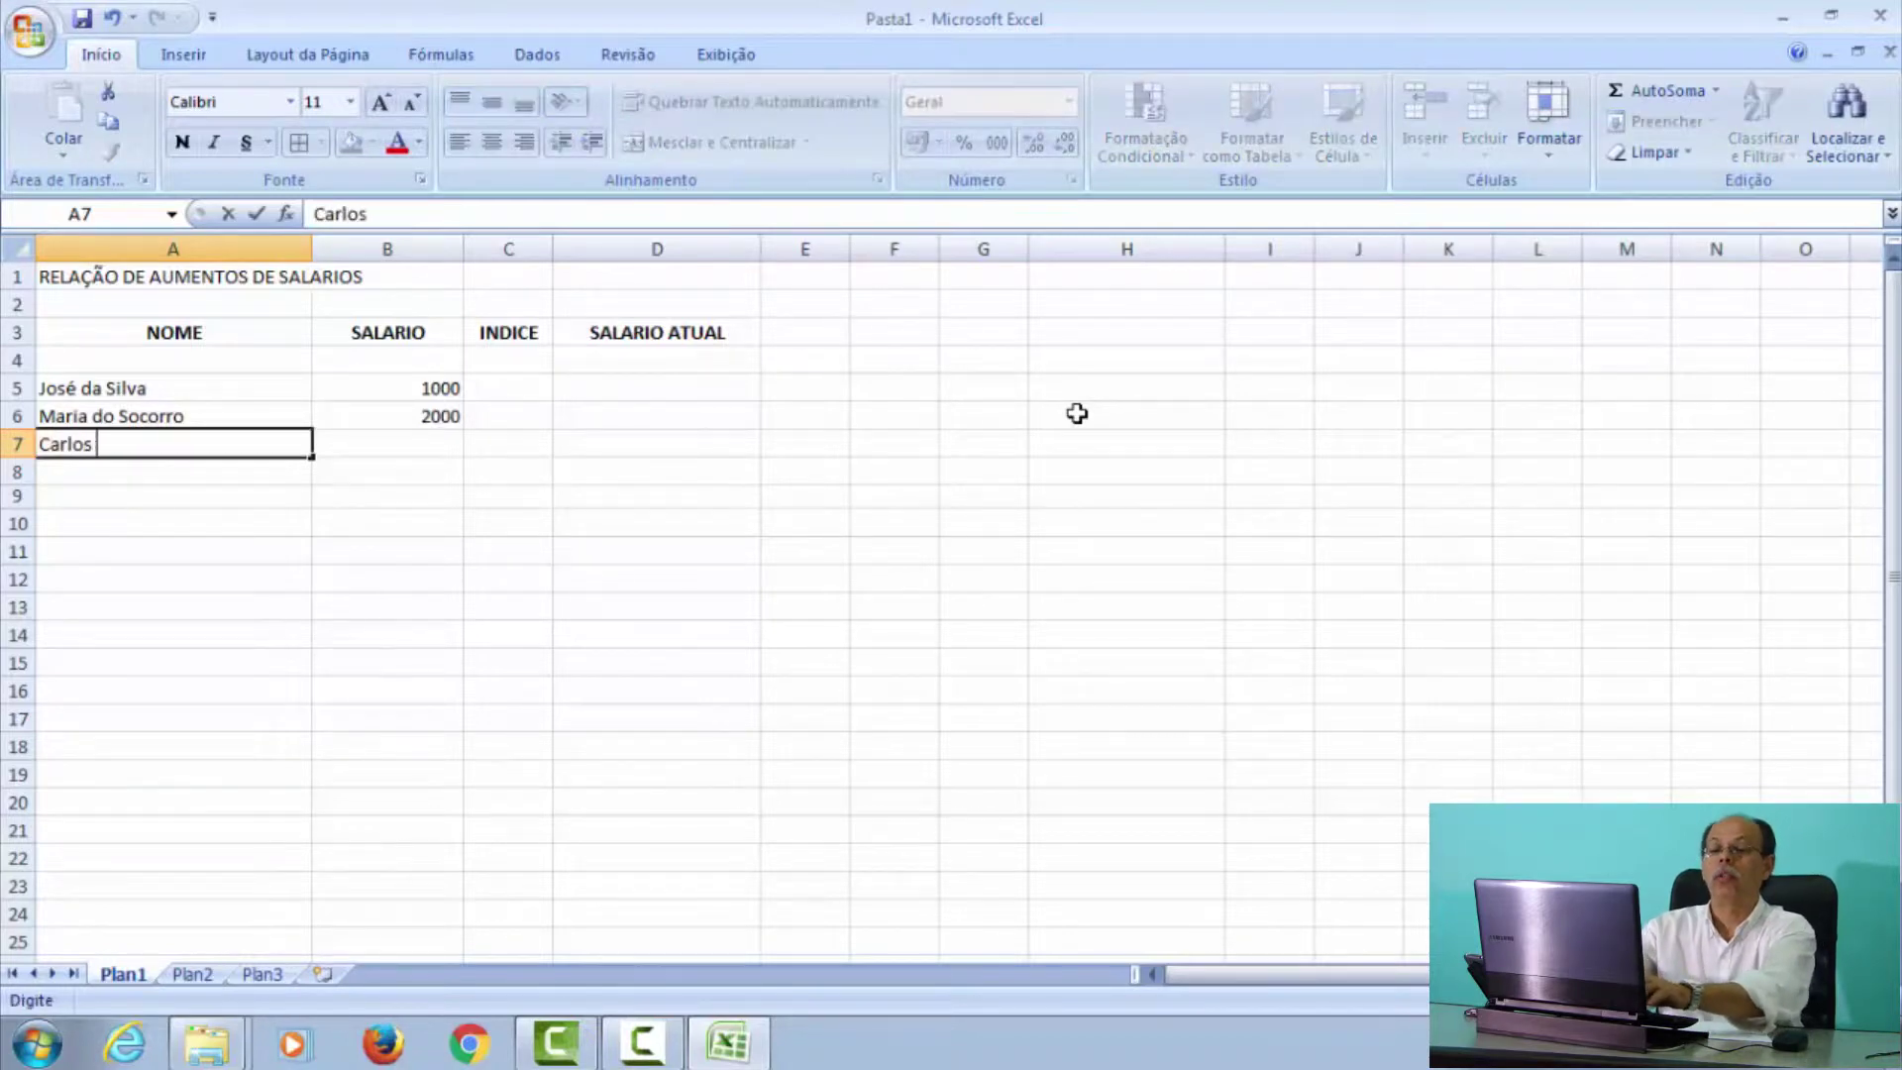
{"action": "type", "text": "de Souza"}
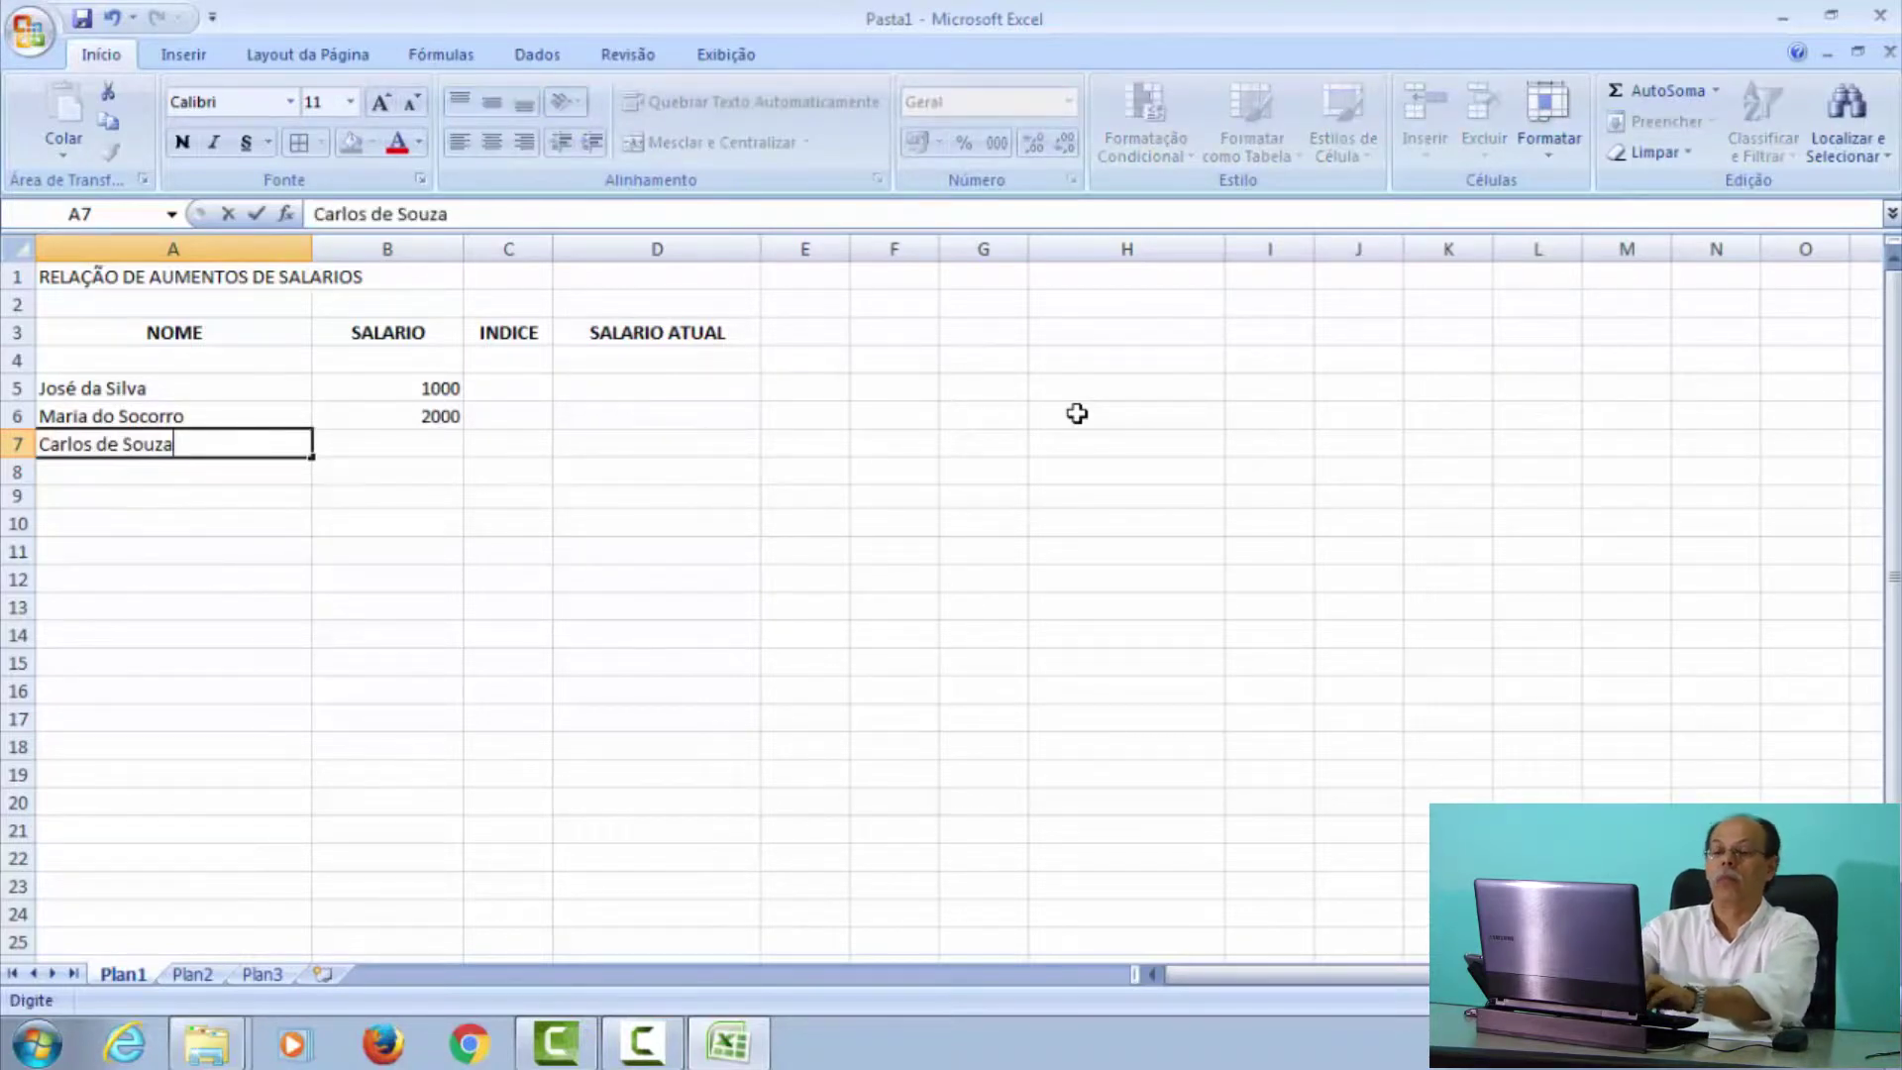
{"action": "key", "text": "Tab"}
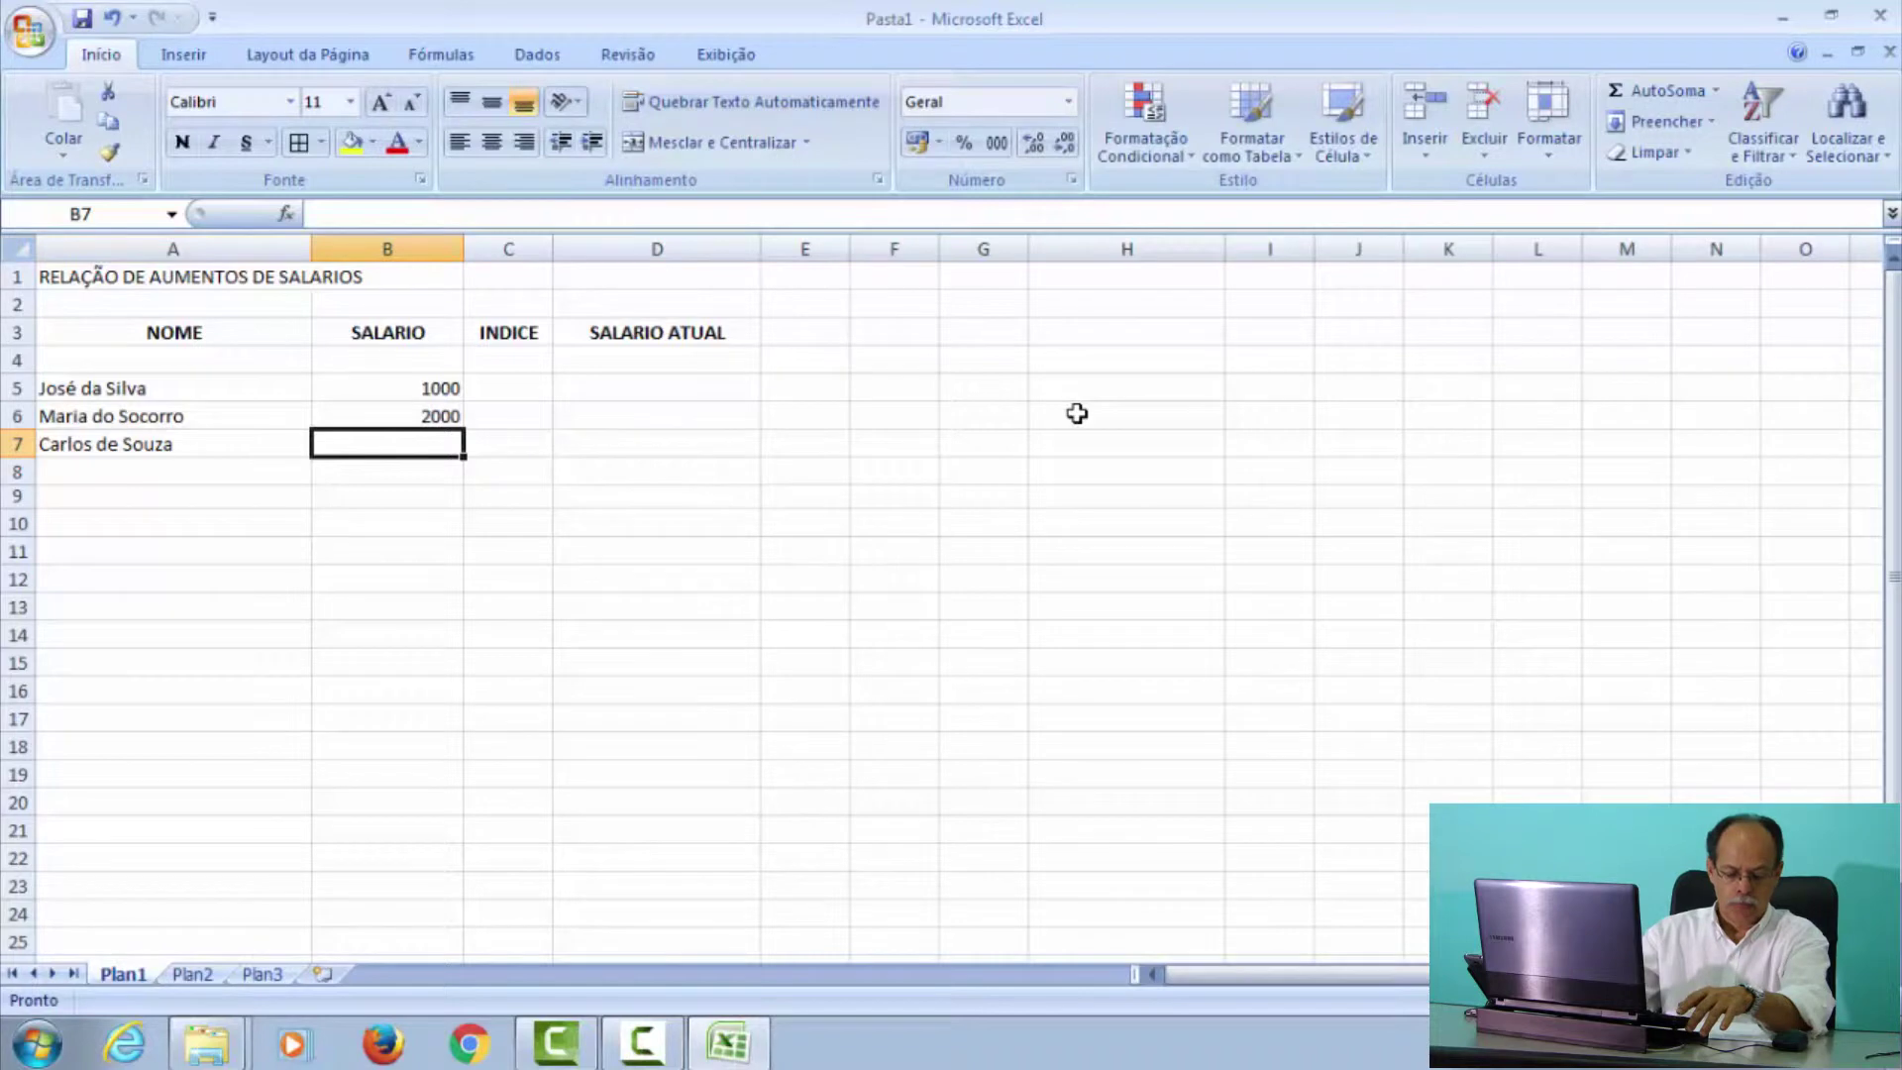
{"action": "type", "text": "600"}
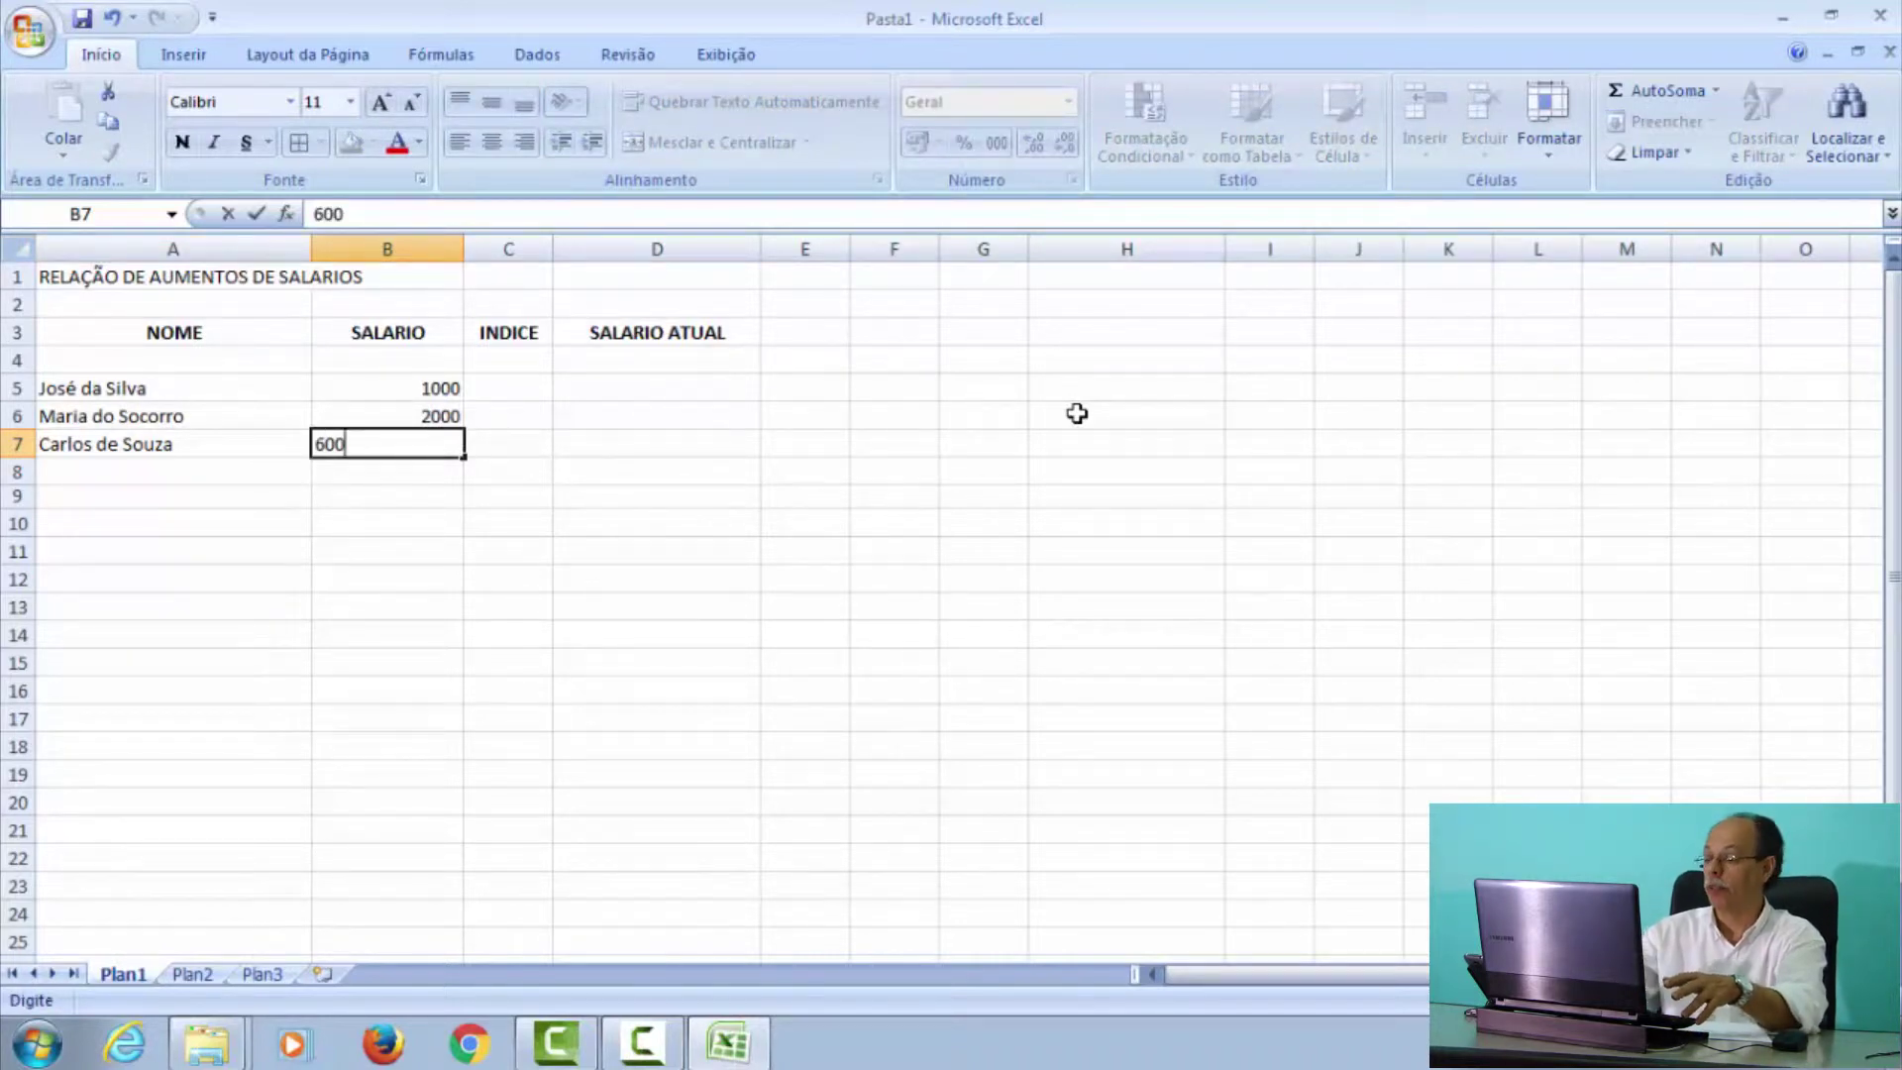
{"action": "key", "text": "Down"}
{"action": "key", "text": "Left"}
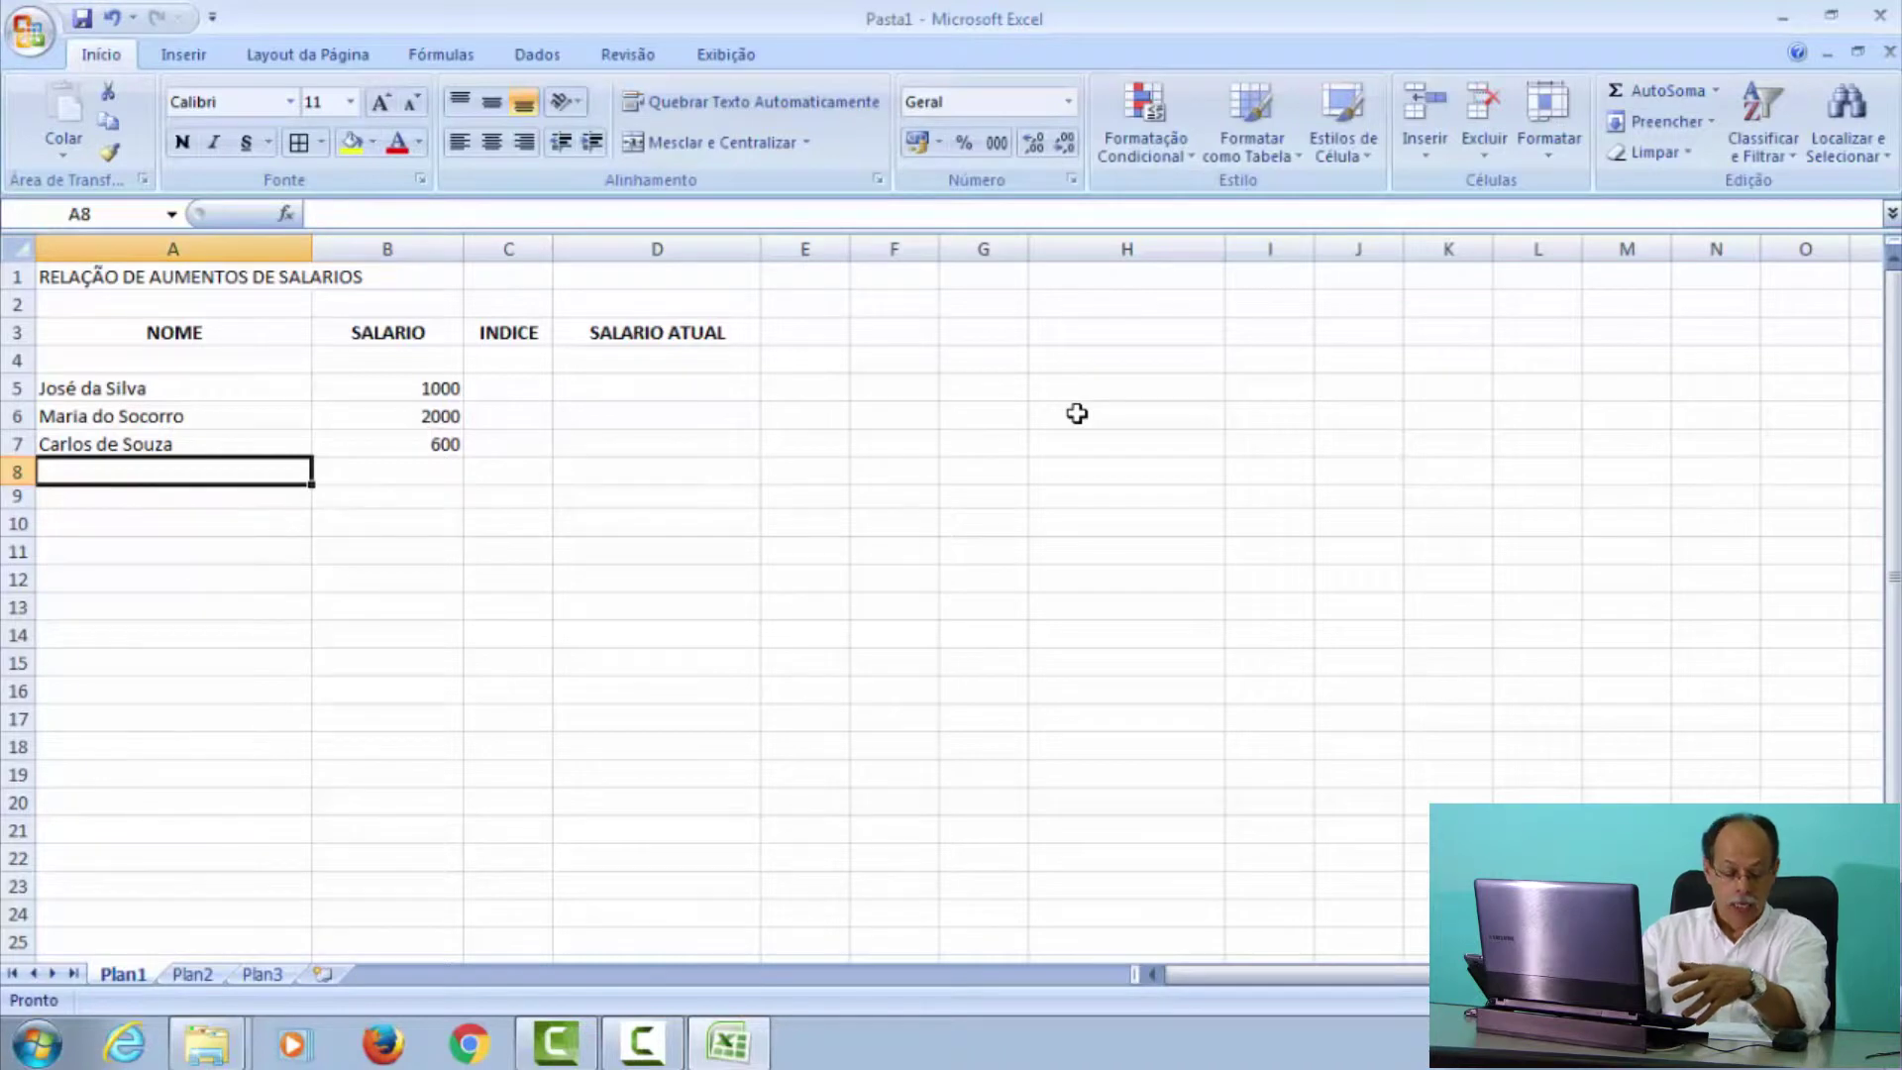
- Enter the fourth employee's full name in cell A8 and the salary 850 in B8
{"action": "type", "text": "Vicenta "}
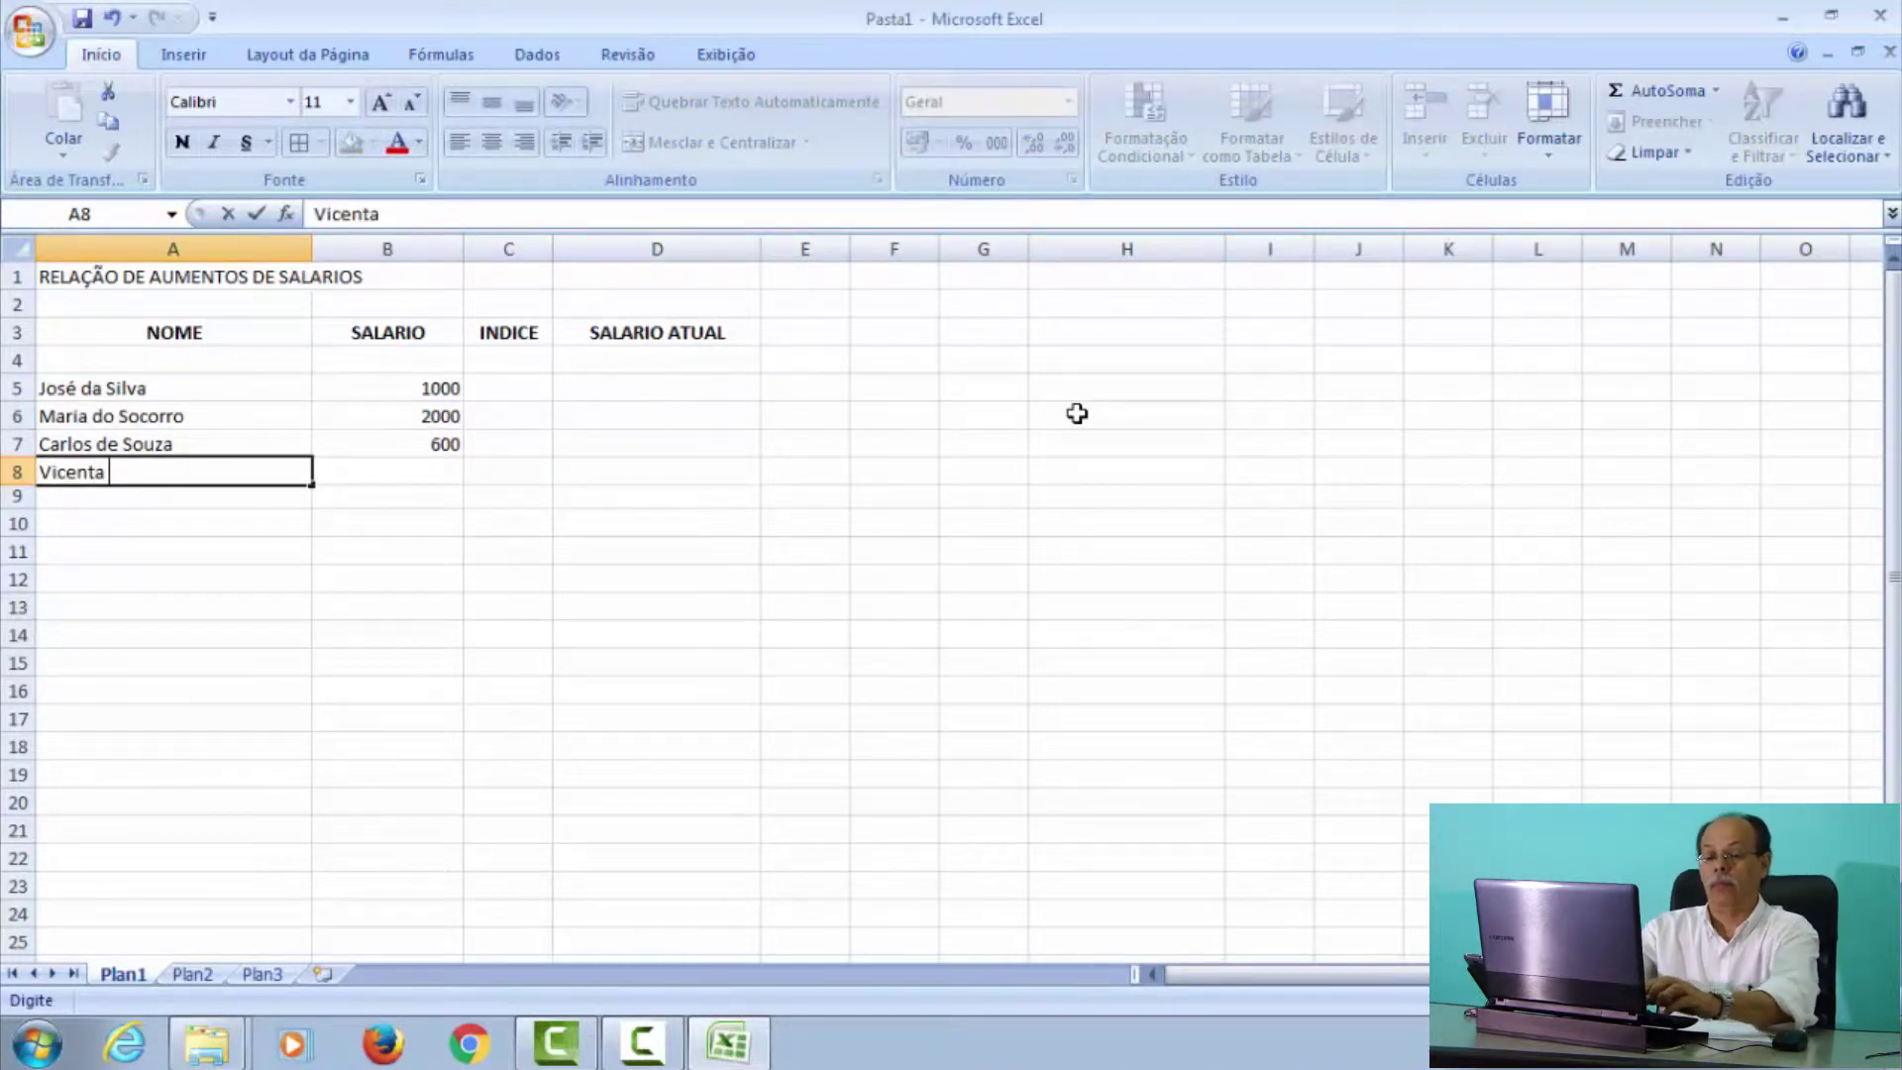
{"action": "type", "text": "Maria"}
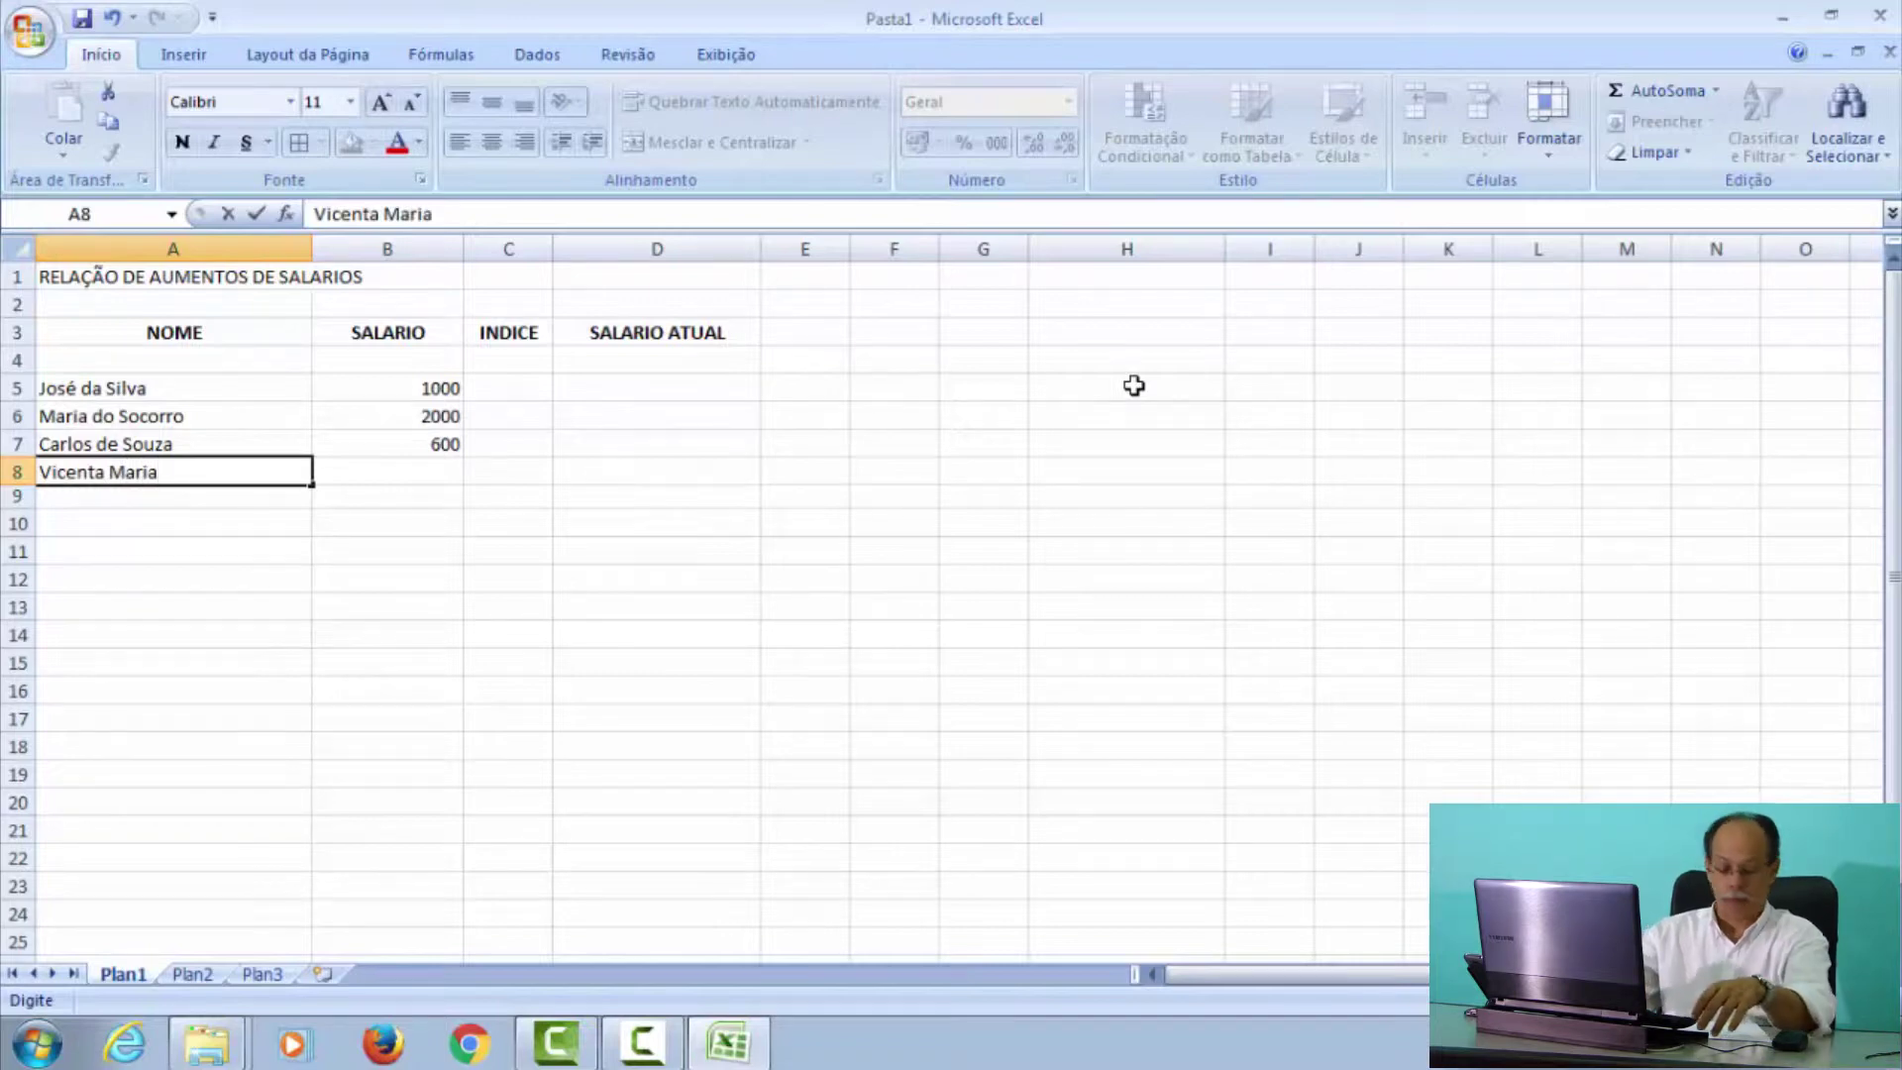
{"action": "key", "text": "Tab"}
{"action": "type", "text": "850"}
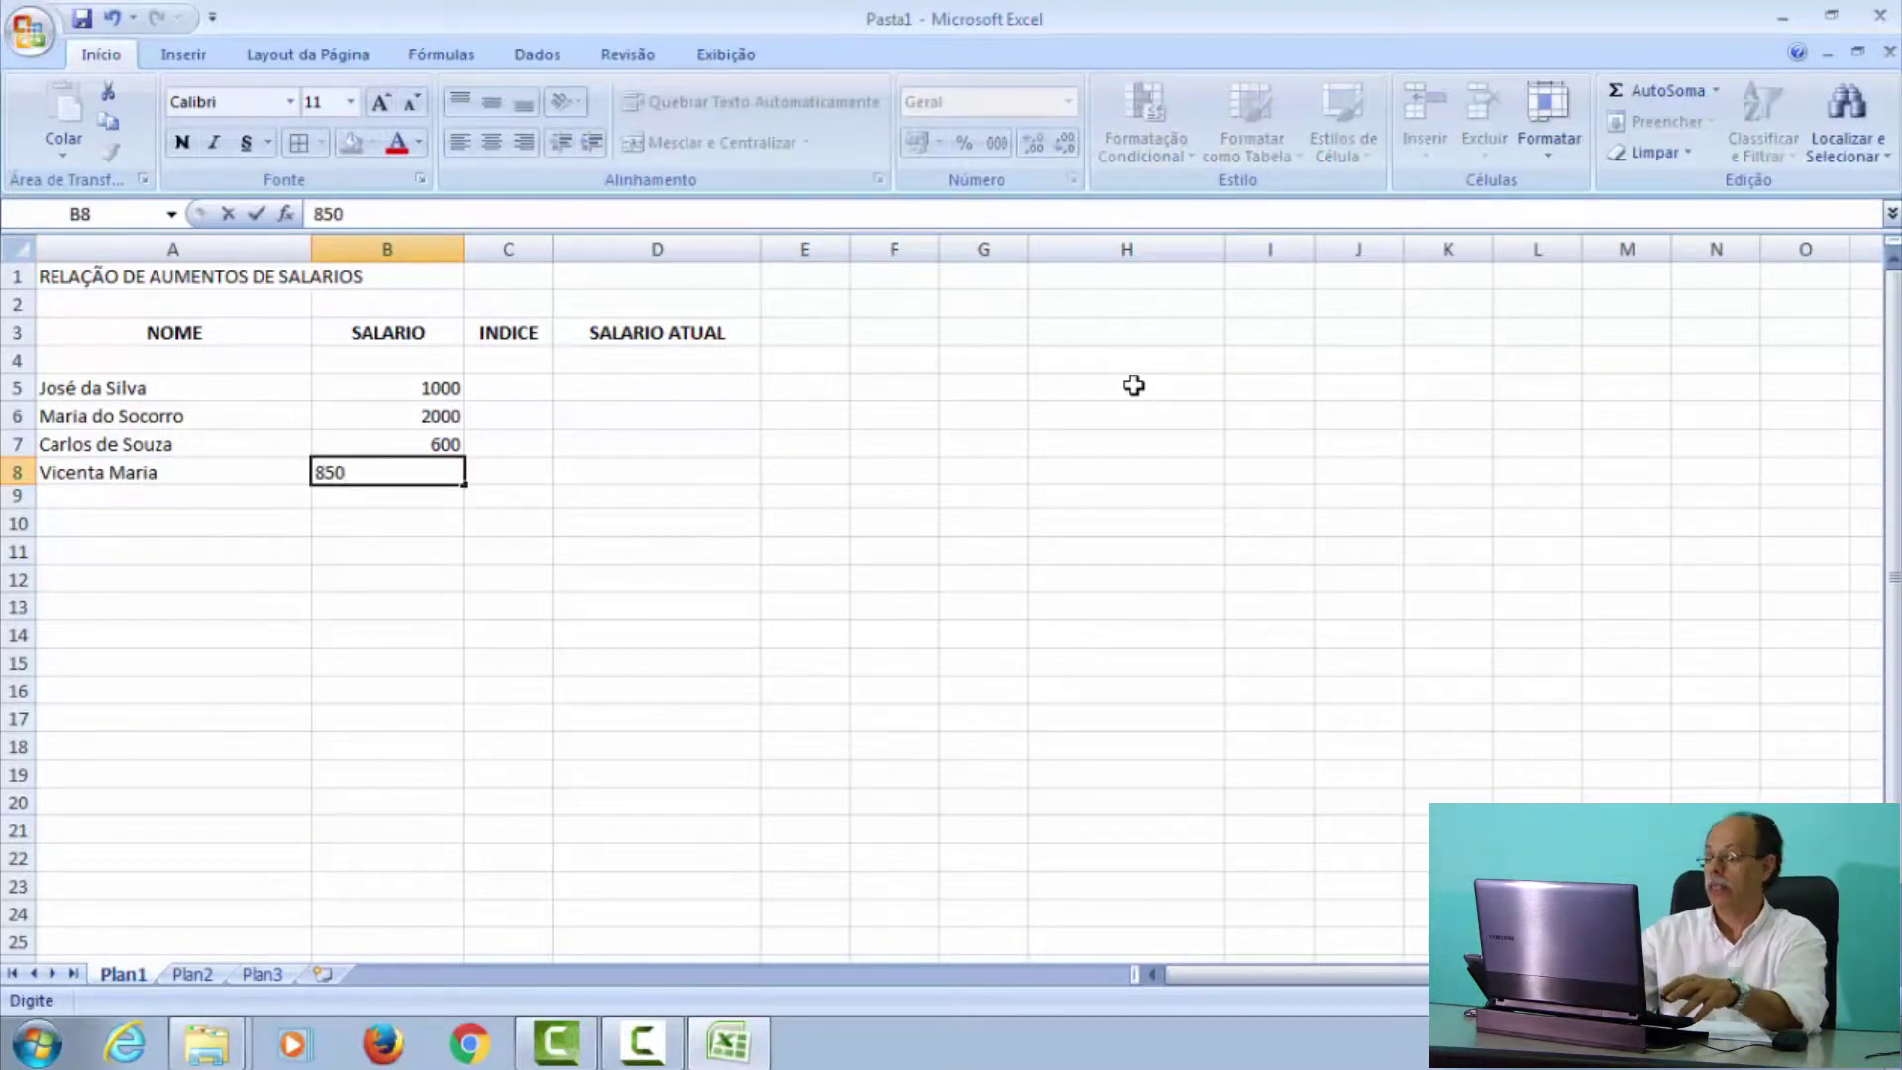
{"action": "key", "text": "Return"}
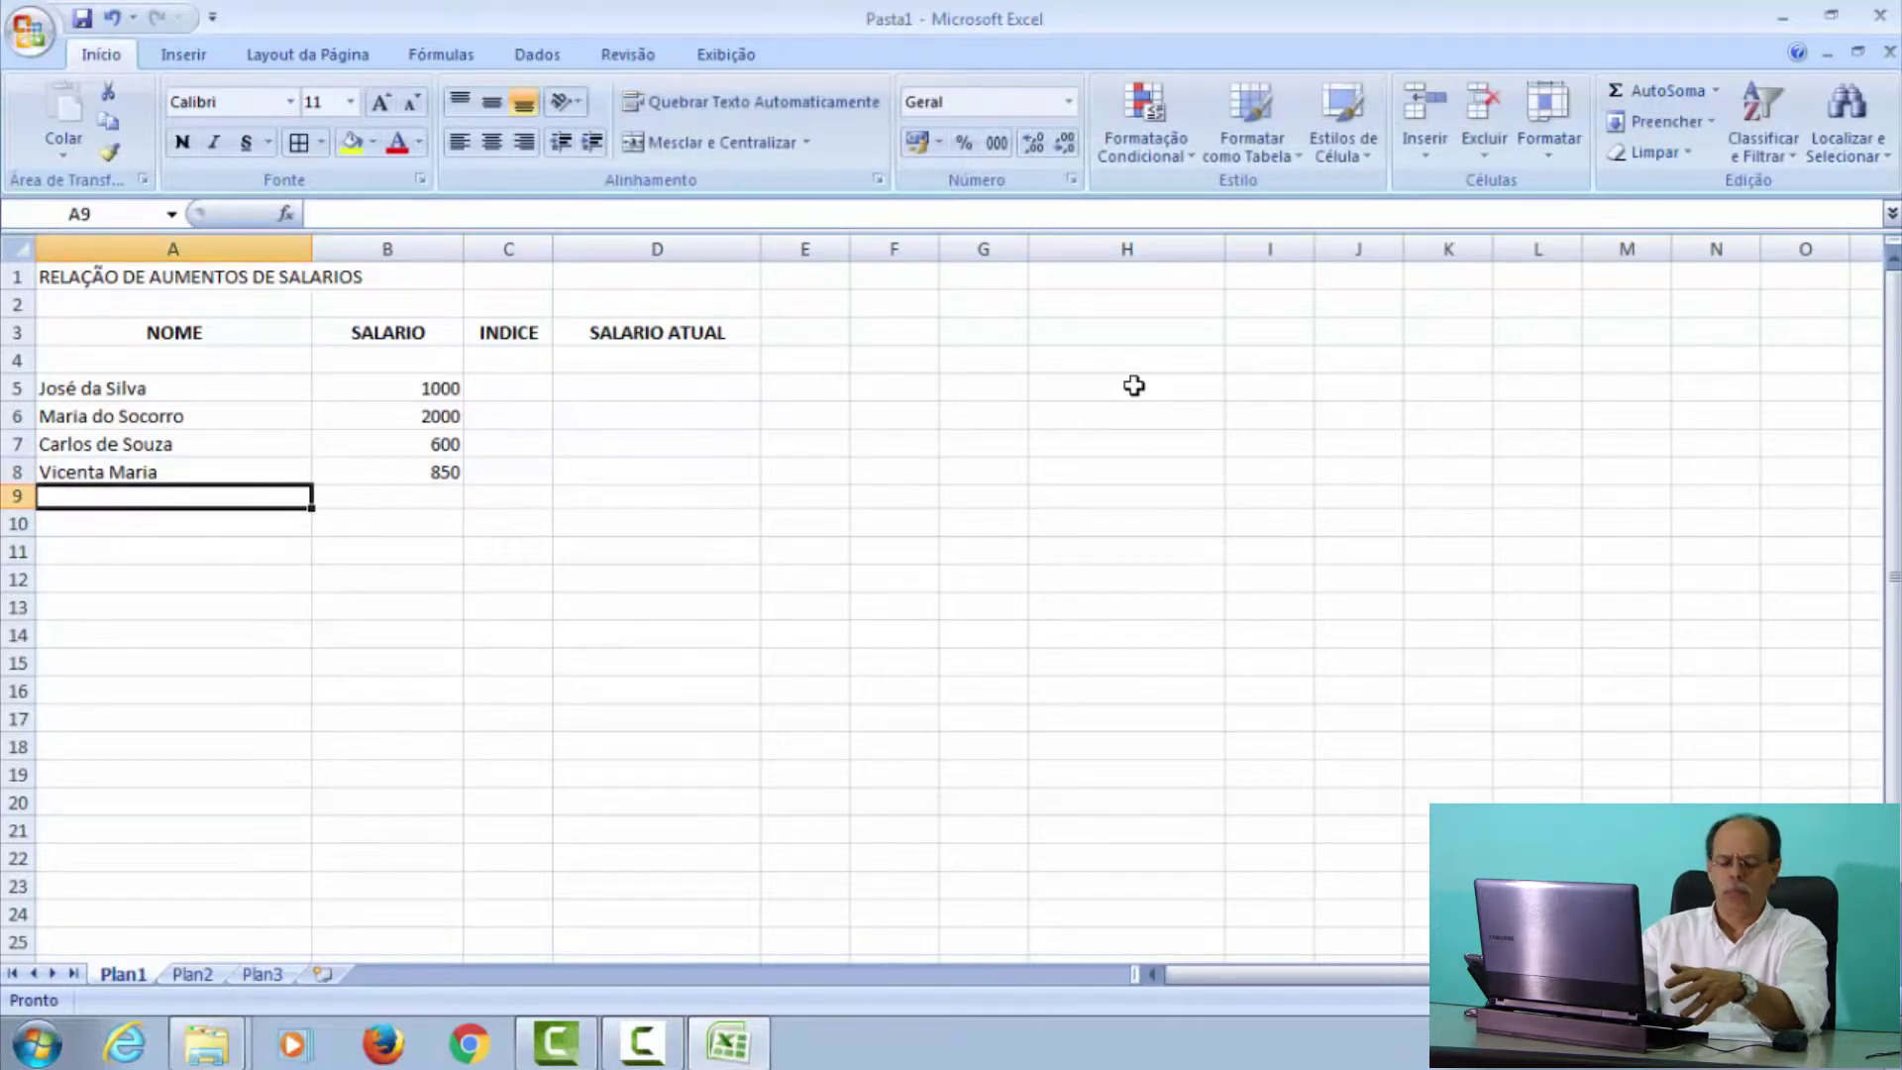
{"action": "type", "text": "Fula"}
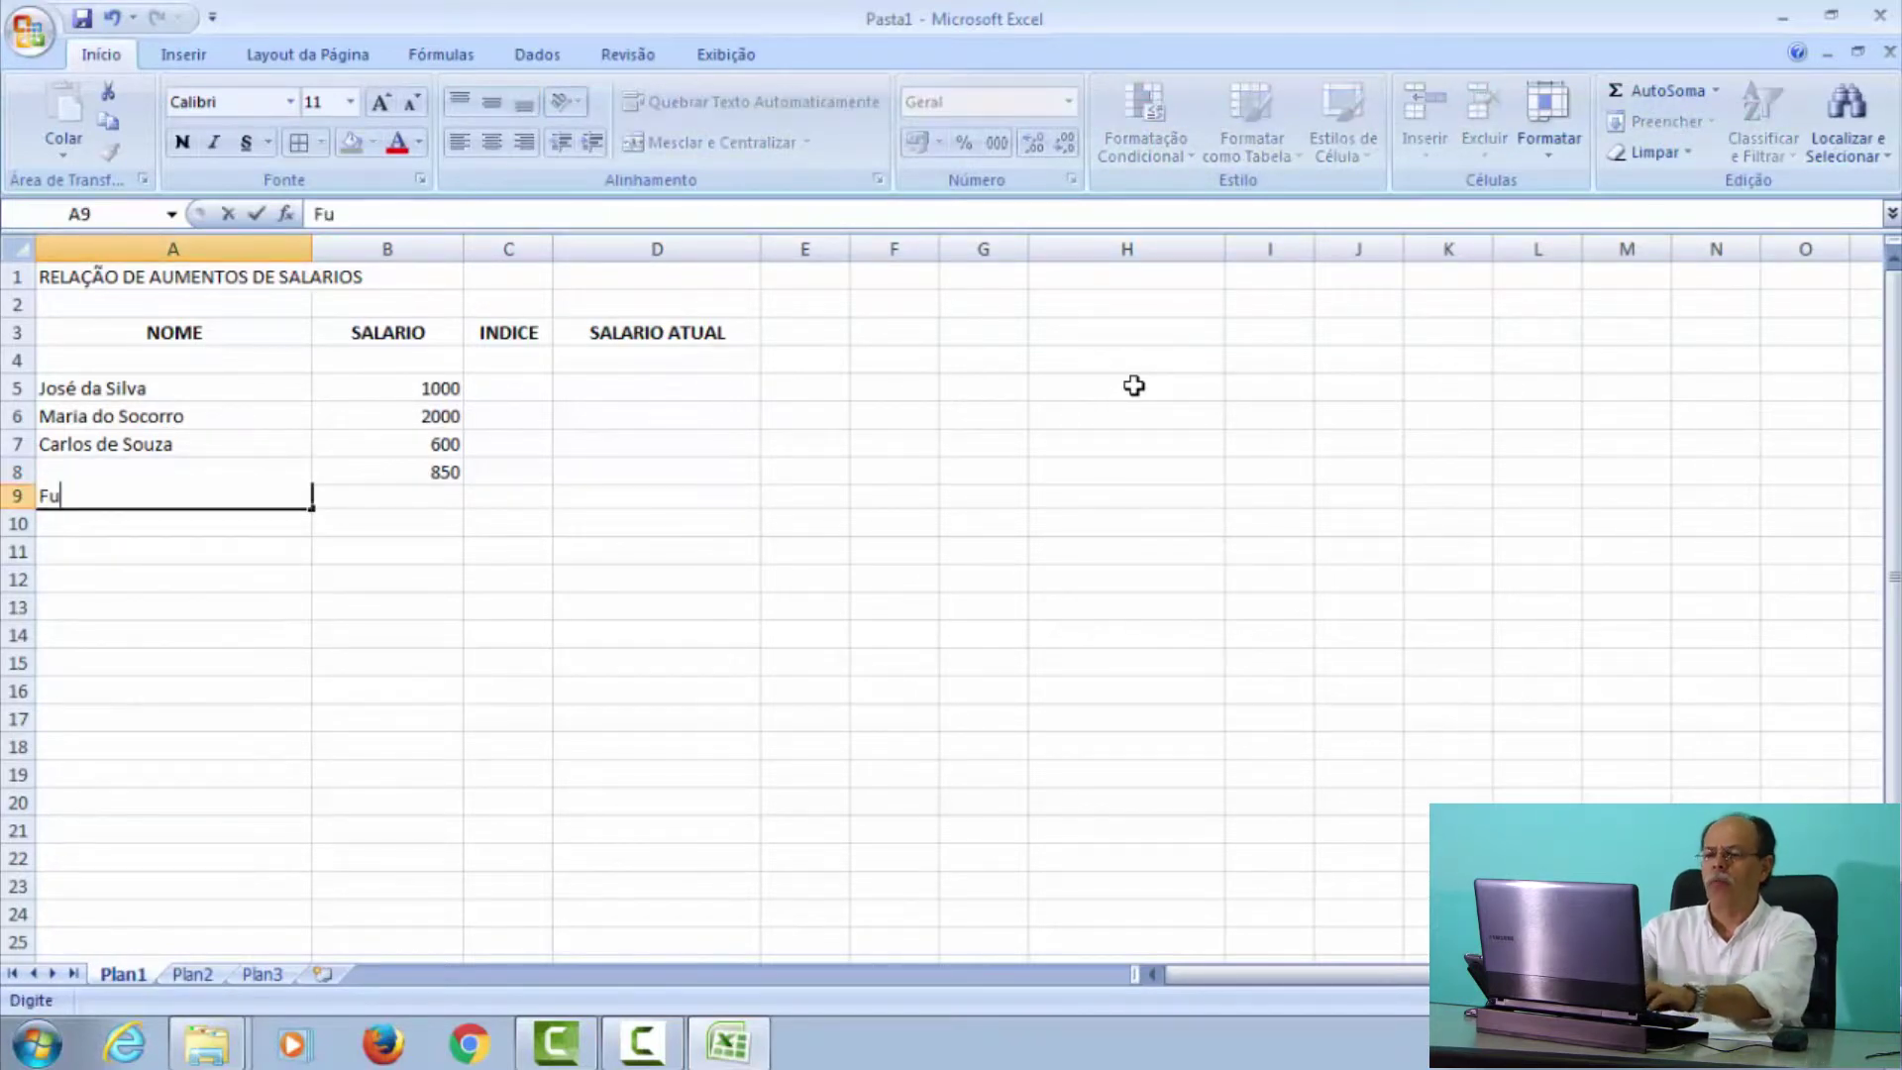
{"action": "key", "text": "BackSpace"}
{"action": "key", "text": "BackSpace"}
{"action": "key", "text": "BackSpace"}
{"action": "key", "text": "BackSpace"}
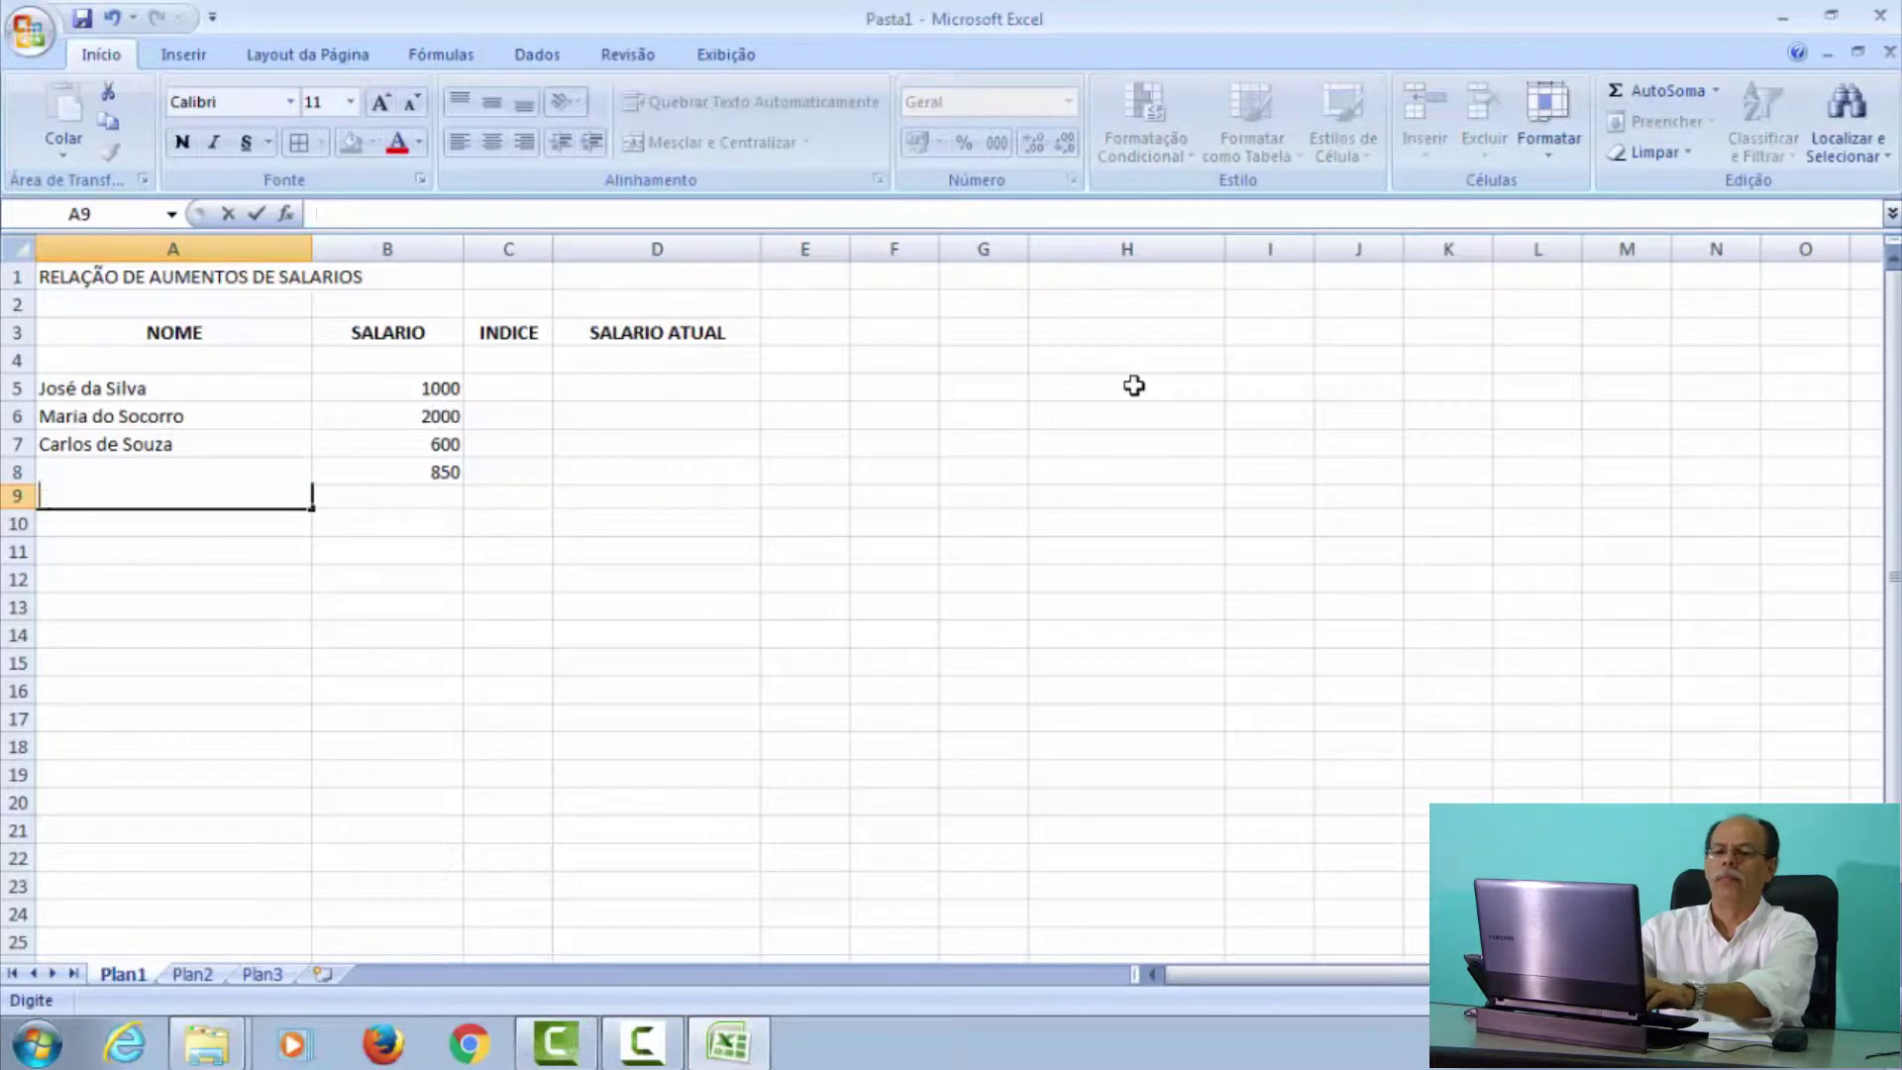
{"action": "key", "text": "Escape"}
{"action": "key", "text": "ctrl+z"}
{"action": "key", "text": "Down"}
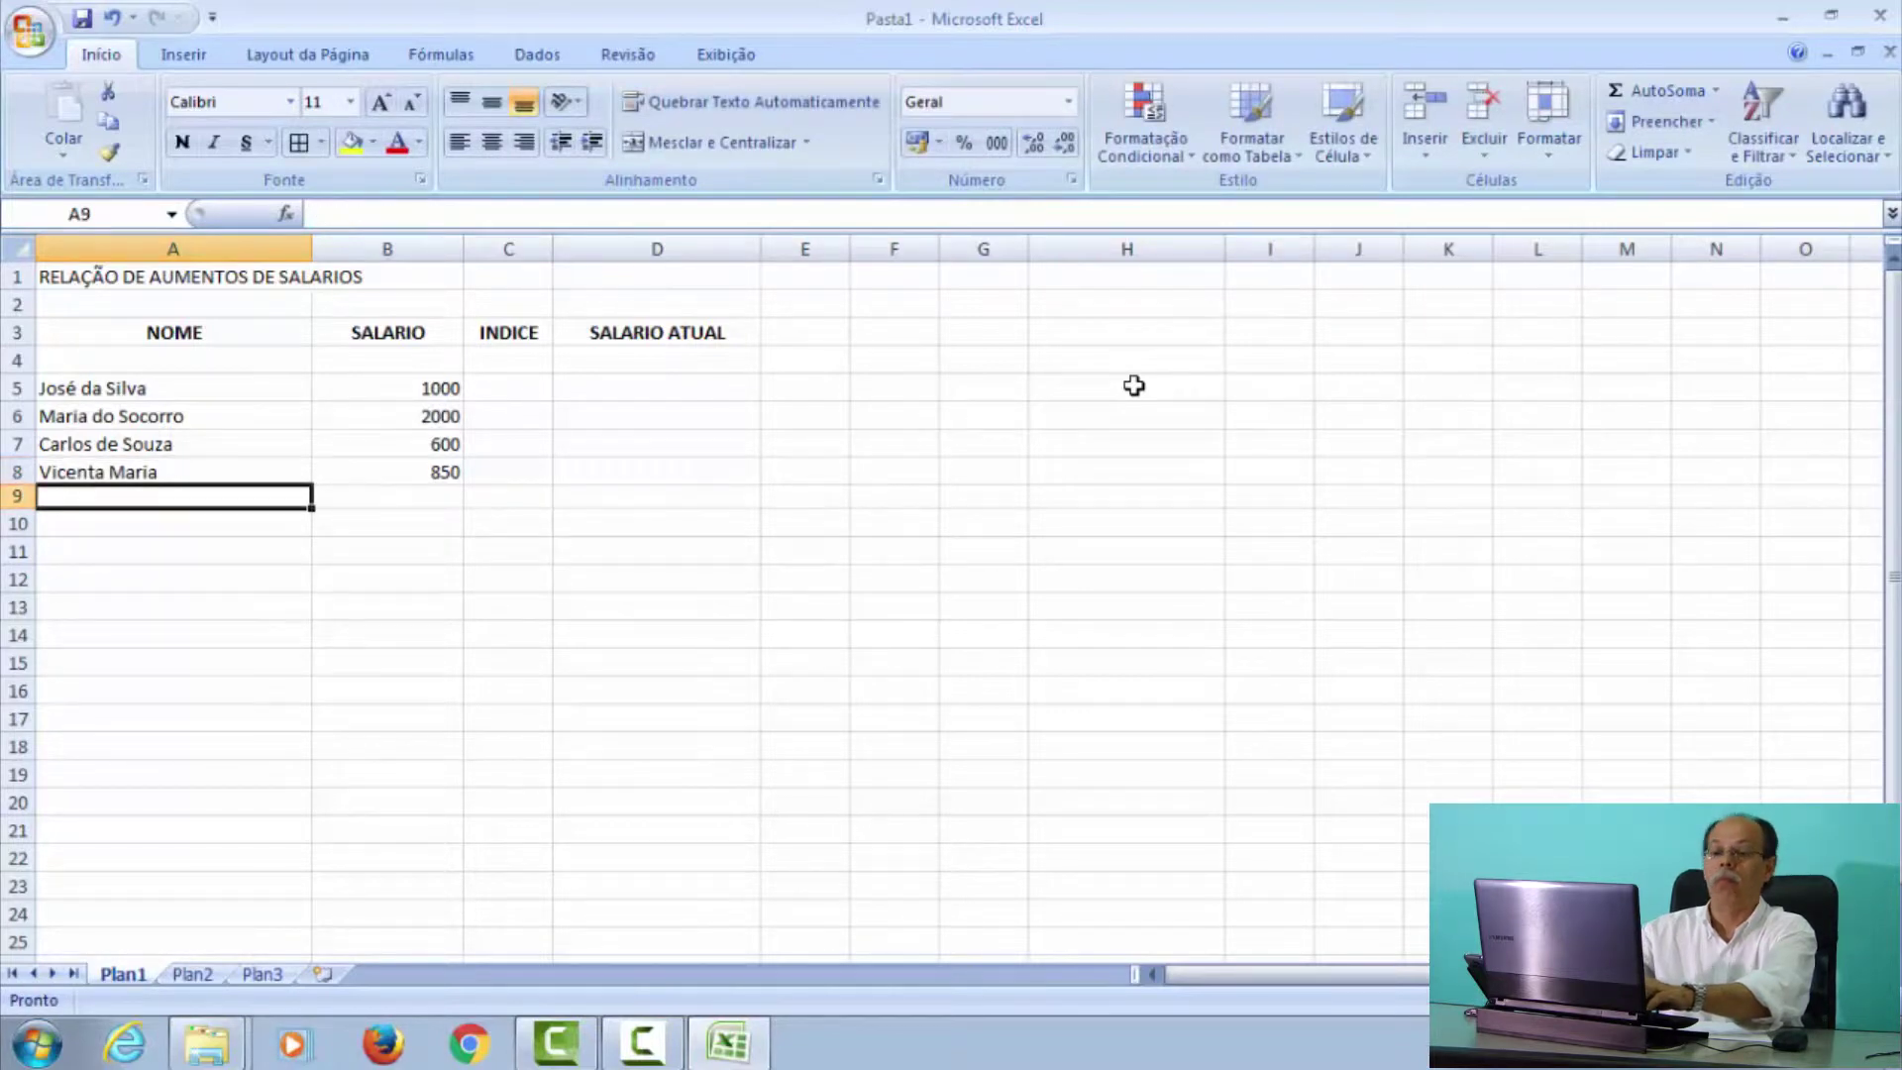
- Enter the fifth employee's placeholder name in cell A9 and the salary 1000 in B9
{"action": "type", "text": "Fulano "}
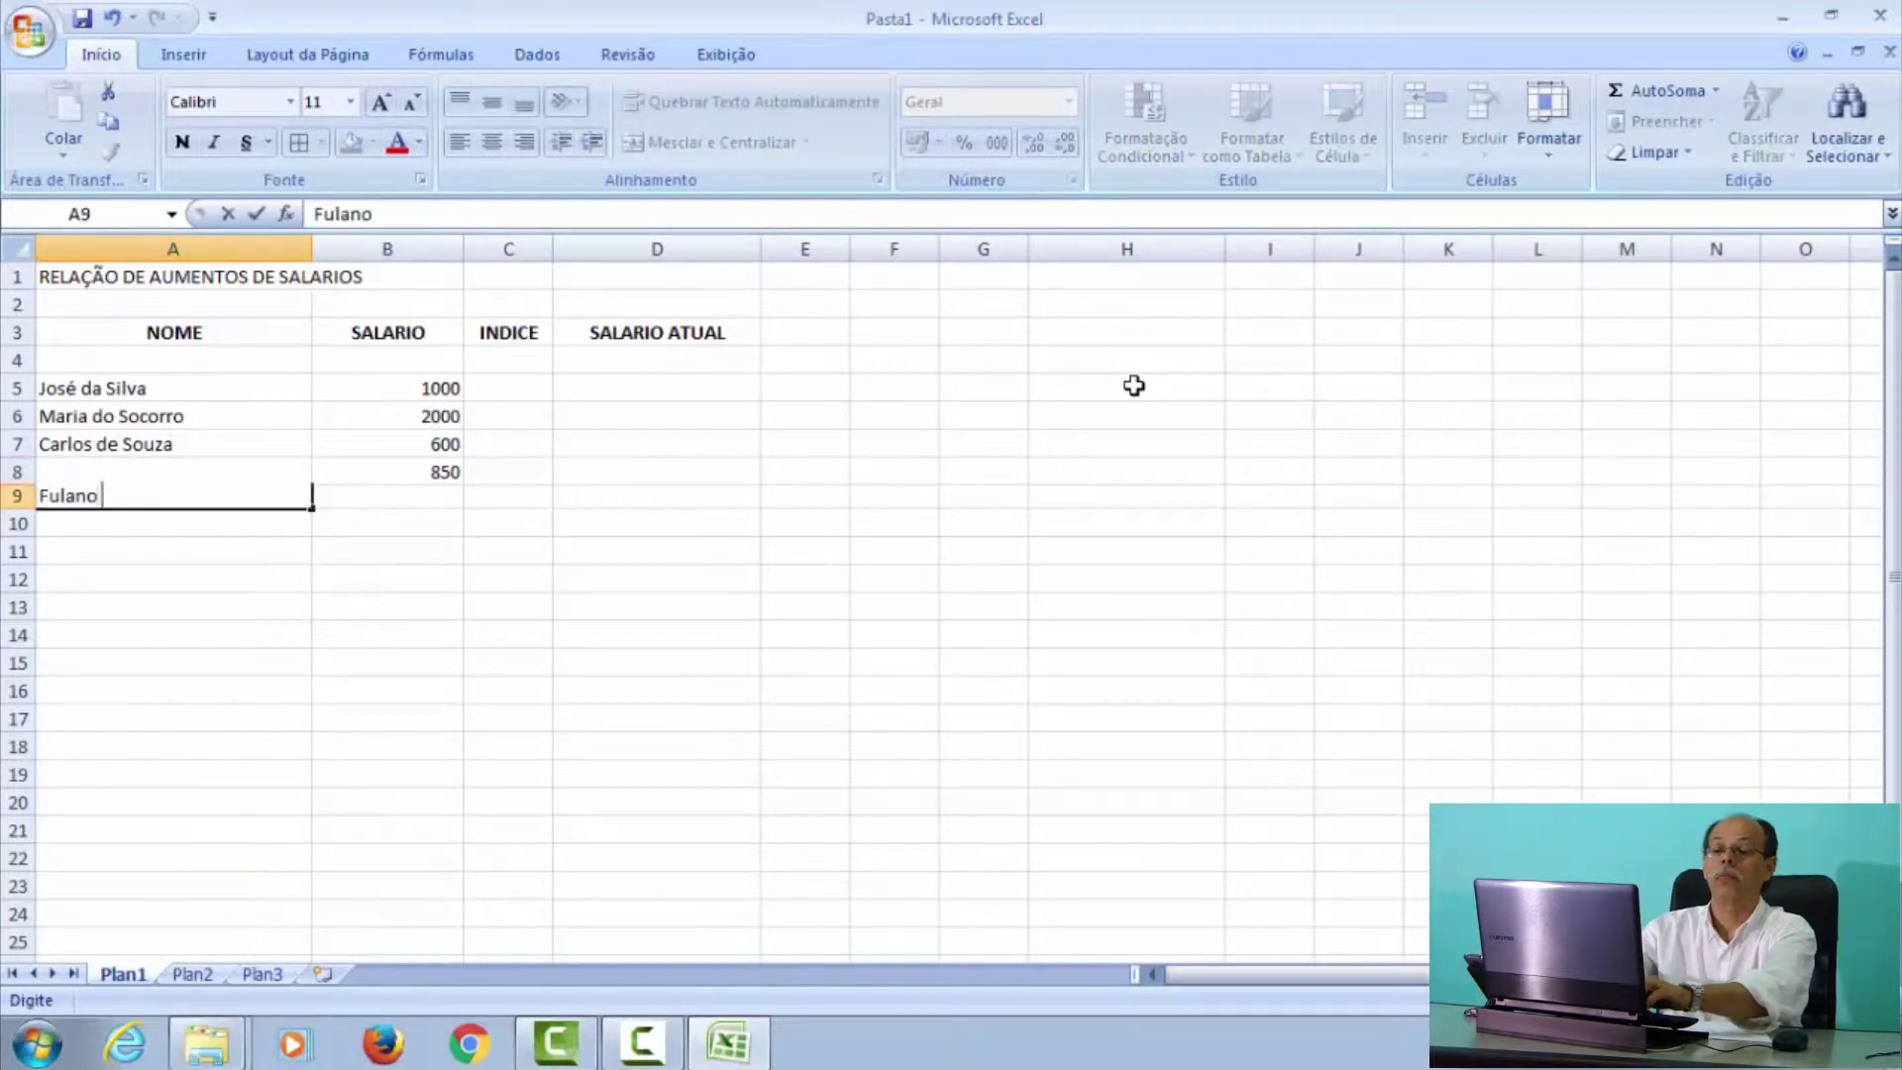
{"action": "type", "text": "de Tal"}
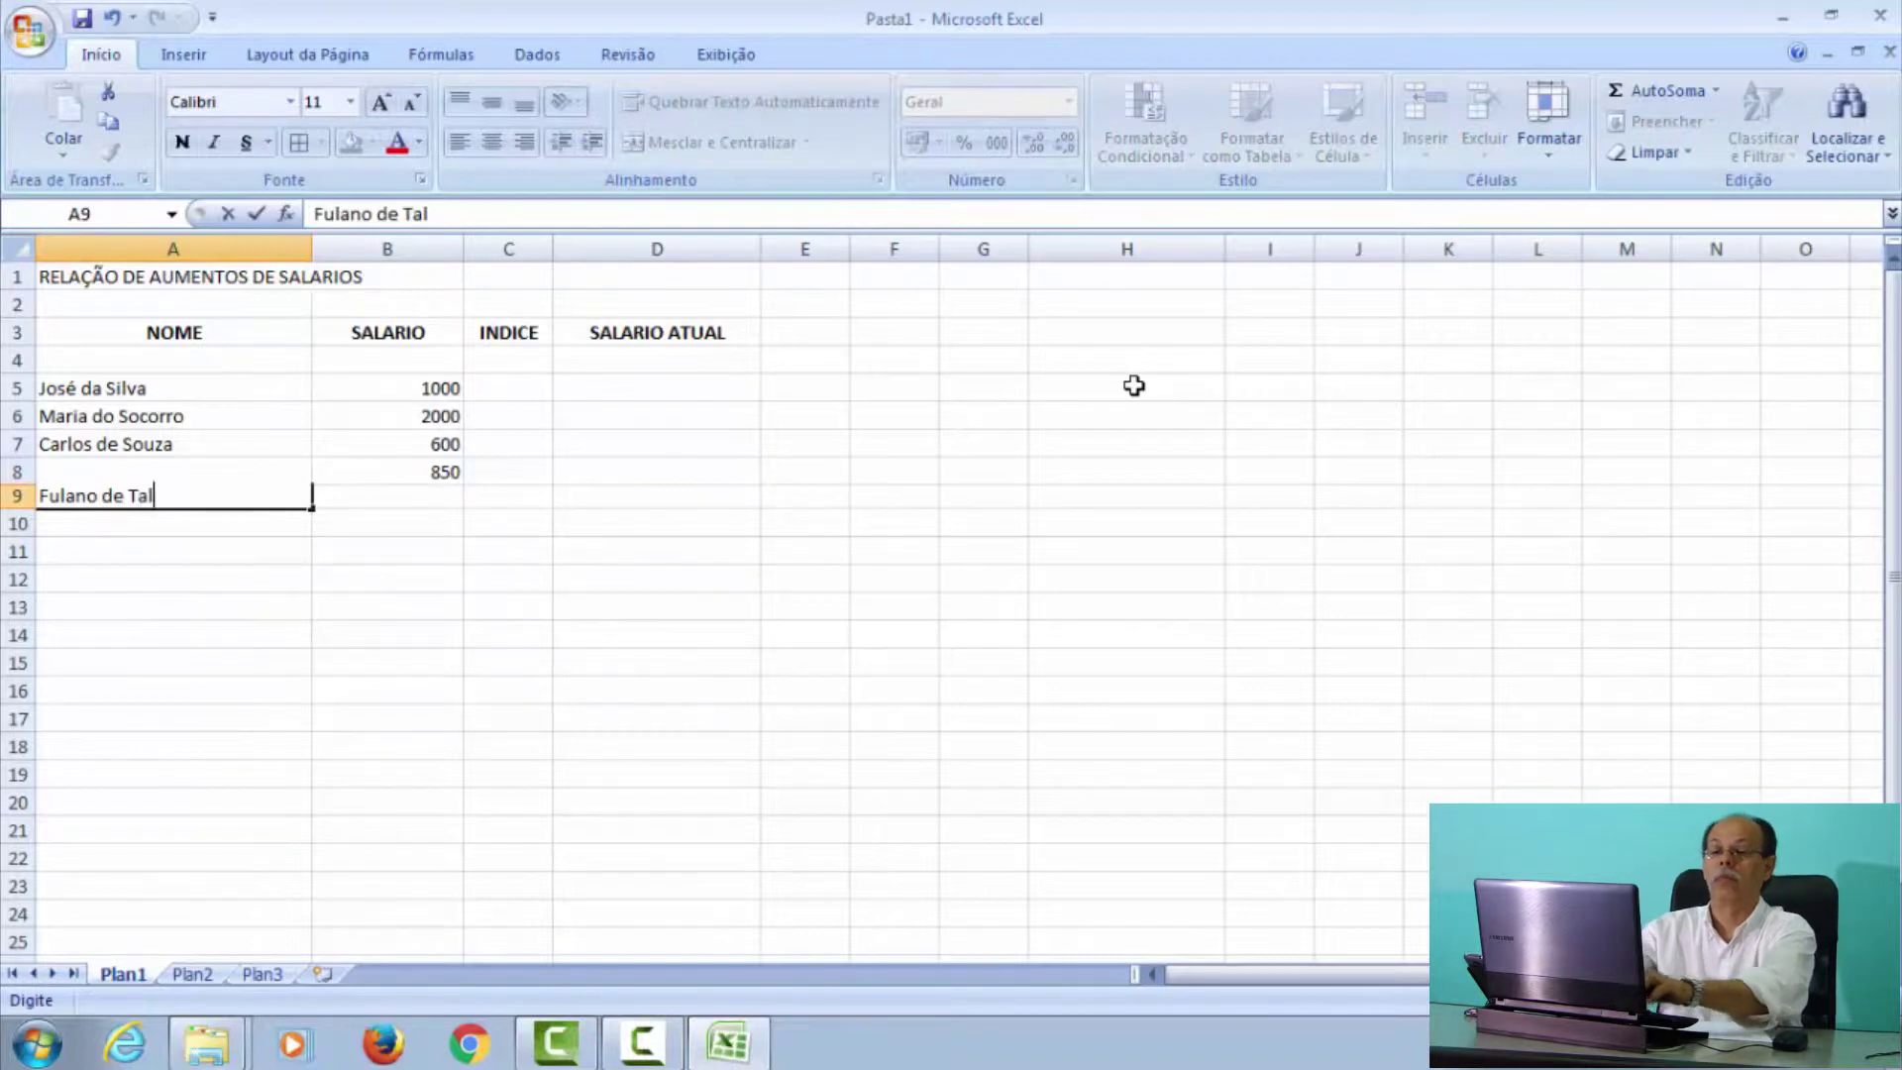
{"action": "key", "text": "Tab"}
{"action": "type", "text": "1000"}
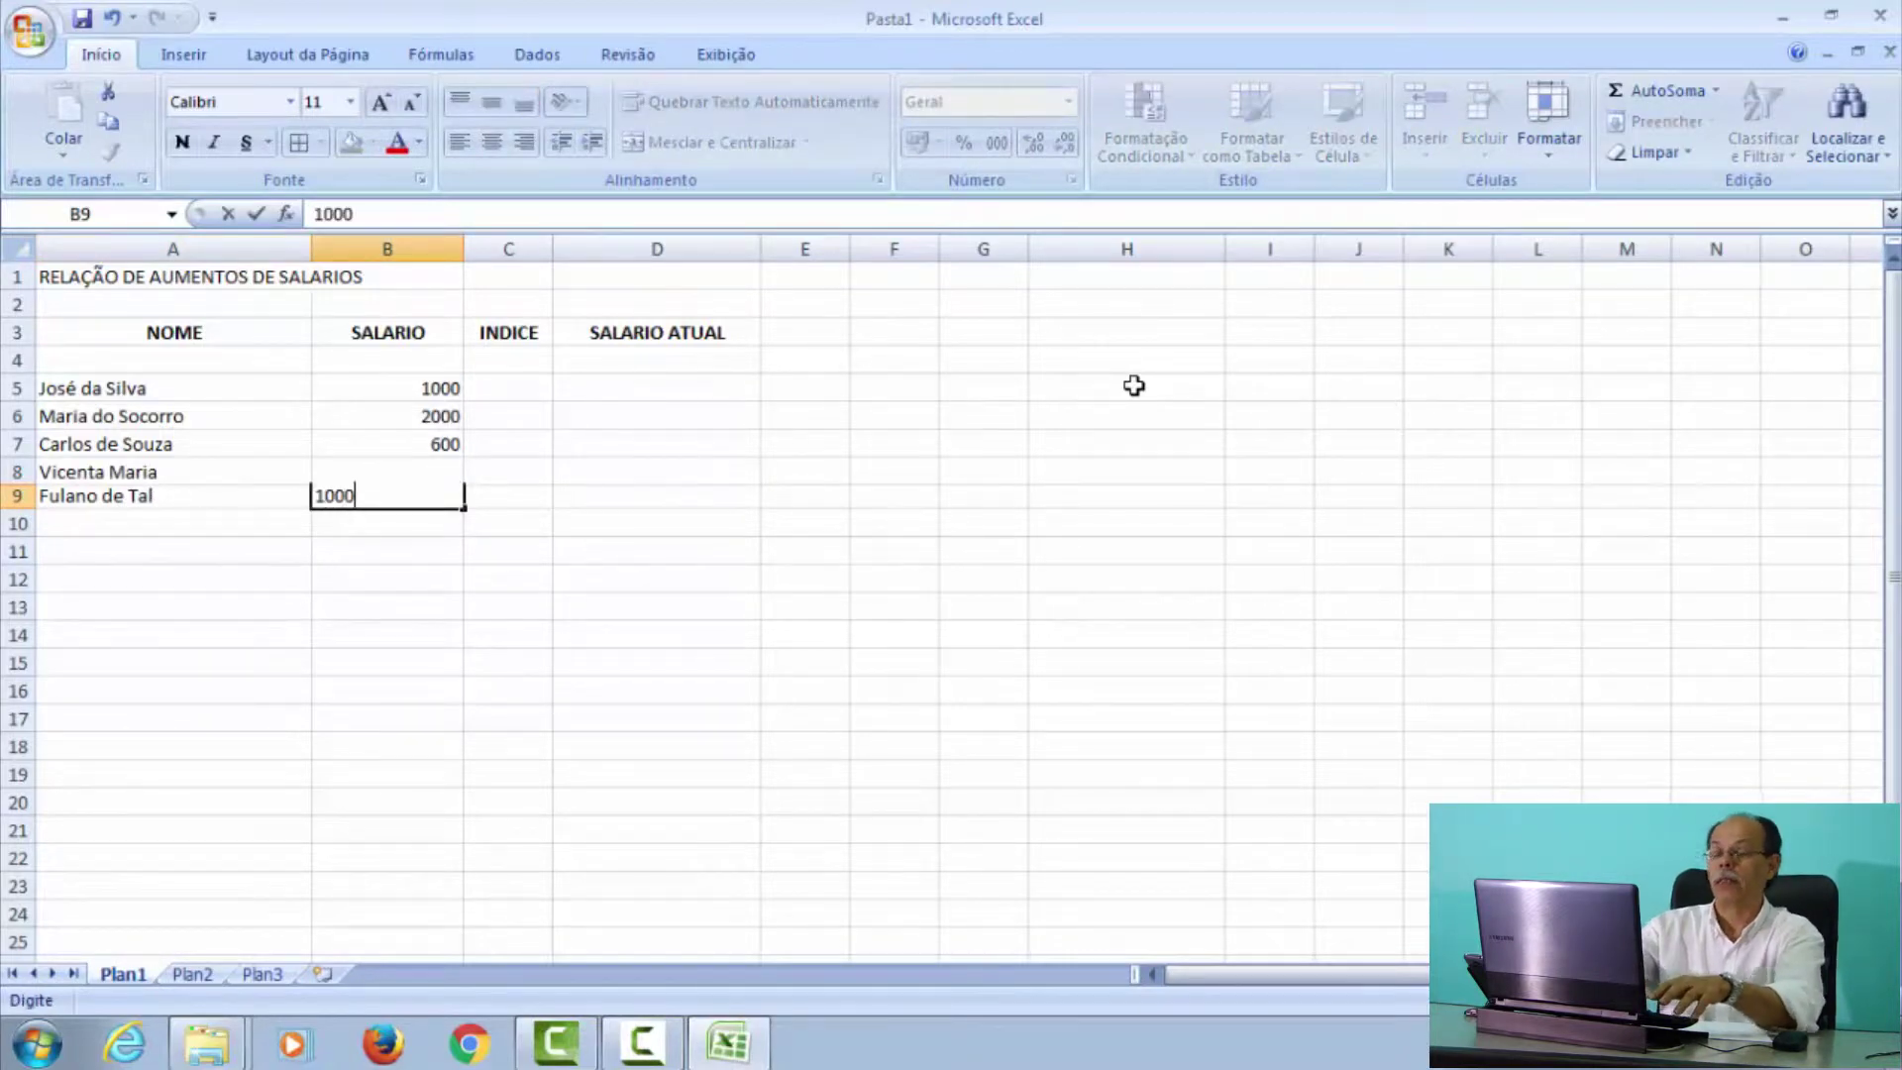
{"action": "key", "text": "Up"}
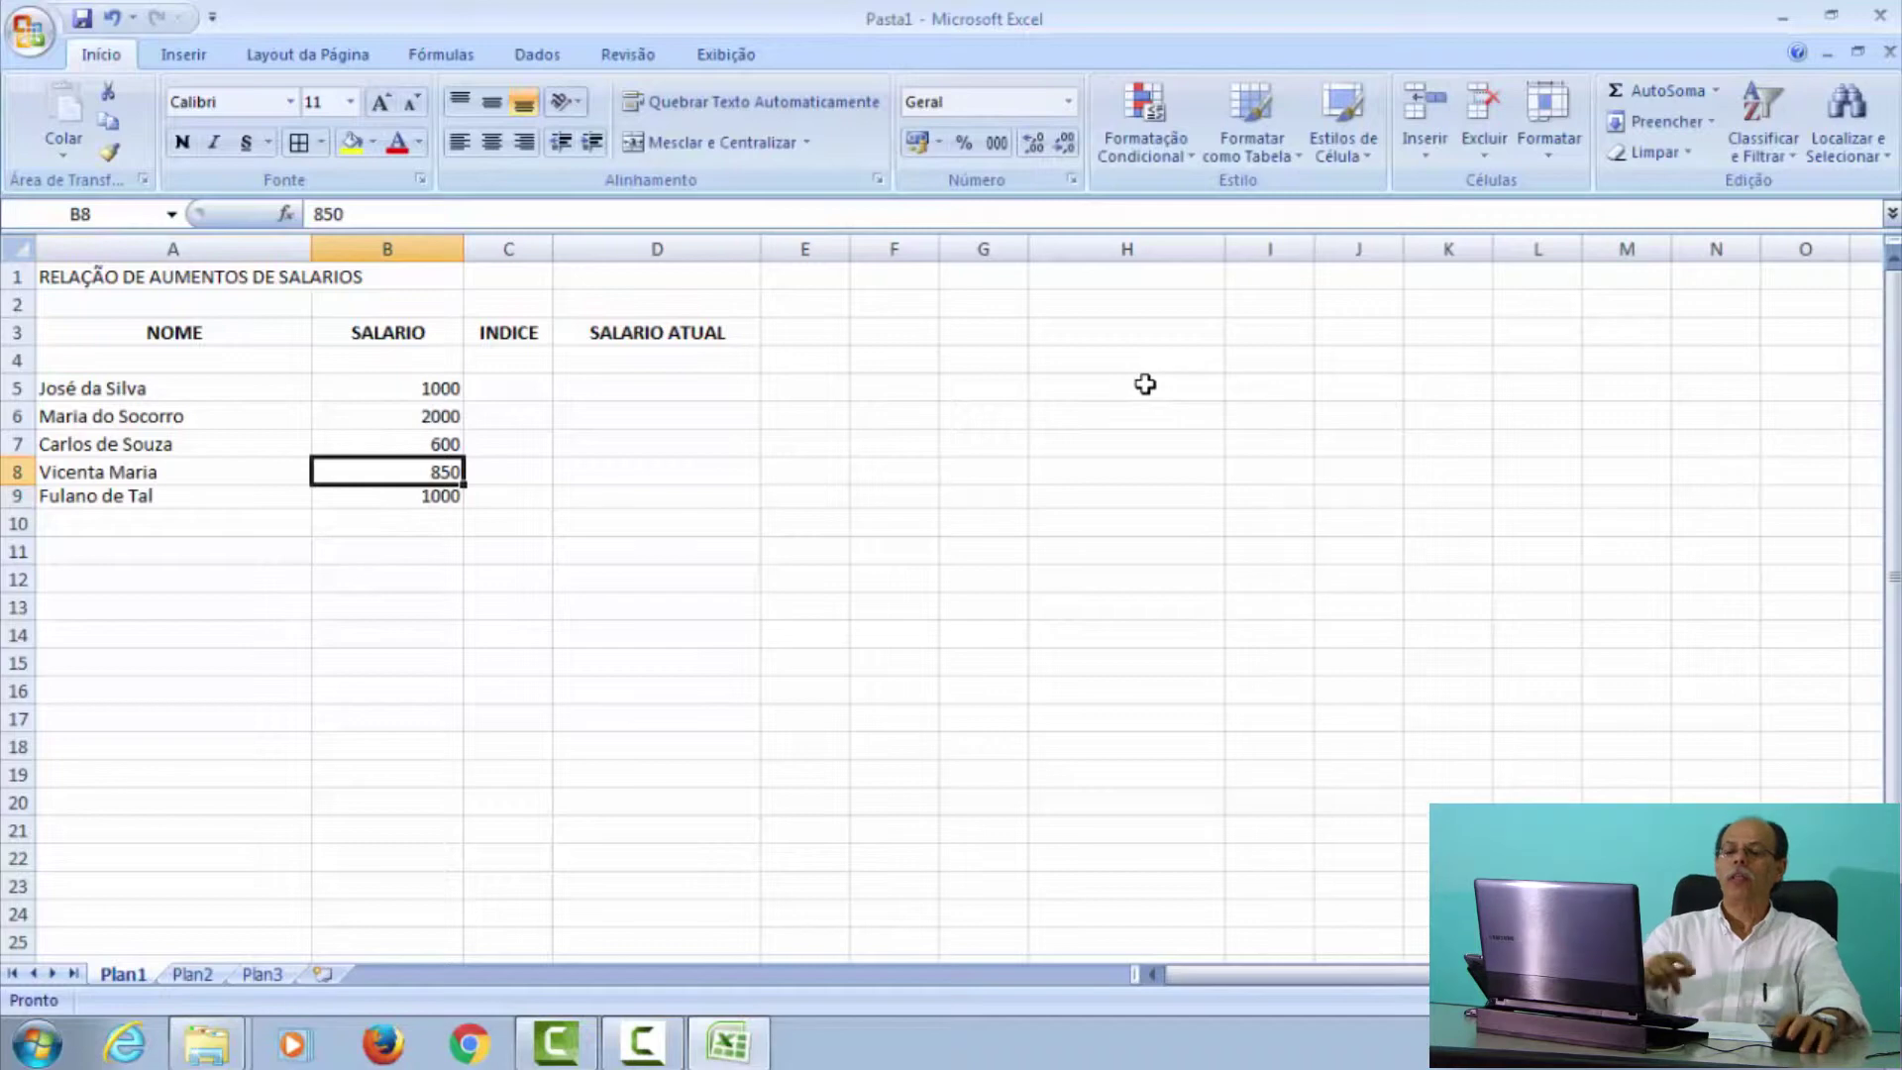
- Correct the employee's first name in cell A8 so that its last letter is "e"
{"action": "left_click", "coordinate": [144, 472]}
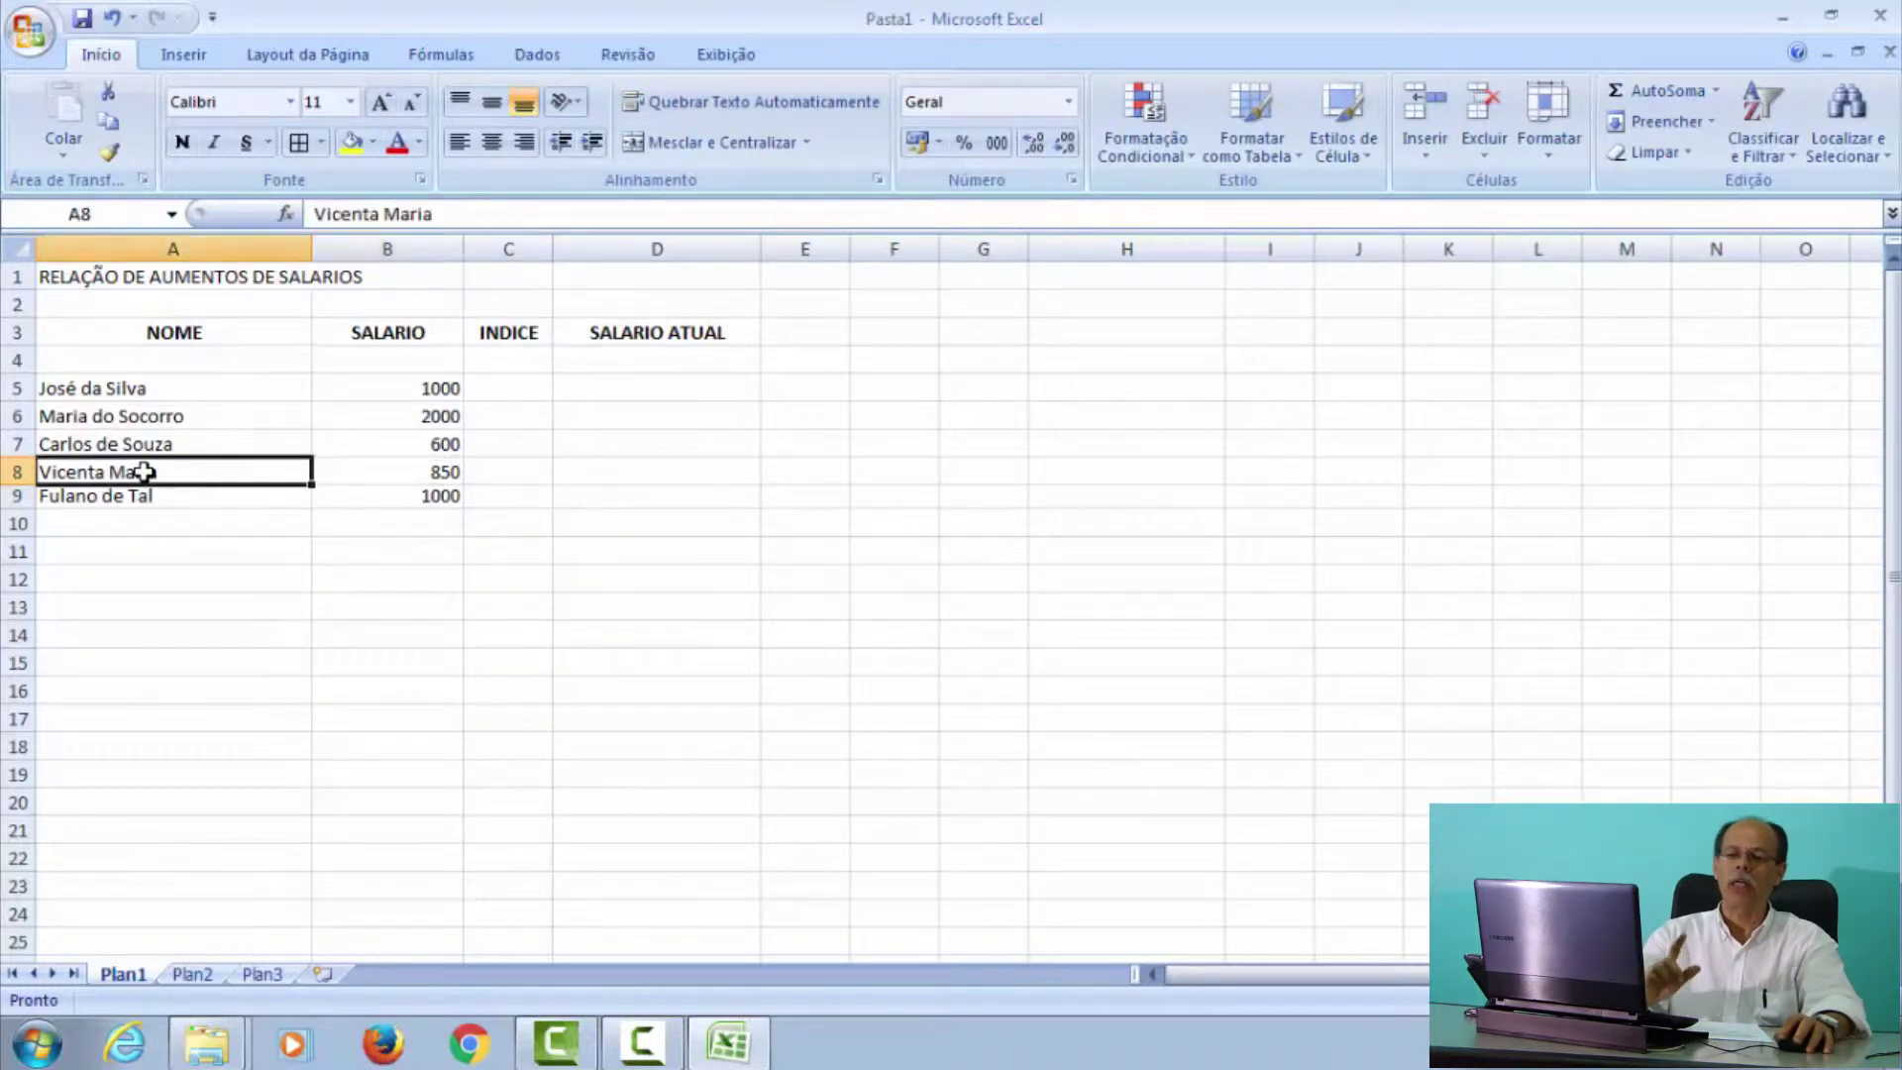
{"action": "left_click", "coordinate": [452, 212]}
{"action": "key", "text": "Left"}
{"action": "key", "text": "Left"}
{"action": "key", "text": "Left"}
{"action": "key", "text": "Left"}
{"action": "key", "text": "Left"}
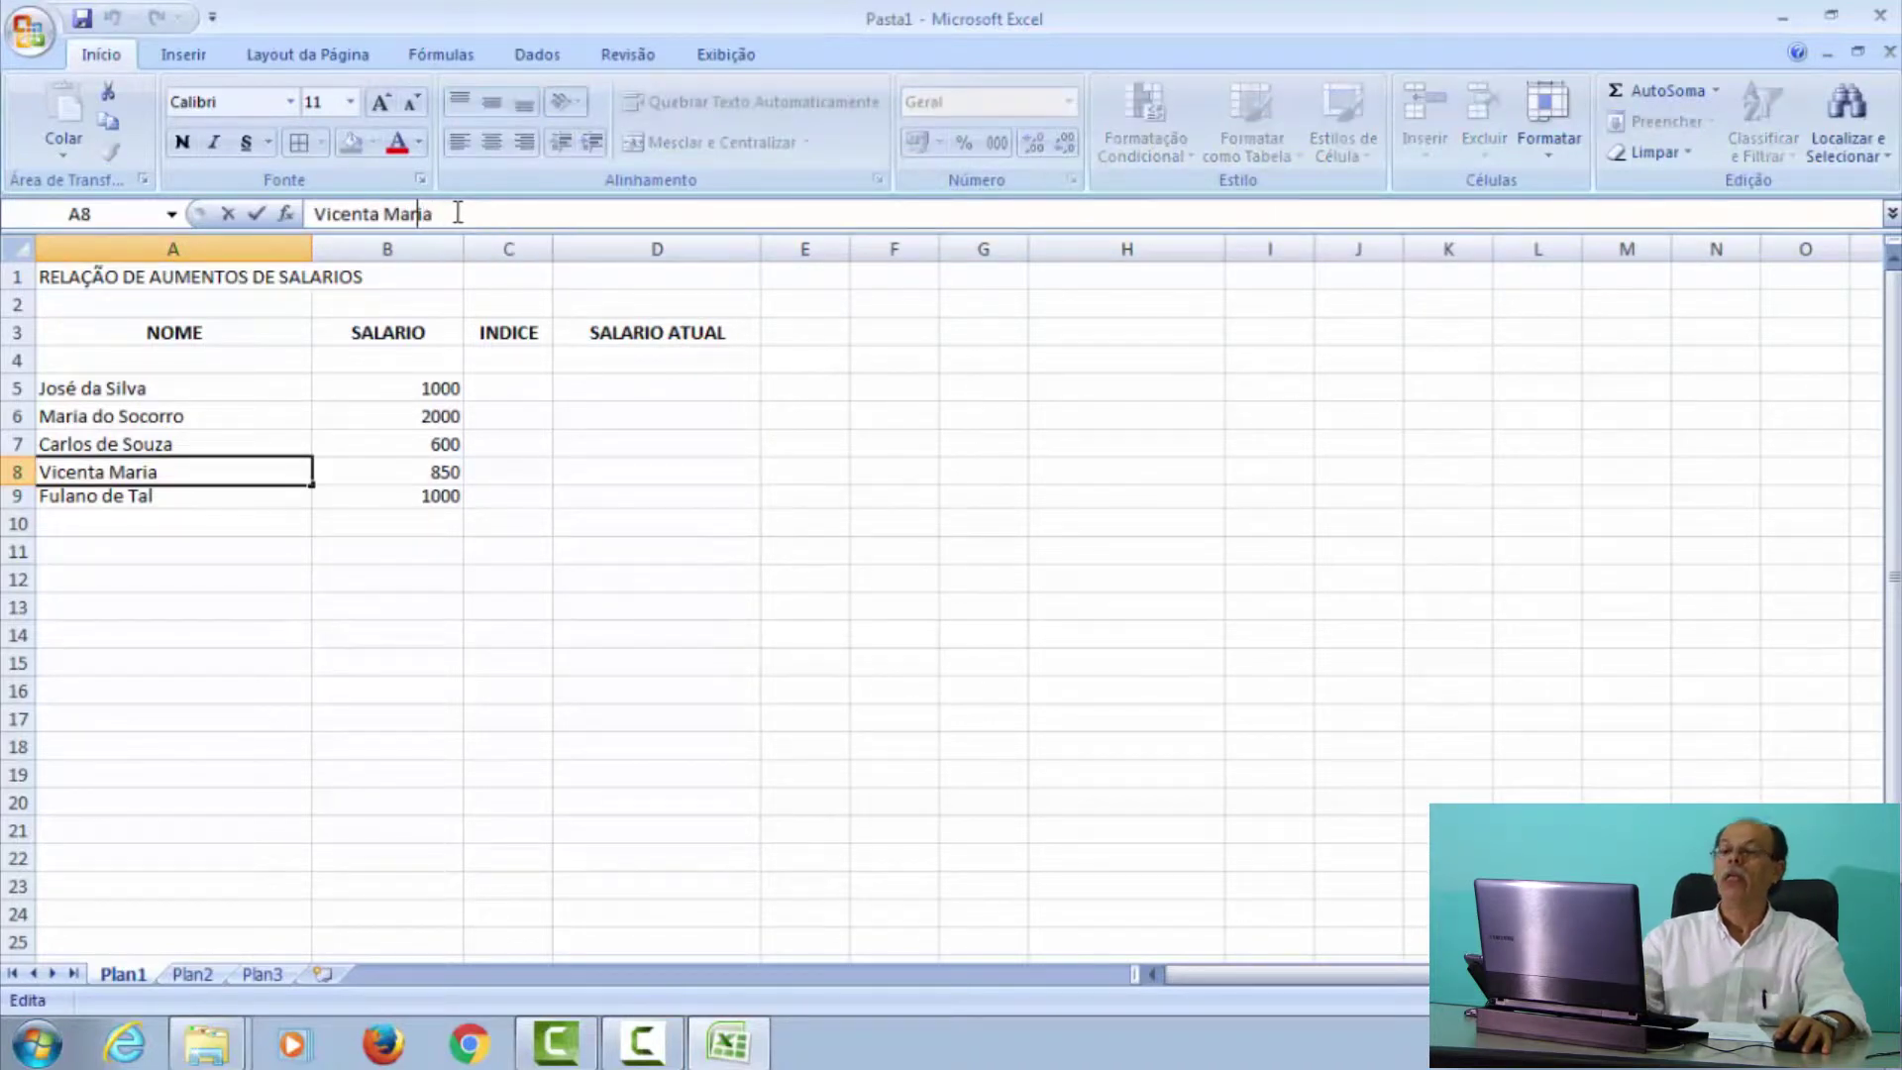
{"action": "key", "text": "BackSpace"}
{"action": "type", "text": "e"}
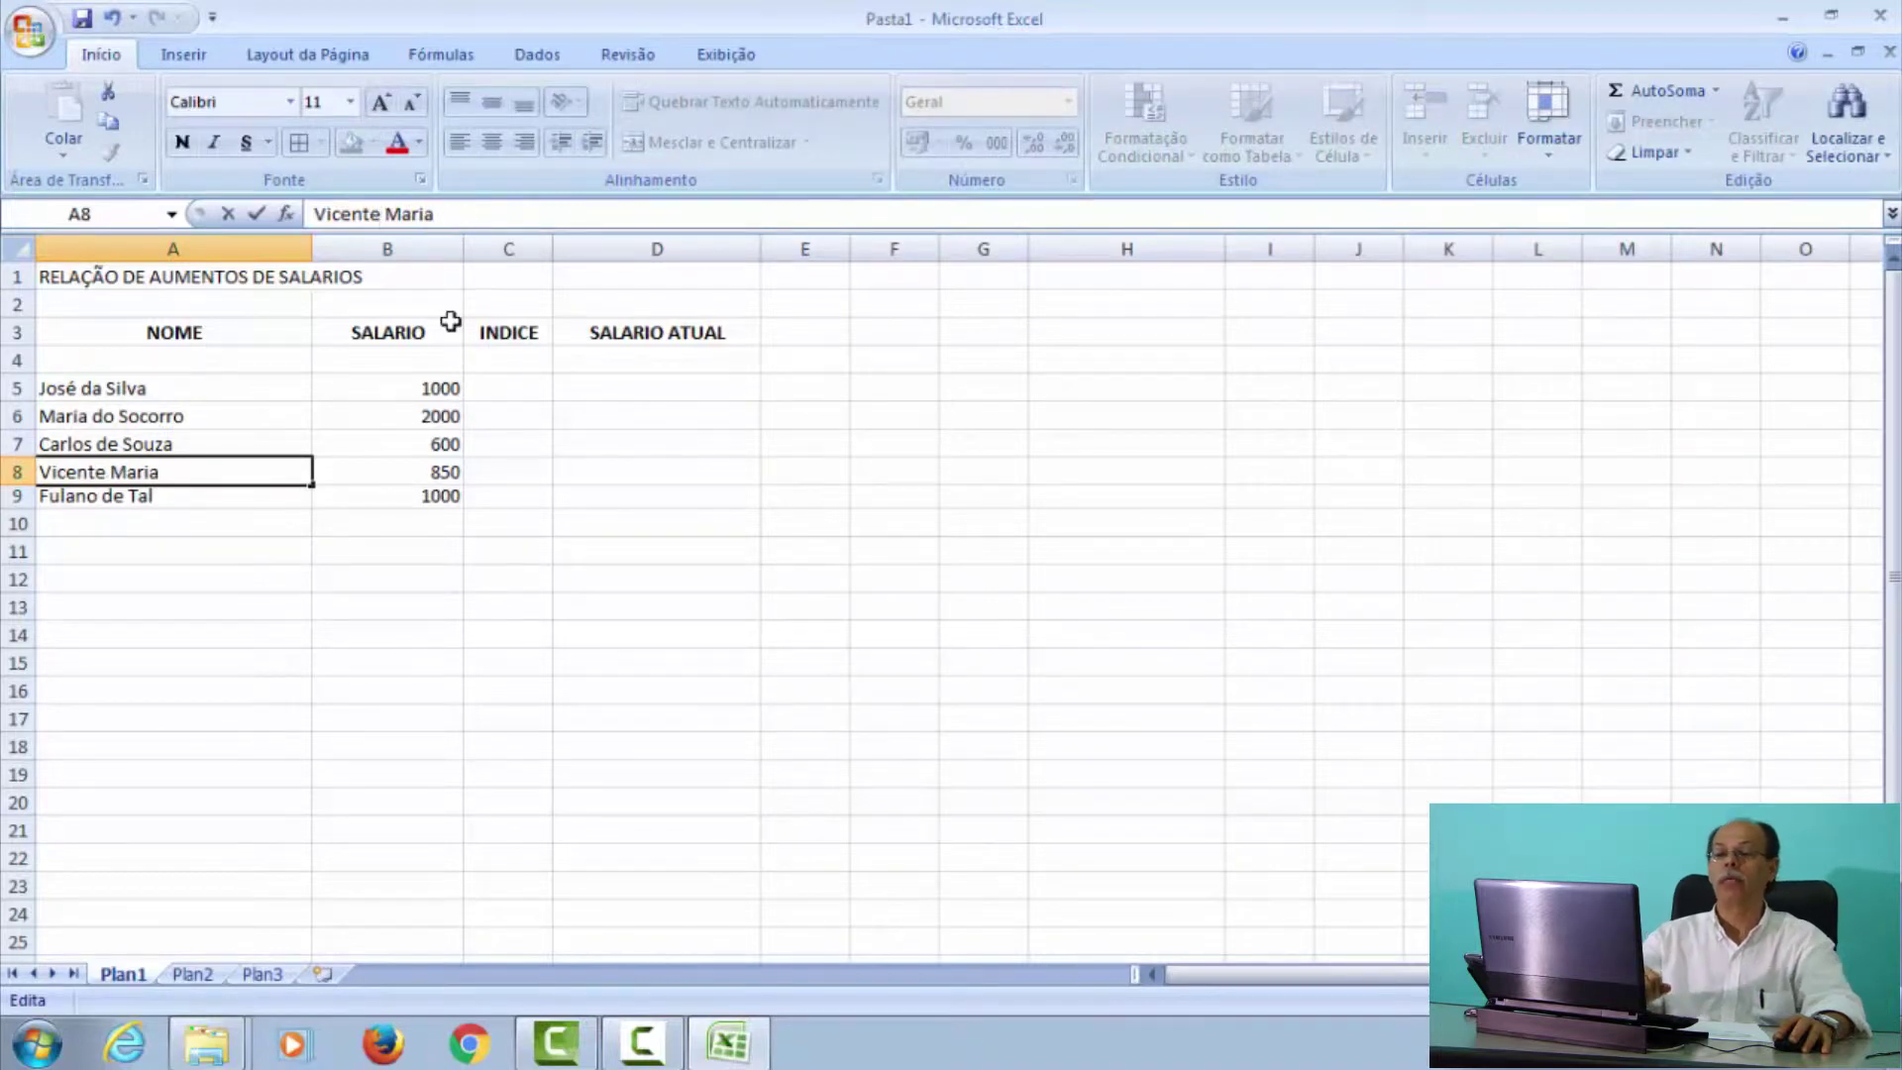
{"action": "key", "text": "Return"}
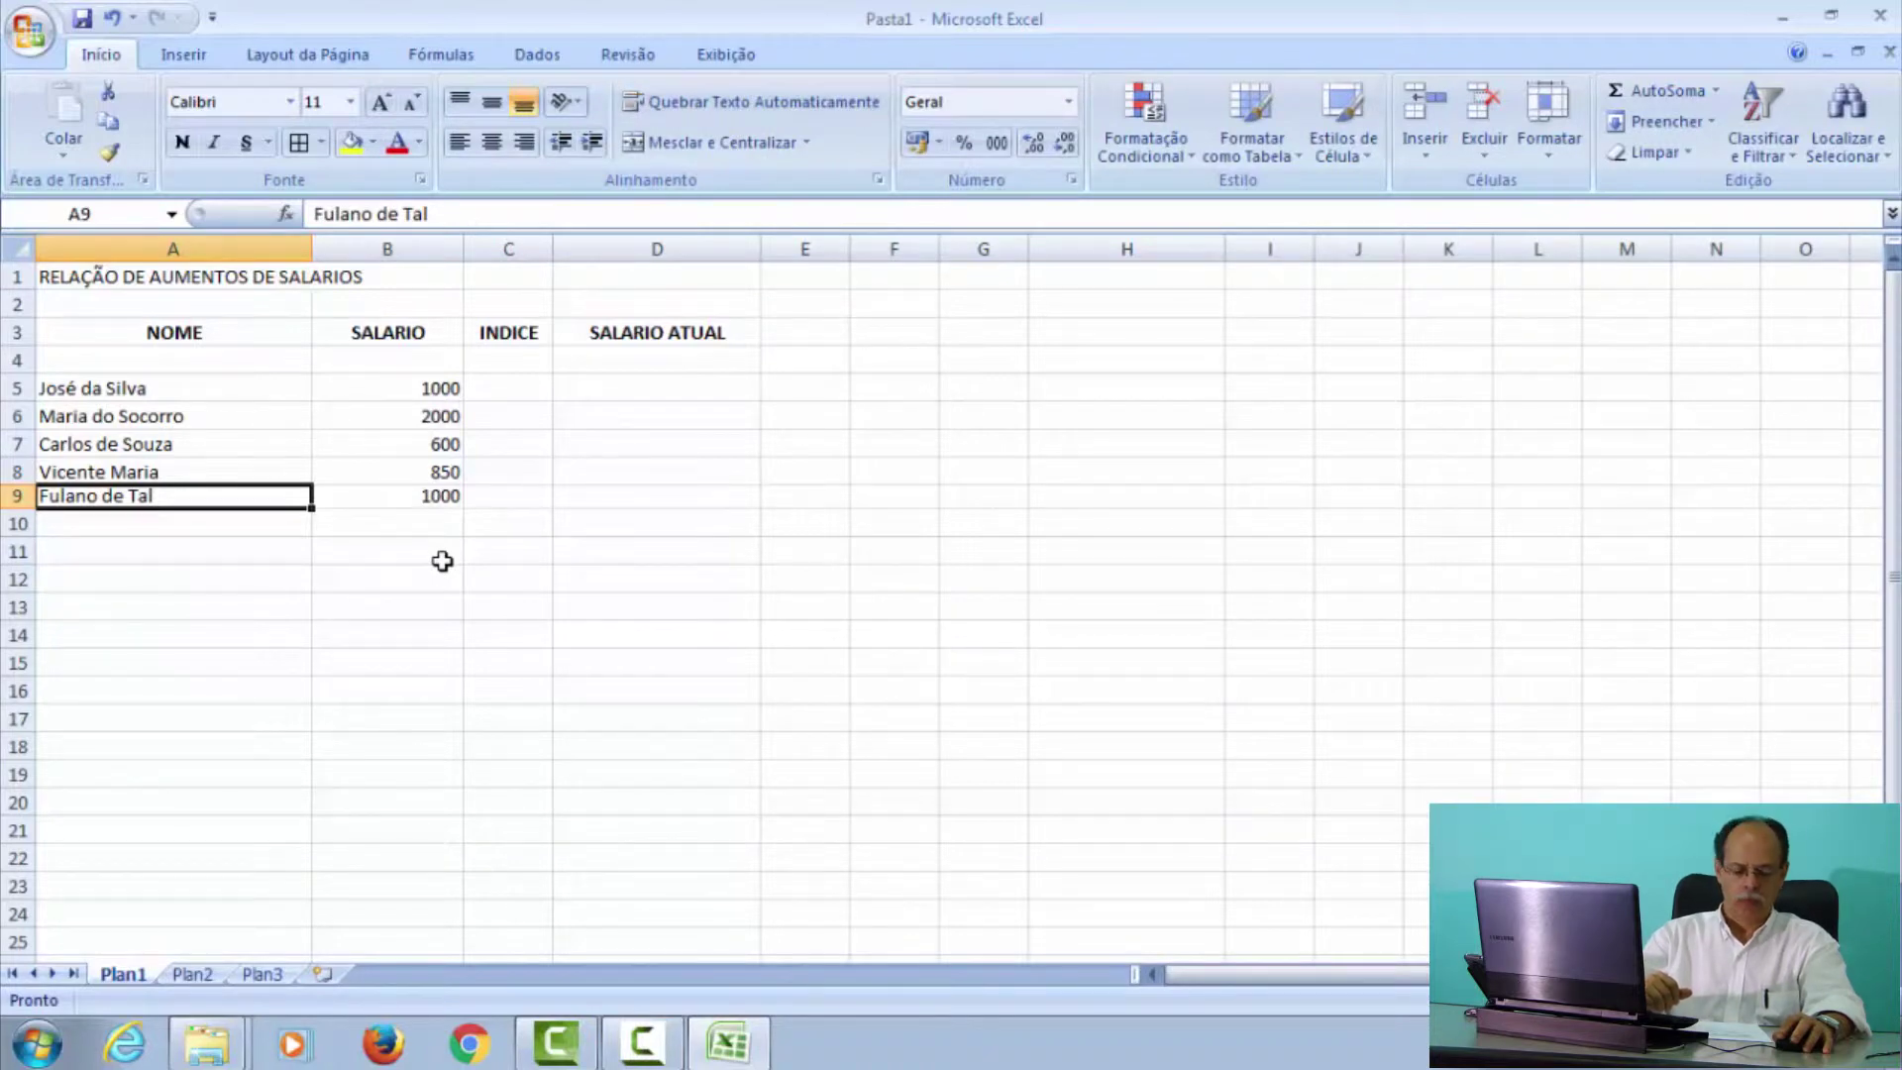
- Enter the label "Valor total" in cell A11 below the employee list
{"action": "left_click", "coordinate": [208, 550]}
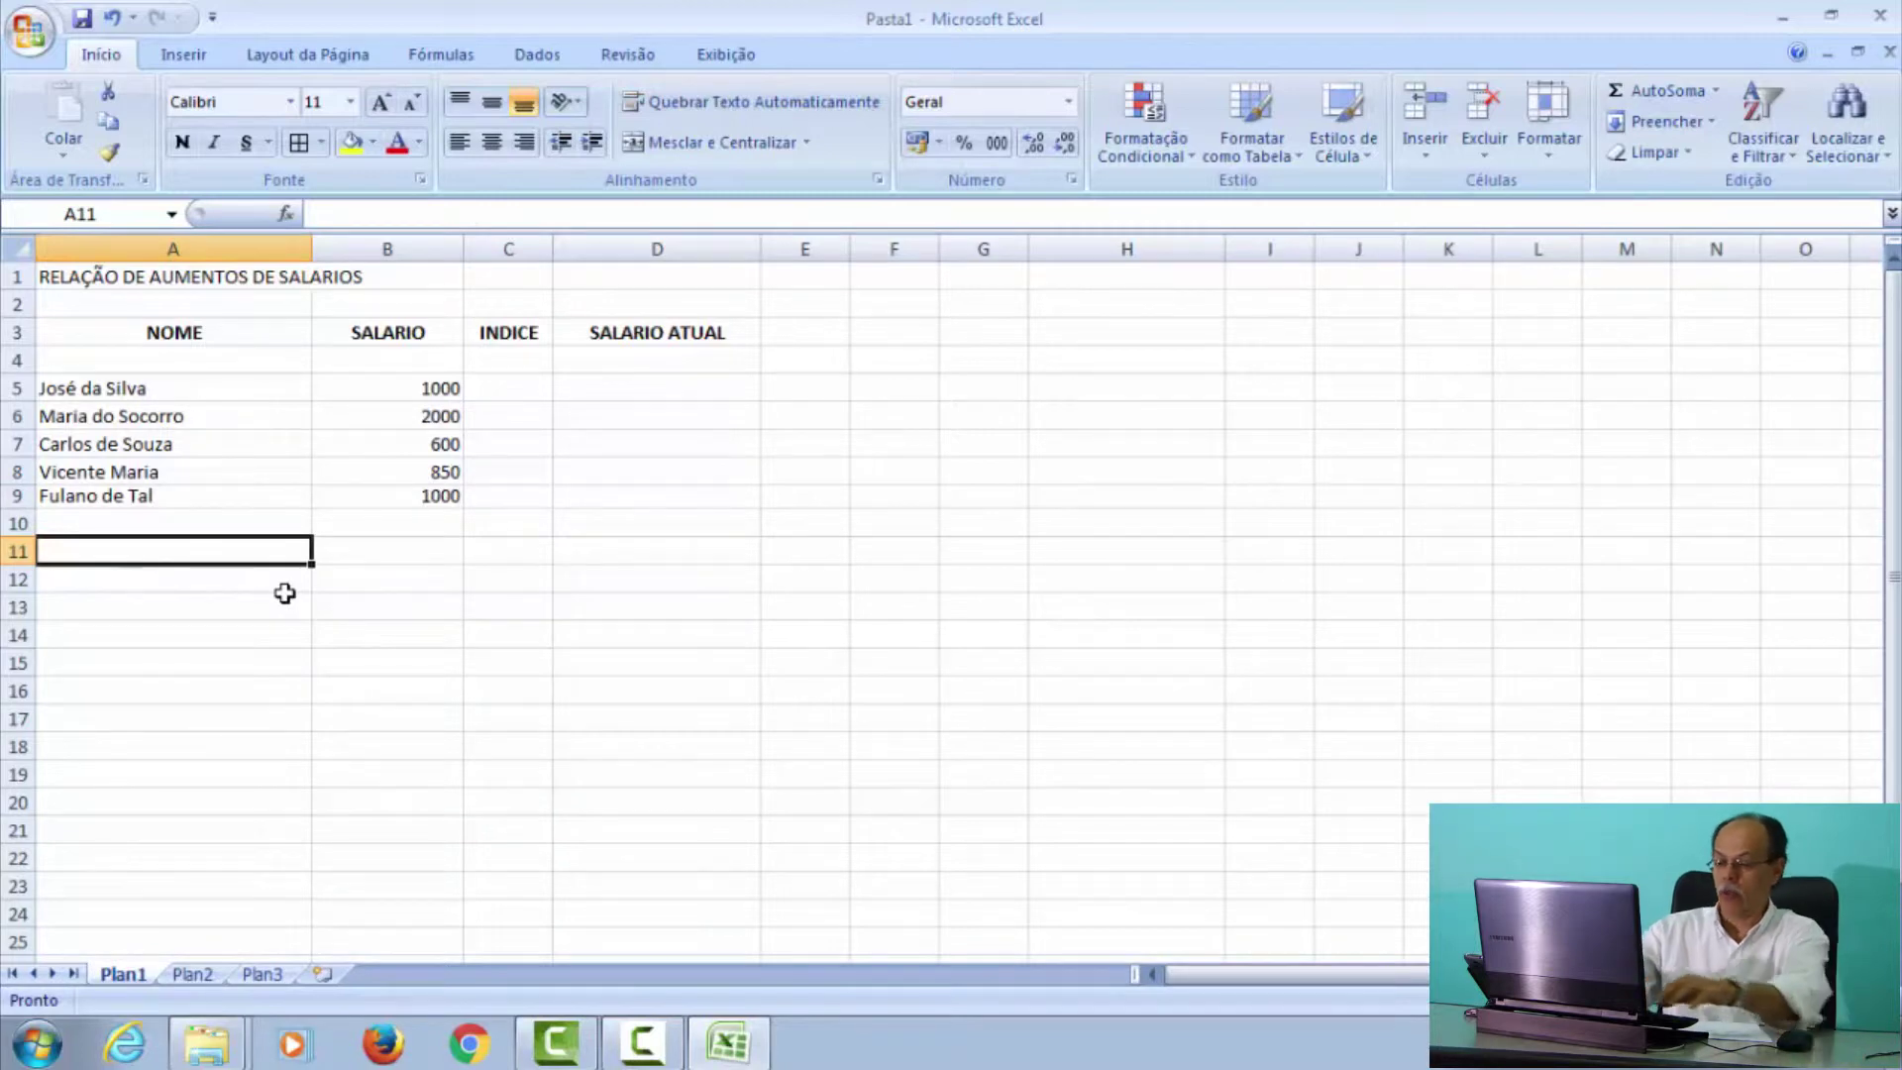
{"action": "type", "text": "Valor total"}
{"action": "key", "text": "Return"}
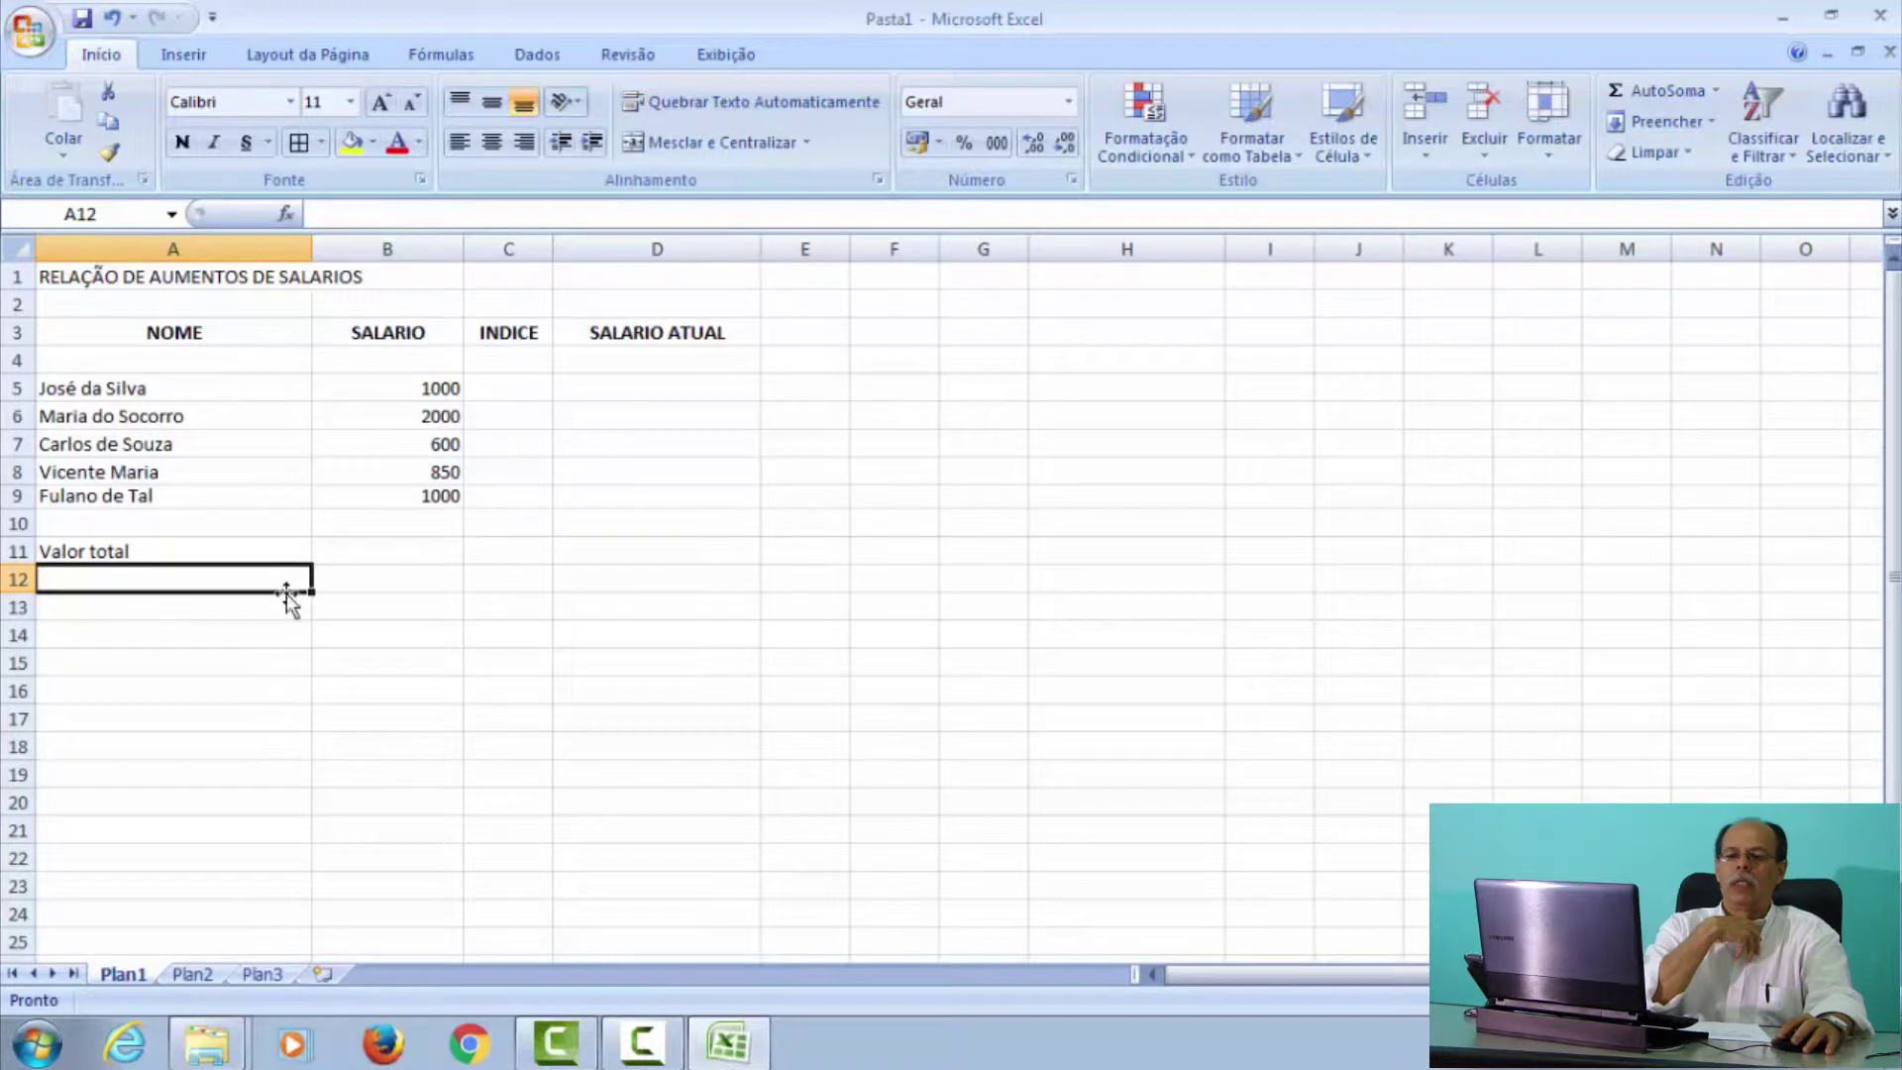
- Try to total the salaries in cell B11 with the formula =B5:B9
{"action": "left_click", "coordinate": [382, 552]}
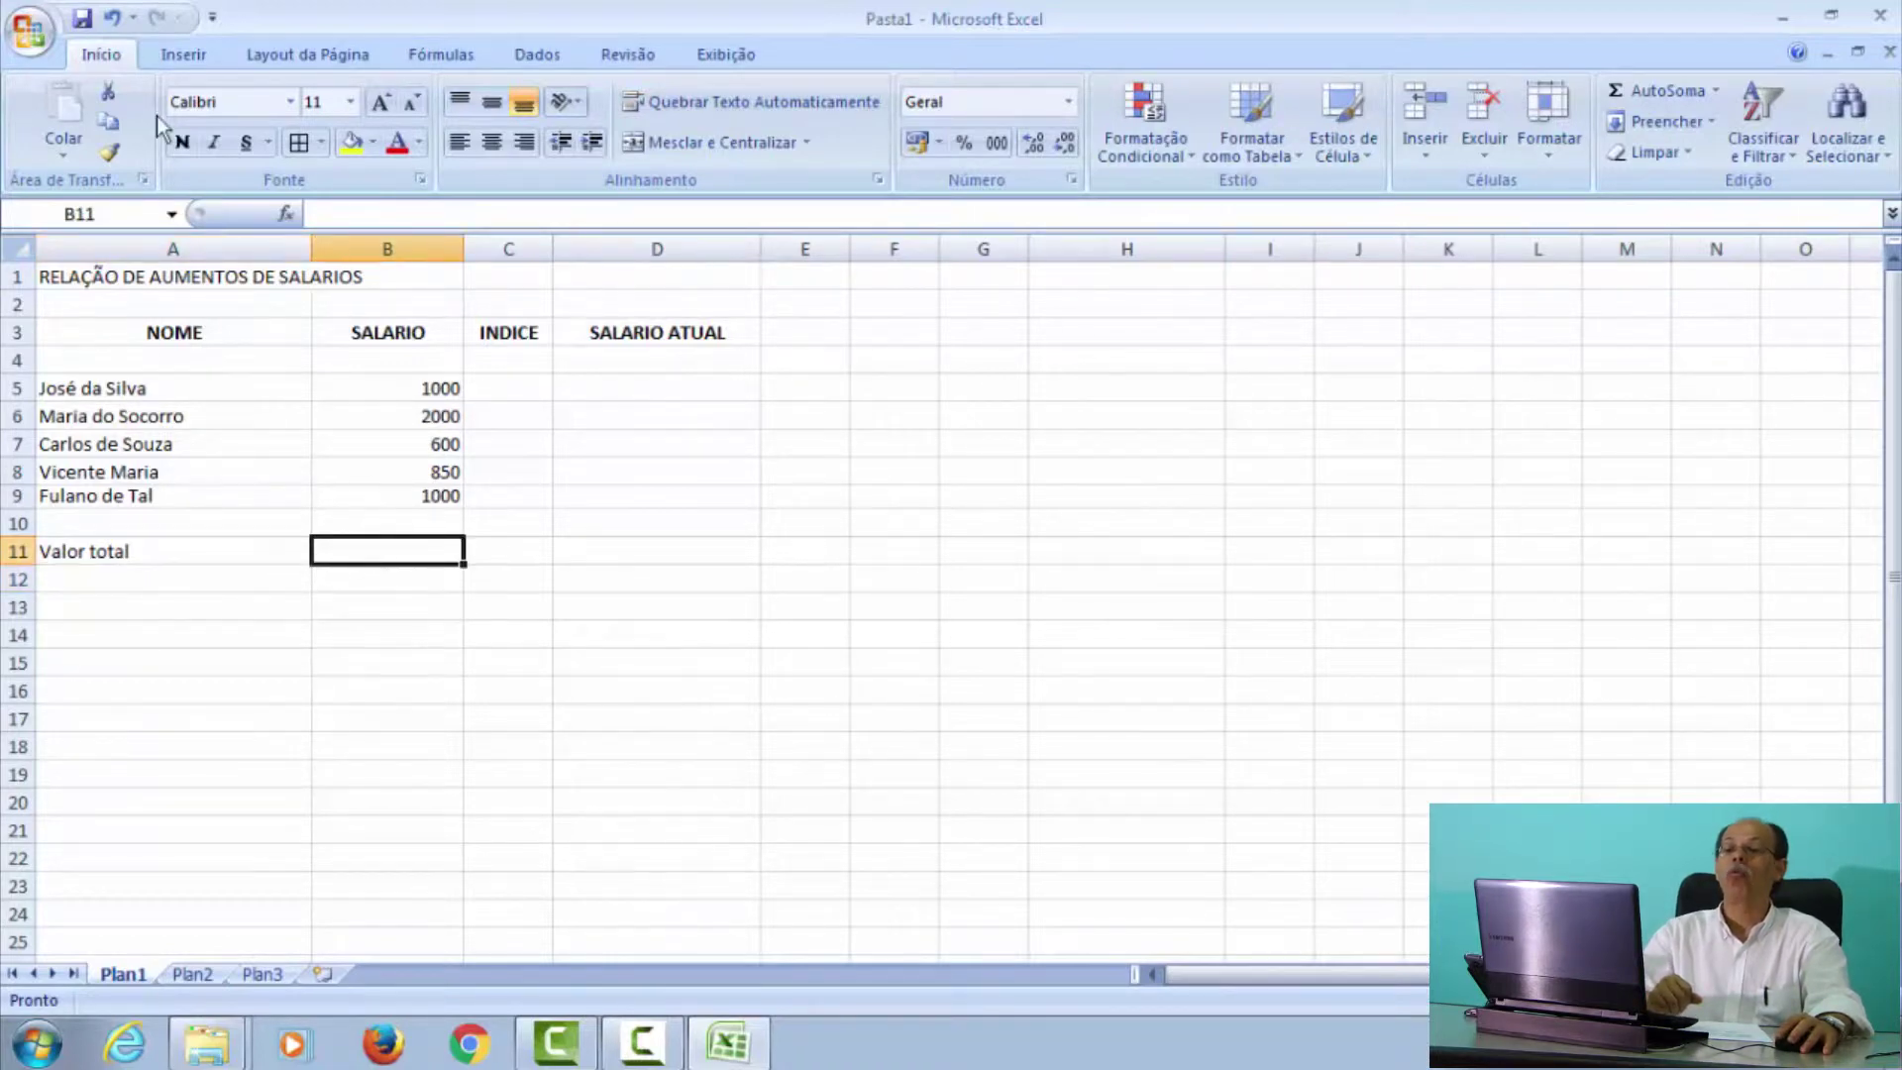
{"action": "type", "text": "=B5:B9"}
{"action": "key", "text": "ctrl+Return"}
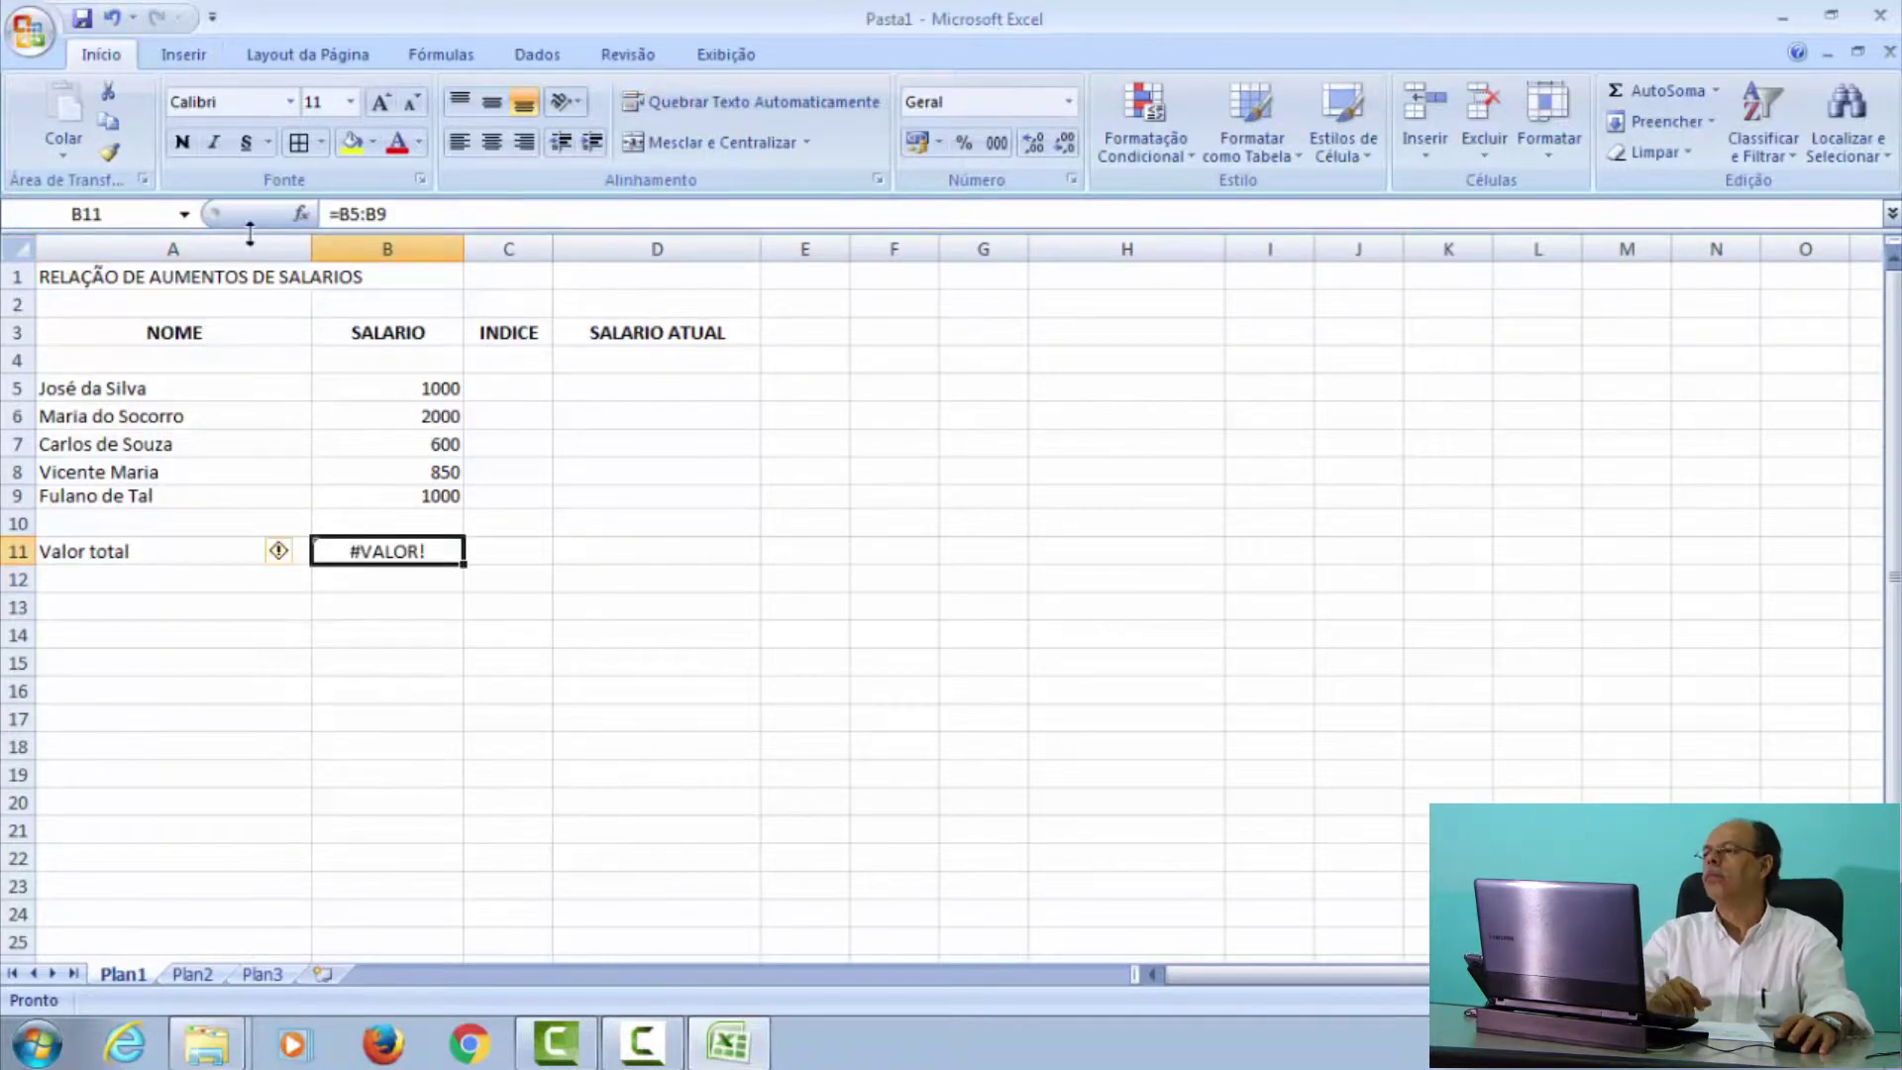
- Total the salaries B5:B9 in cell B11 with the AutoSum function
{"action": "left_click", "coordinate": [1633, 89]}
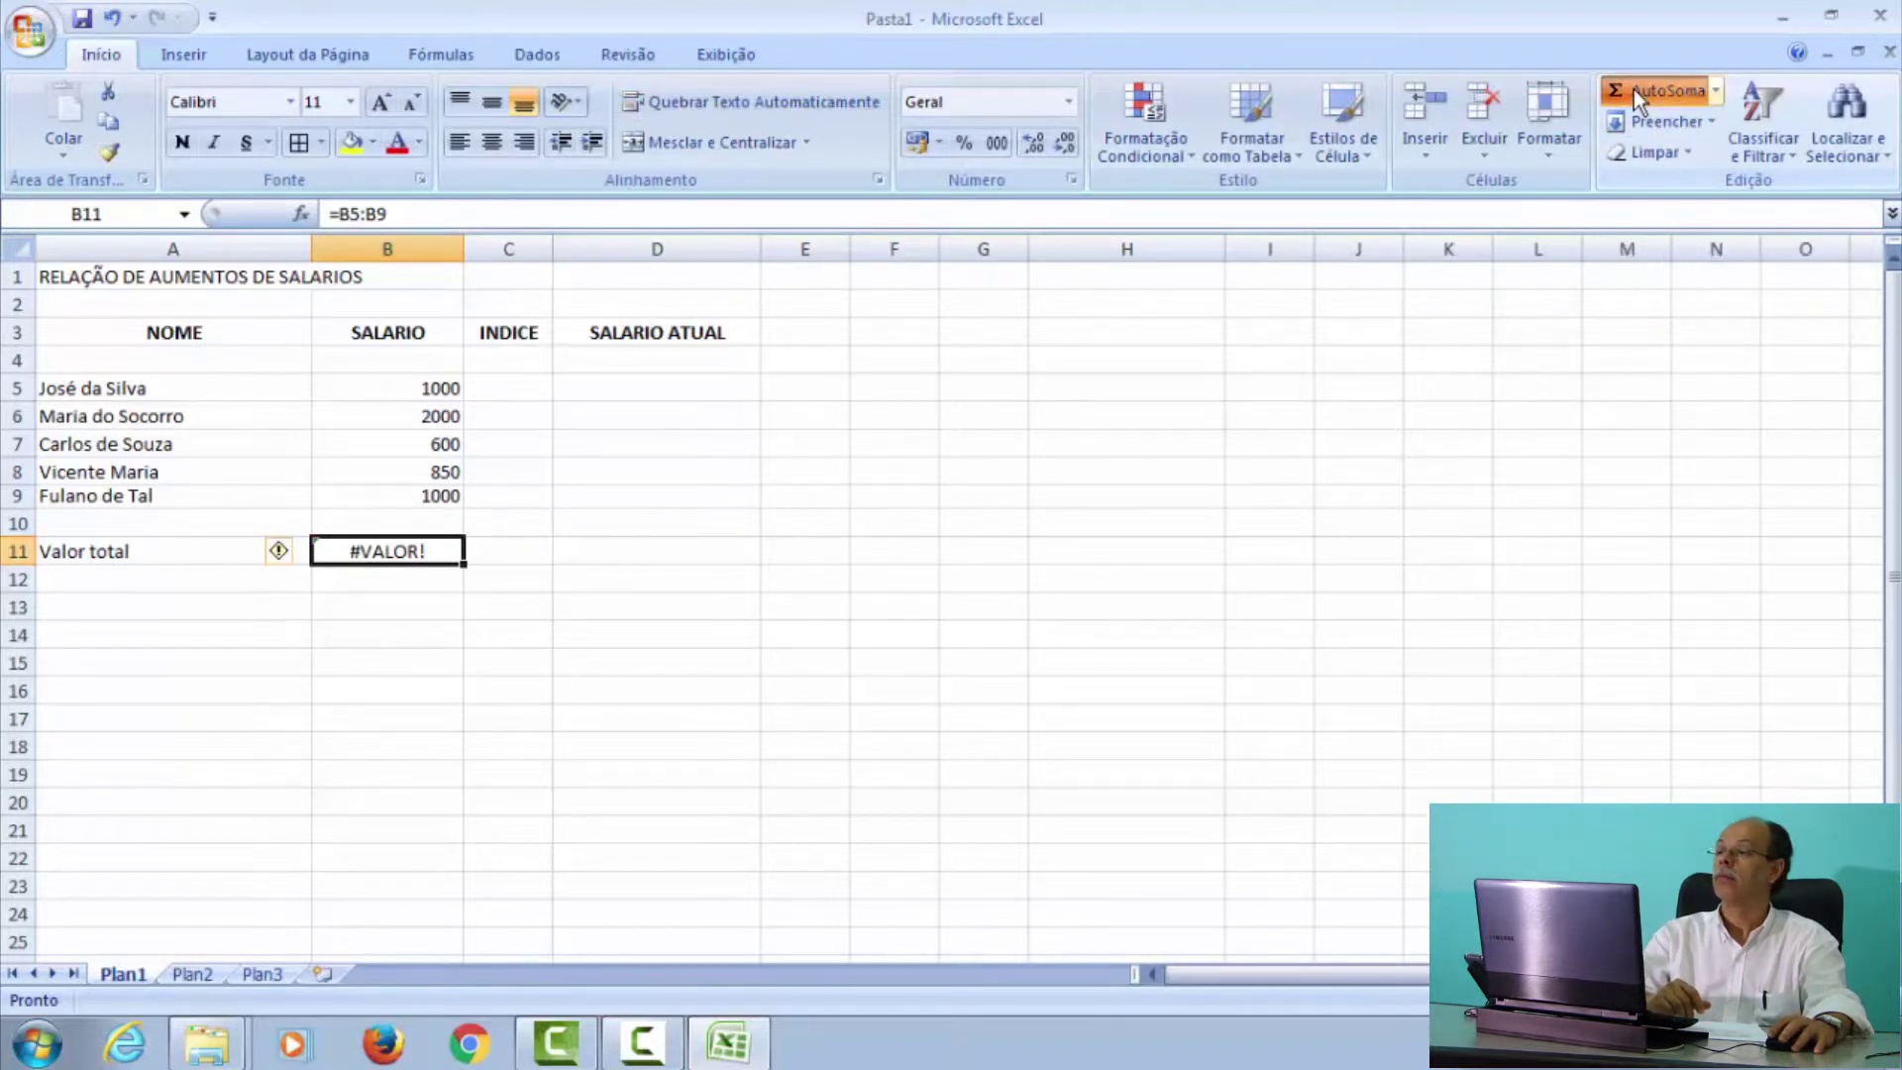
{"action": "left_click", "coordinate": [563, 442]}
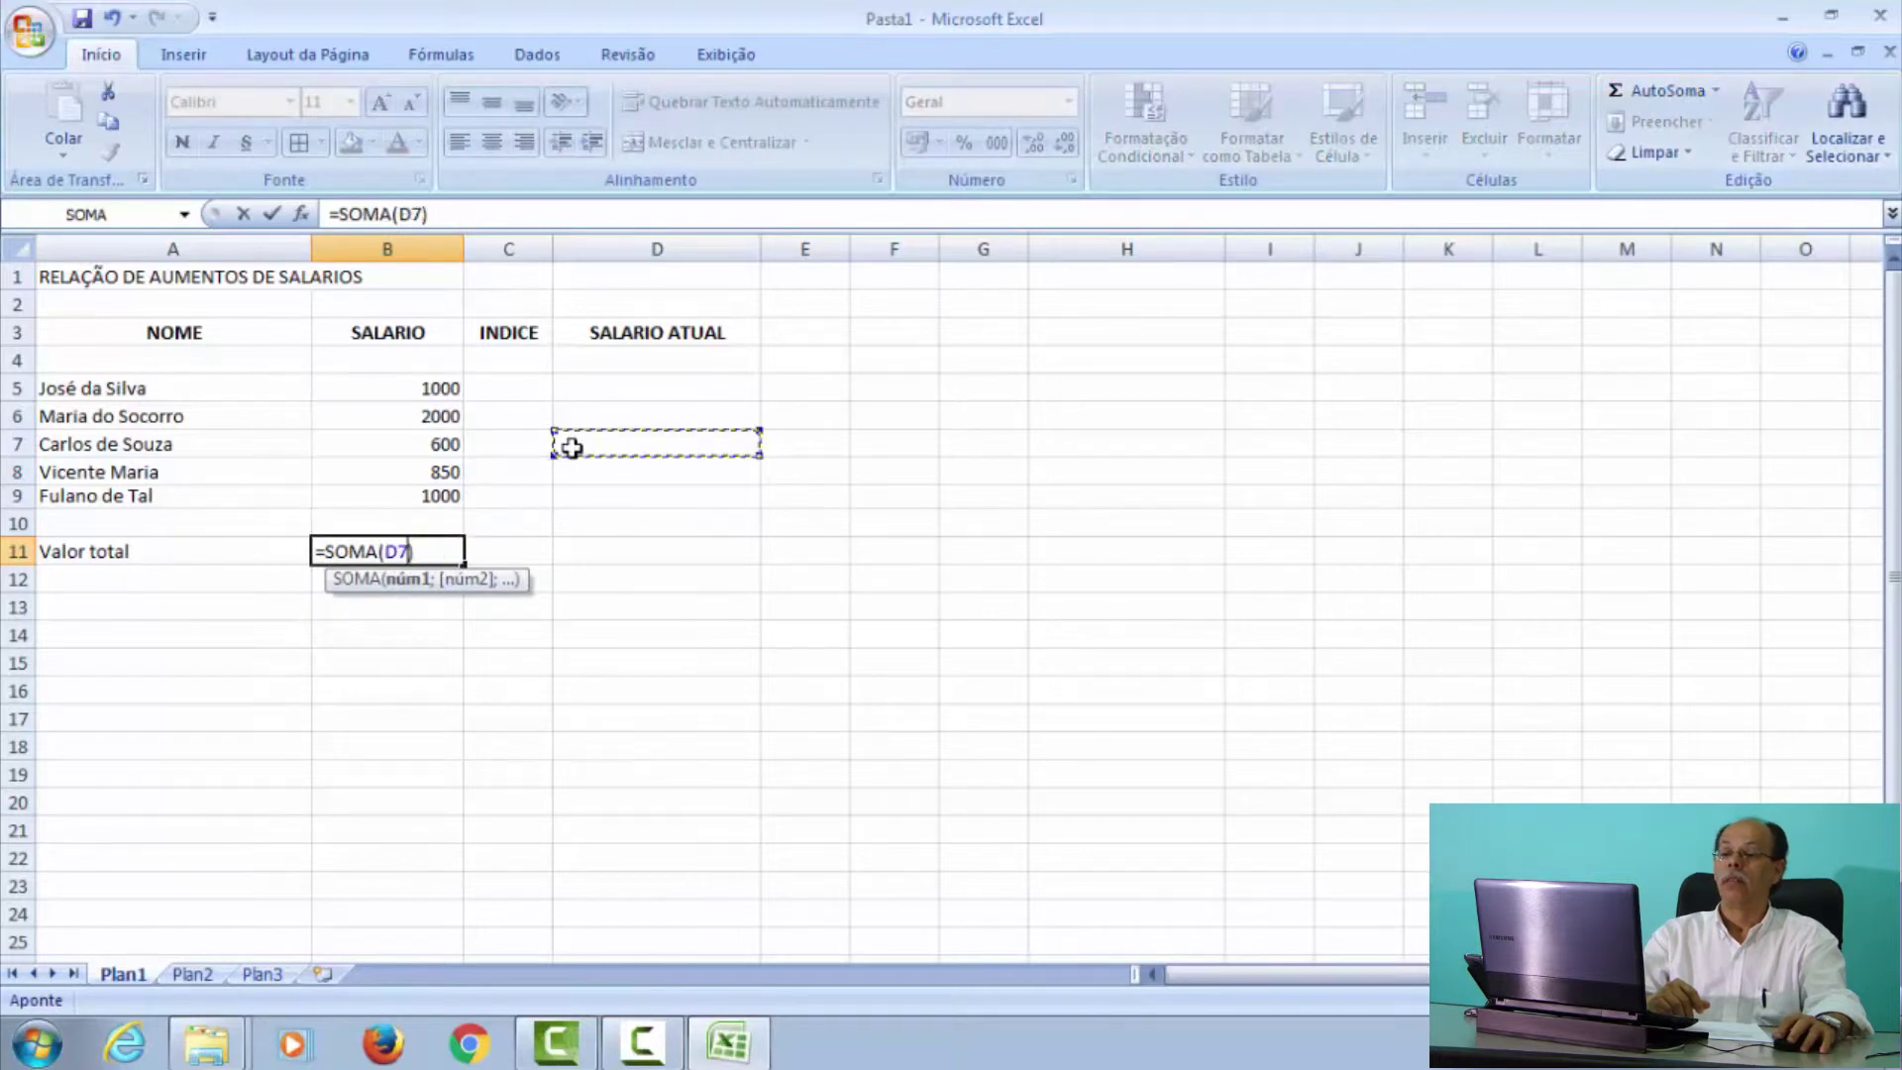
{"action": "left_click_drag", "start_coordinate": [416, 396], "coordinate": [437, 493]}
{"action": "key", "text": "Return"}
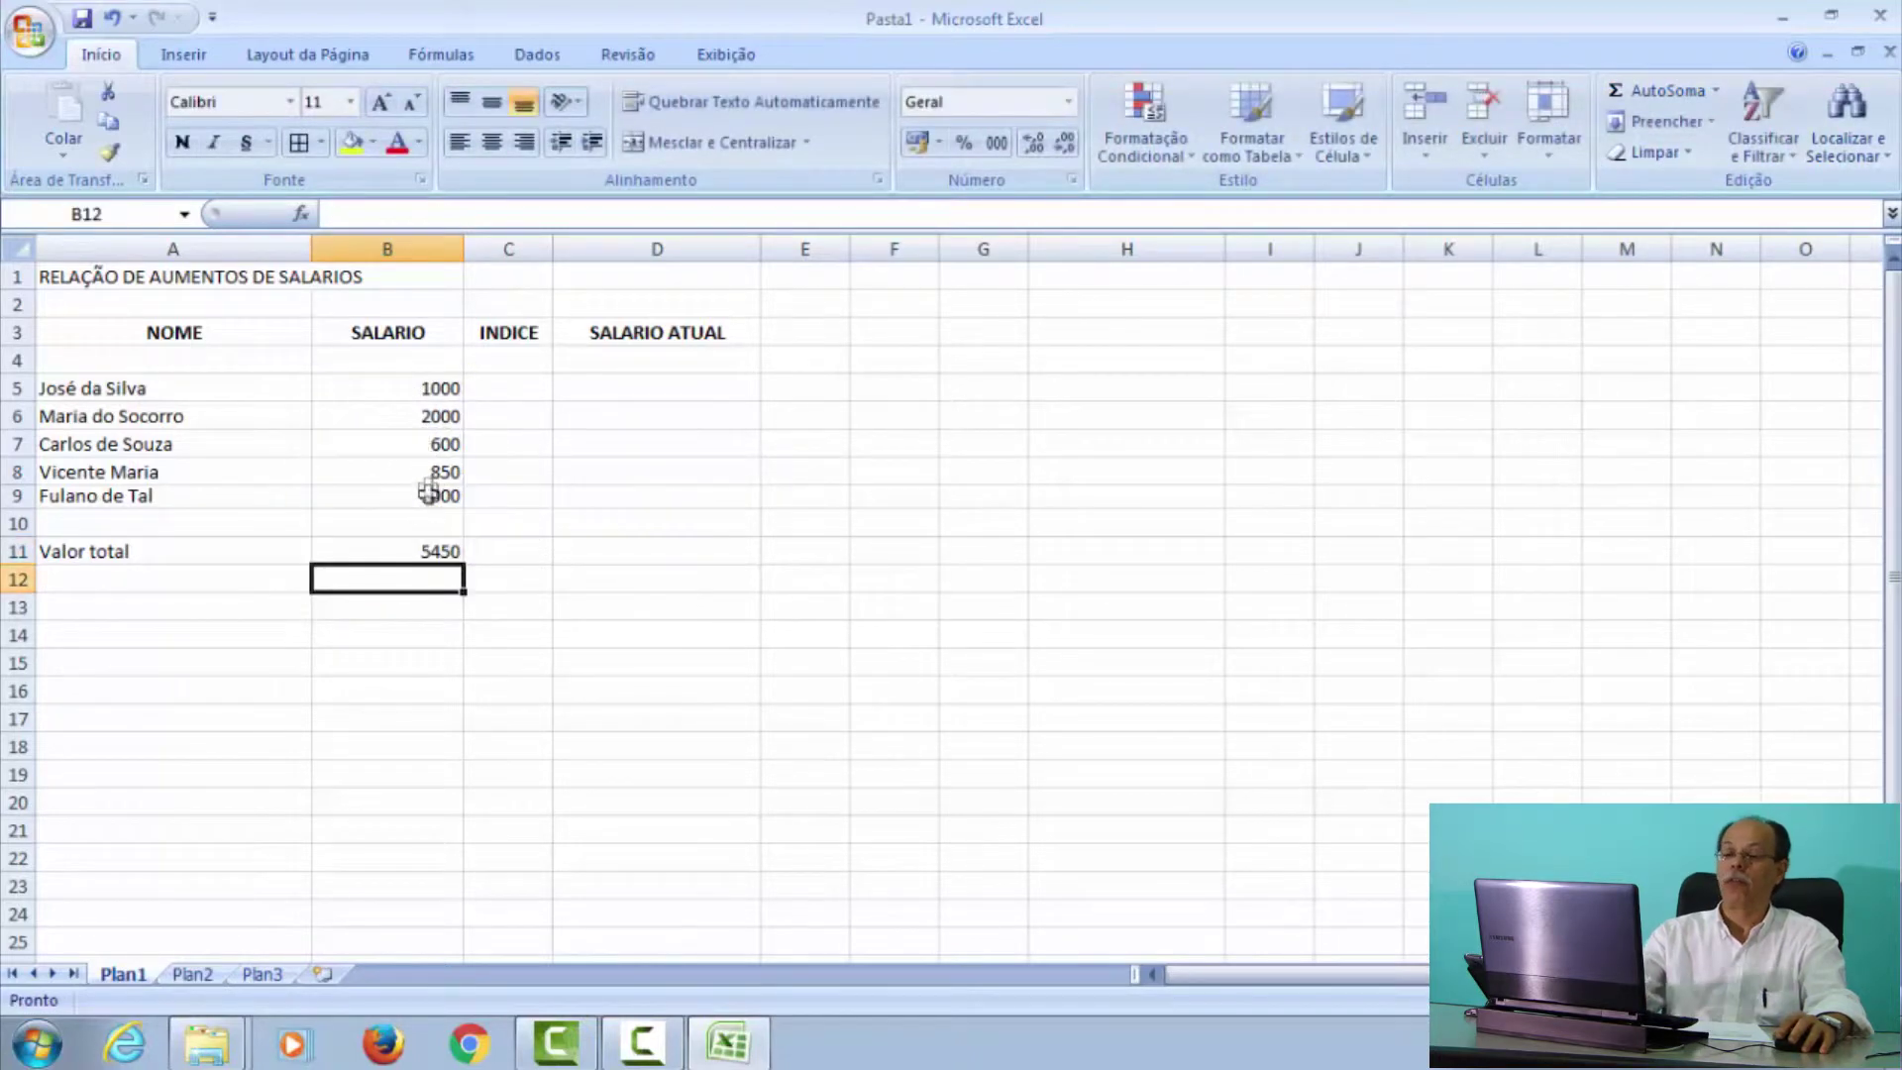
{"action": "left_click", "coordinate": [417, 551]}
{"action": "left_click", "coordinate": [422, 390]}
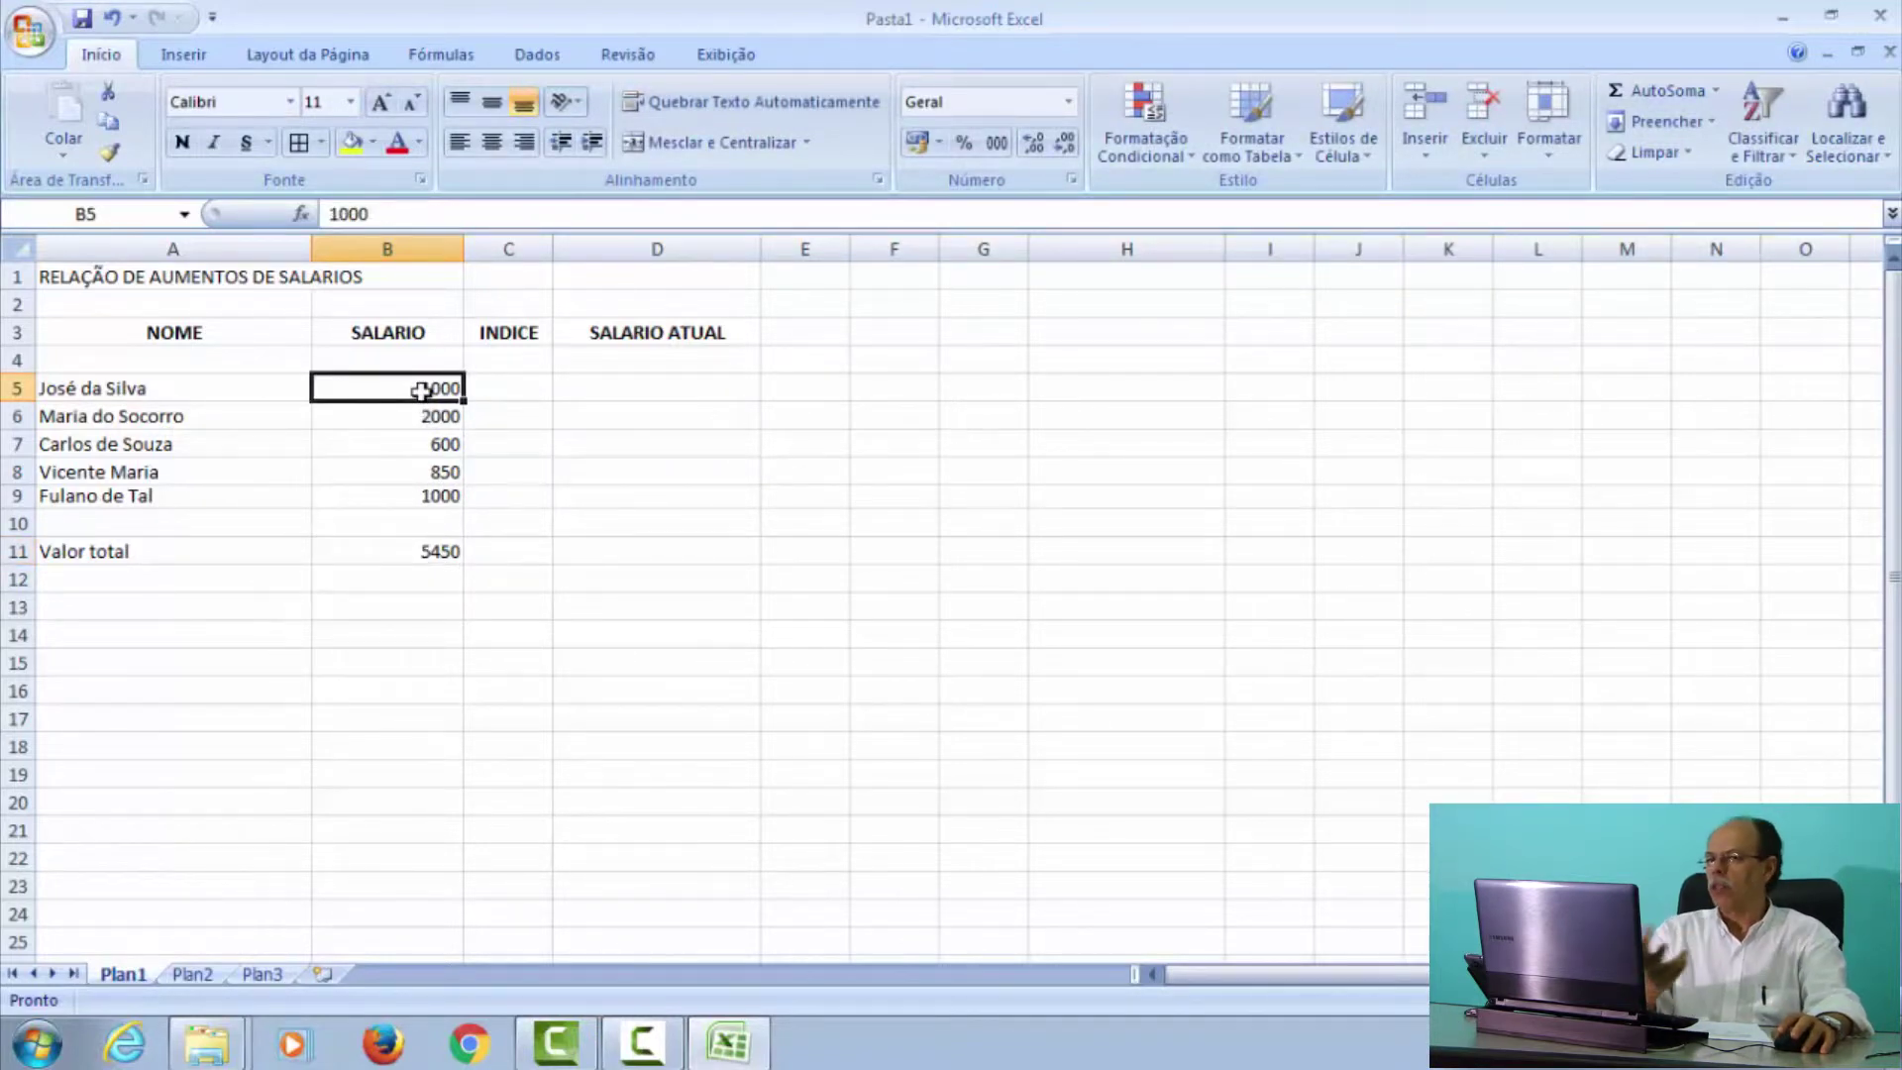
- Apply the thousands-separator number format to the whole SALARIO column and the percentage format to the whole INDICE column
{"action": "left_click", "coordinate": [407, 246]}
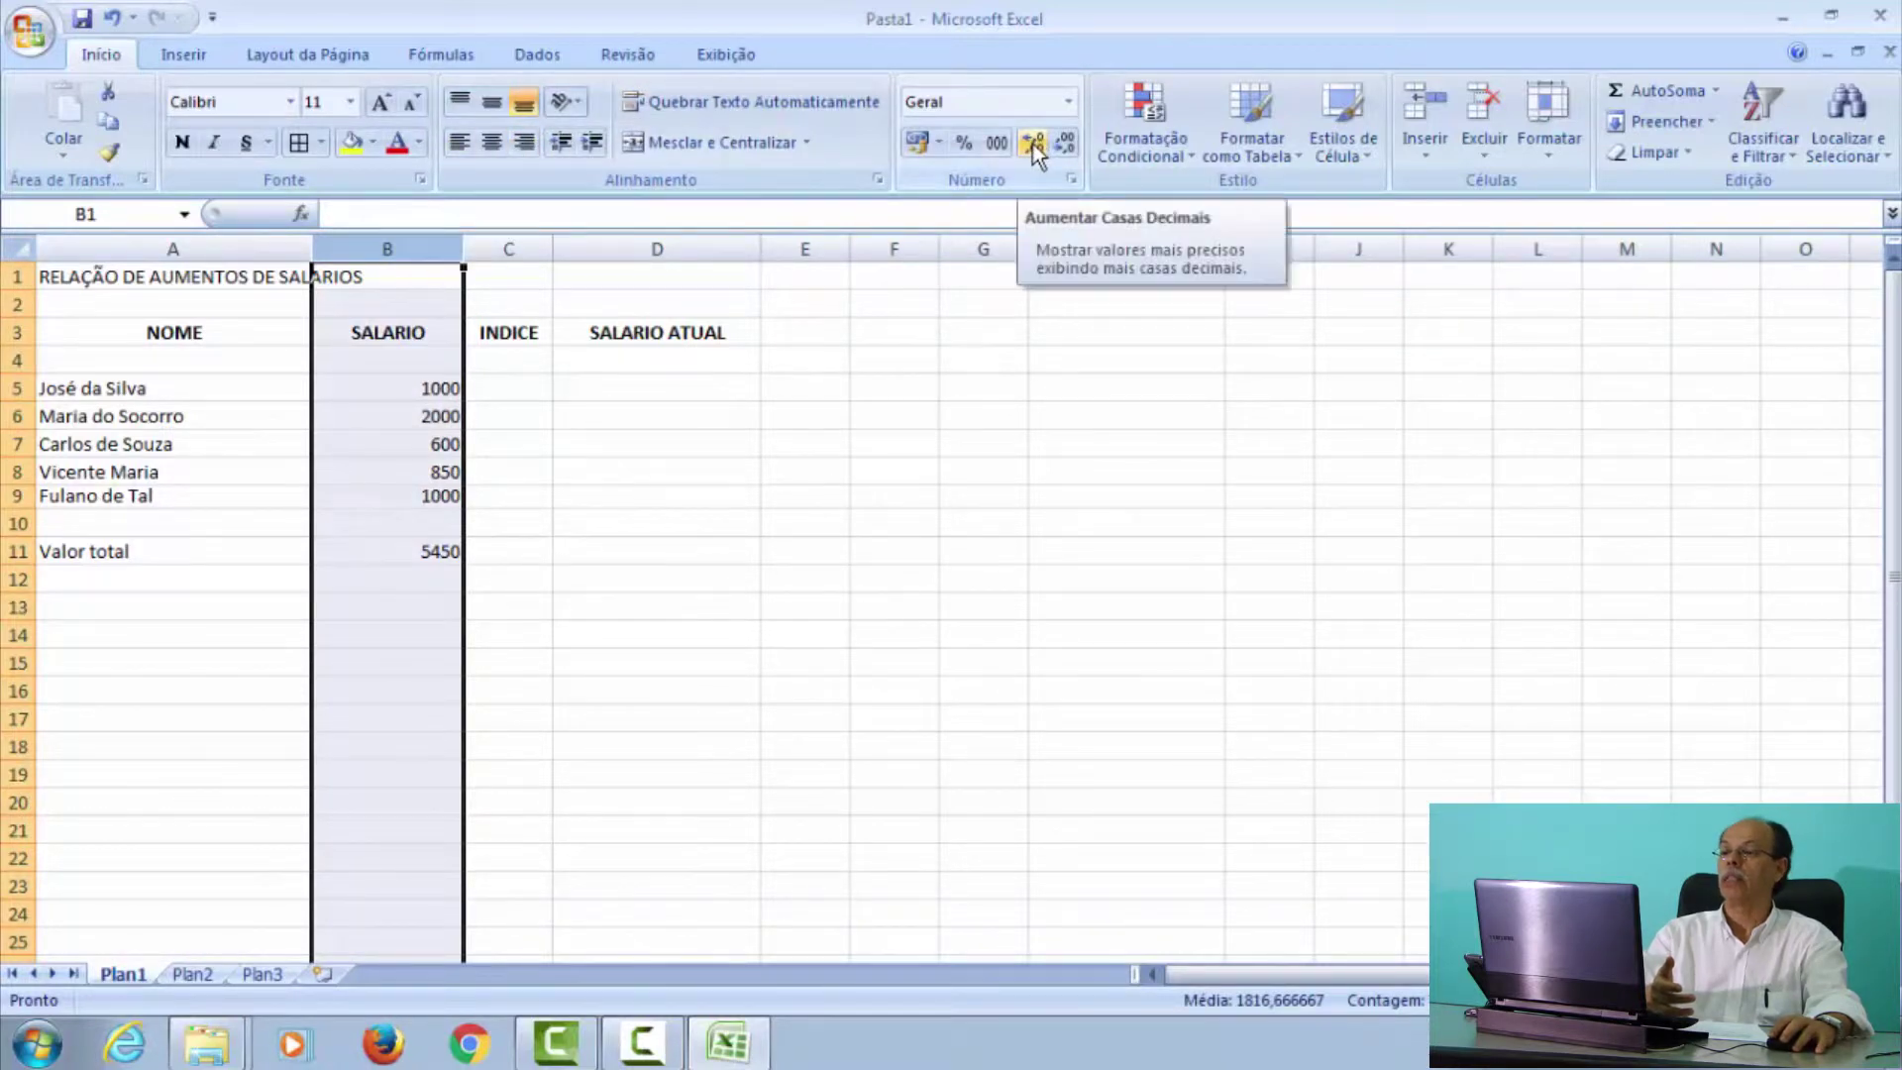
{"action": "left_click", "coordinate": [997, 145]}
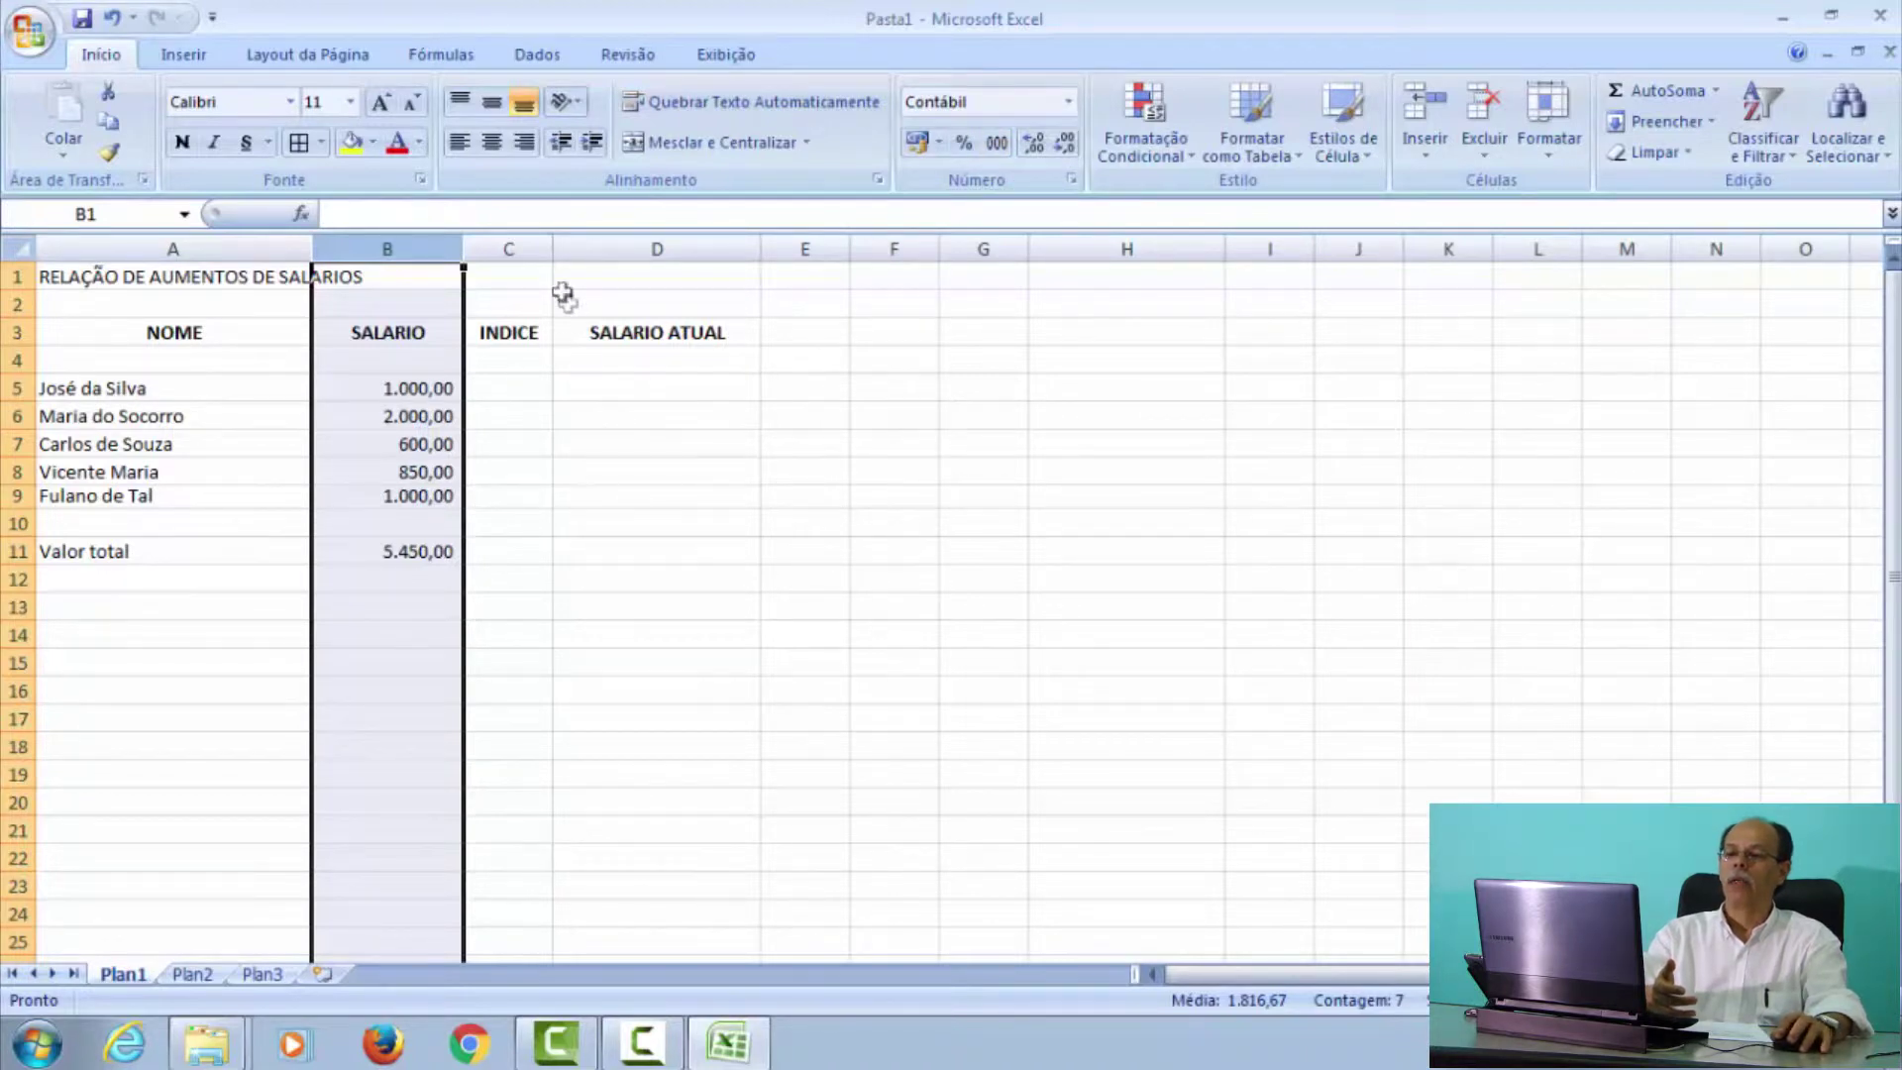
{"action": "left_click", "coordinate": [507, 387]}
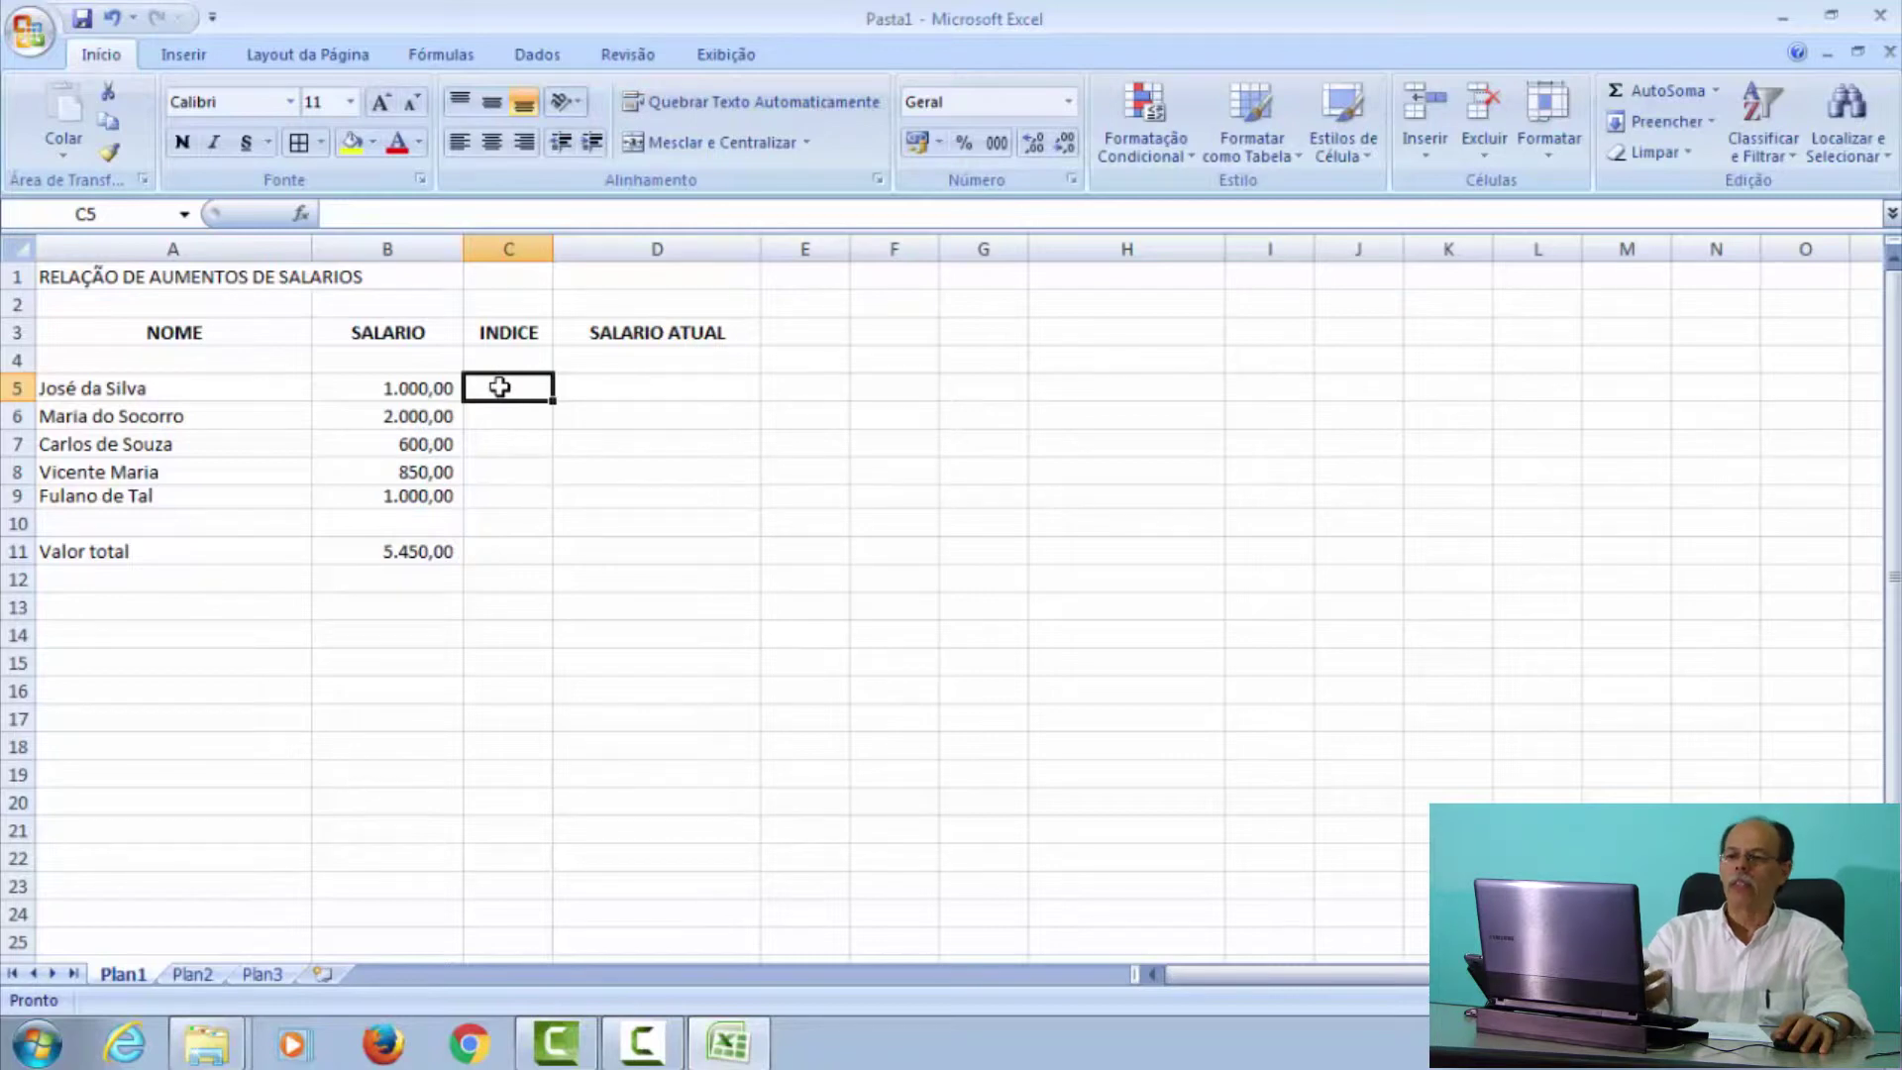
{"action": "left_click", "coordinate": [516, 243]}
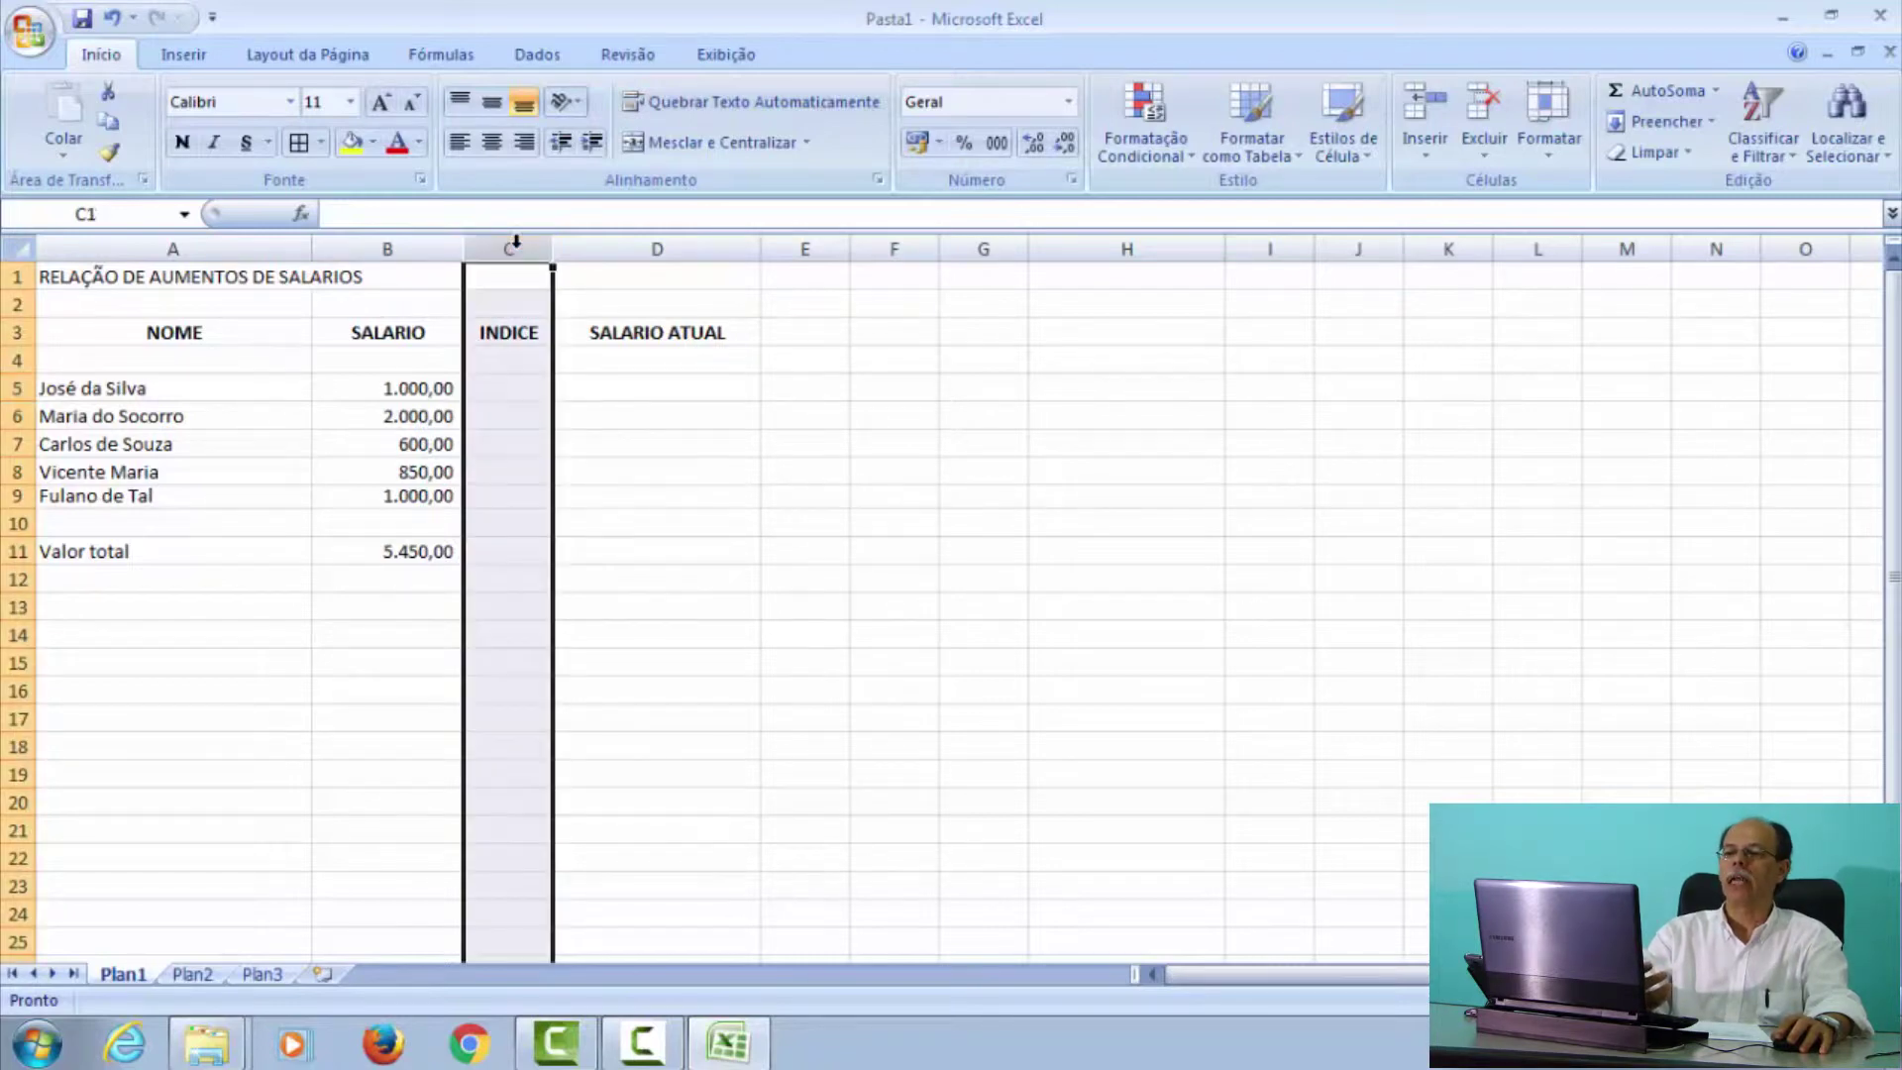
{"action": "left_click", "coordinate": [966, 145]}
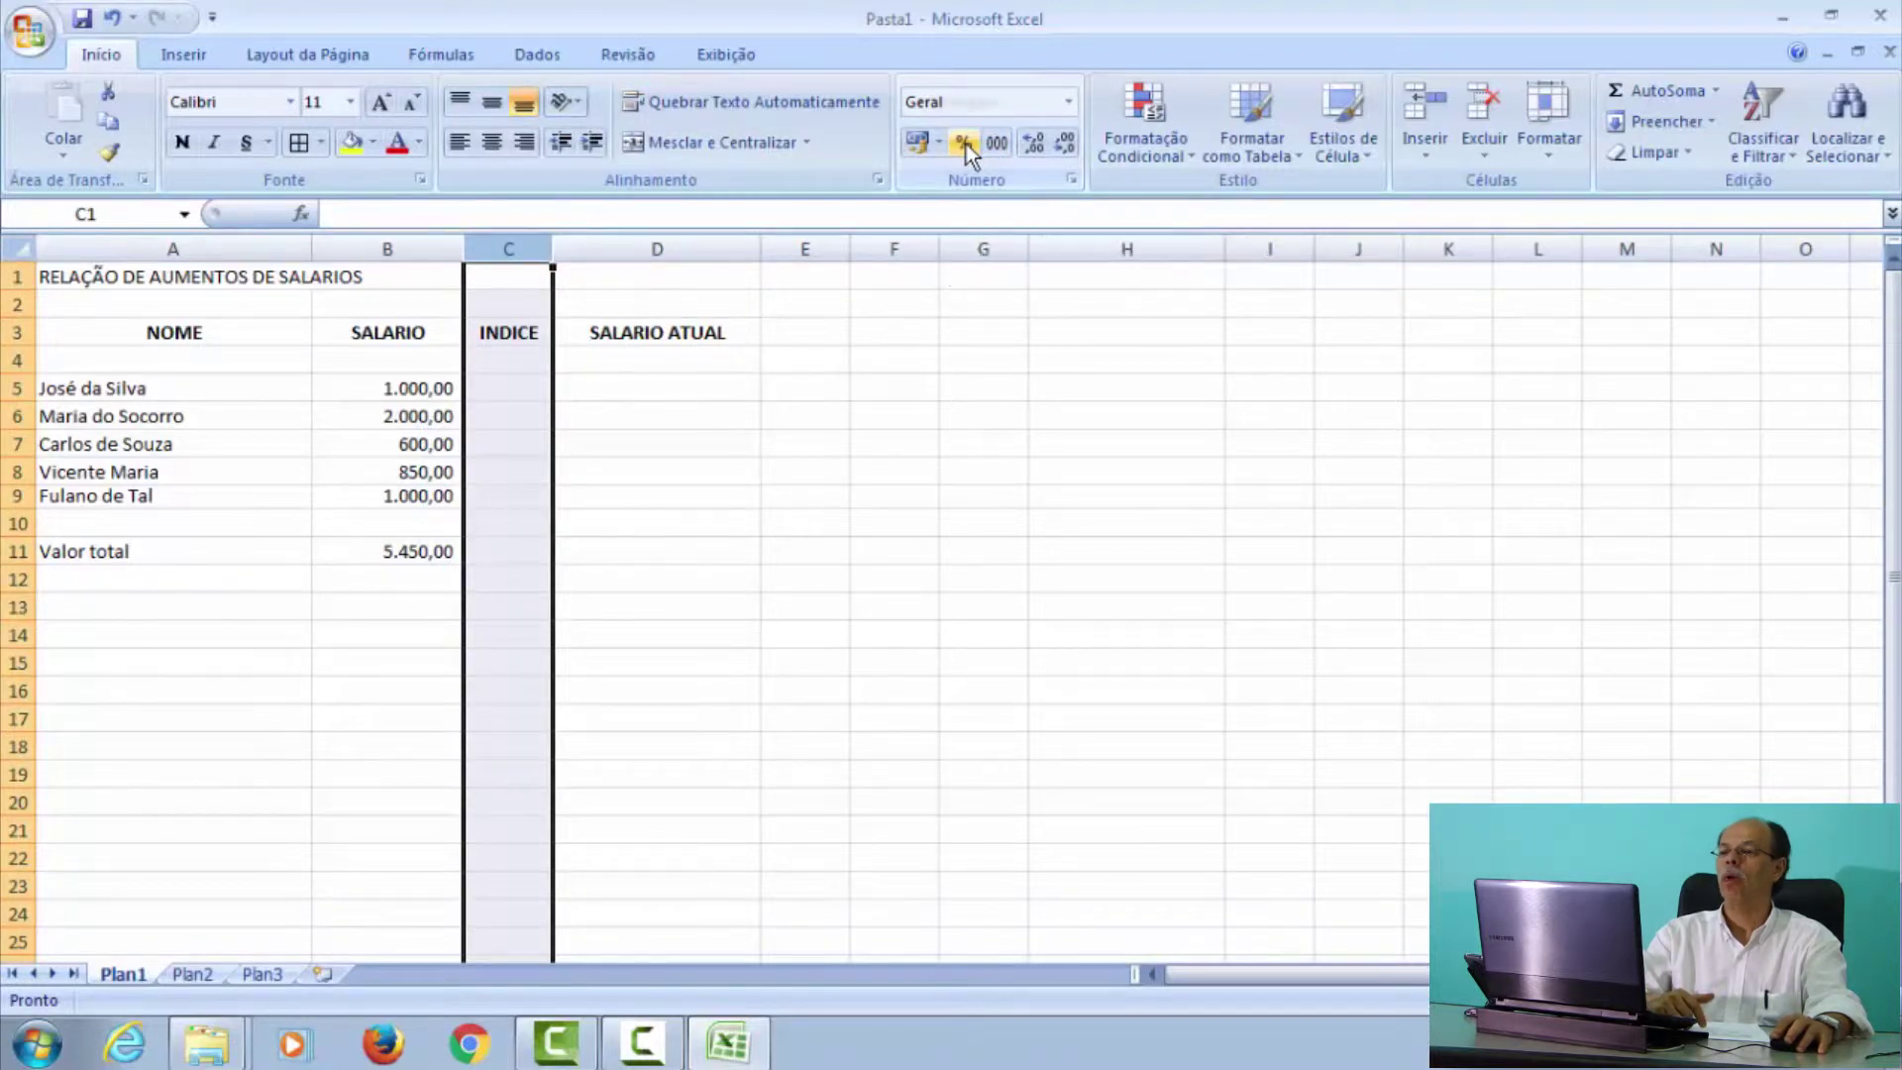
- Enter an index of 50% for the first employee in cell C5
{"action": "left_click", "coordinate": [507, 390]}
{"action": "type", "text": "50"}
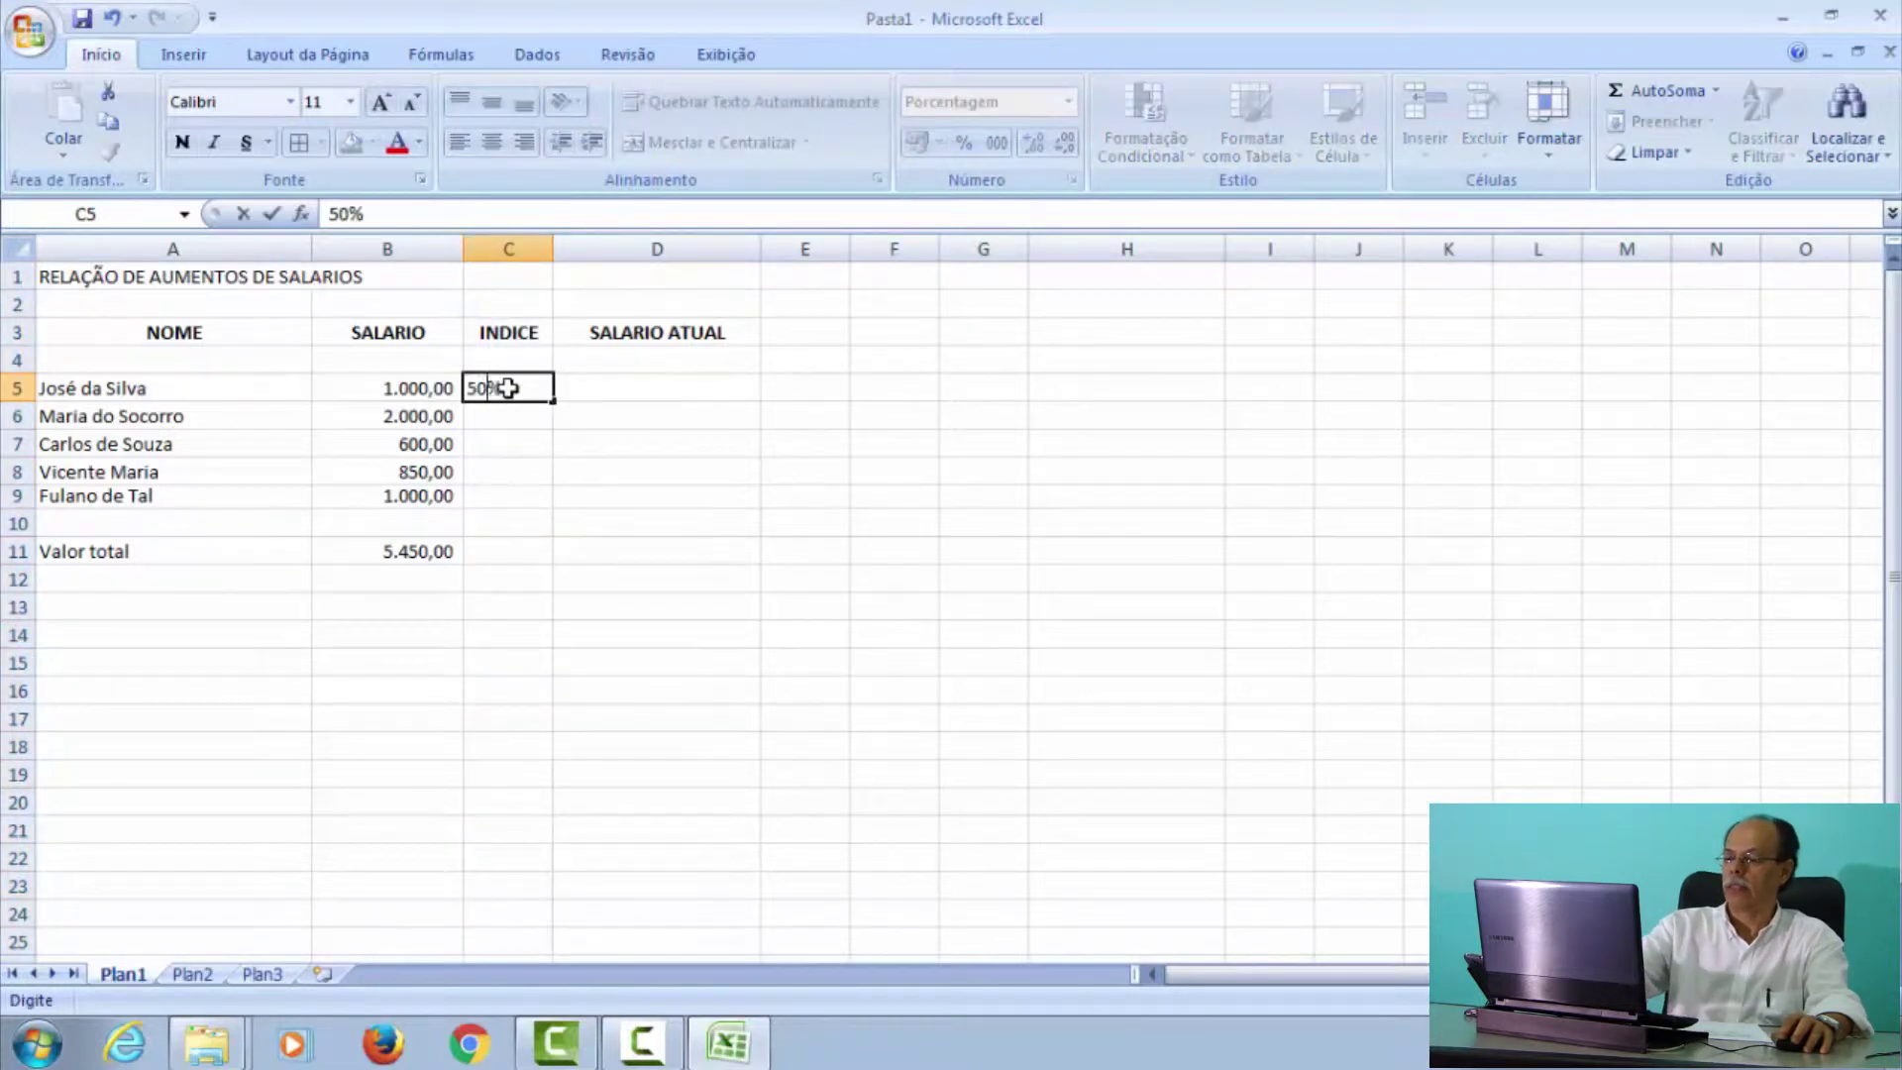
{"action": "key", "text": "Return"}
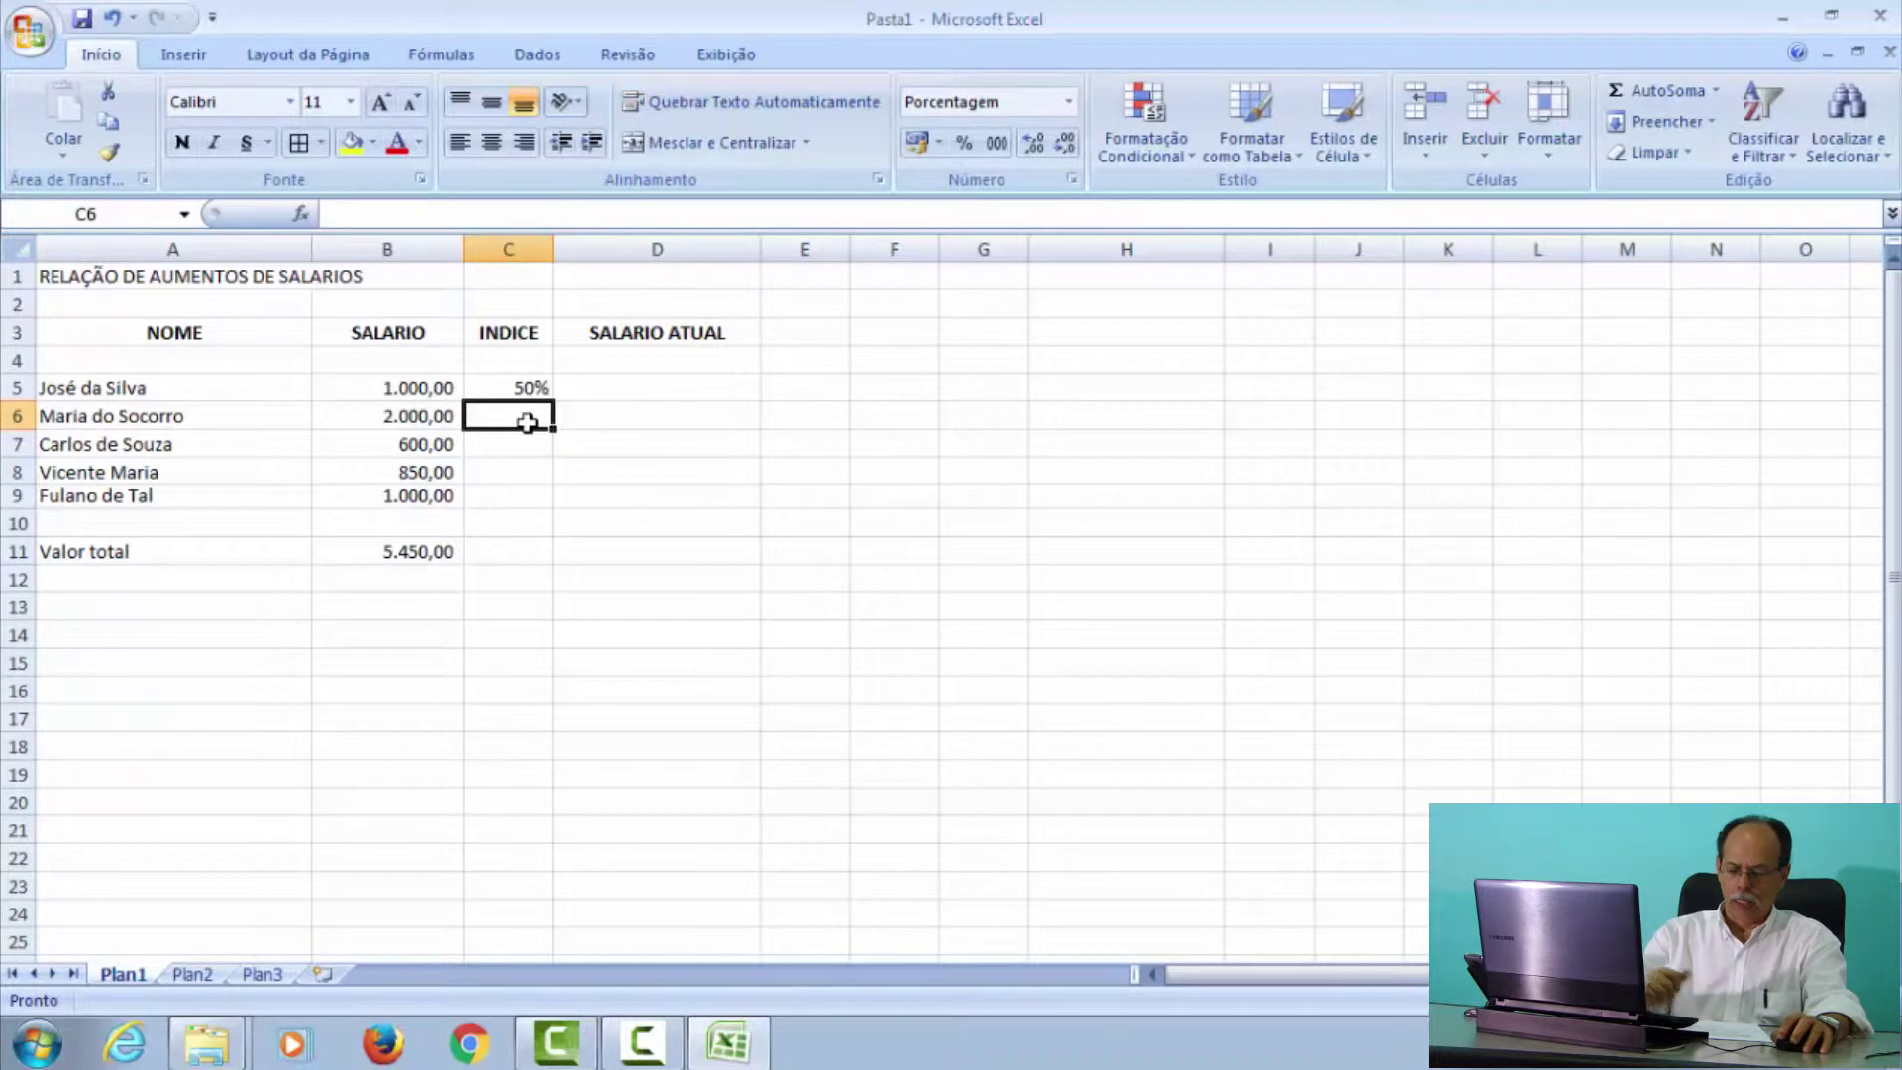
- Enter indexes of 60%, 35%, 50% and 50% for the remaining employees in cells C6 to C9
{"action": "type", "text": "60"}
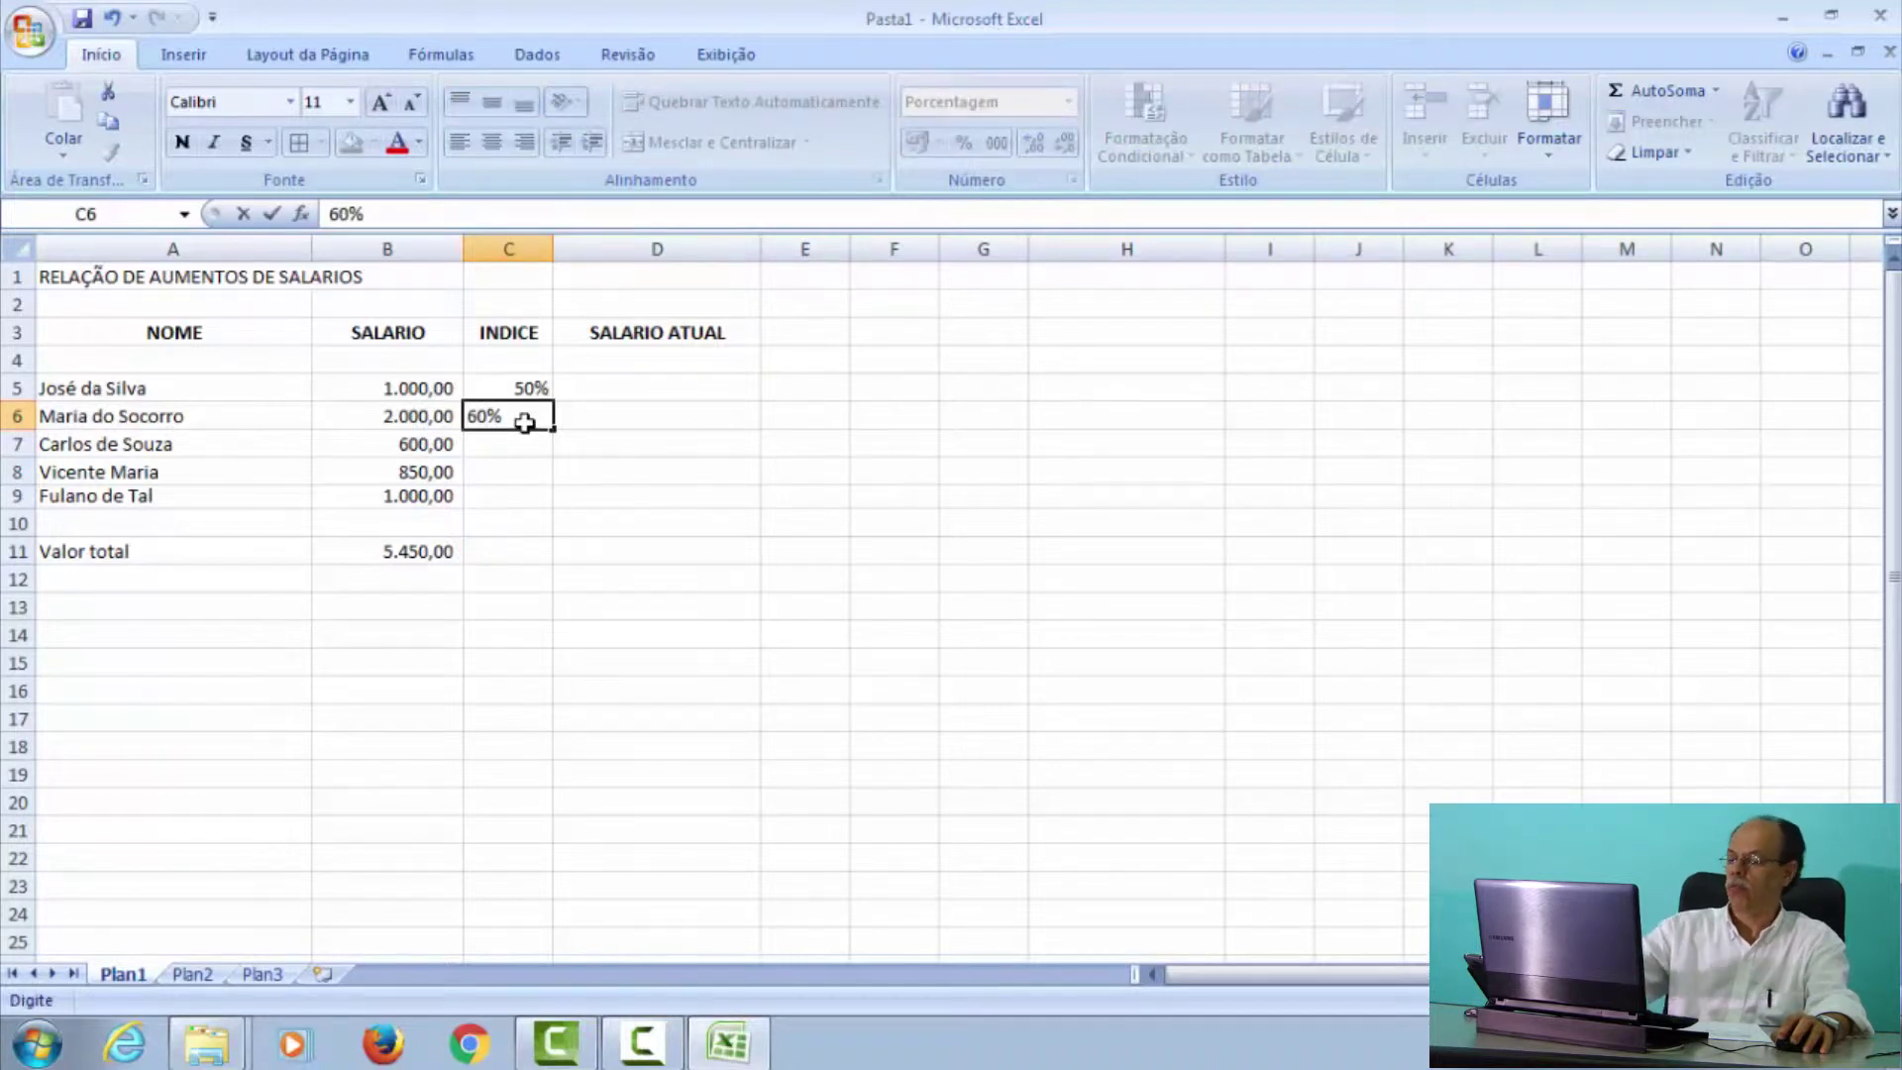
{"action": "key", "text": "Return"}
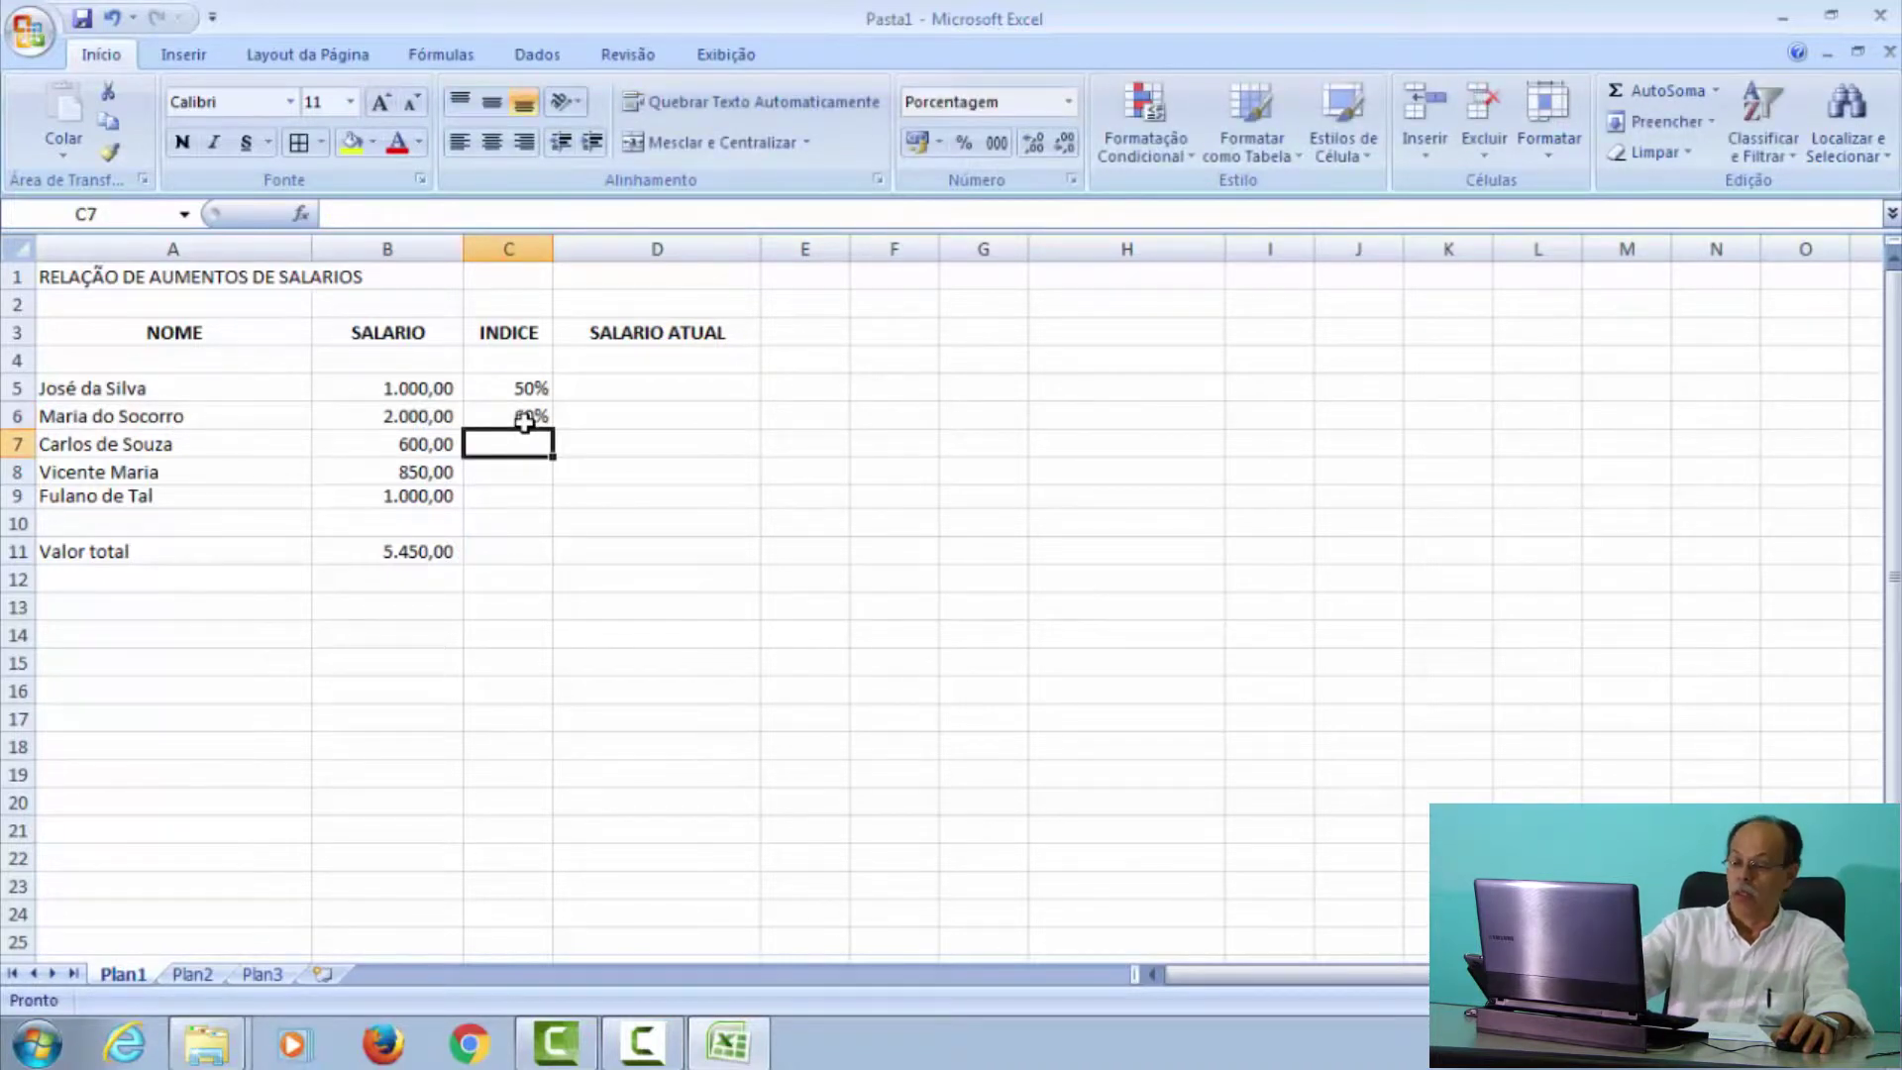
{"action": "type", "text": "35"}
{"action": "key", "text": "Return"}
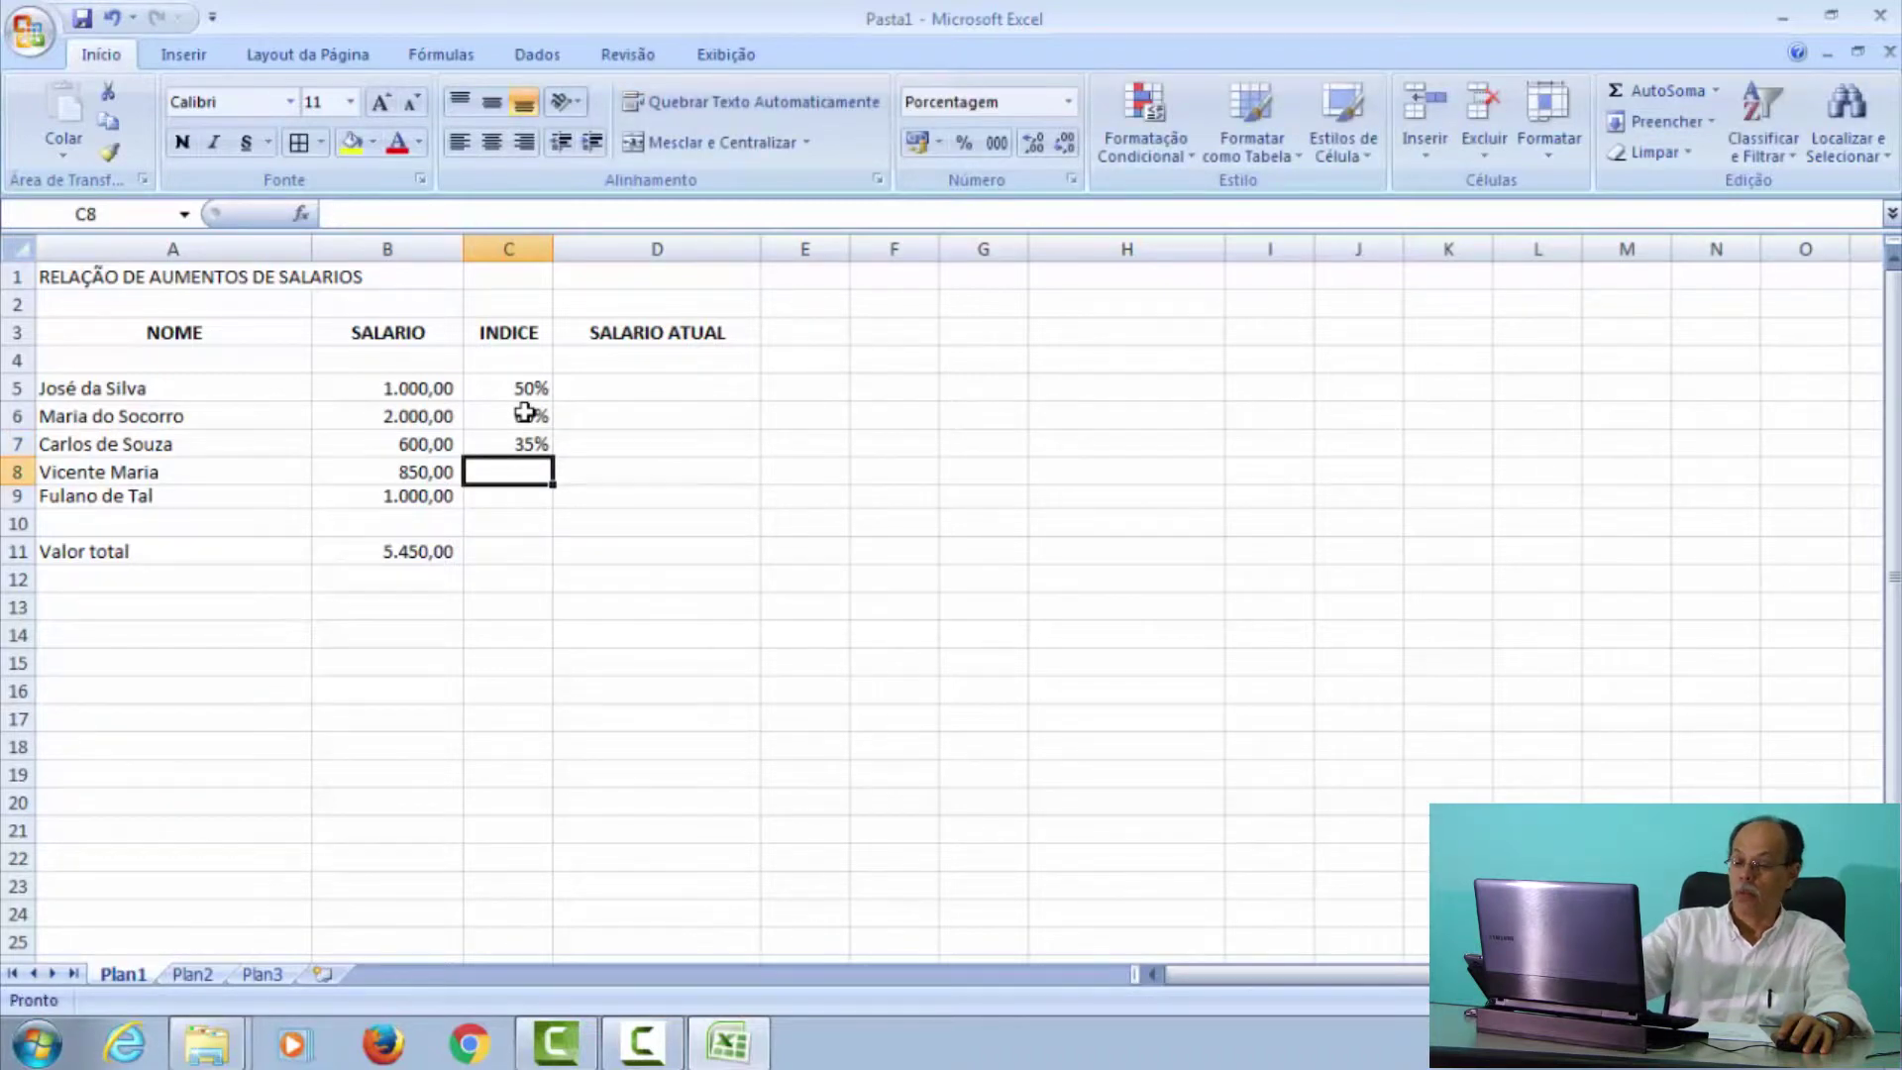
{"action": "type", "text": "50"}
{"action": "key", "text": "Return"}
{"action": "type", "text": "50"}
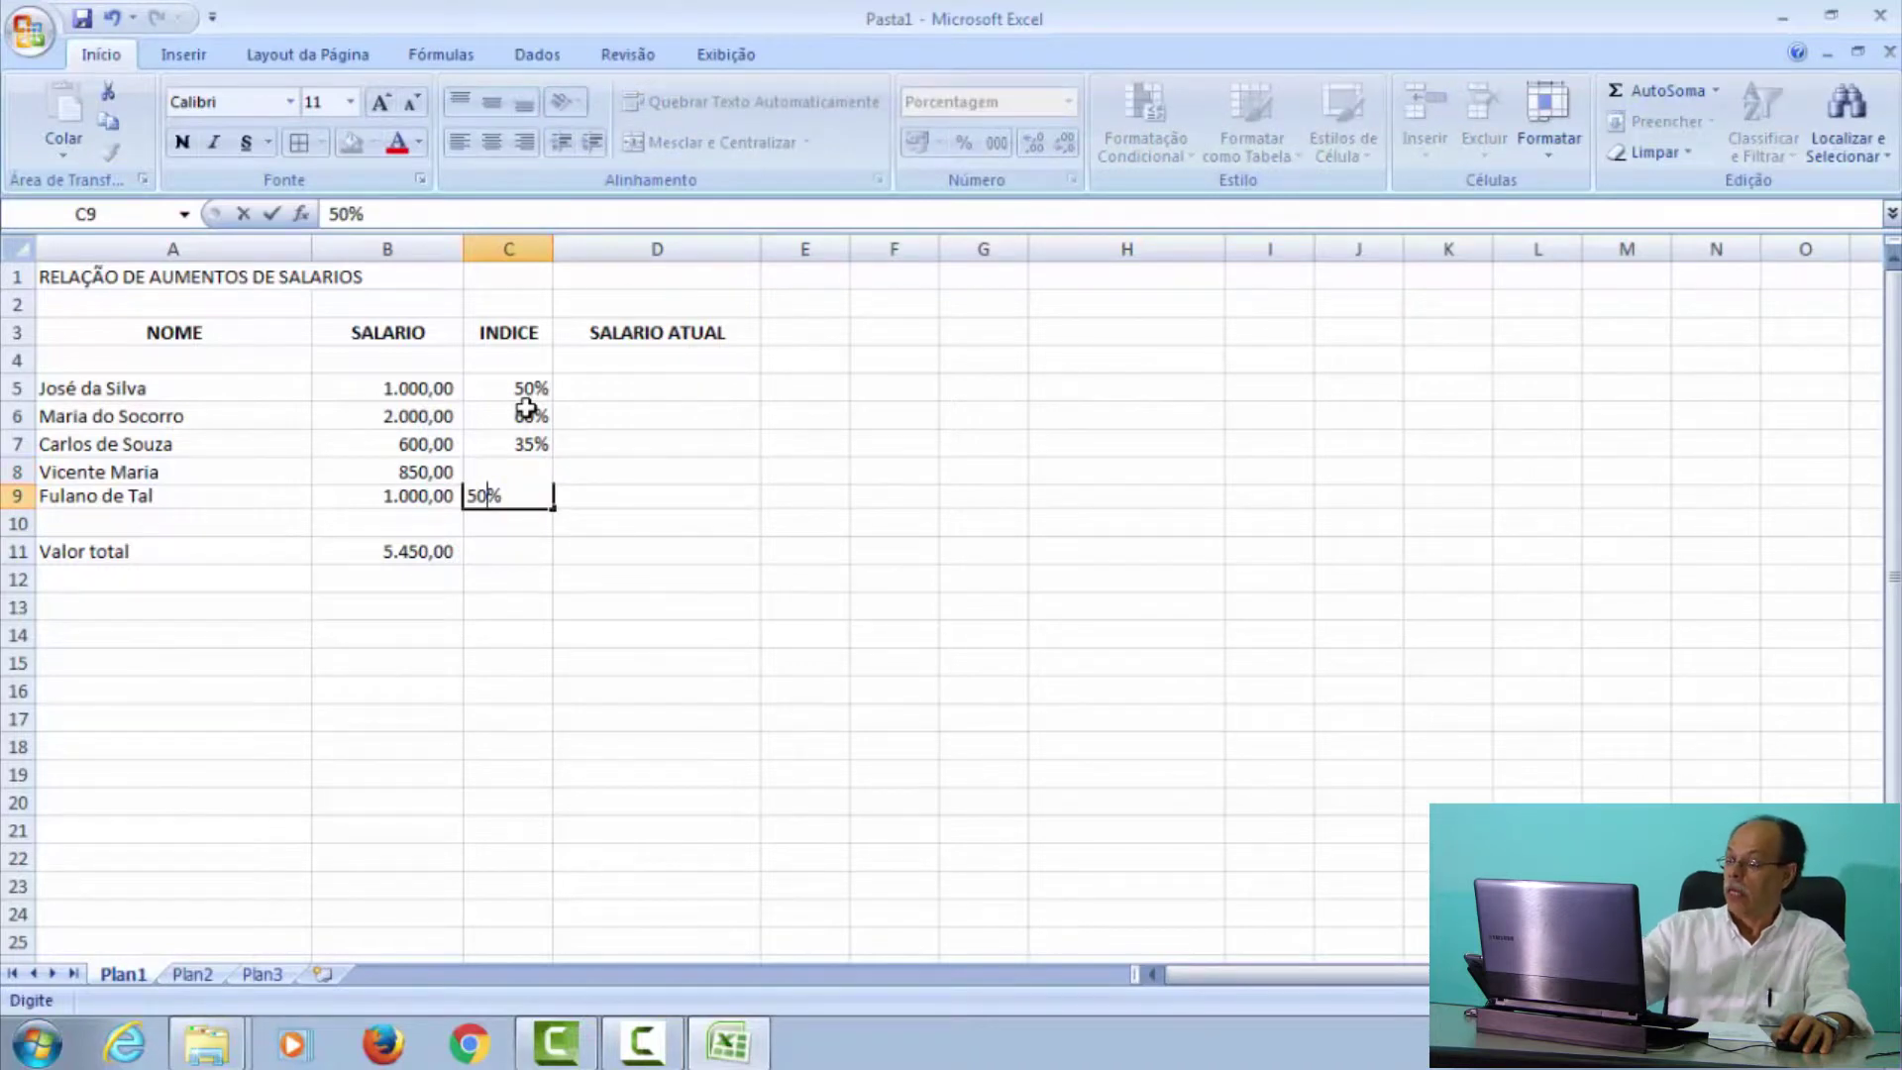
{"action": "key", "text": "Return"}
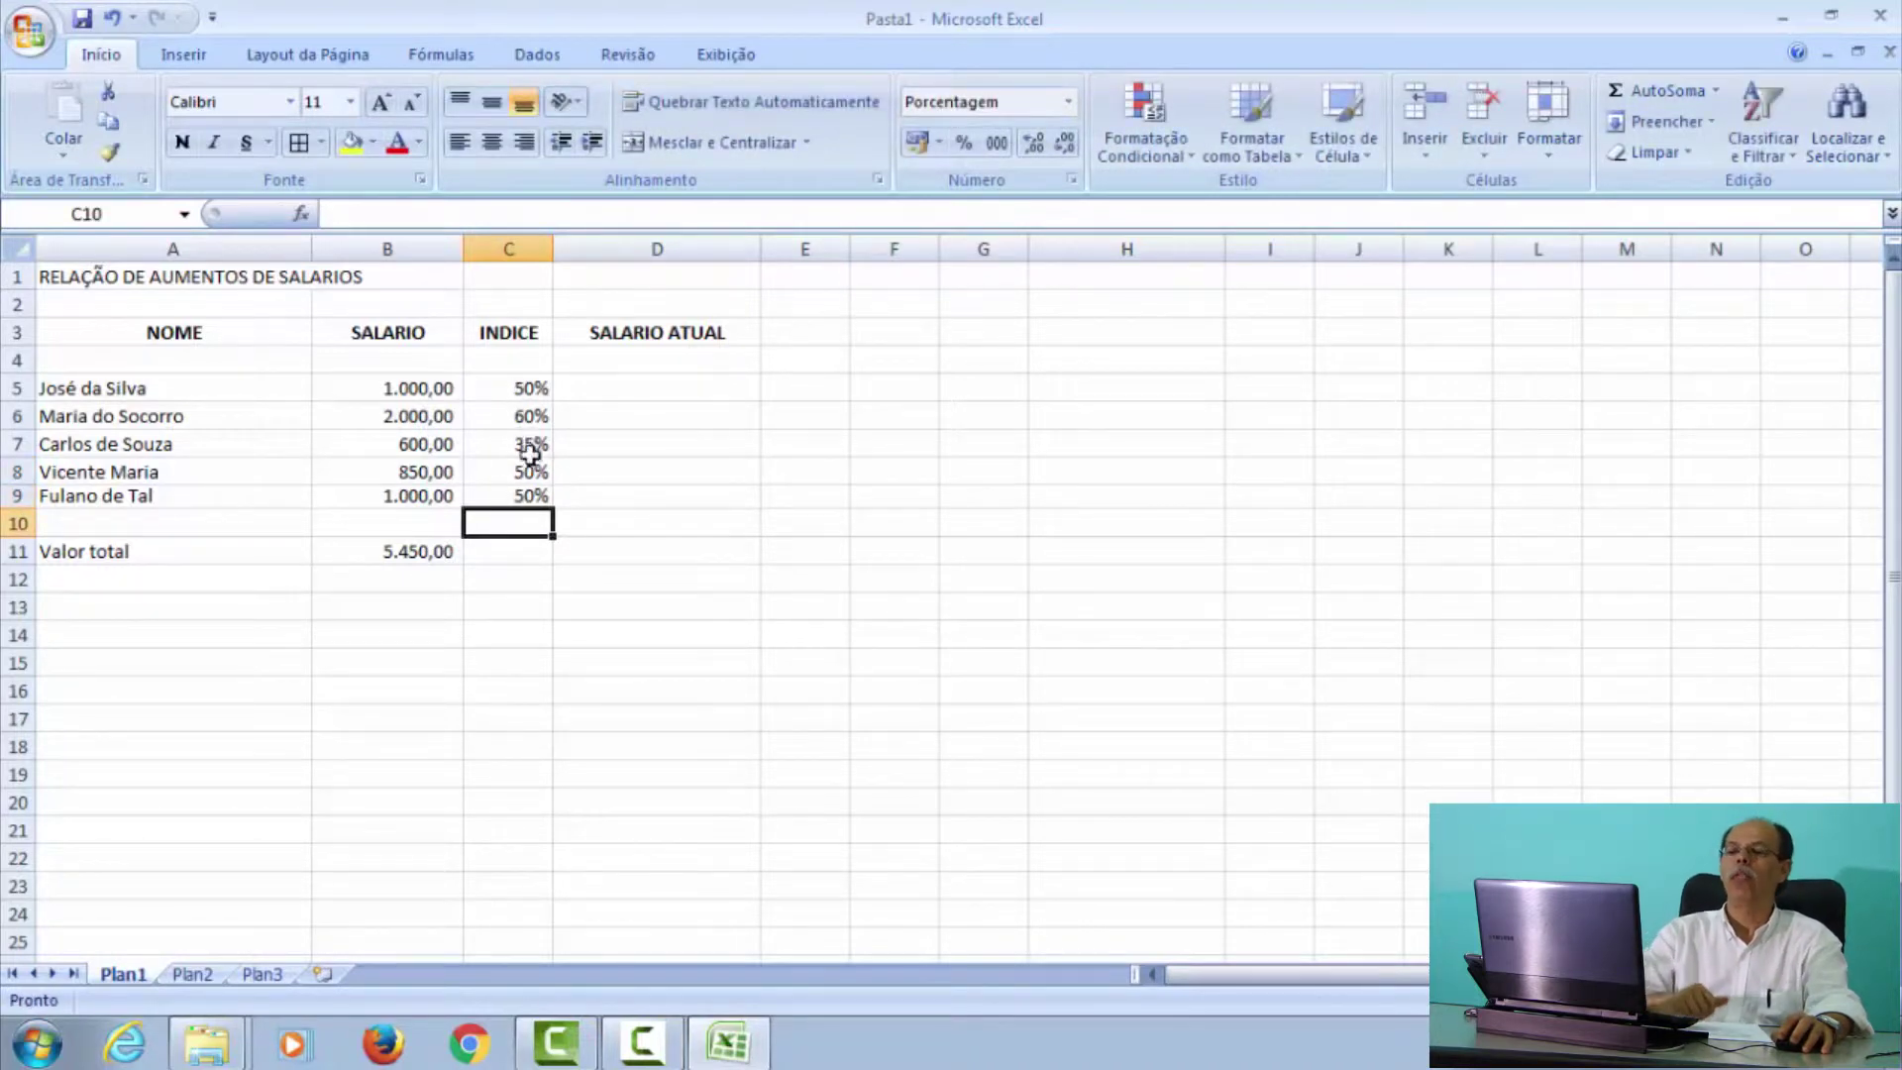
- Change the first employee's index in cell C5 to 150%
{"action": "left_click", "coordinate": [507, 391]}
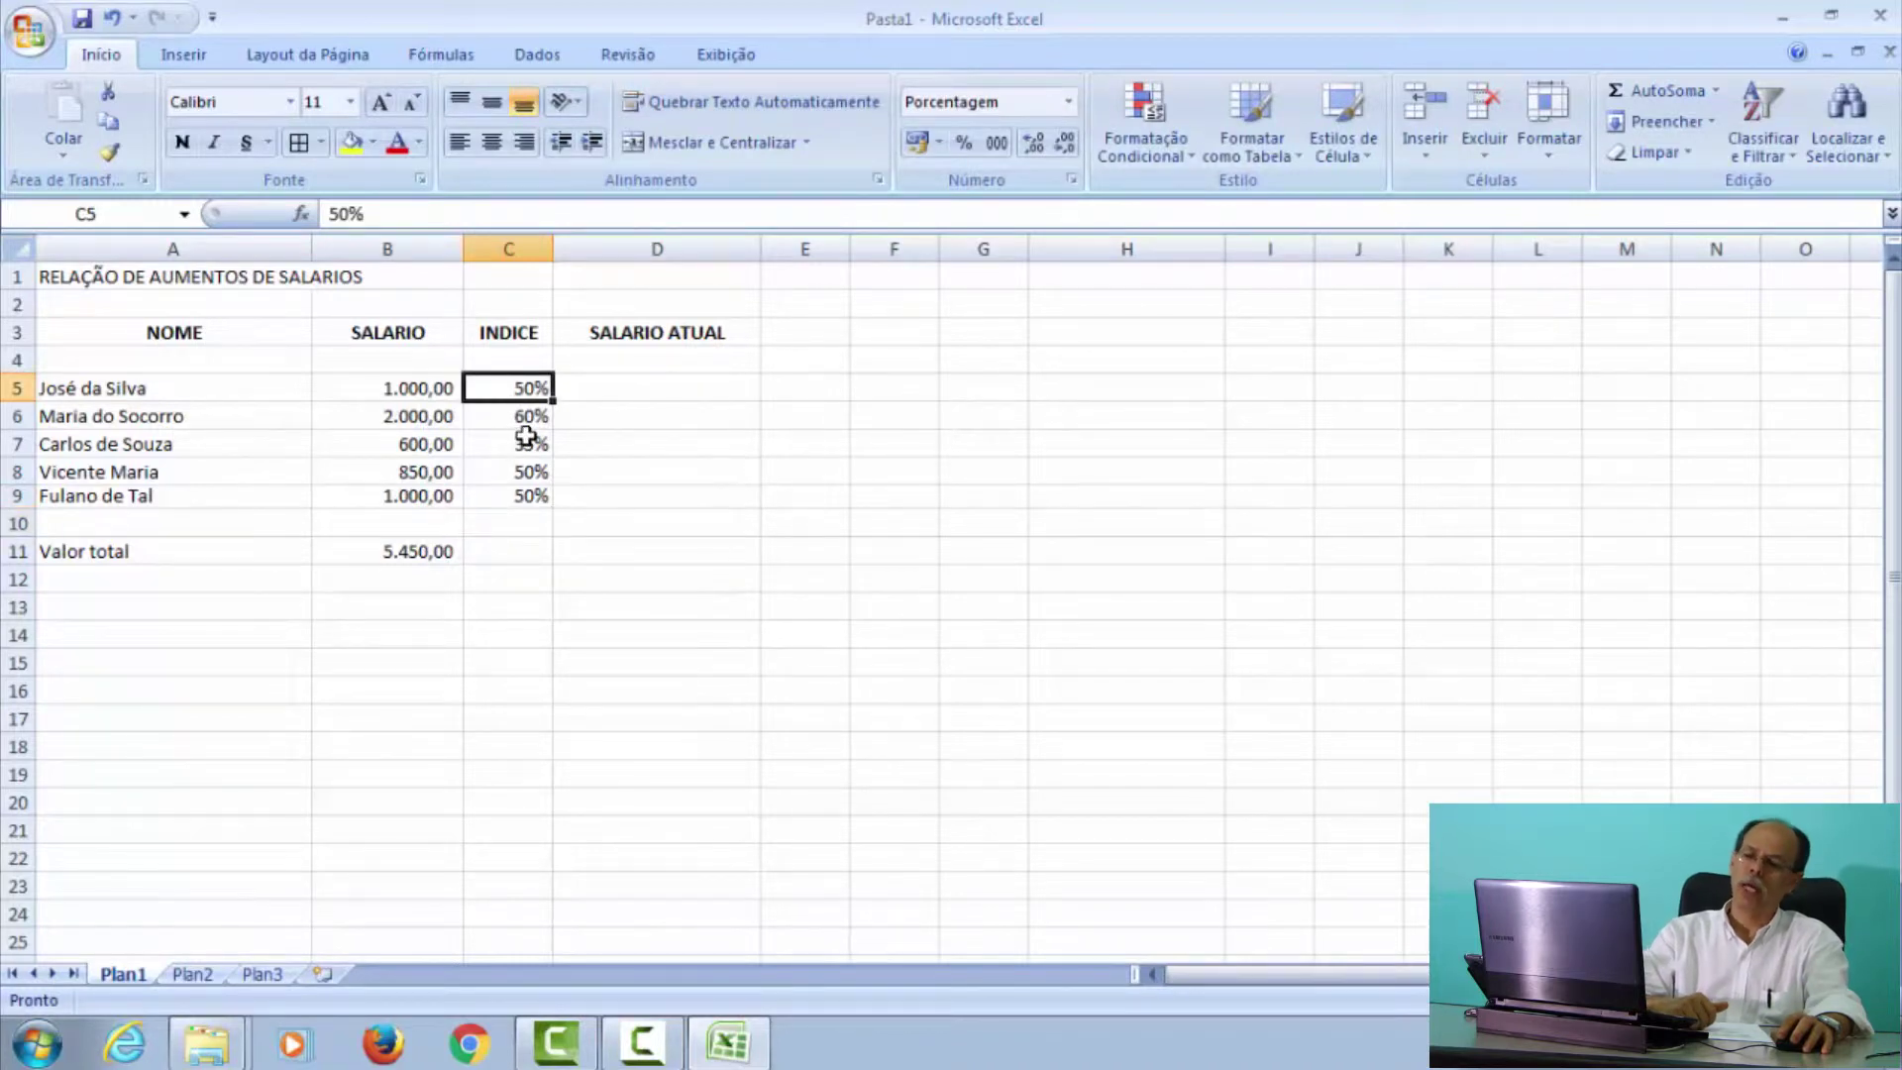
{"action": "type", "text": "1,5"}
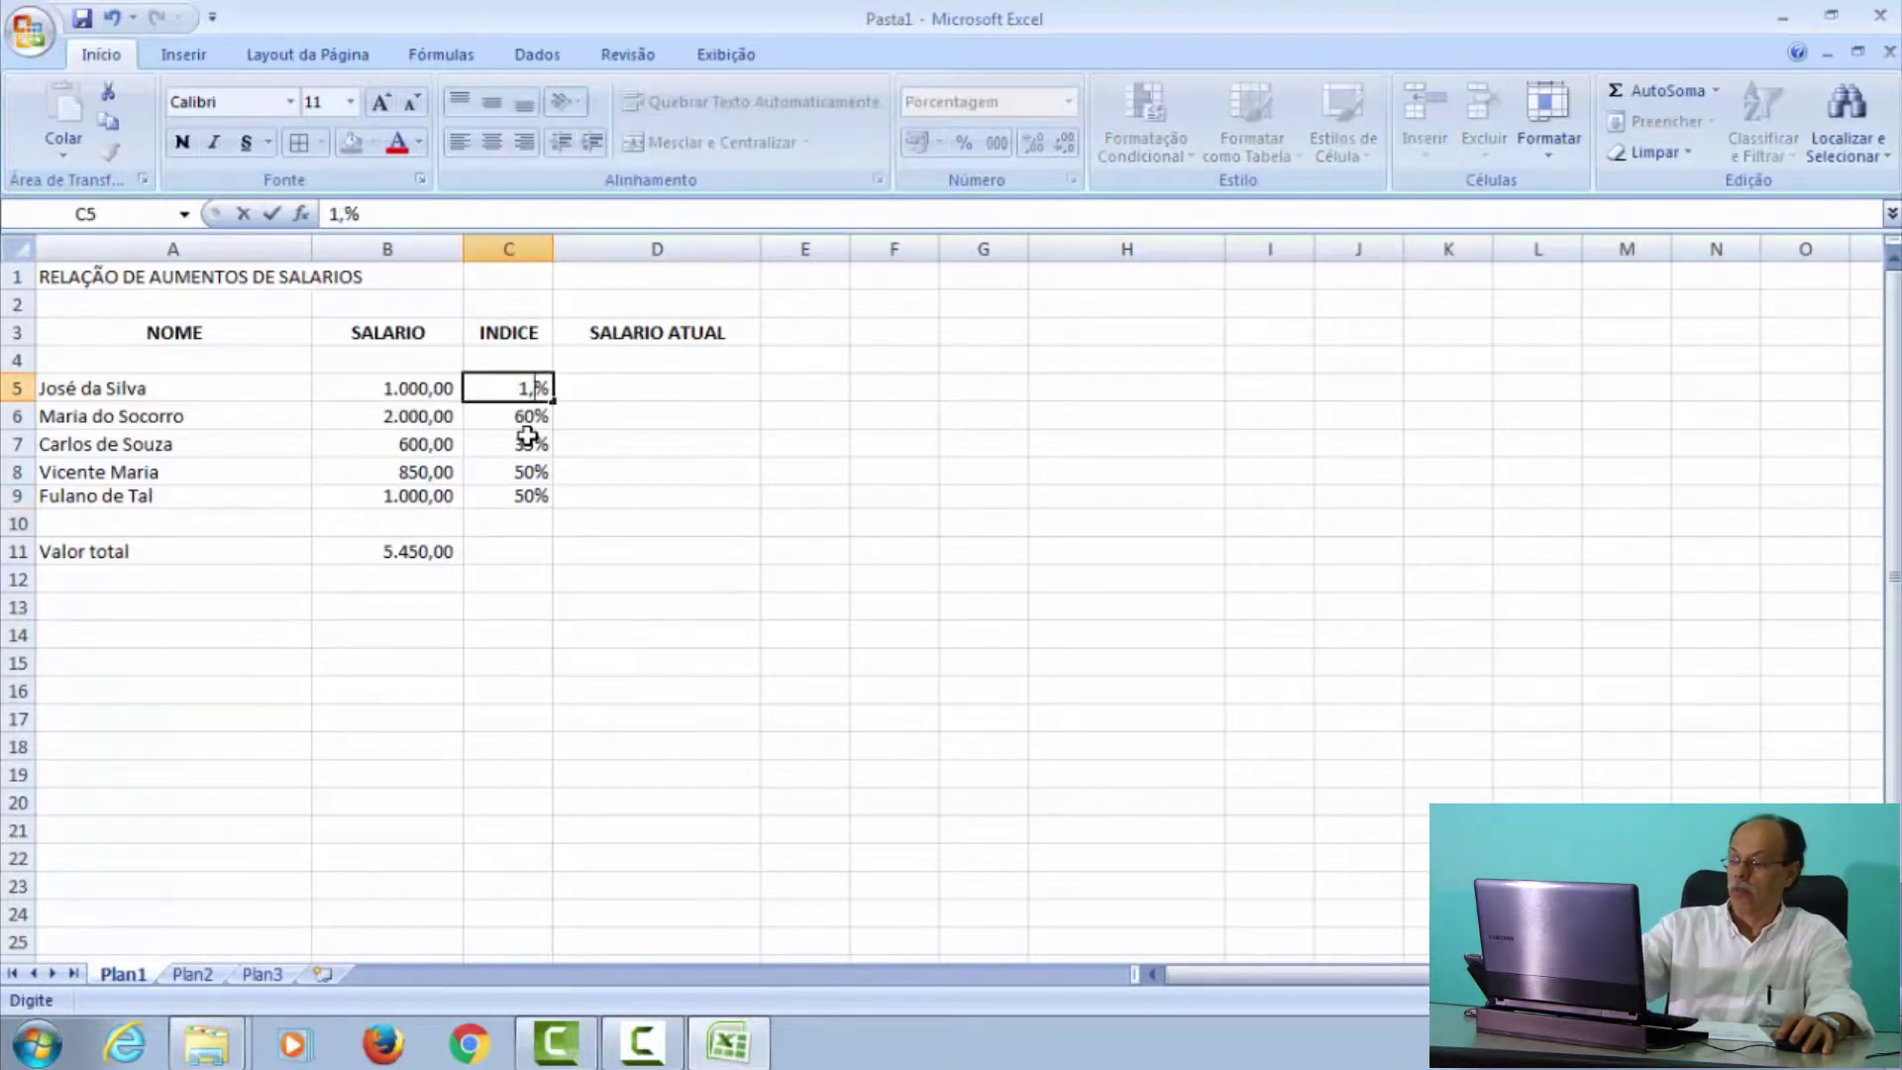
{"action": "type", "text": "0"}
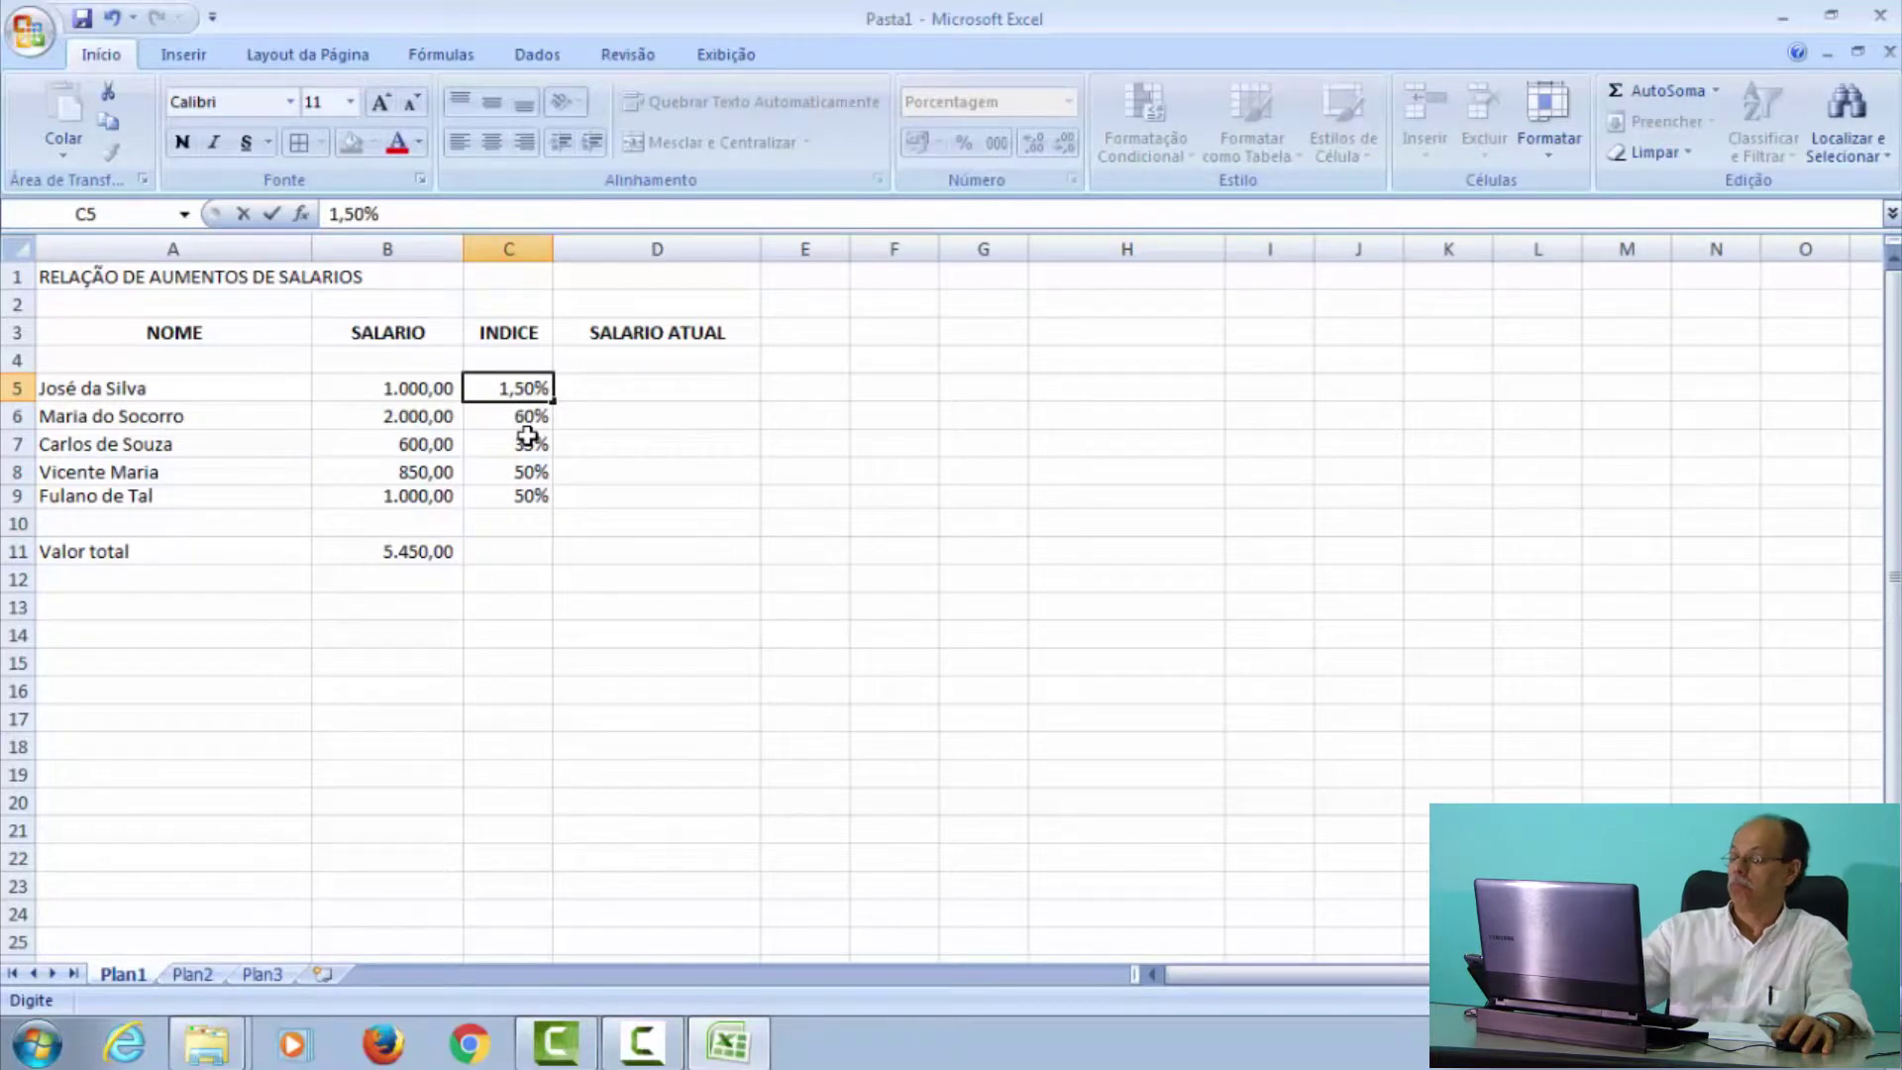
{"action": "key", "text": "Delete"}
{"action": "key", "text": "Return"}
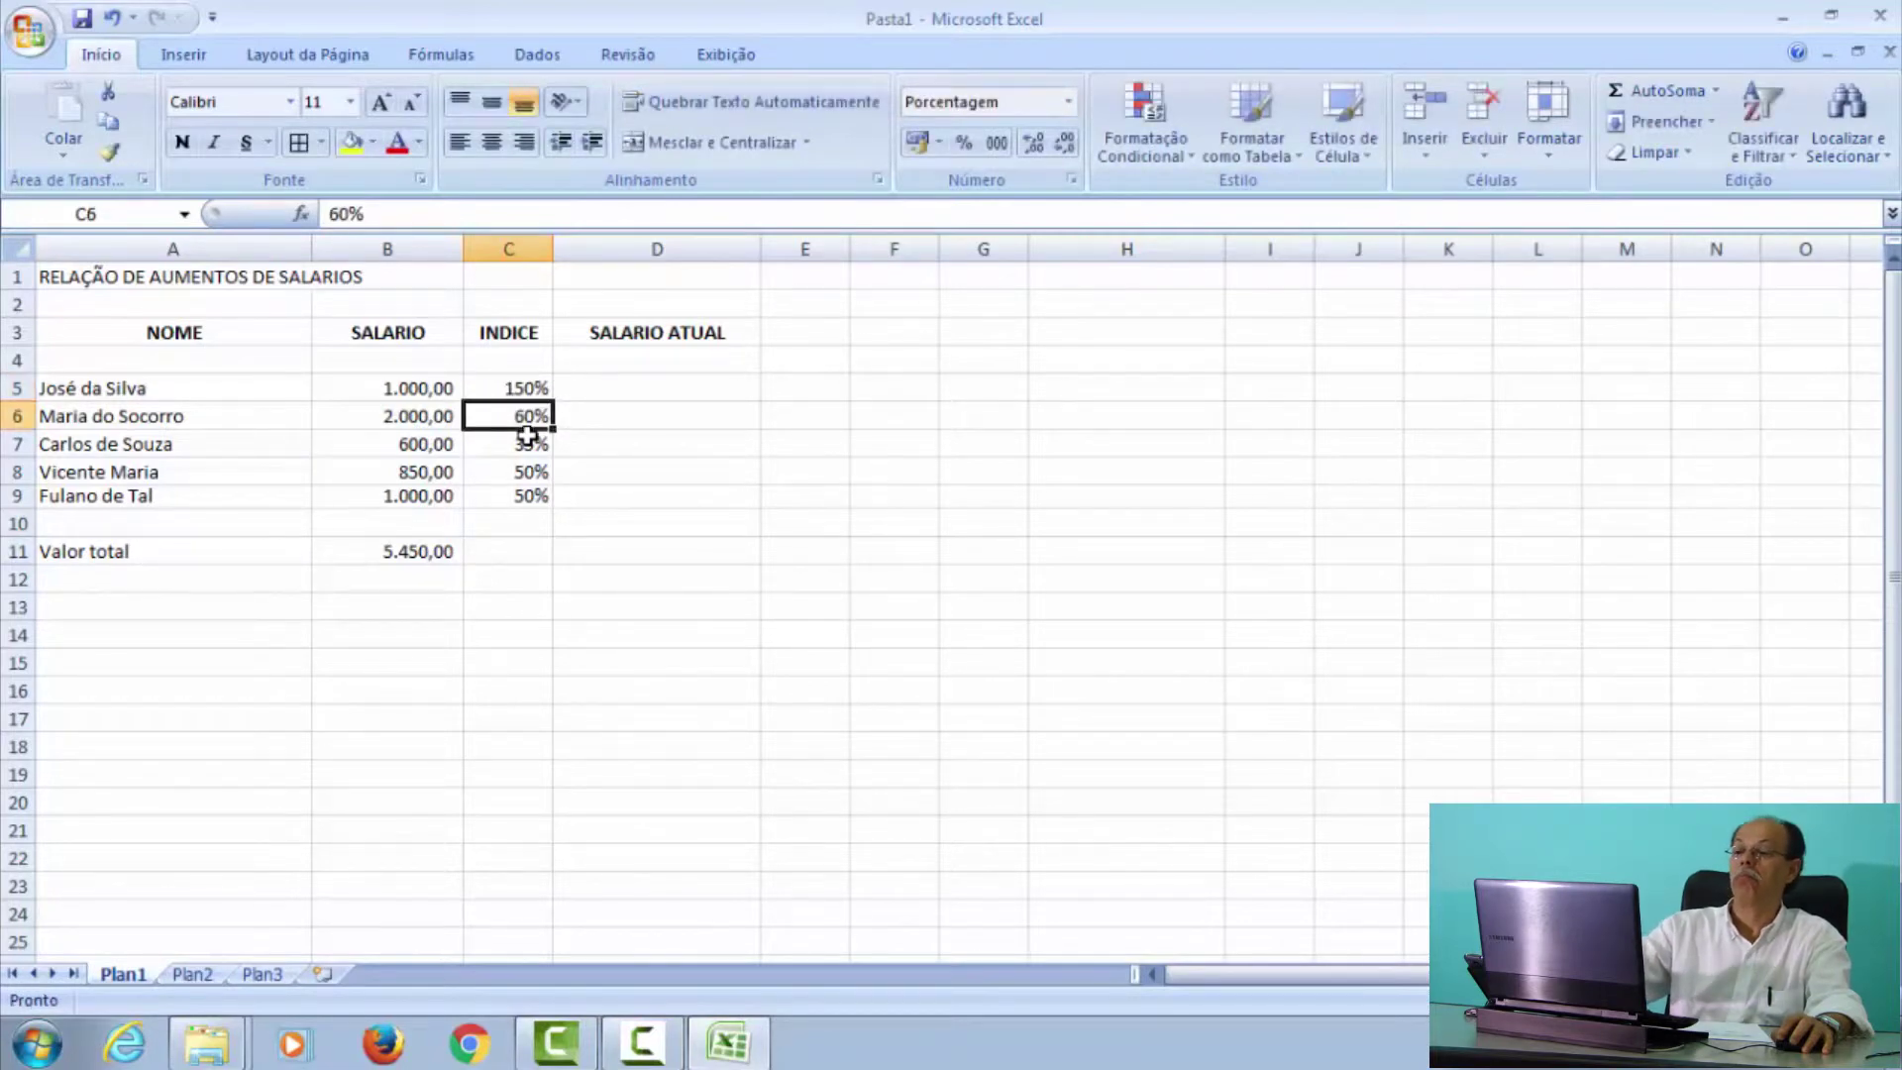
- Try entering the first employee's index in cell C5 as 1,50%
{"action": "left_click", "coordinate": [523, 248]}
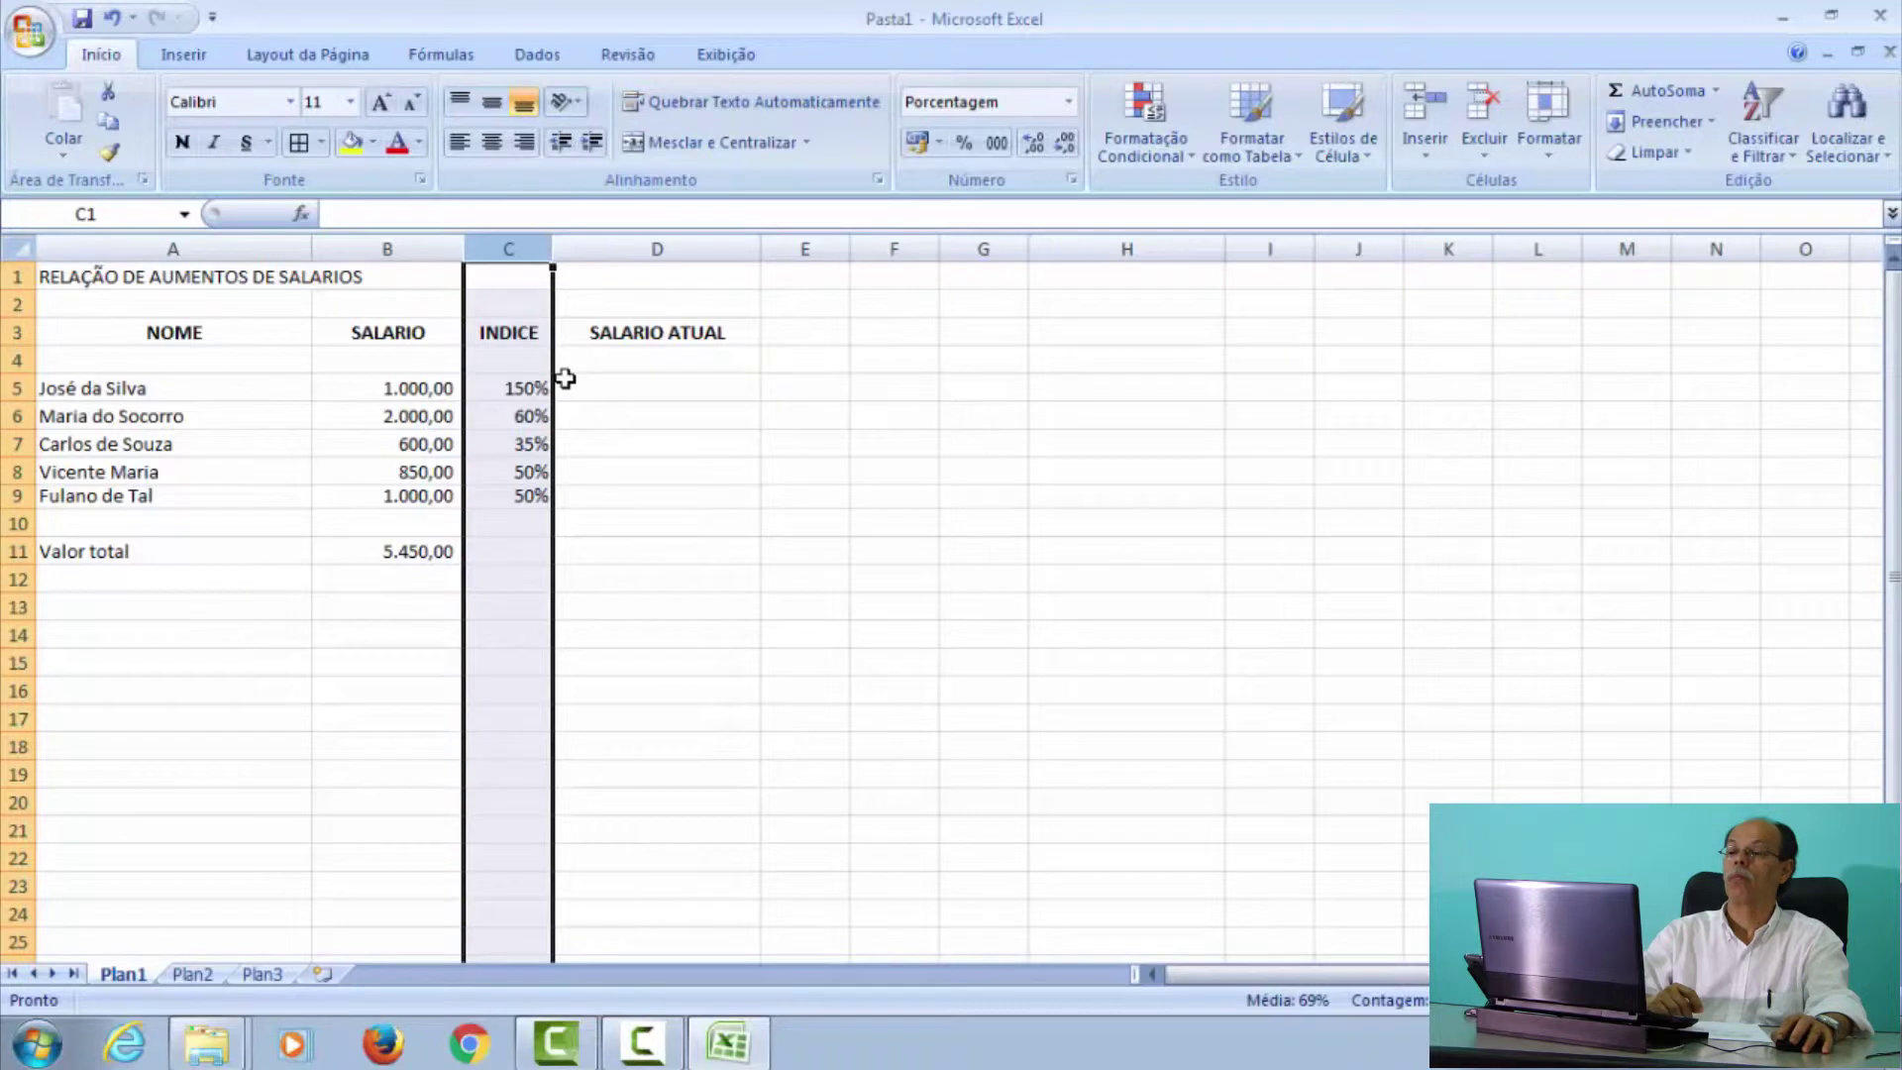
{"action": "left_click", "coordinate": [519, 397]}
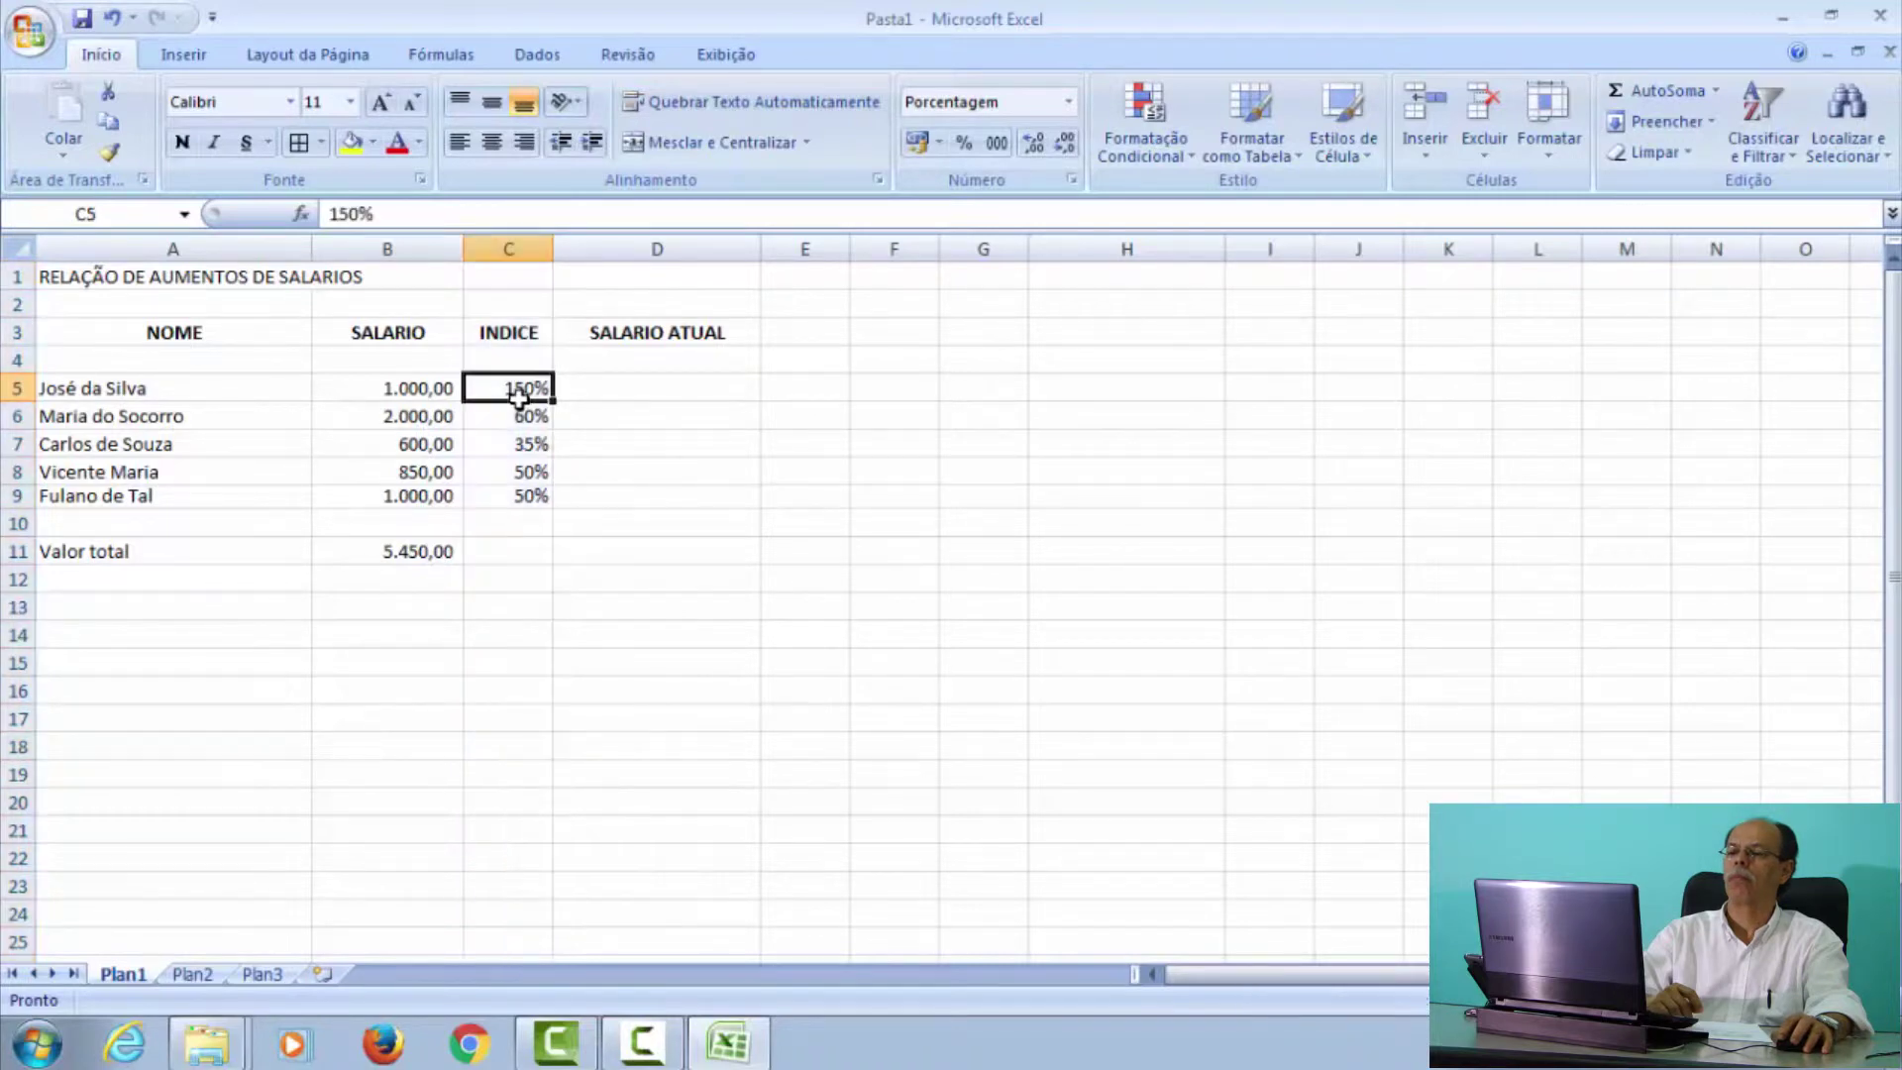
{"action": "type", "text": "1,5"}
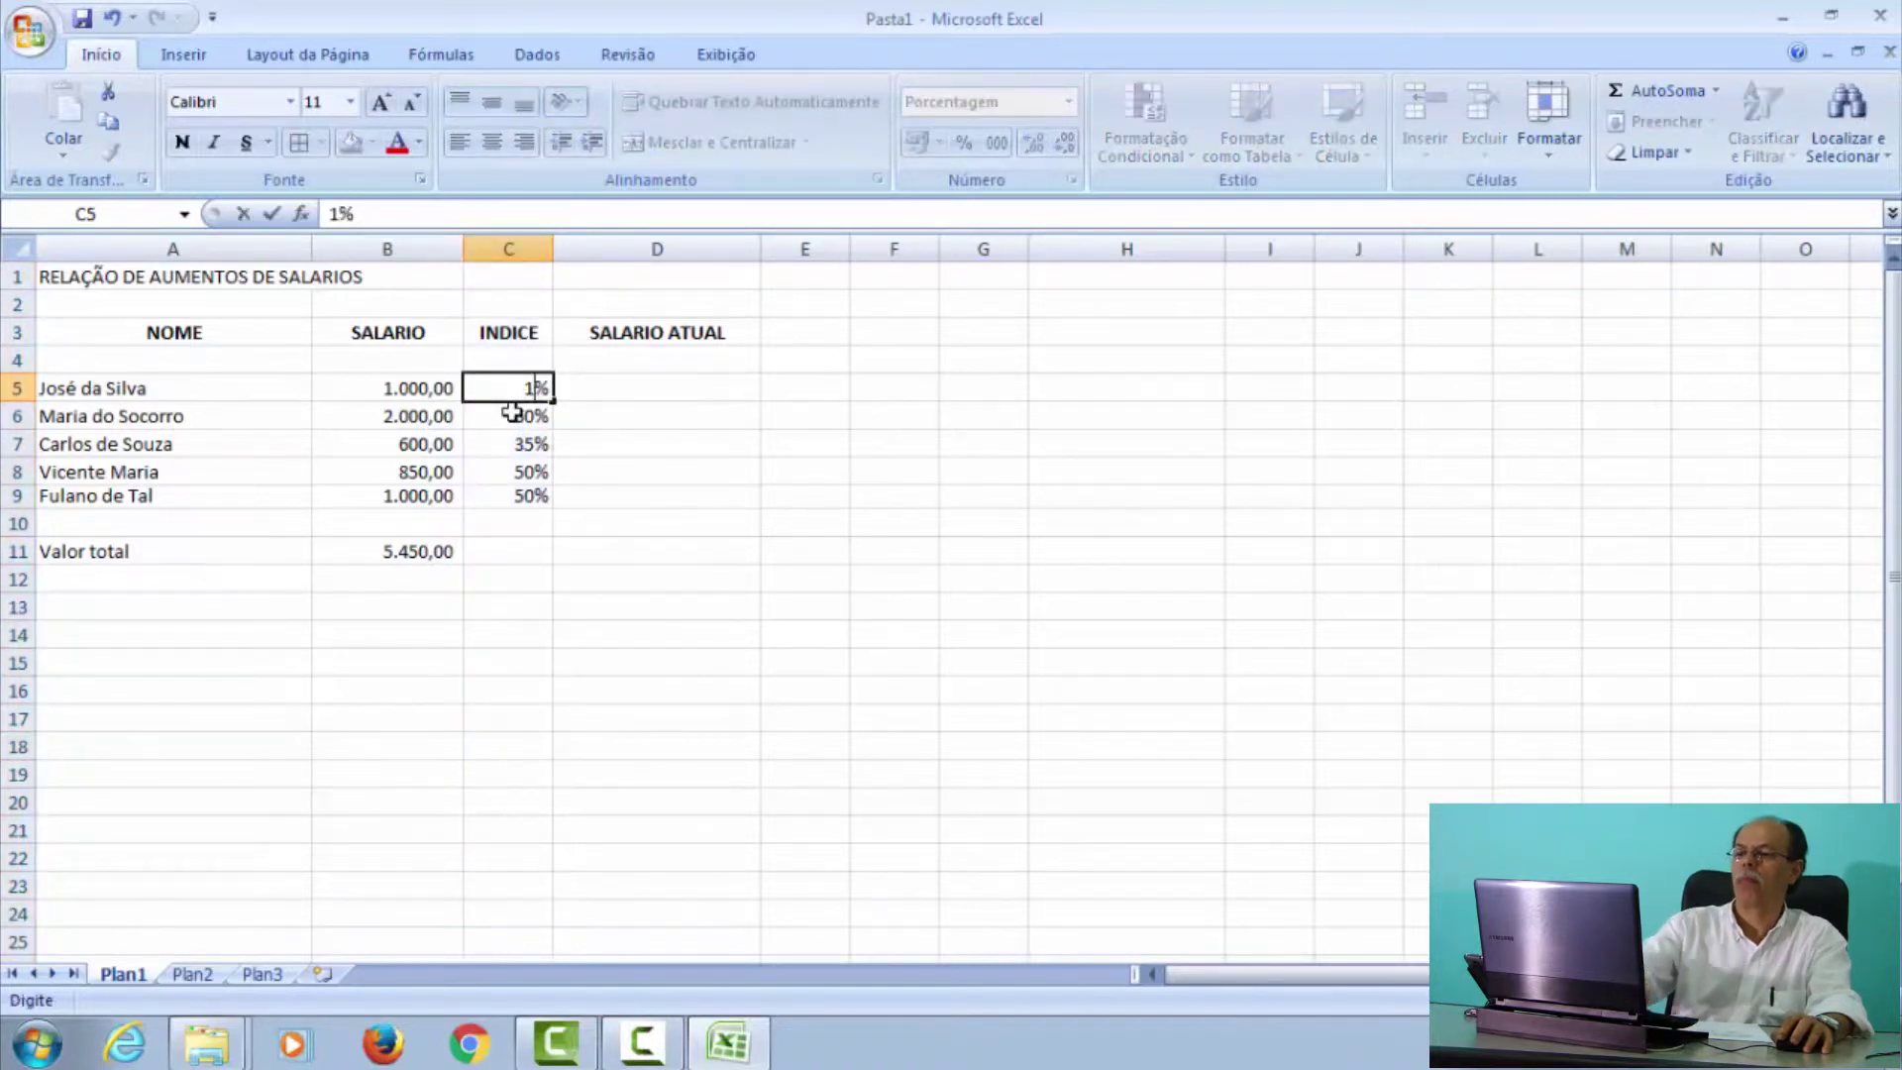
{"action": "type", "text": "0"}
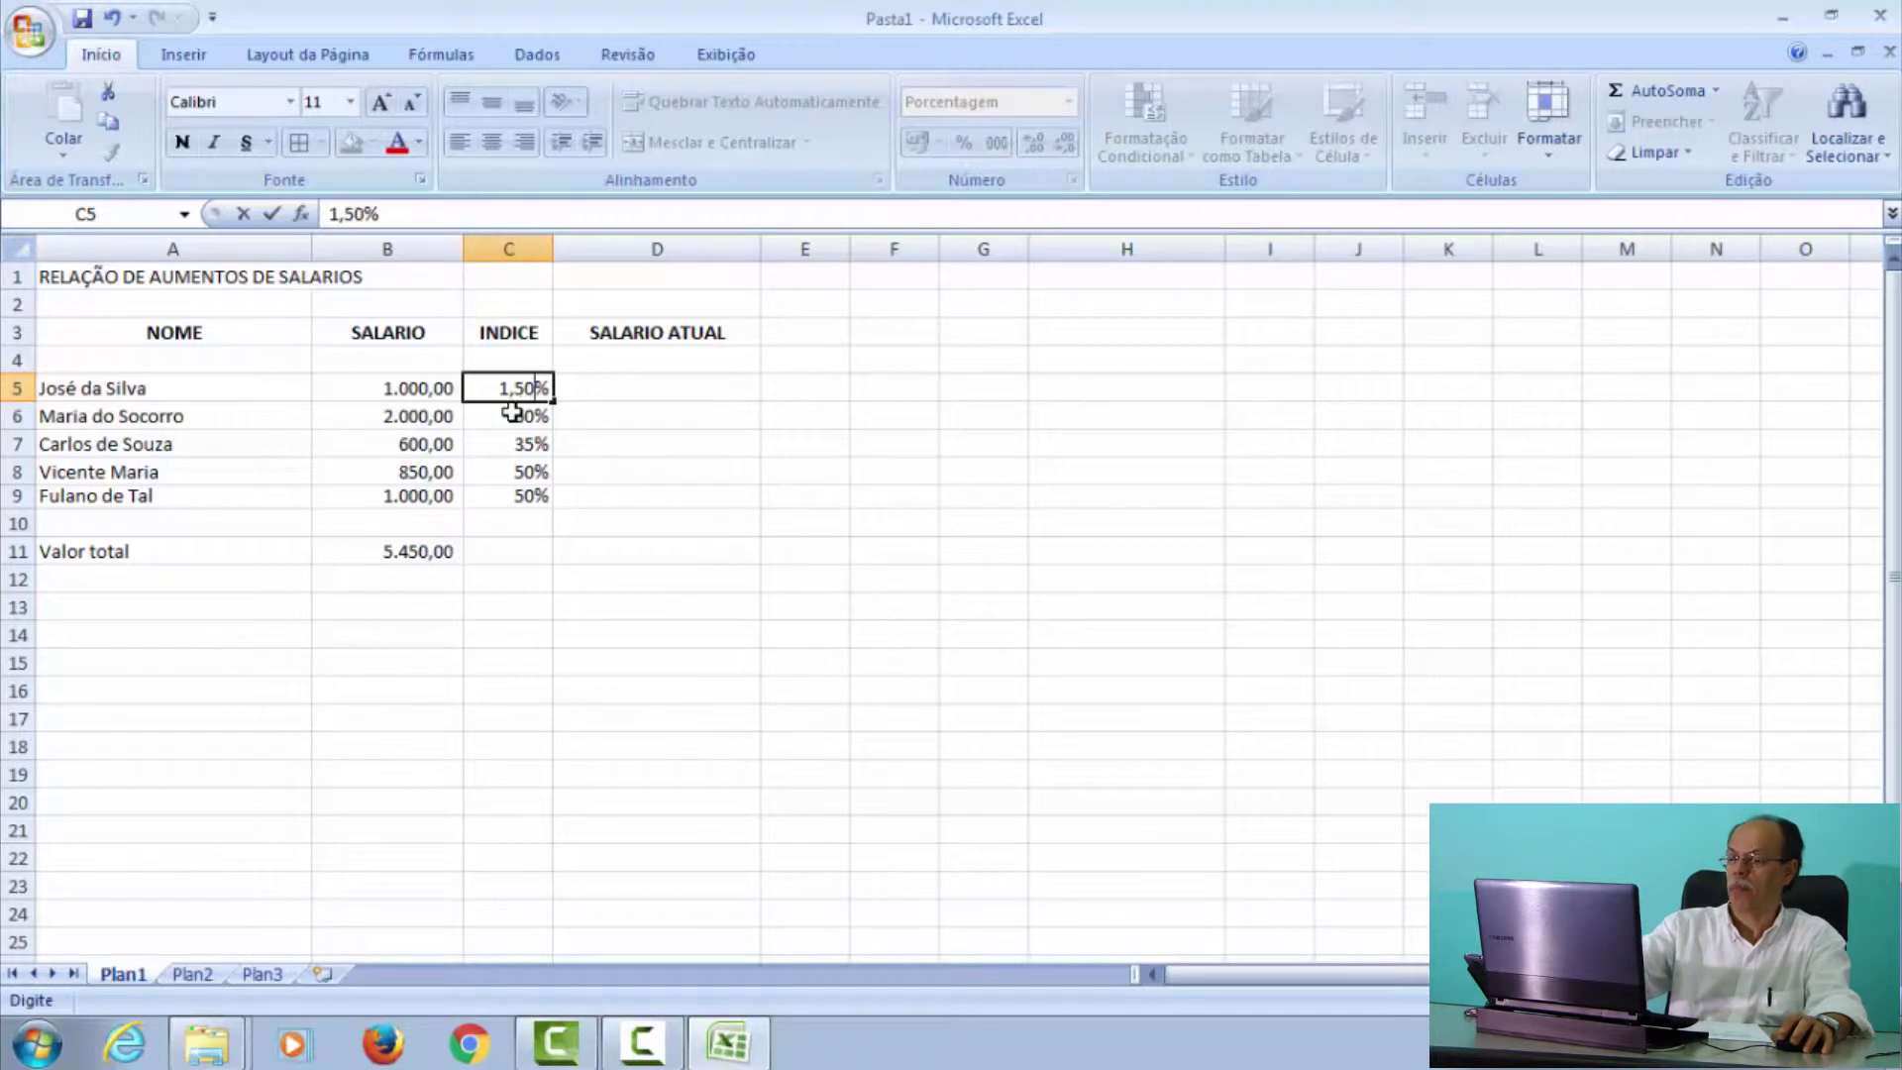
{"action": "key", "text": "Return"}
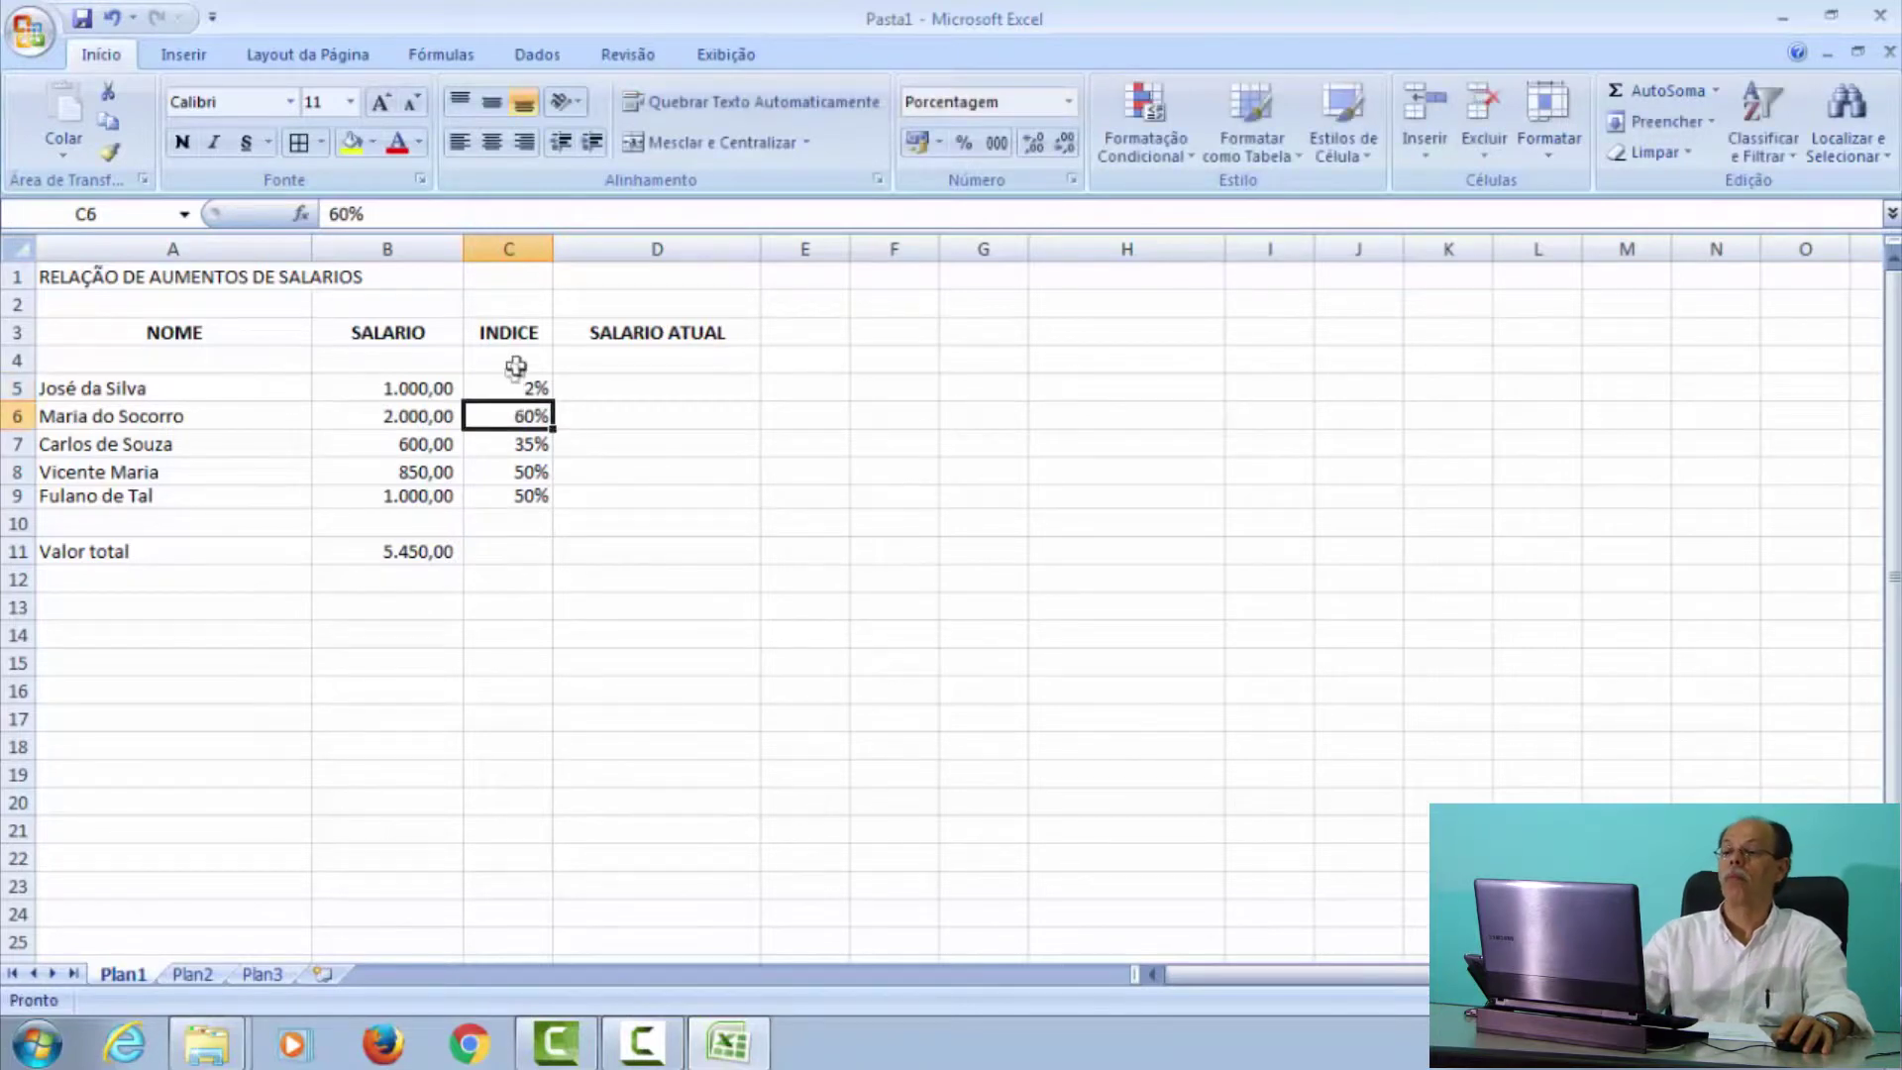
- Apply the thousands-separator number format to the whole INDICE column and set the first employee's index in C5 to 1,50
{"action": "left_click", "coordinate": [526, 238]}
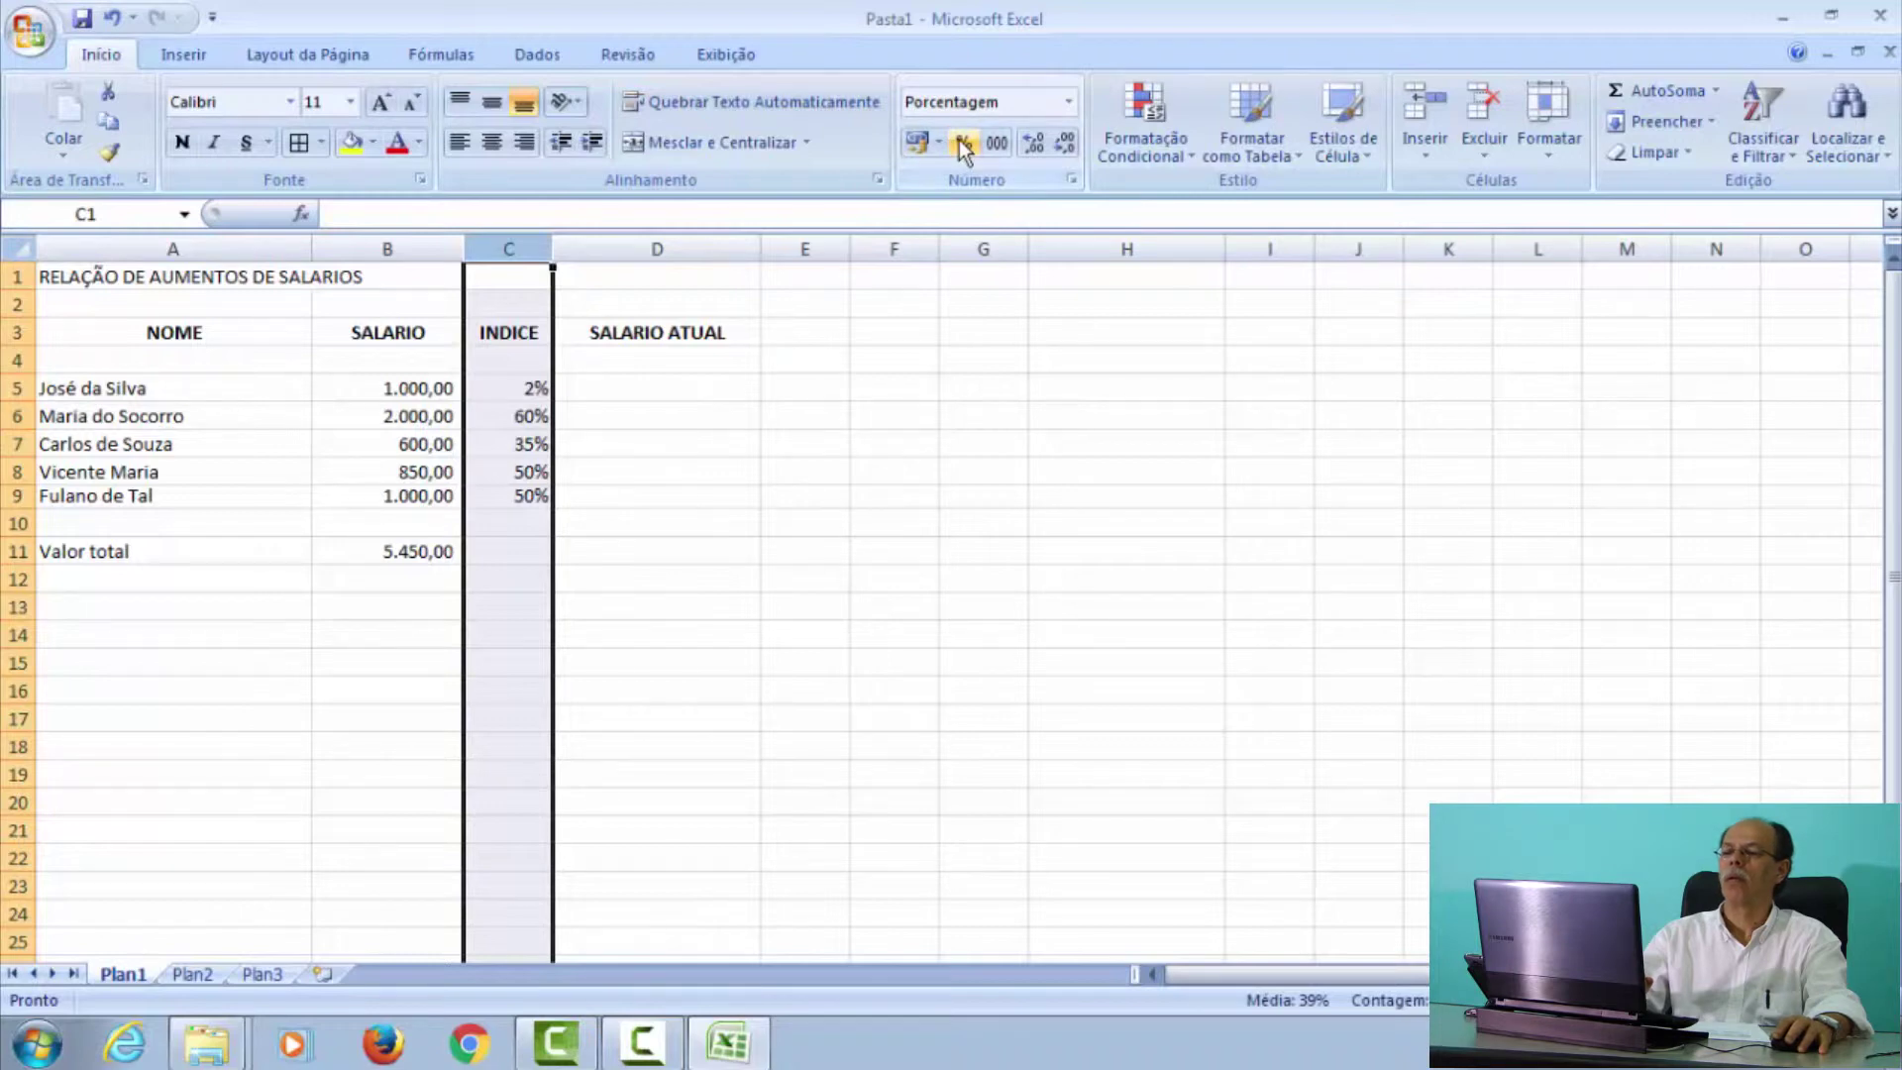
{"action": "left_click", "coordinate": [989, 141]}
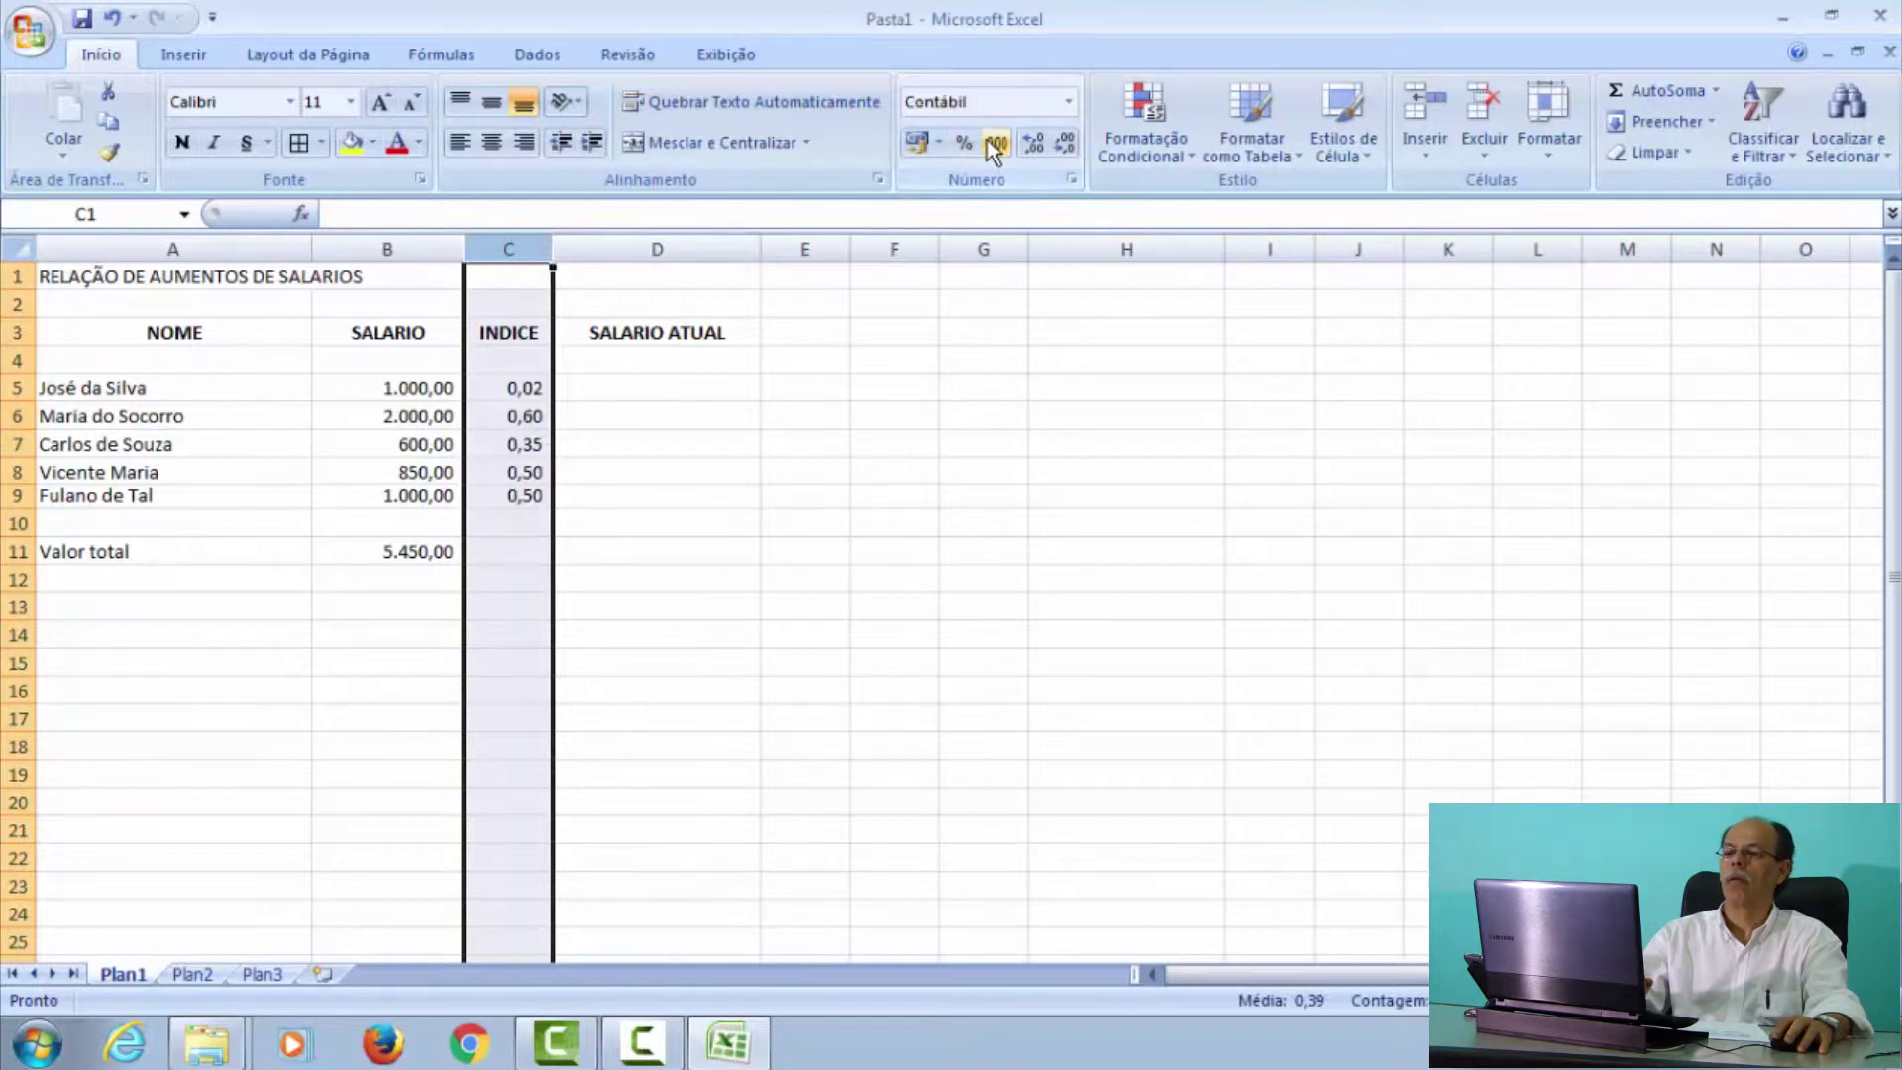
{"action": "left_click", "coordinate": [542, 388]}
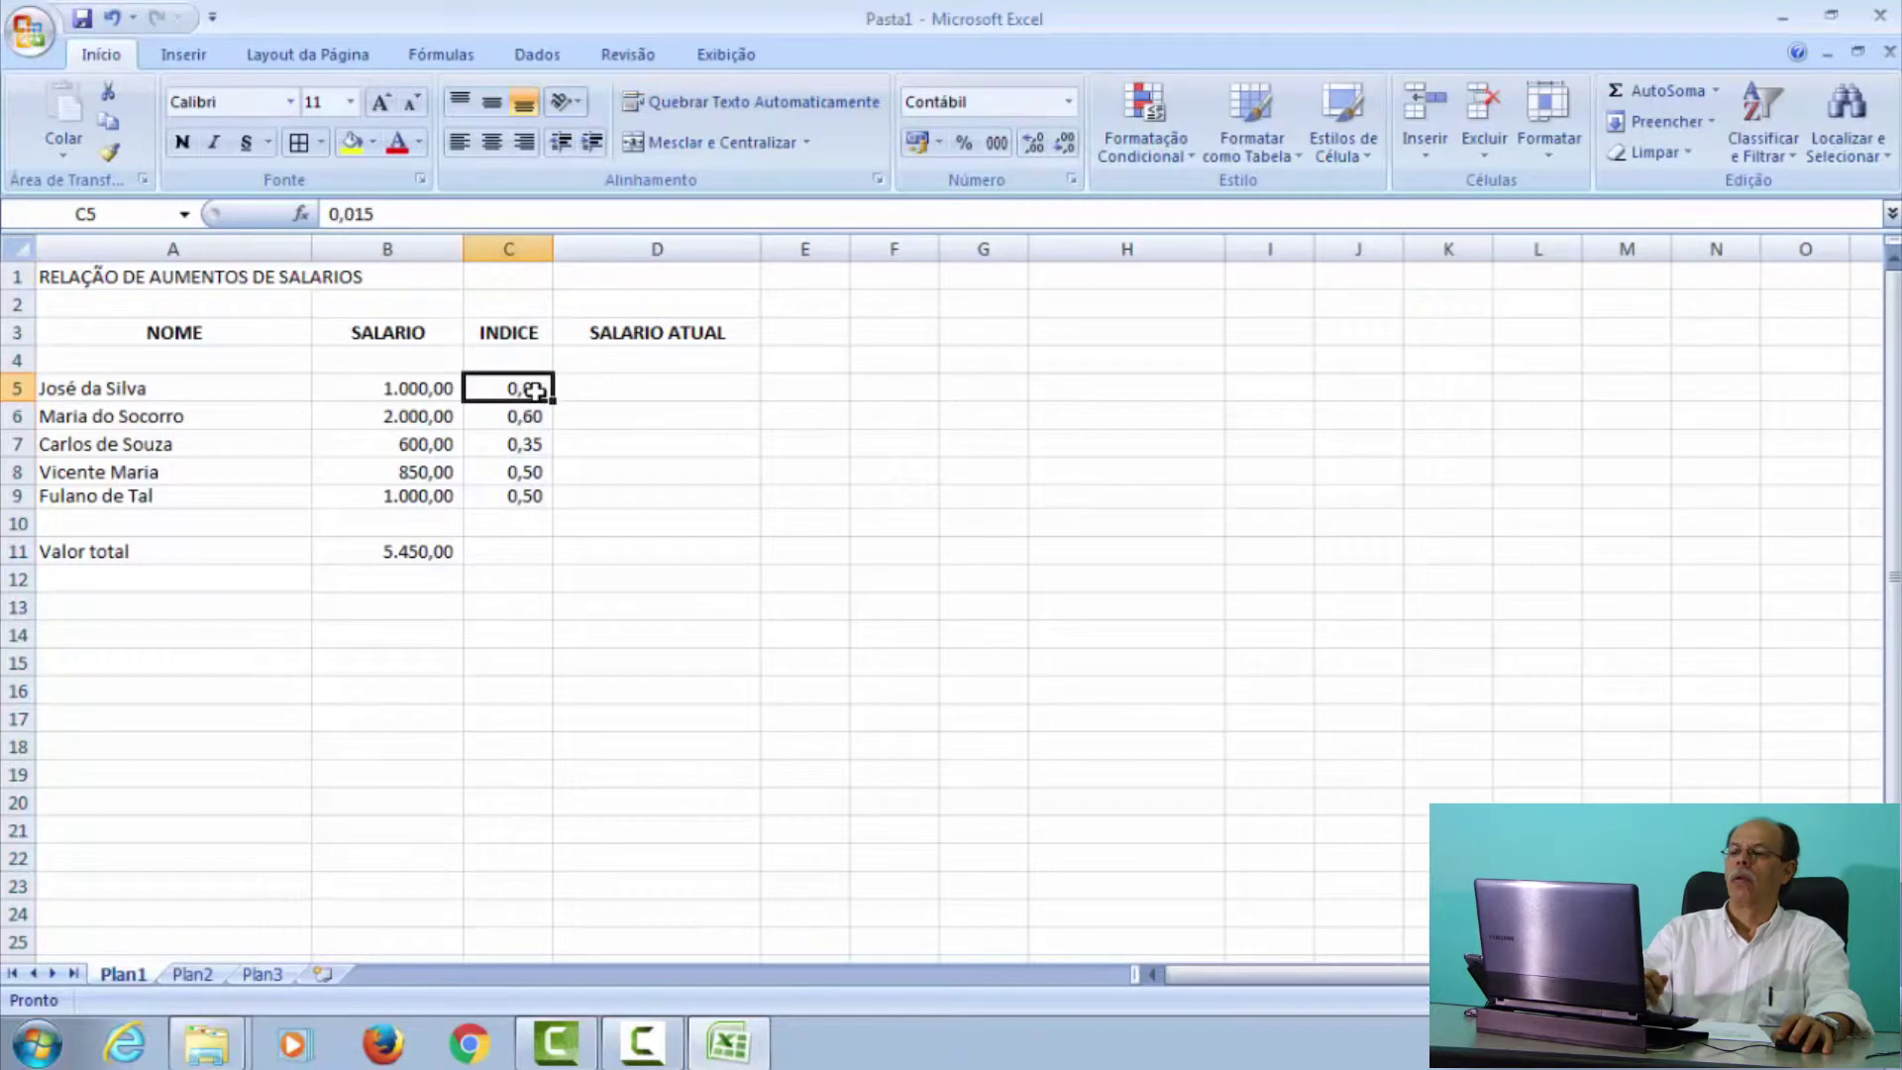
{"action": "type", "text": "1"}
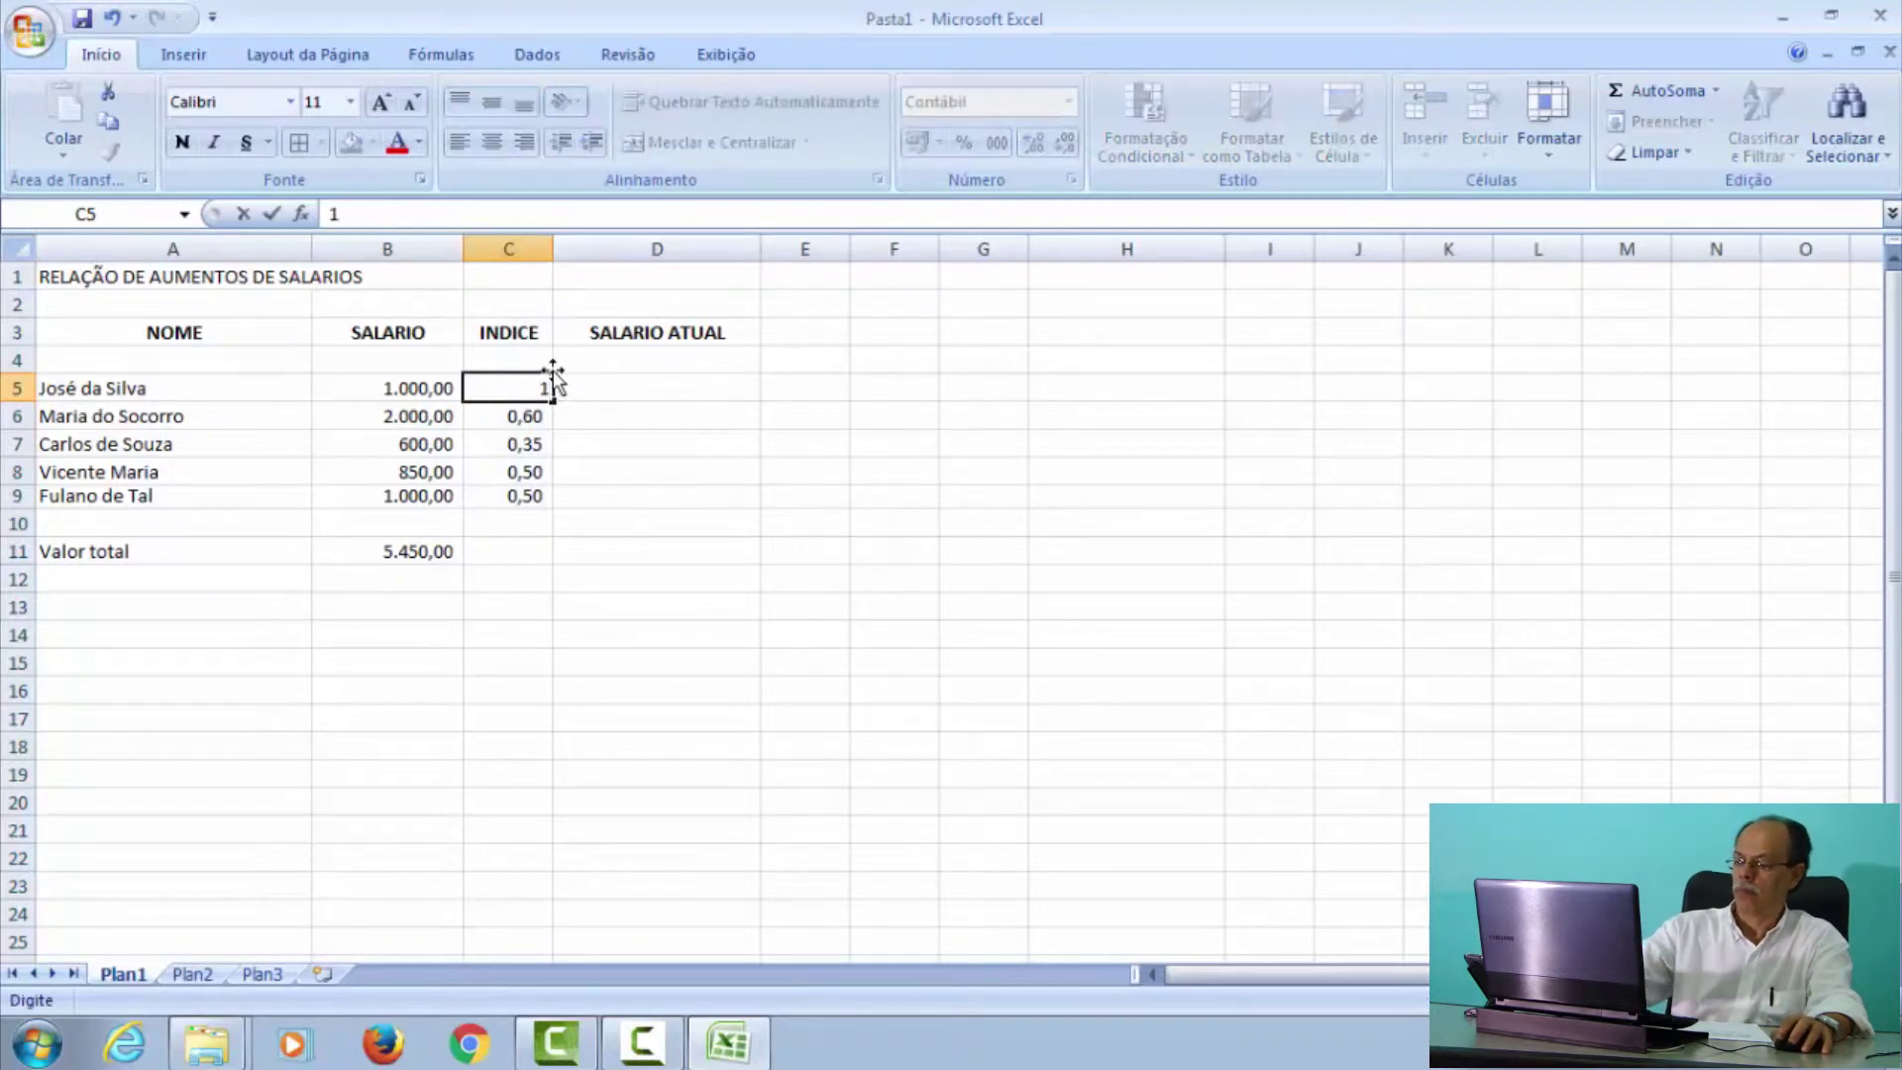
{"action": "type", "text": ",50"}
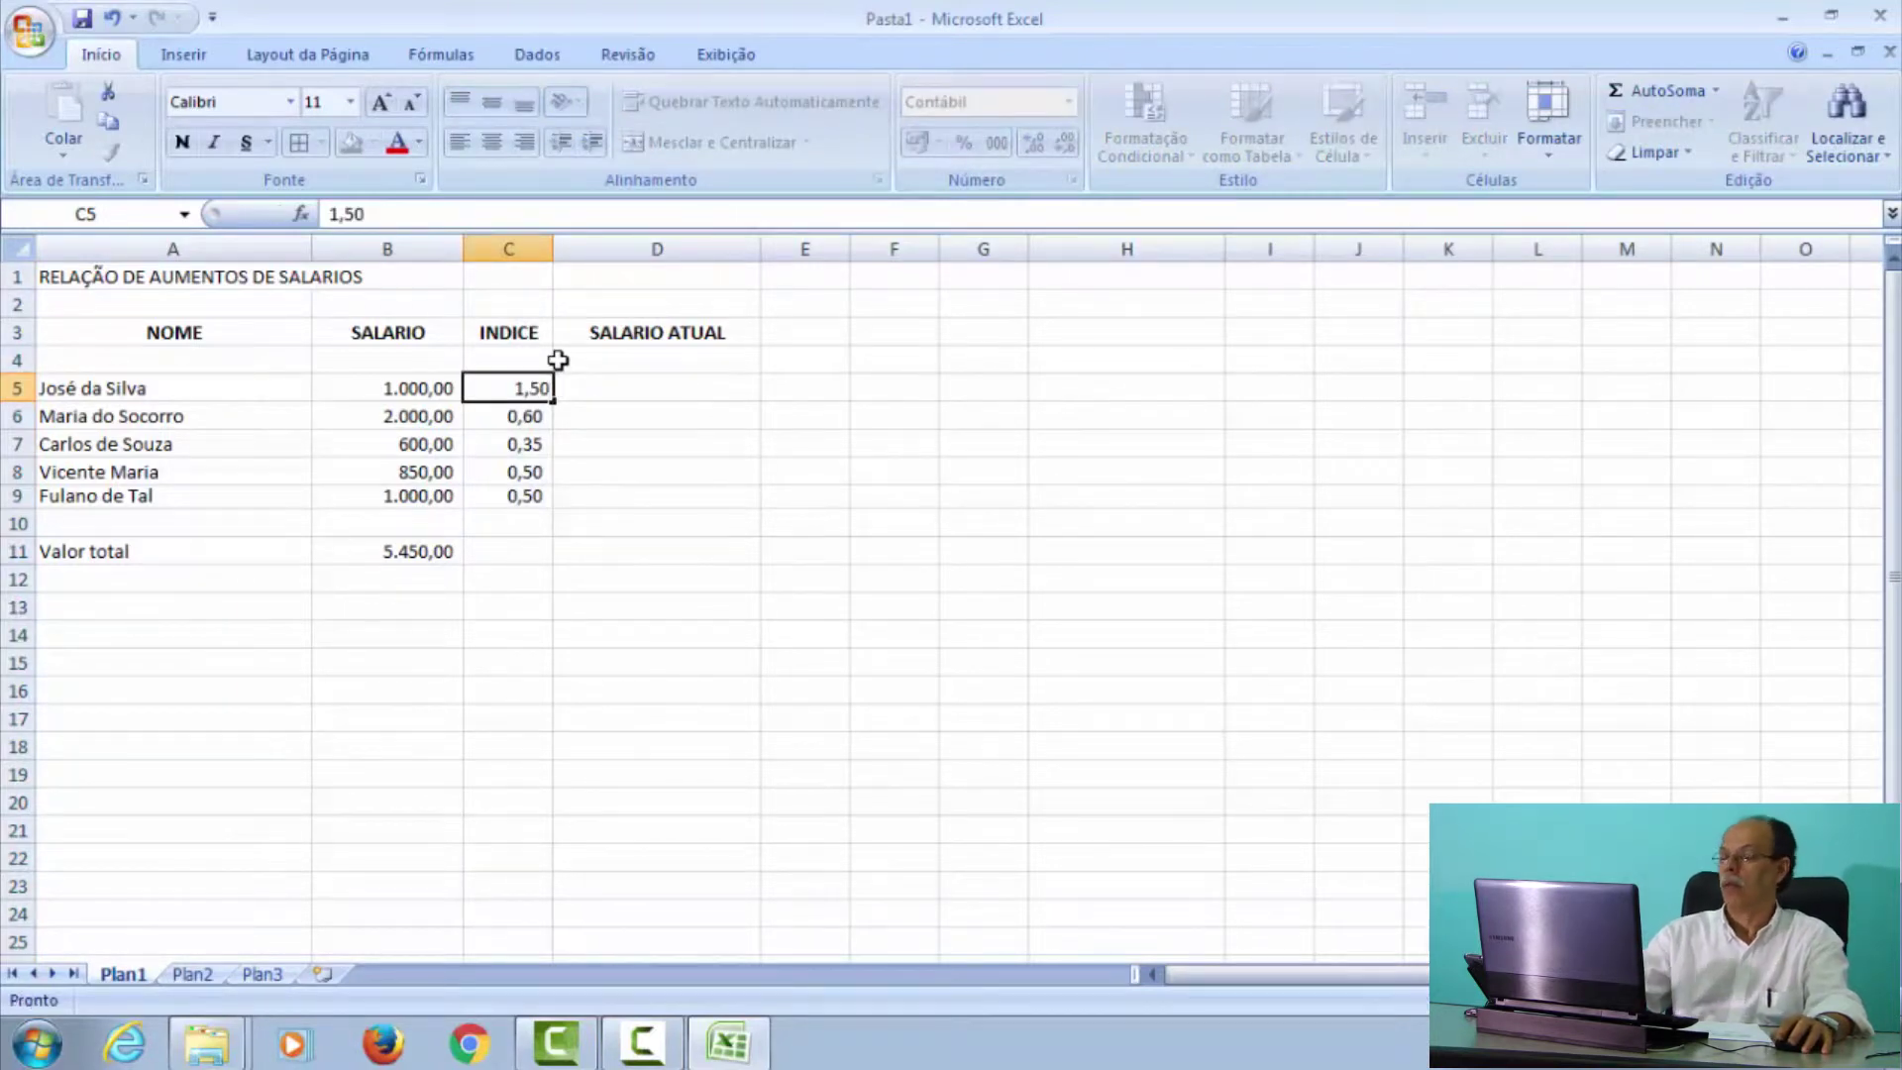
{"action": "key", "text": "Return"}
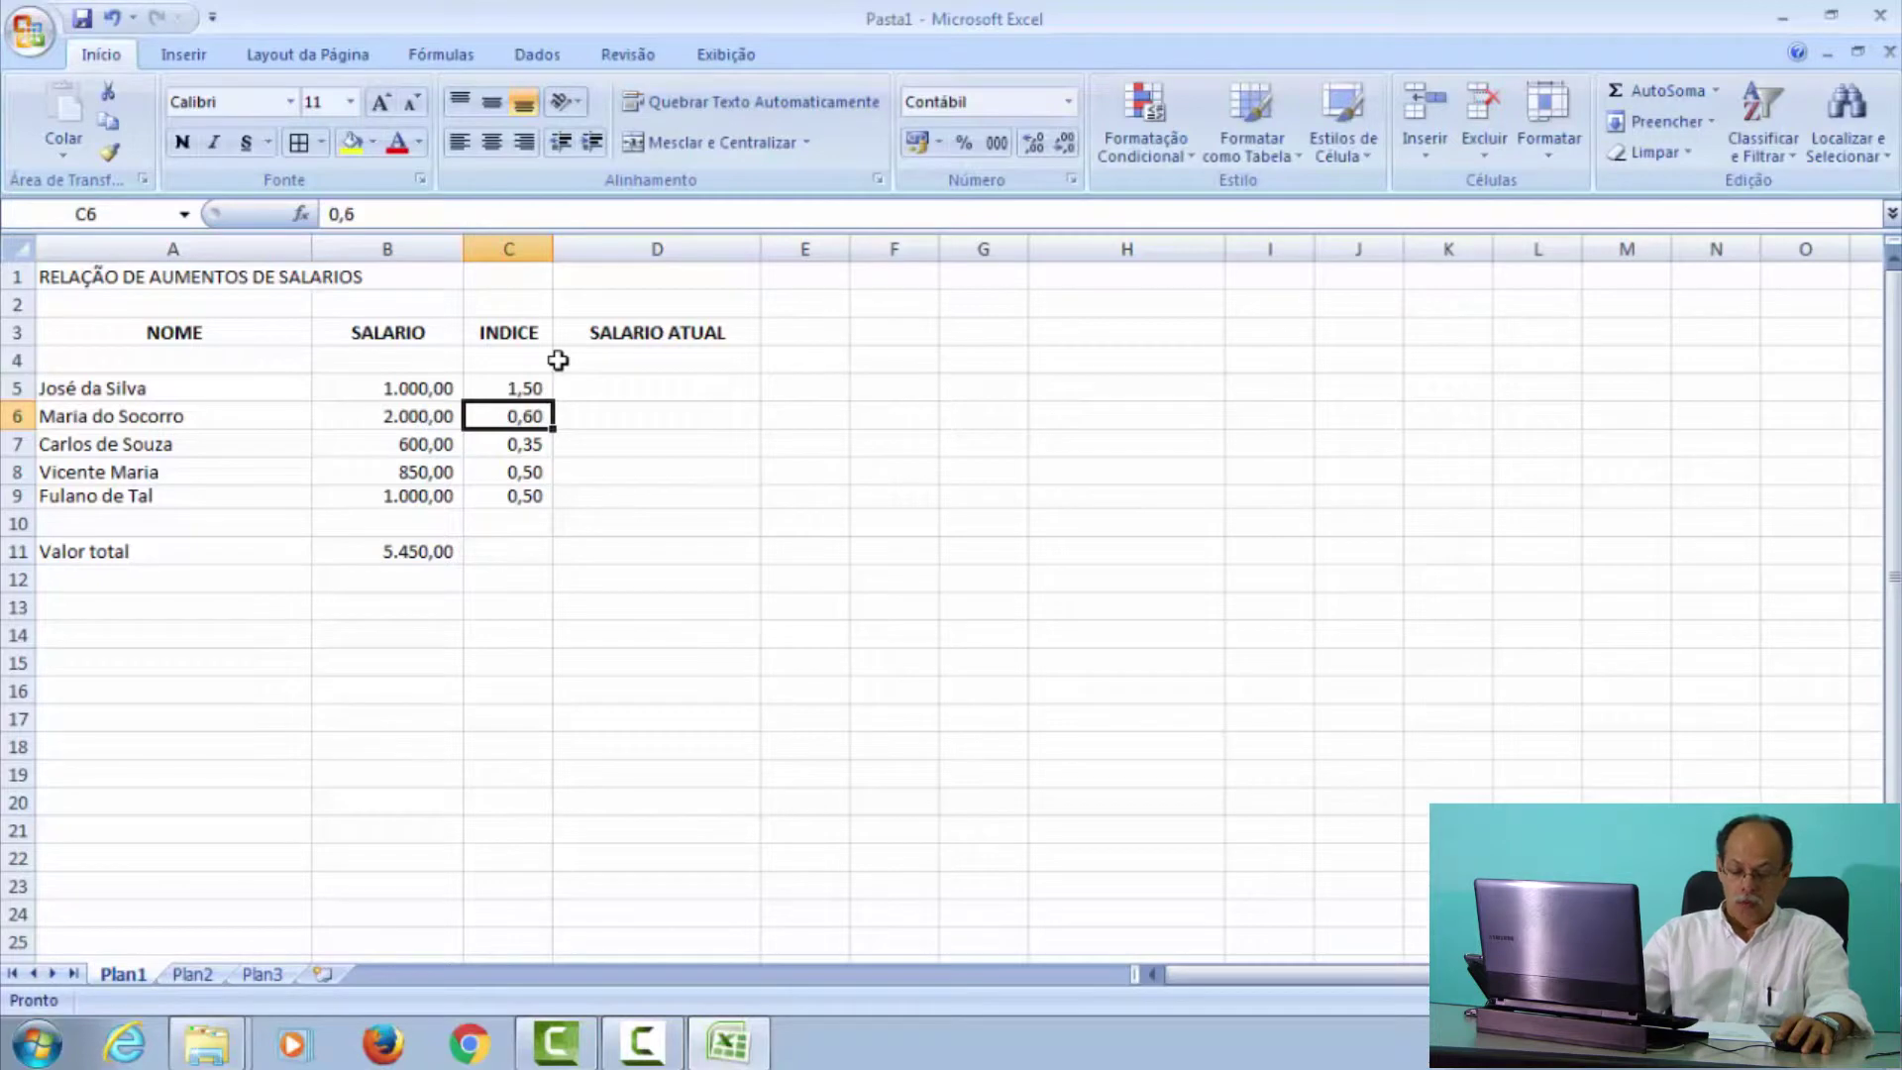
- Set the remaining employees' indexes in cells C6 to C9 to 1,60, 1,35, 1,50 and 1,50
{"action": "type", "text": "1,60"}
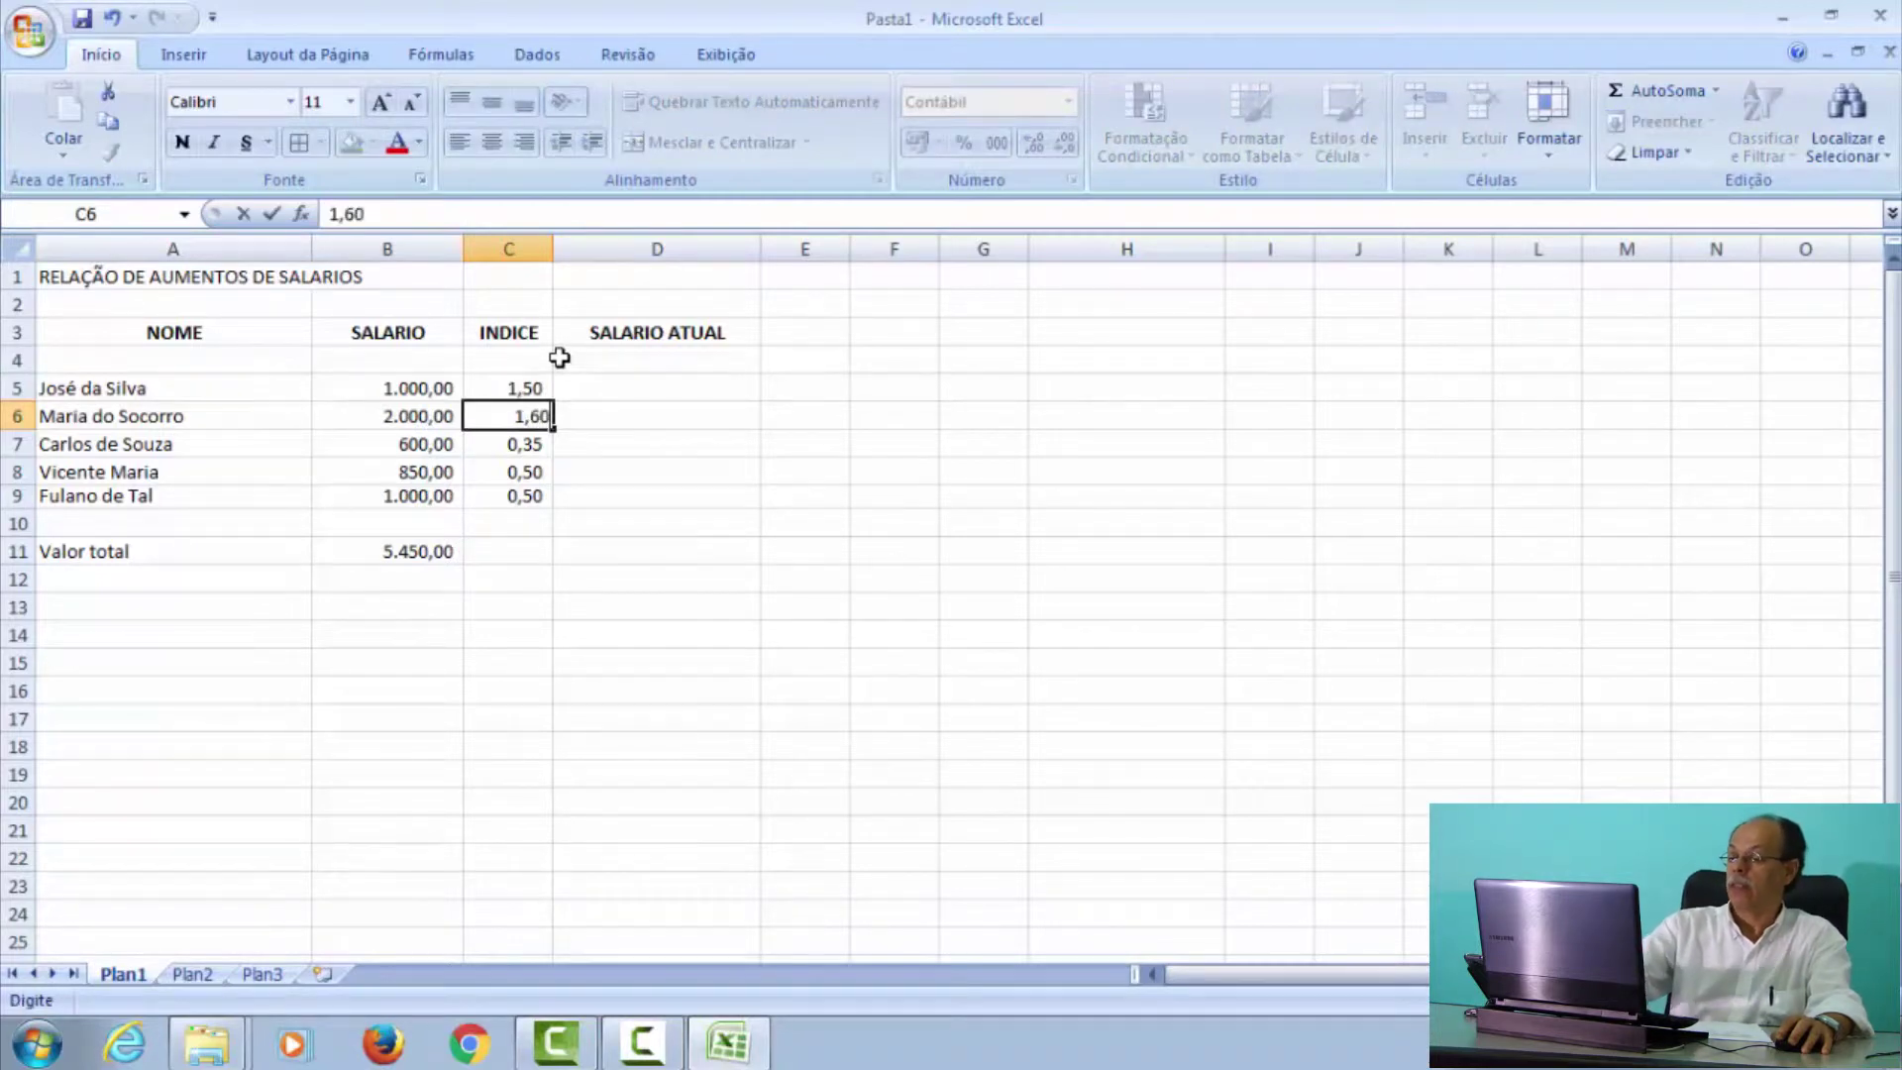
{"action": "key", "text": "Return"}
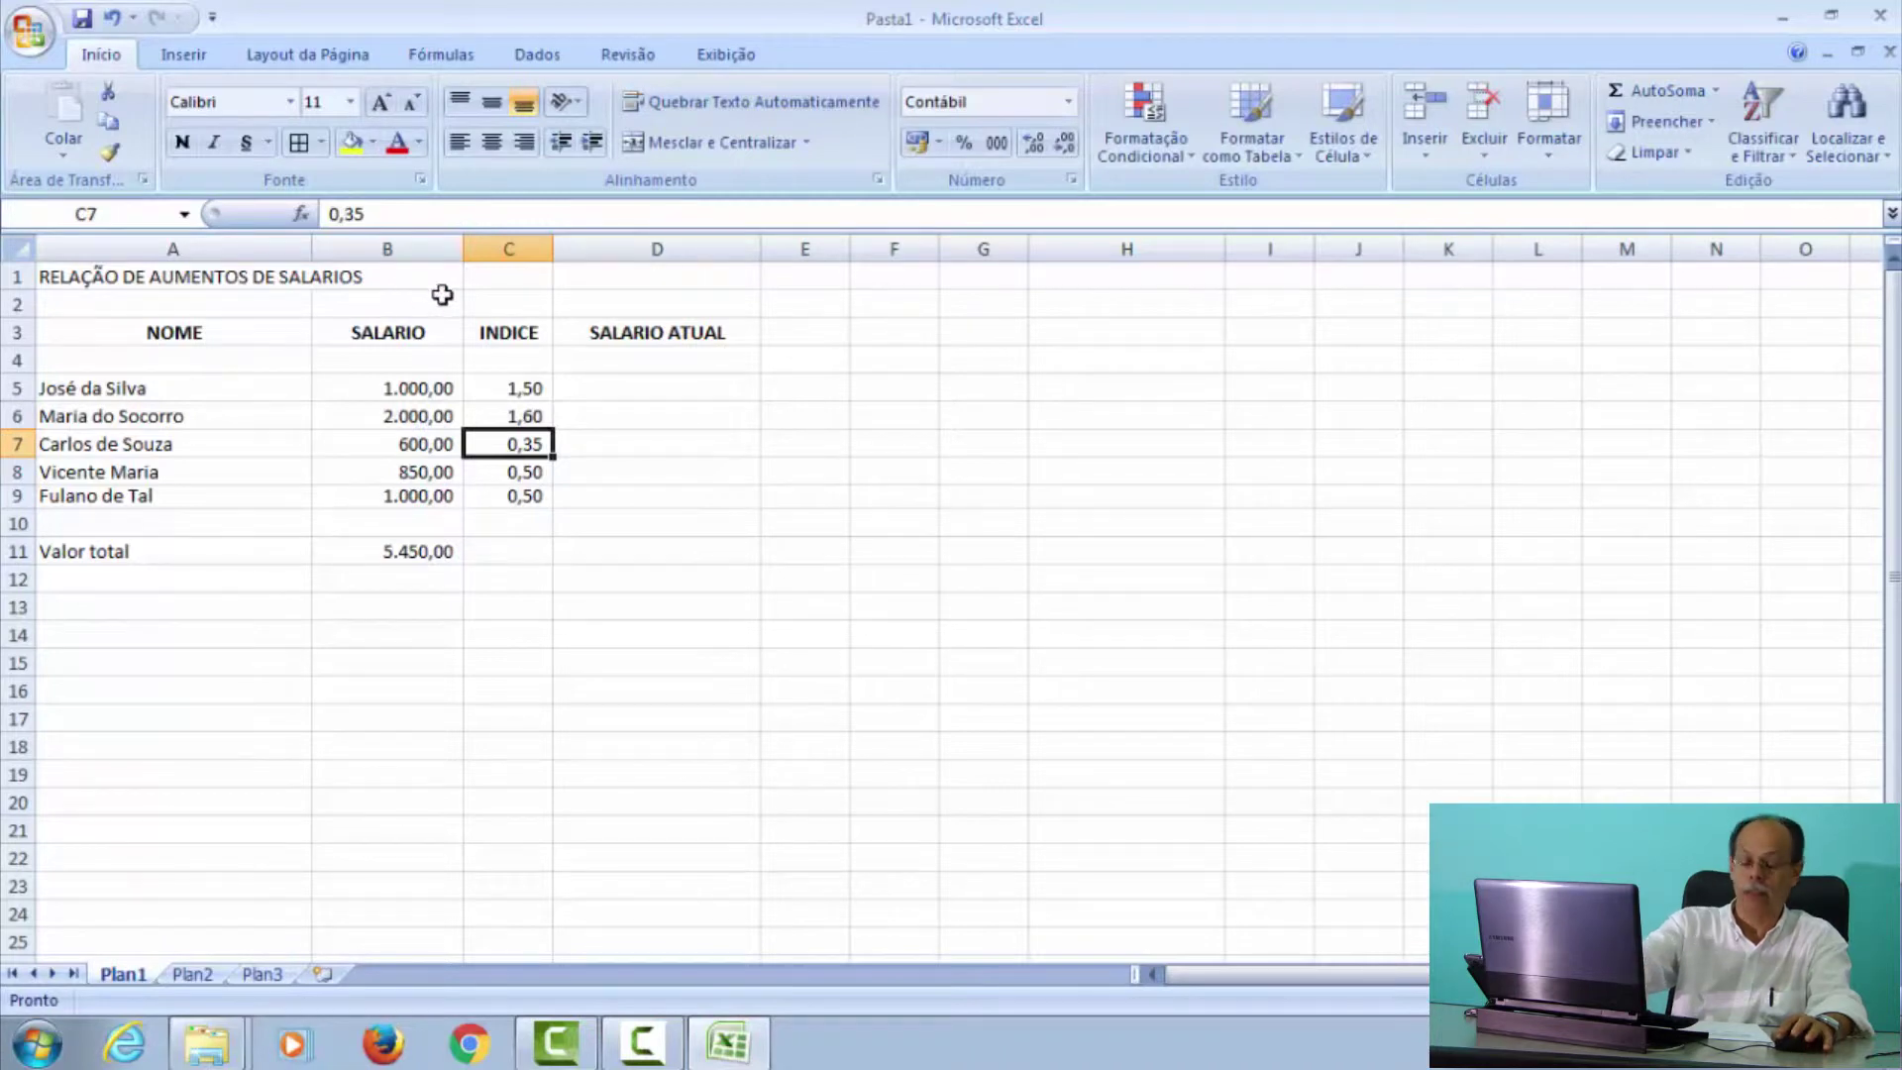
{"action": "type", "text": "1"}
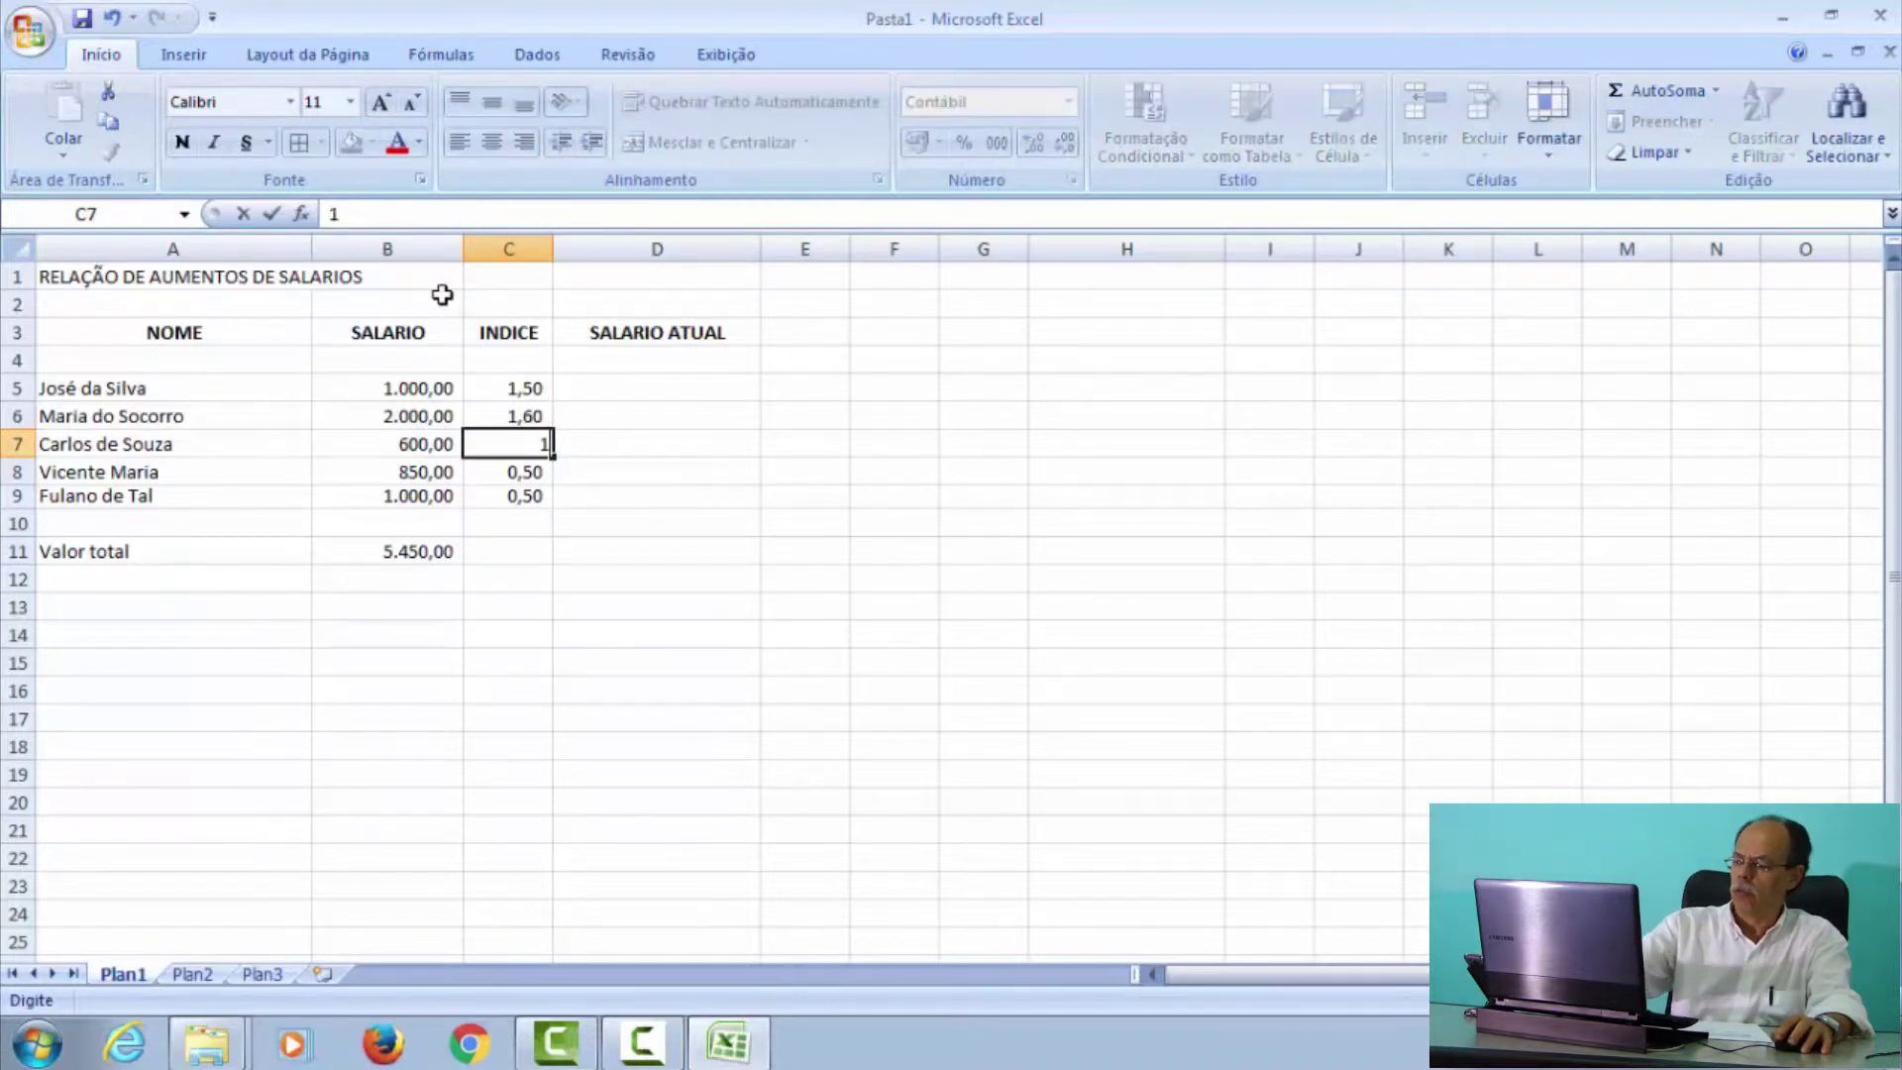
{"action": "type", "text": ",35"}
{"action": "key", "text": "Return"}
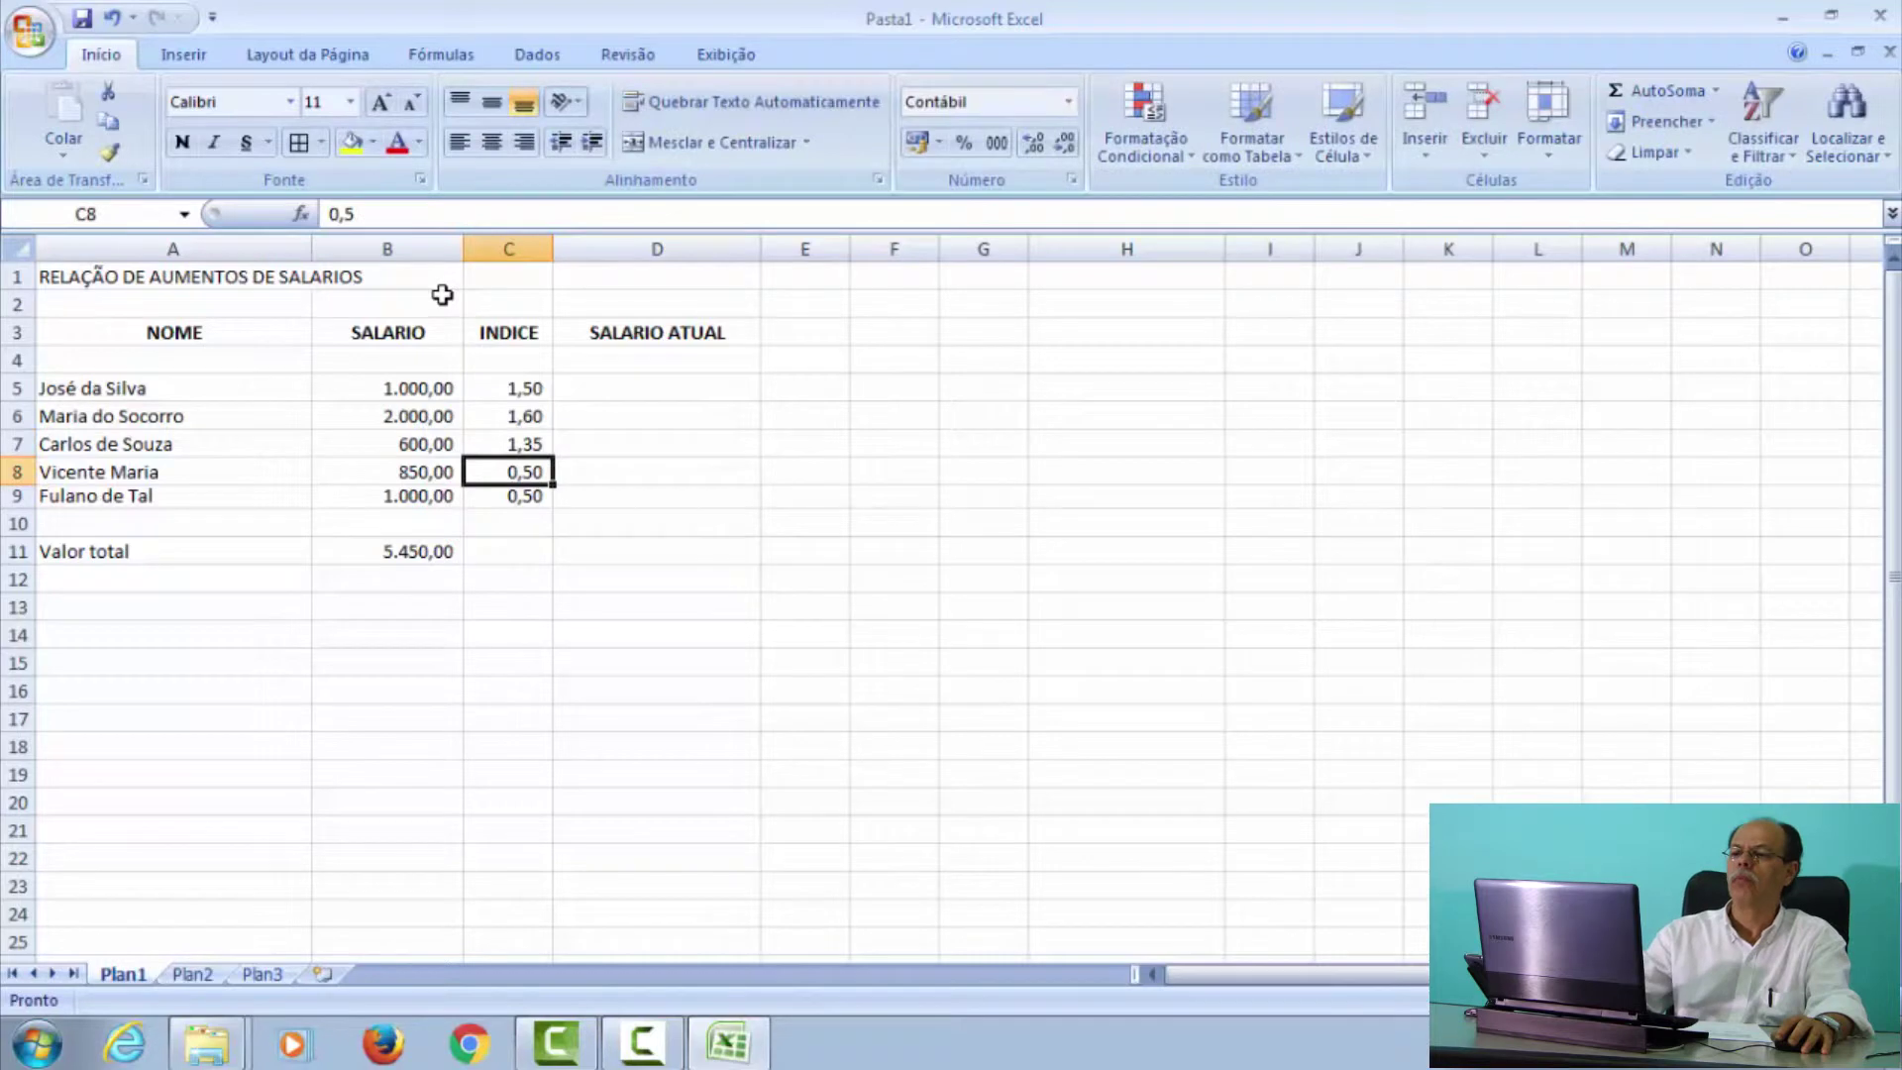
{"action": "type", "text": "1"}
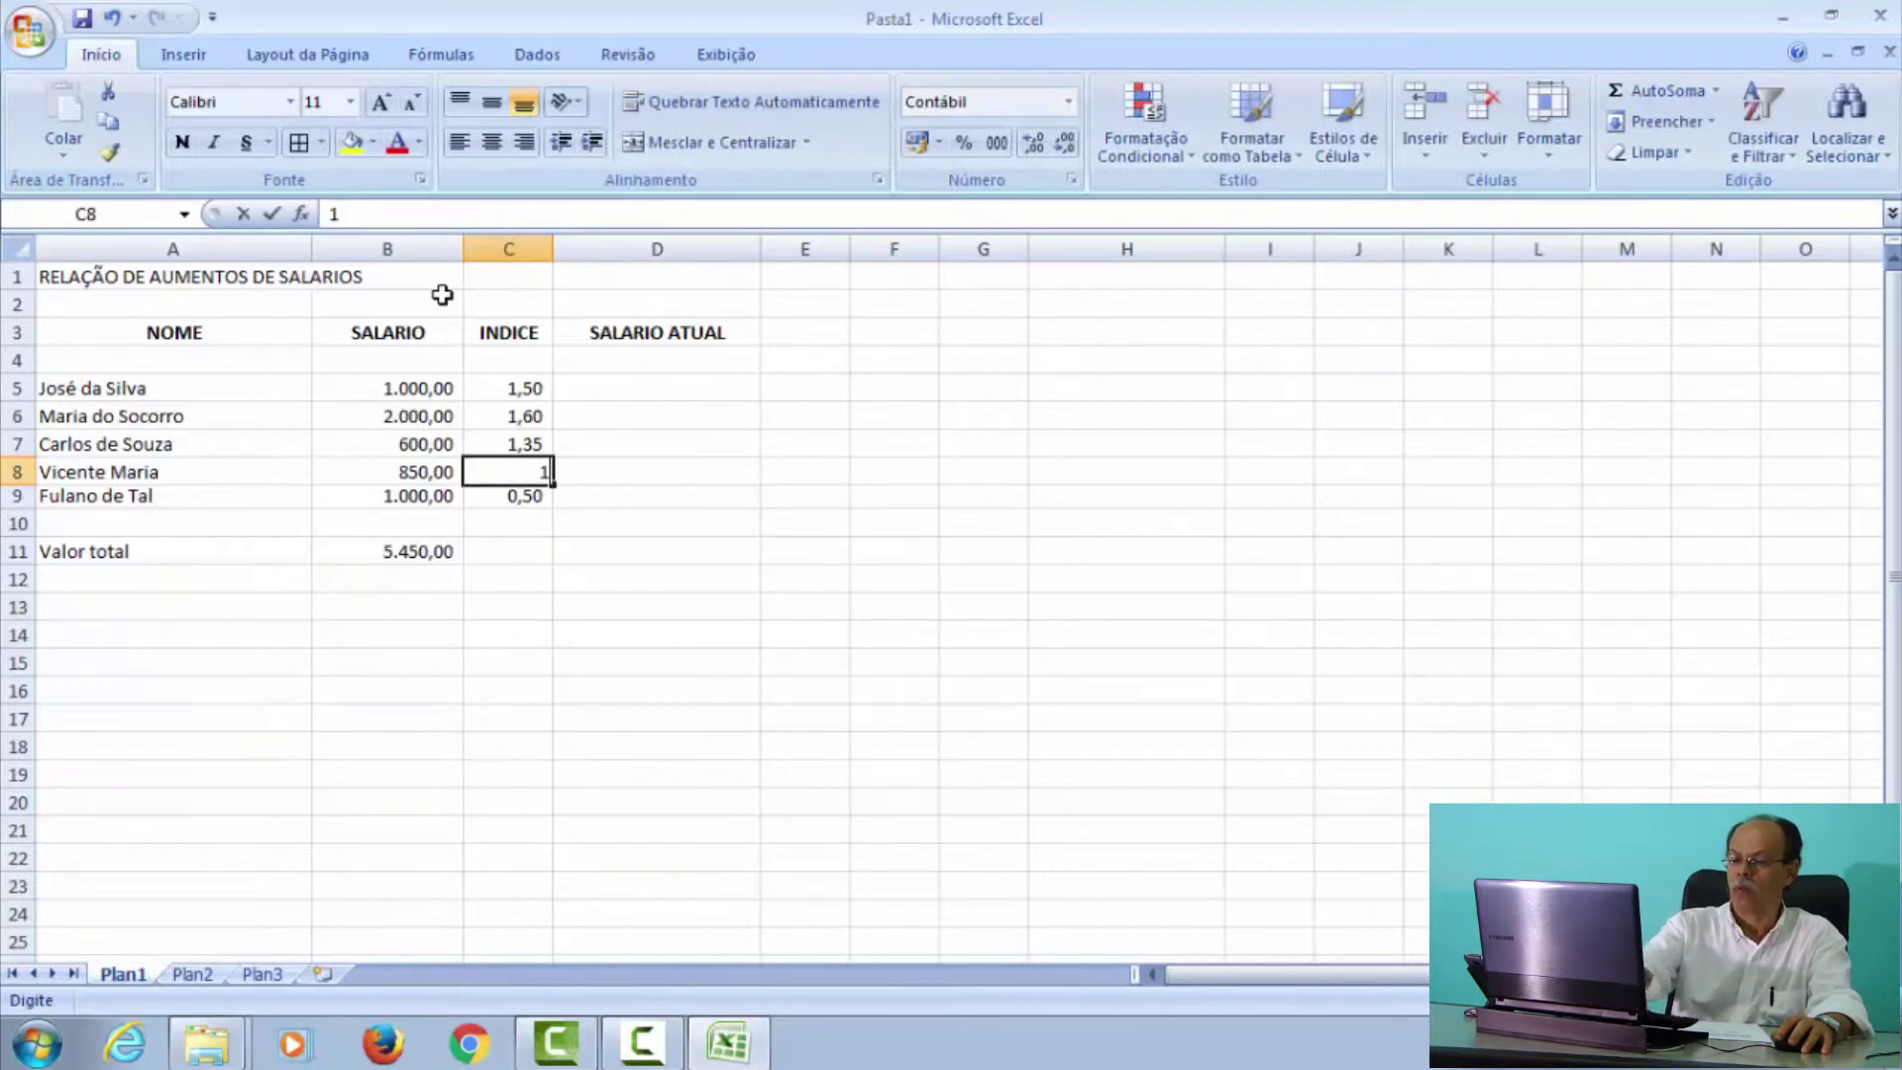
{"action": "type", "text": ",50"}
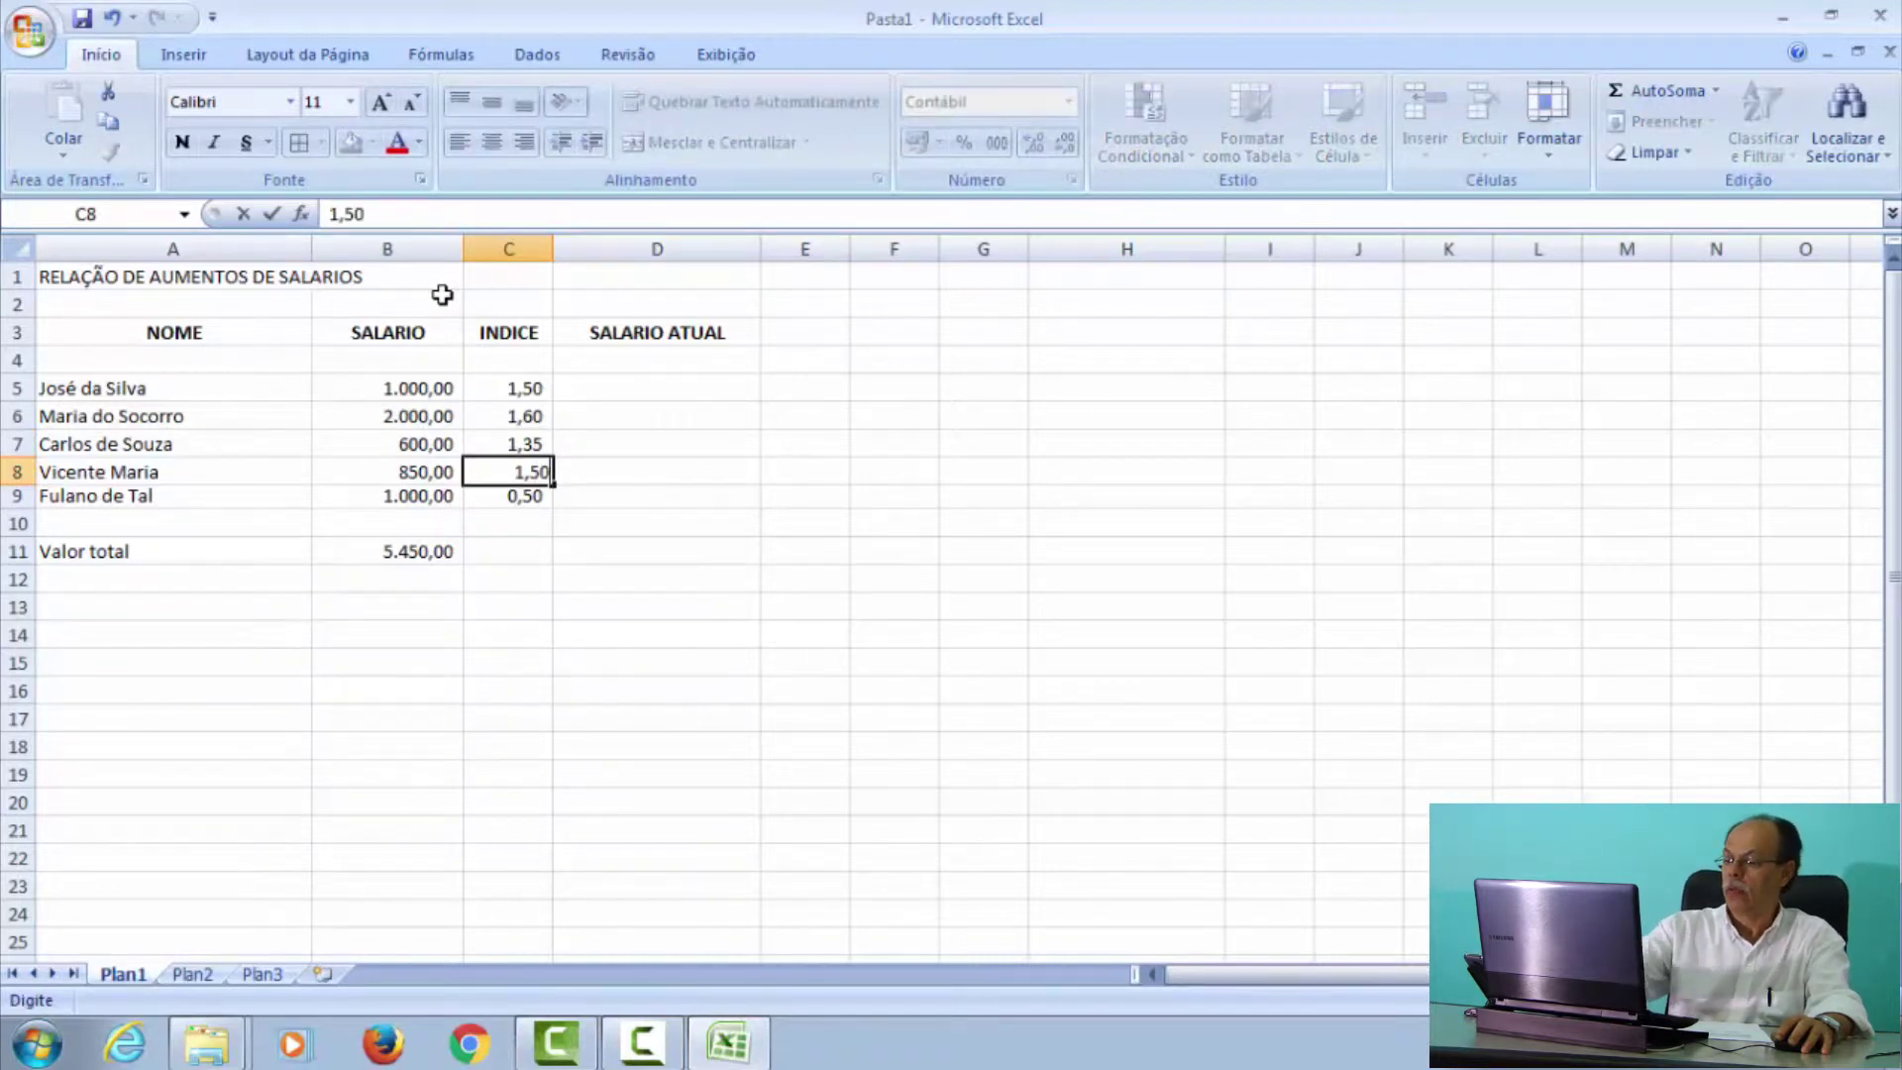
{"action": "key", "text": "Return"}
{"action": "type", "text": "1,50"}
{"action": "key", "text": "ctrl+Return"}
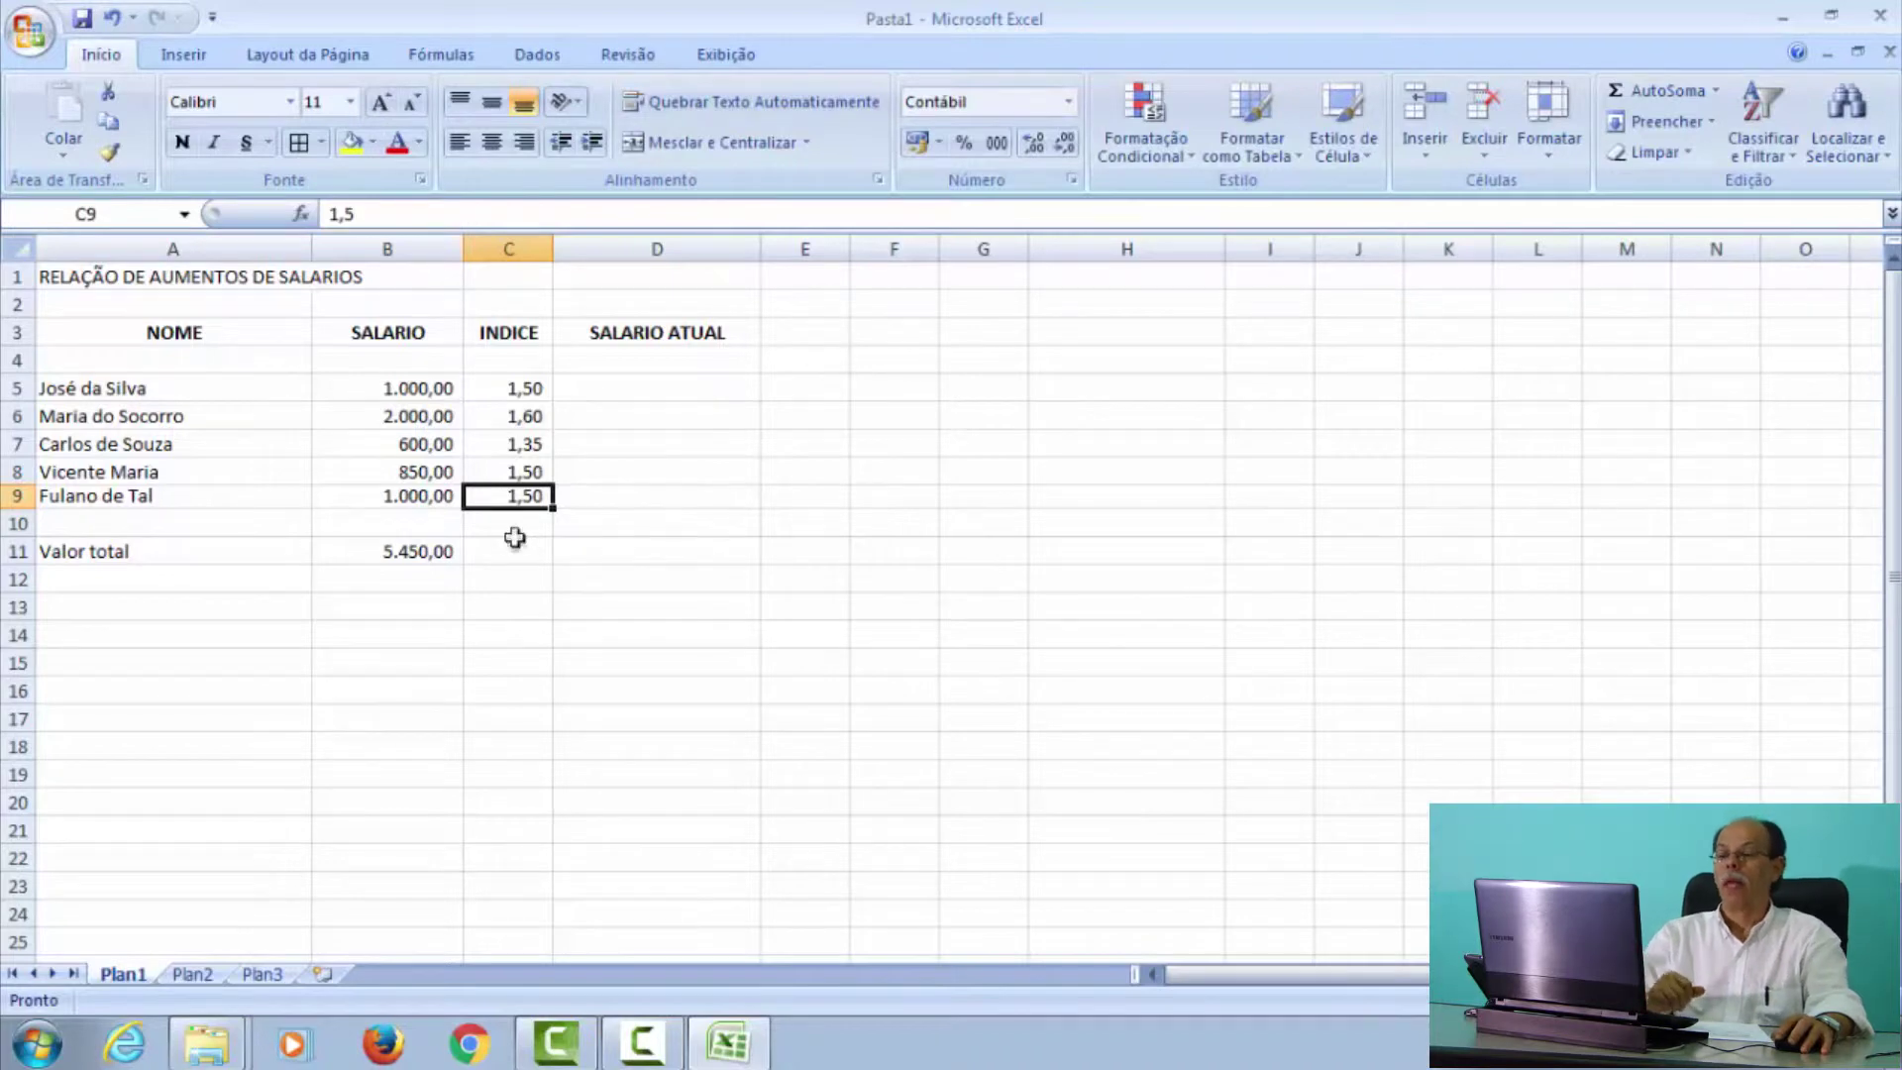
- Enter a SOMA formula referencing the first employee's salary, =SOMA(B5), in cell D5 under SALARIO ATUAL
{"action": "left_click", "coordinate": [630, 391]}
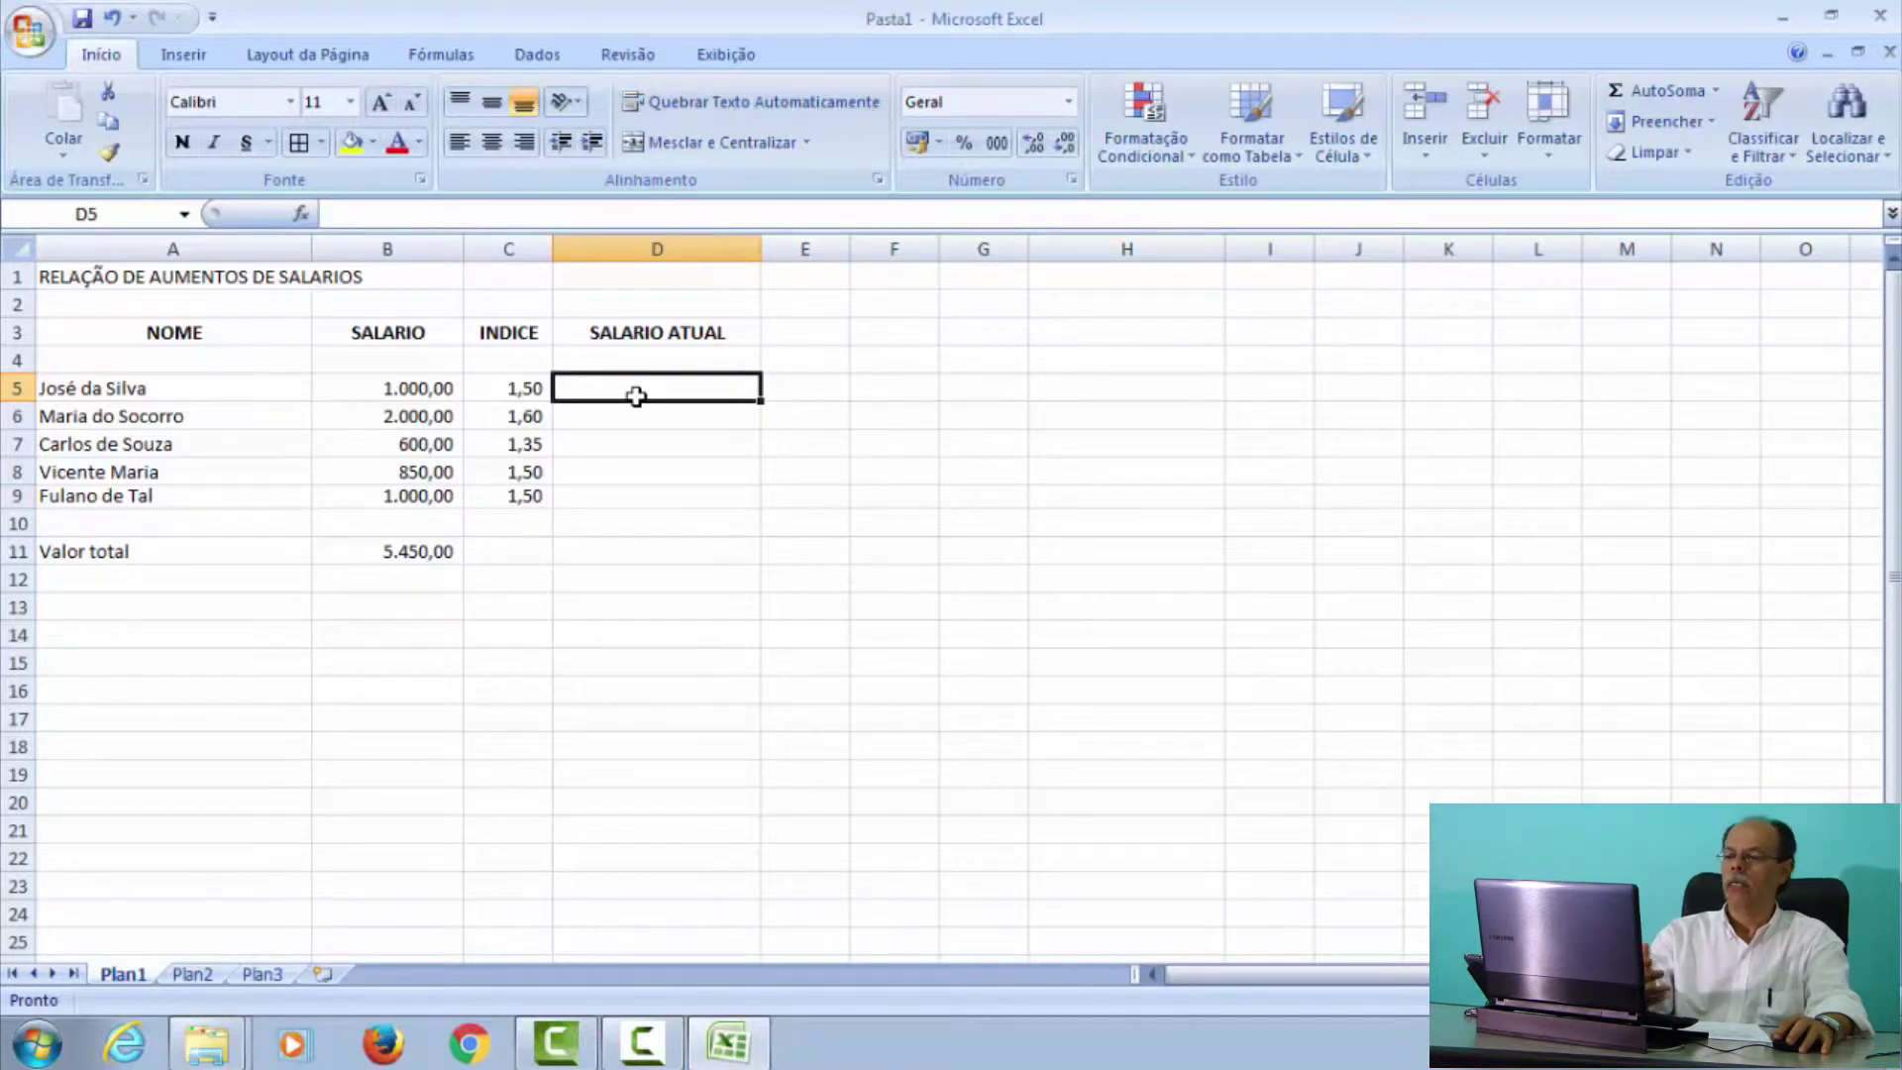
{"action": "type", "text": "="}
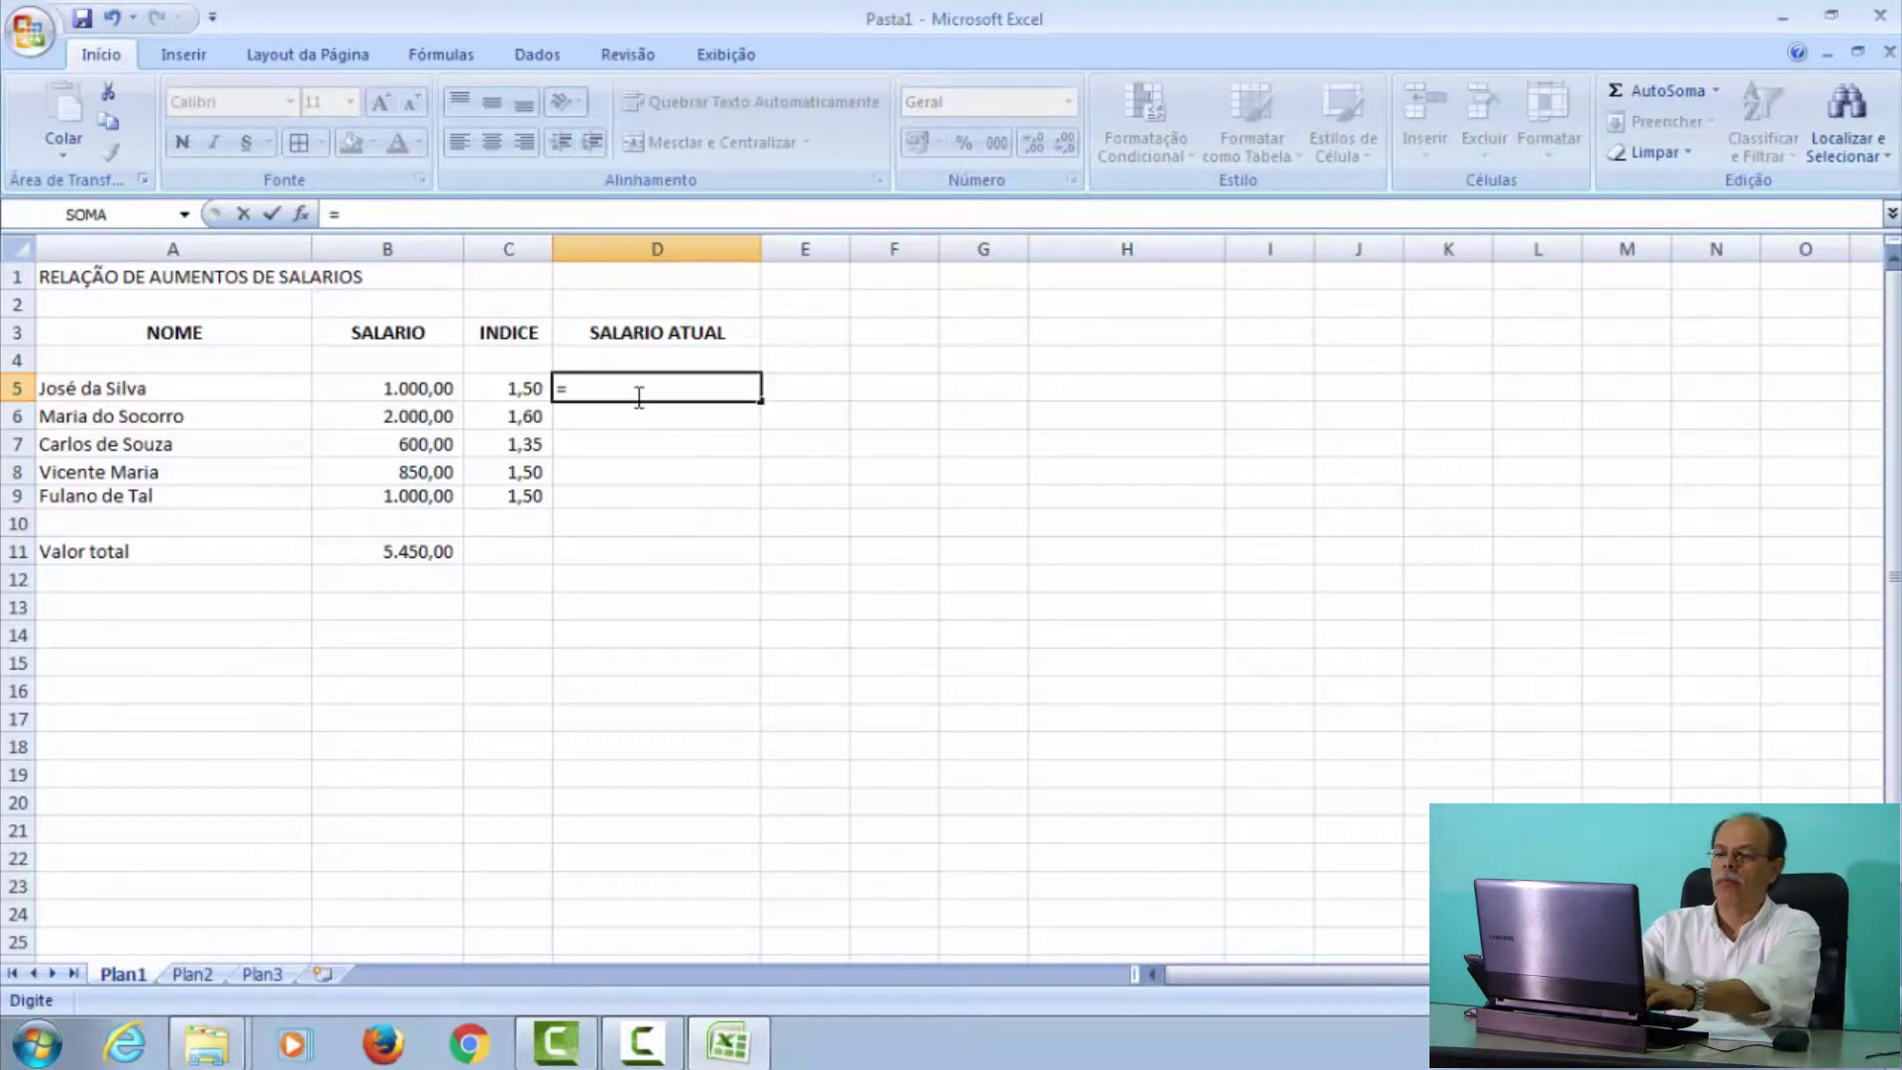
{"action": "type", "text": "soma("}
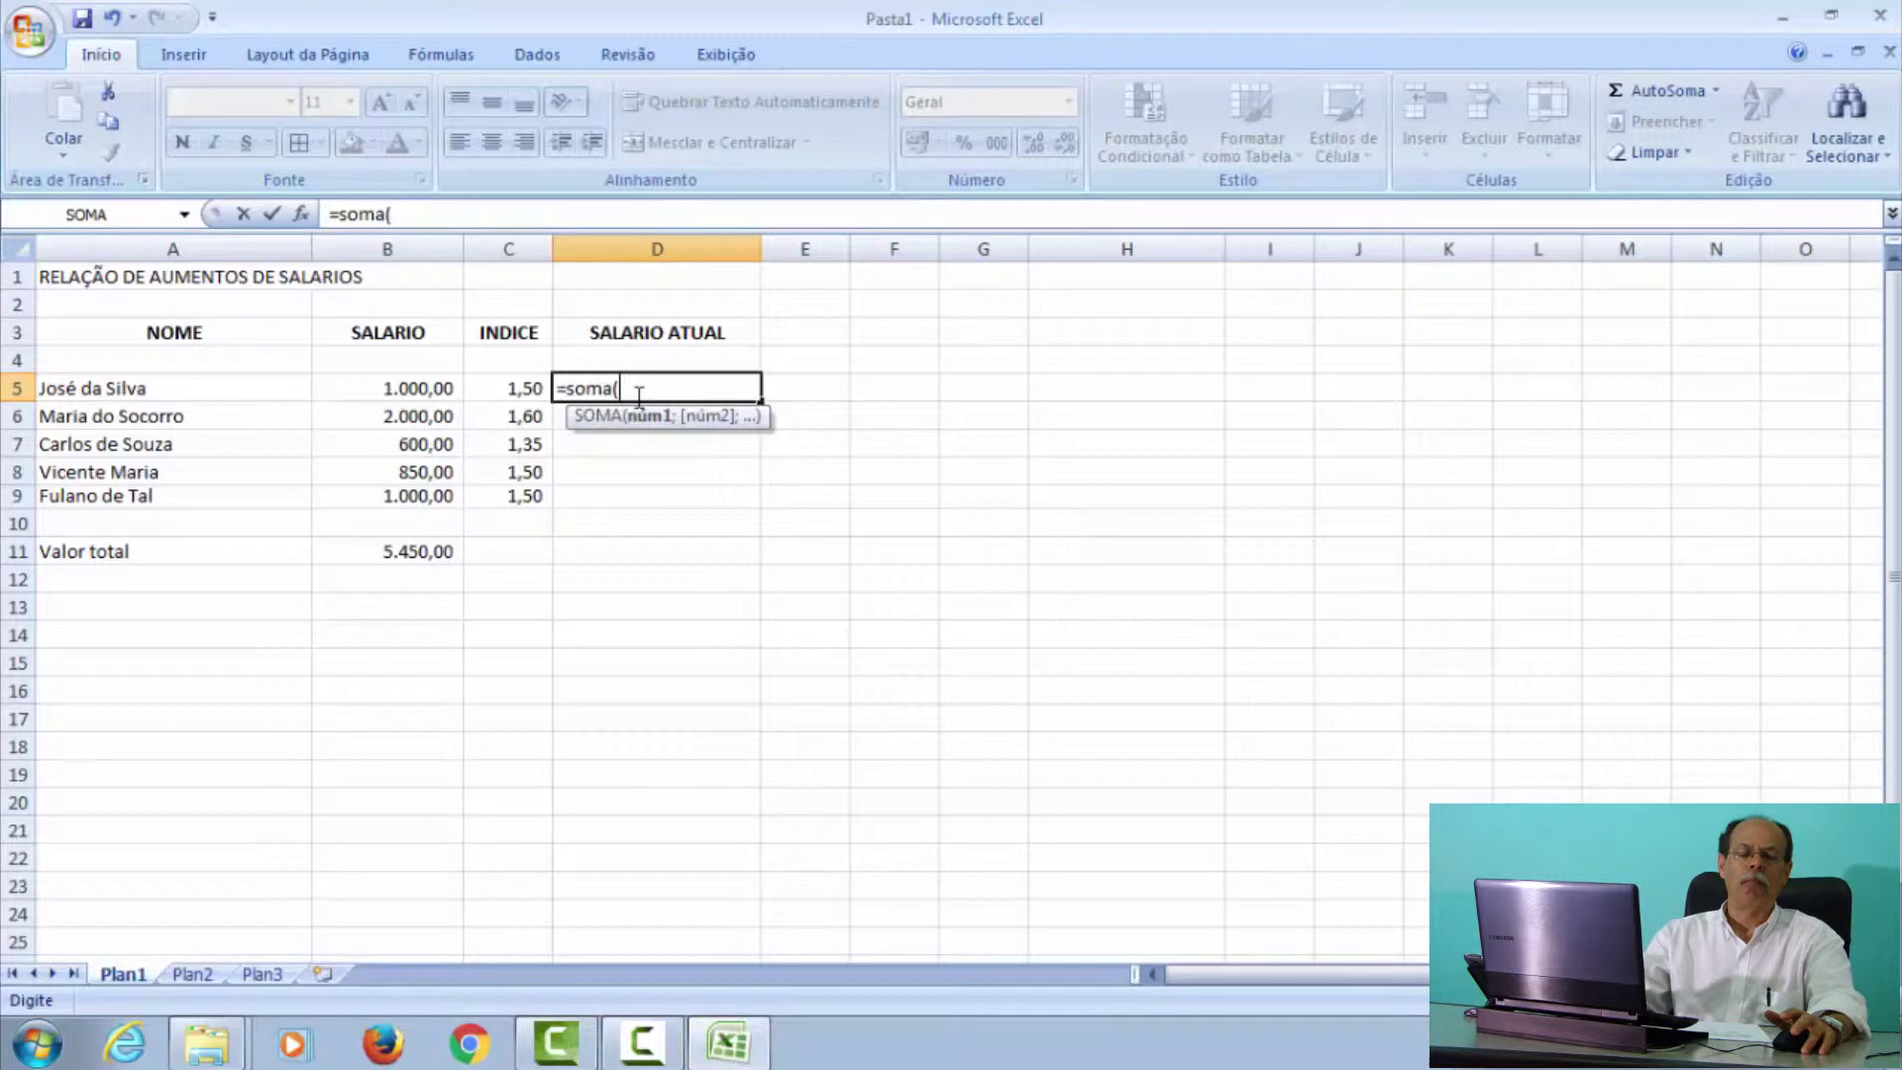
{"action": "key", "text": "Up"}
{"action": "key", "text": "Left"}
{"action": "key", "text": "Left"}
{"action": "key", "text": "Down"}
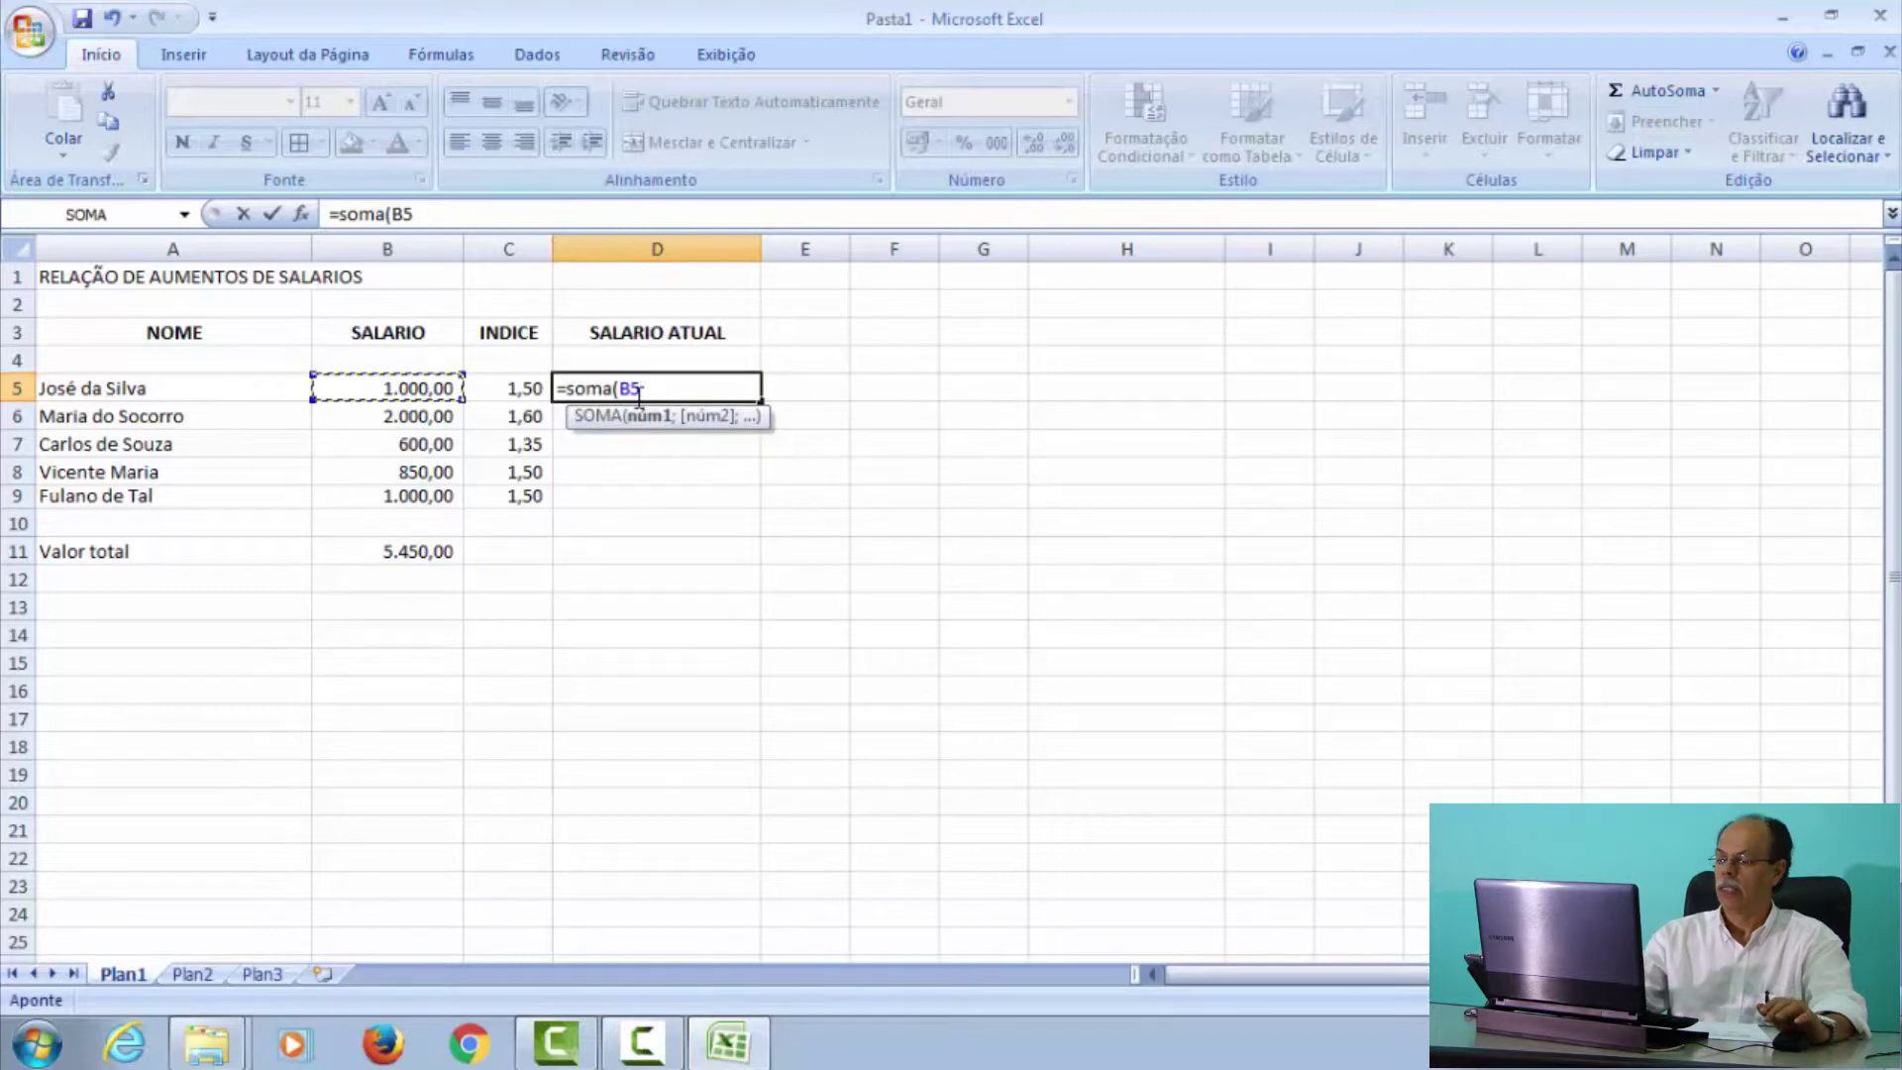
{"action": "key", "text": "Return"}
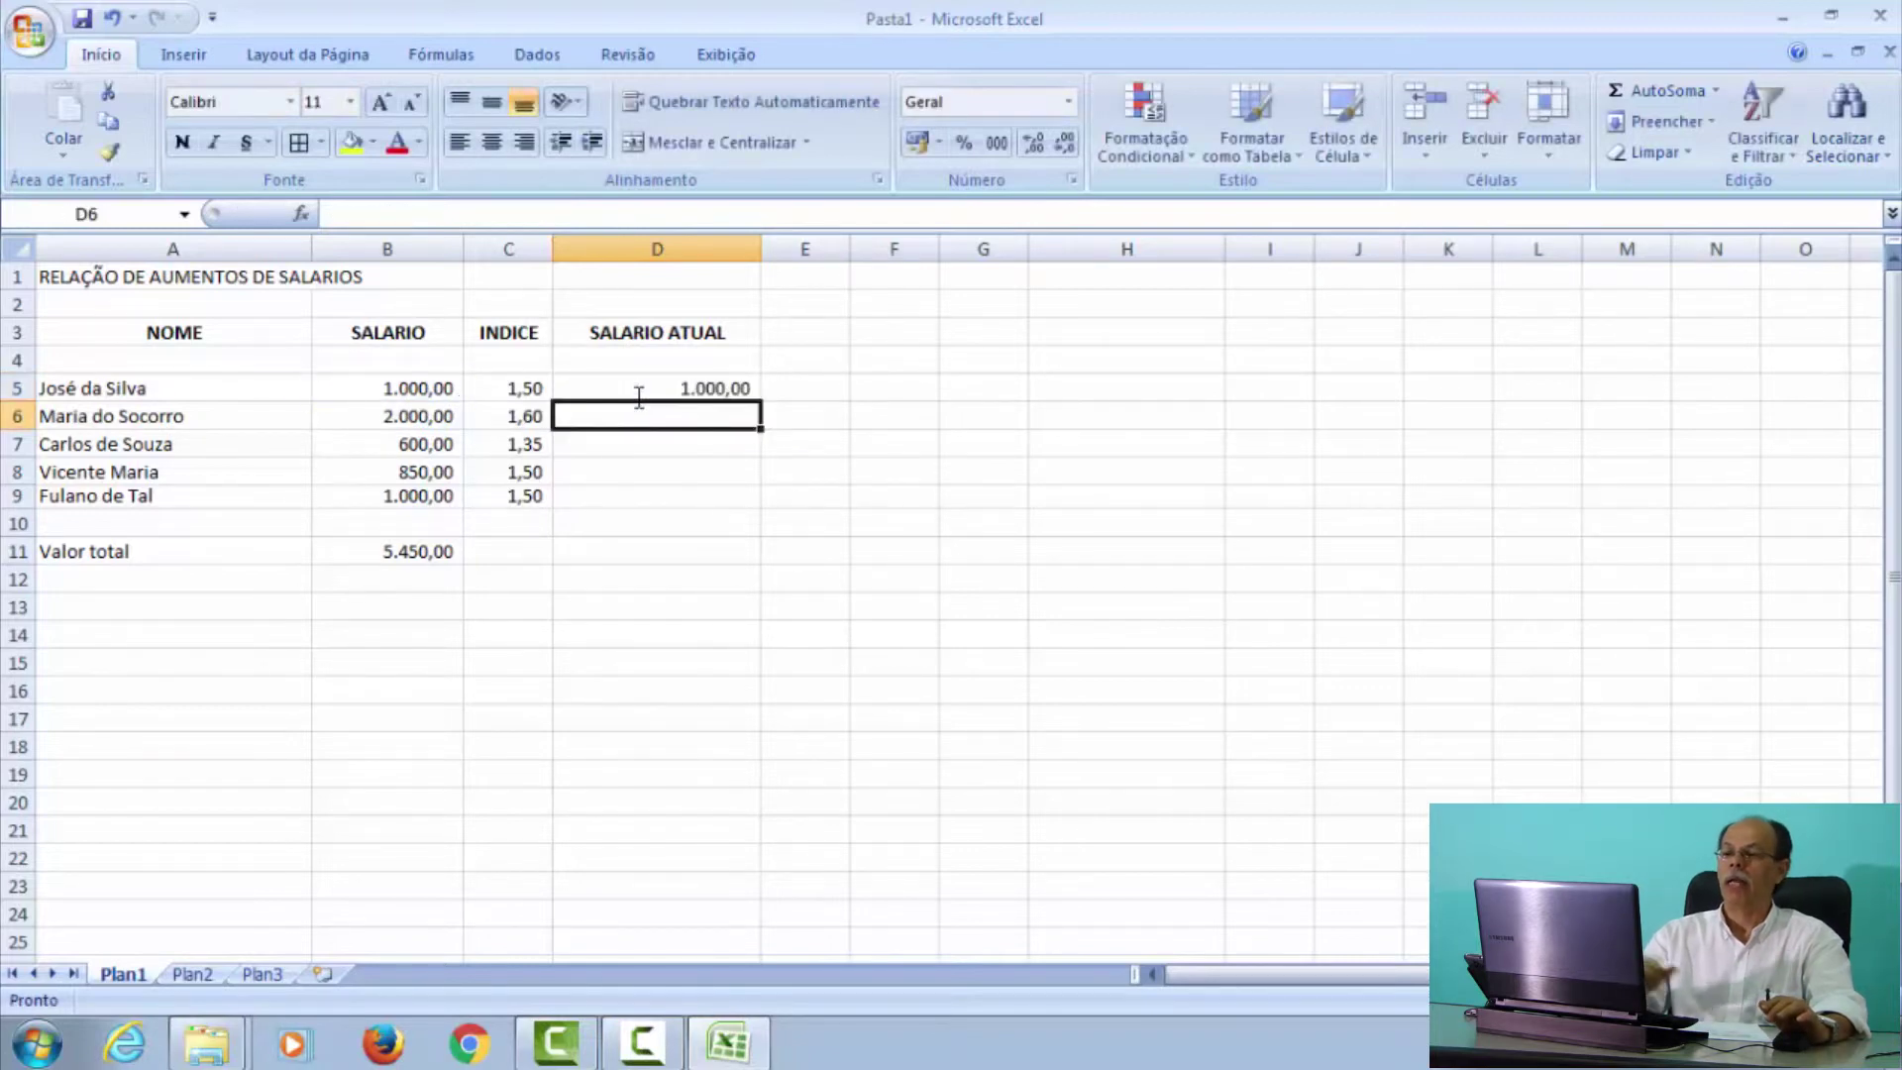
- Edit the formula in cell D5 to multiply the first employee's salary by the index, =SOMA(B5*C5)
{"action": "left_click", "coordinate": [639, 394]}
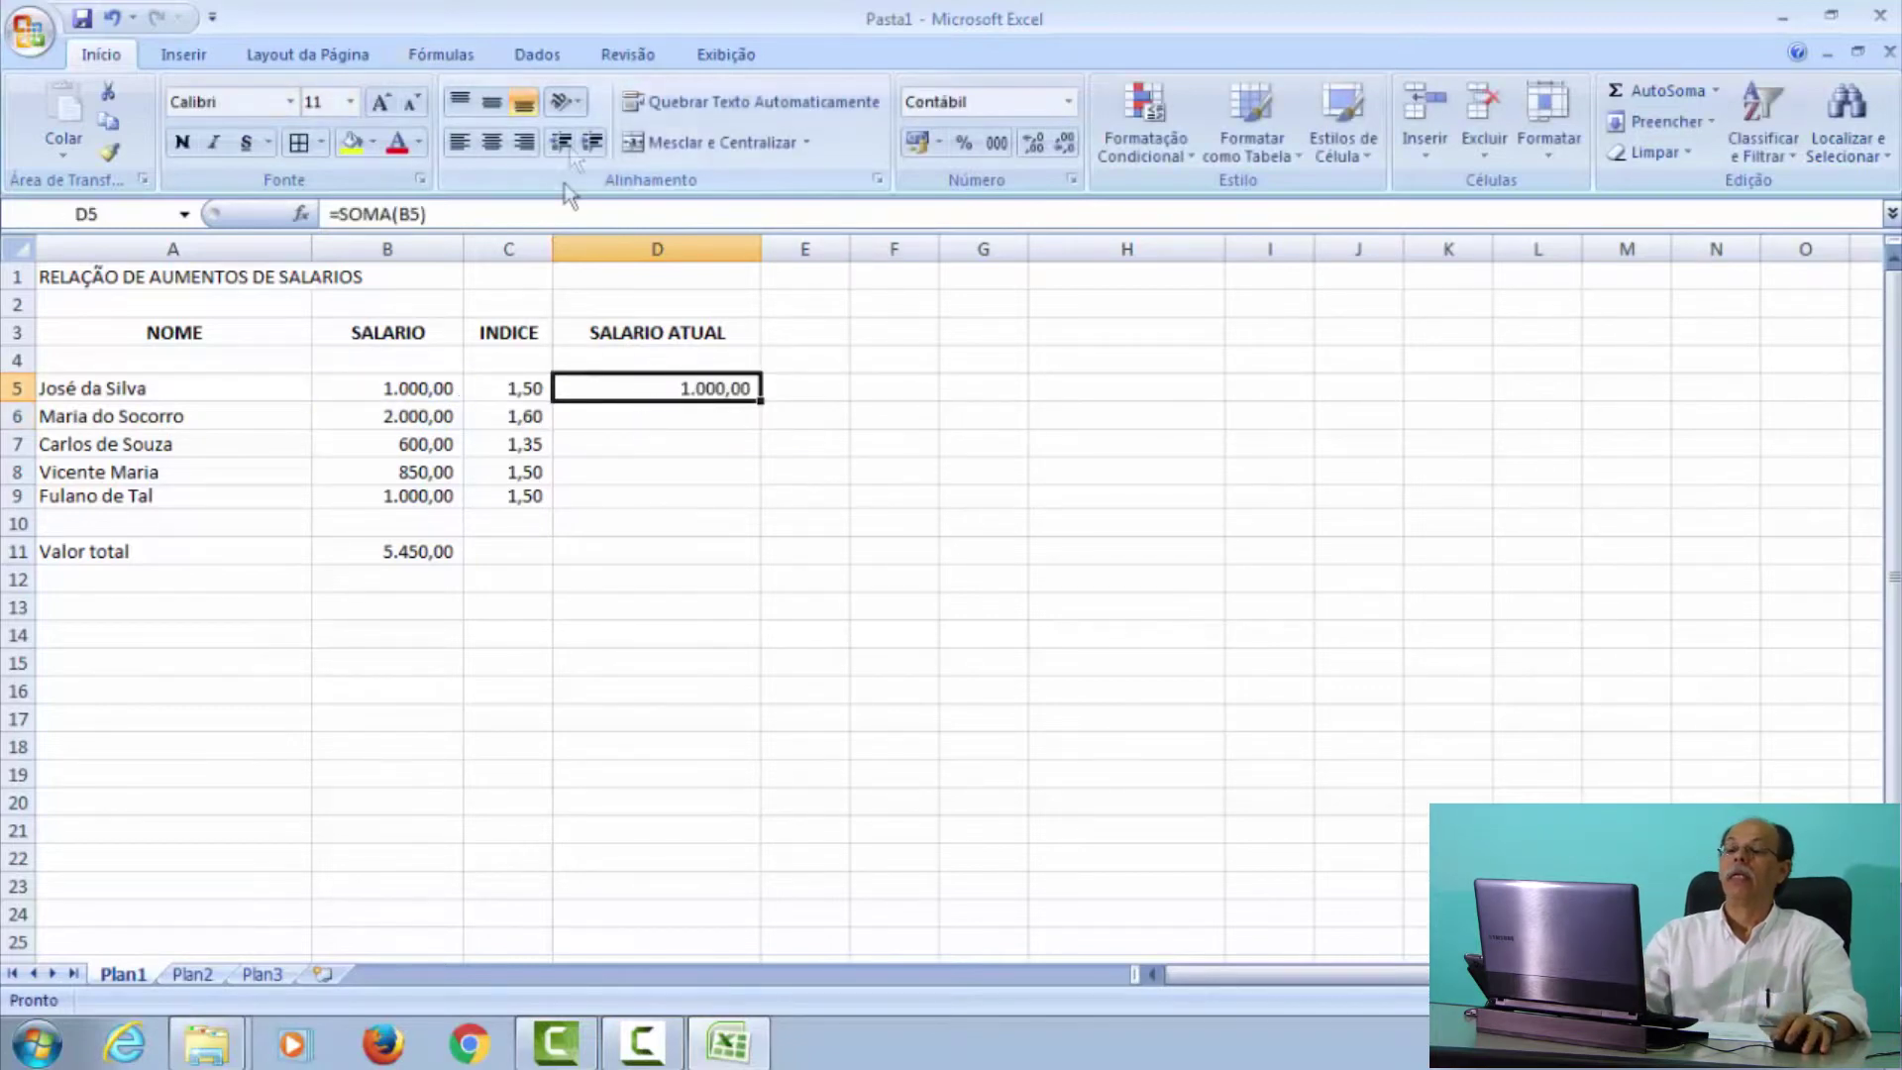
{"action": "left_click", "coordinate": [493, 214]}
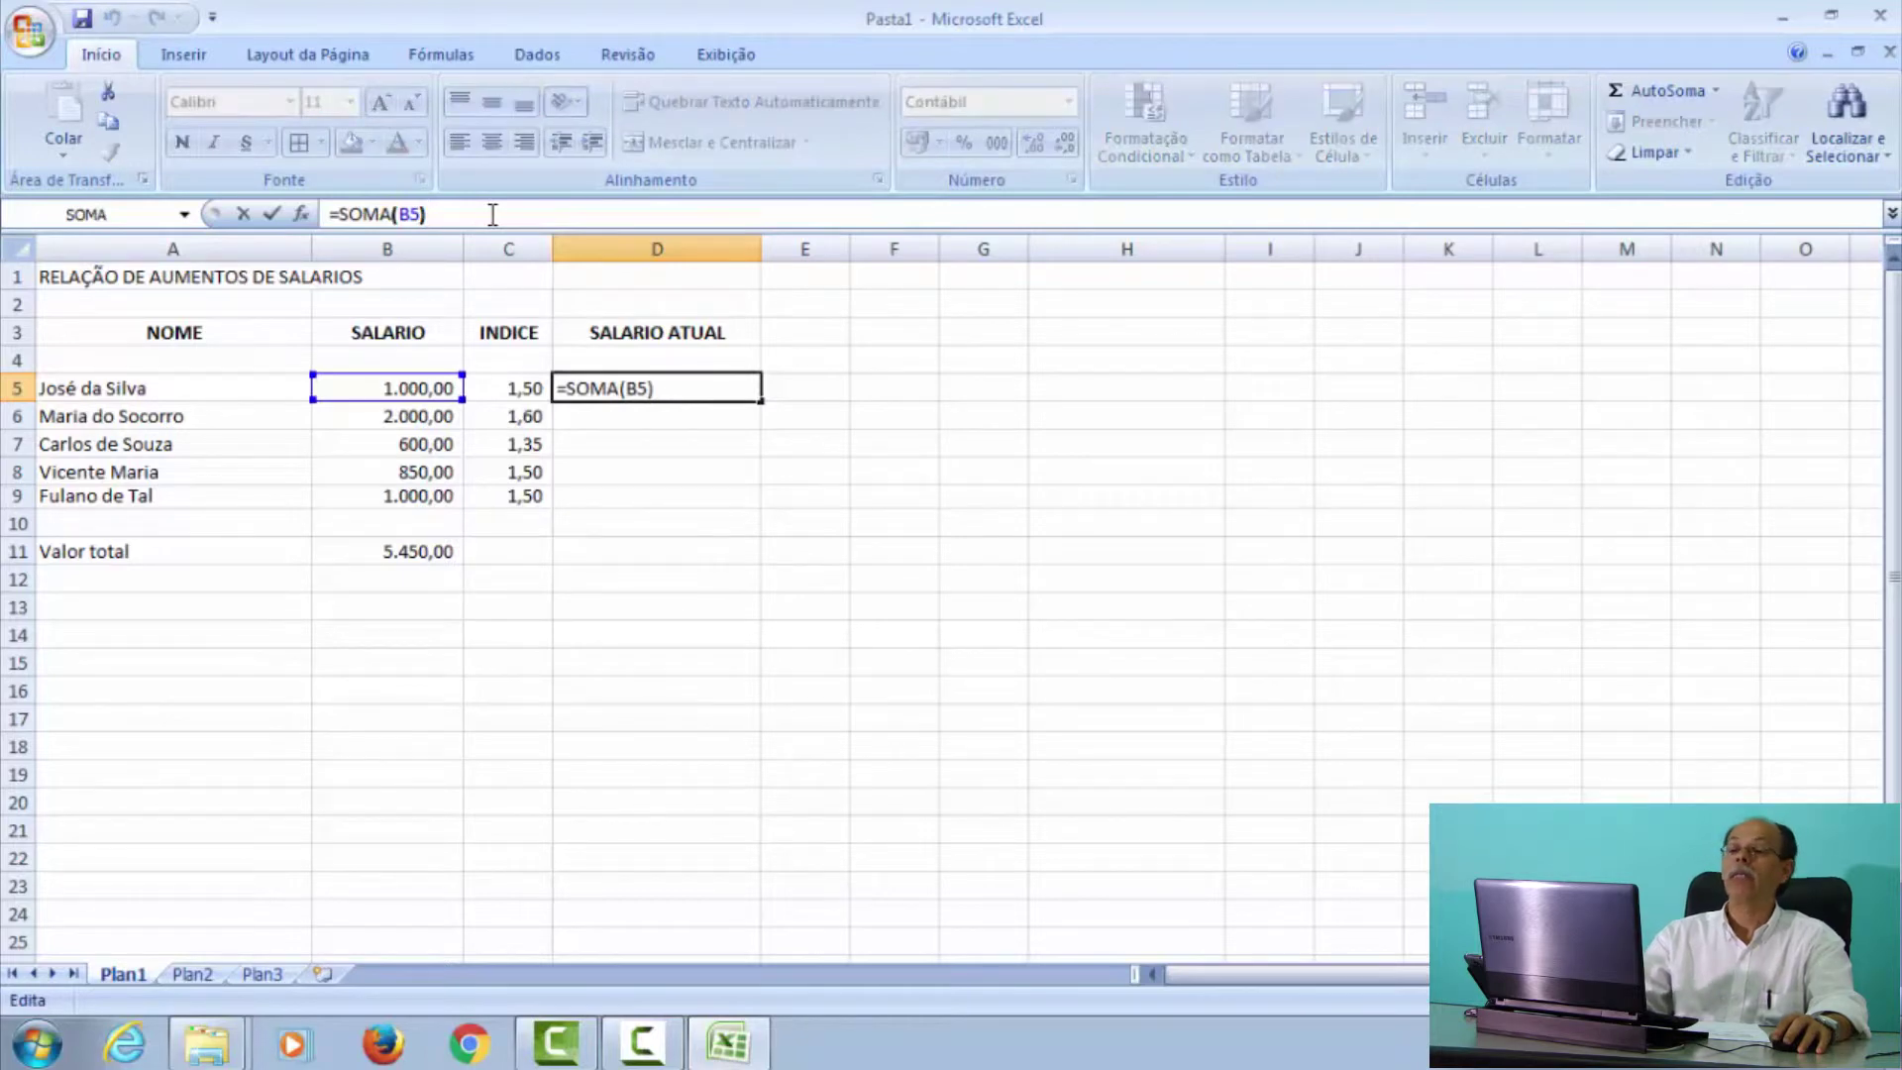
{"action": "key", "text": "Left"}
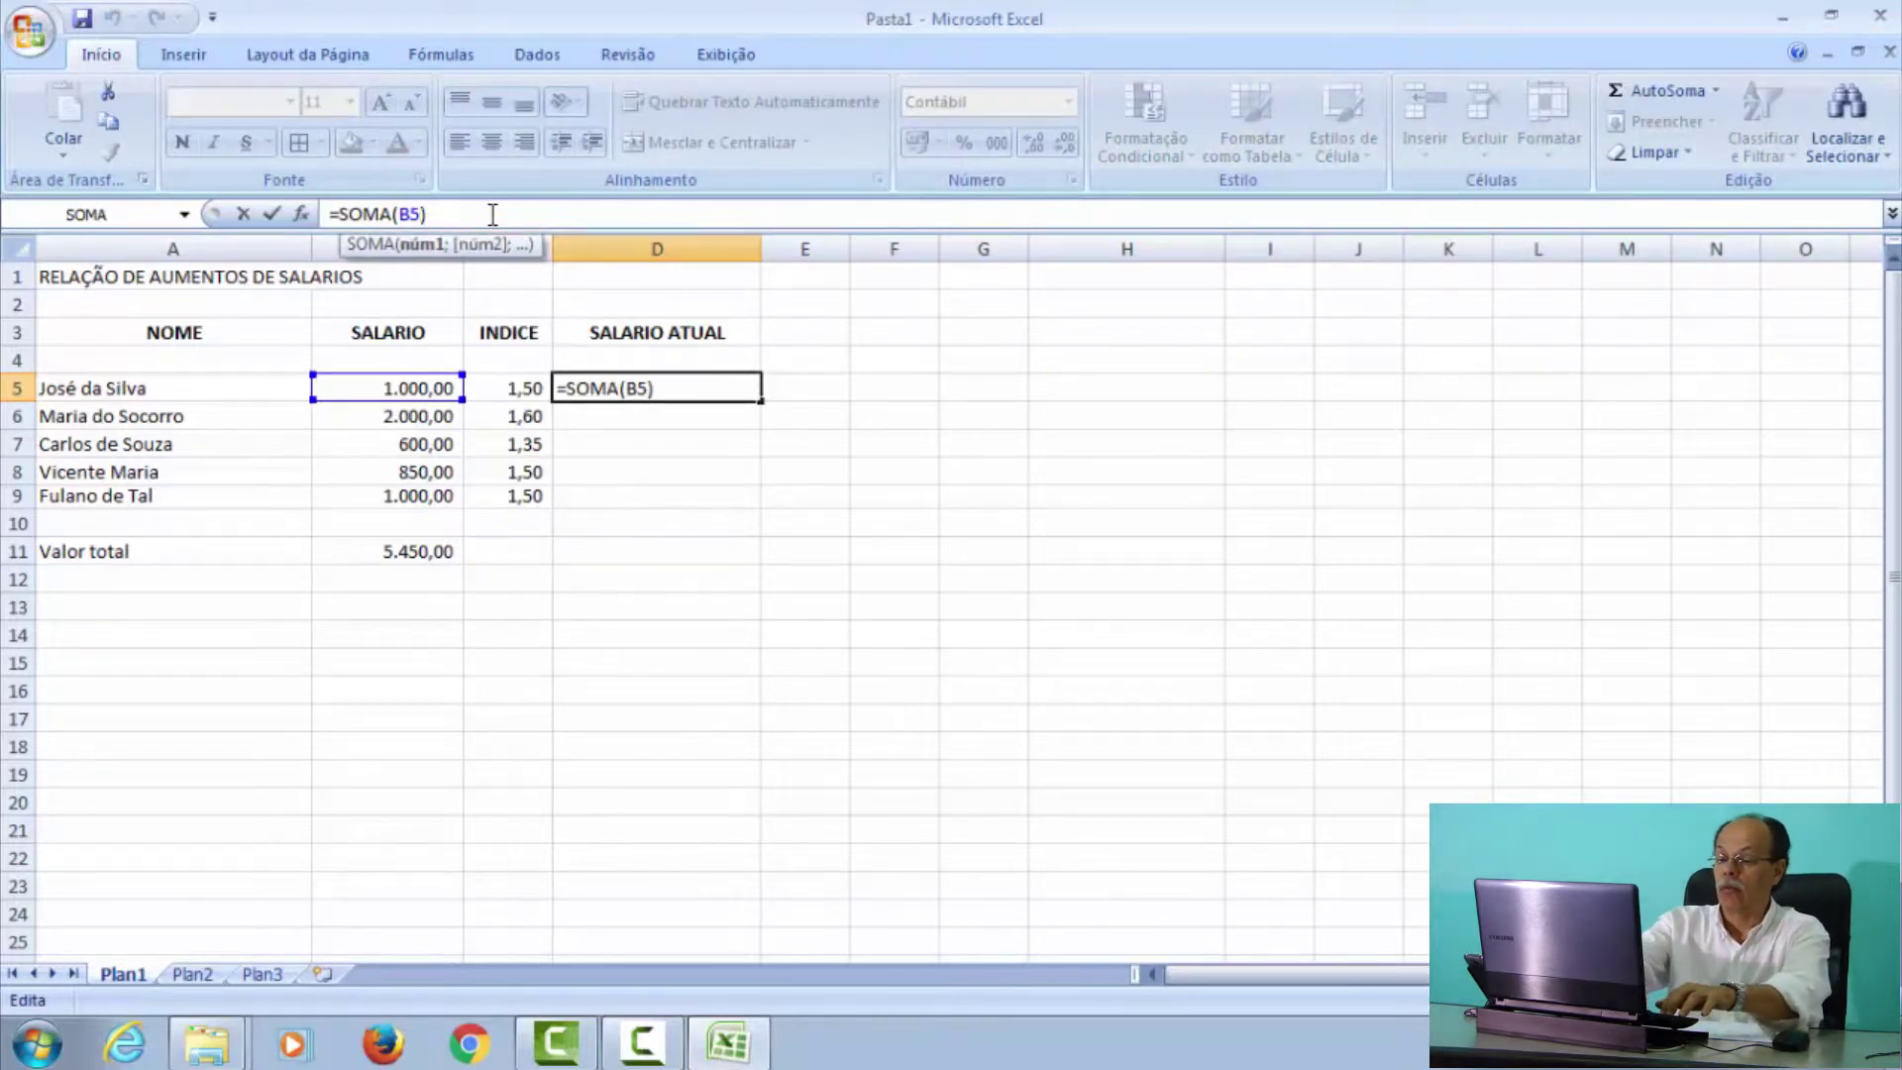
{"action": "type", "text": "*"}
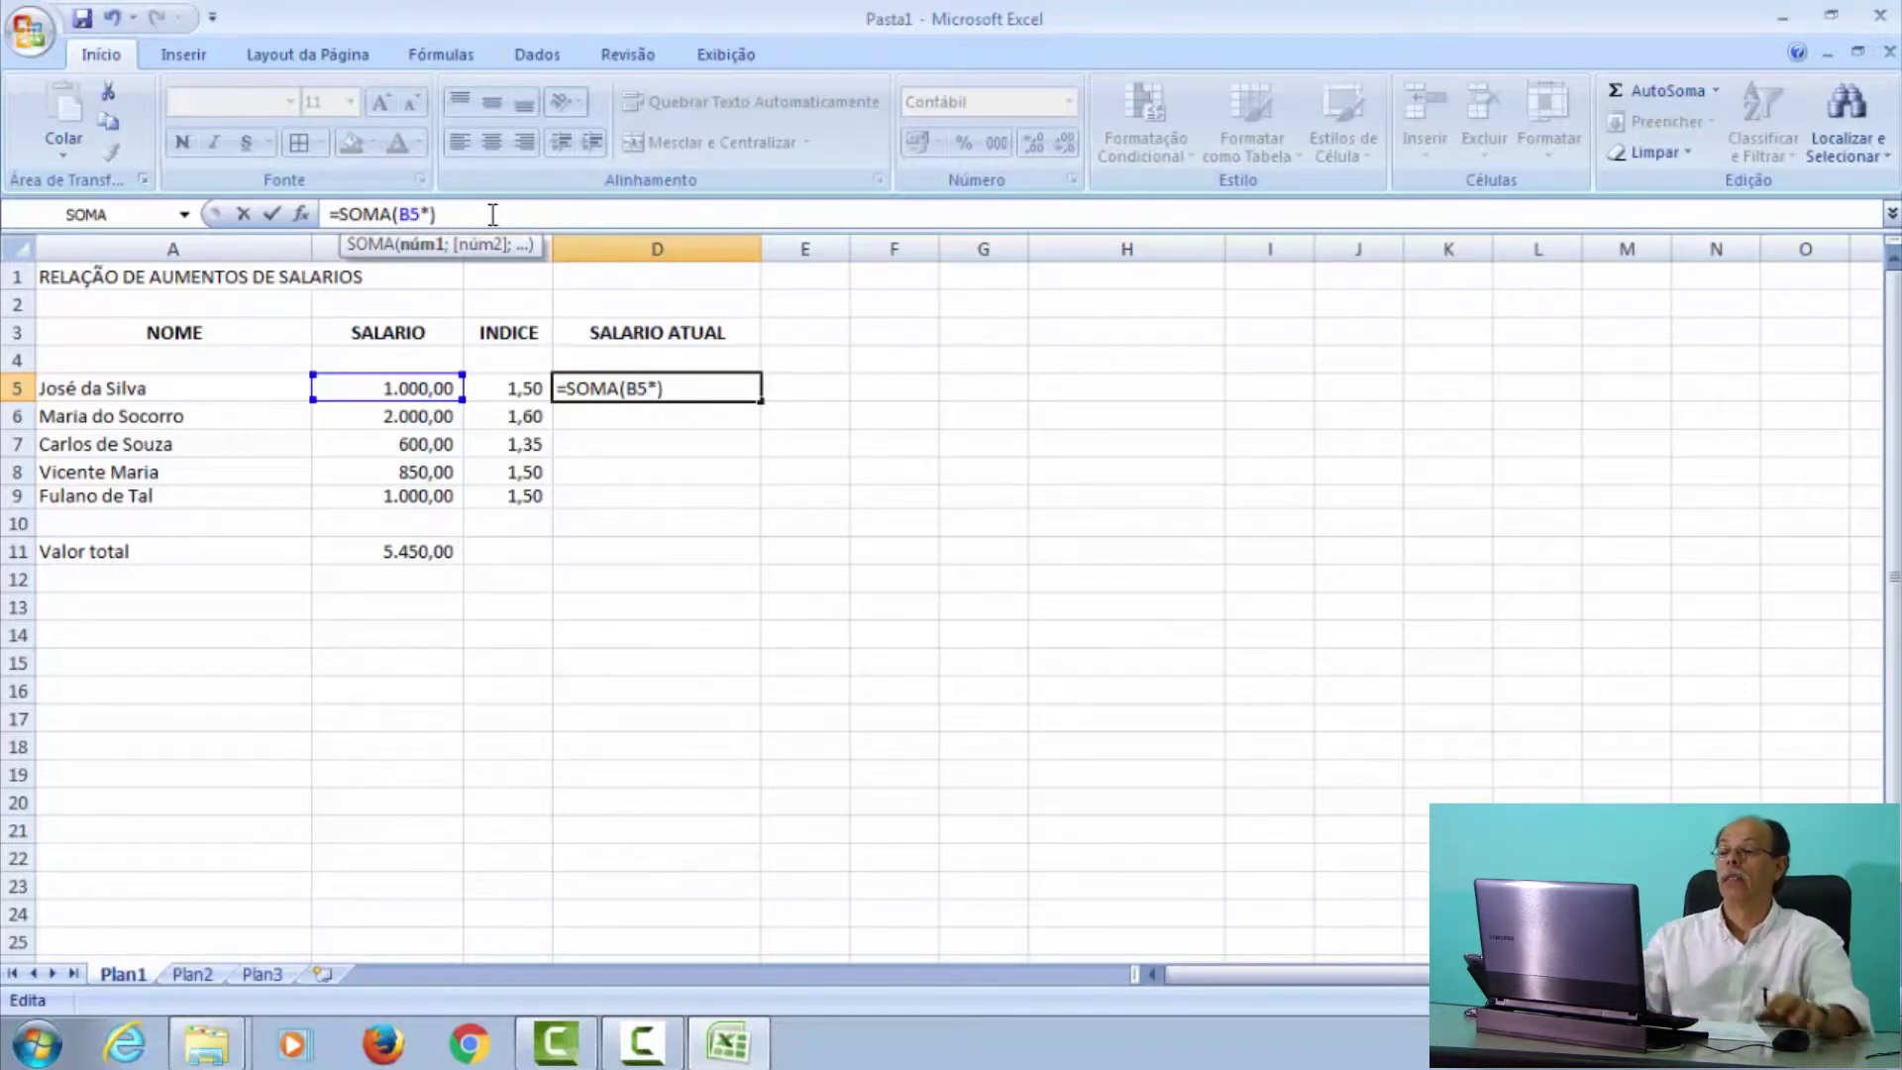
{"action": "left_click", "coordinate": [511, 397]}
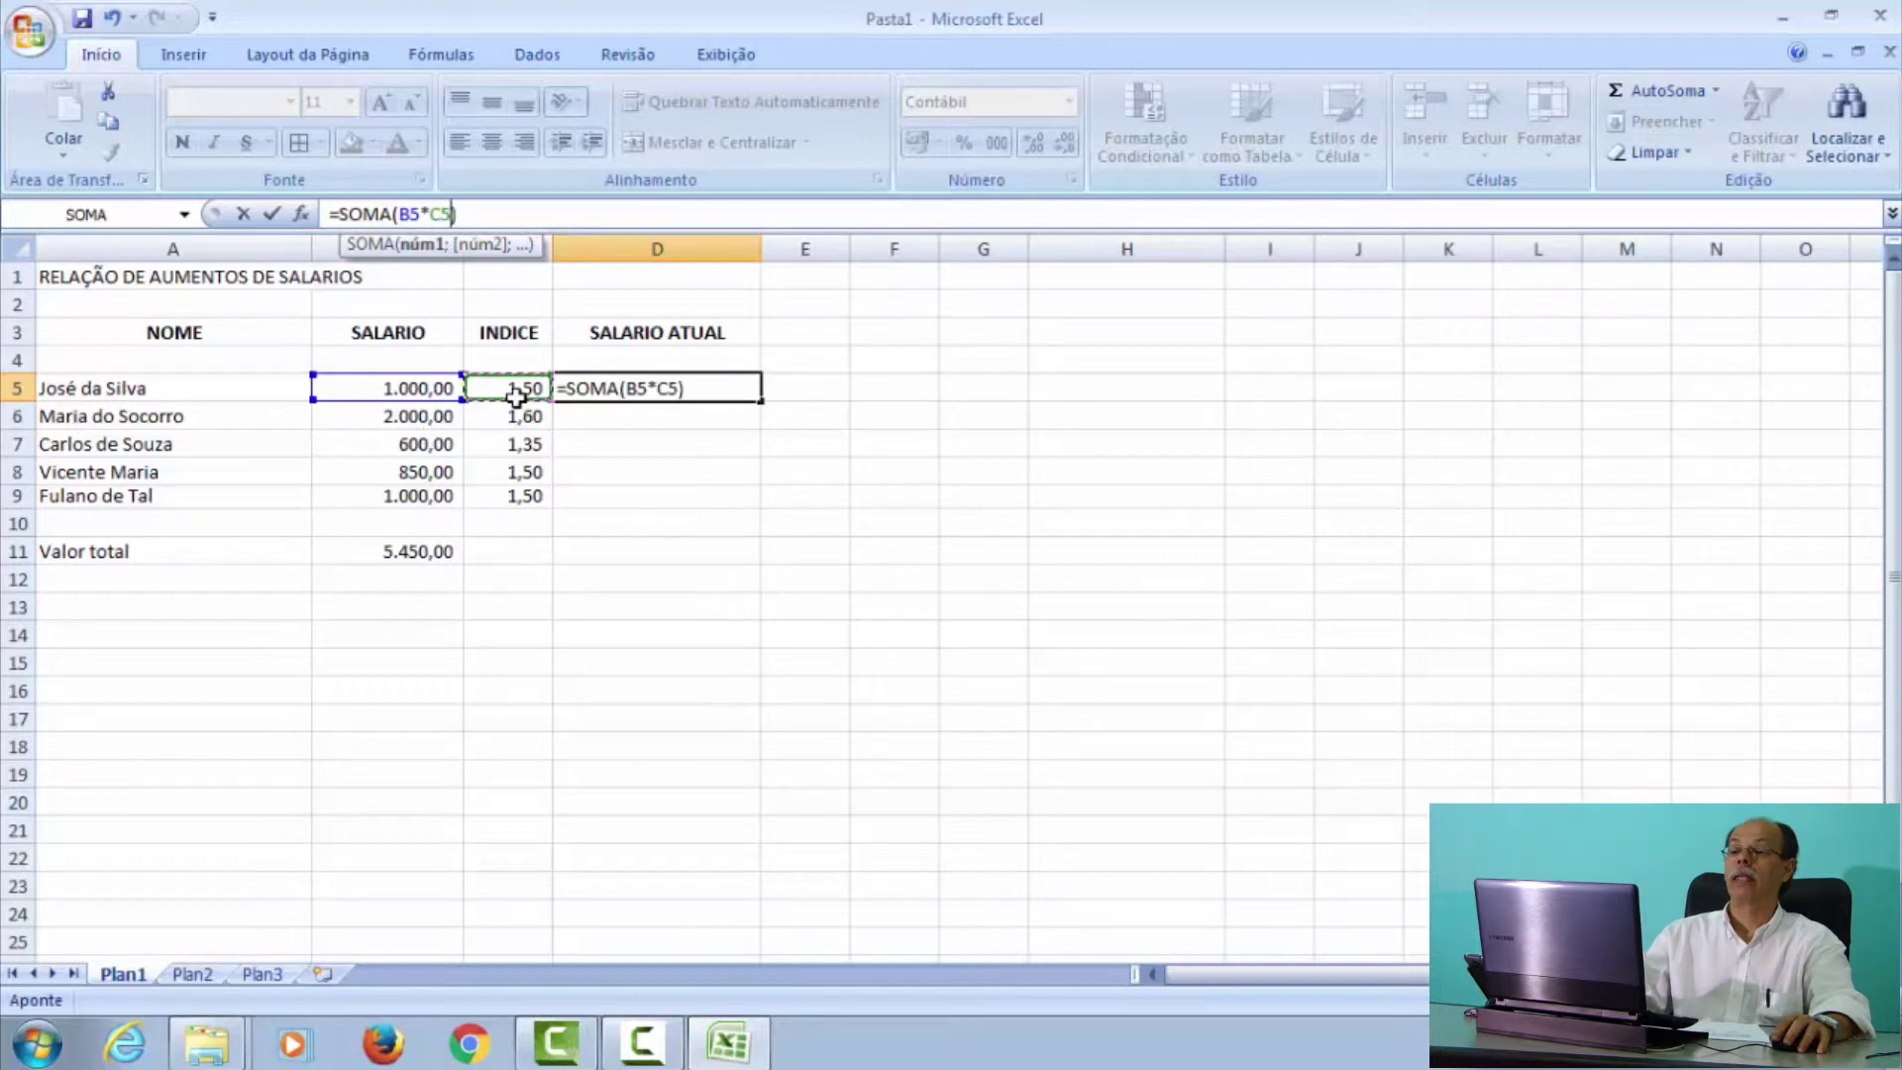
{"action": "type", "text": ")"}
{"action": "key", "text": "Return"}
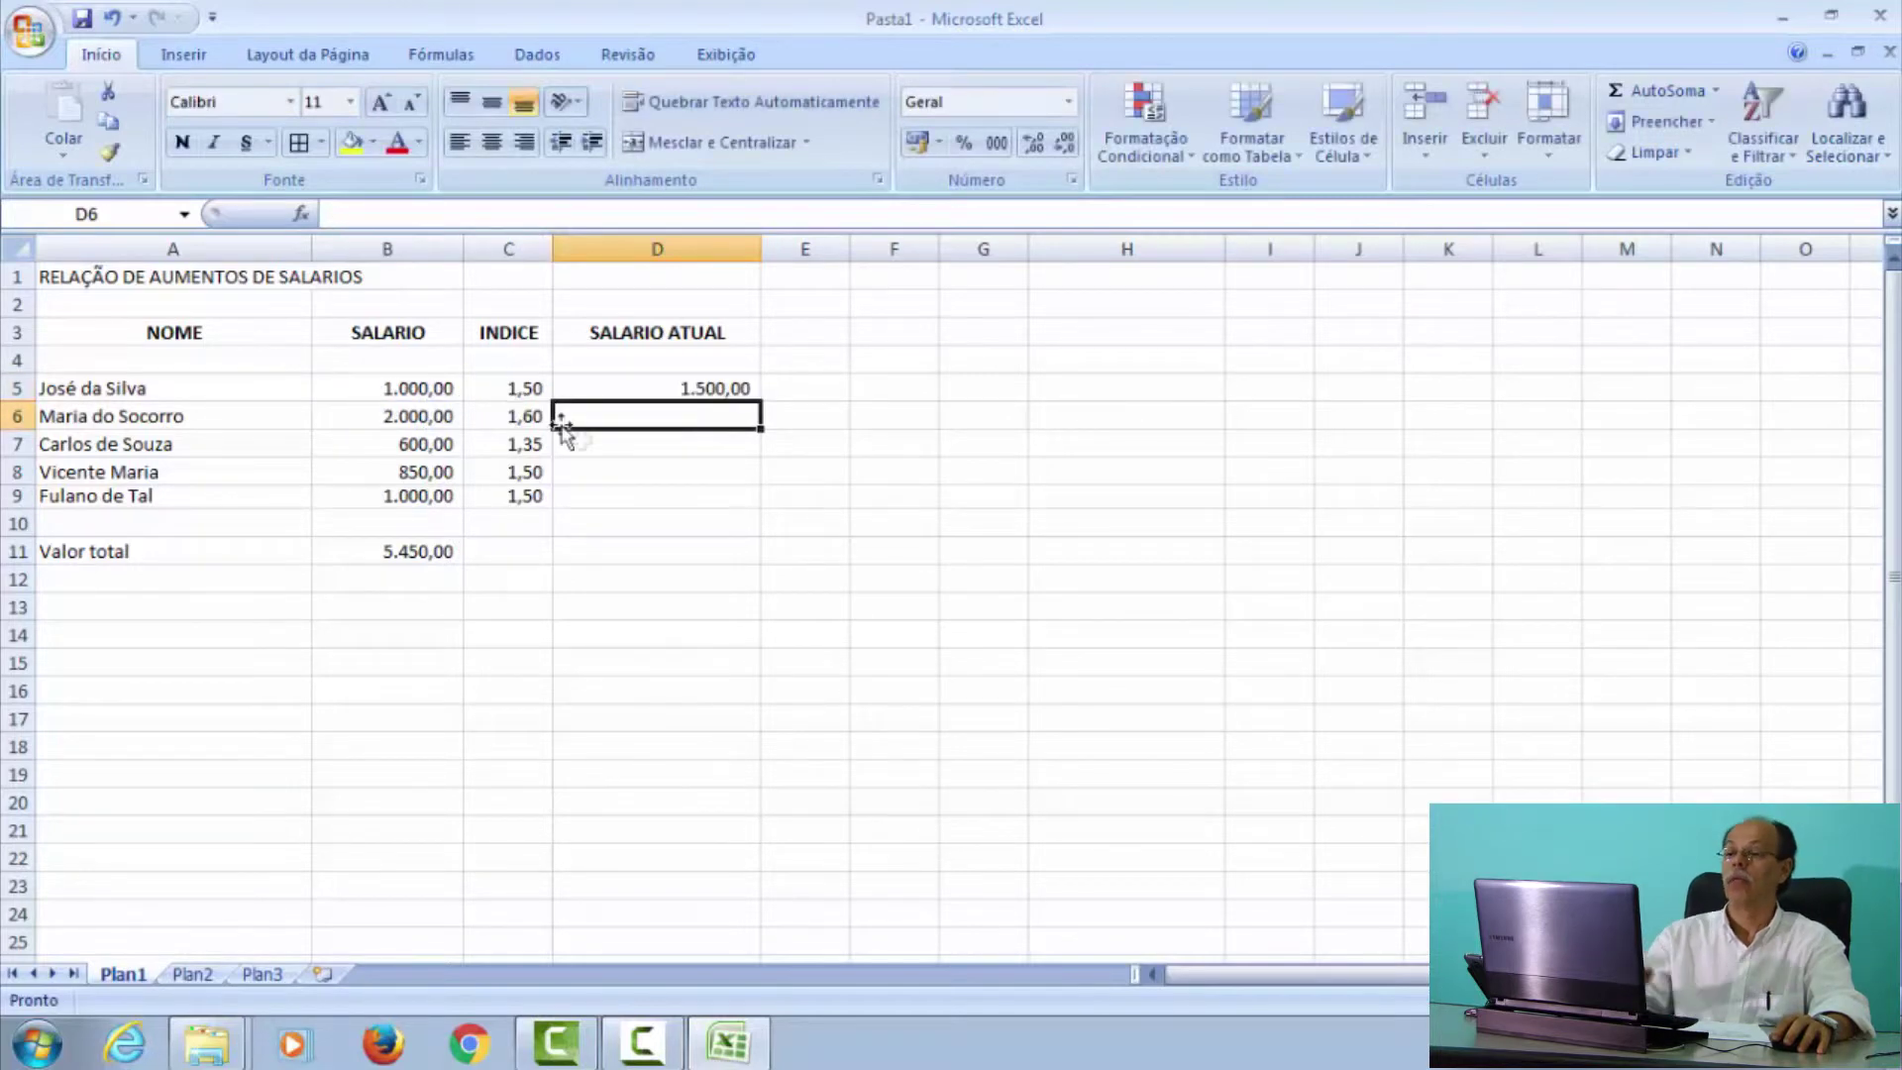
- Narrow column D closer to its SALARIO ATUAL heading and fill the D5 formula down through D9
{"action": "left_click", "coordinate": [670, 389]}
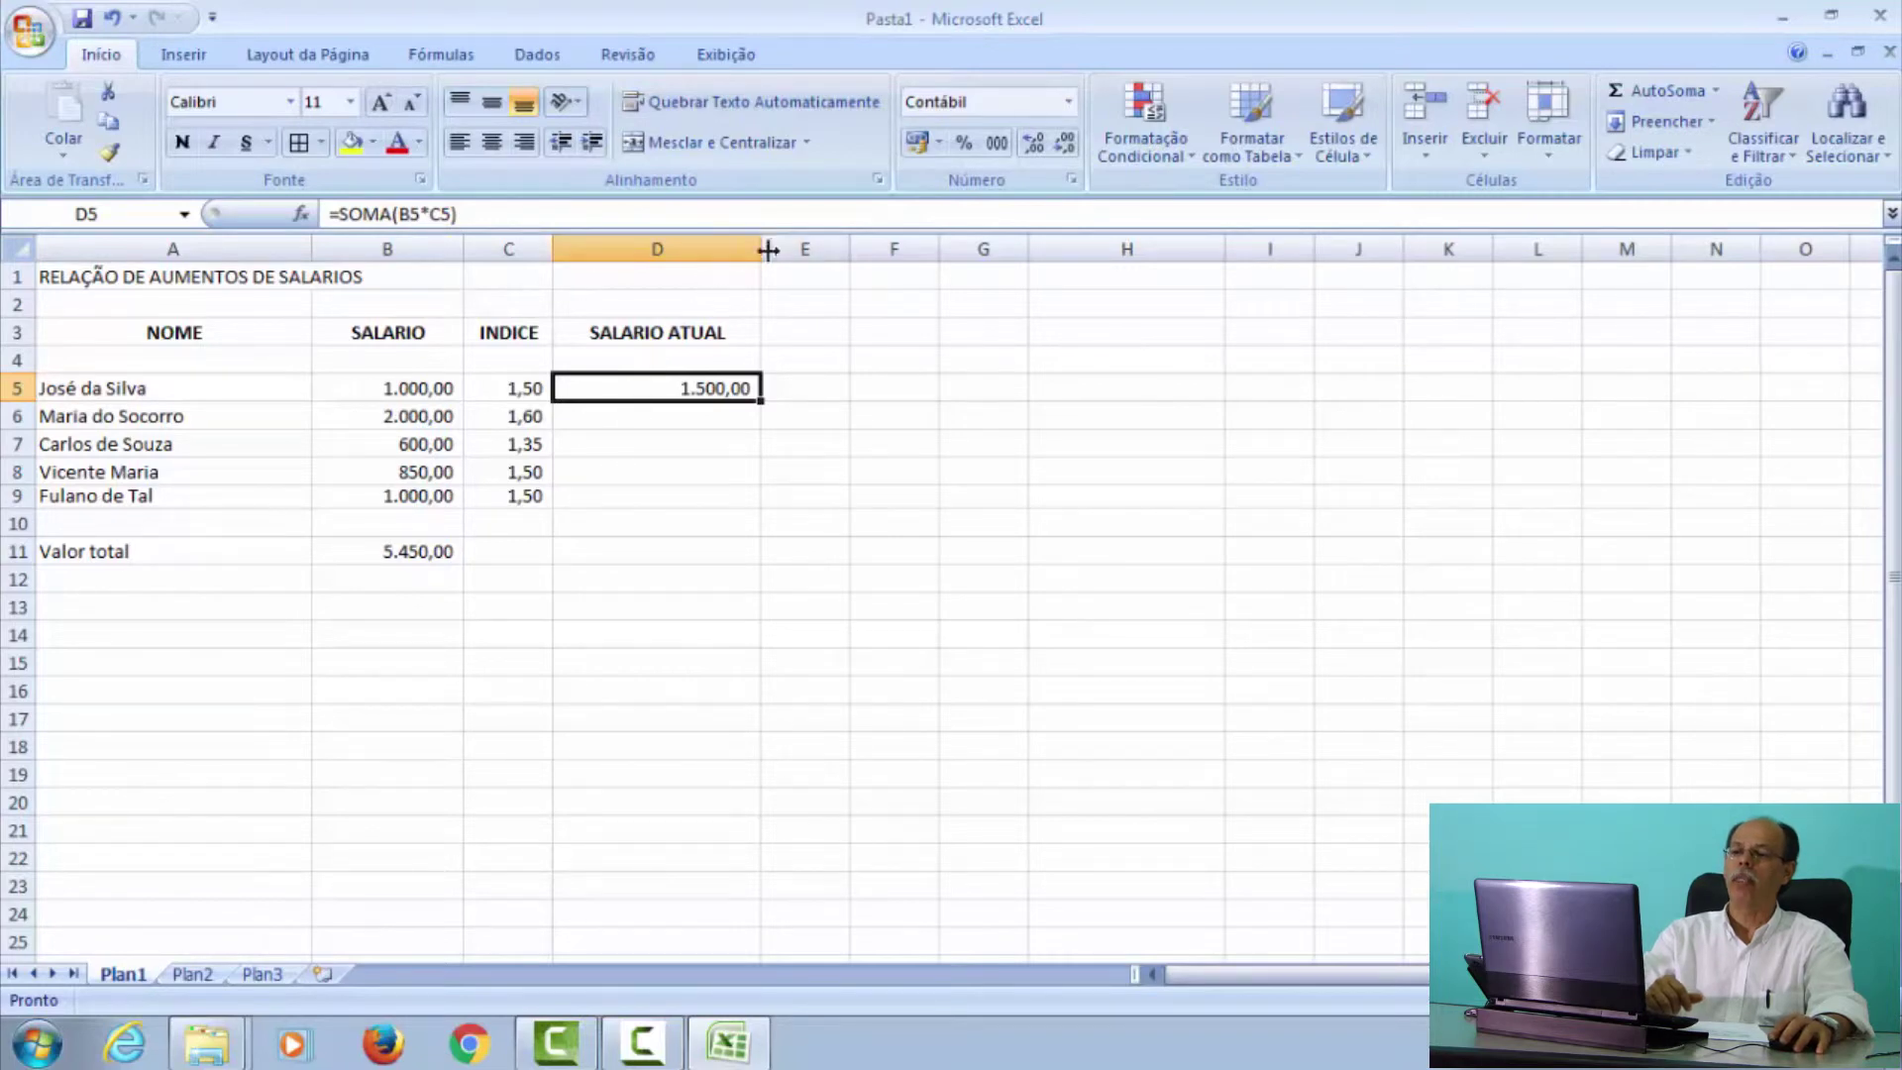
{"action": "left_click_drag", "start_coordinate": [757, 251], "coordinate": [714, 260]}
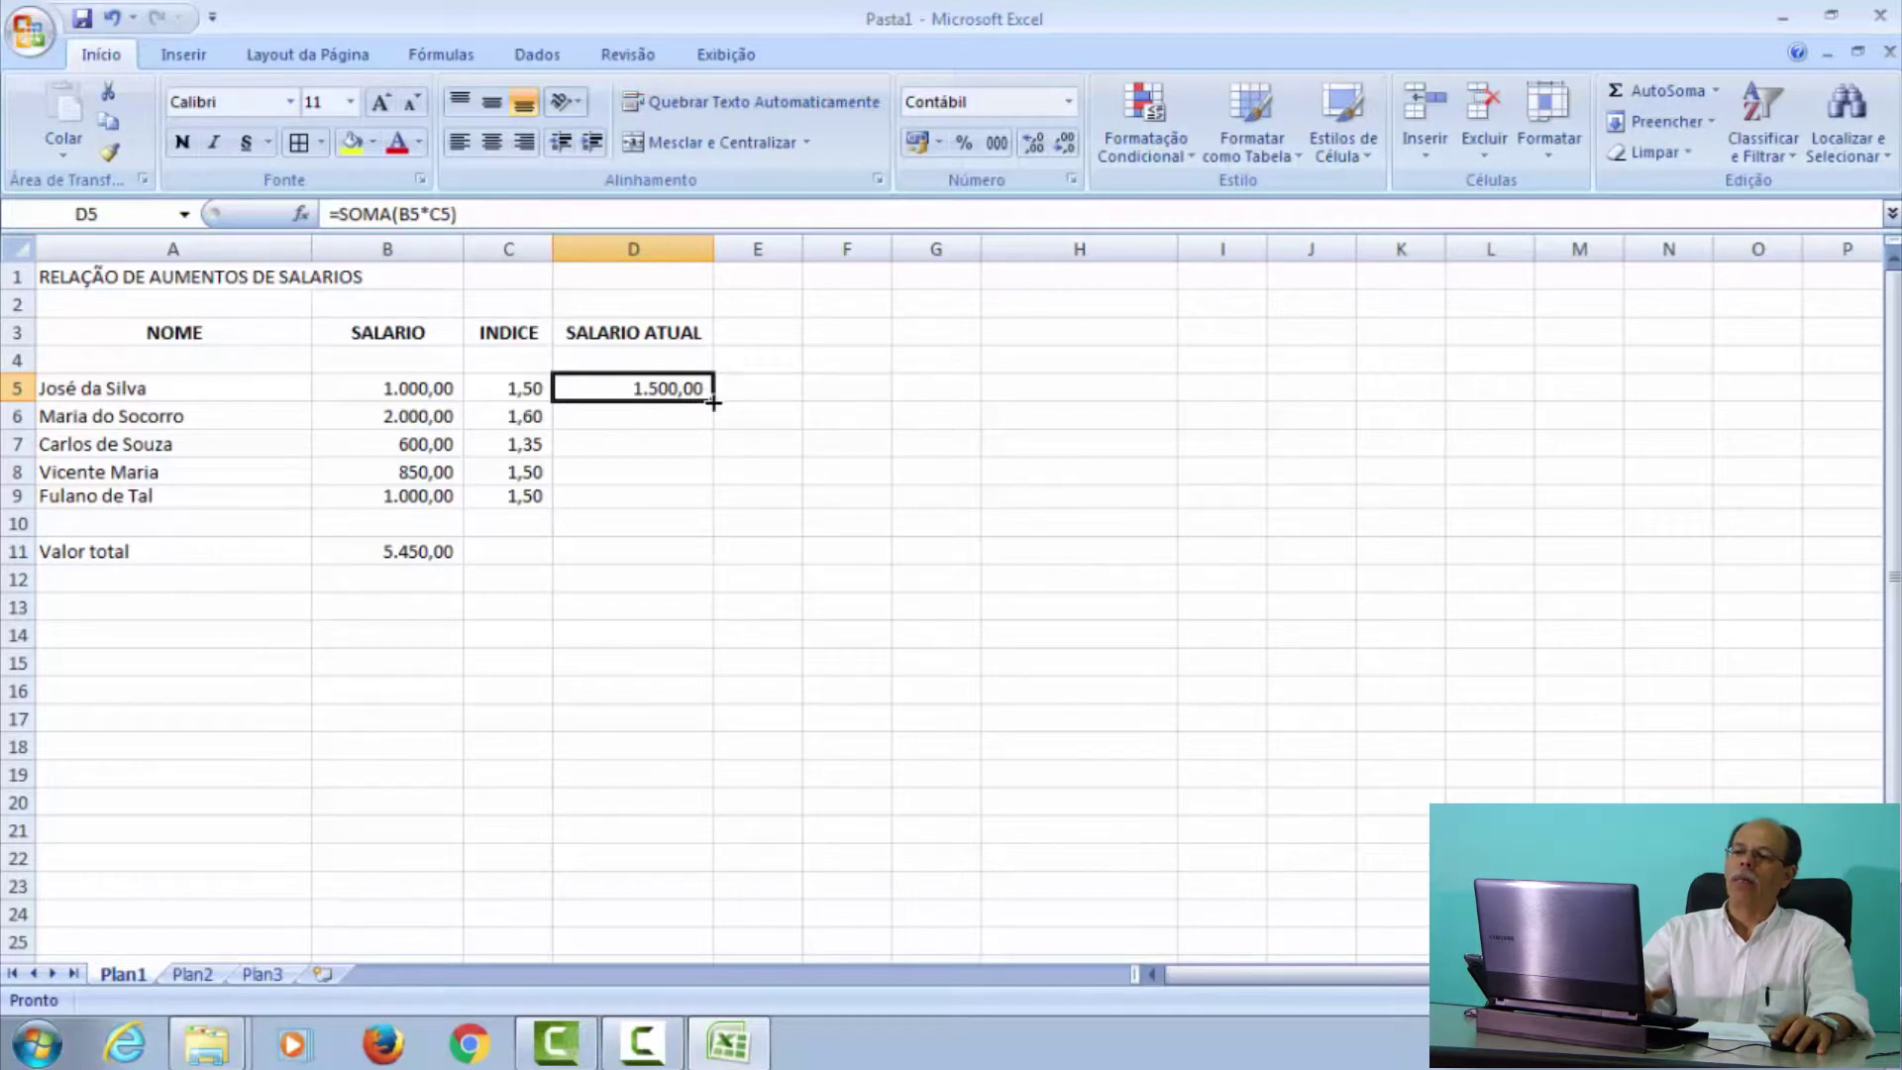
{"action": "left_click_drag", "start_coordinate": [714, 402], "coordinate": [691, 496]}
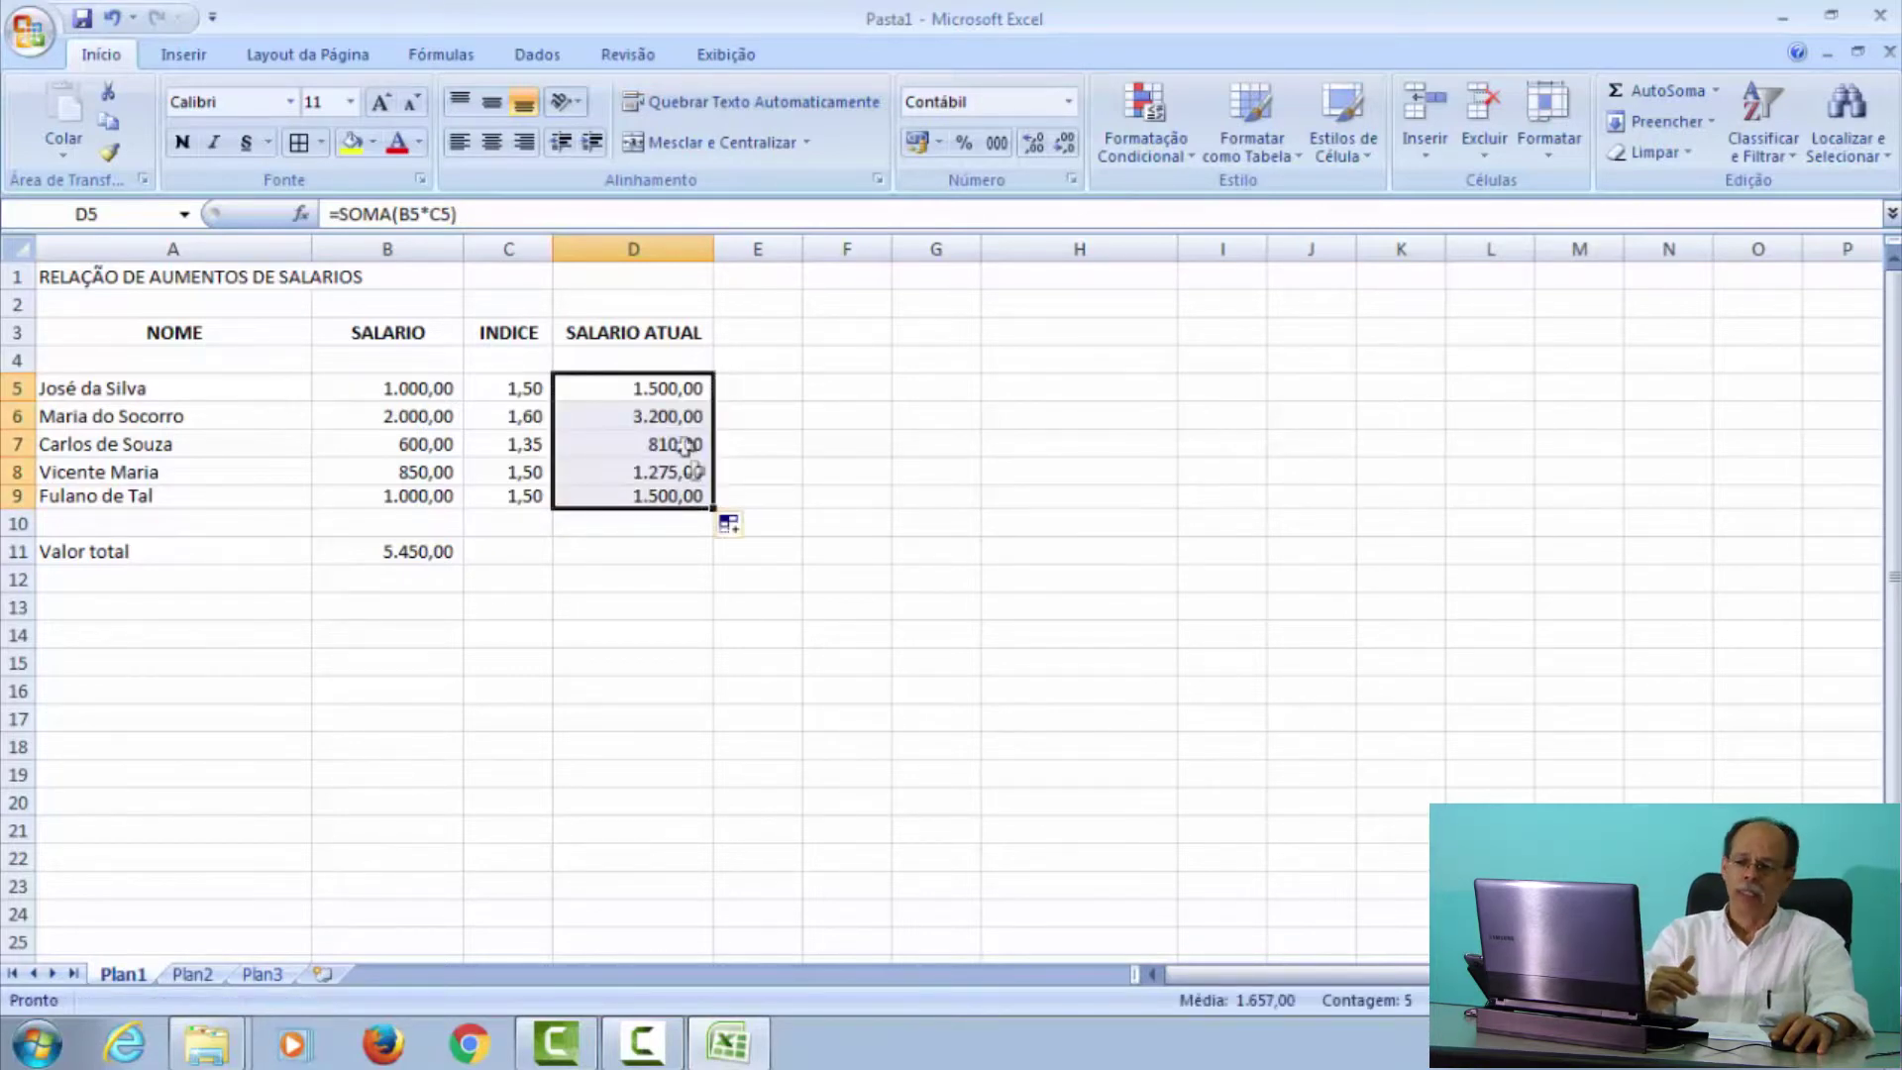
{"action": "left_click", "coordinate": [640, 420]}
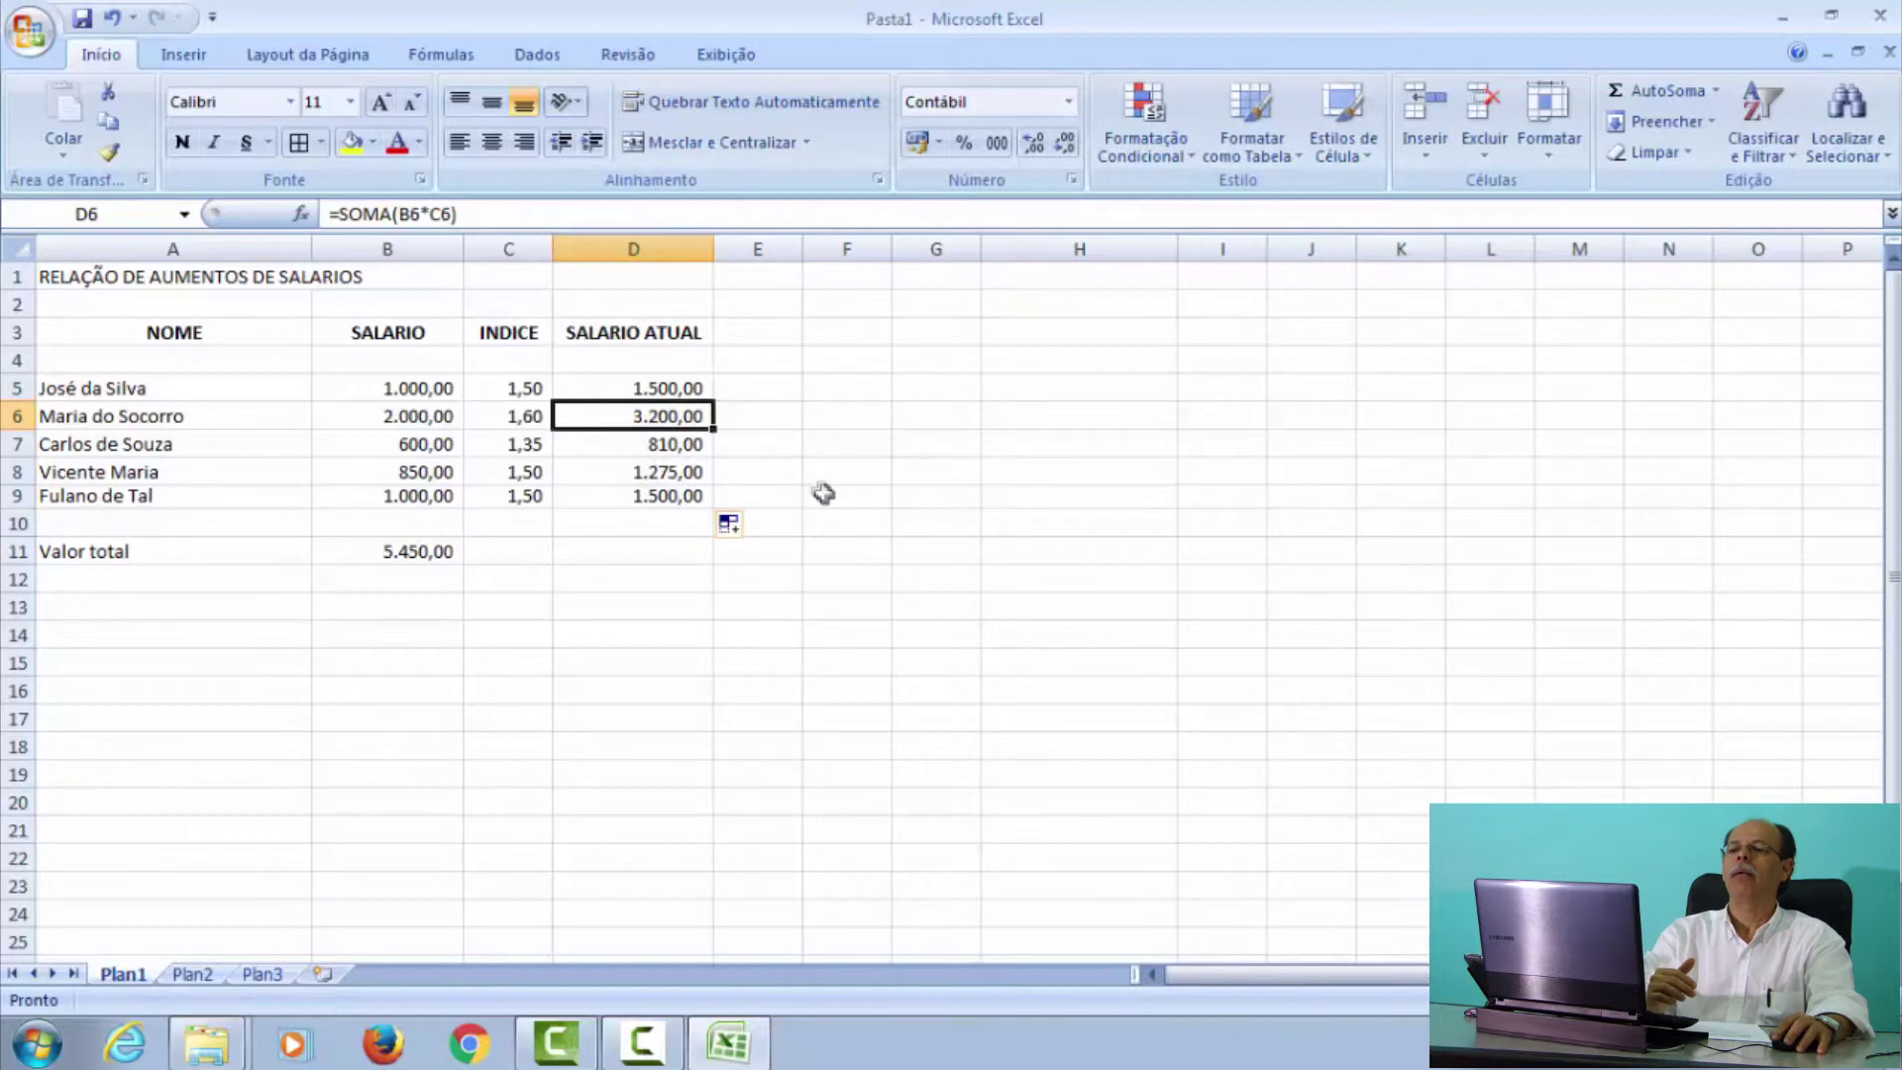
- Total the SALARIO ATUAL column in cell D11 with =SOMA(D5:D9)
{"action": "left_click", "coordinate": [644, 477]}
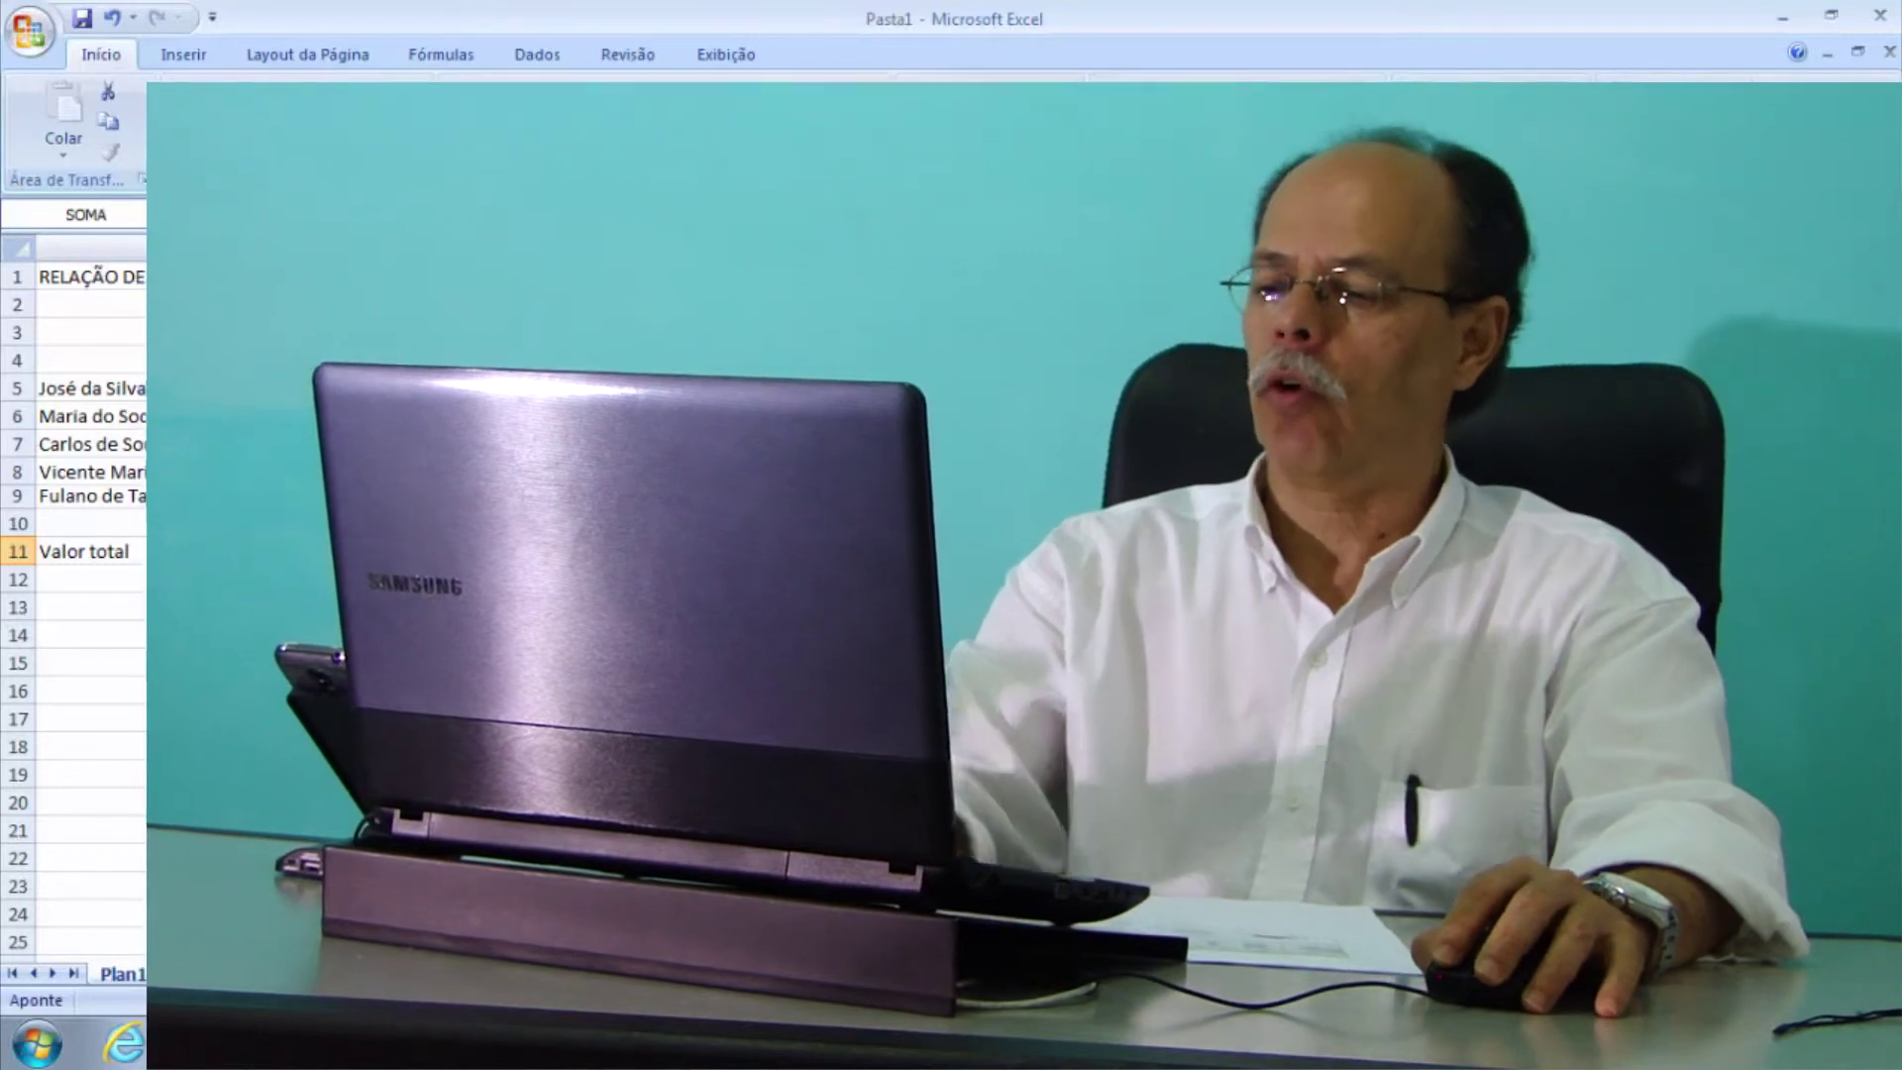
{"action": "key", "text": "Return"}
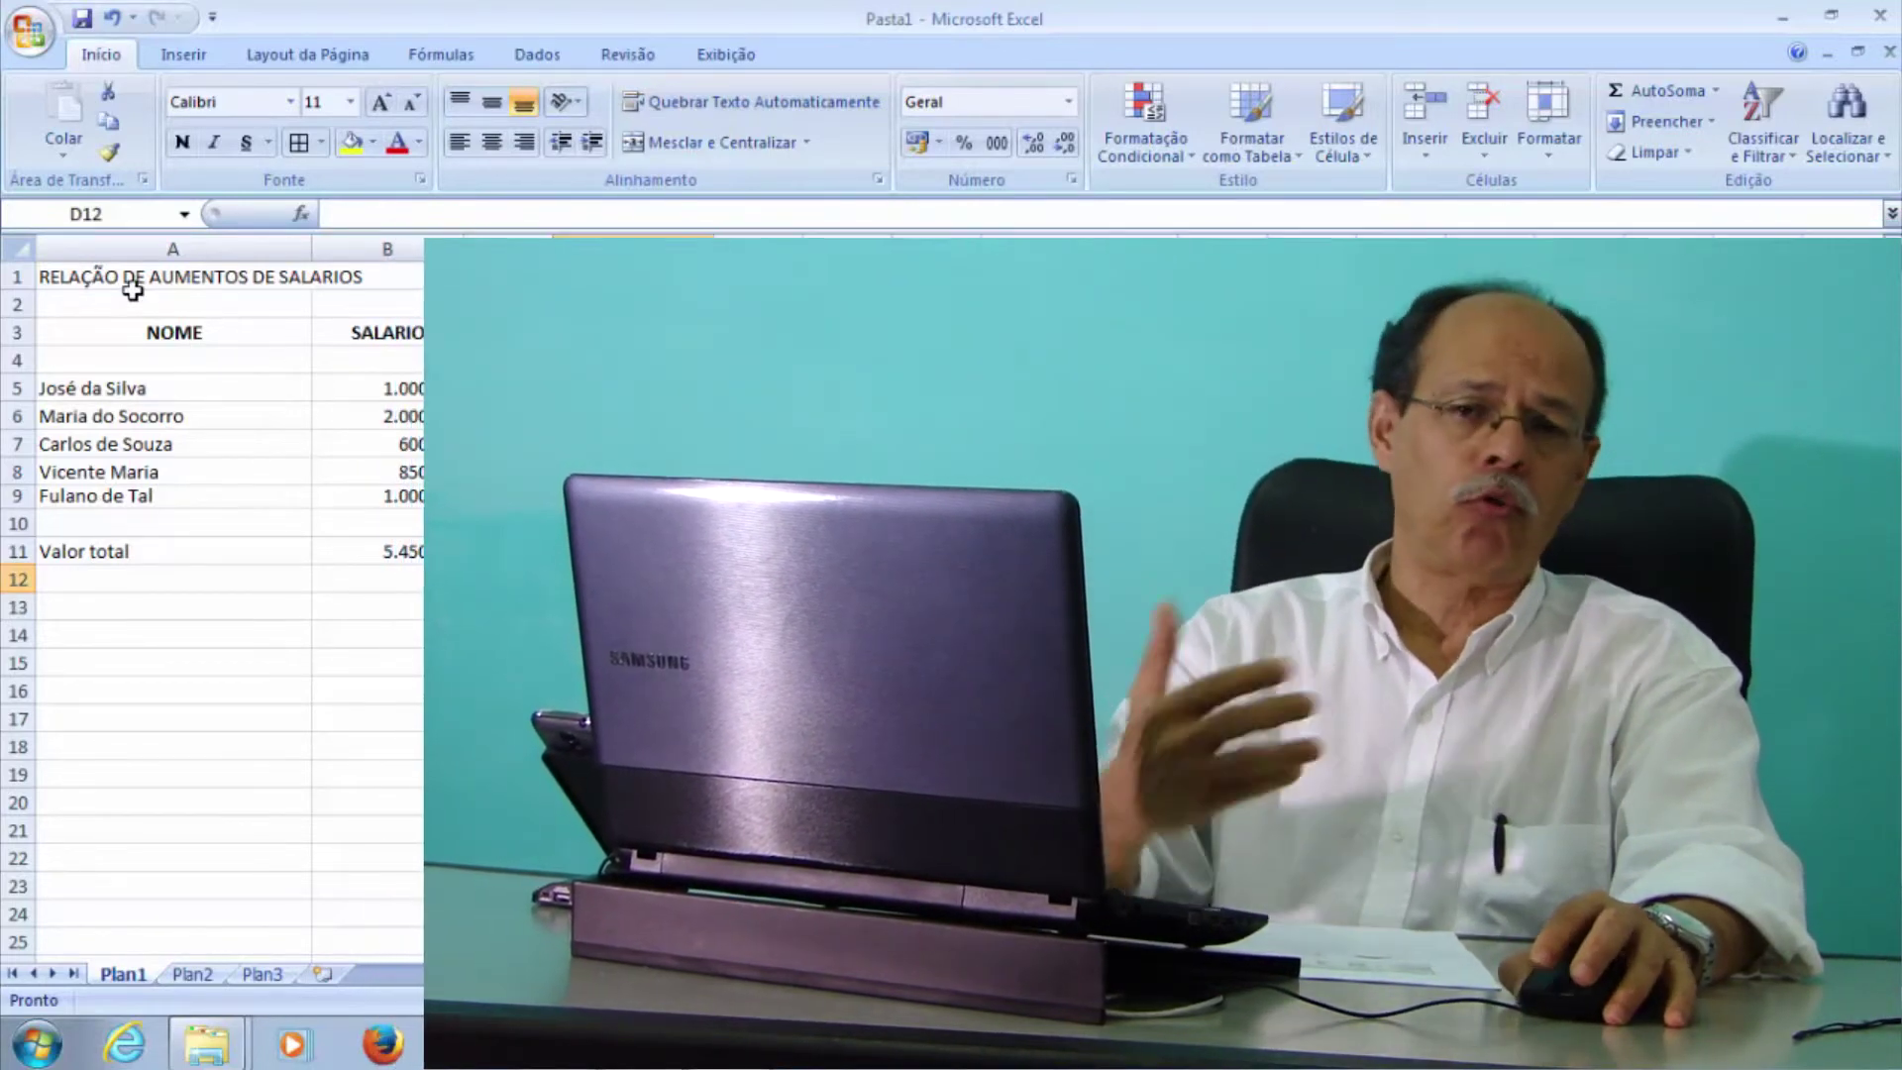
- Merge and center the title RELAÇÃO DE AUMENTOS DE SALARIOS across A1:D2 and set its font size to 12
{"action": "left_click", "coordinate": [84, 277]}
{"action": "left_click_drag", "start_coordinate": [85, 276], "coordinate": [634, 304]}
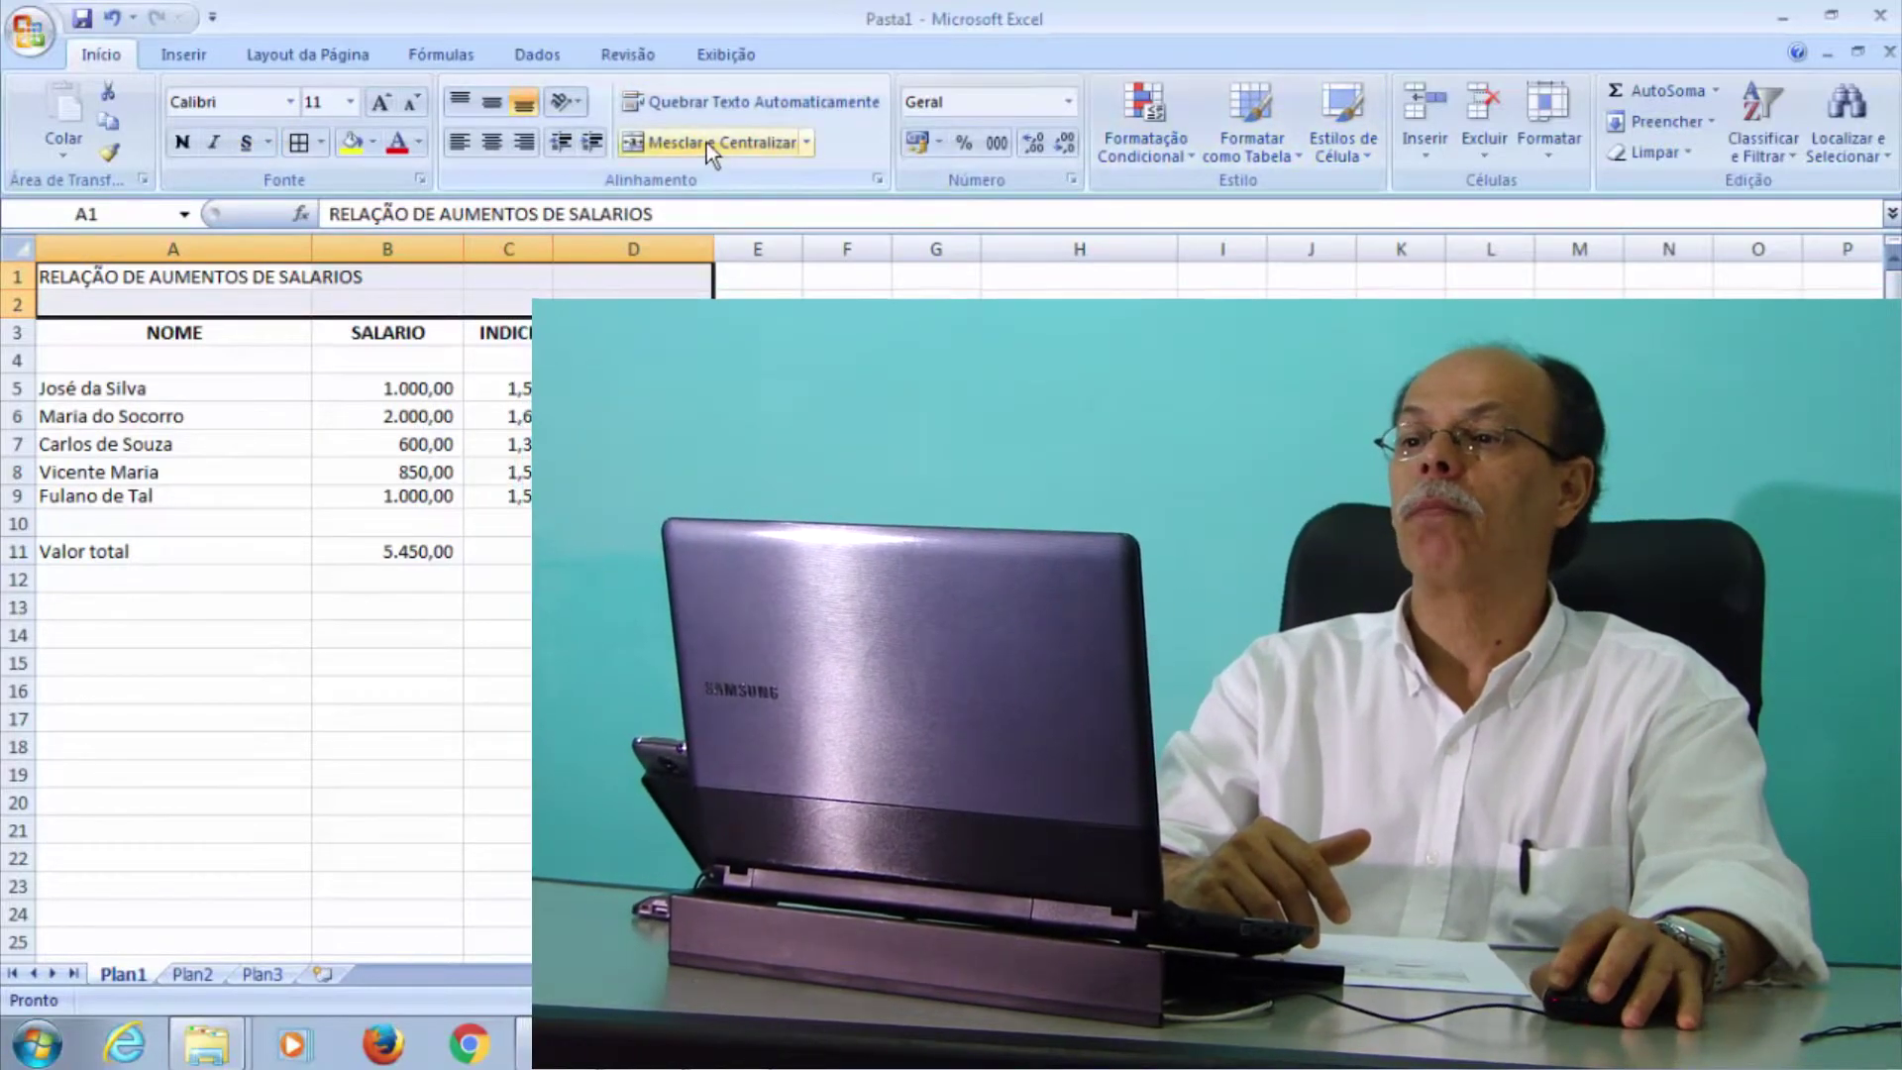
{"action": "left_click", "coordinate": [806, 142]}
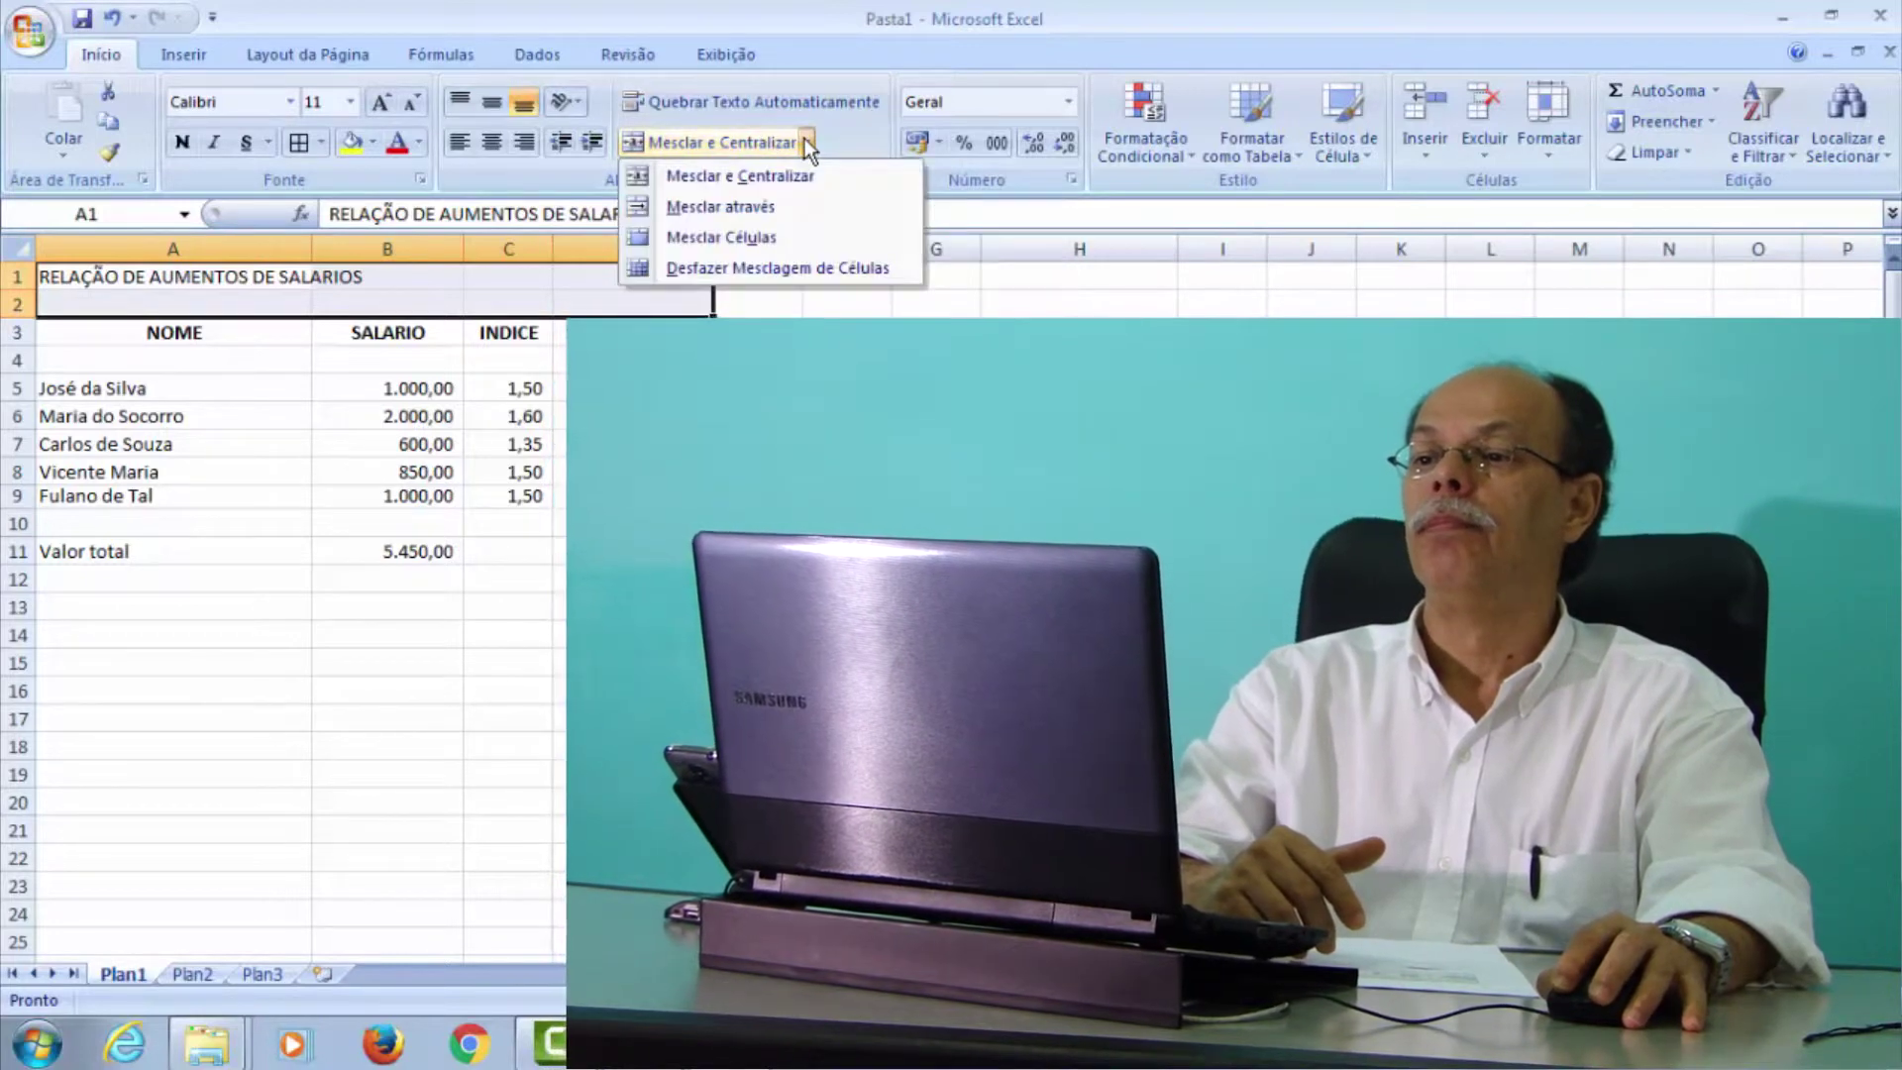
{"action": "left_click", "coordinate": [765, 175]}
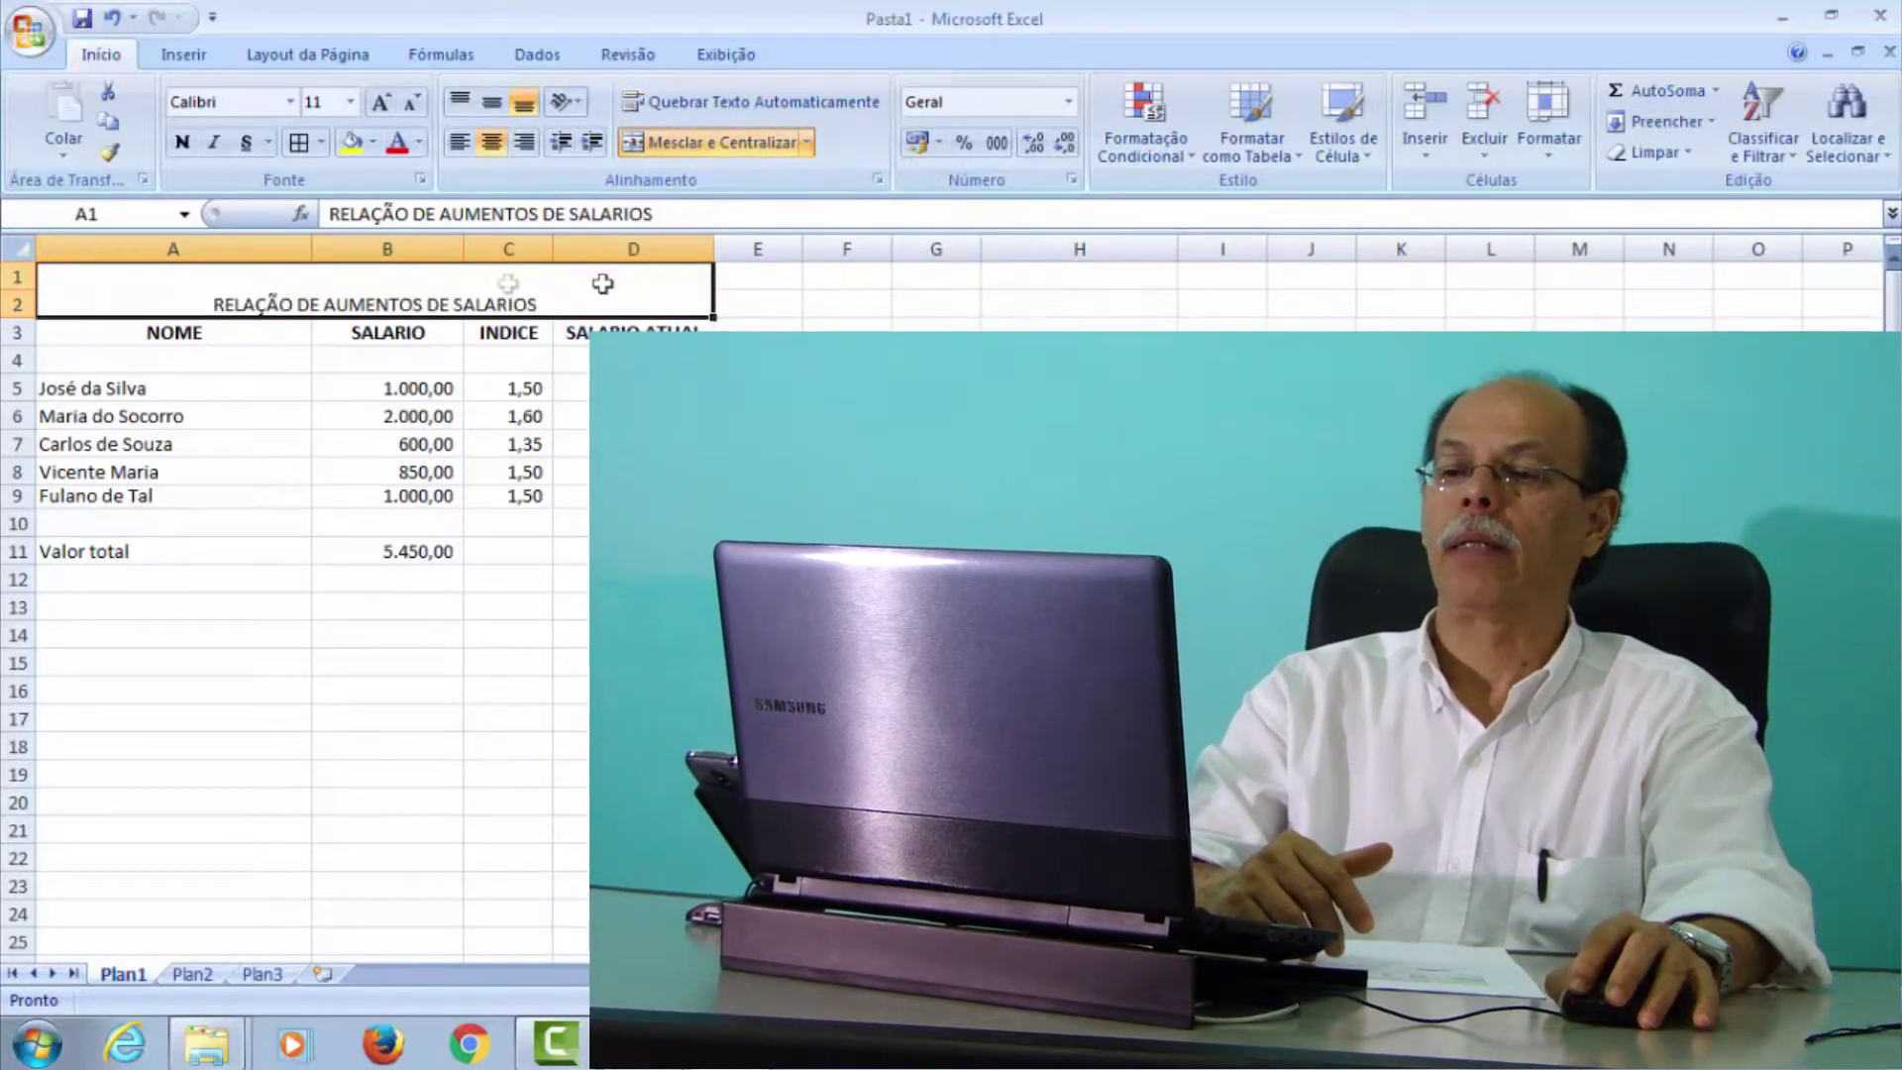
{"action": "left_click", "coordinate": [349, 102]}
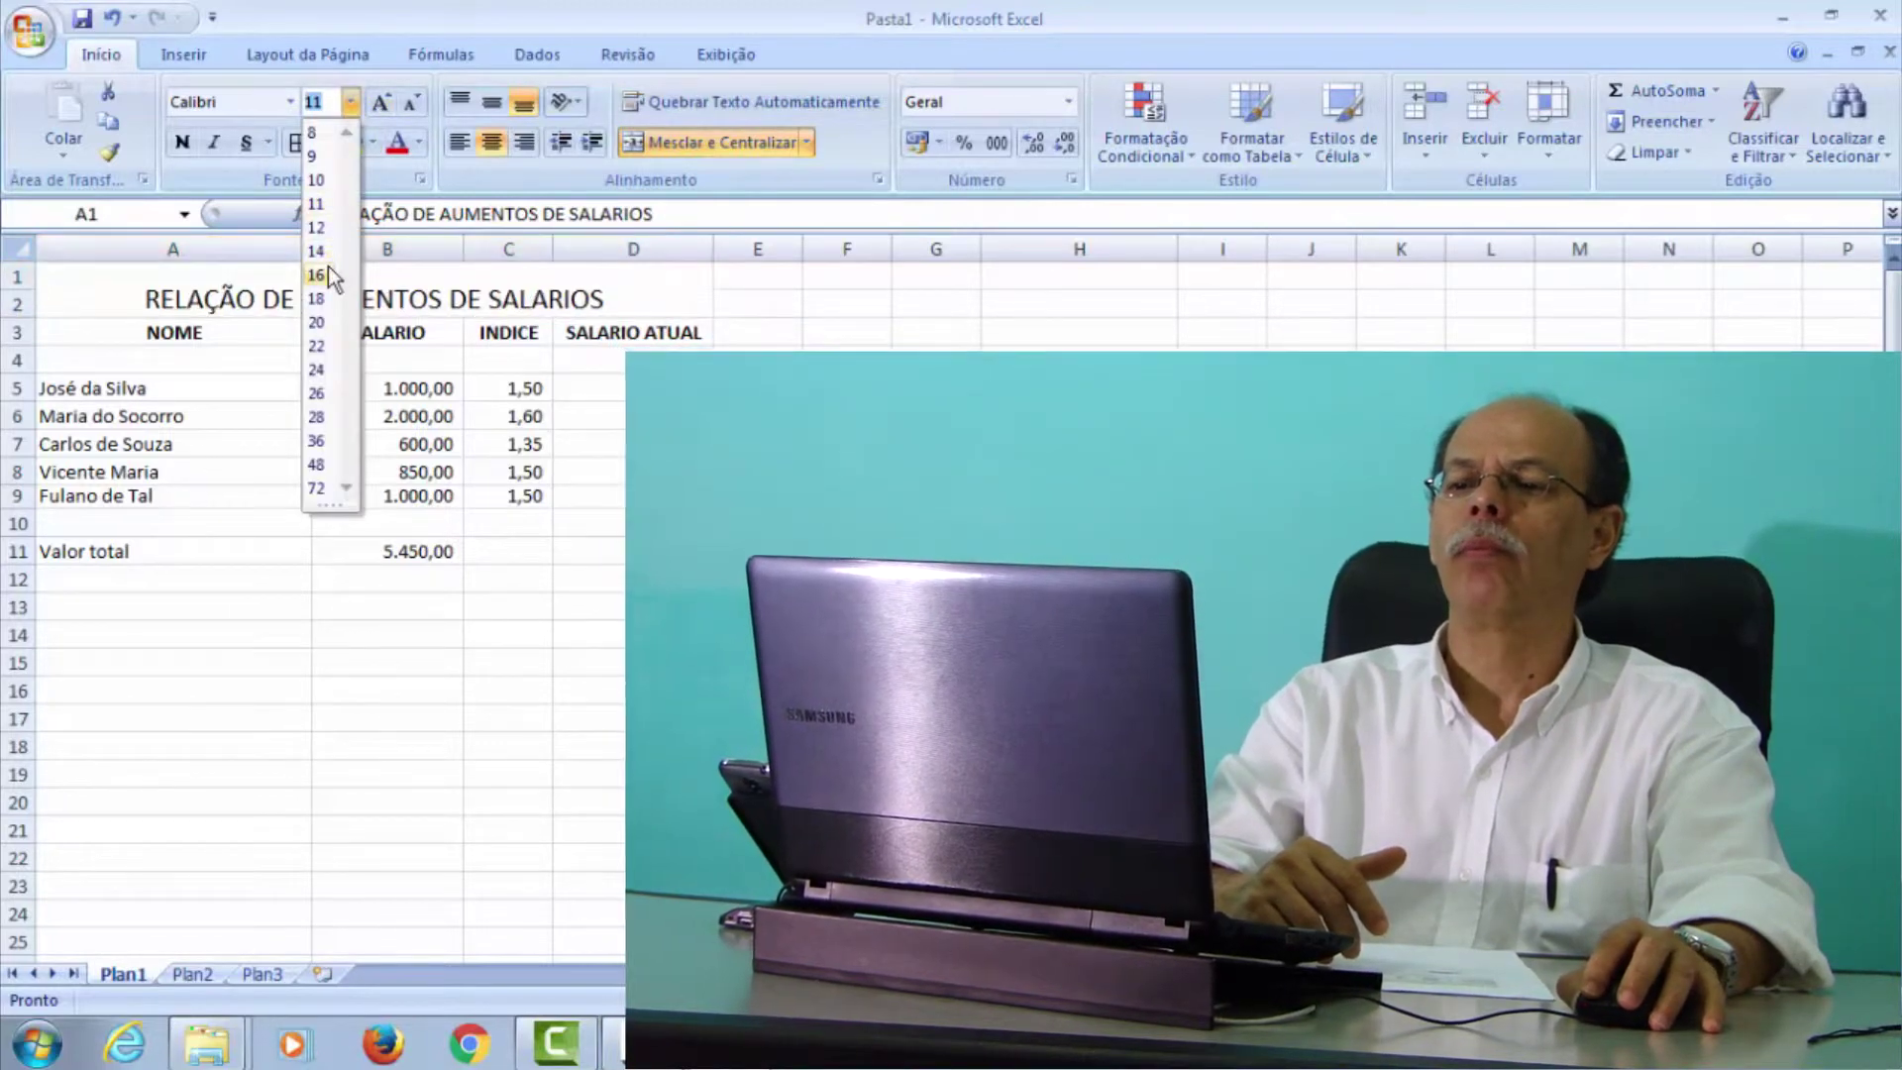
{"action": "left_click", "coordinate": [327, 229]}
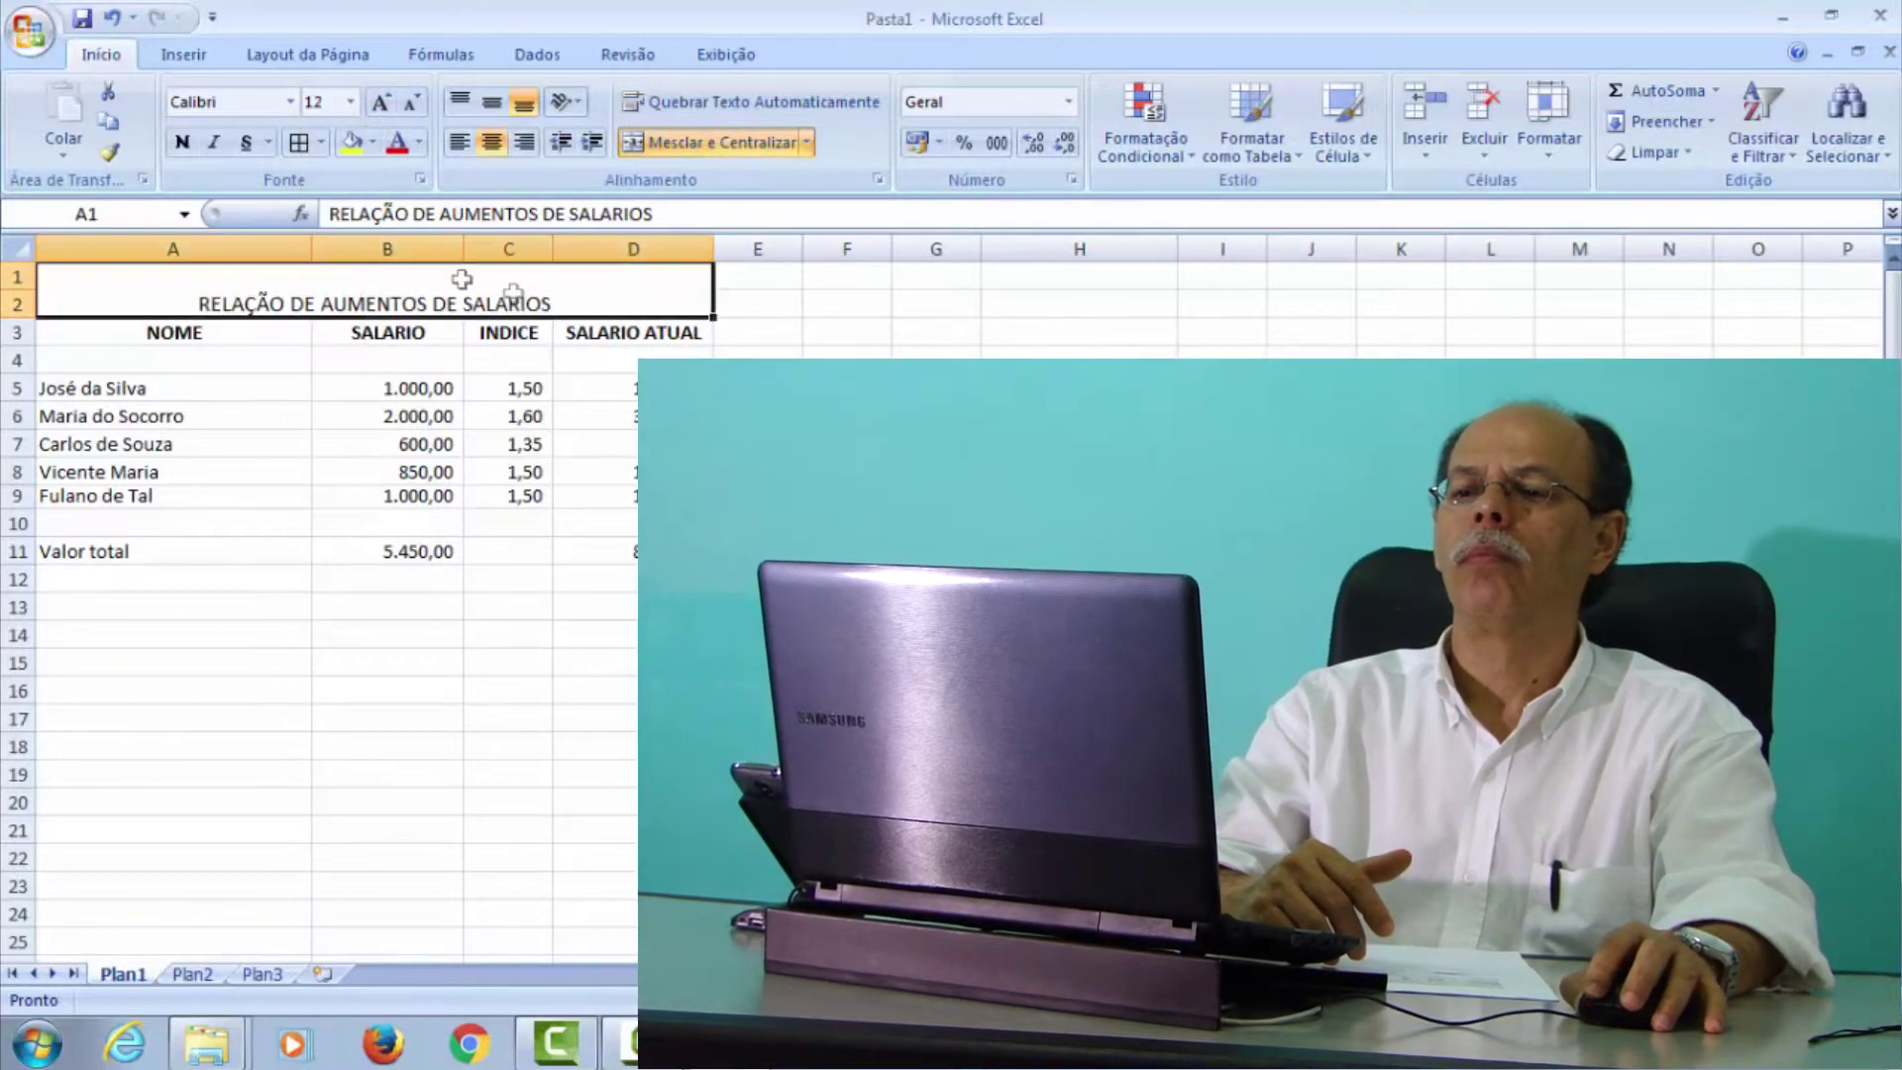
{"action": "left_click", "coordinate": [845, 330]}
{"action": "left_click", "coordinate": [231, 308]}
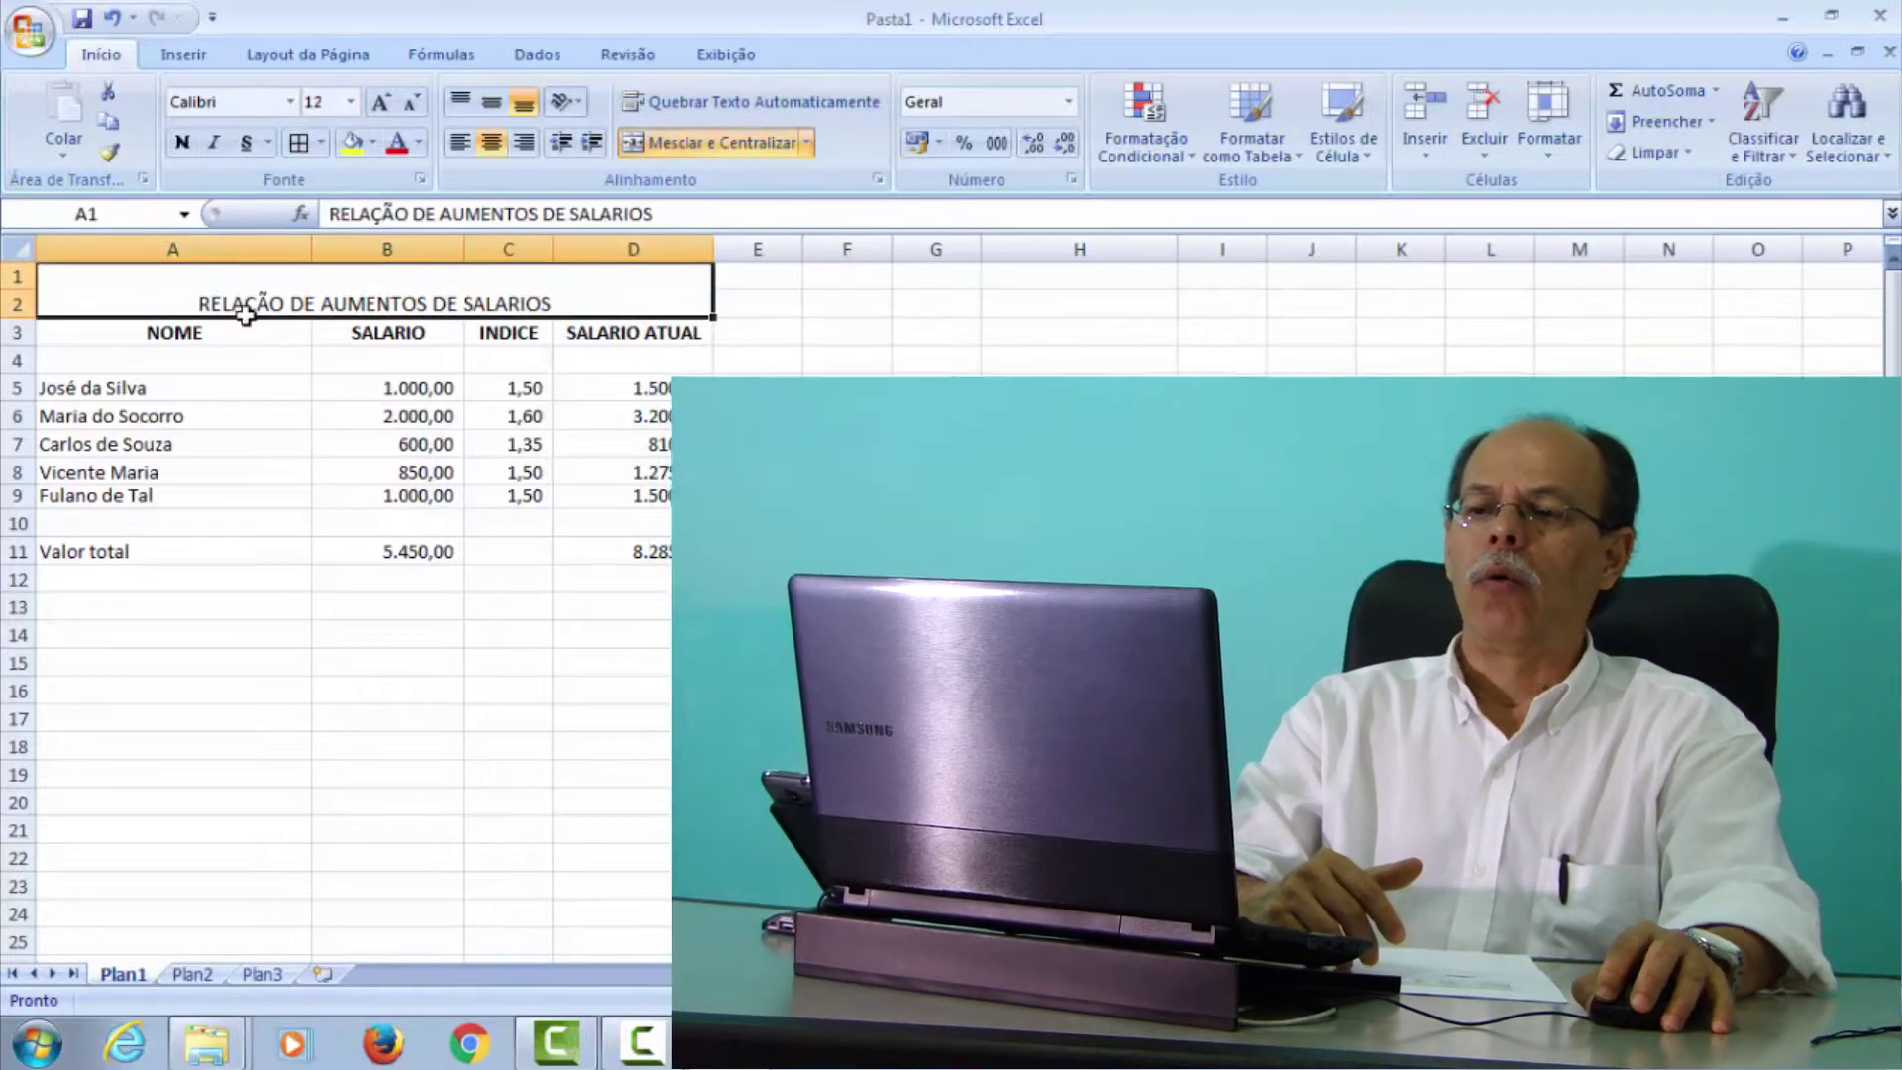
- Apply all borders to the heading cells A3:D3
{"action": "left_click", "coordinate": [195, 332]}
{"action": "left_click_drag", "start_coordinate": [195, 332], "coordinate": [606, 332]}
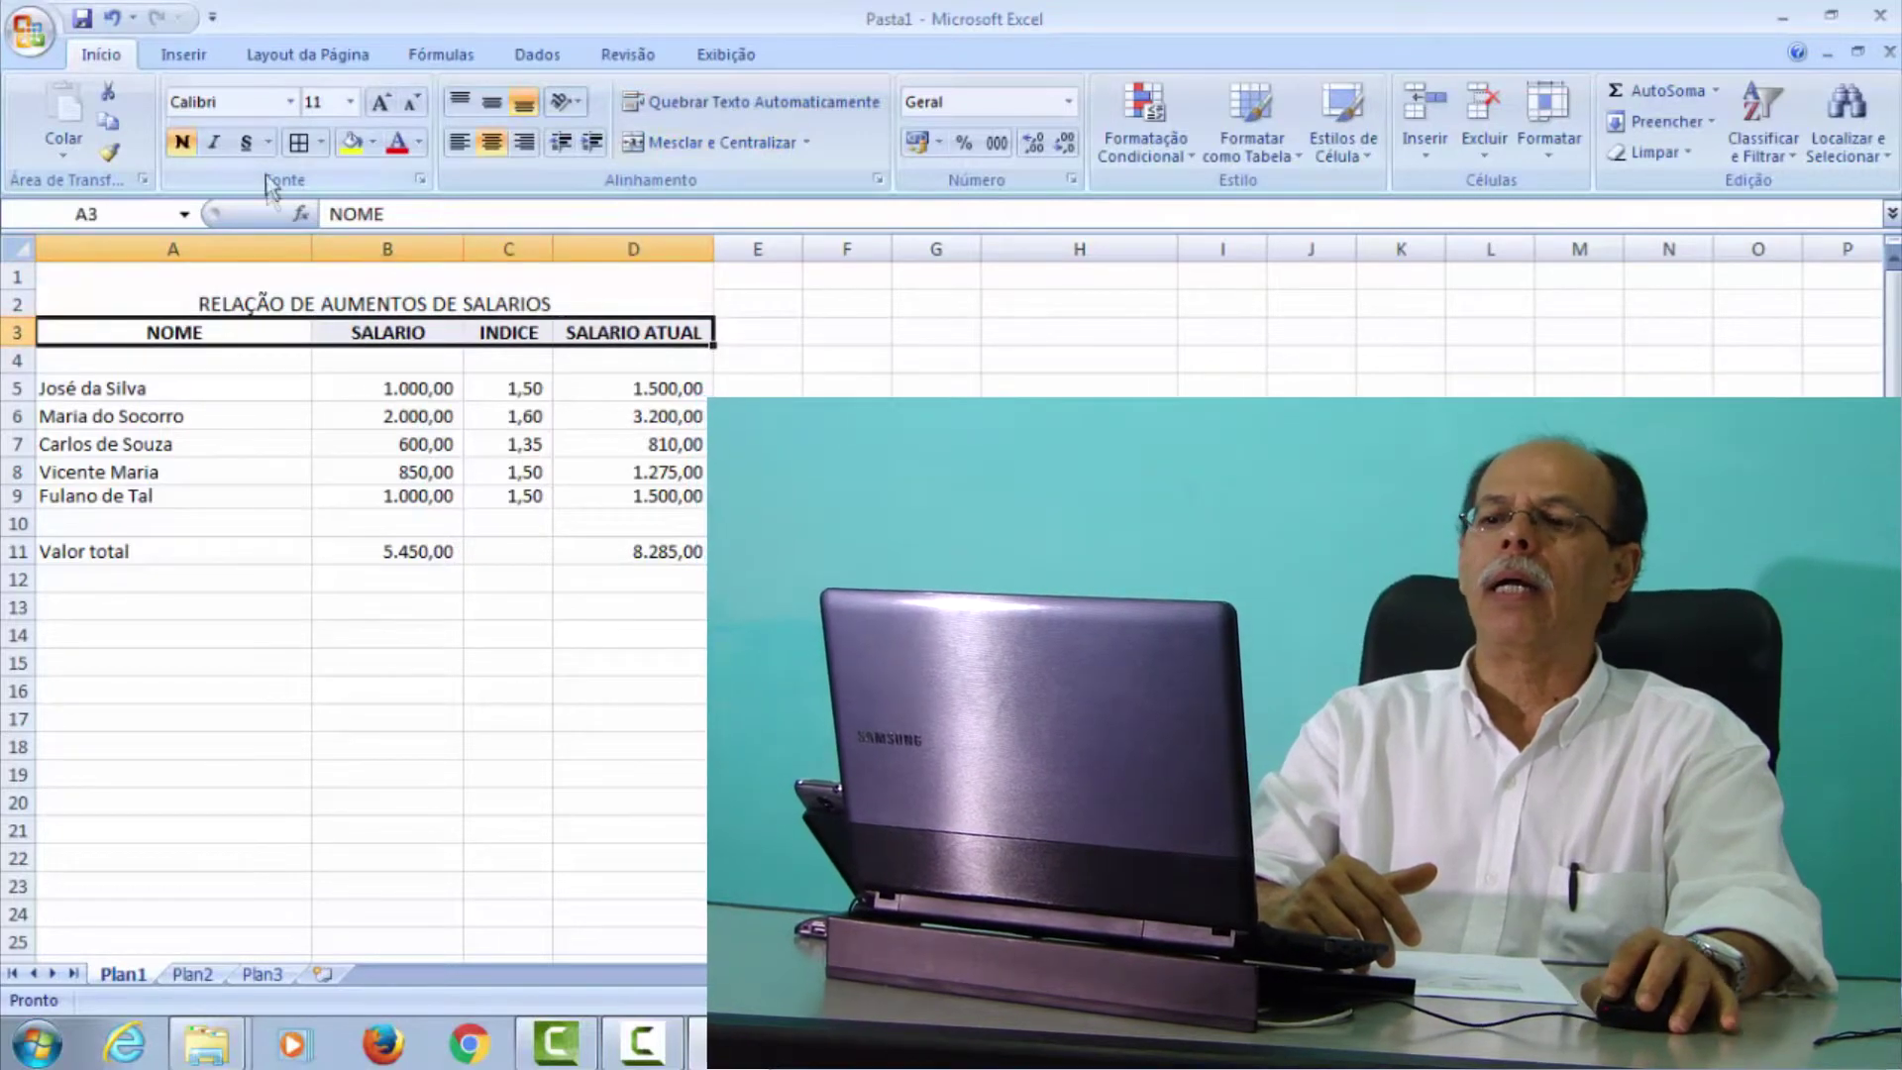
{"action": "left_click", "coordinate": [322, 144]}
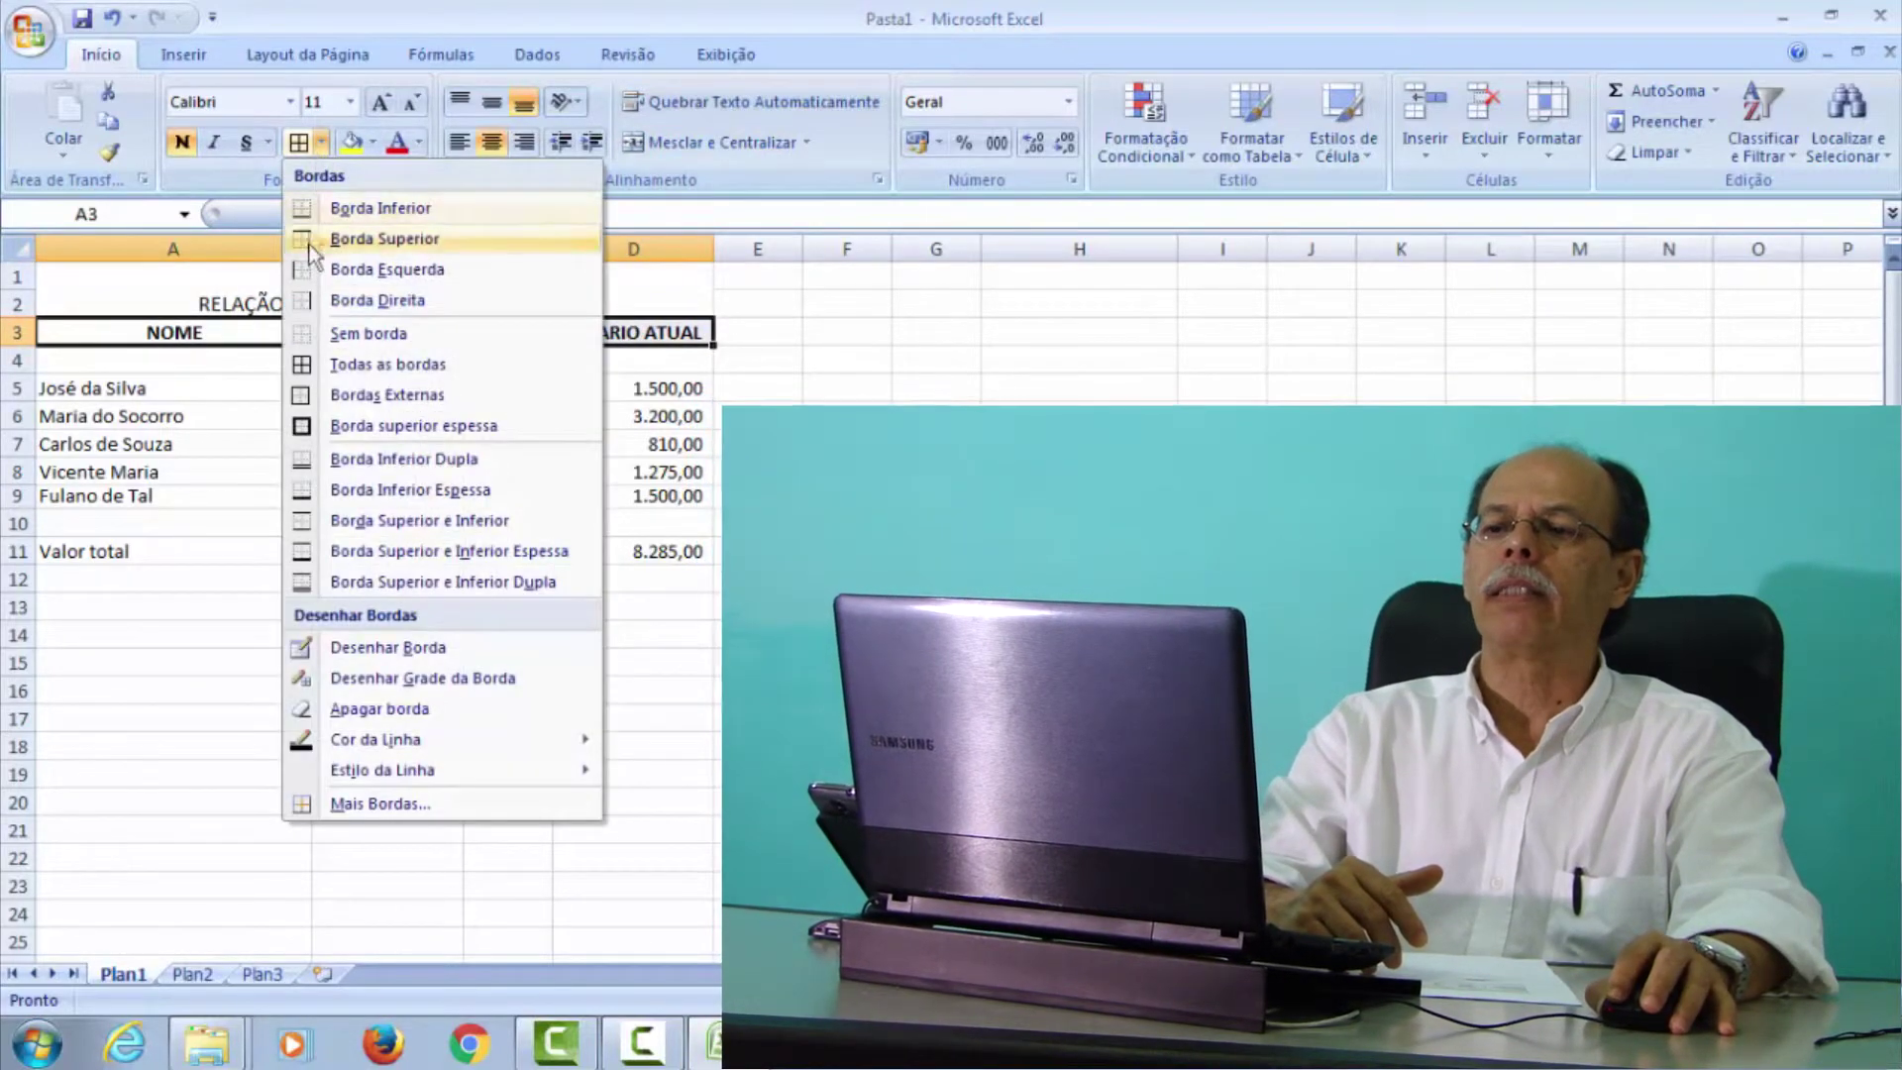
{"action": "left_click", "coordinate": [331, 365]}
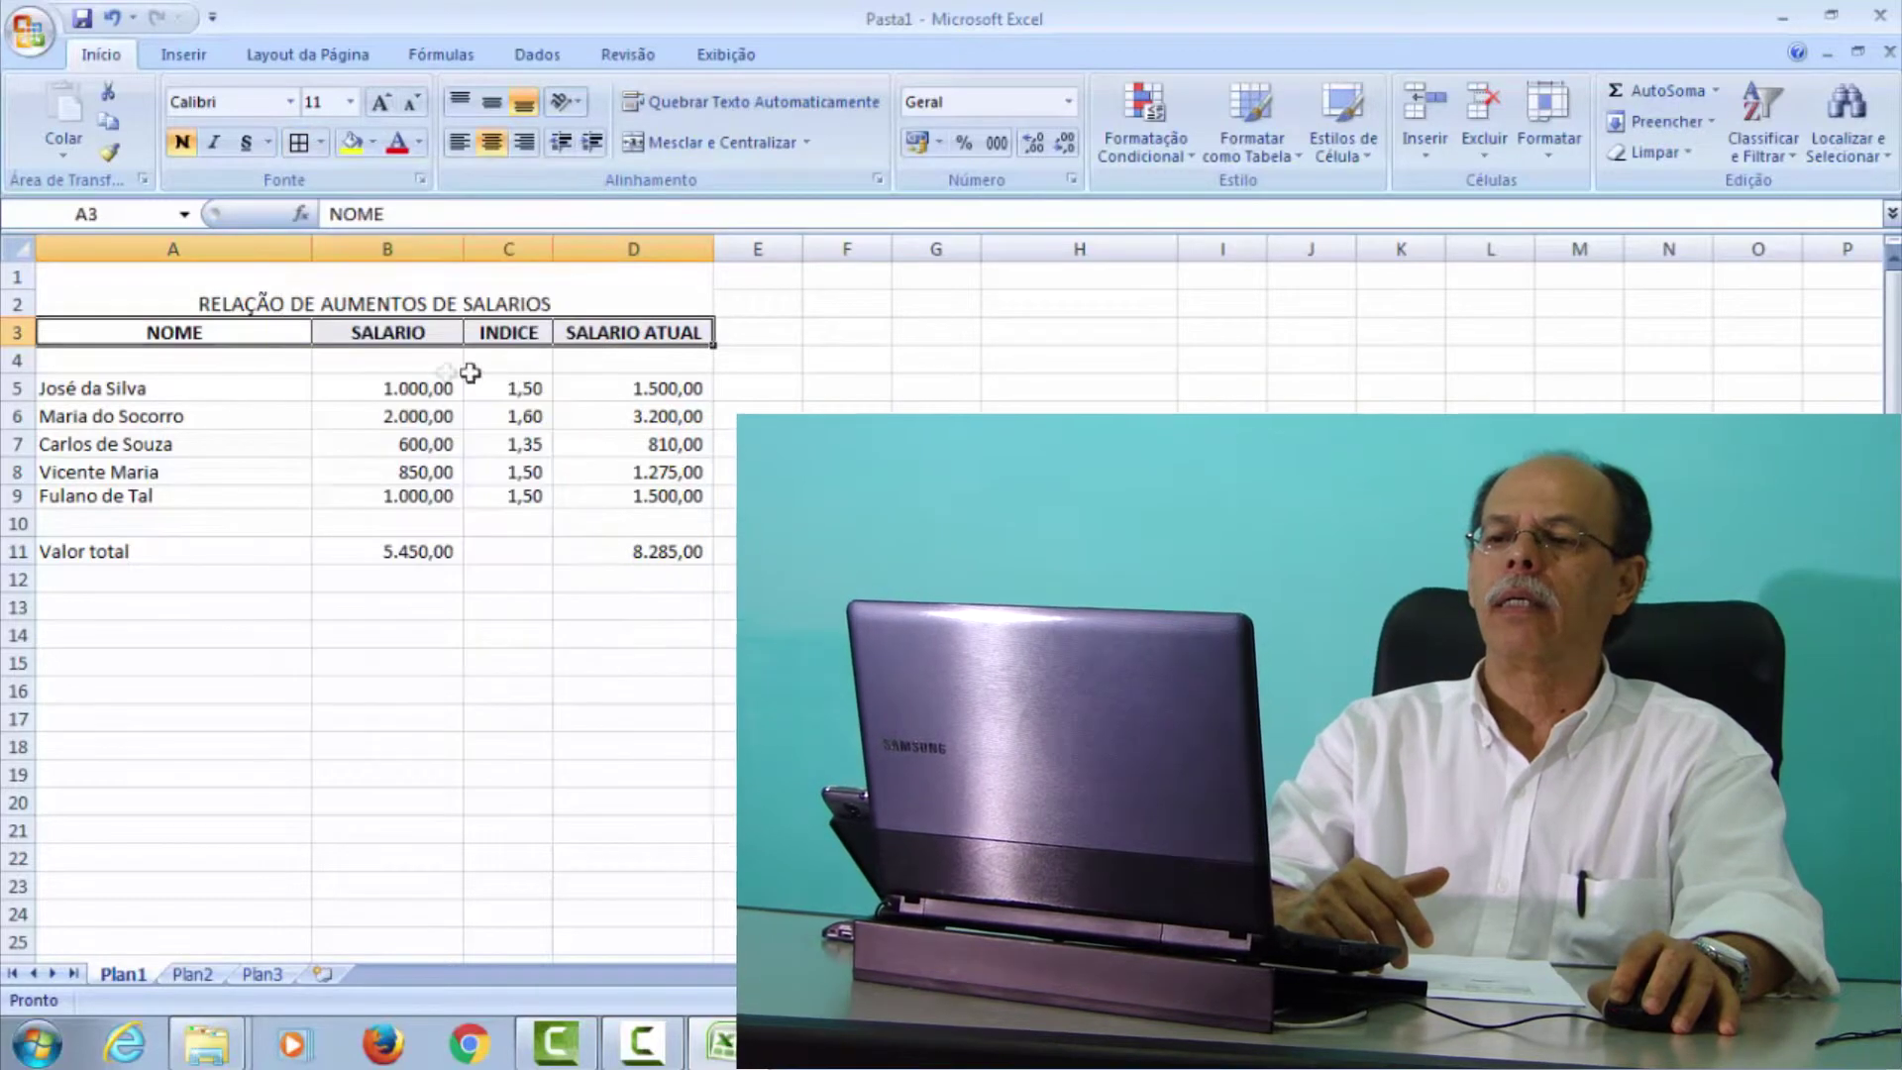
{"action": "left_click", "coordinate": [838, 364]}
- Apply all borders to the Valor total row, cells A11:D11
{"action": "left_click_drag", "start_coordinate": [83, 551], "coordinate": [214, 551]}
{"action": "left_click", "coordinate": [595, 535]}
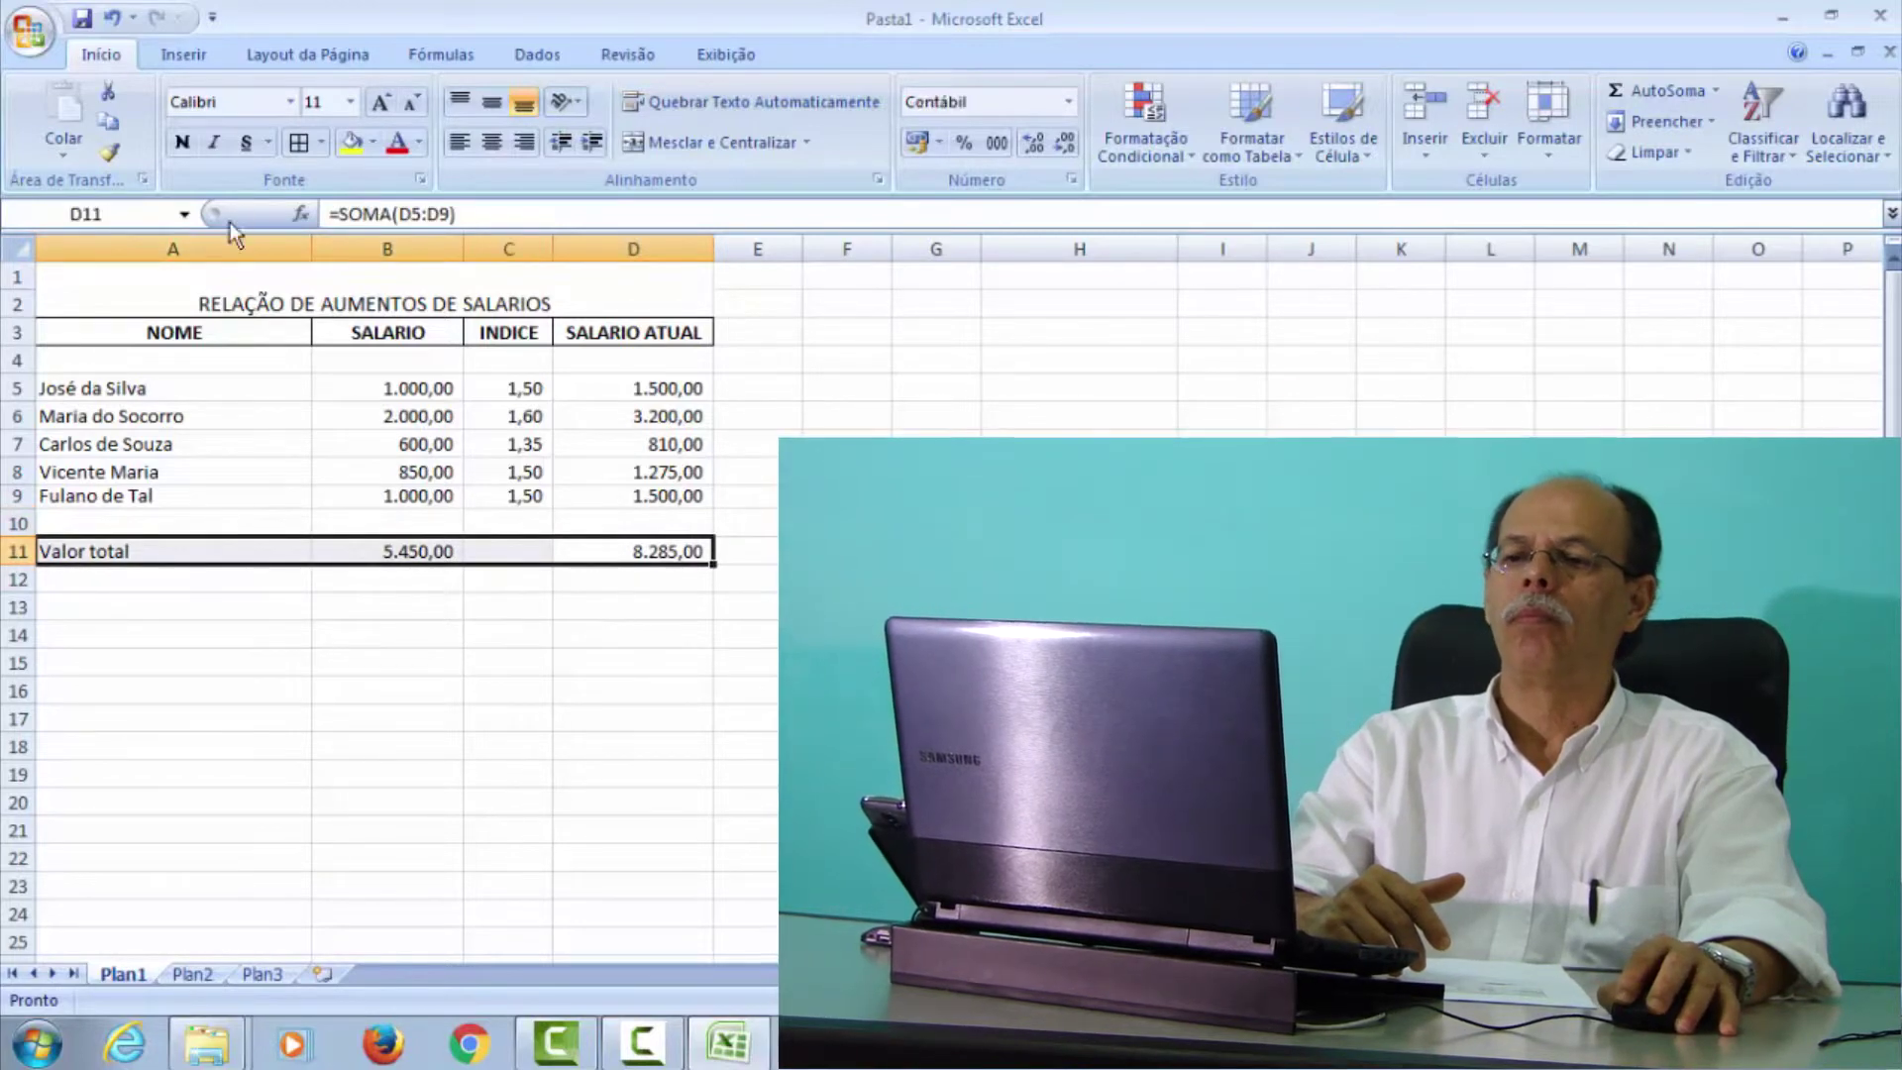
{"action": "left_click", "coordinate": [298, 142]}
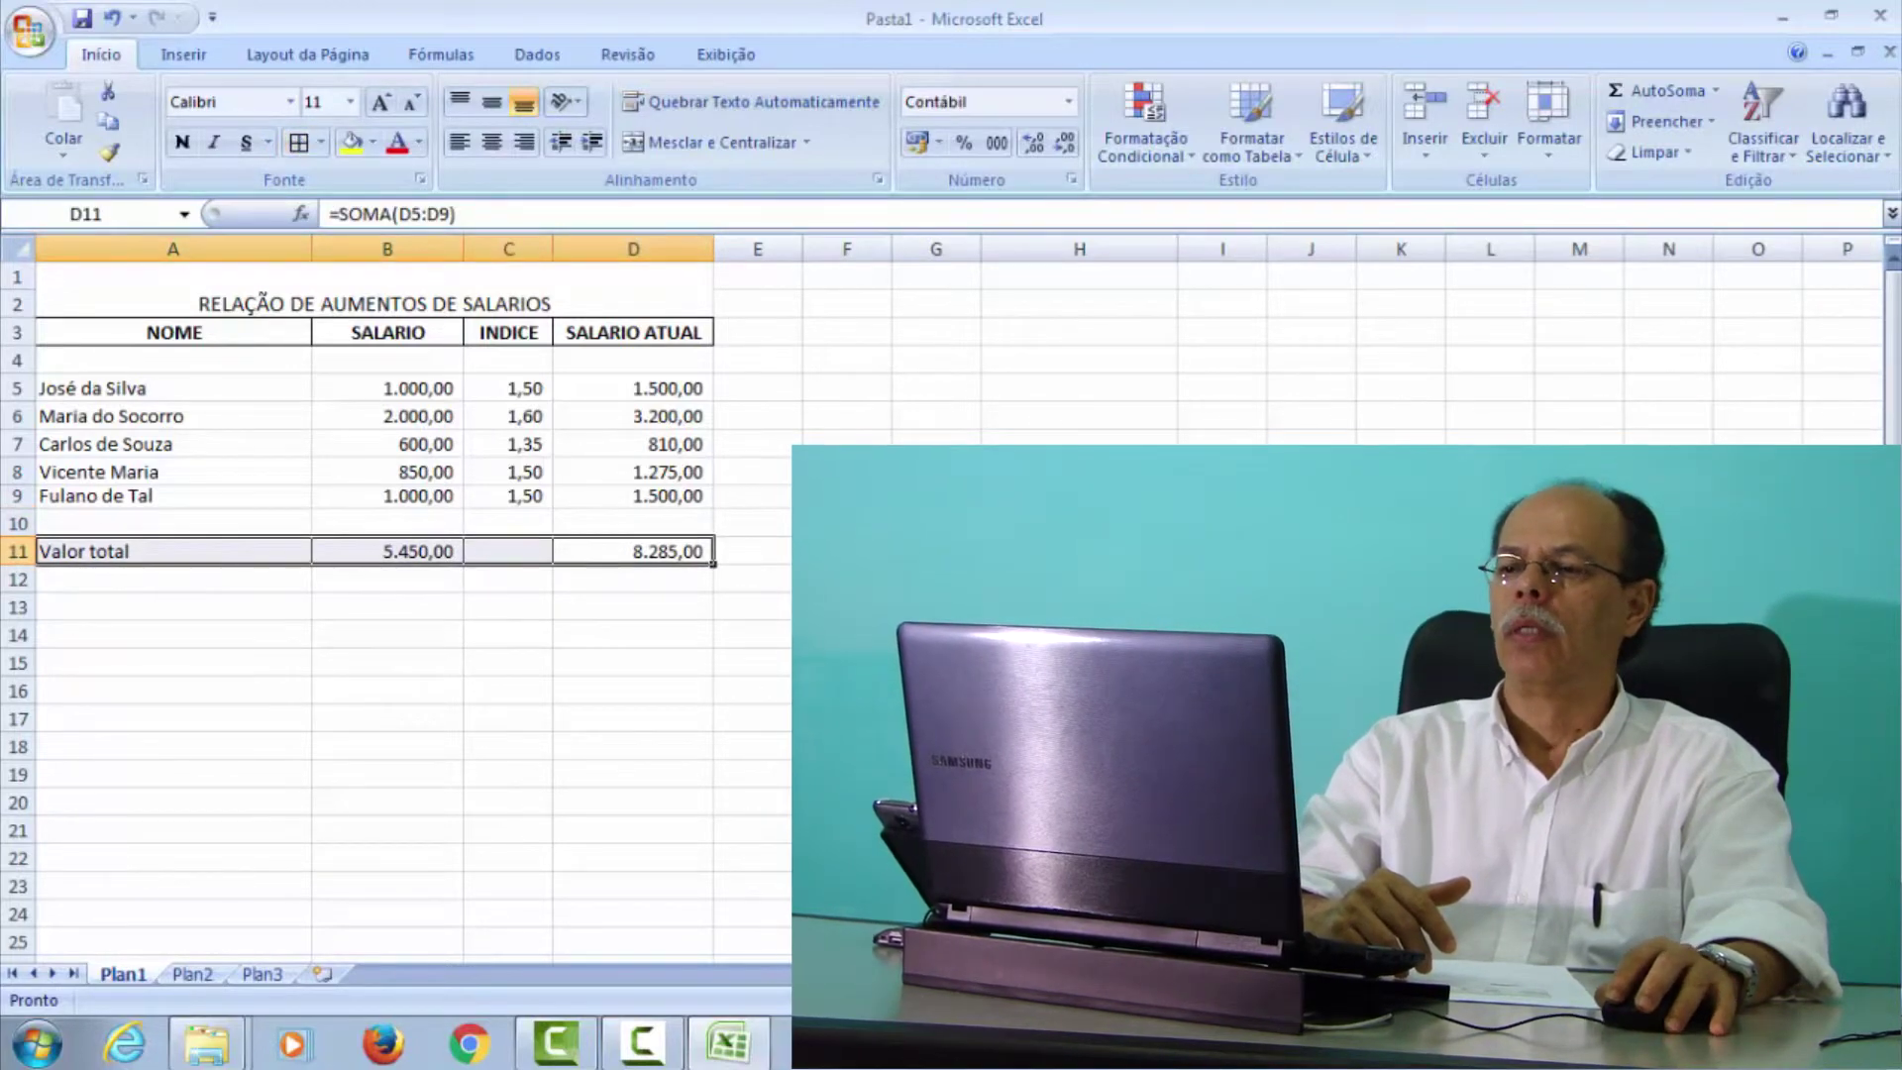
{"action": "left_click", "coordinate": [1080, 496]}
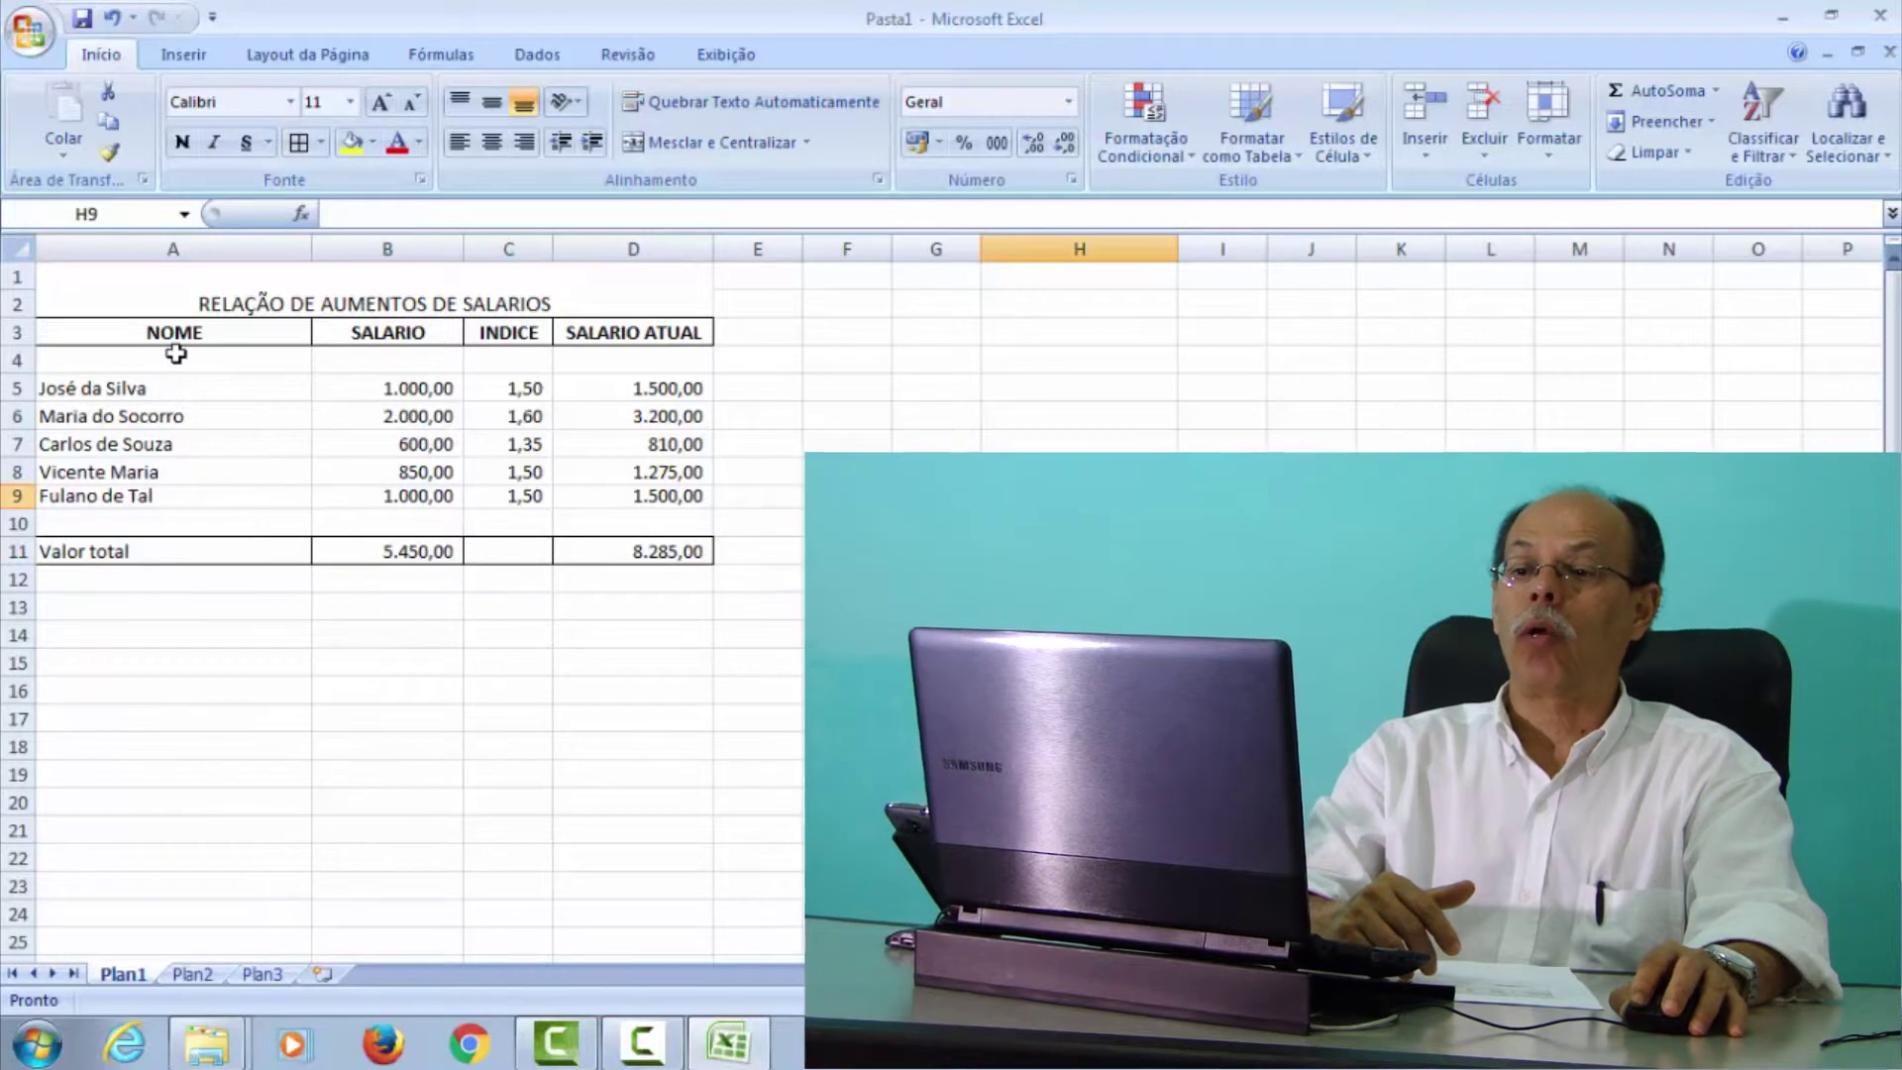
- Make the total row A11:D11 bold and right-align the Valor total label in A11
{"action": "left_click_drag", "start_coordinate": [169, 551], "coordinate": [565, 551]}
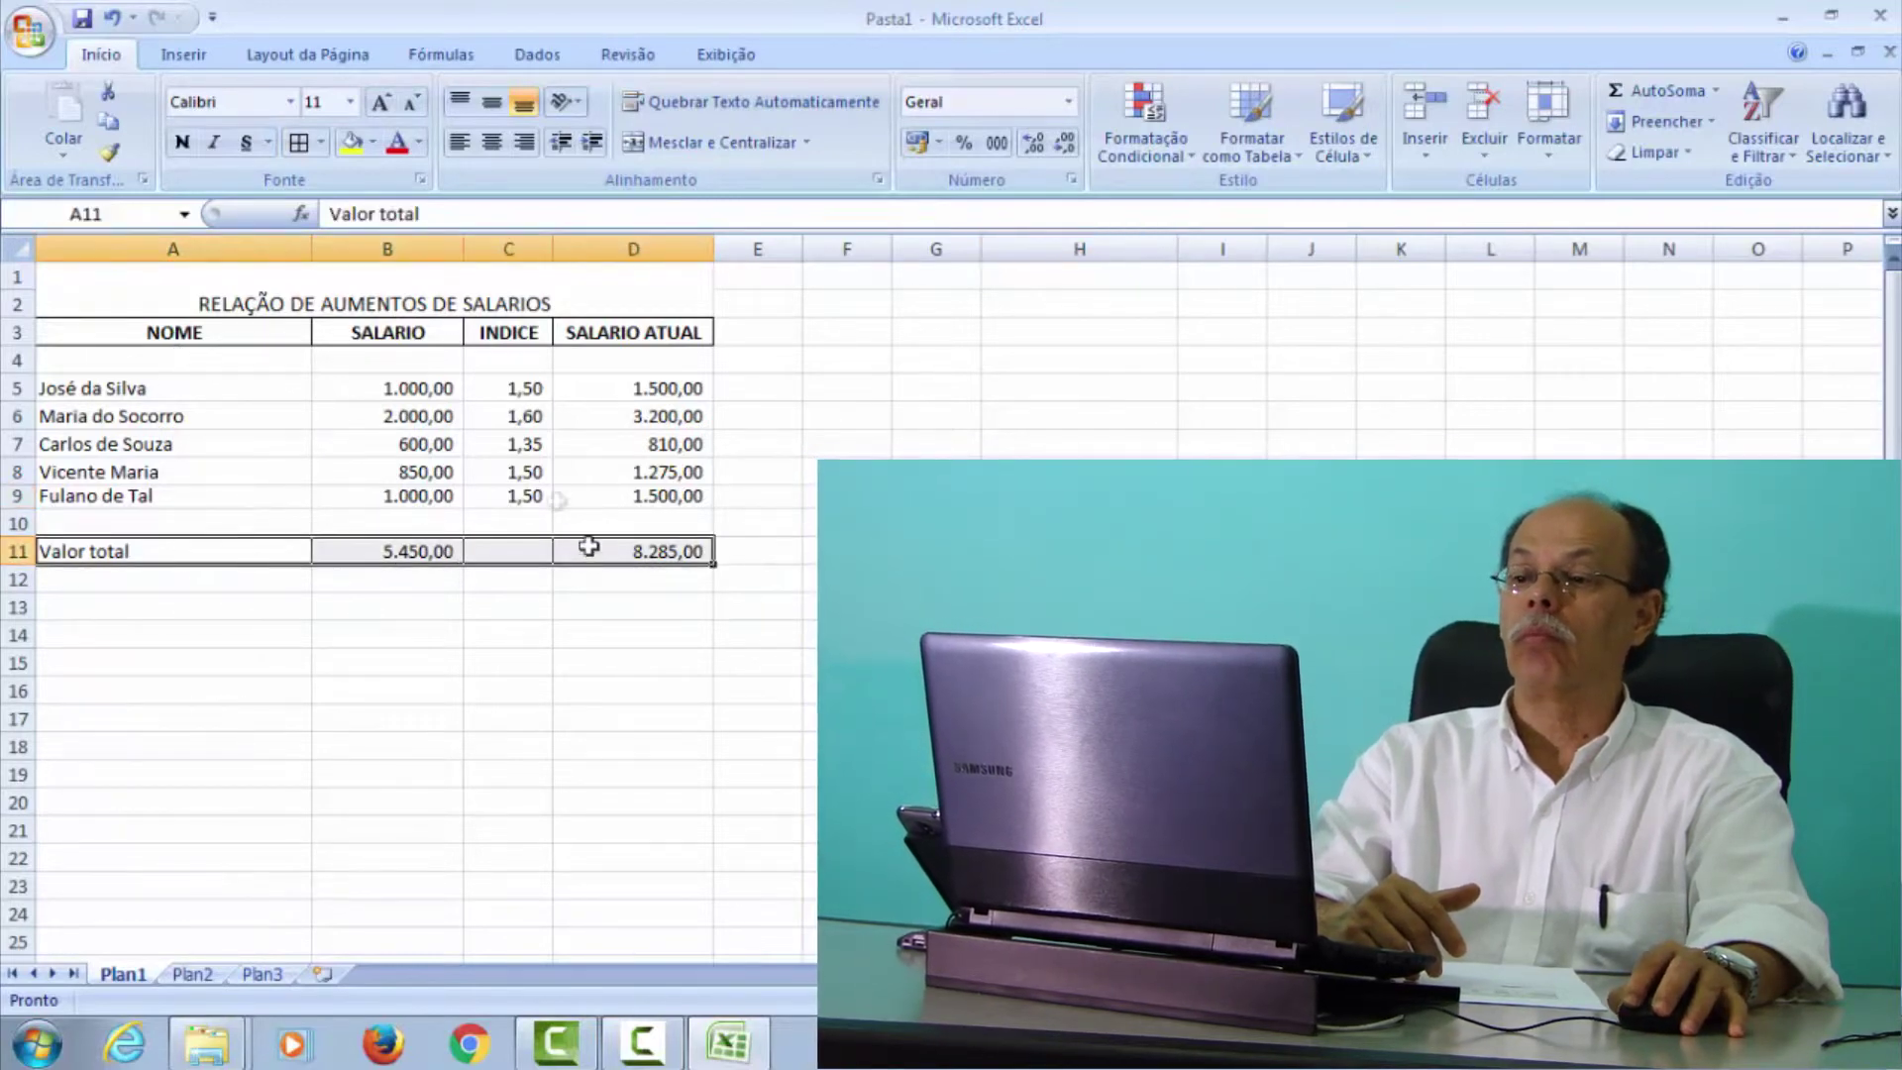
{"action": "left_click", "coordinate": [182, 142]}
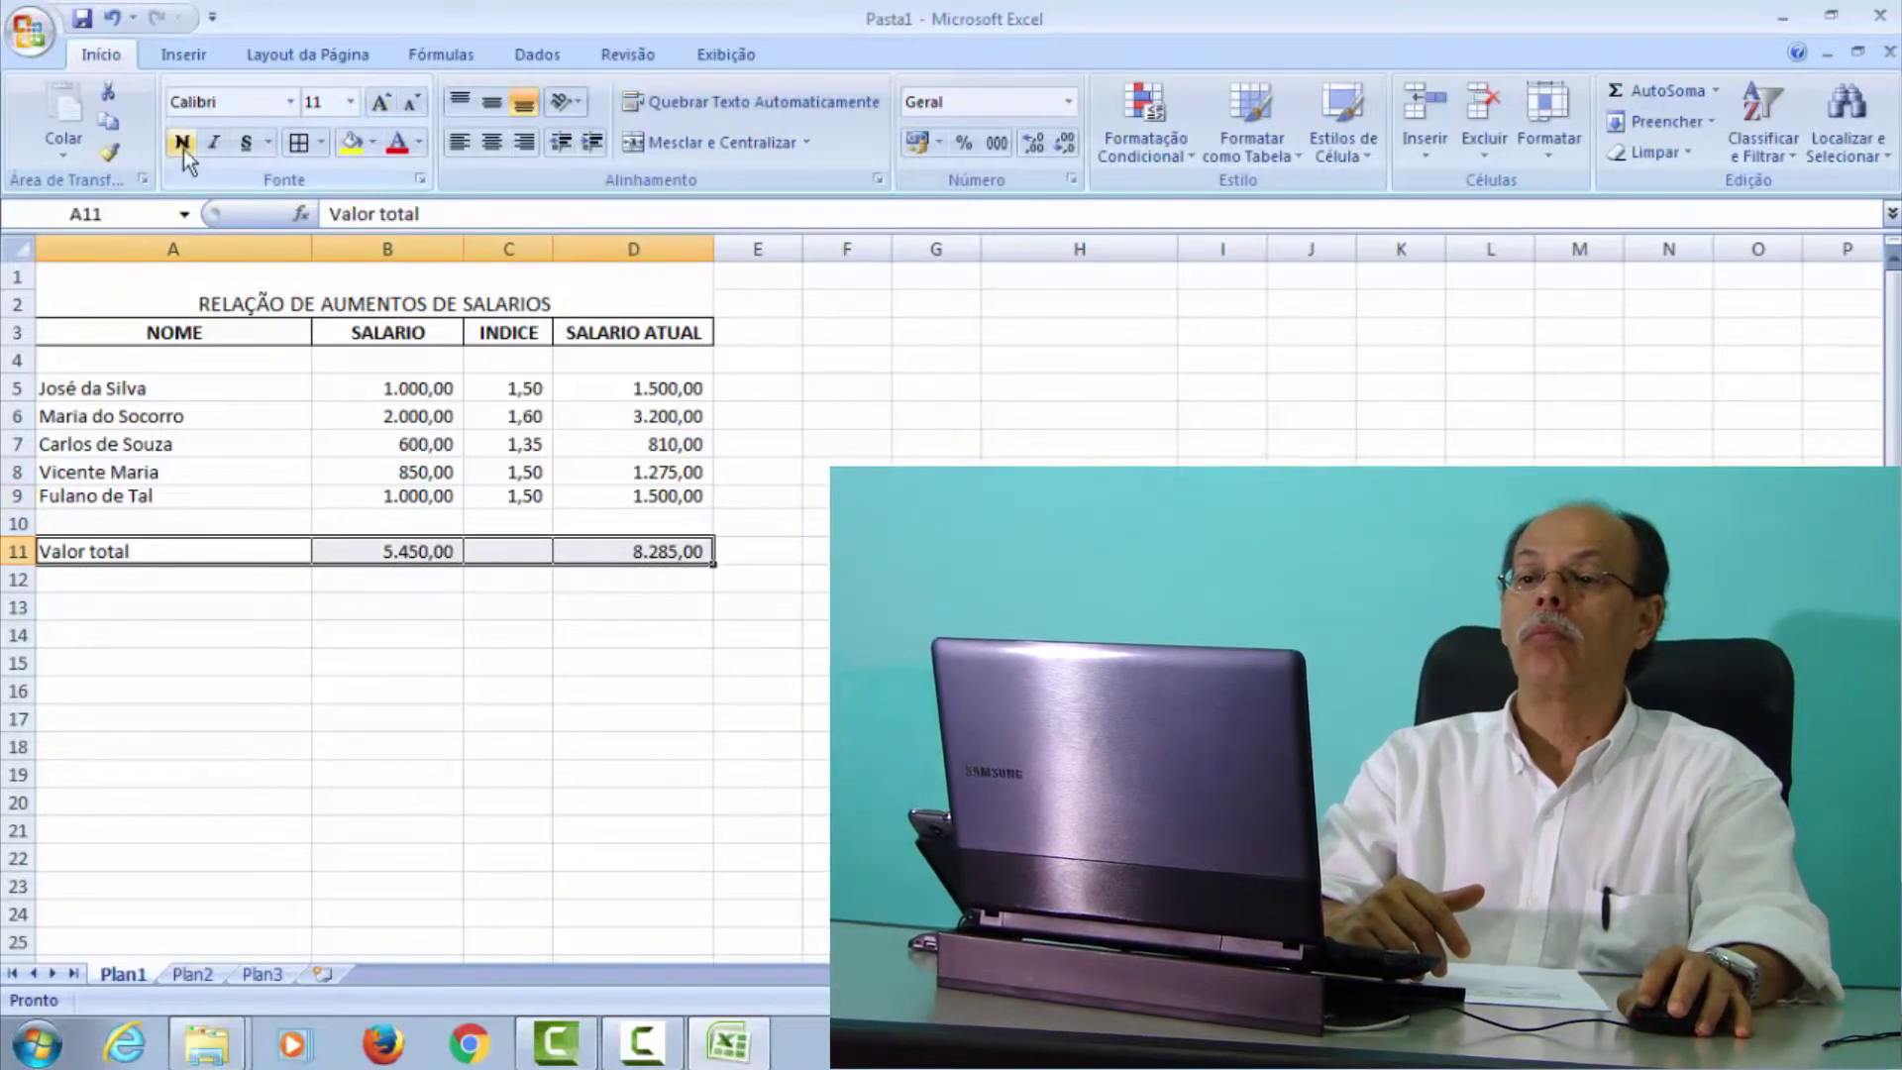
{"action": "left_click", "coordinate": [201, 552]}
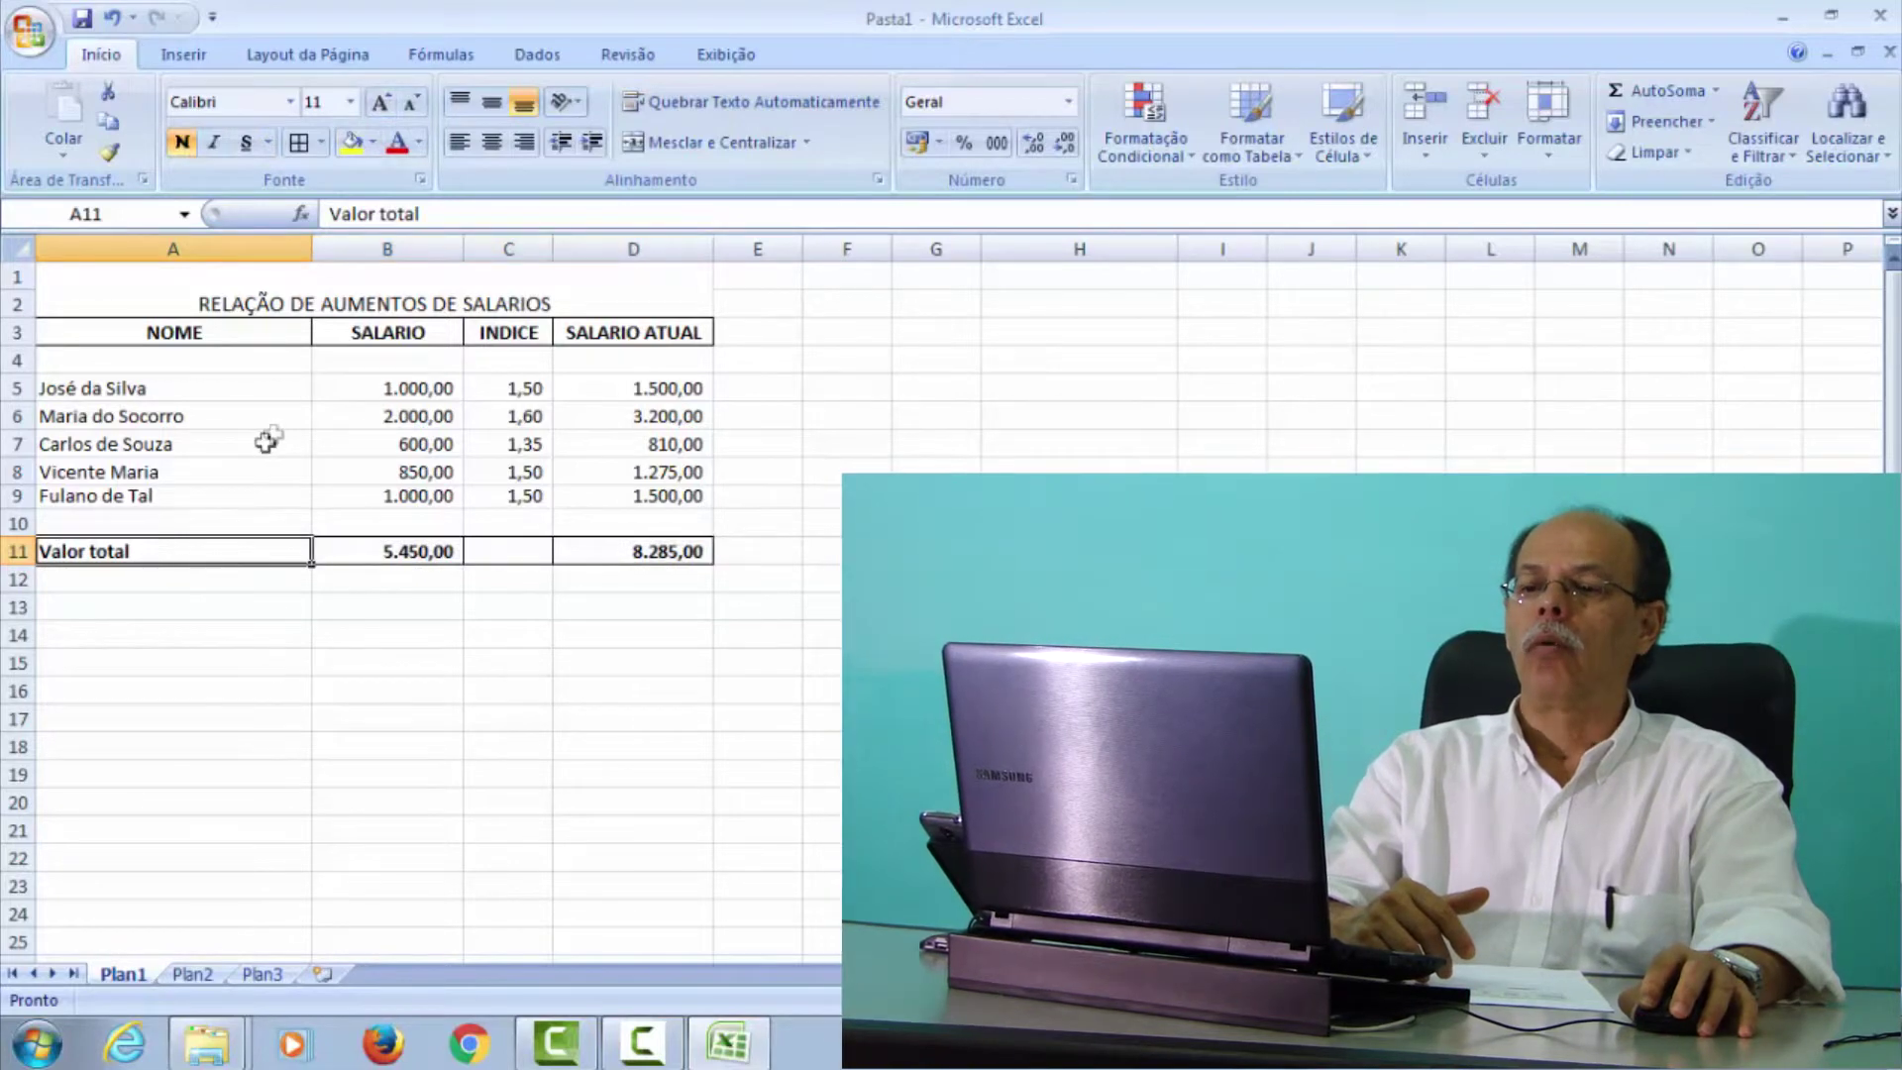
{"action": "left_click", "coordinate": [526, 142]}
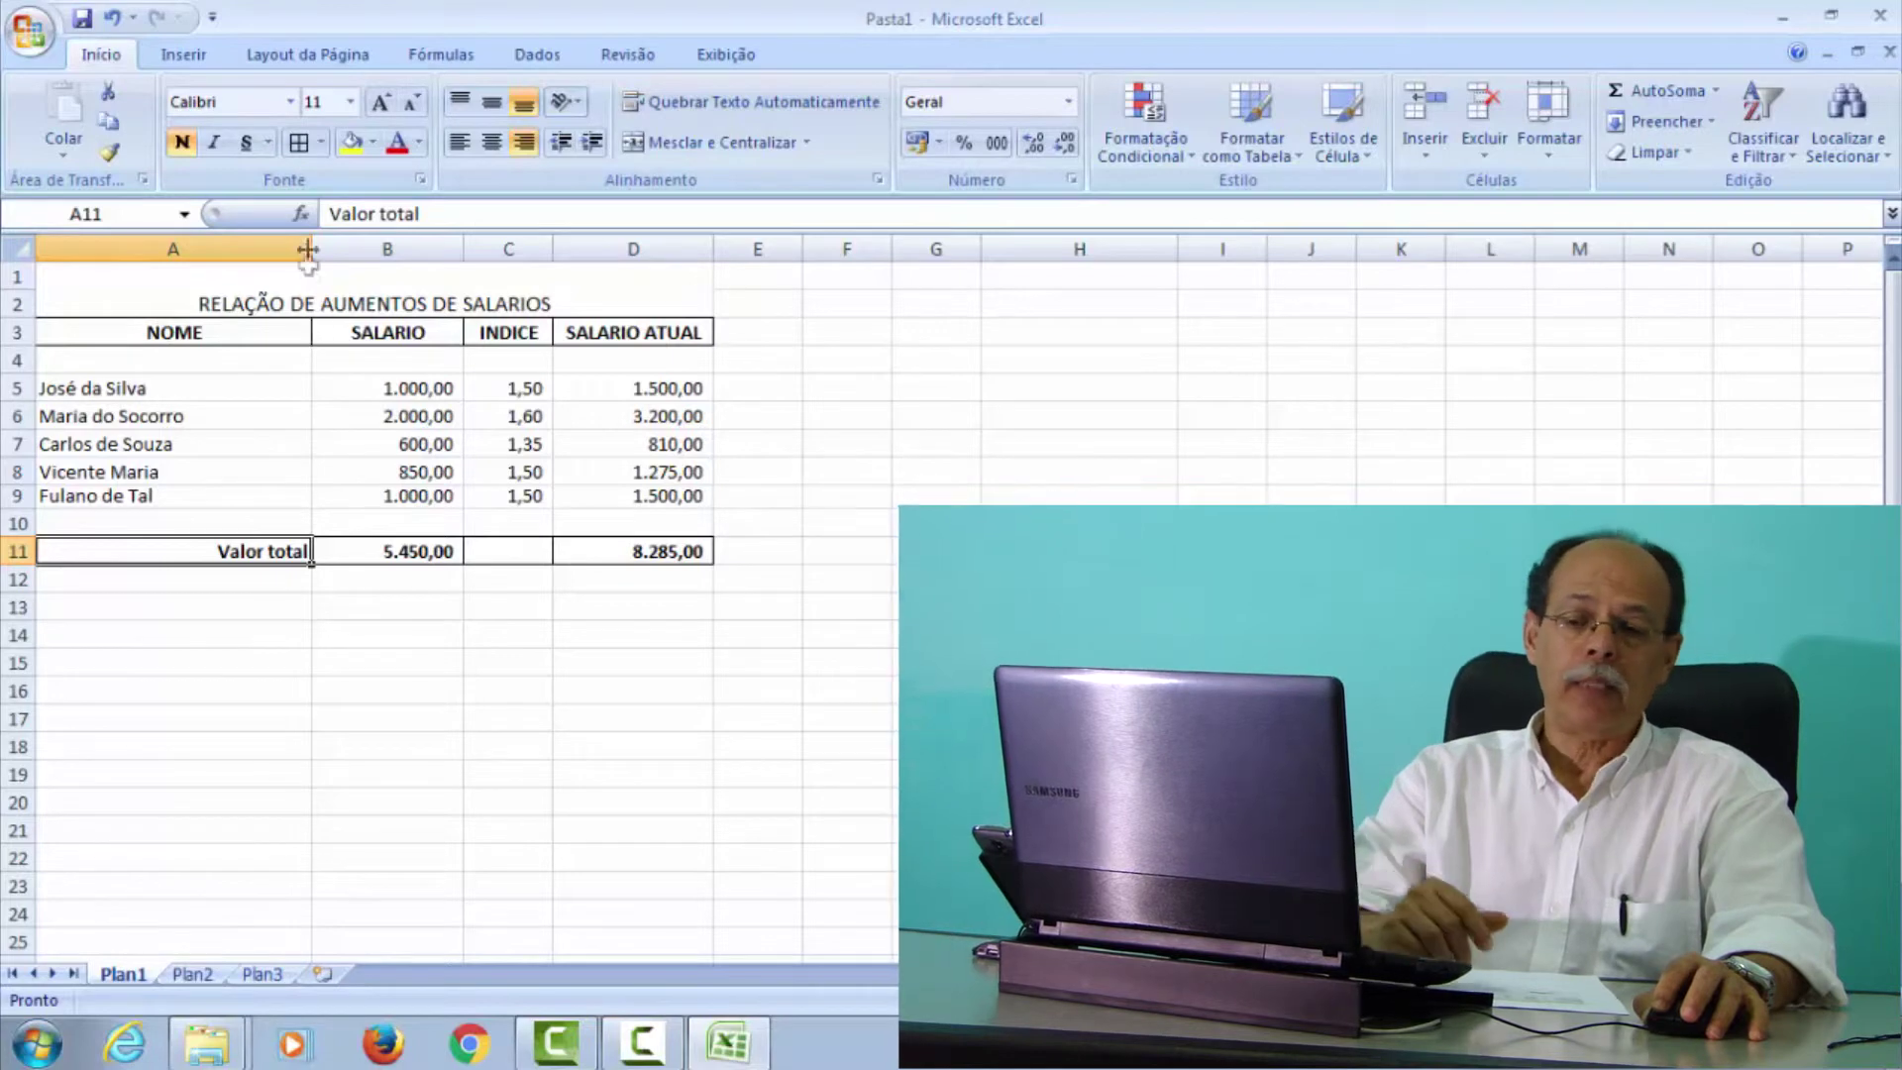
- Make the merged table title bold
{"action": "left_click", "coordinate": [310, 297]}
{"action": "left_click", "coordinate": [182, 142]}
{"action": "left_click", "coordinate": [763, 361]}
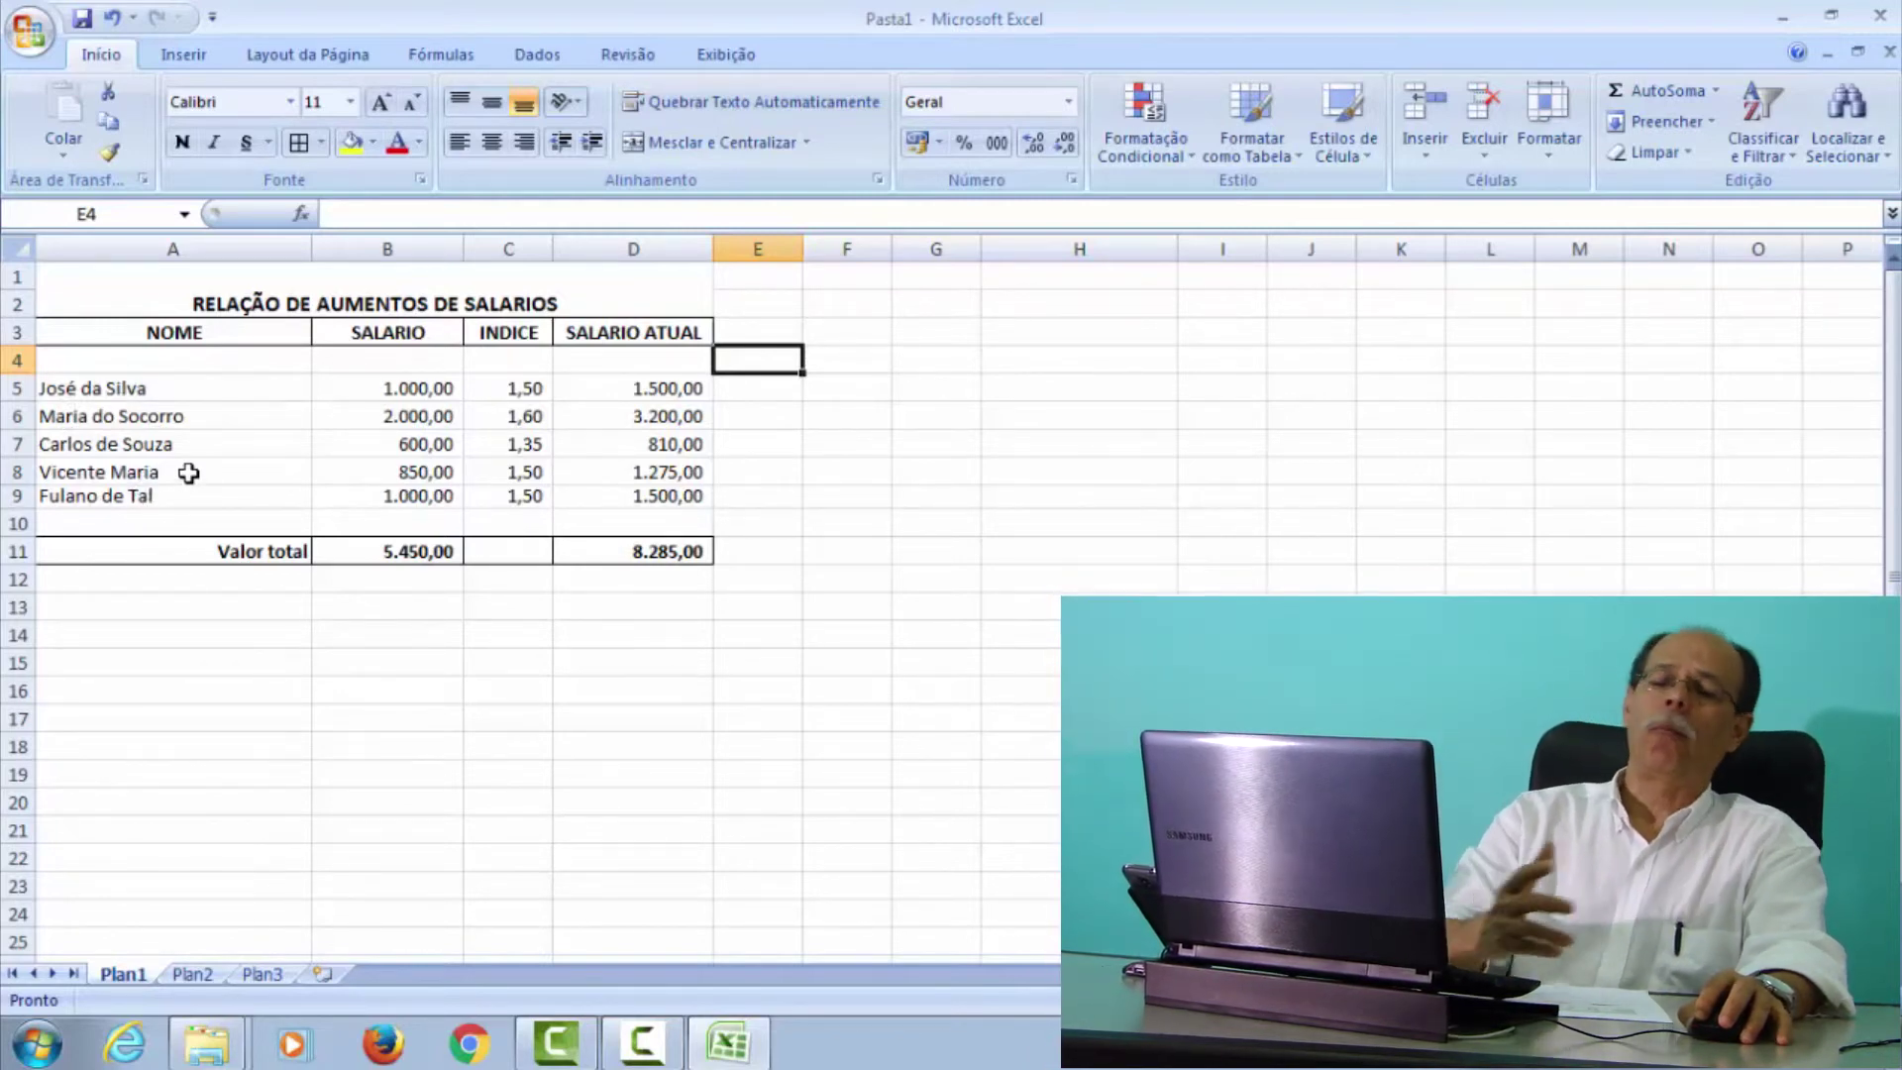
- Insert a basic 2D pie chart (Pizza 2D) of the salary table and move it clear of the data, beside the table
{"action": "left_click", "coordinate": [188, 55]}
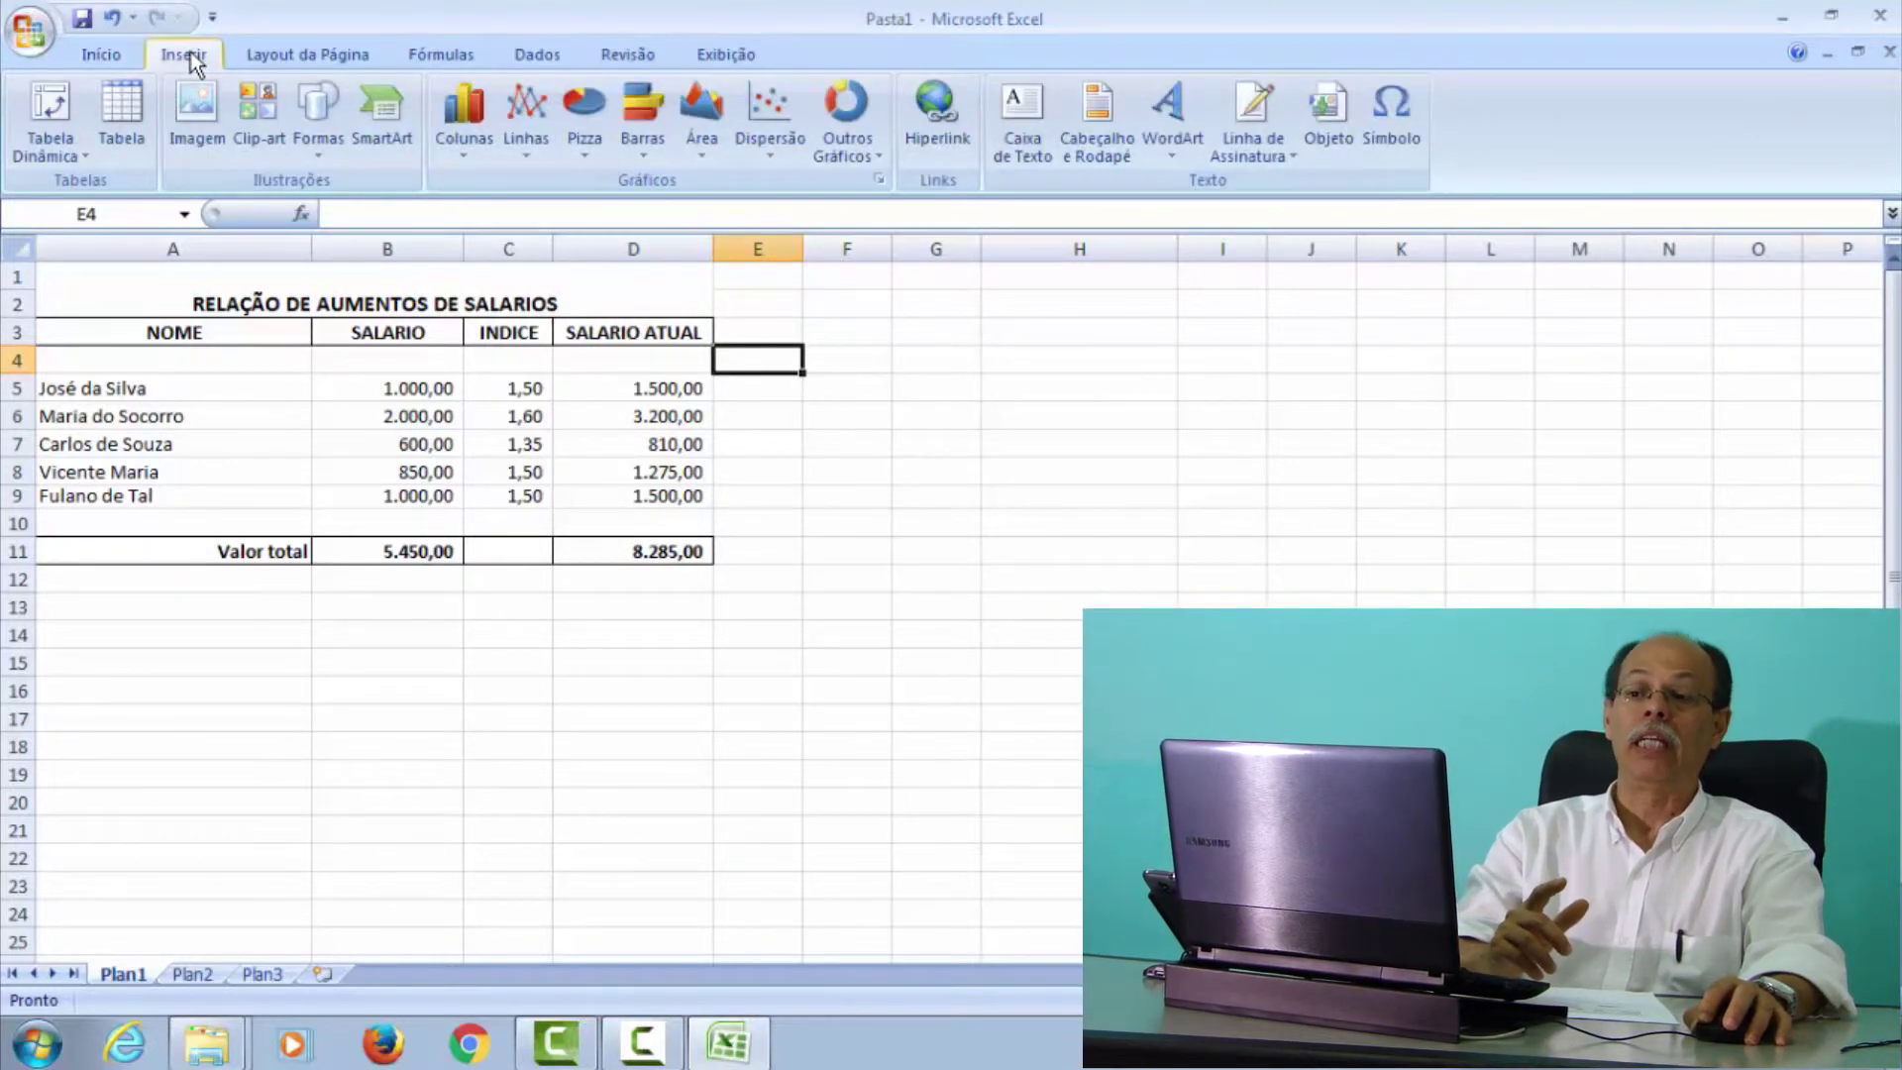
{"action": "left_click", "coordinate": [472, 119]}
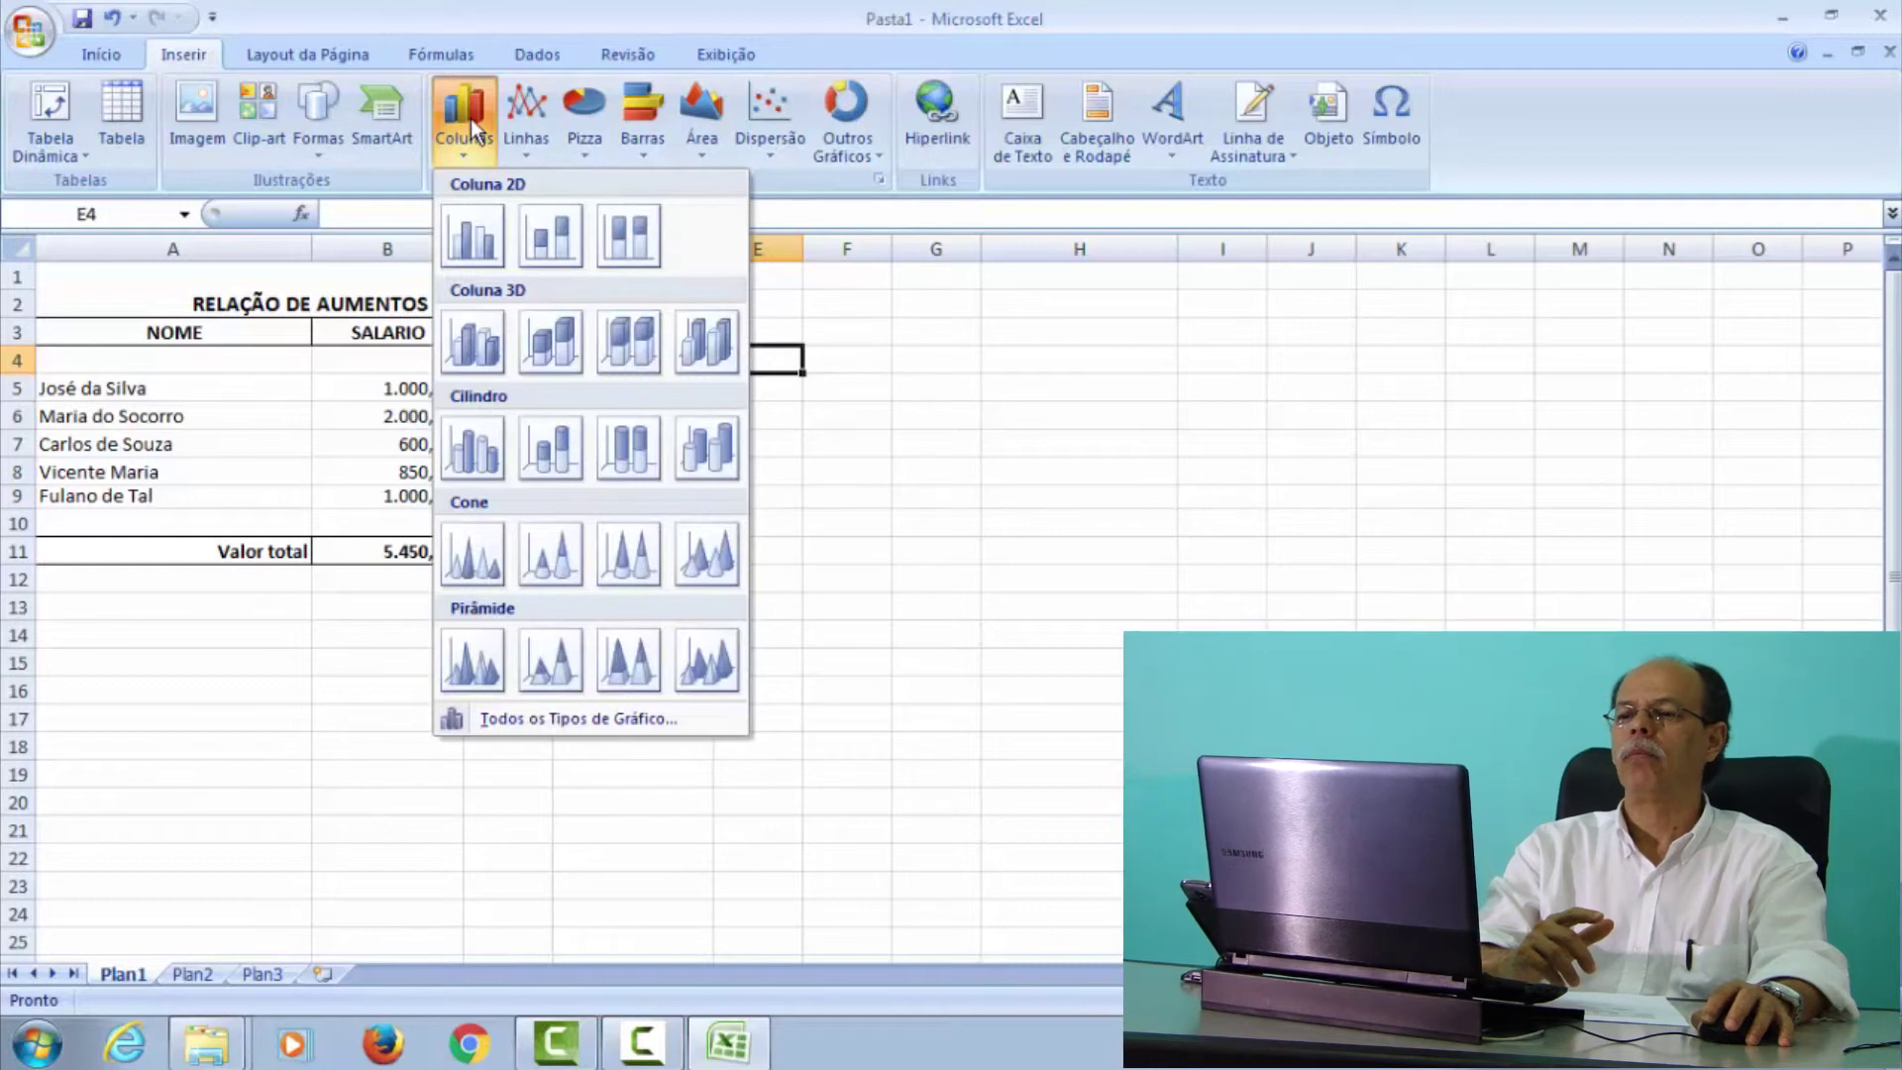
{"action": "left_click", "coordinate": [526, 120]}
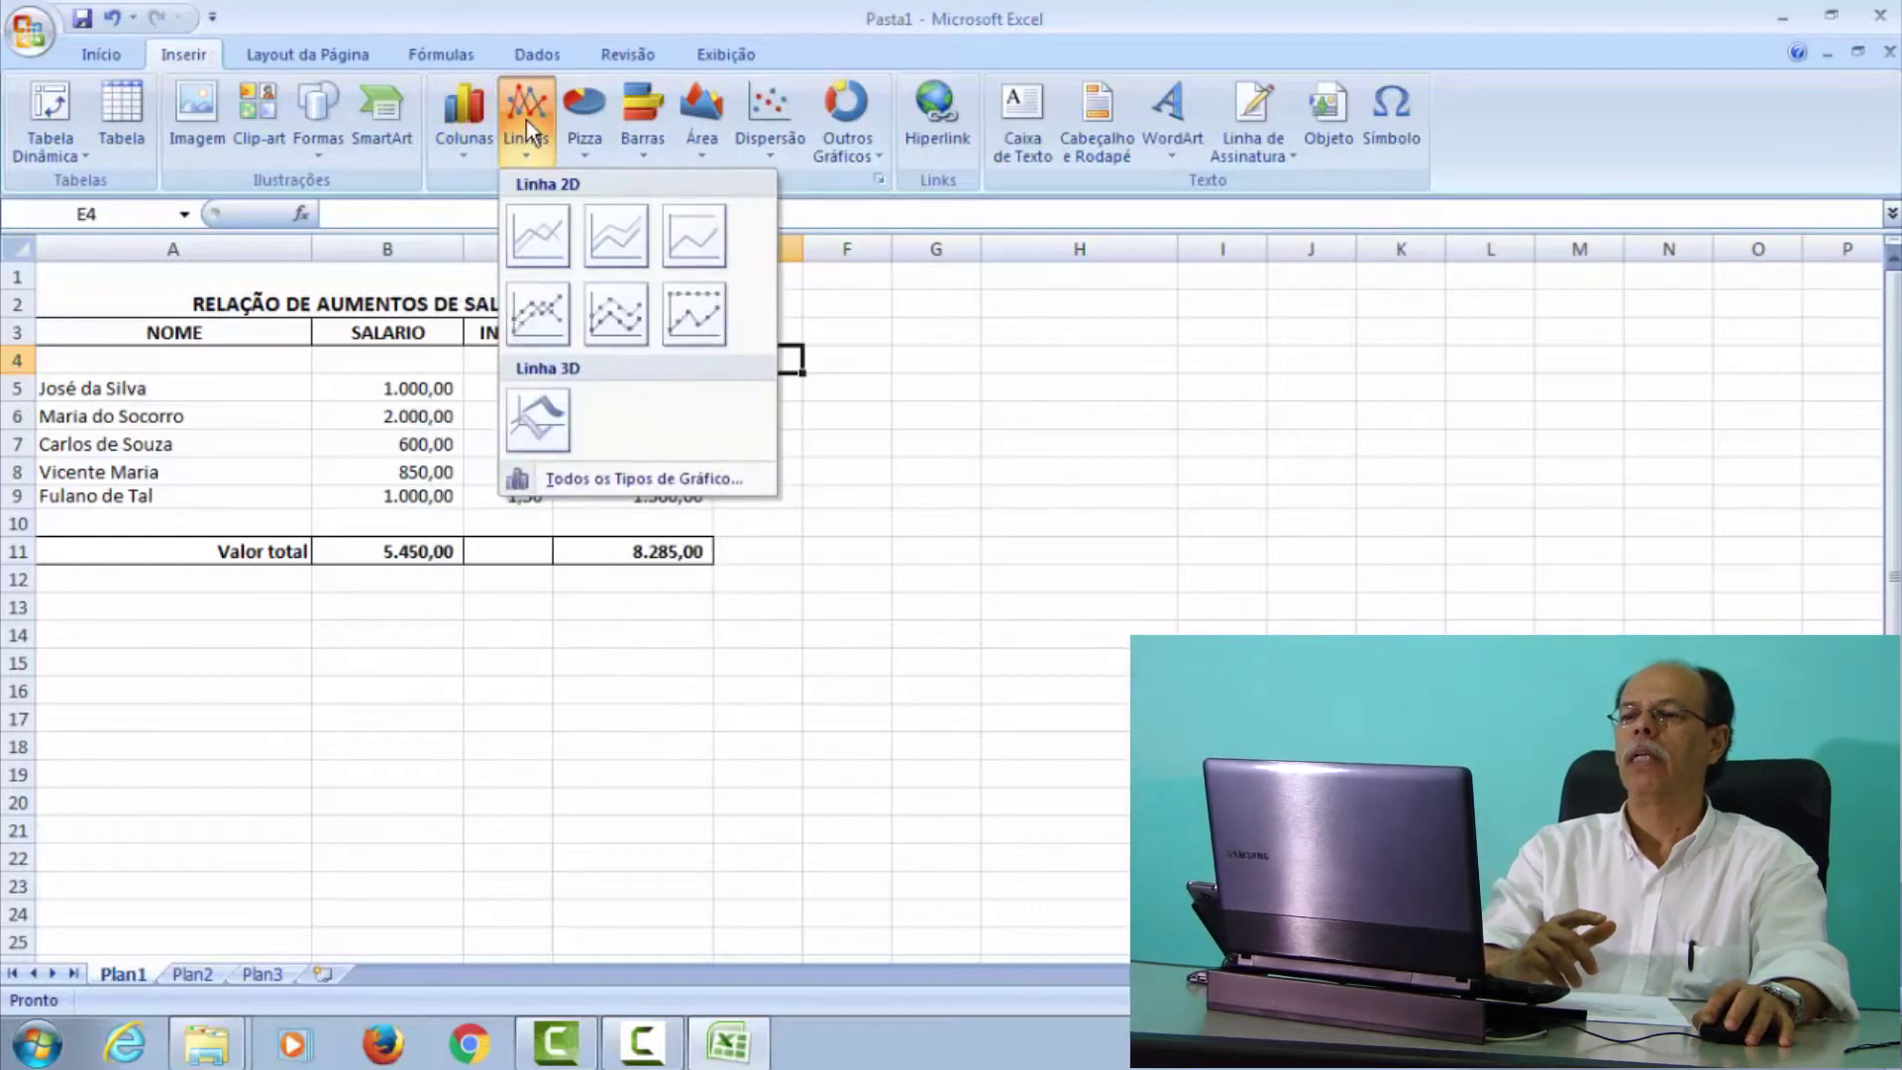
{"action": "left_click", "coordinate": [582, 117]}
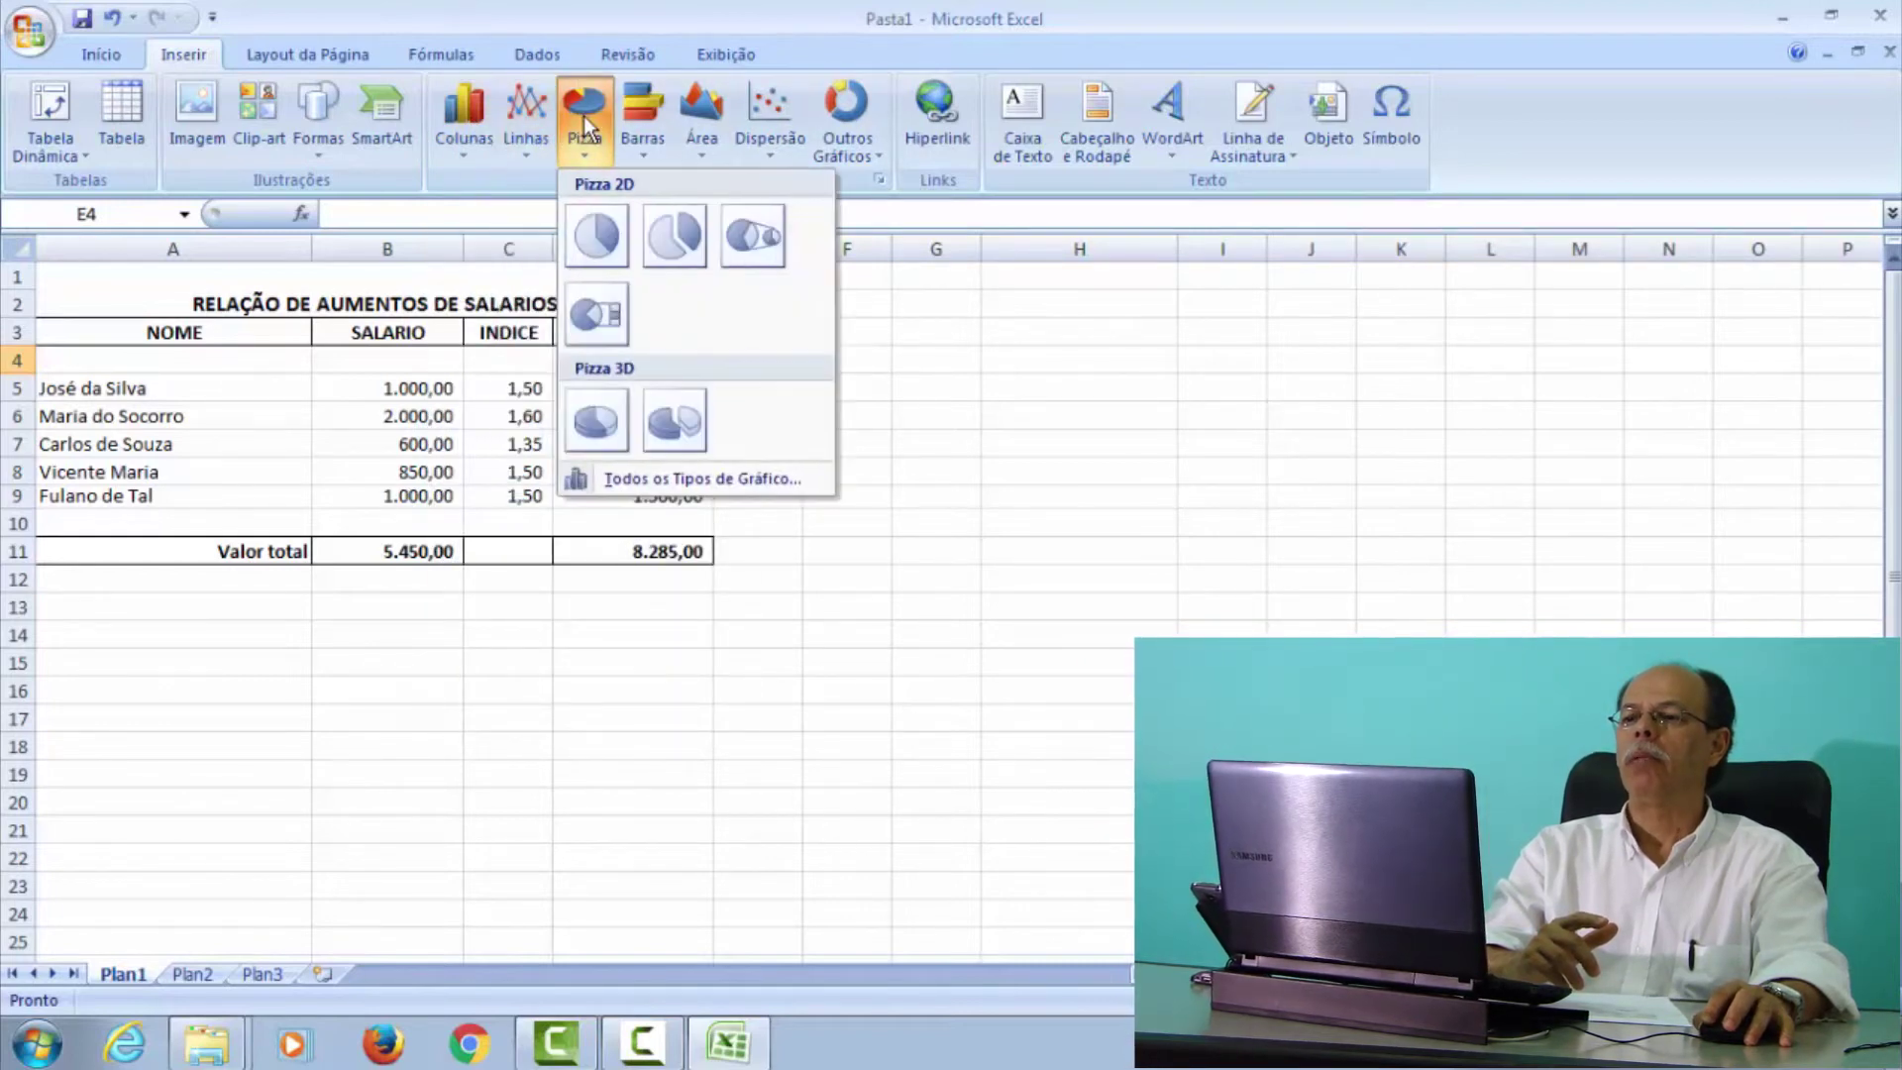
{"action": "left_click", "coordinate": [599, 239]}
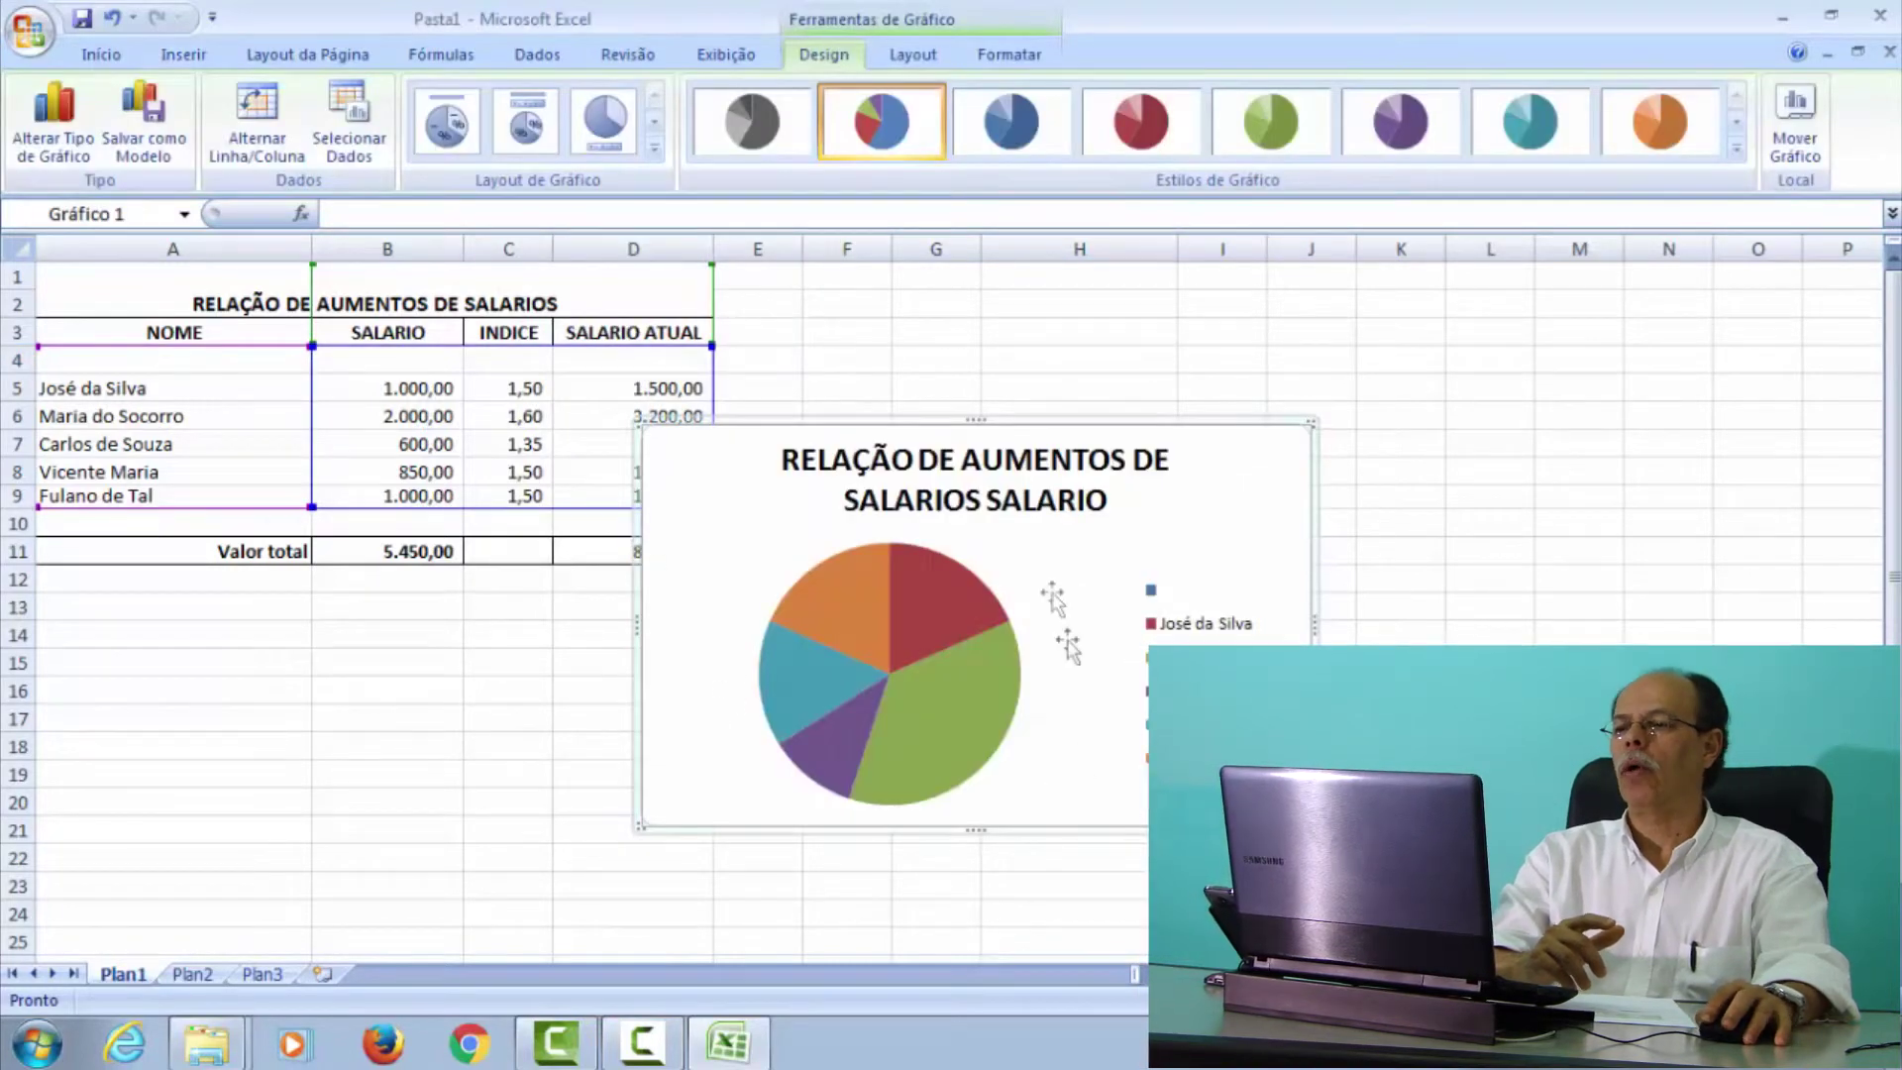
{"action": "left_click_drag", "start_coordinate": [1045, 418], "coordinate": [1144, 510]}
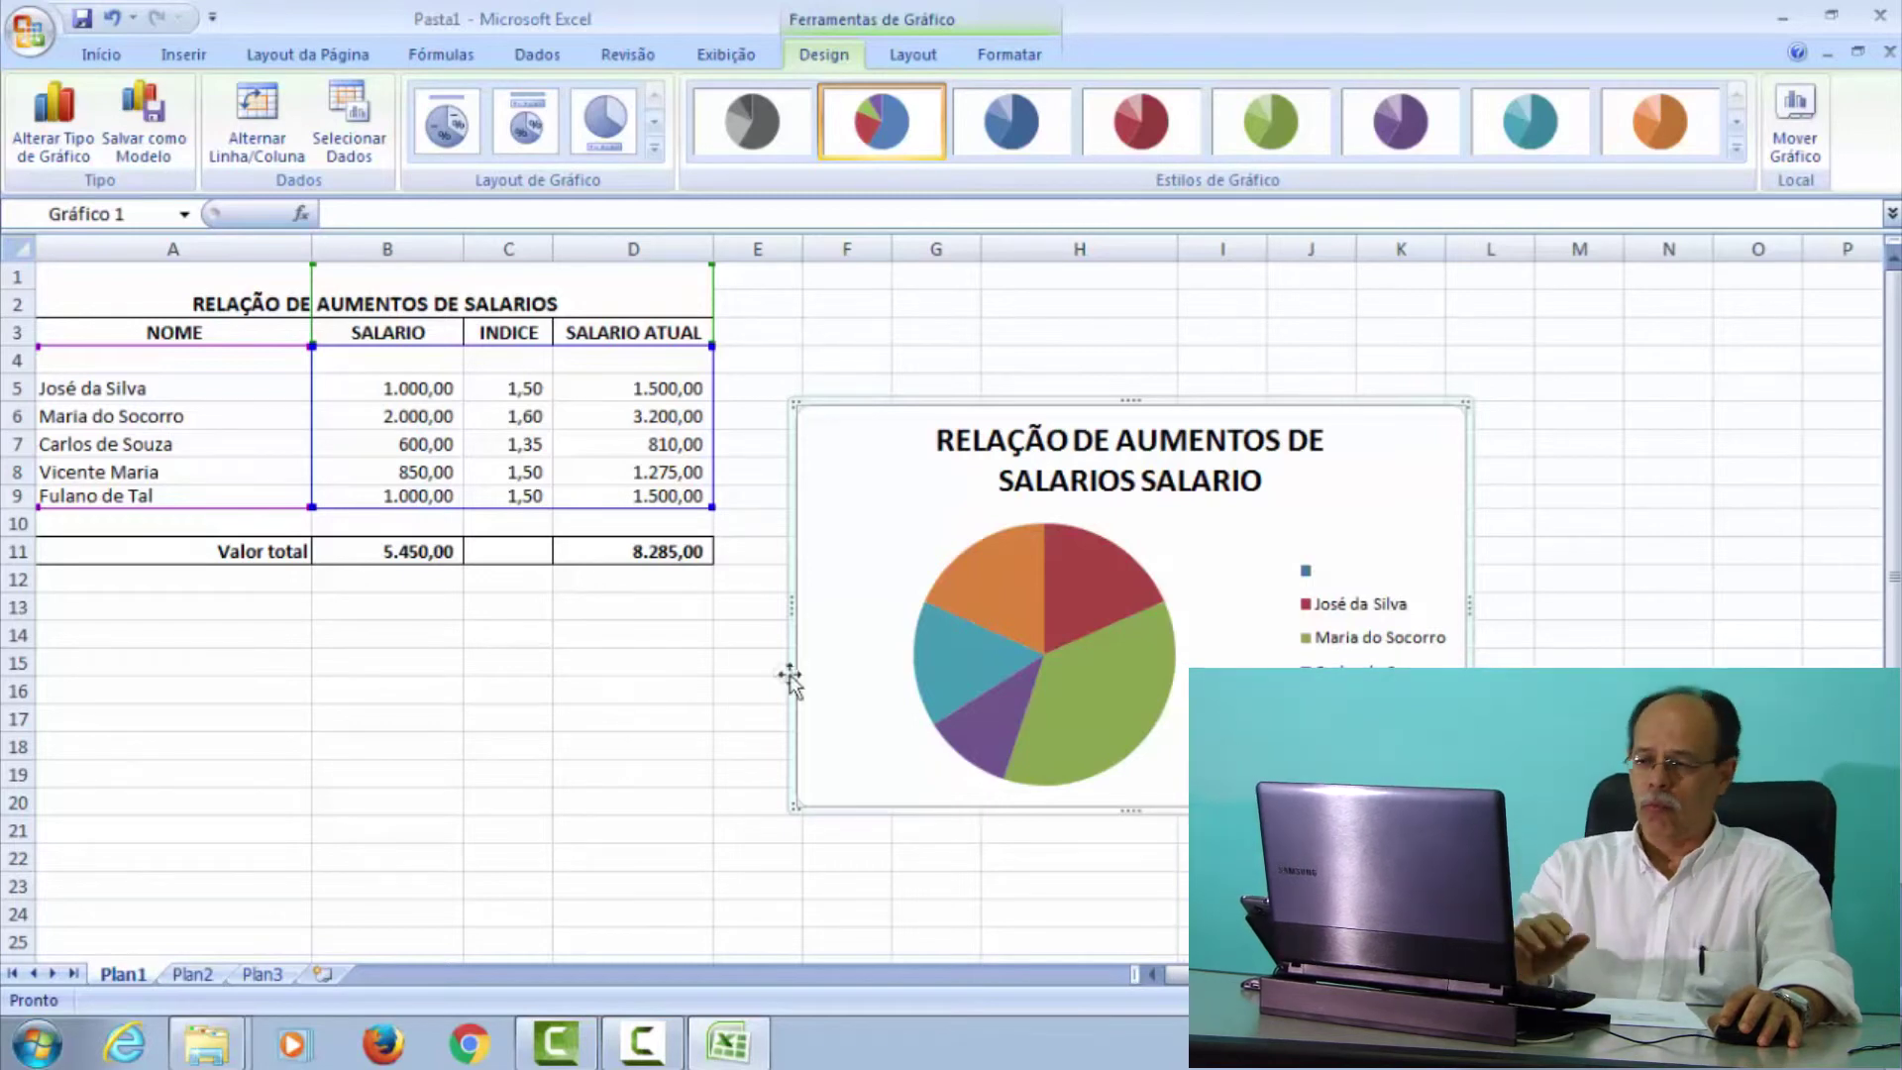
- Delete the pie chart of the whole salary table from beside the data
{"action": "left_click", "coordinate": [858, 367]}
{"action": "left_click", "coordinate": [860, 488]}
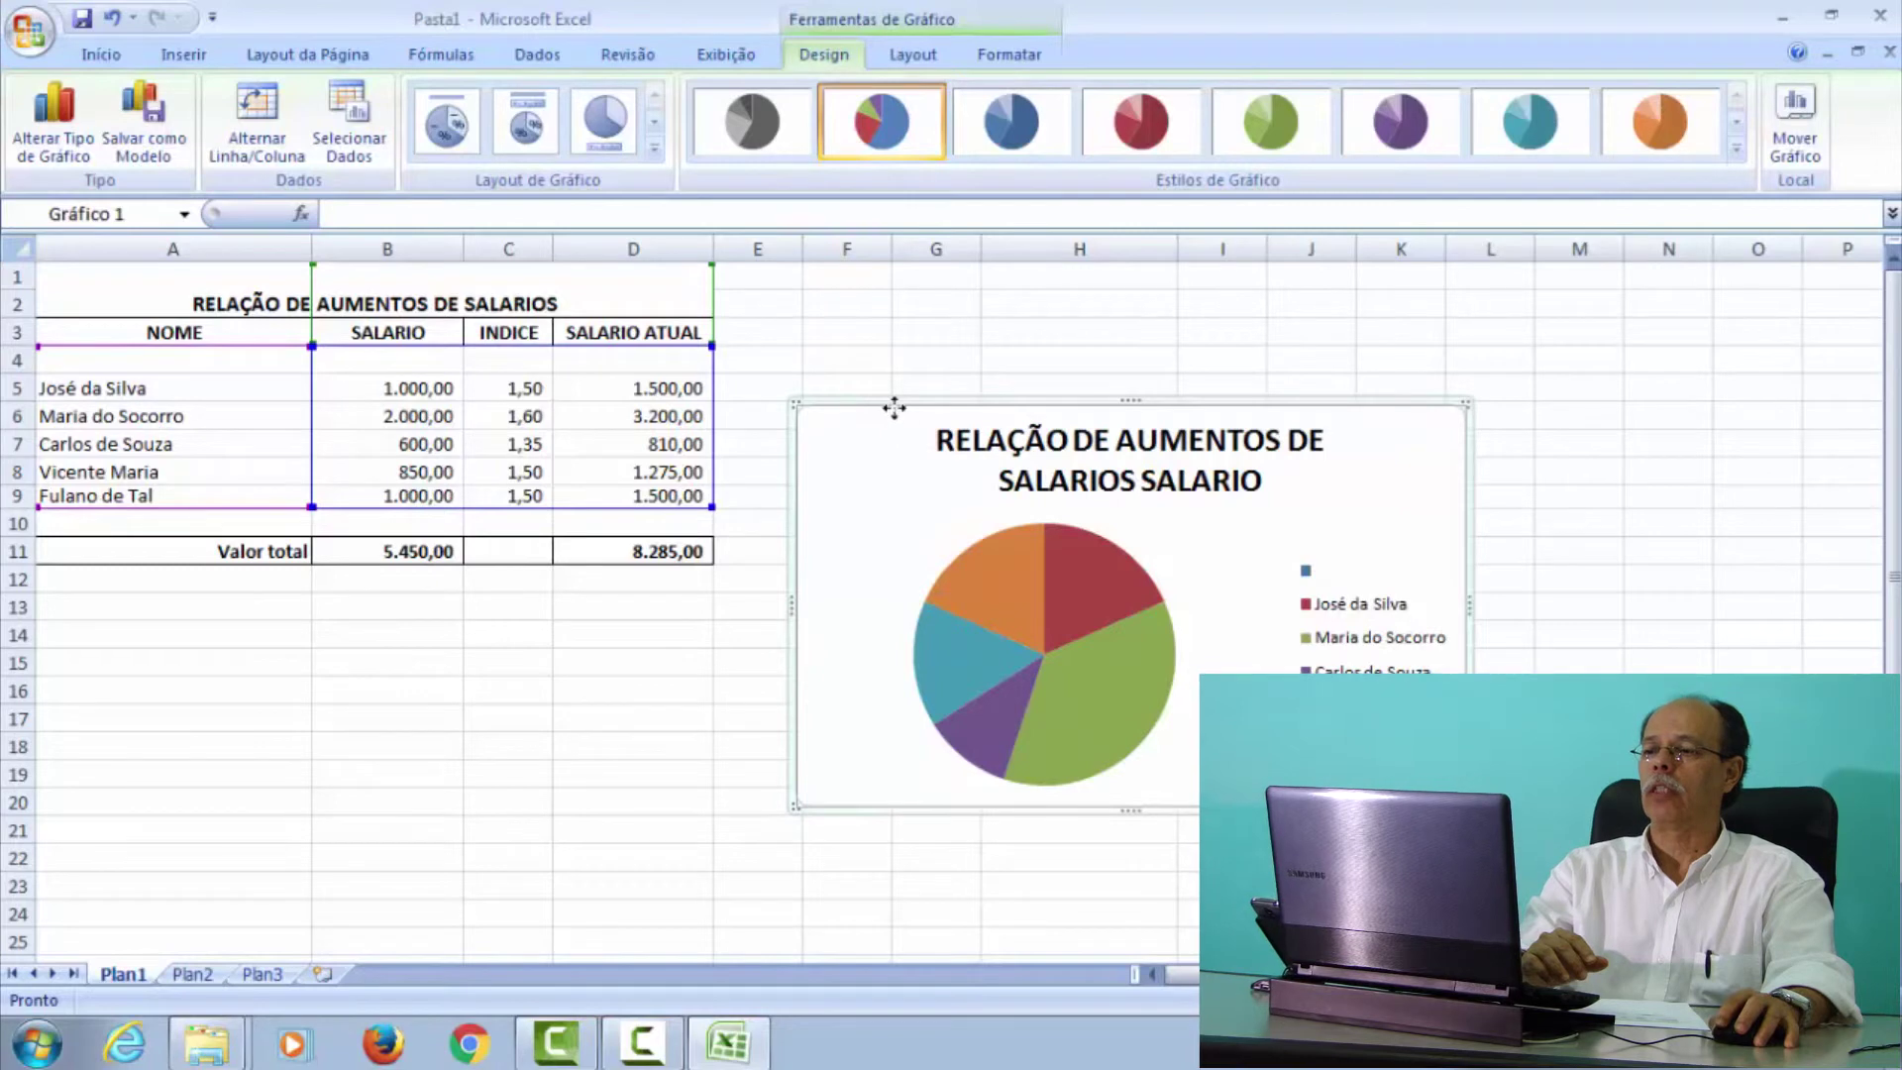
{"action": "left_click", "coordinate": [858, 361]}
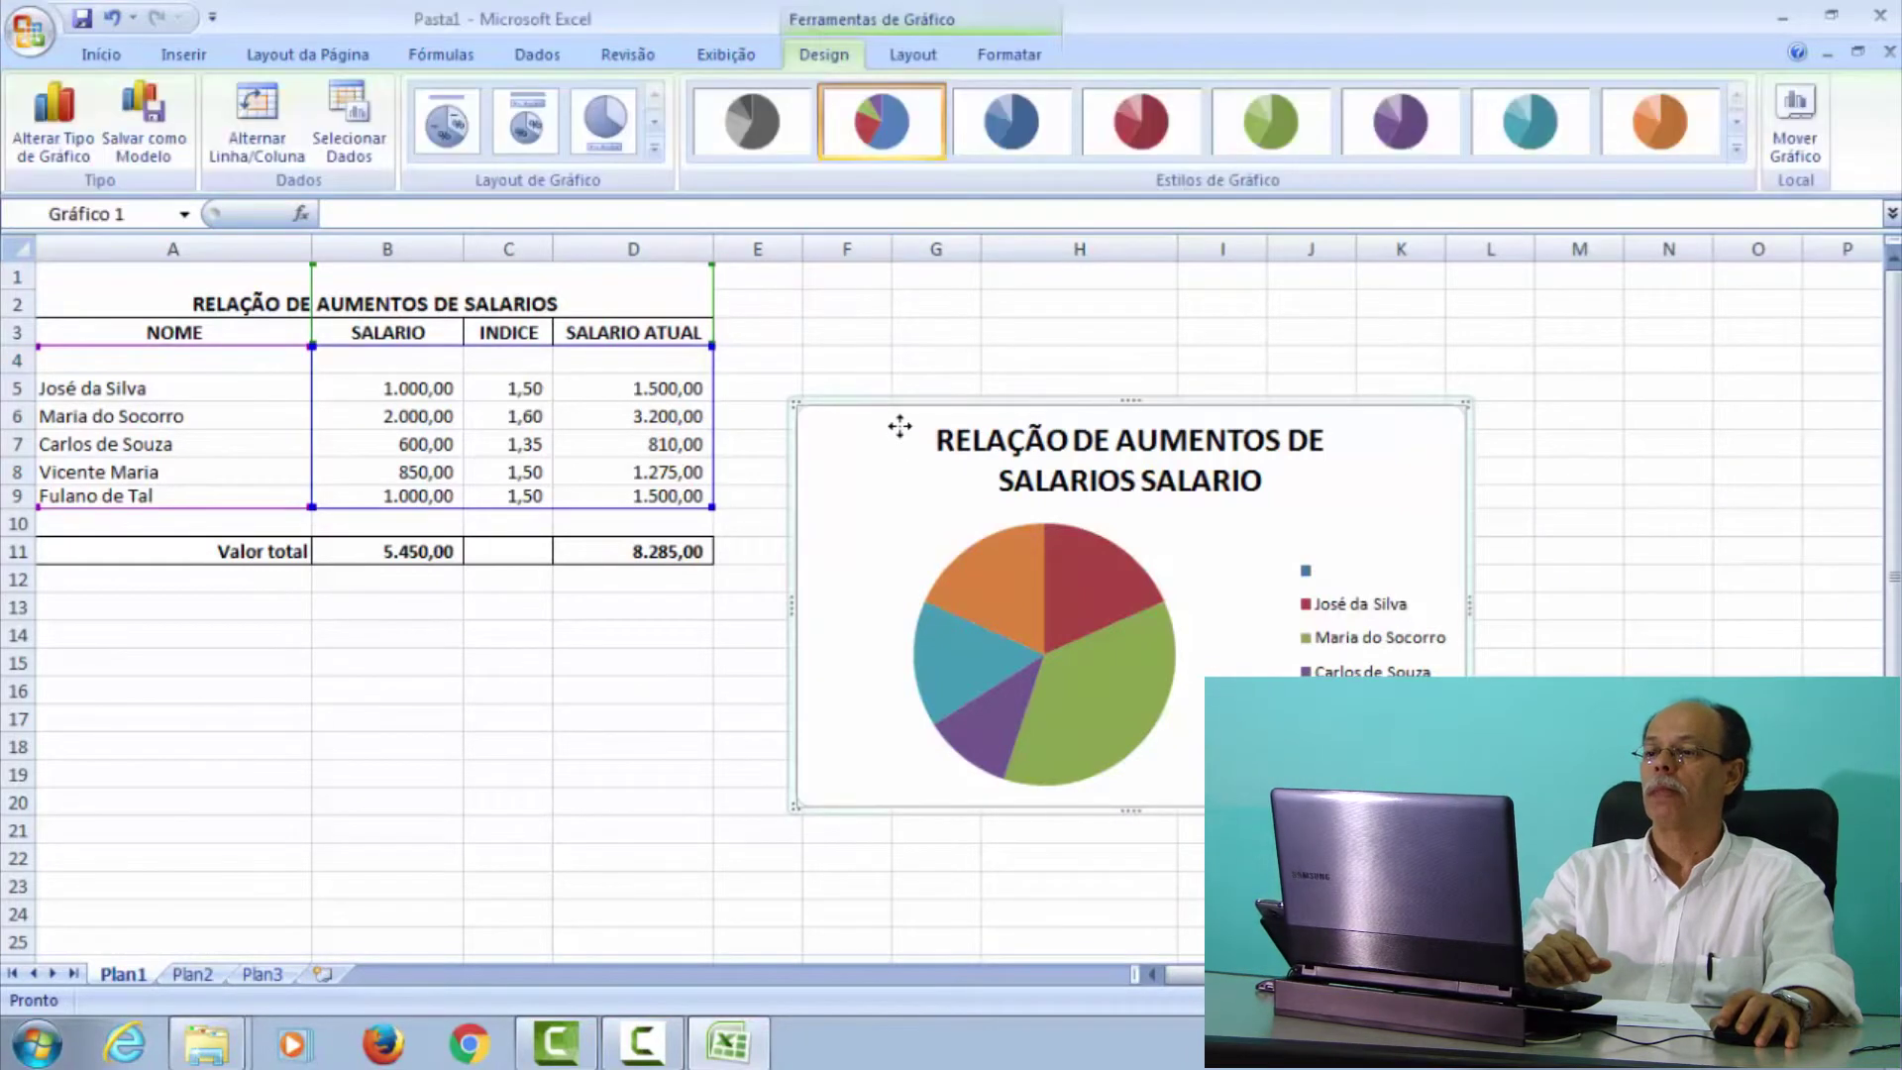
{"action": "key", "text": "Delete"}
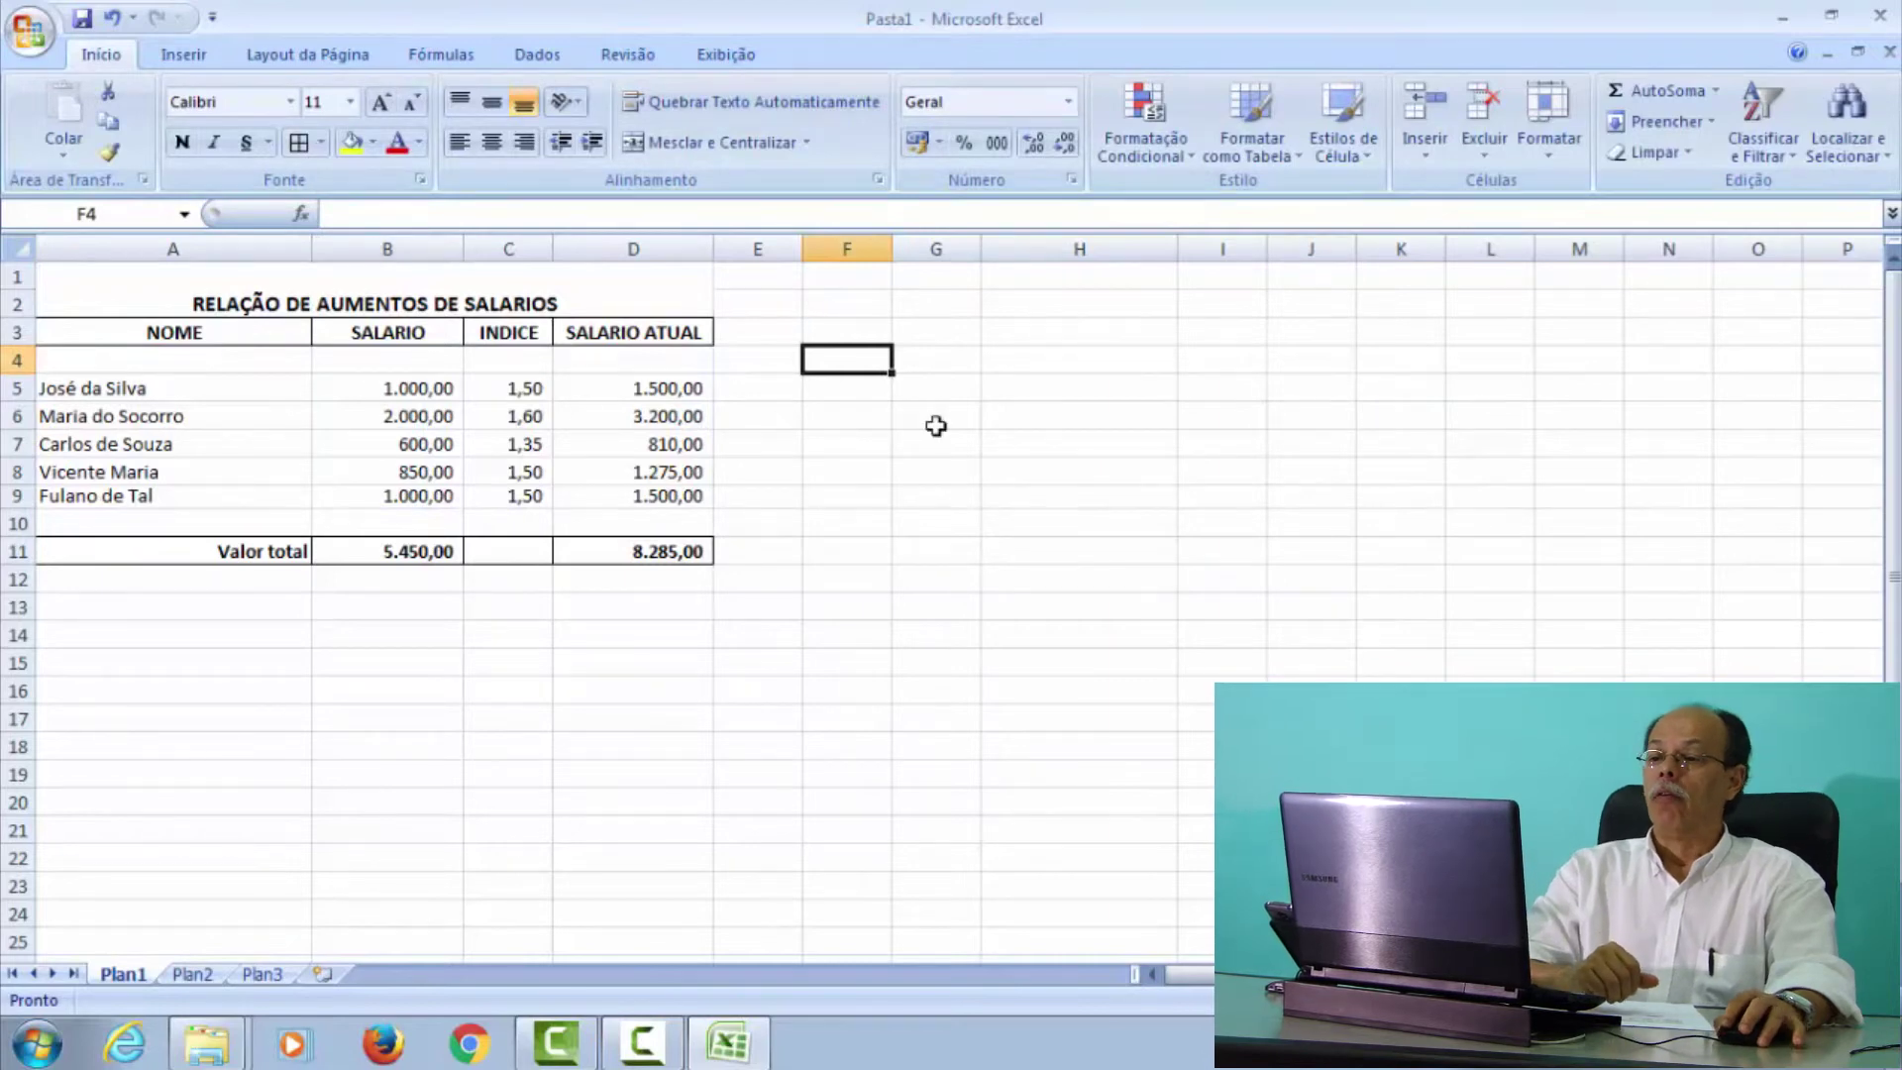
{"action": "left_click", "coordinate": [937, 426]}
- Insert a basic 2D pie chart (Pizza 2D) from the names in A5:A9 and the SALARIO ATUAL values in D5:D9
{"action": "left_click_drag", "start_coordinate": [220, 383], "coordinate": [219, 487]}
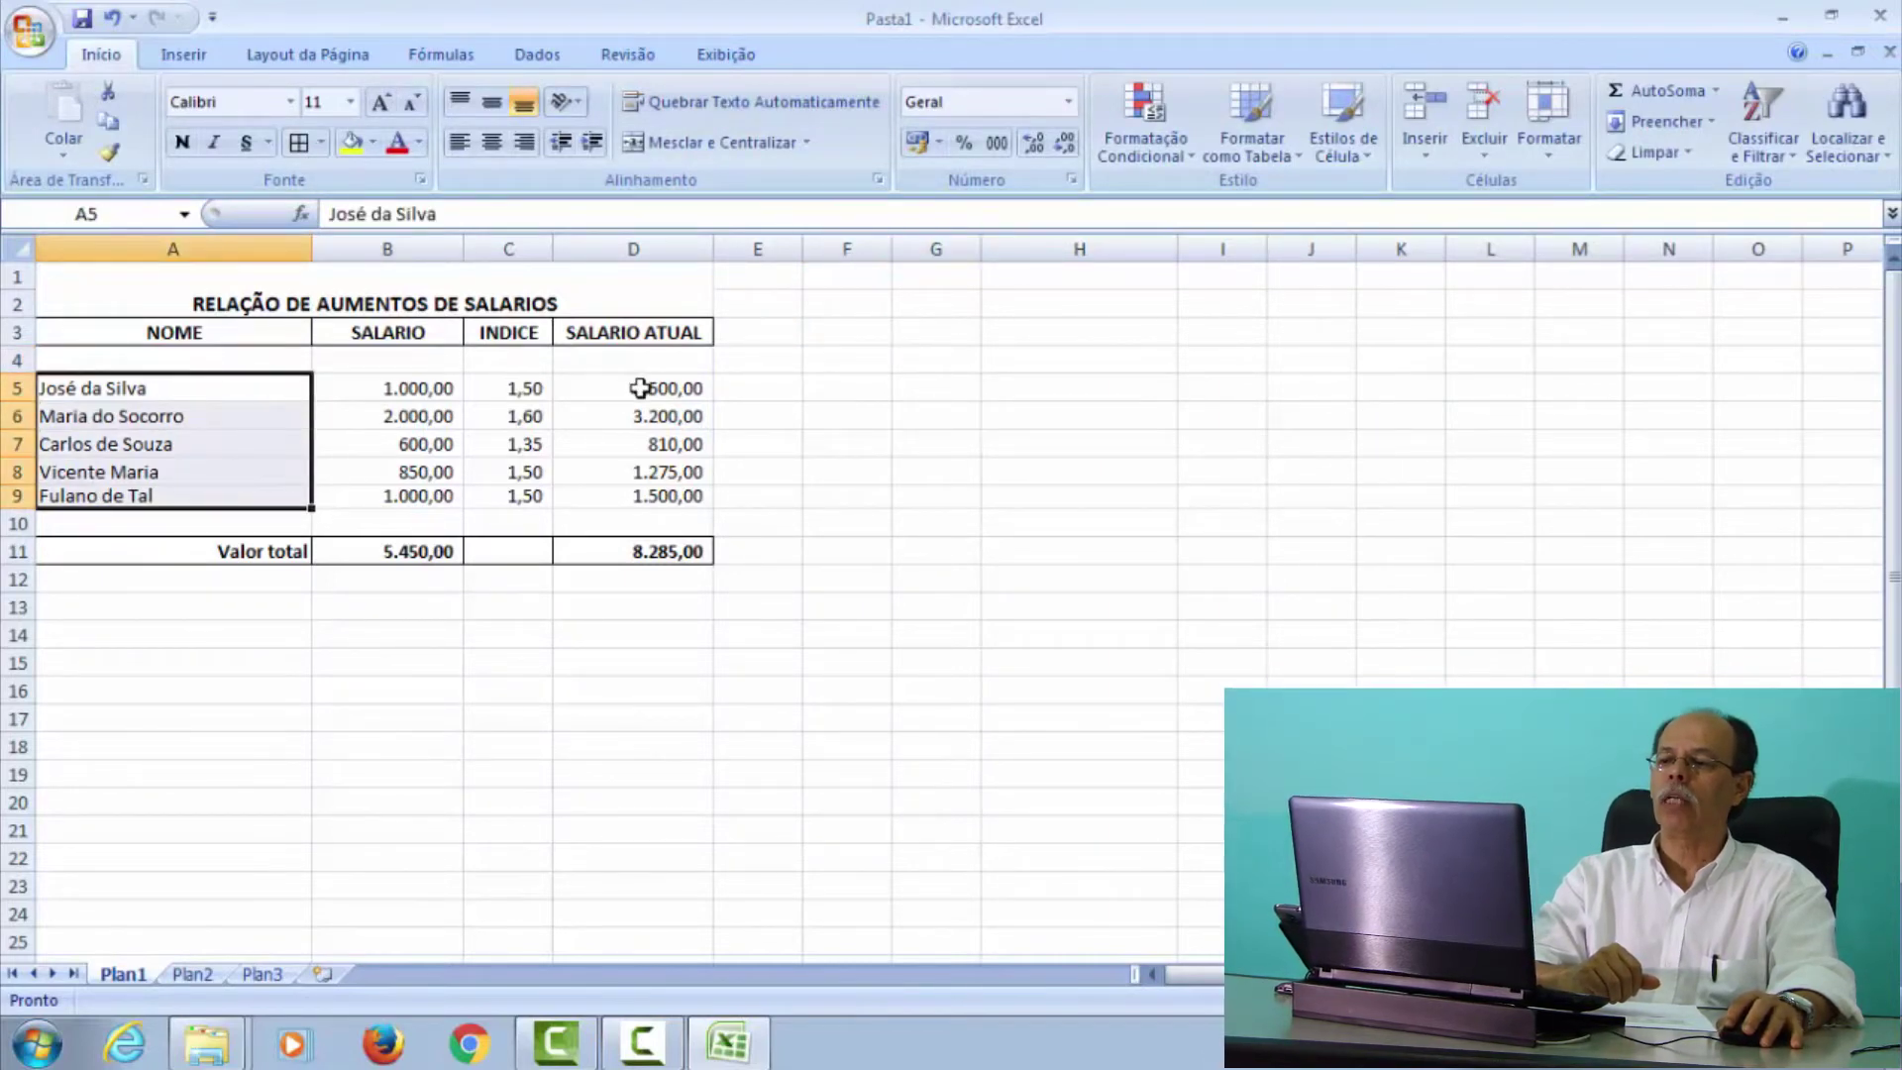
{"action": "left_click_drag", "start_coordinate": [639, 387], "coordinate": [626, 489]}
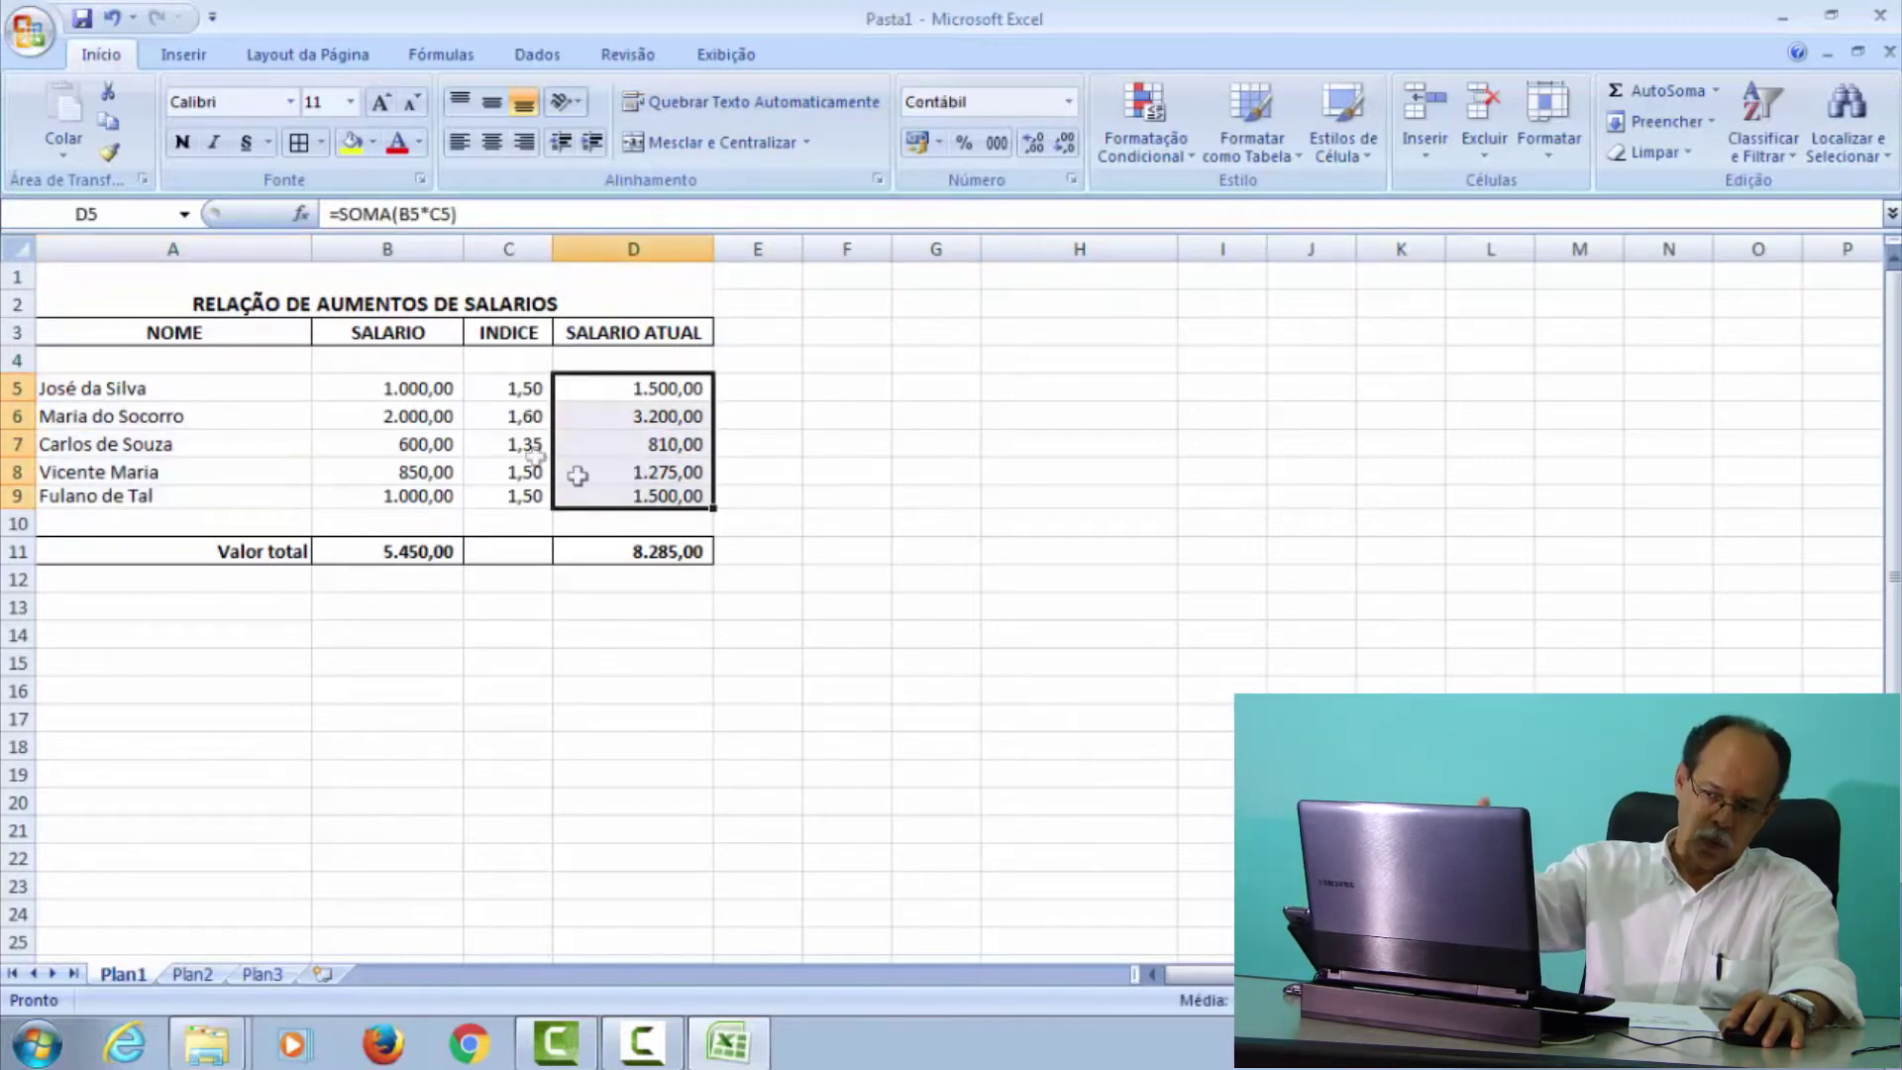
{"action": "left_click_drag", "start_coordinate": [156, 396], "coordinate": [139, 496]}
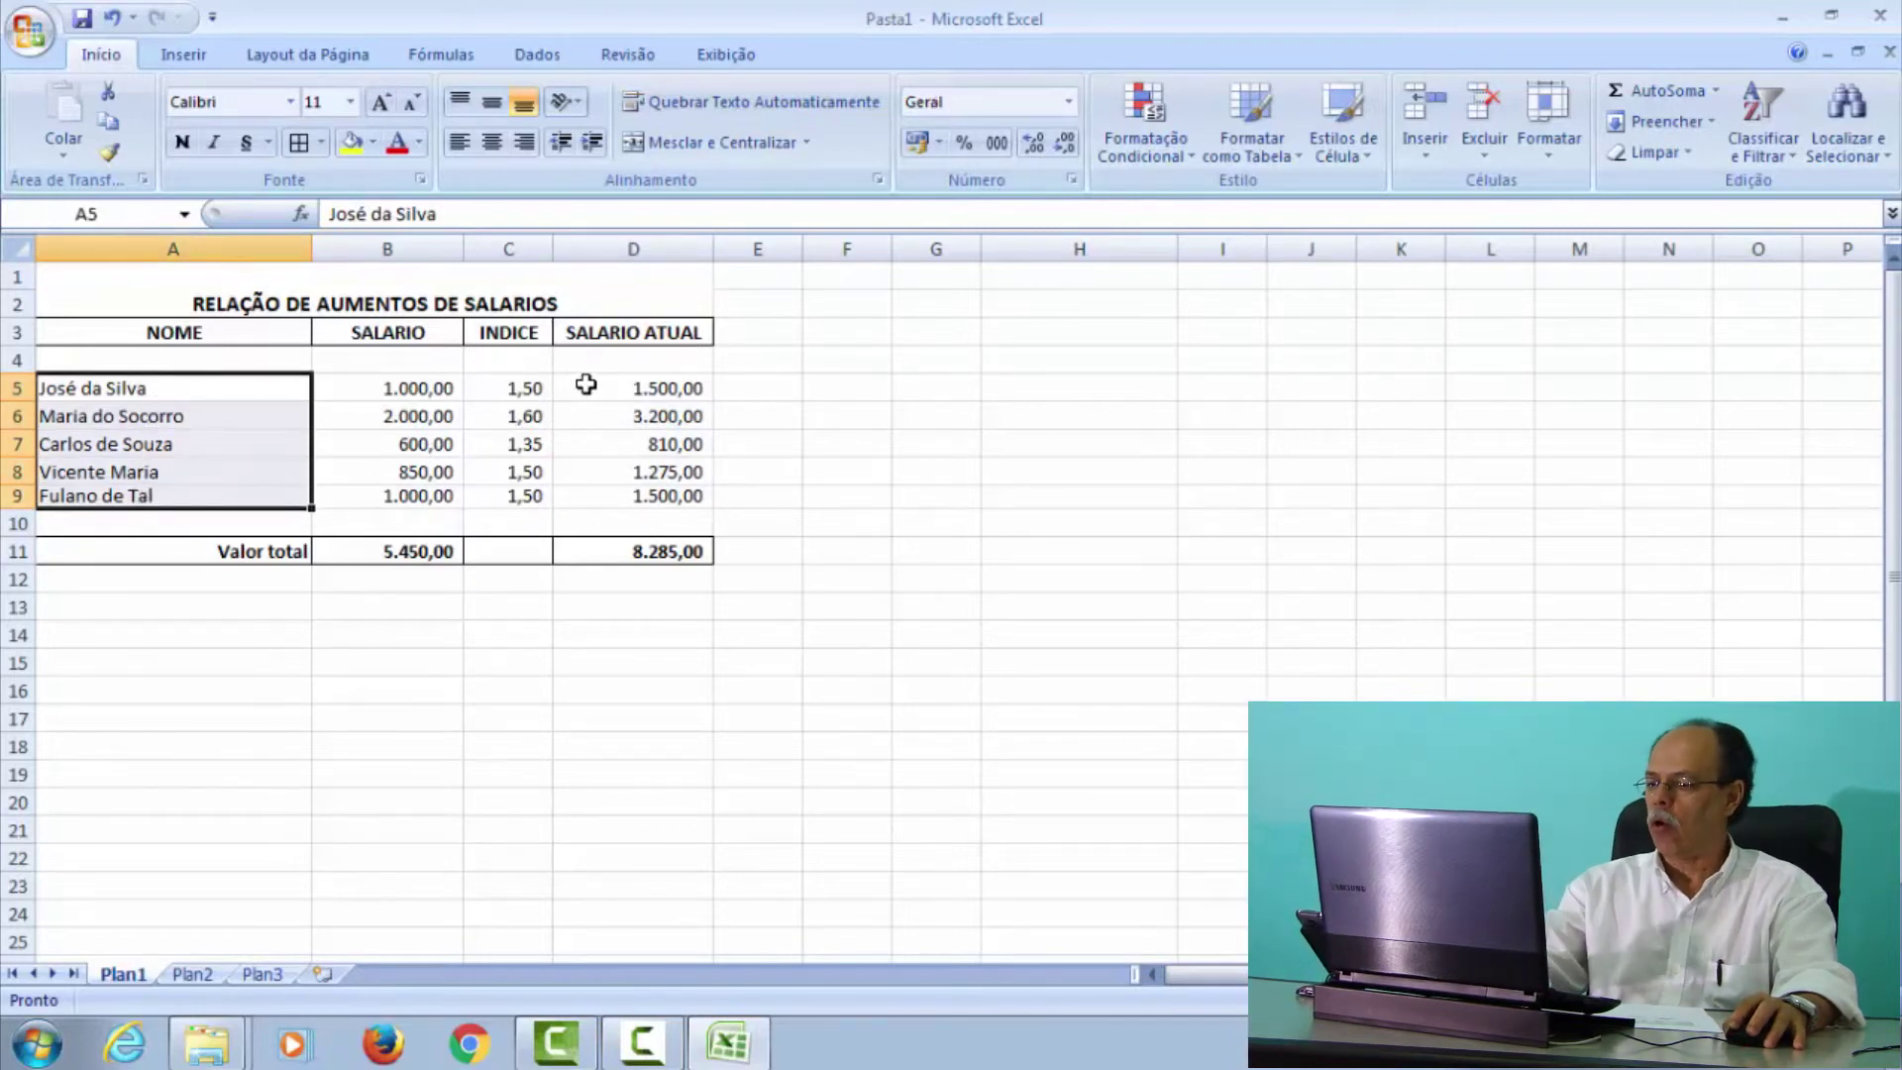
{"action": "left_click_drag", "start_coordinate": [586, 384], "coordinate": [594, 482]}
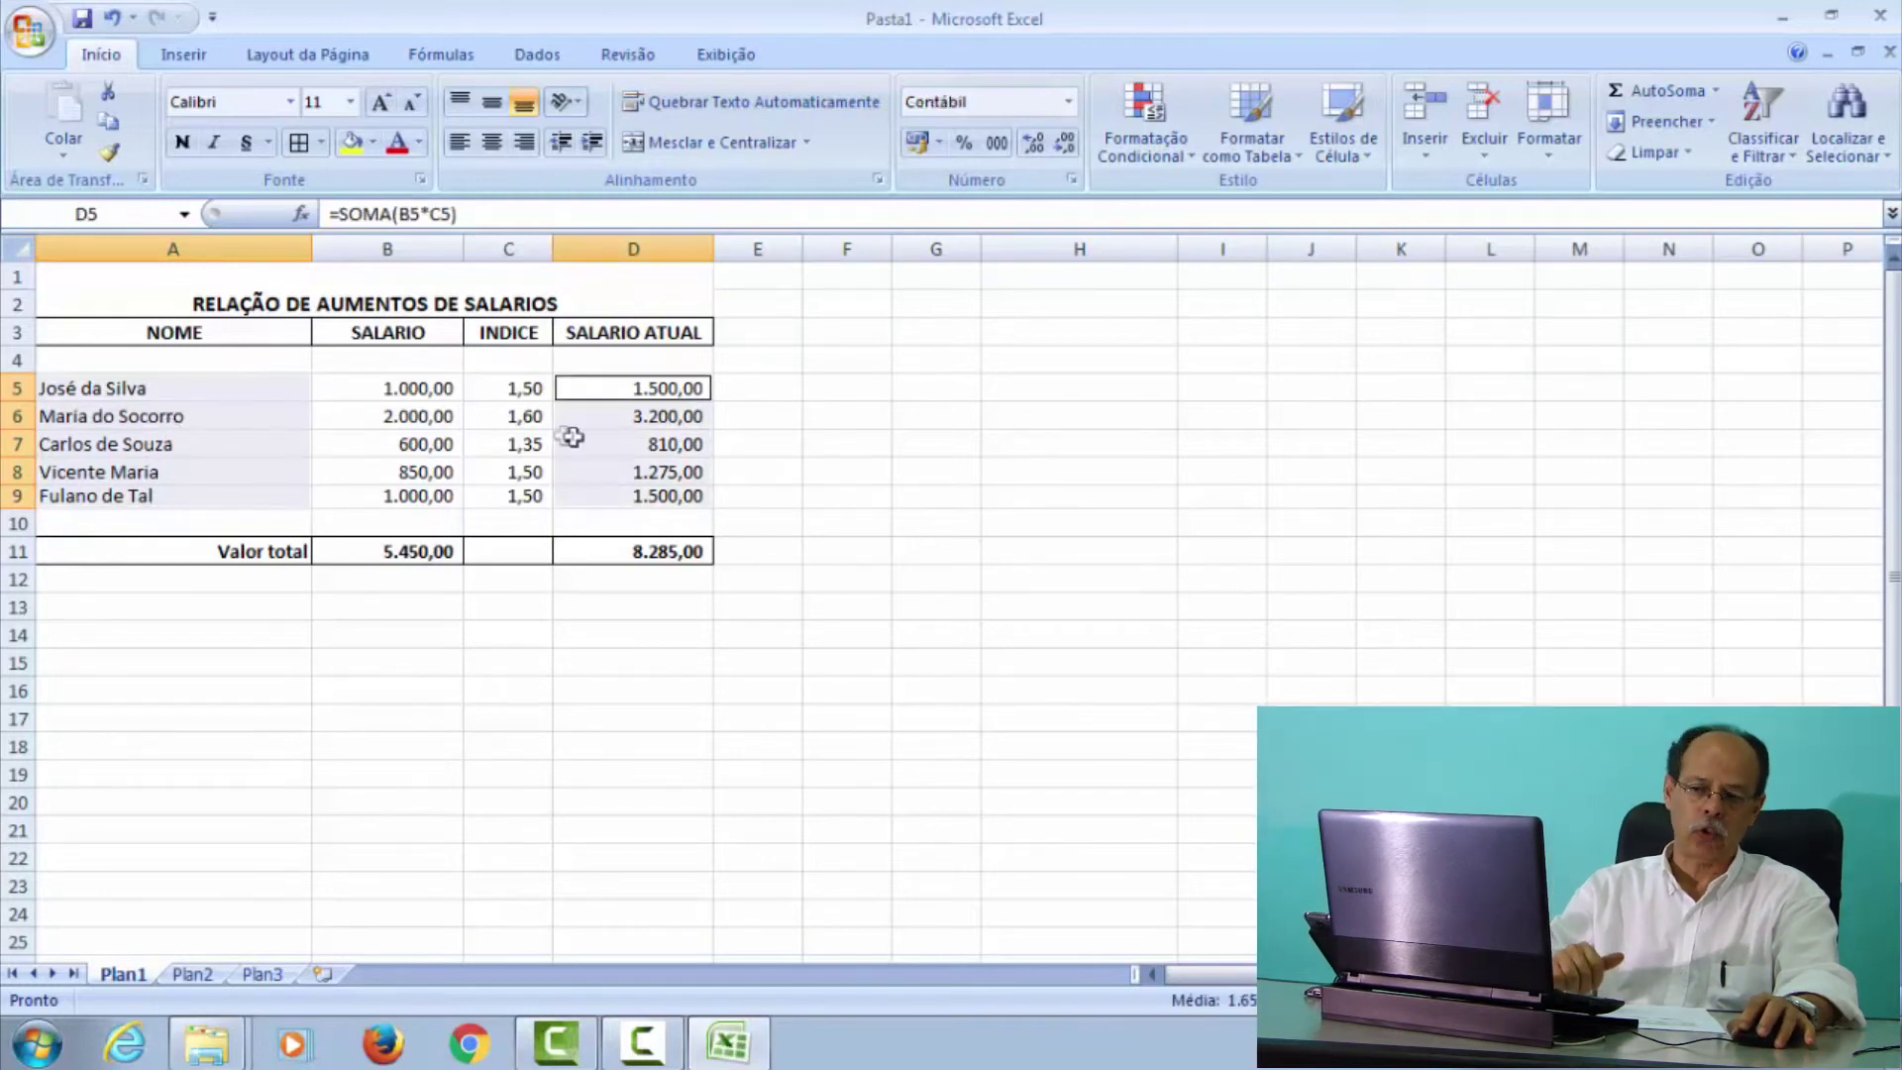
{"action": "left_click", "coordinate": [176, 50]}
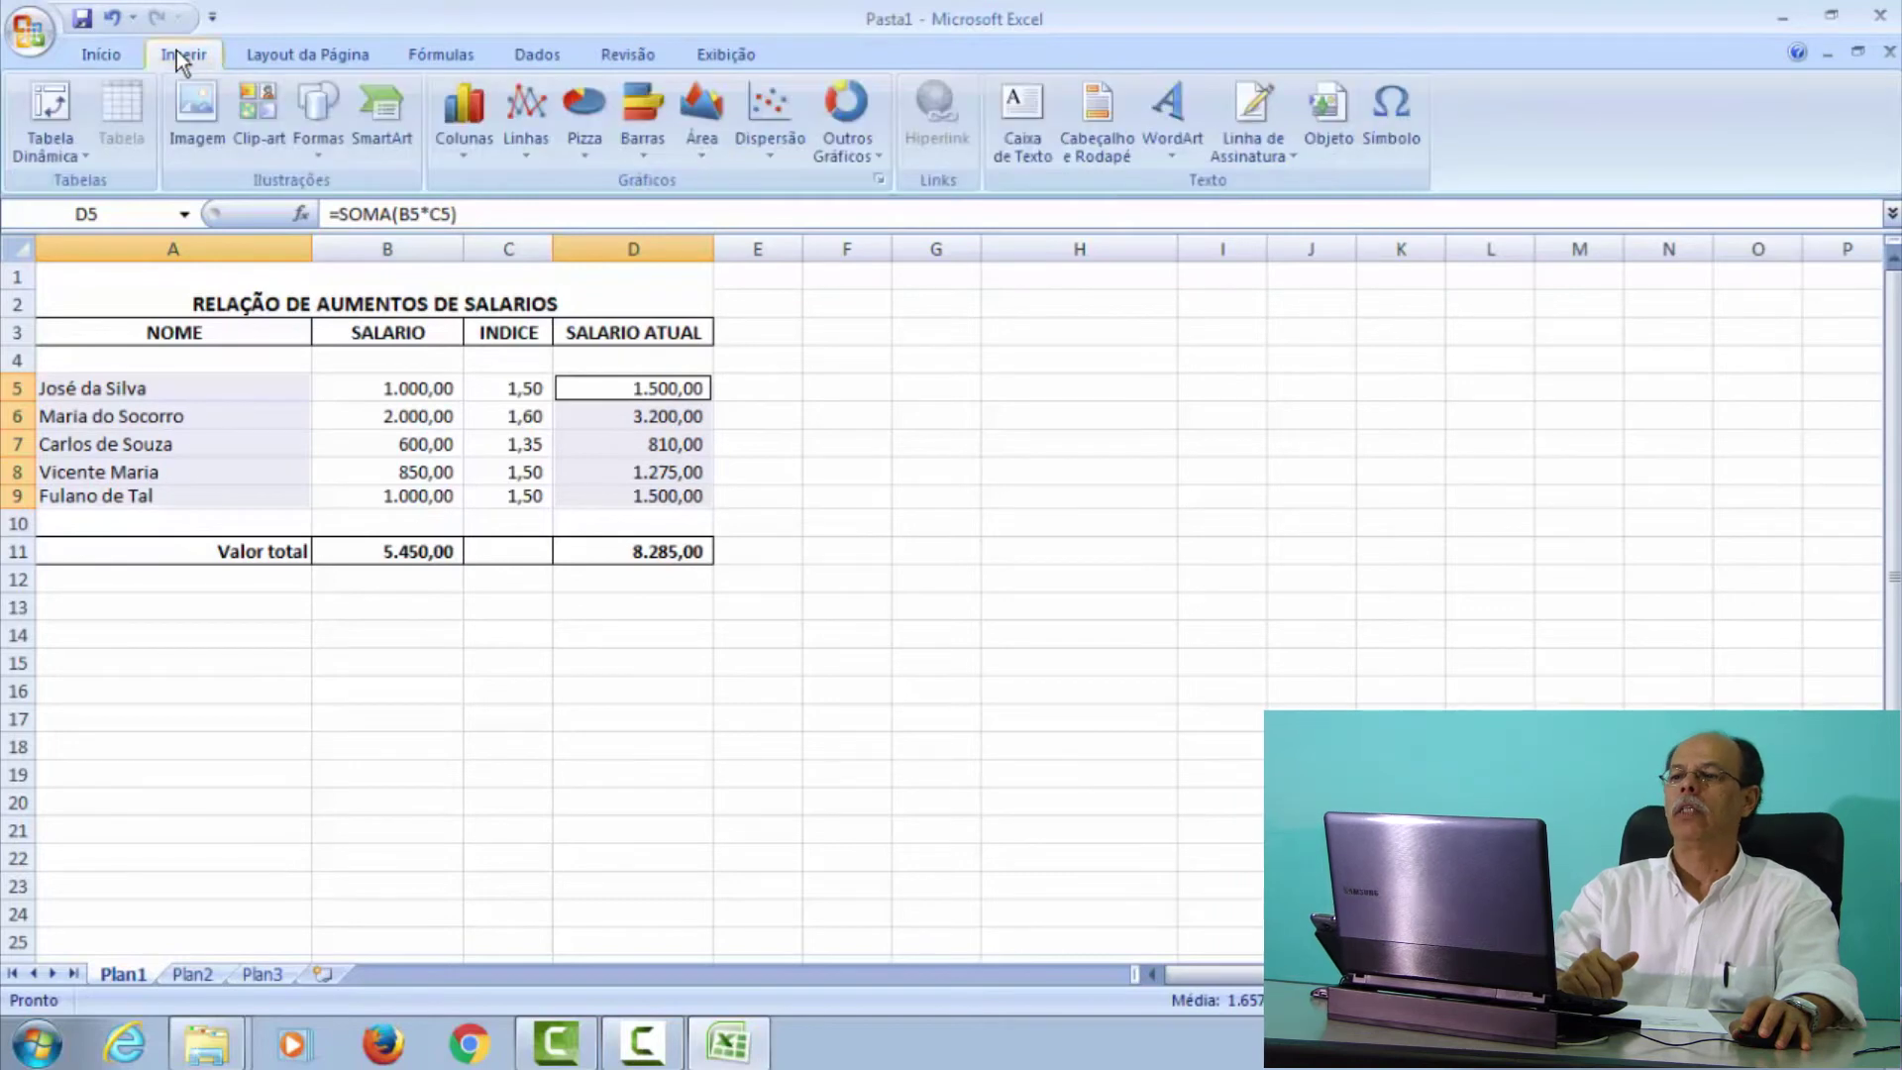
{"action": "left_click", "coordinate": [573, 115]}
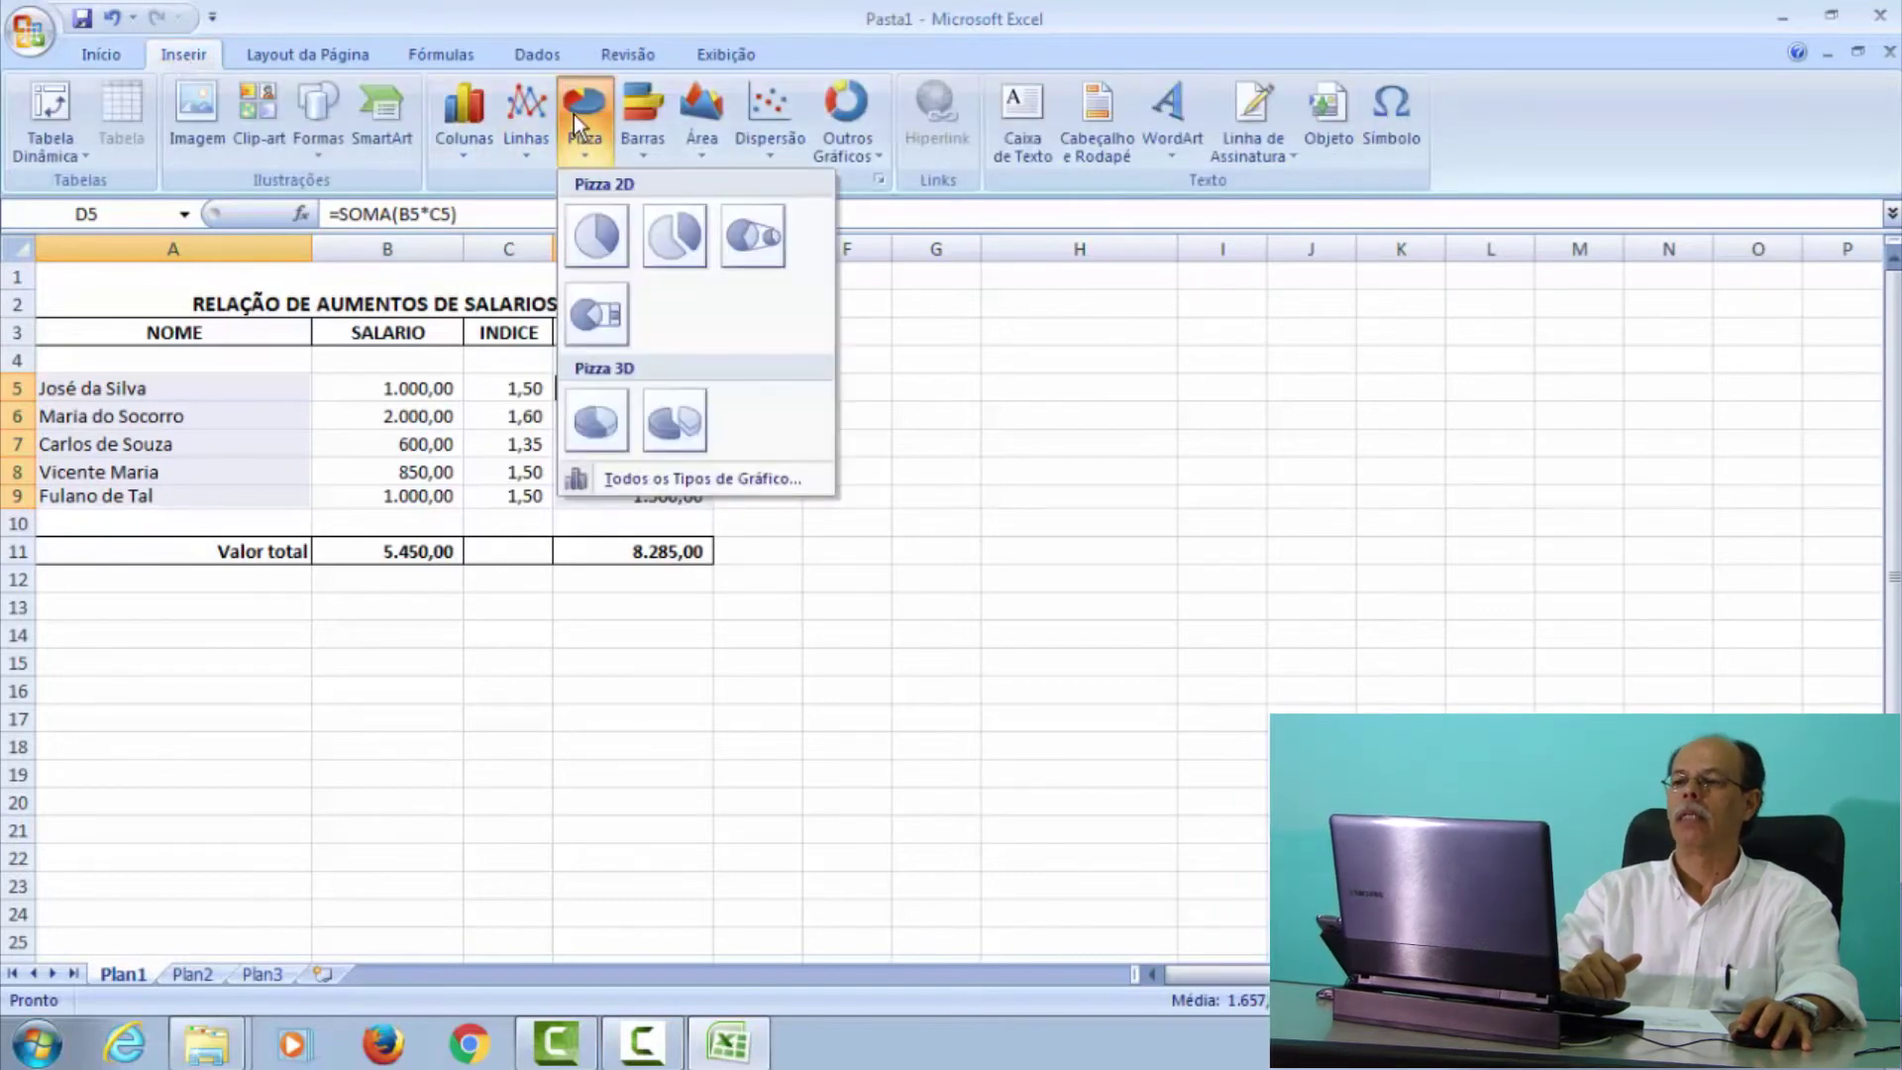
{"action": "left_click", "coordinate": [593, 250]}
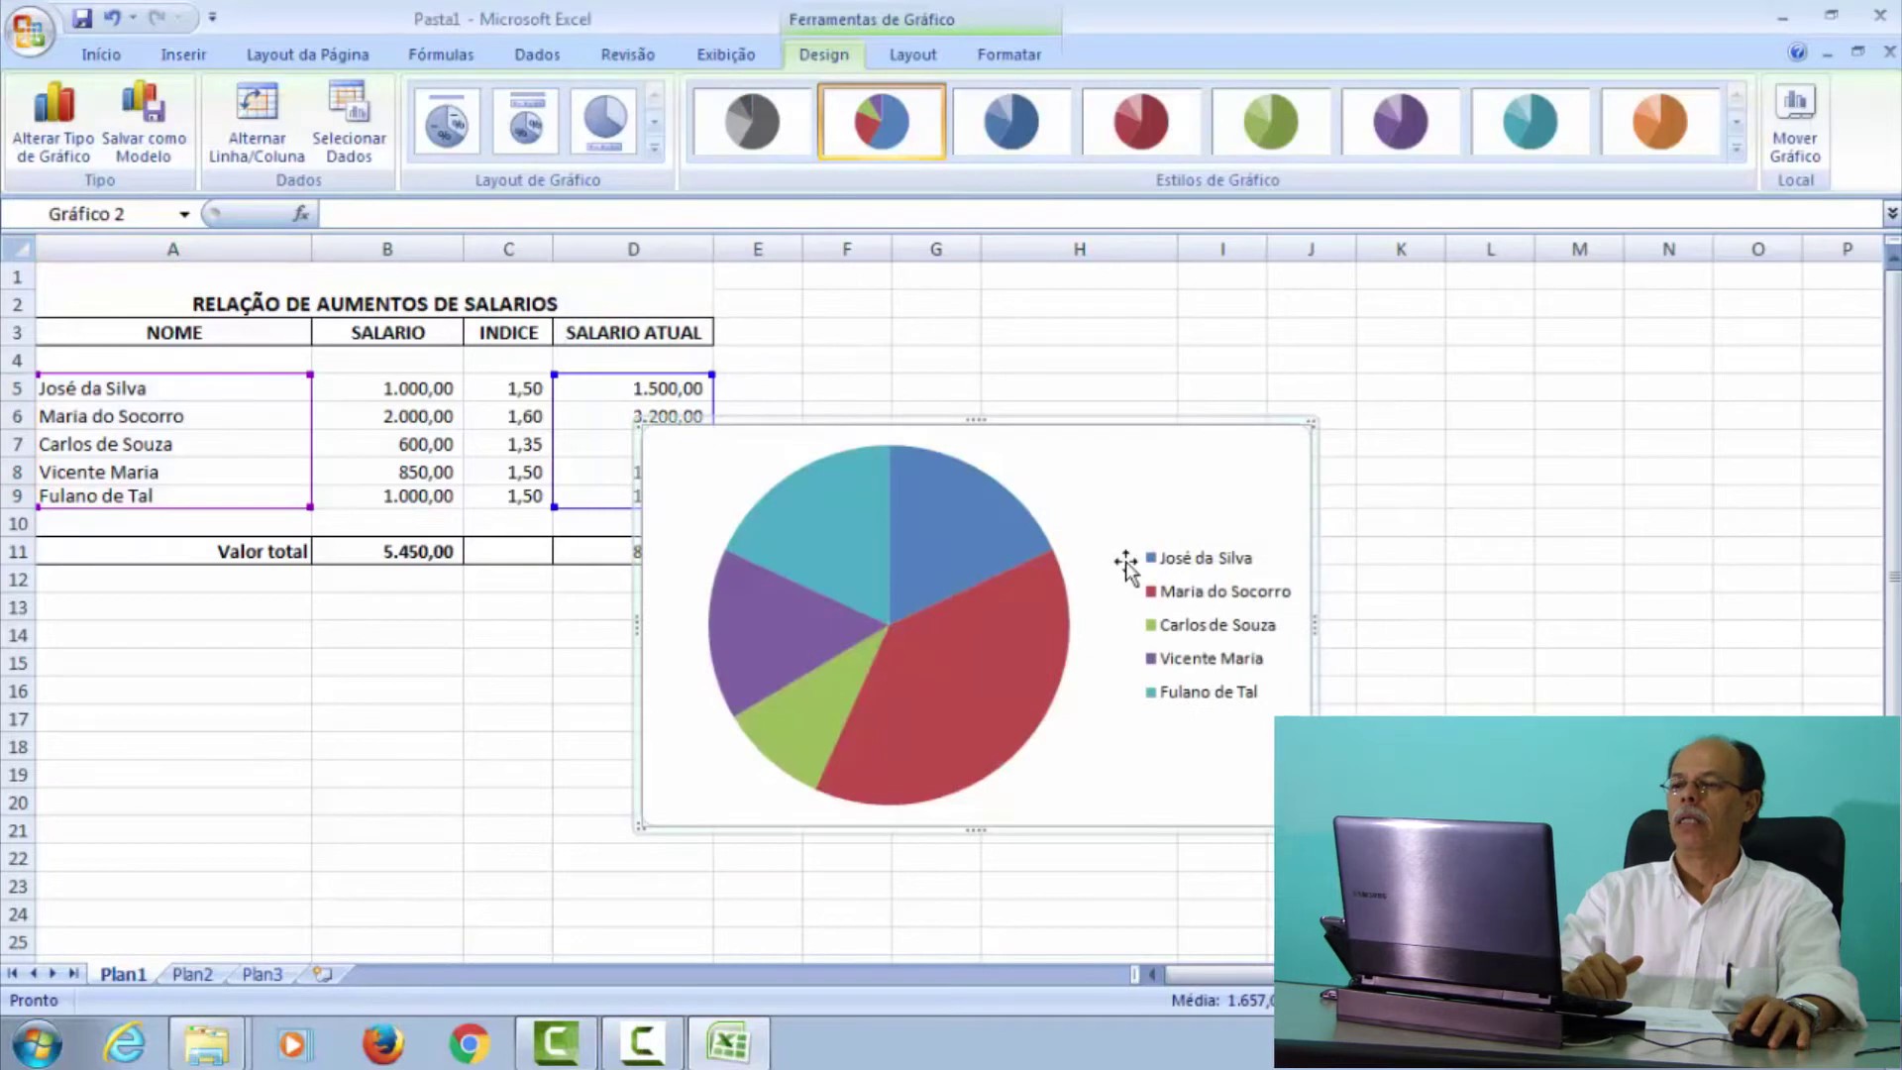
- Move the new pie chart directly below the salary table, starting around row 13, and deselect it
{"action": "left_click_drag", "start_coordinate": [1103, 429], "coordinate": [1336, 392]}
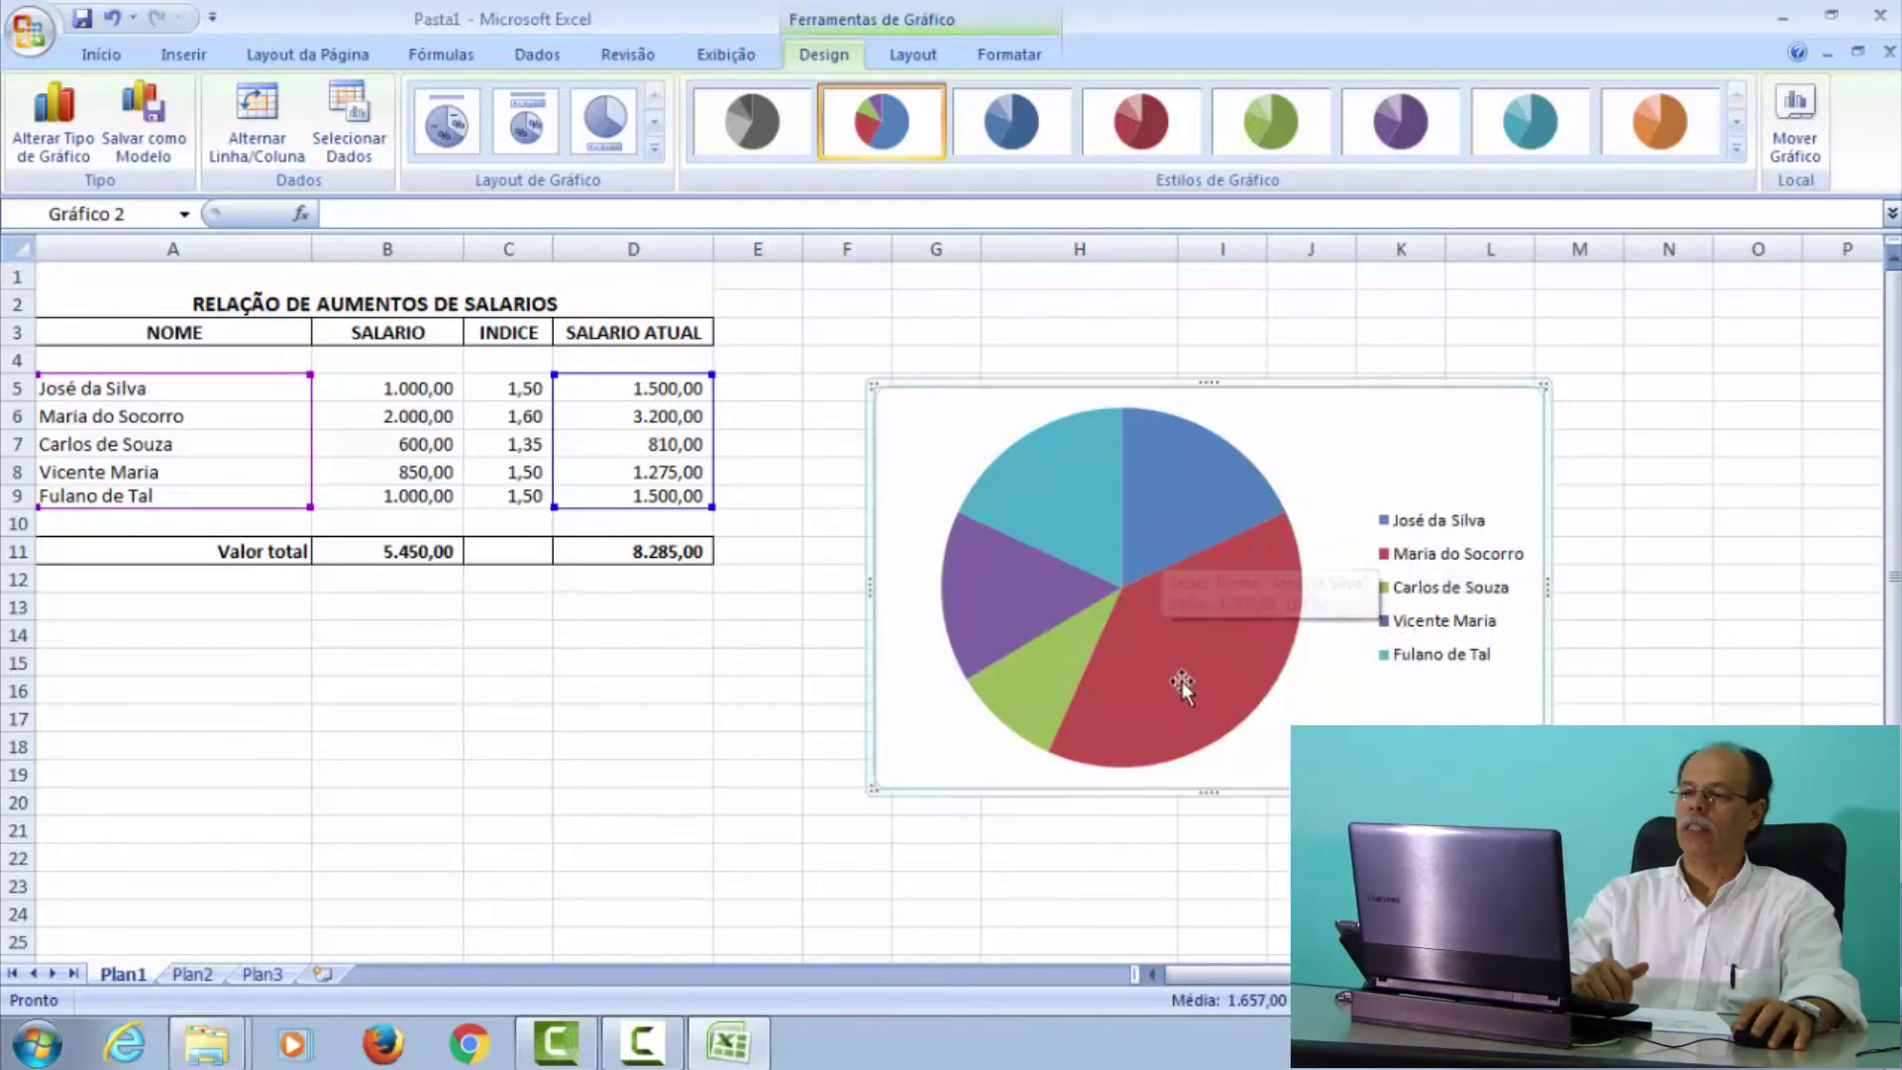
{"action": "mouse_move", "coordinate": [1182, 682]}
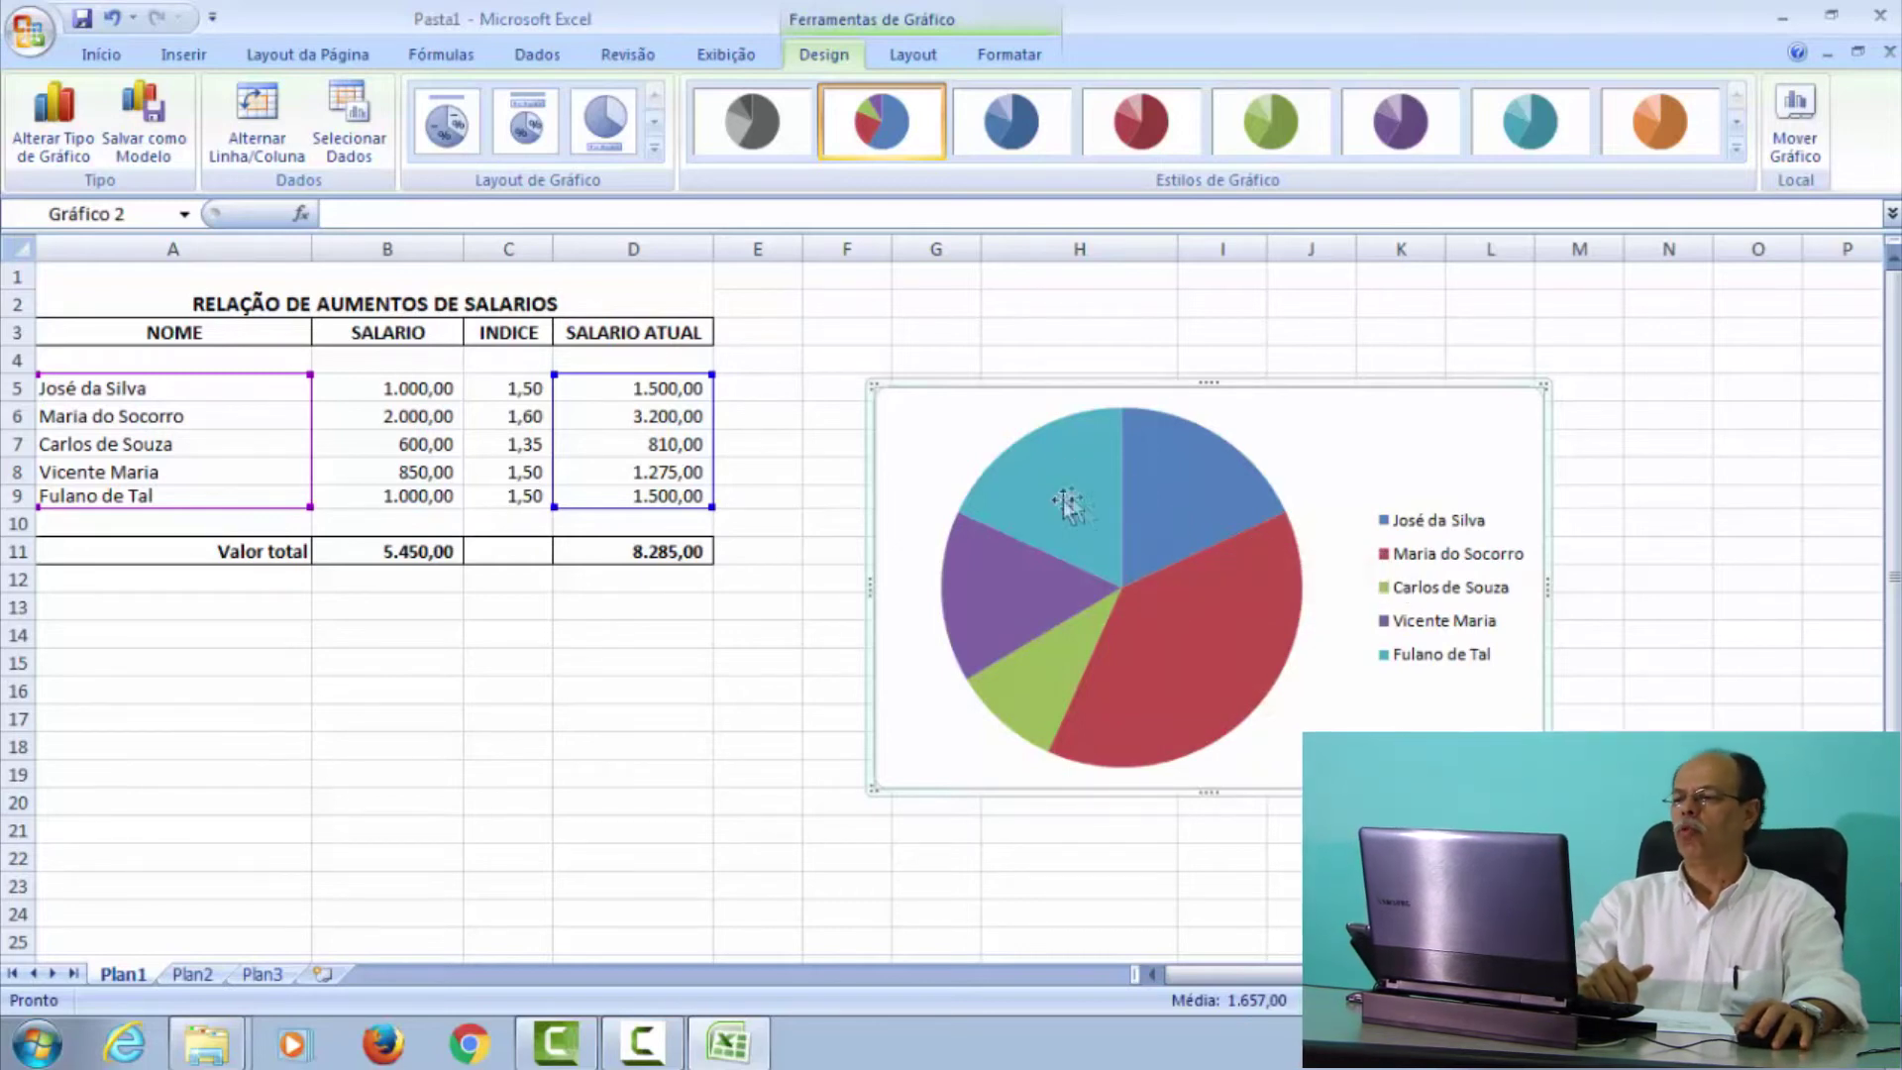
{"action": "left_click_drag", "start_coordinate": [1137, 386], "coordinate": [297, 590]}
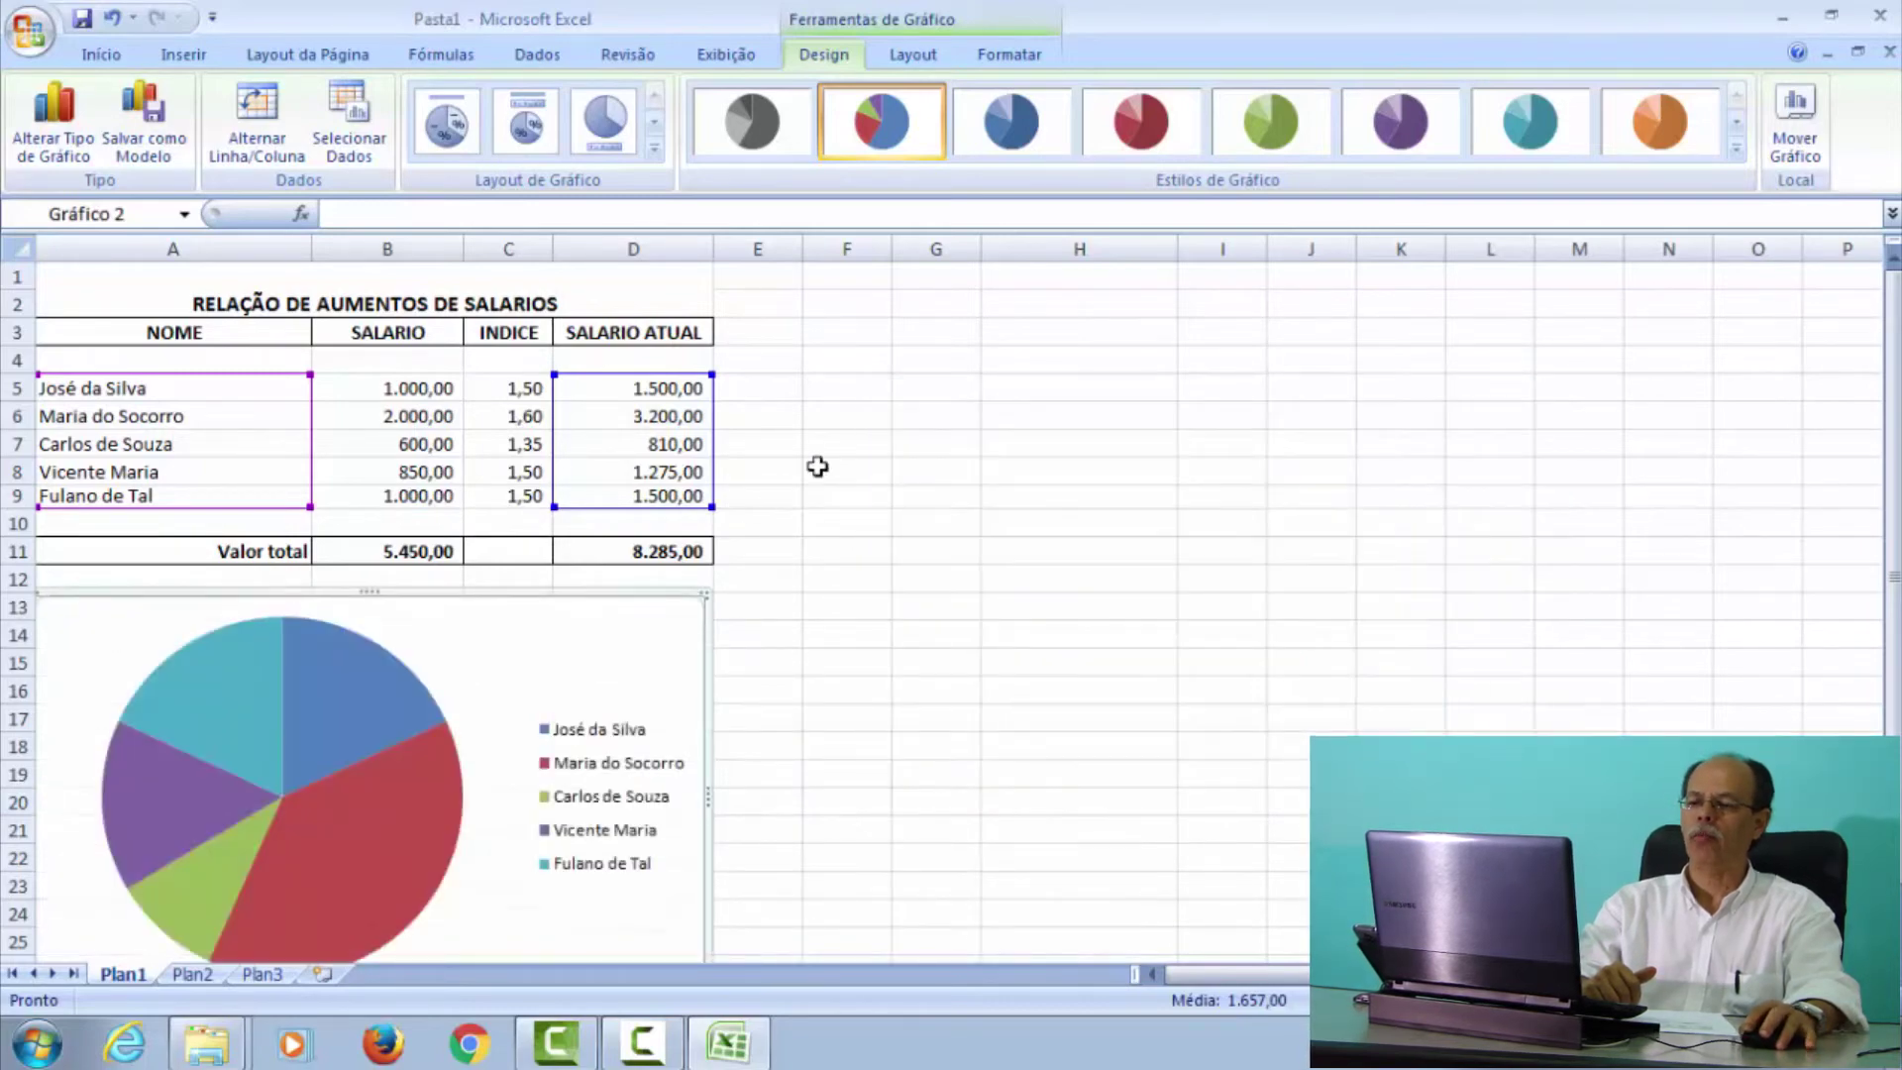
{"action": "scroll", "coordinate": [807, 455], "scroll_direction": "down", "scroll_amount": 2}
{"action": "scroll", "coordinate": [809, 454], "scroll_direction": "up", "scroll_amount": 1}
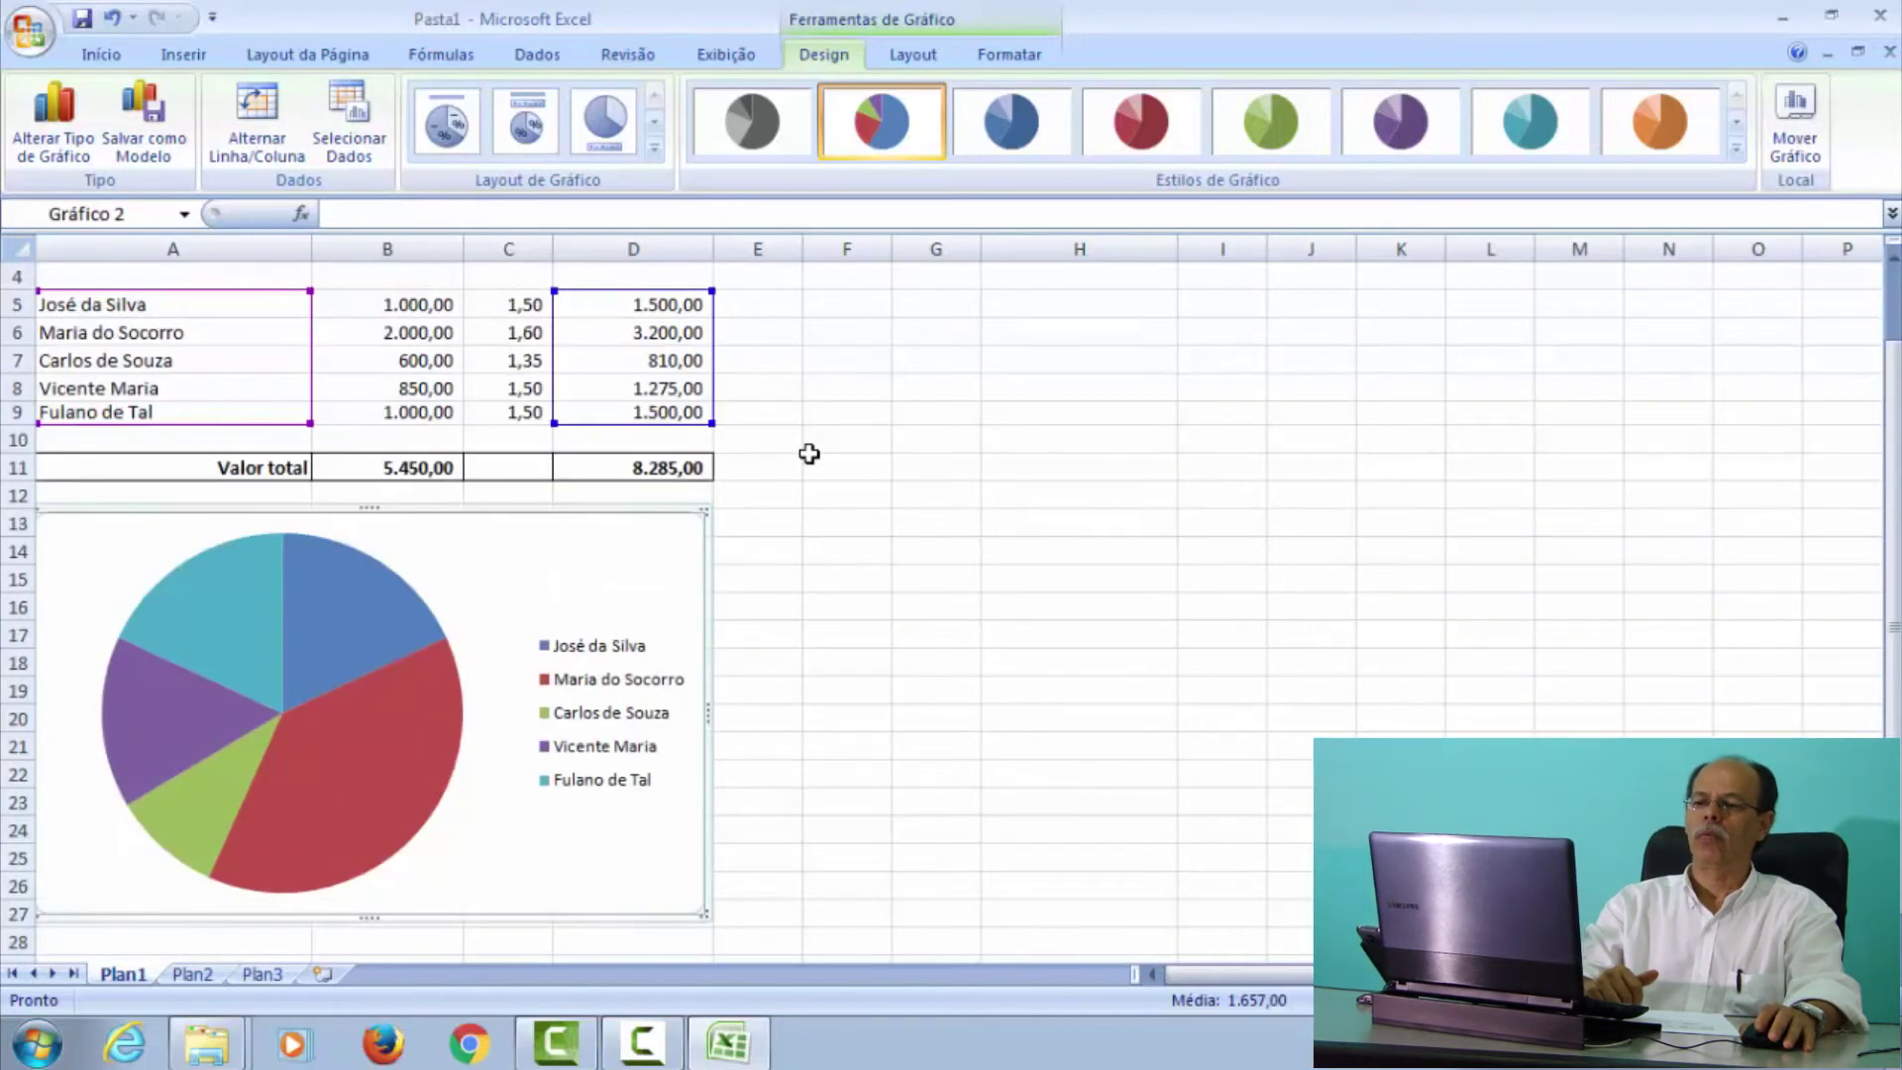
{"action": "scroll", "coordinate": [822, 466], "scroll_direction": "up", "scroll_amount": 1}
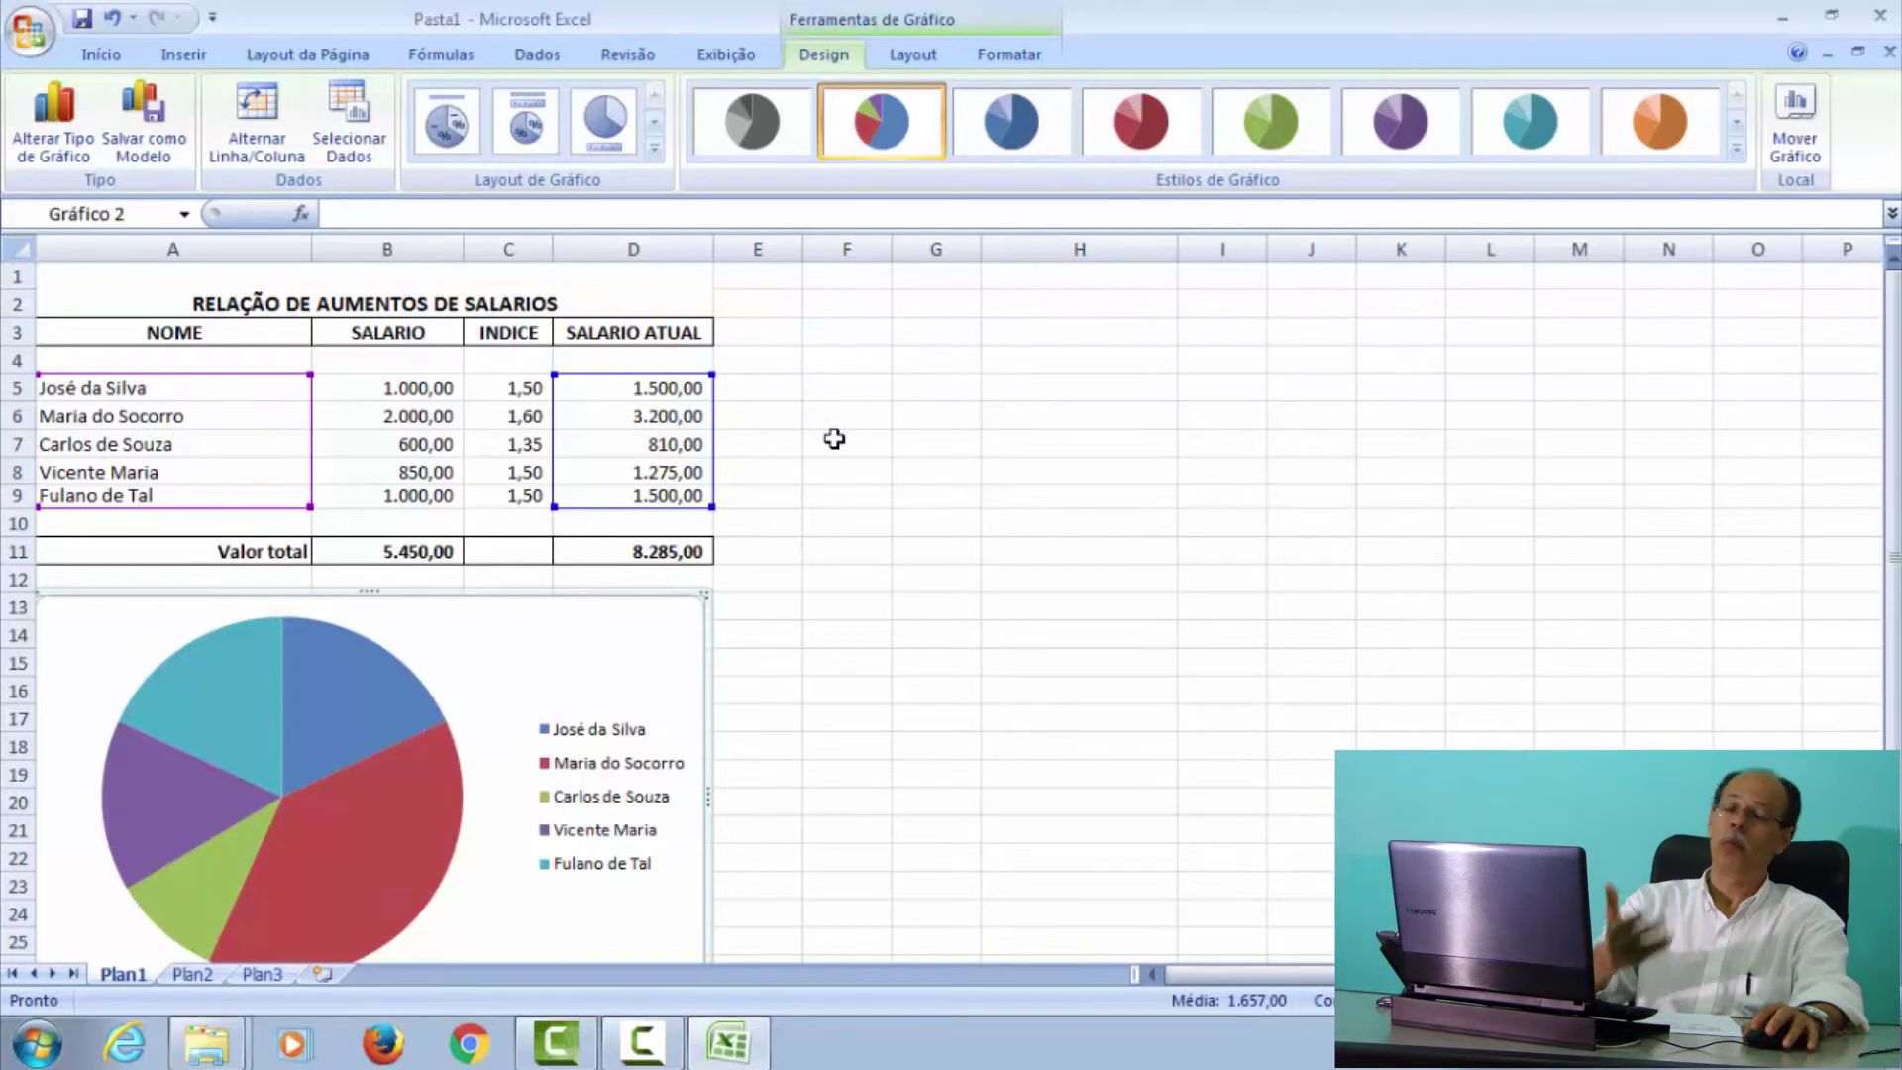
{"action": "left_click", "coordinate": [820, 424]}
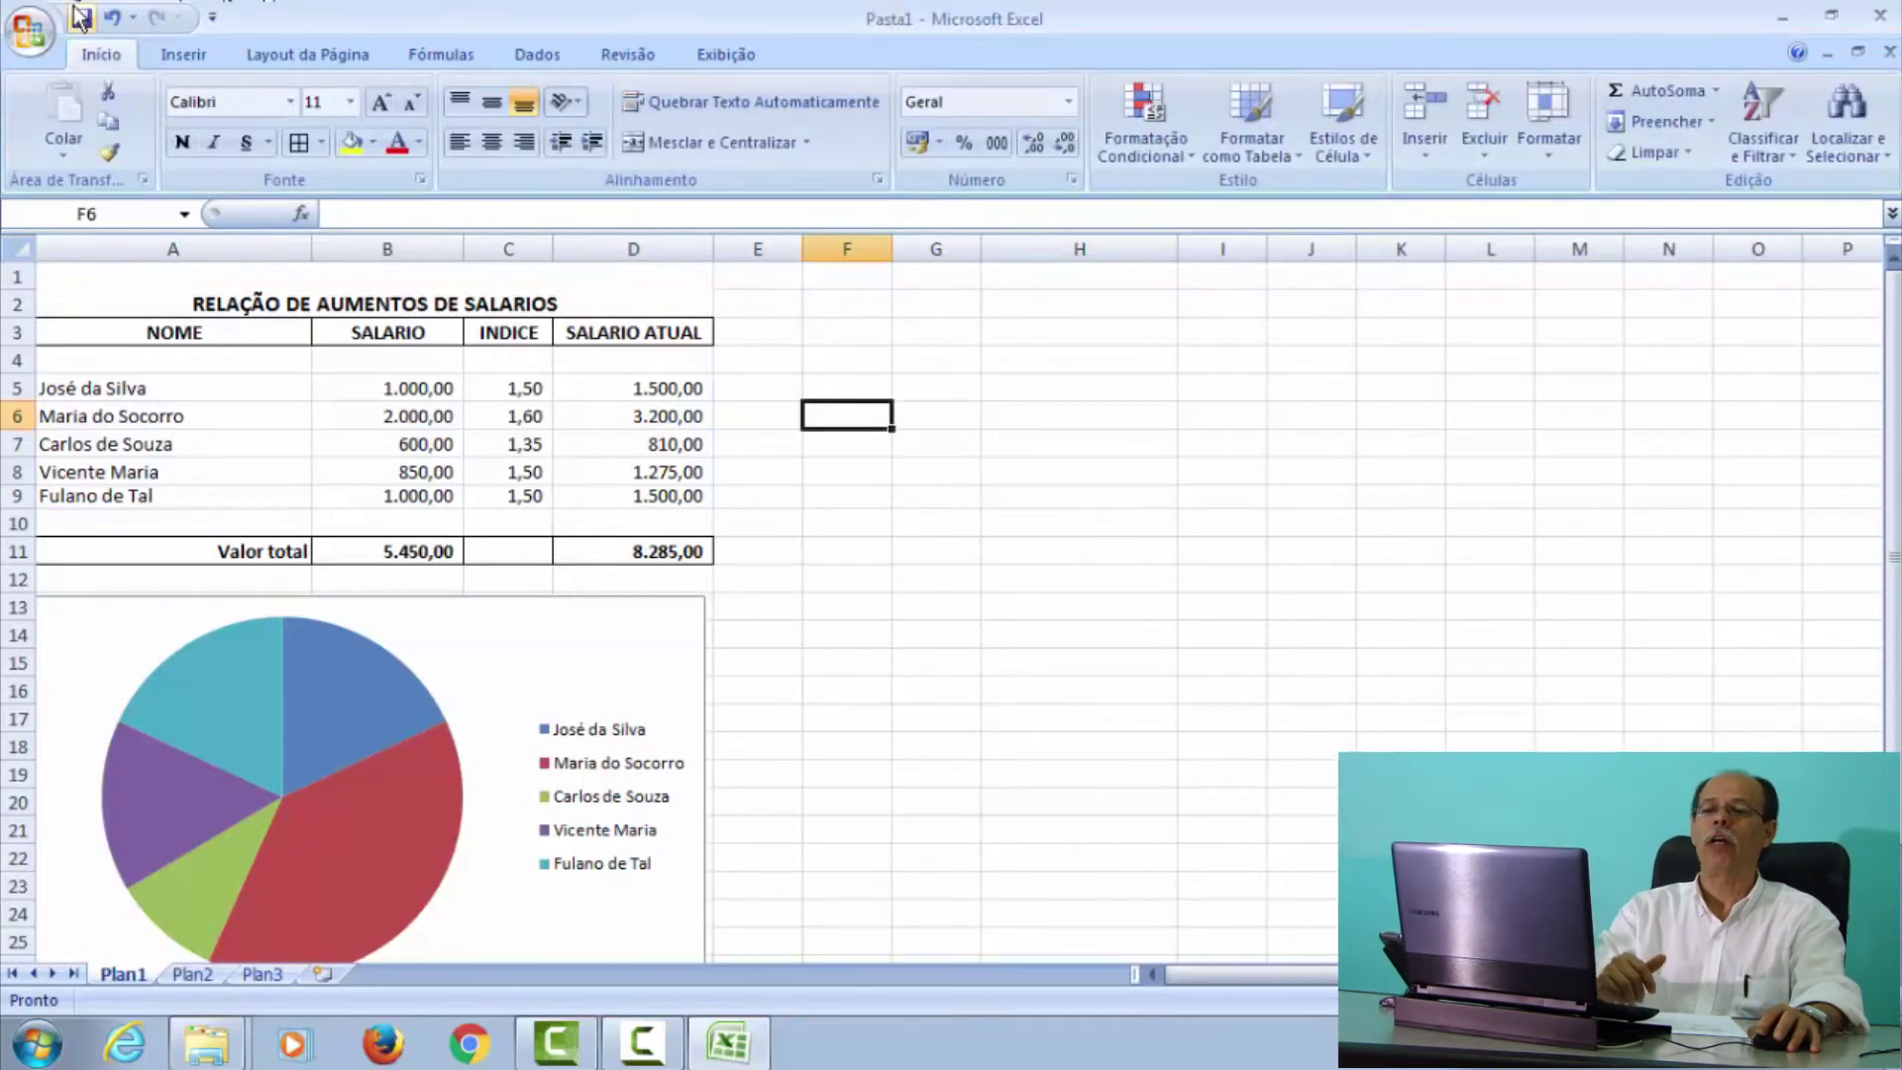
- Start saving the workbook and choose the CursoBasico2015 folder on drive C: as the location
{"action": "left_click", "coordinate": [39, 33]}
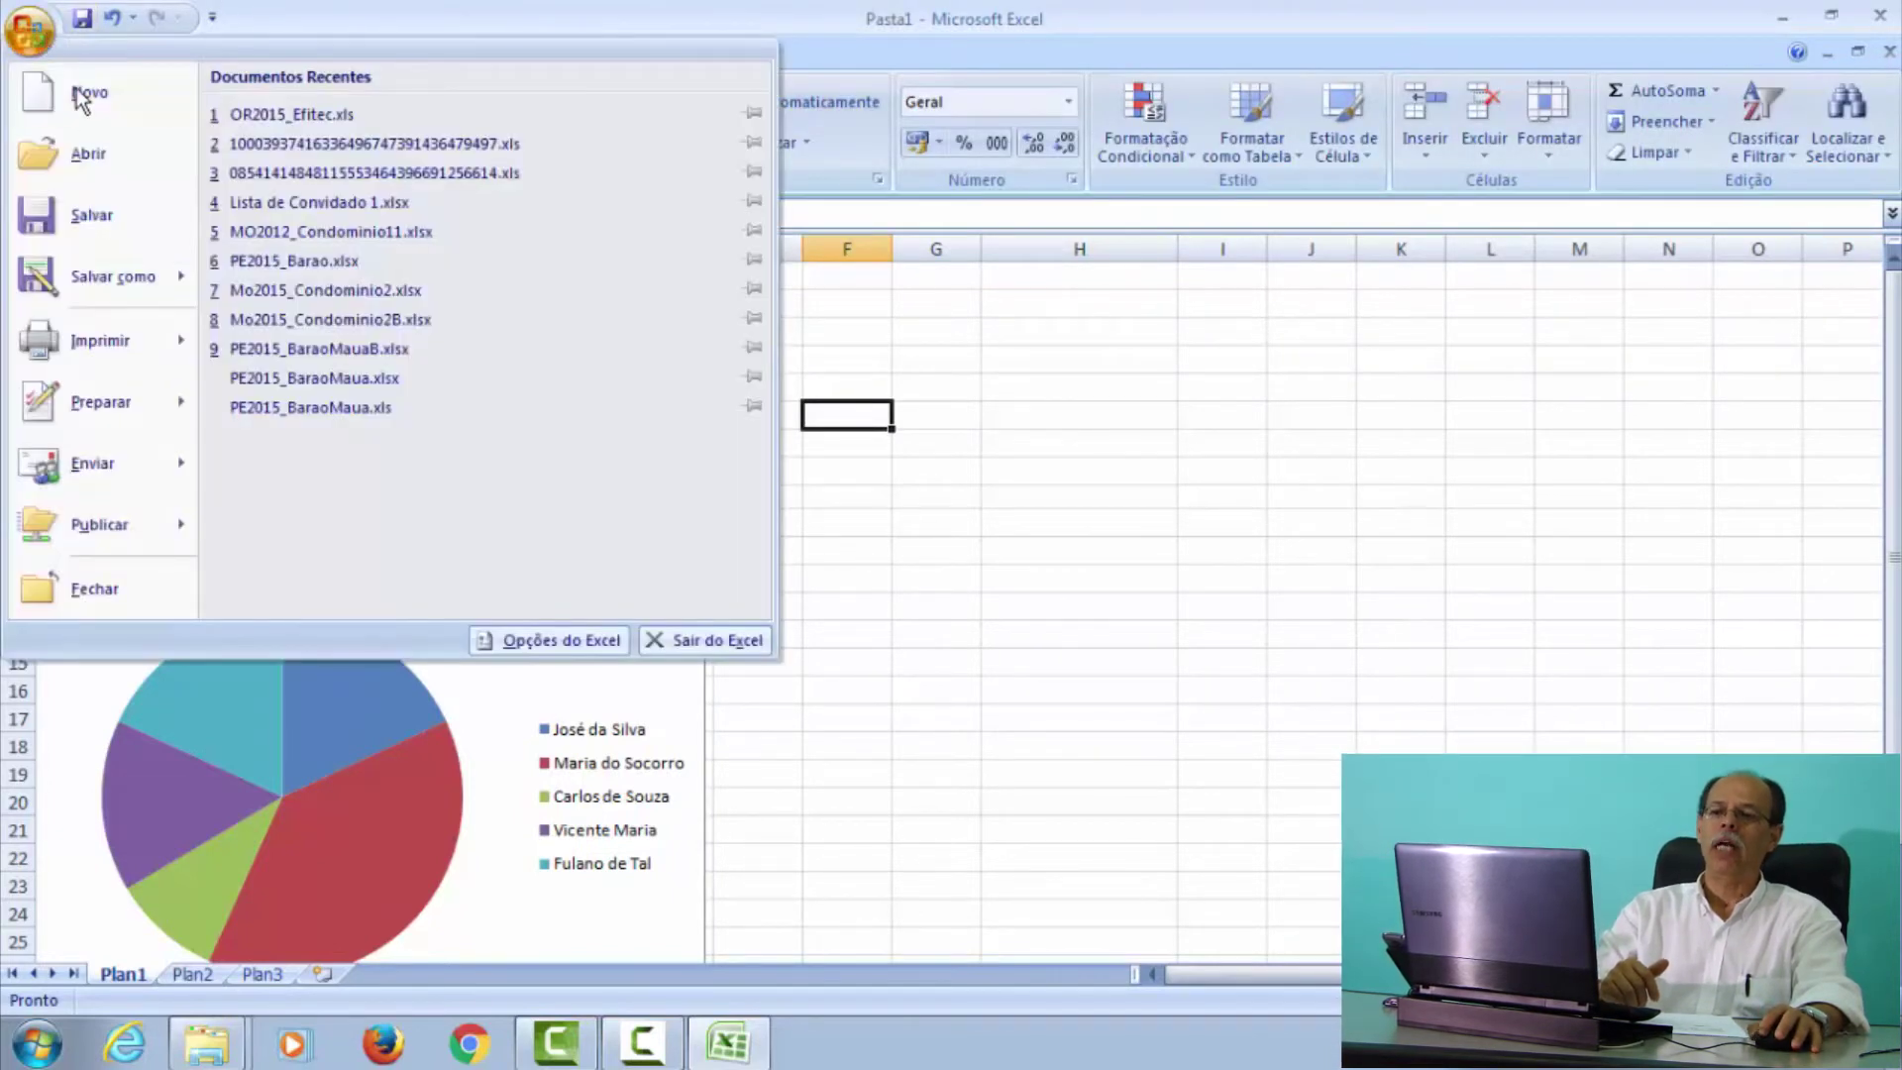
{"action": "mouse_move", "coordinate": [99, 267]}
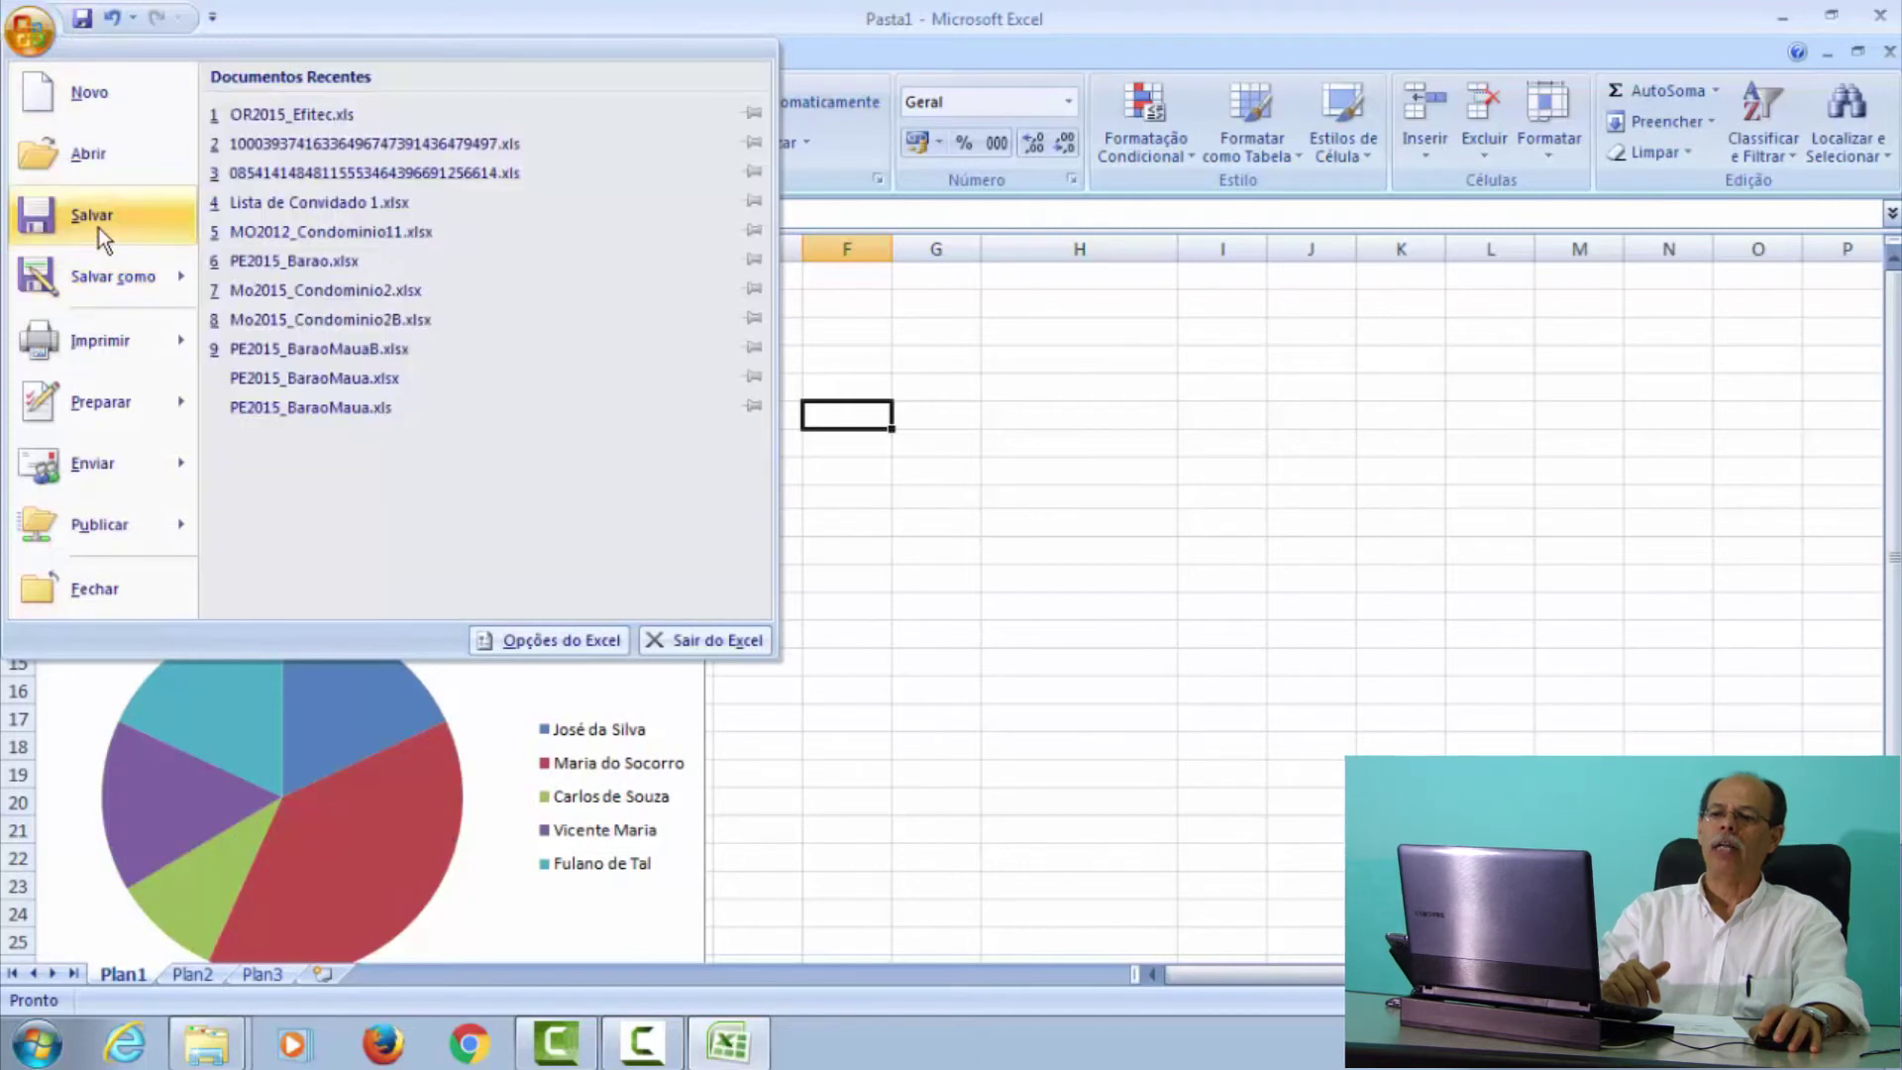
{"action": "key", "text": "Escape"}
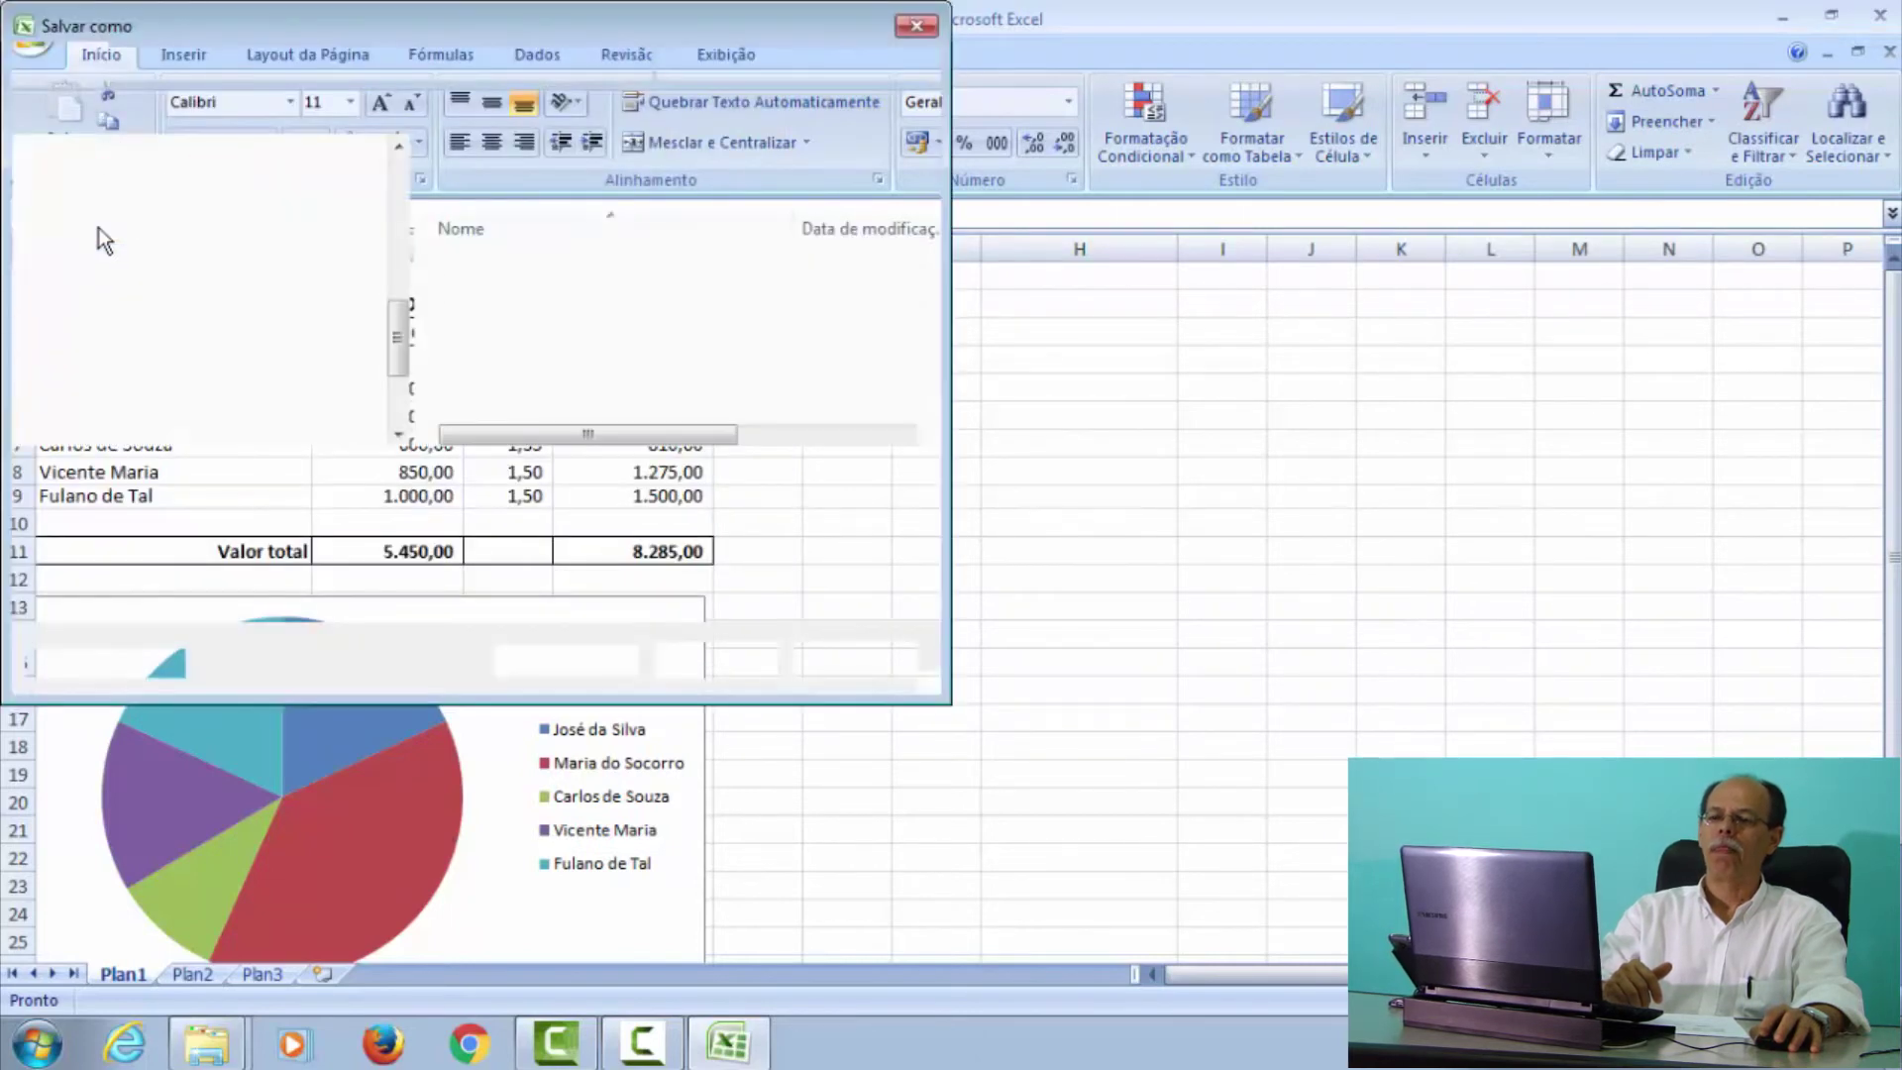
{"action": "left_click_drag", "start_coordinate": [395, 198], "coordinate": [396, 340]}
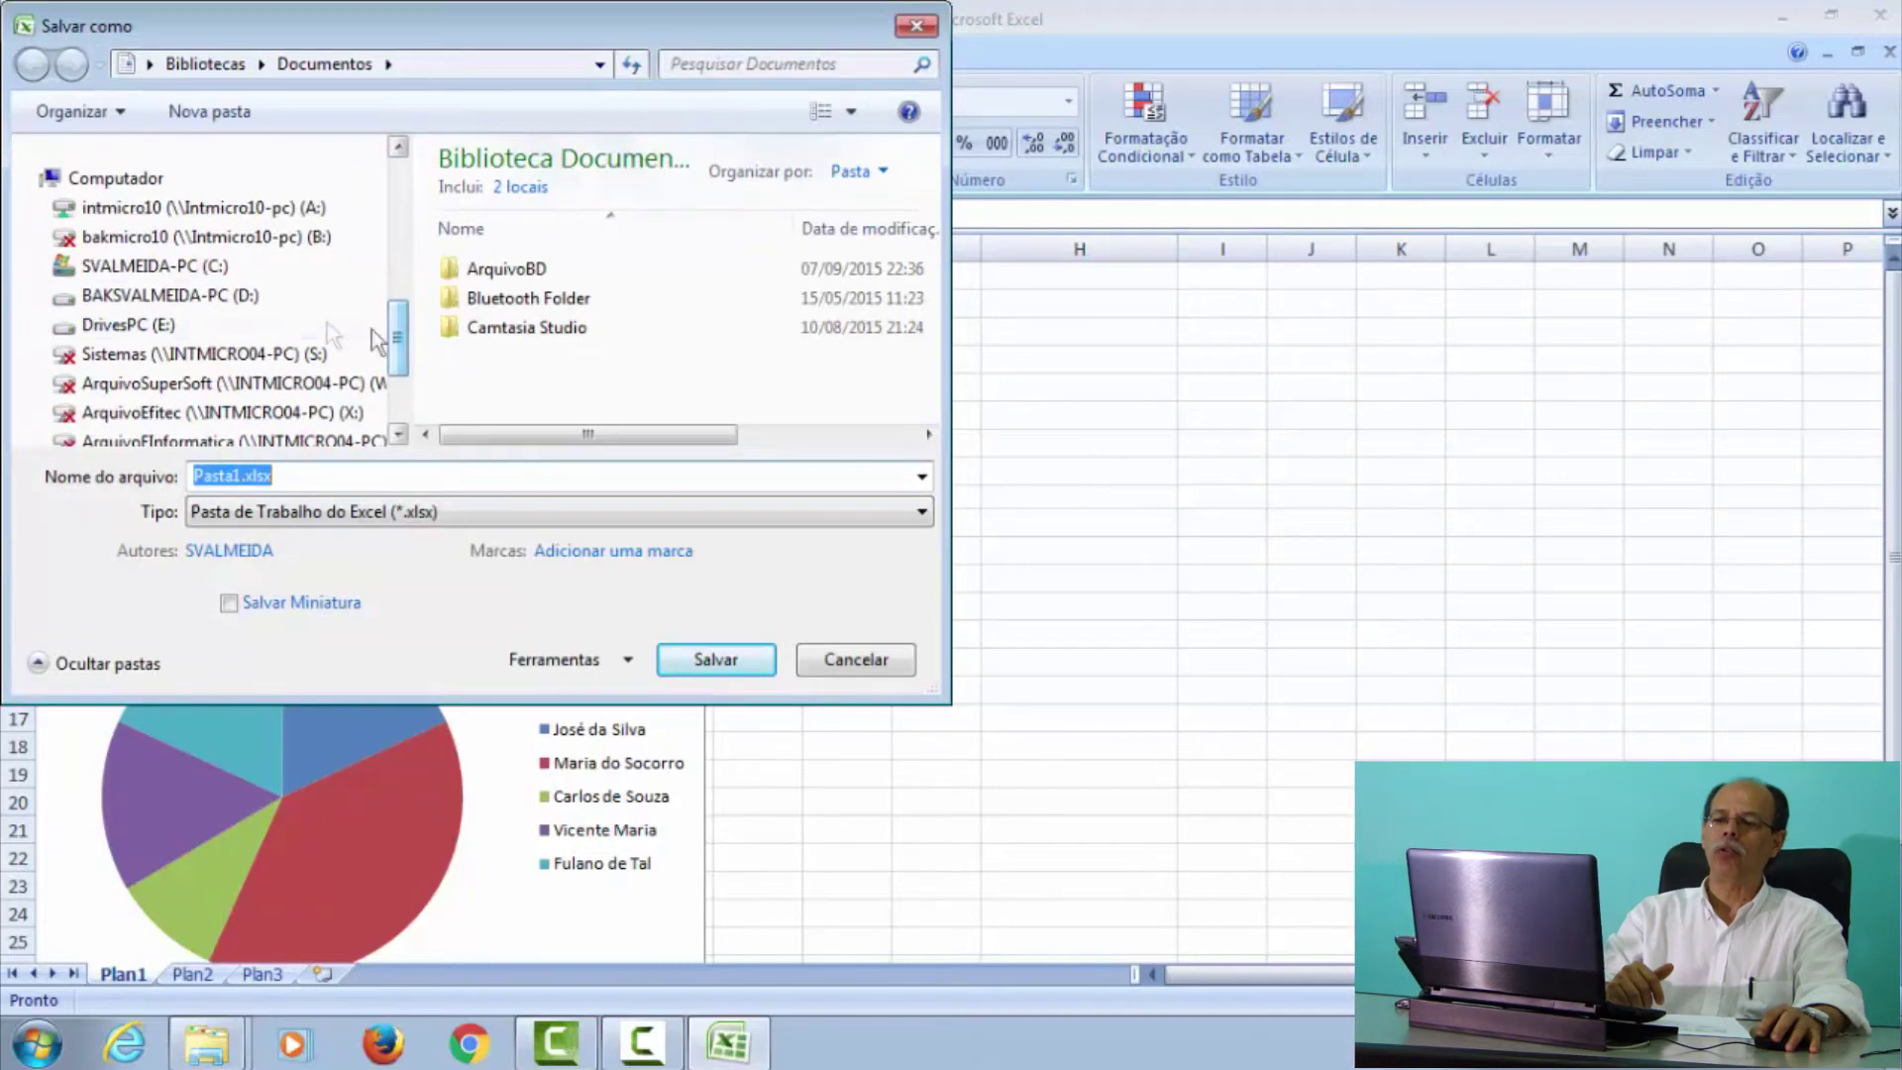
{"action": "left_click", "coordinate": [163, 270]}
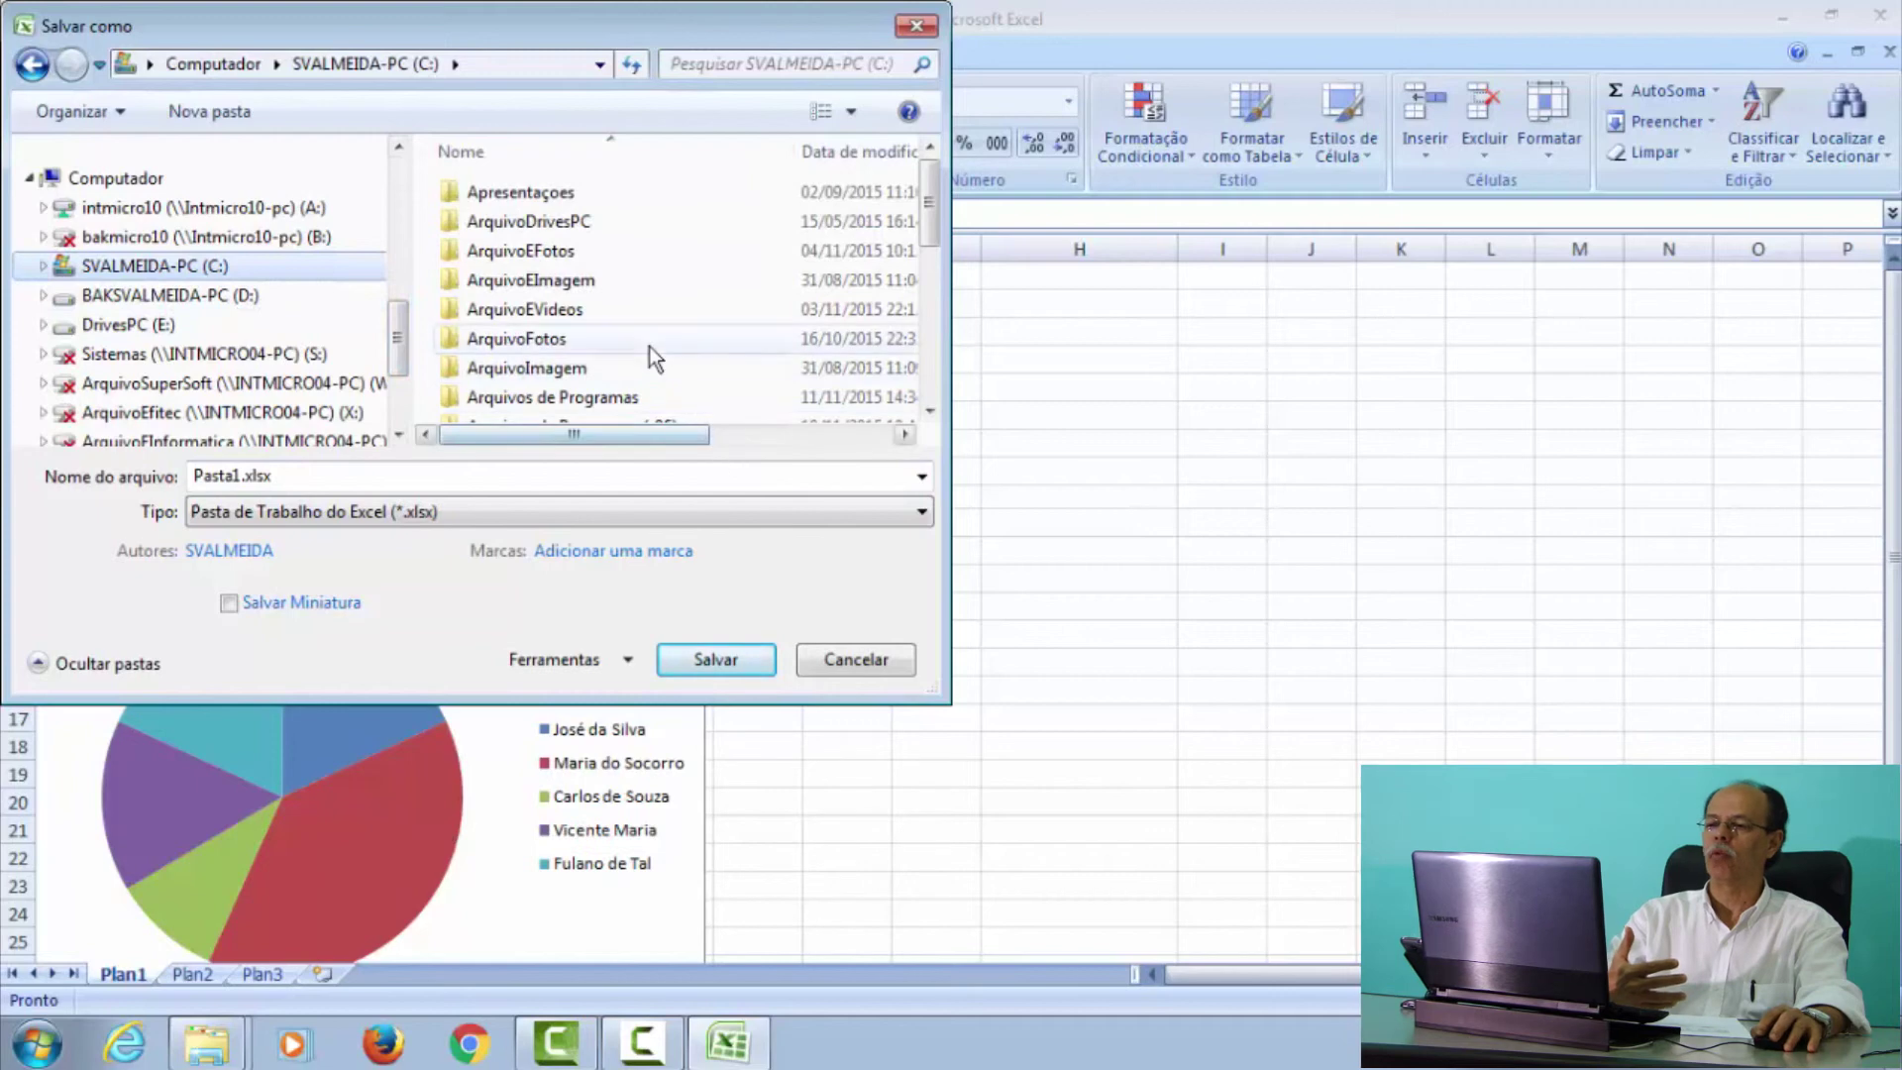
{"action": "left_click", "coordinate": [929, 410]}
{"action": "left_click", "coordinate": [929, 410]}
{"action": "left_click", "coordinate": [929, 410]}
{"action": "left_click", "coordinate": [929, 410]}
{"action": "left_click", "coordinate": [929, 410]}
{"action": "left_click", "coordinate": [929, 410]}
{"action": "left_click", "coordinate": [929, 410]}
{"action": "left_click", "coordinate": [929, 410]}
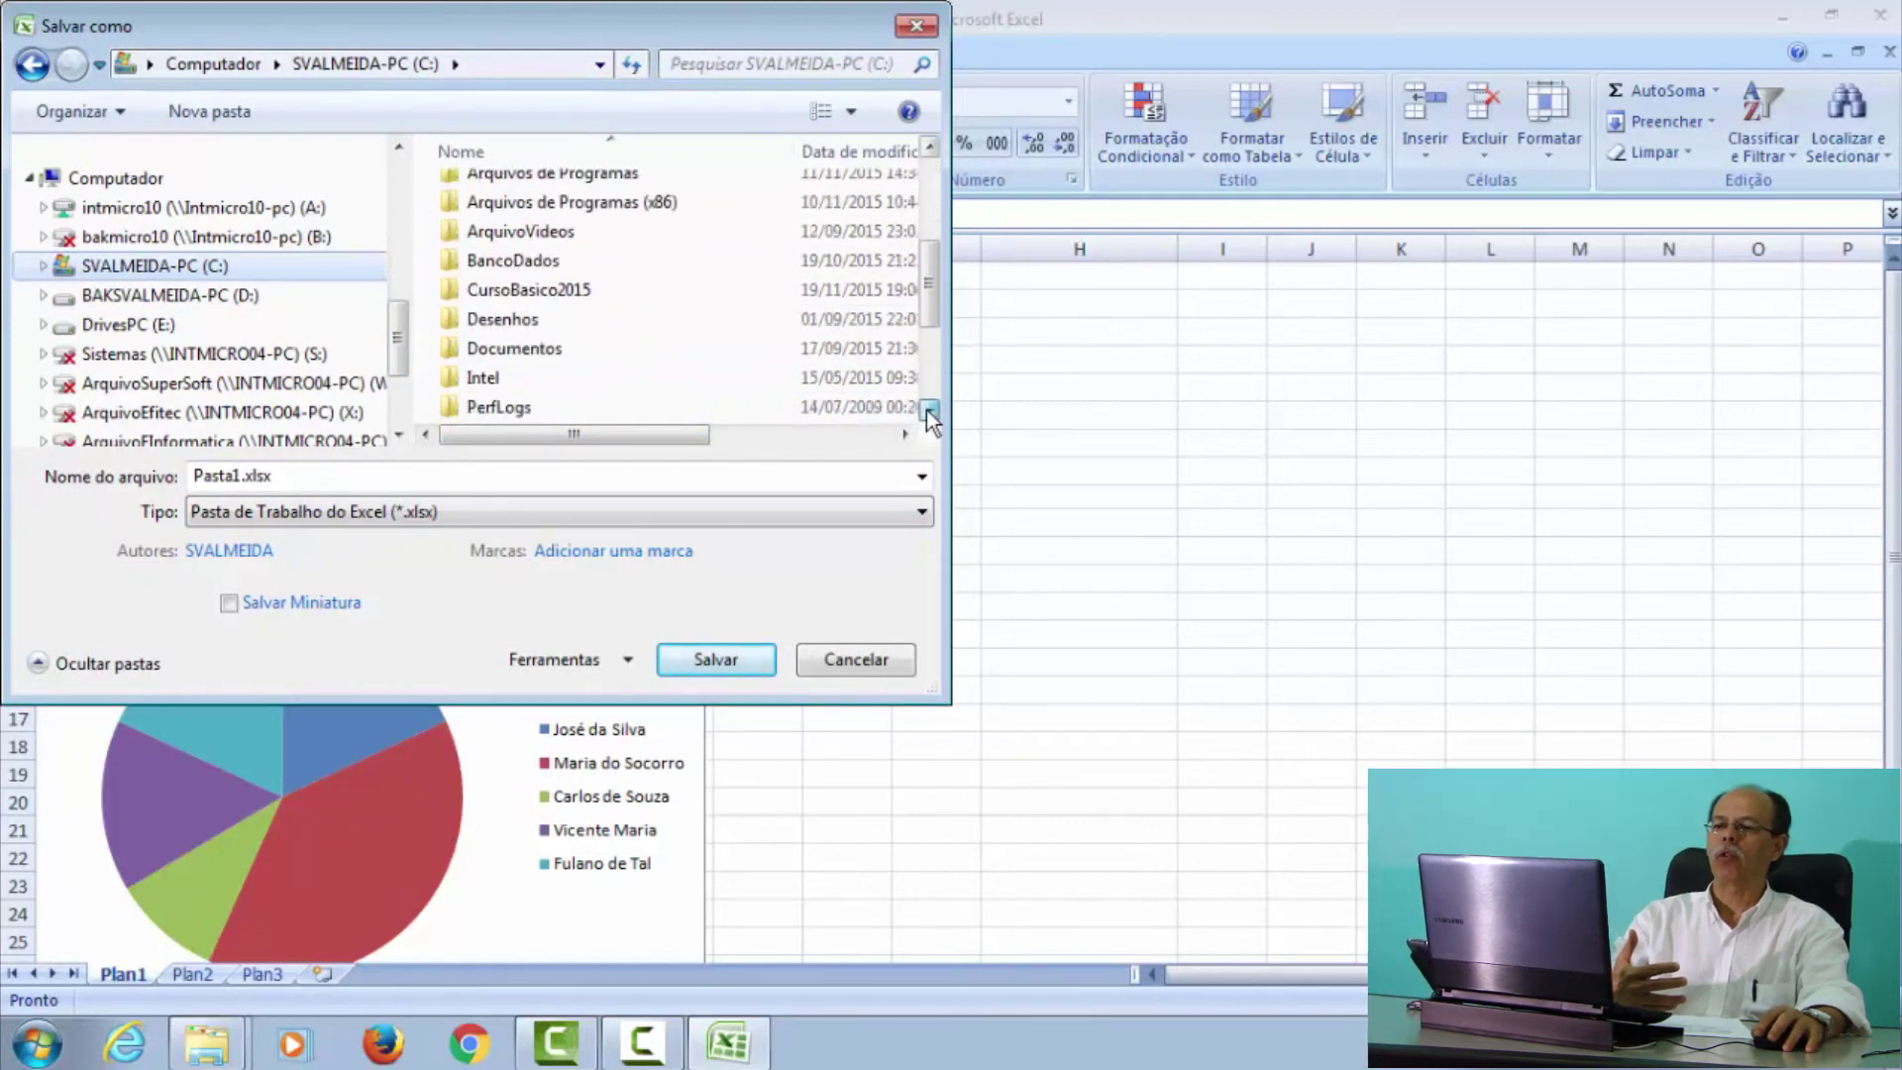
{"action": "double_click", "coordinate": [505, 289]}
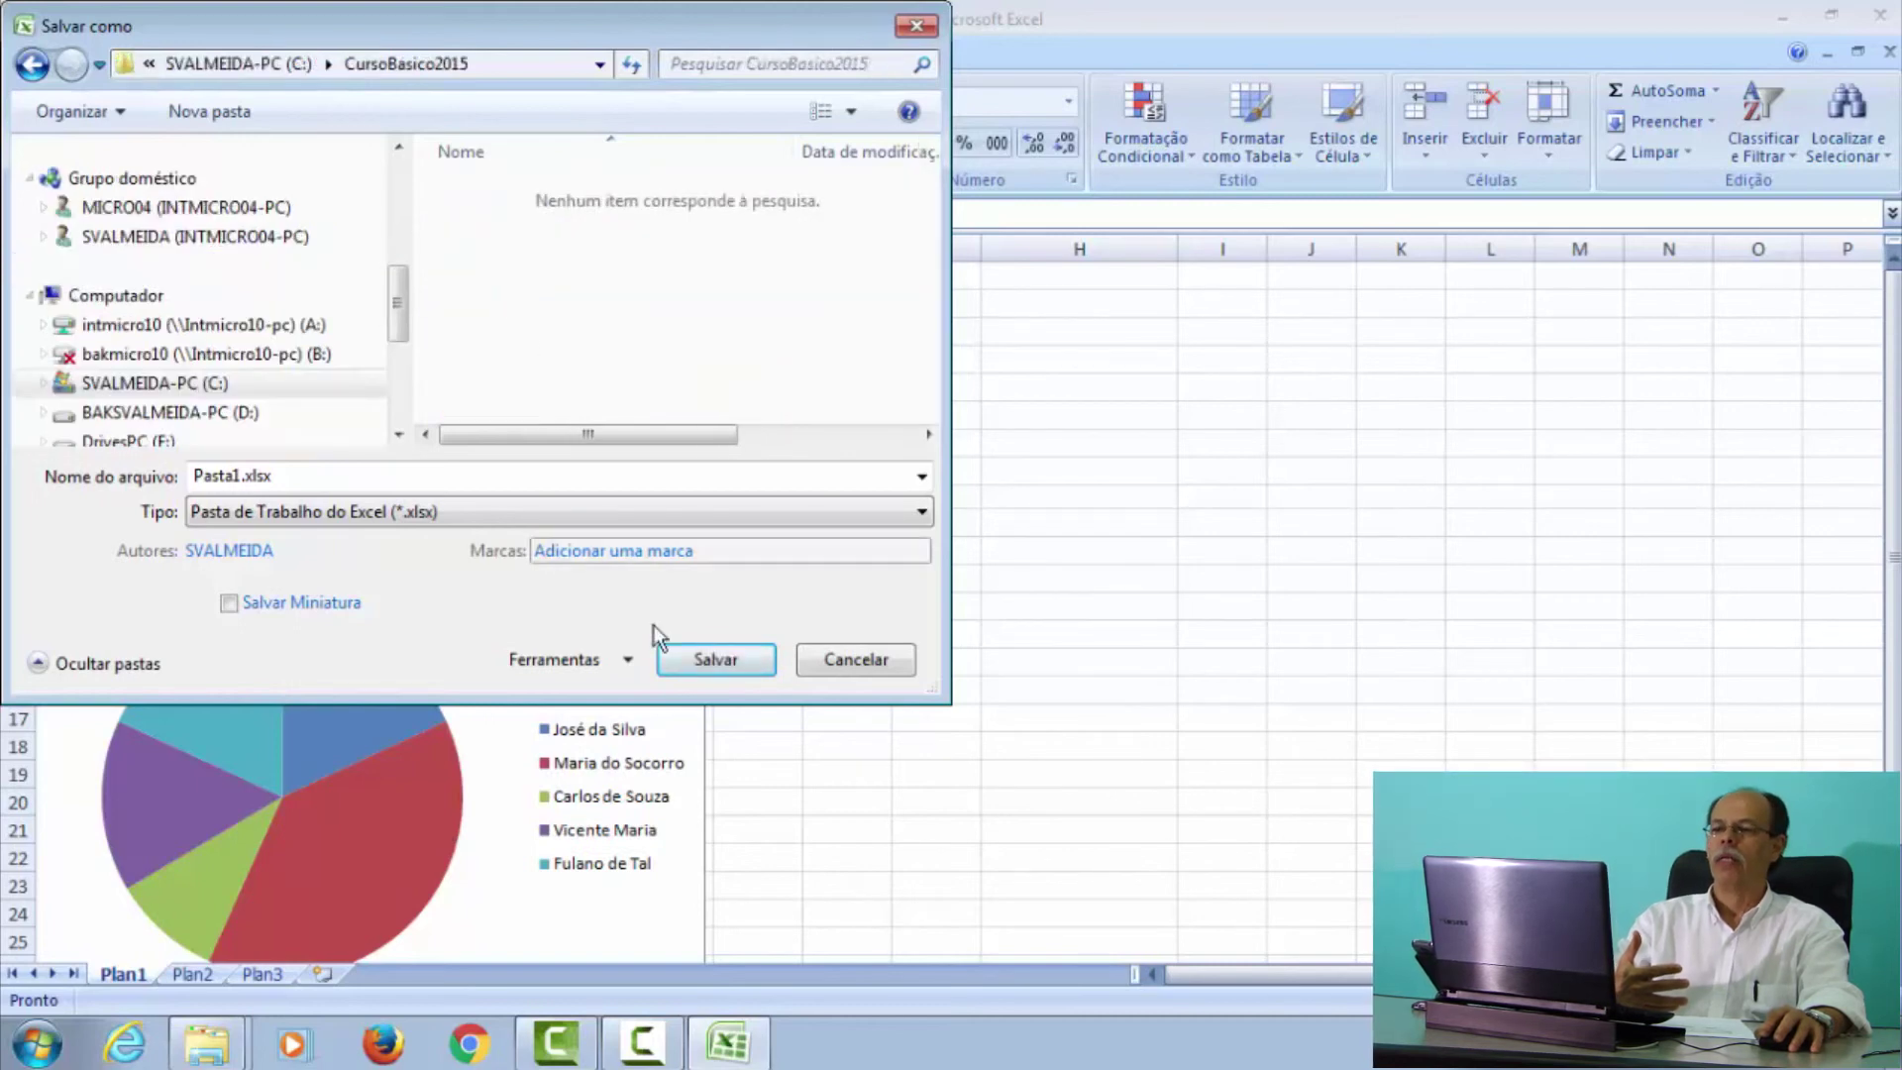
- Name the workbook SalariosNovos.xlsx and save it
{"action": "left_click_drag", "start_coordinate": [297, 477], "coordinate": [193, 477]}
{"action": "left_click", "coordinate": [250, 476]}
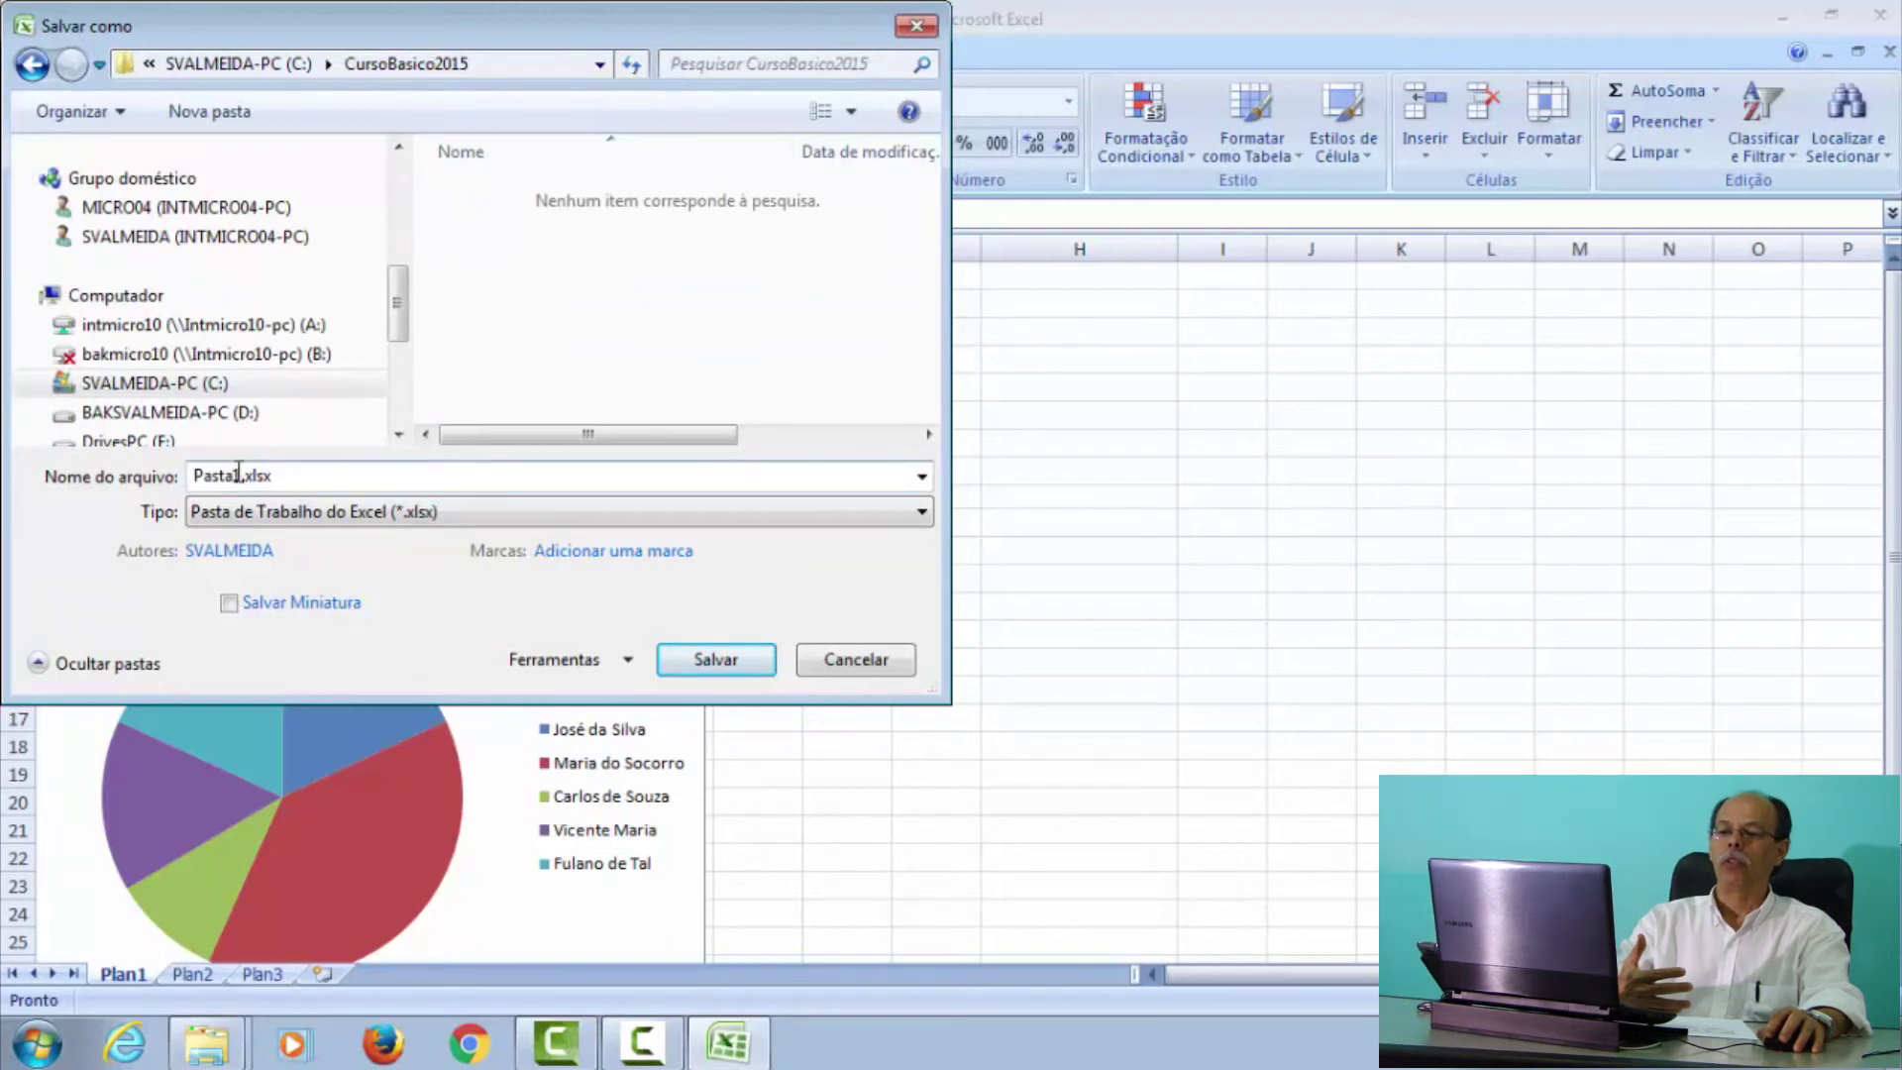
{"action": "left_click_drag", "start_coordinate": [238, 476], "coordinate": [107, 479]}
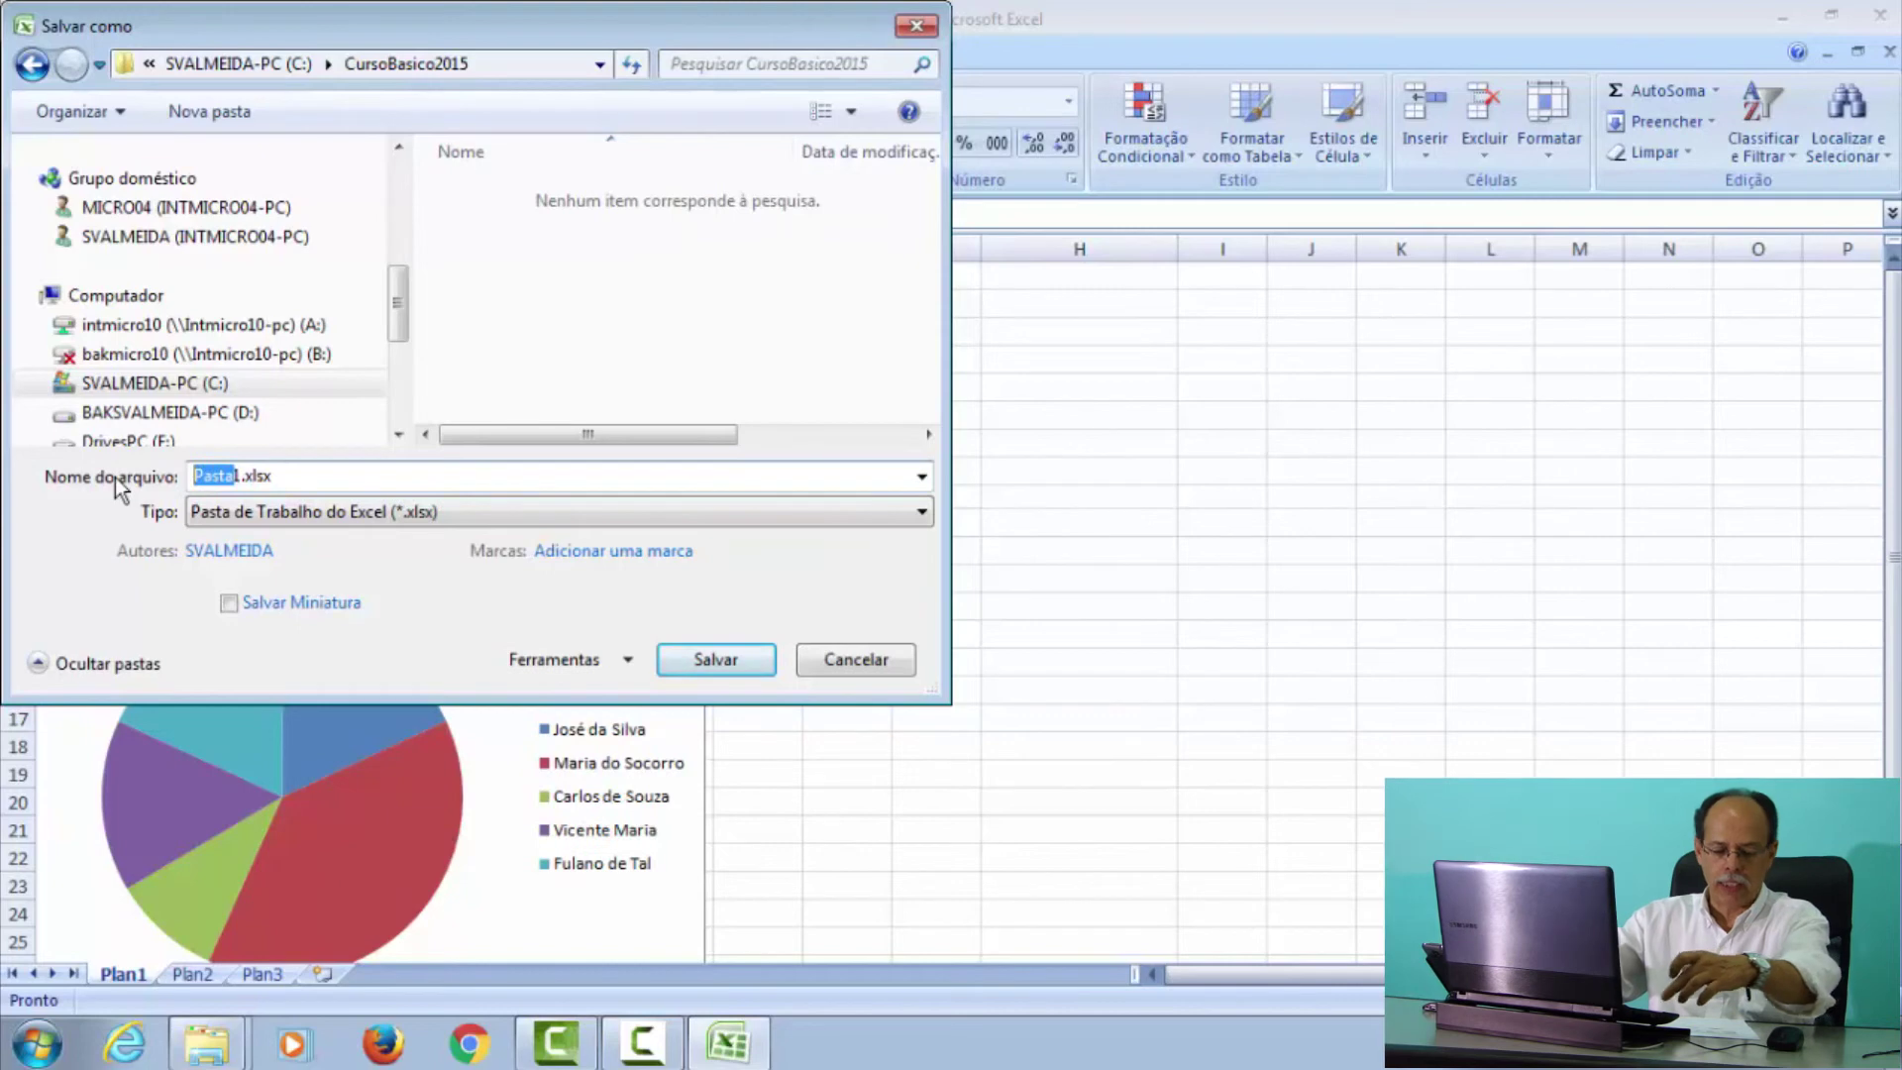
{"action": "type", "text": "S"}
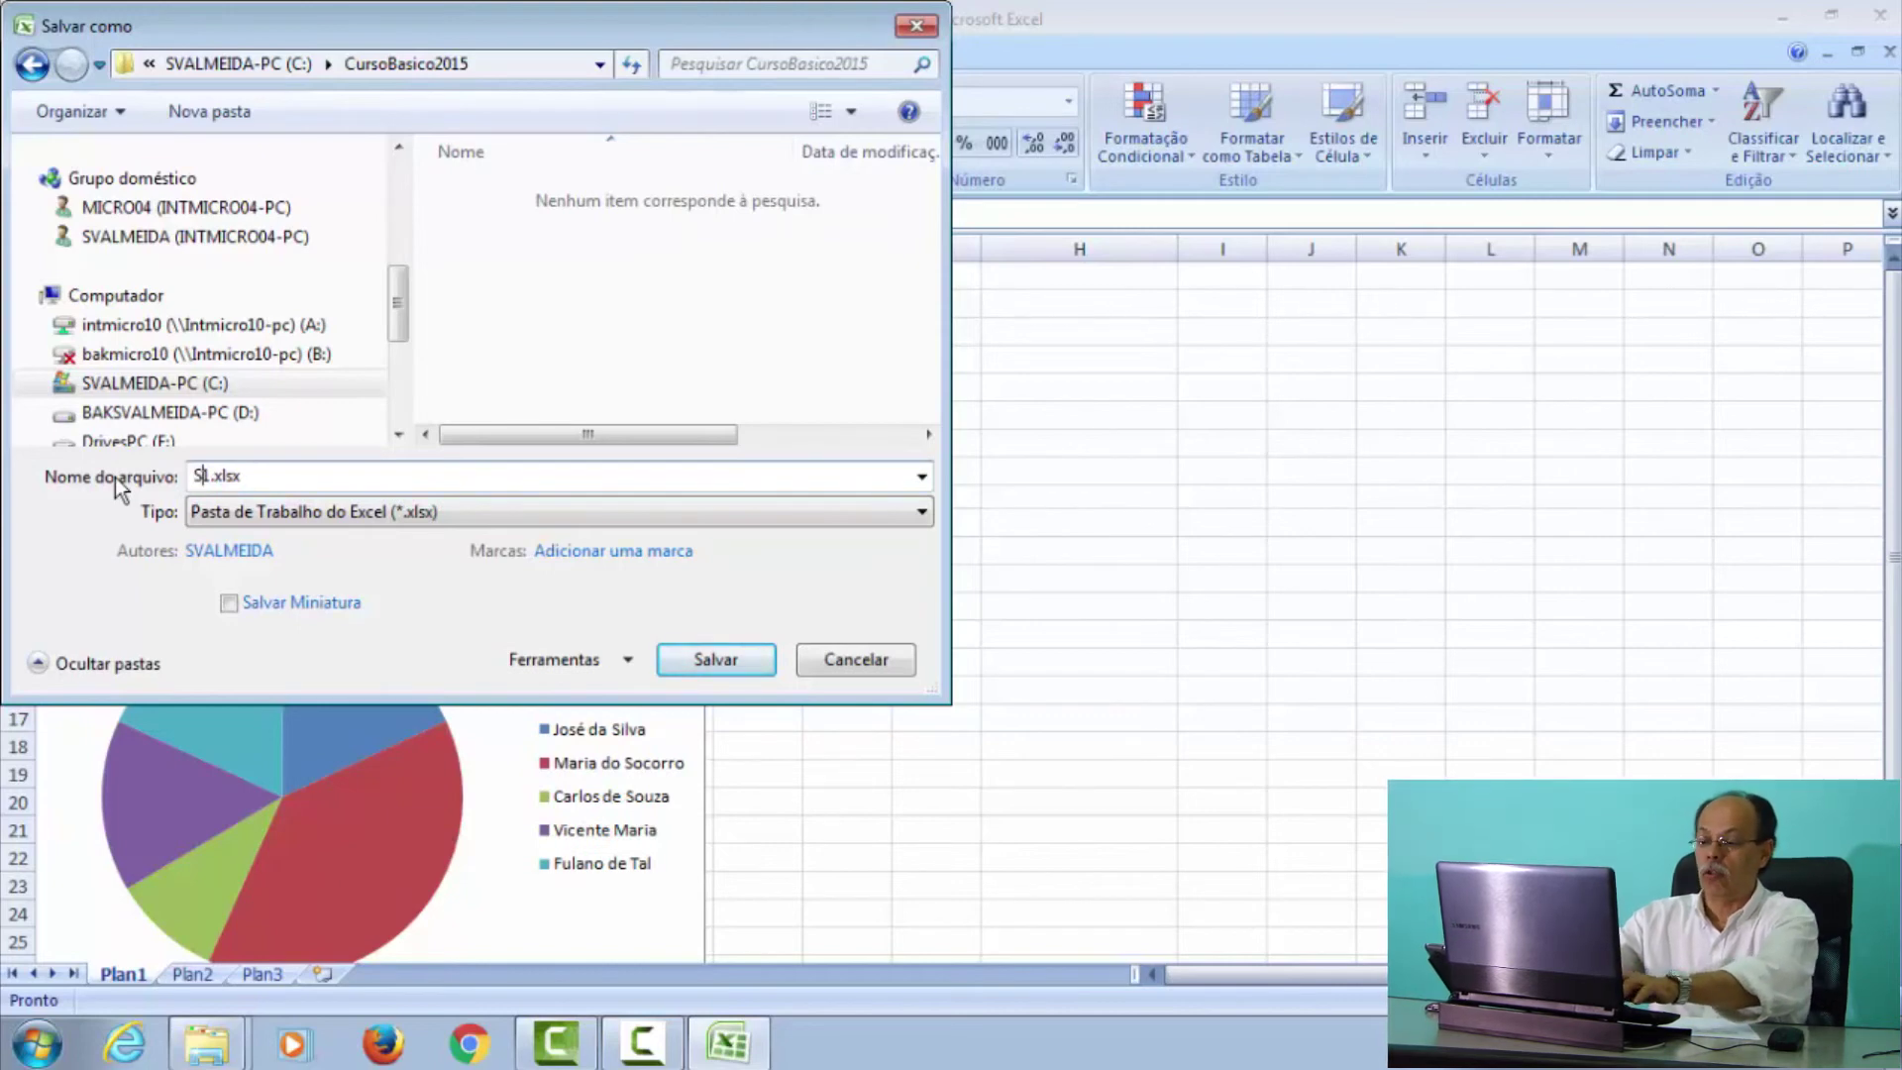
{"action": "type", "text": "alari"}
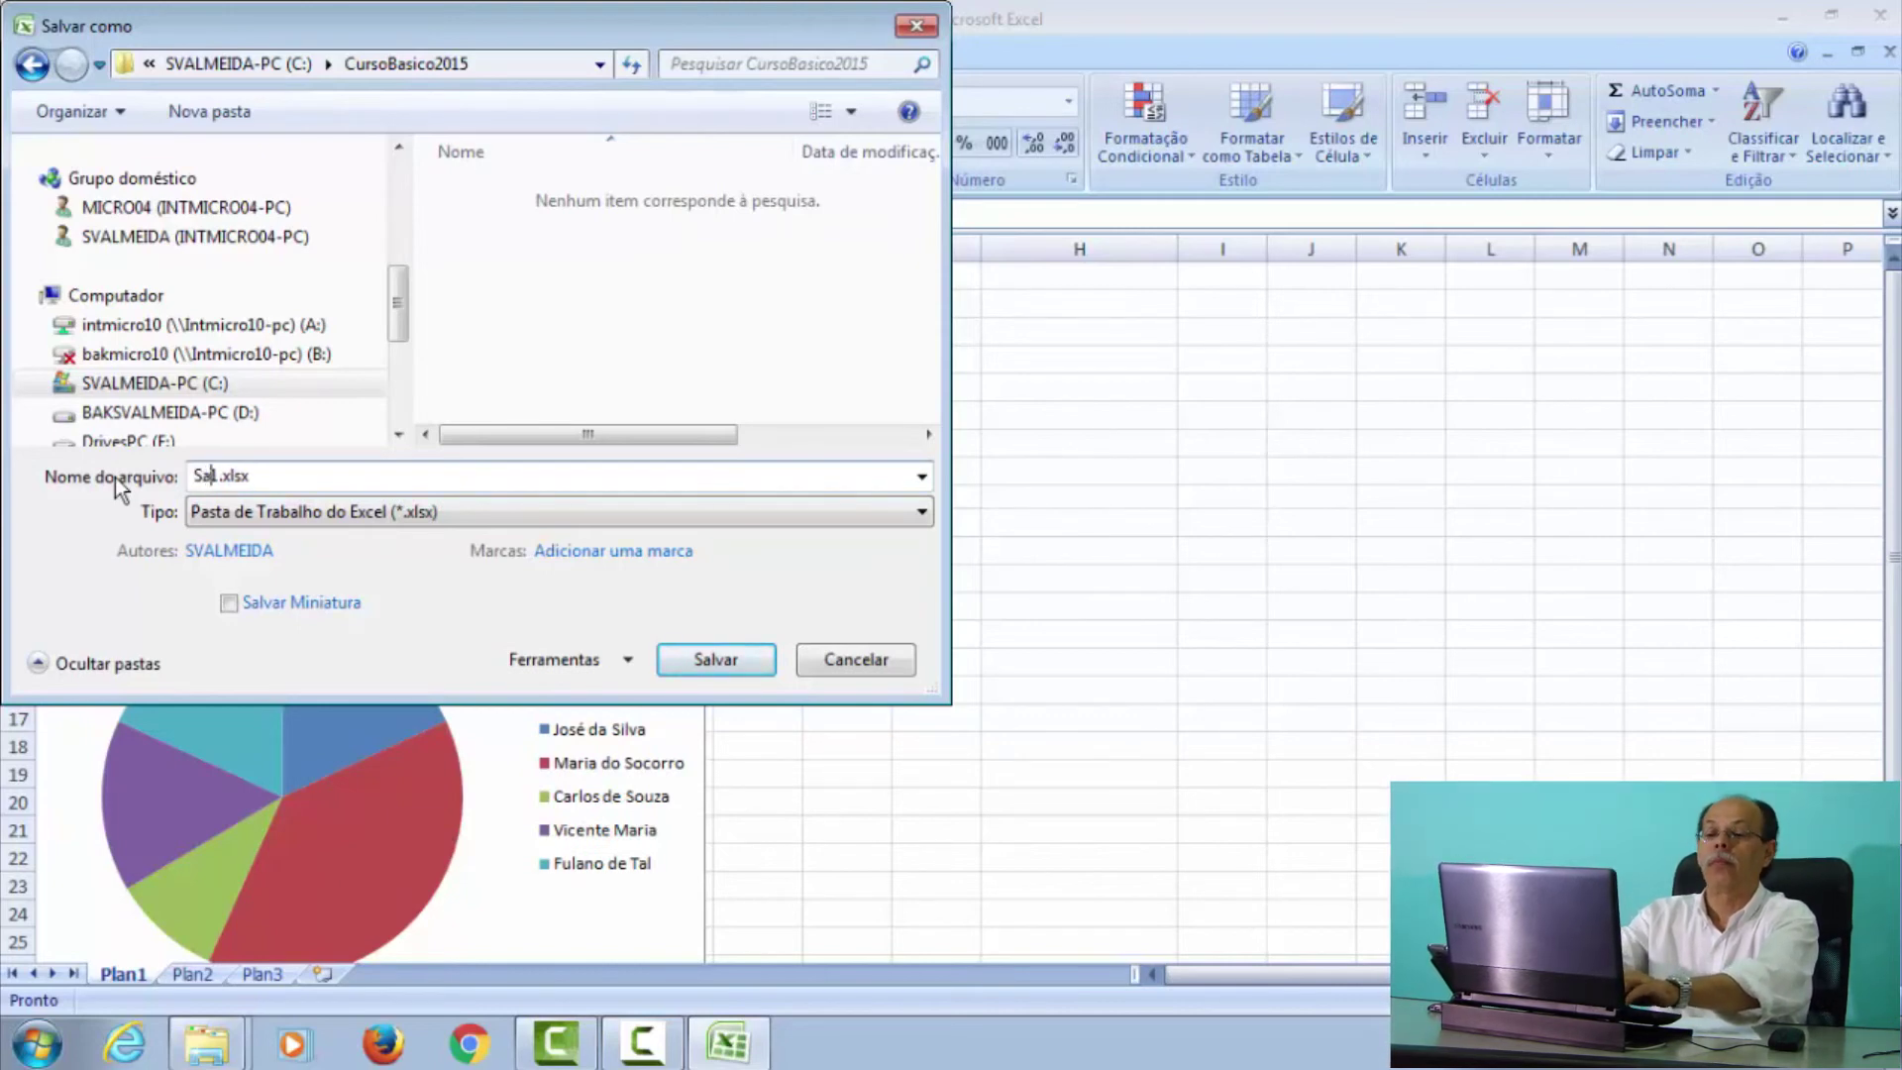
{"action": "type", "text": "osN"}
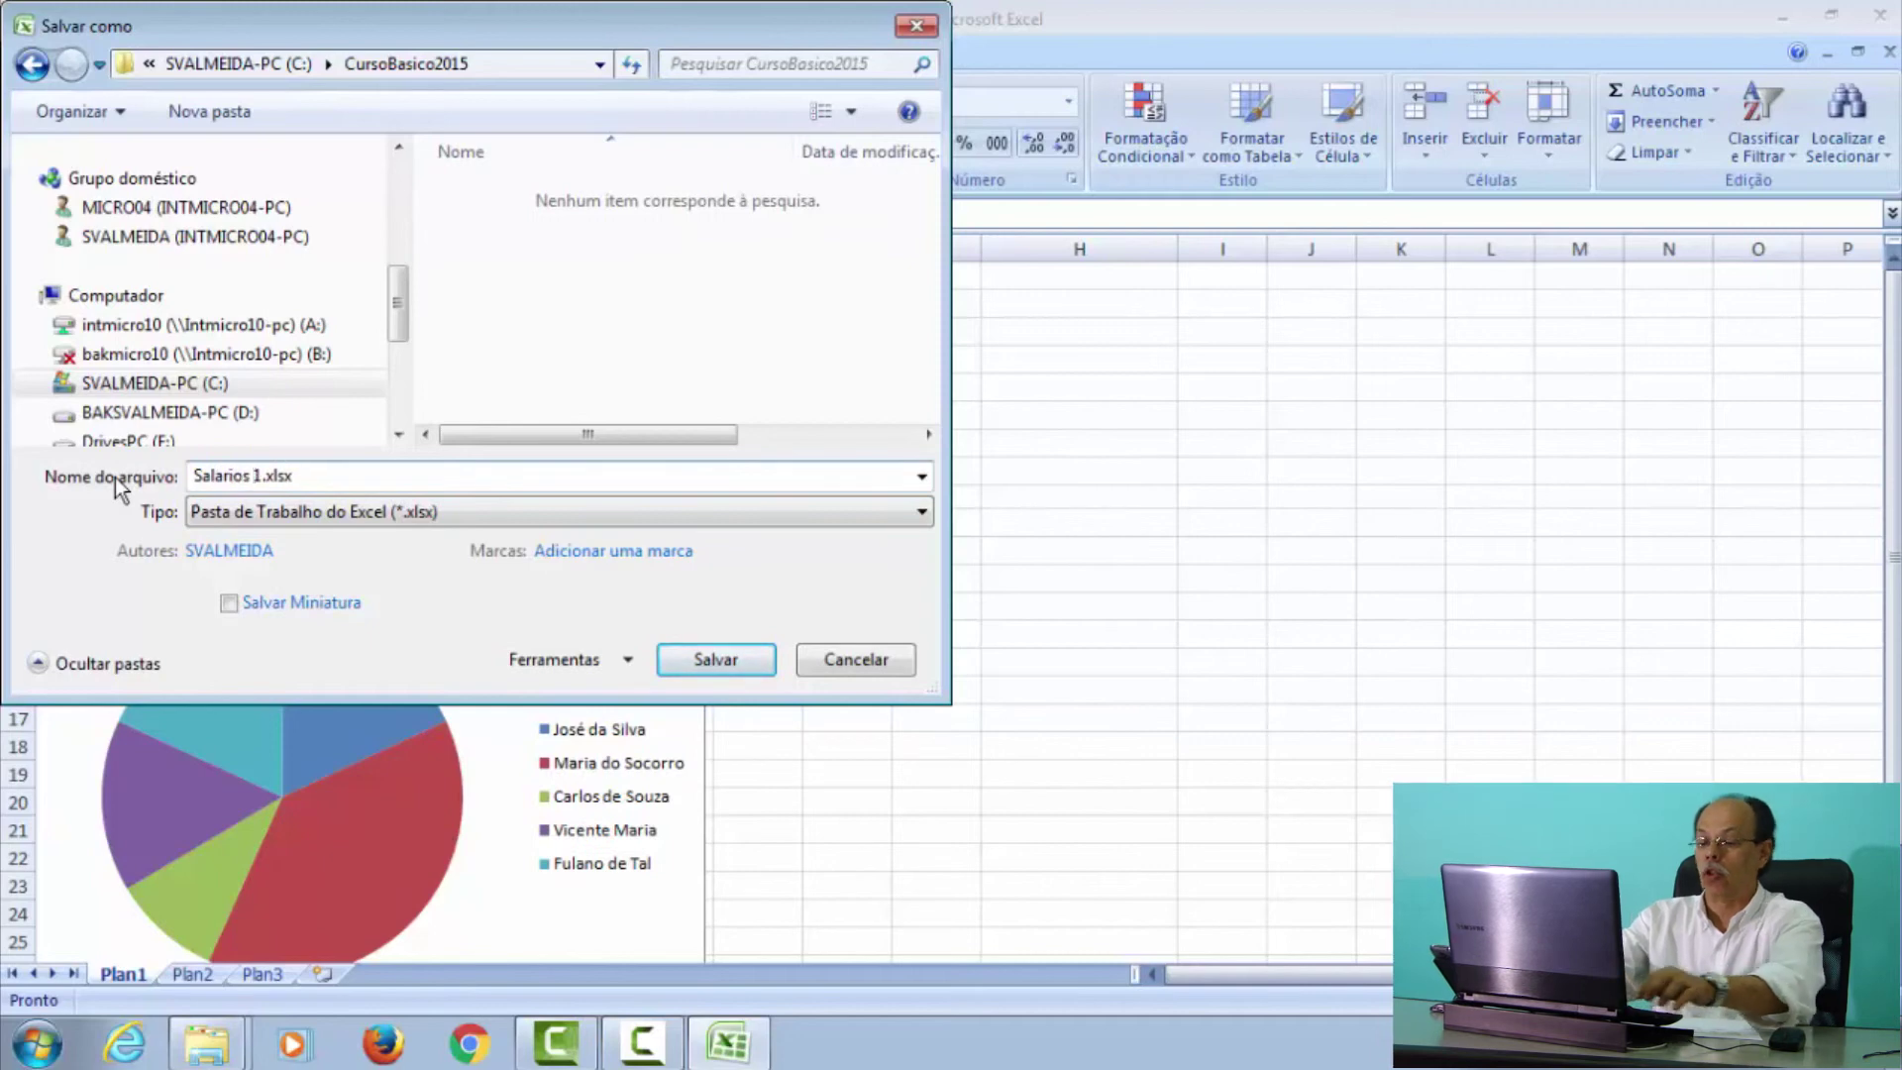
{"action": "type", "text": "ovos"}
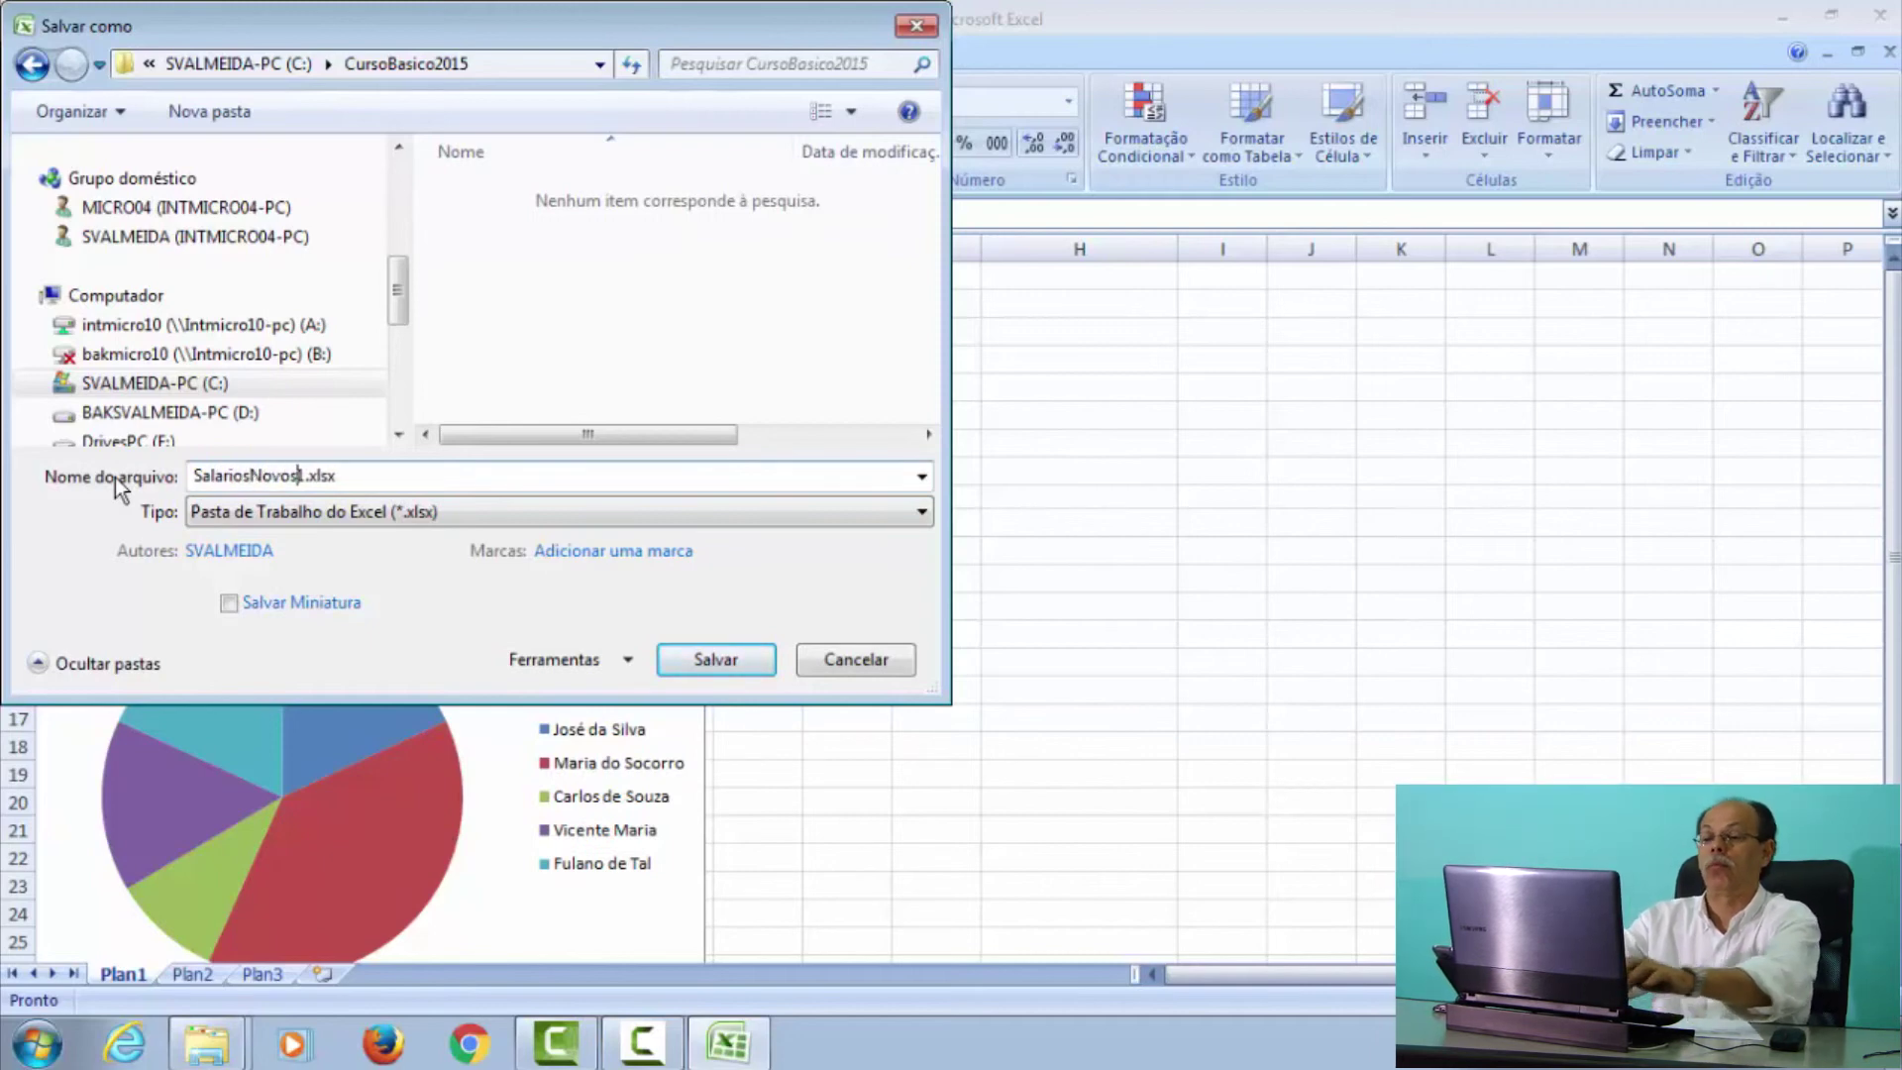
{"action": "key", "text": "Delete"}
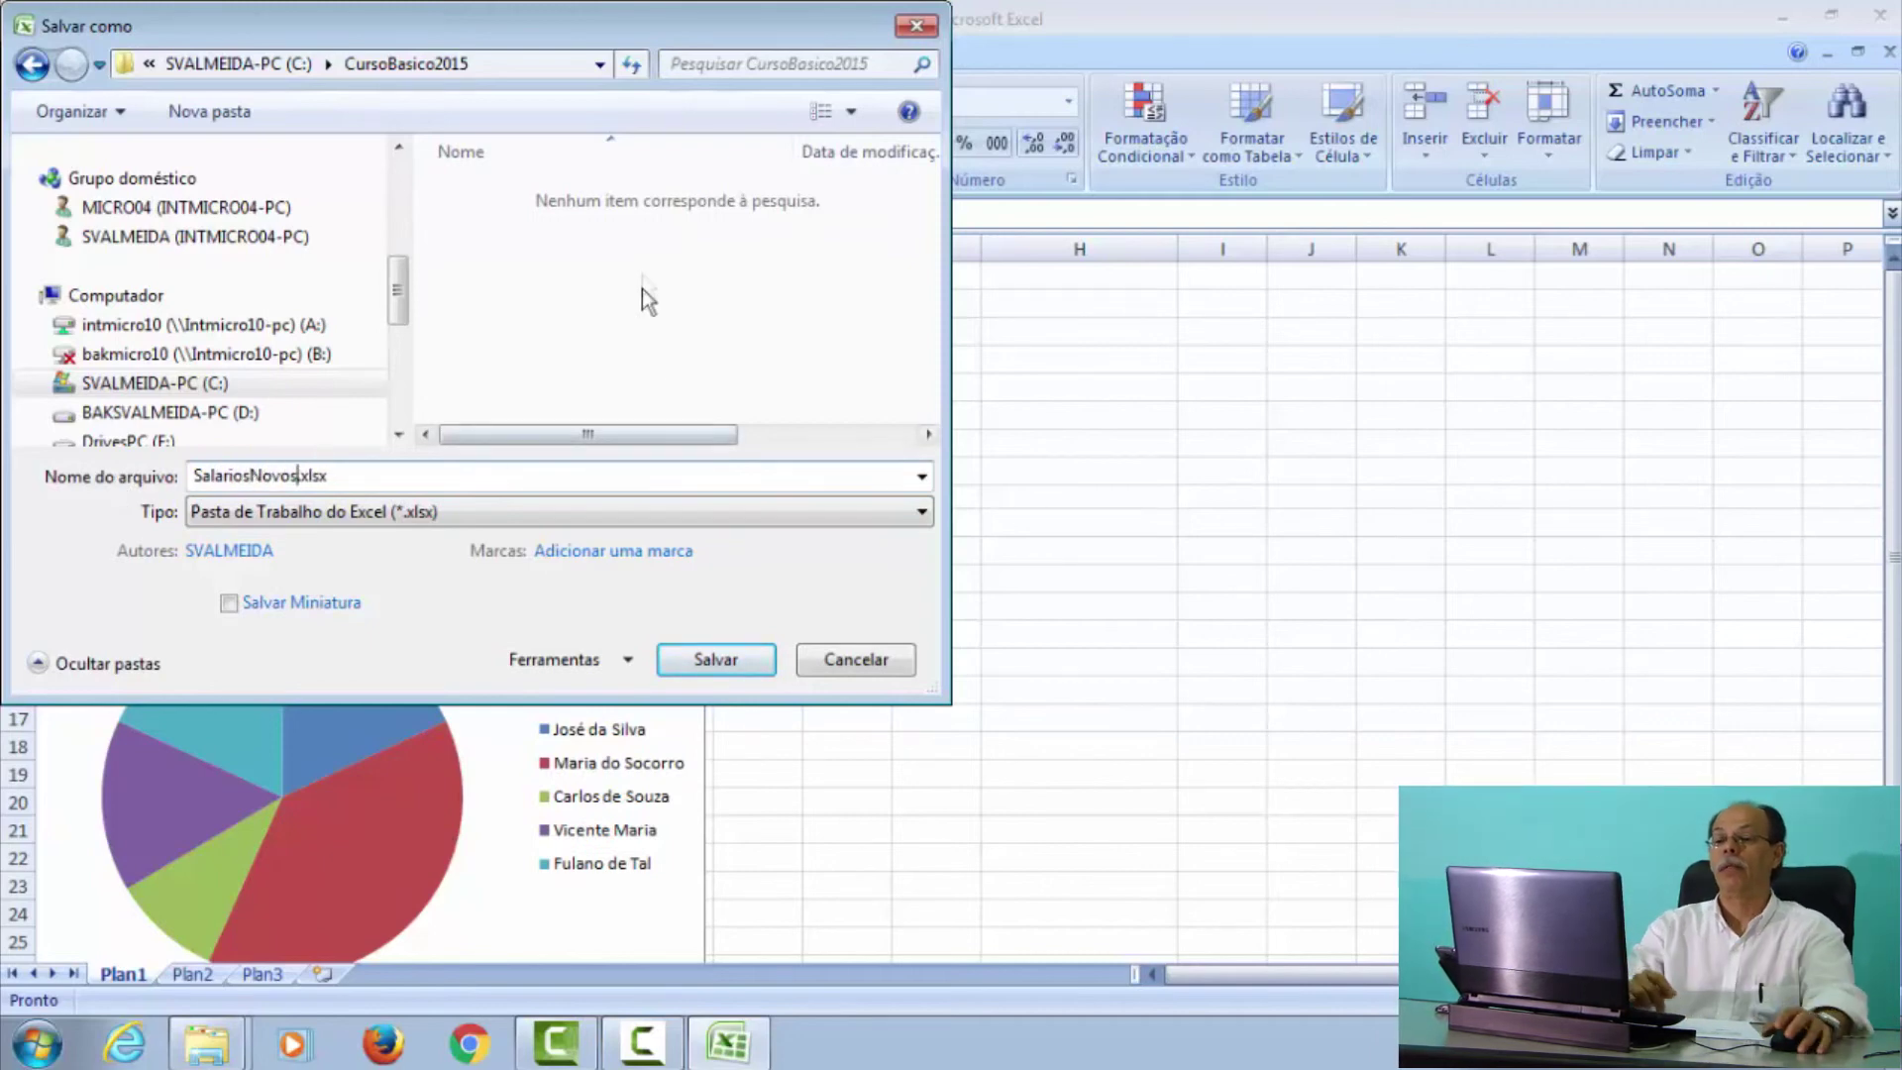
{"action": "left_click", "coordinate": [686, 668]}
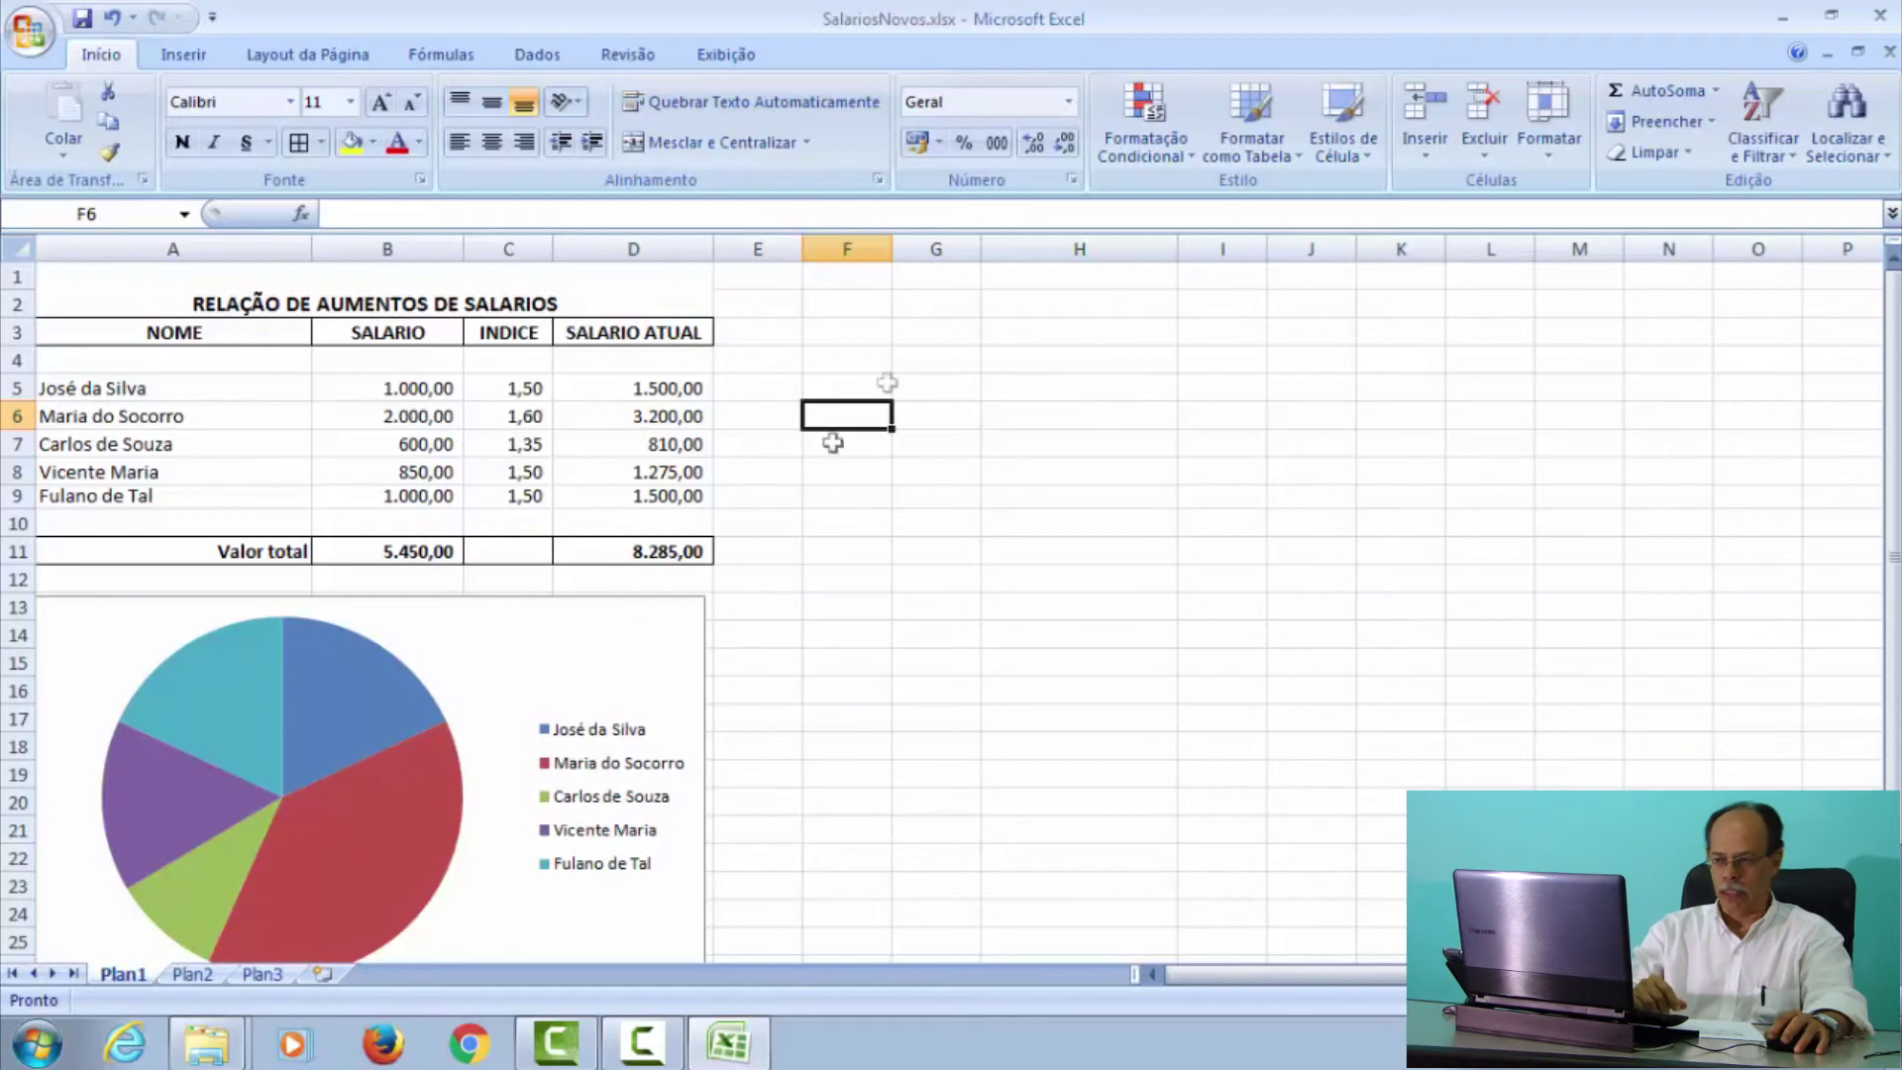
- Close Excel with the saved workbook and relaunch Microsoft Office Excel 2007 from the installed programs
{"action": "left_click", "coordinate": [1882, 18]}
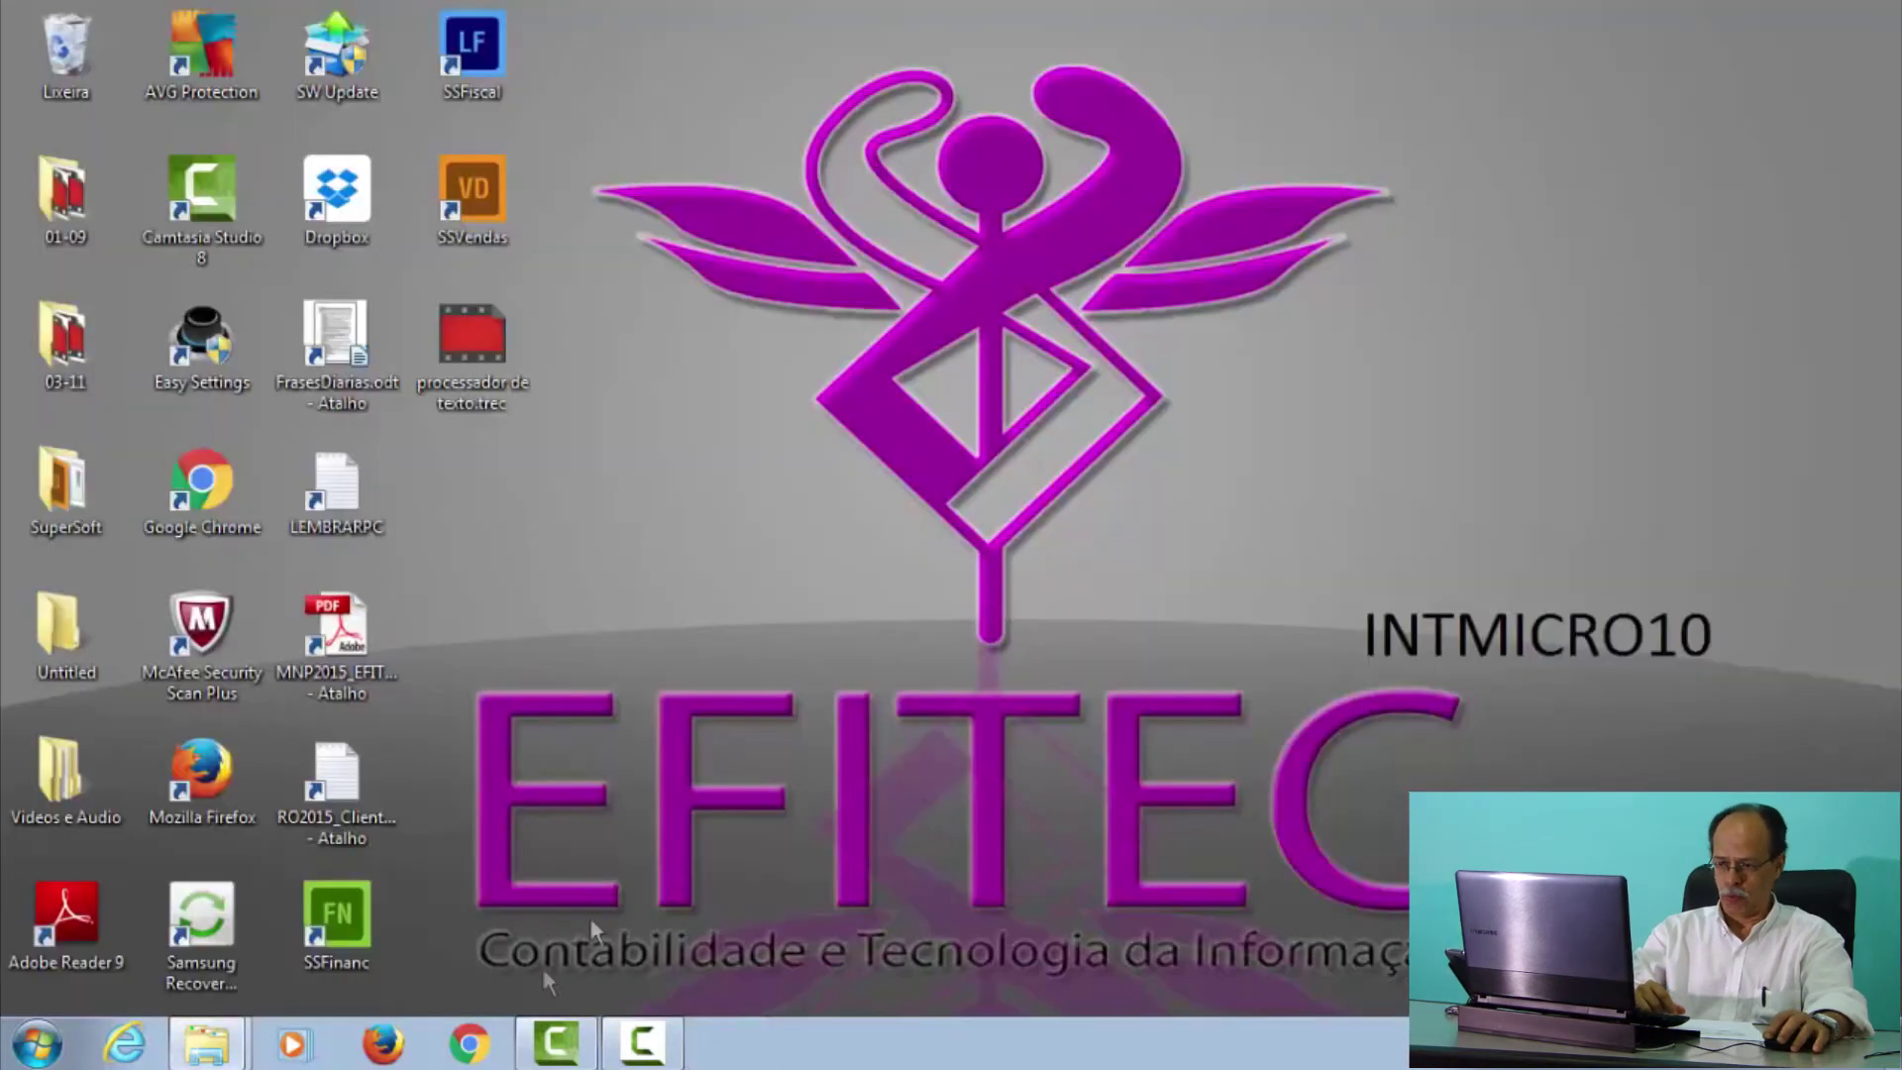
{"action": "left_click", "coordinate": [38, 1044]}
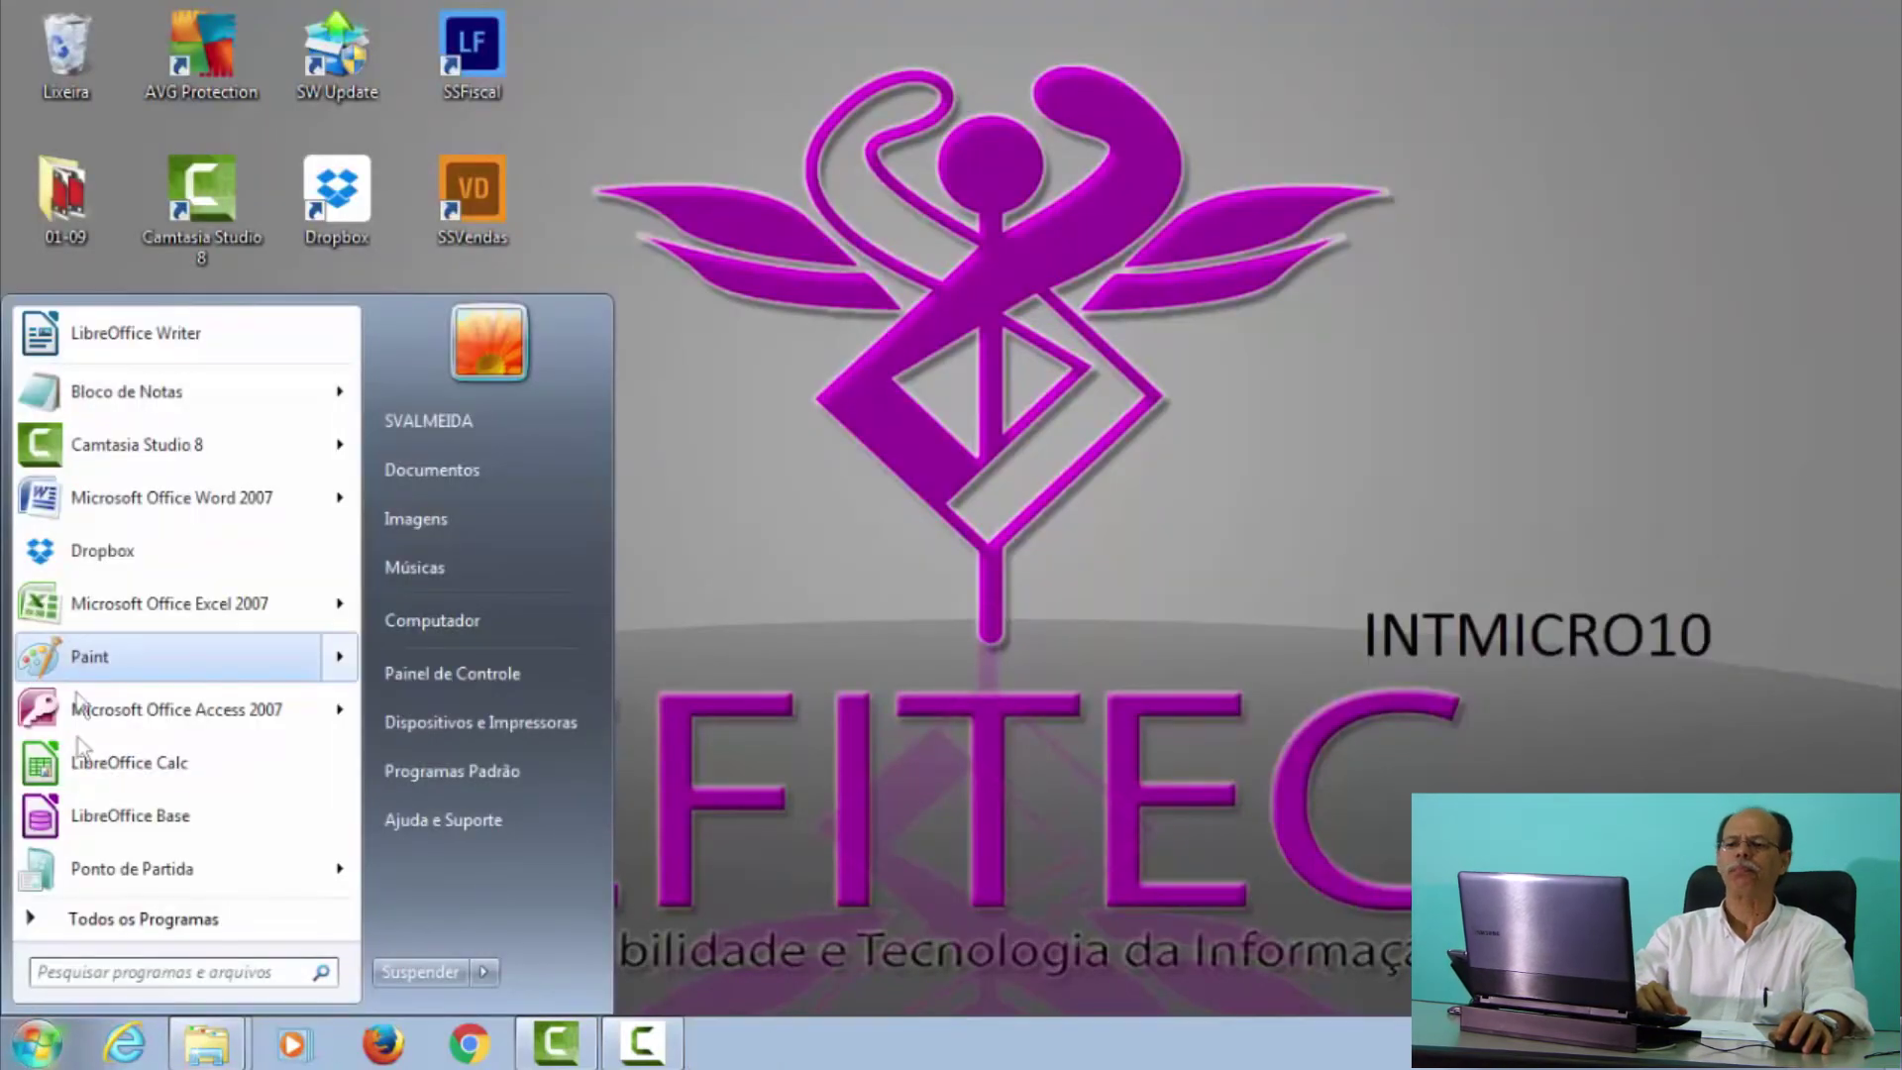
{"action": "left_click", "coordinate": [109, 919]}
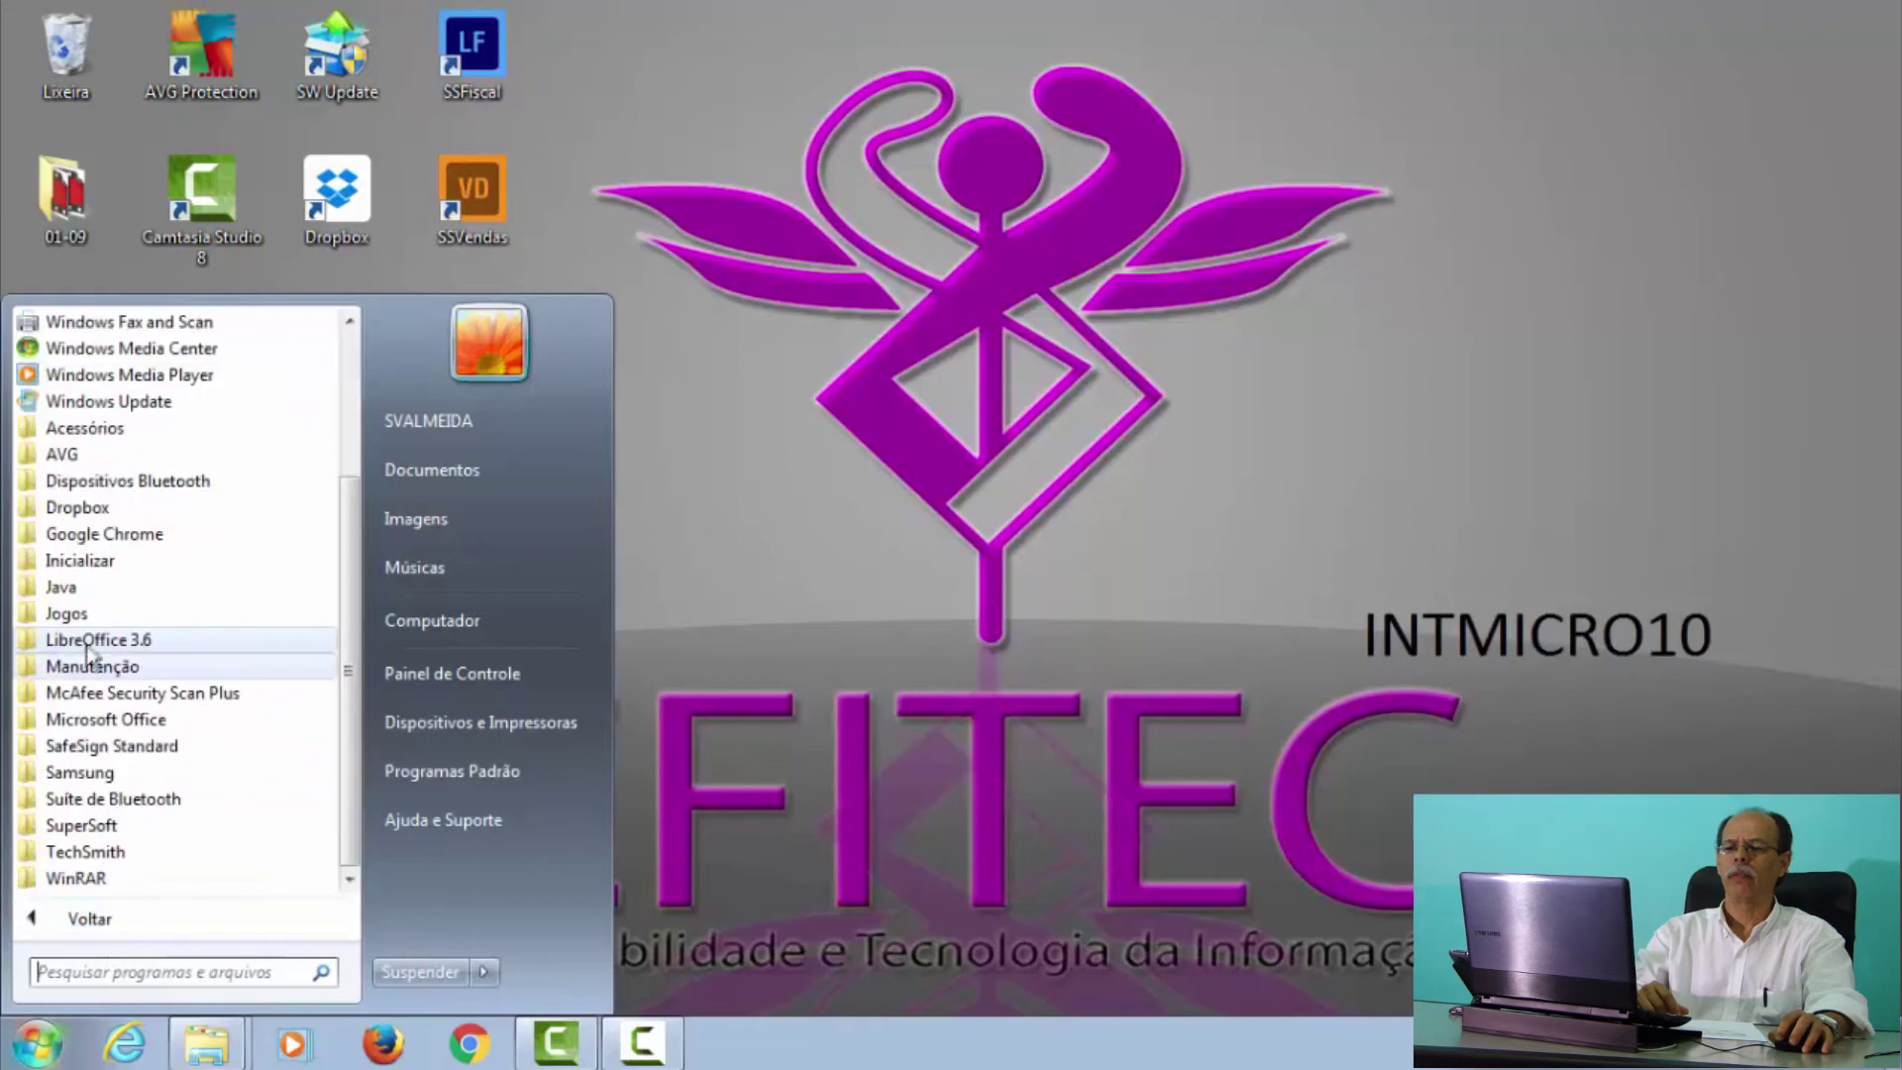
{"action": "left_click", "coordinate": [117, 720]}
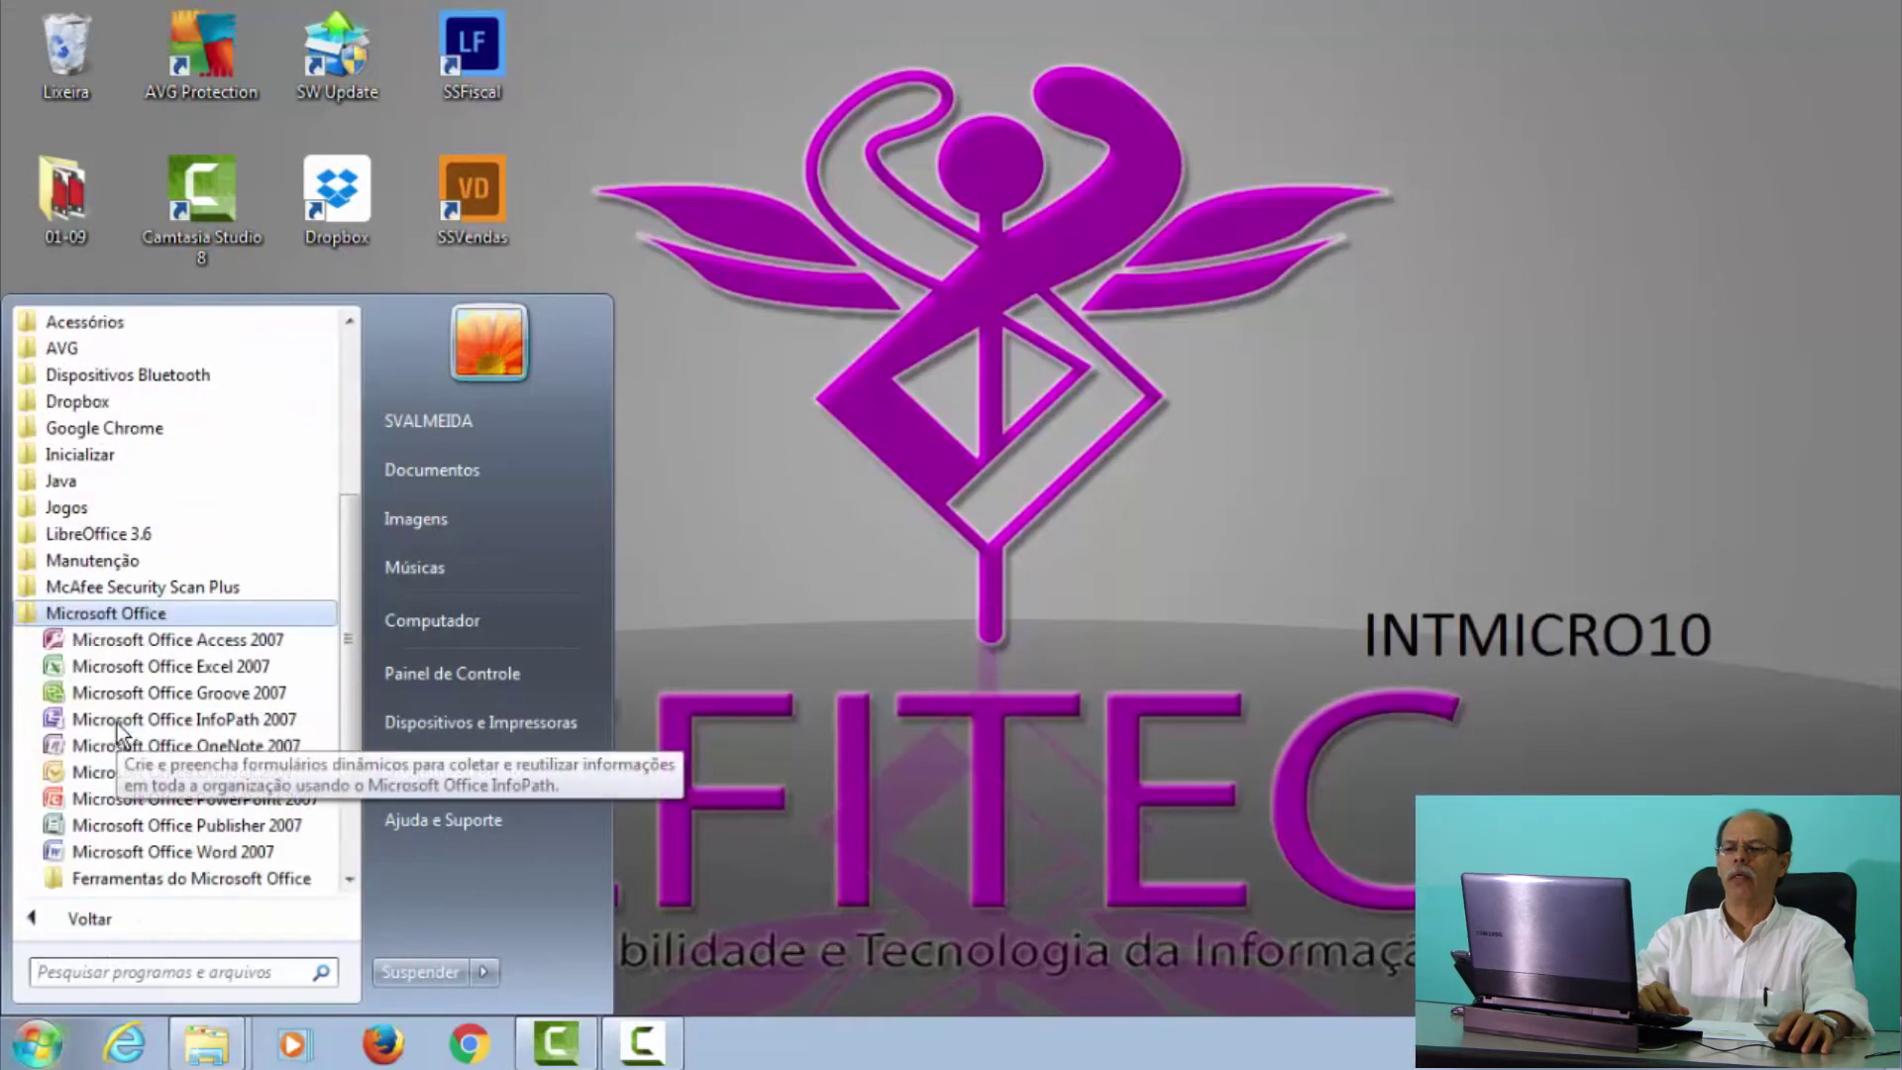
{"action": "left_click", "coordinate": [189, 674]}
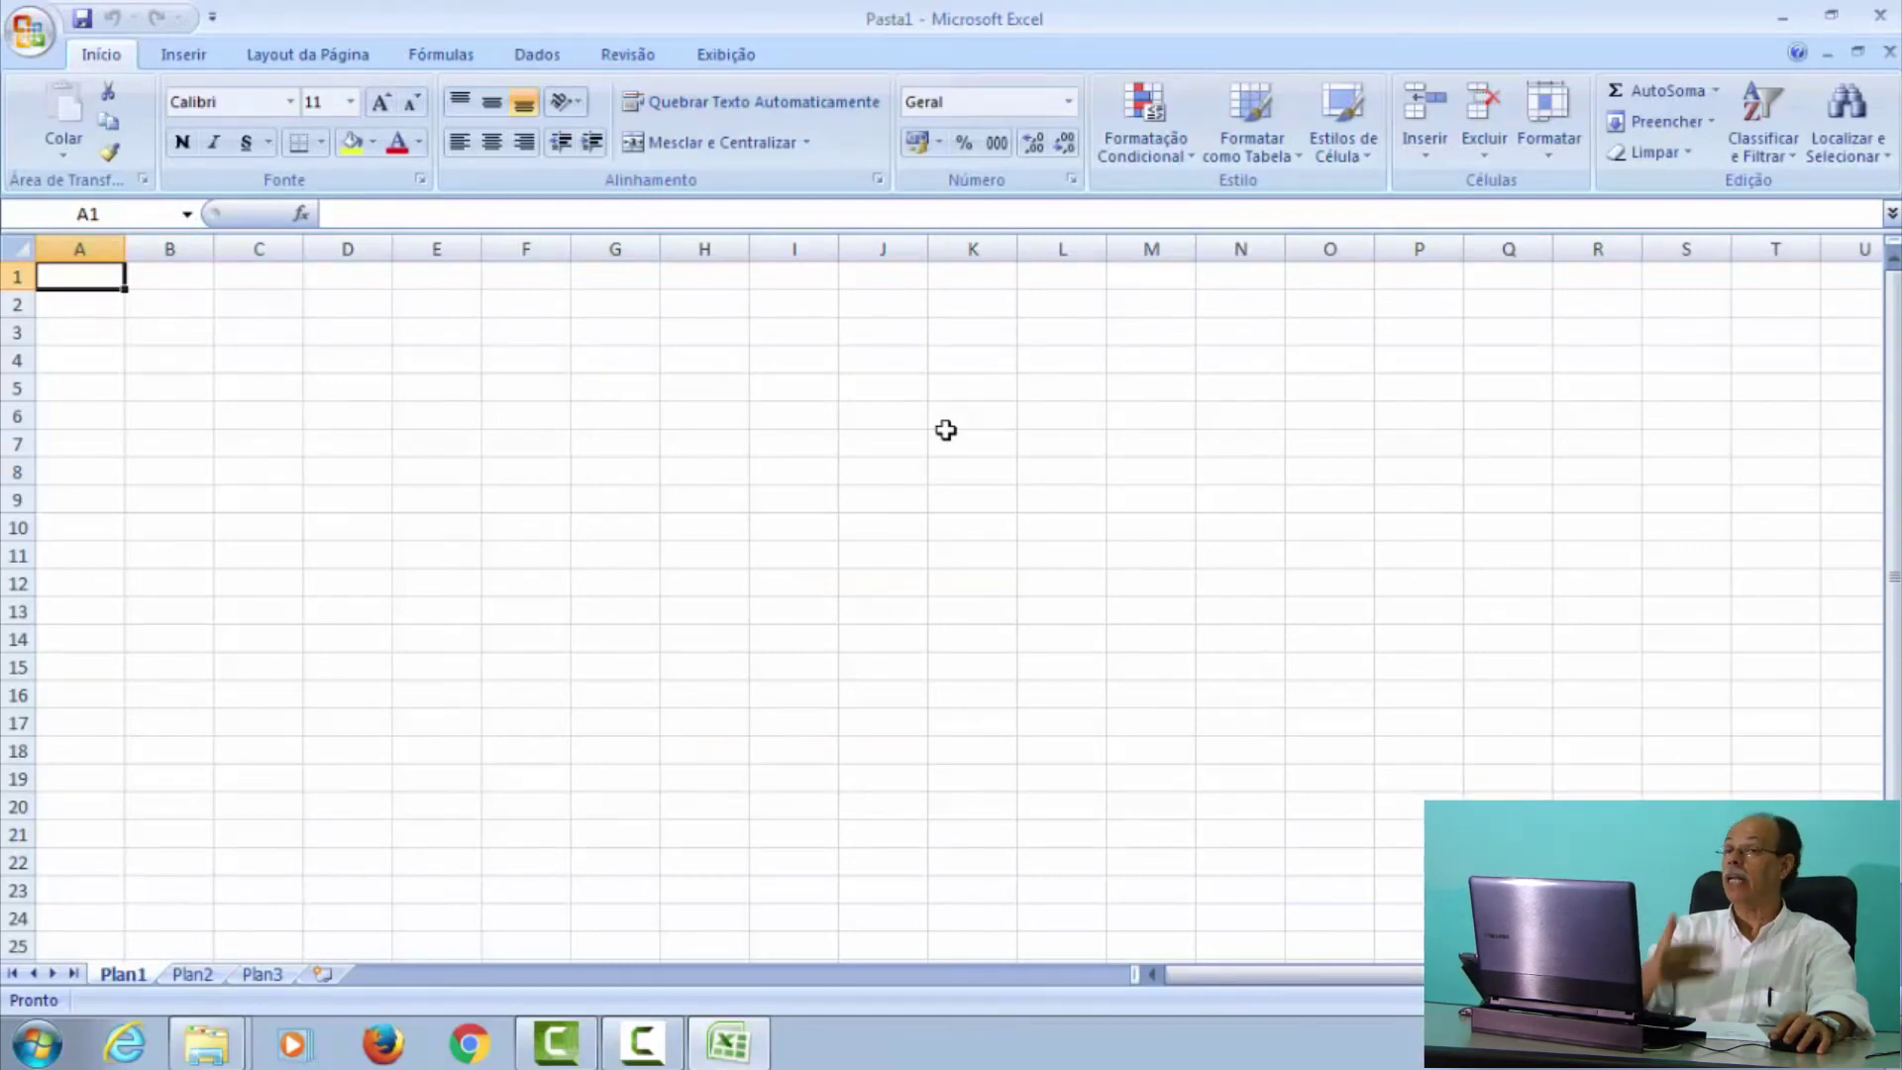
- Open SalariosNovos.xlsx from the CursoBasico2015 folder on drive C:
{"action": "left_click", "coordinate": [30, 30]}
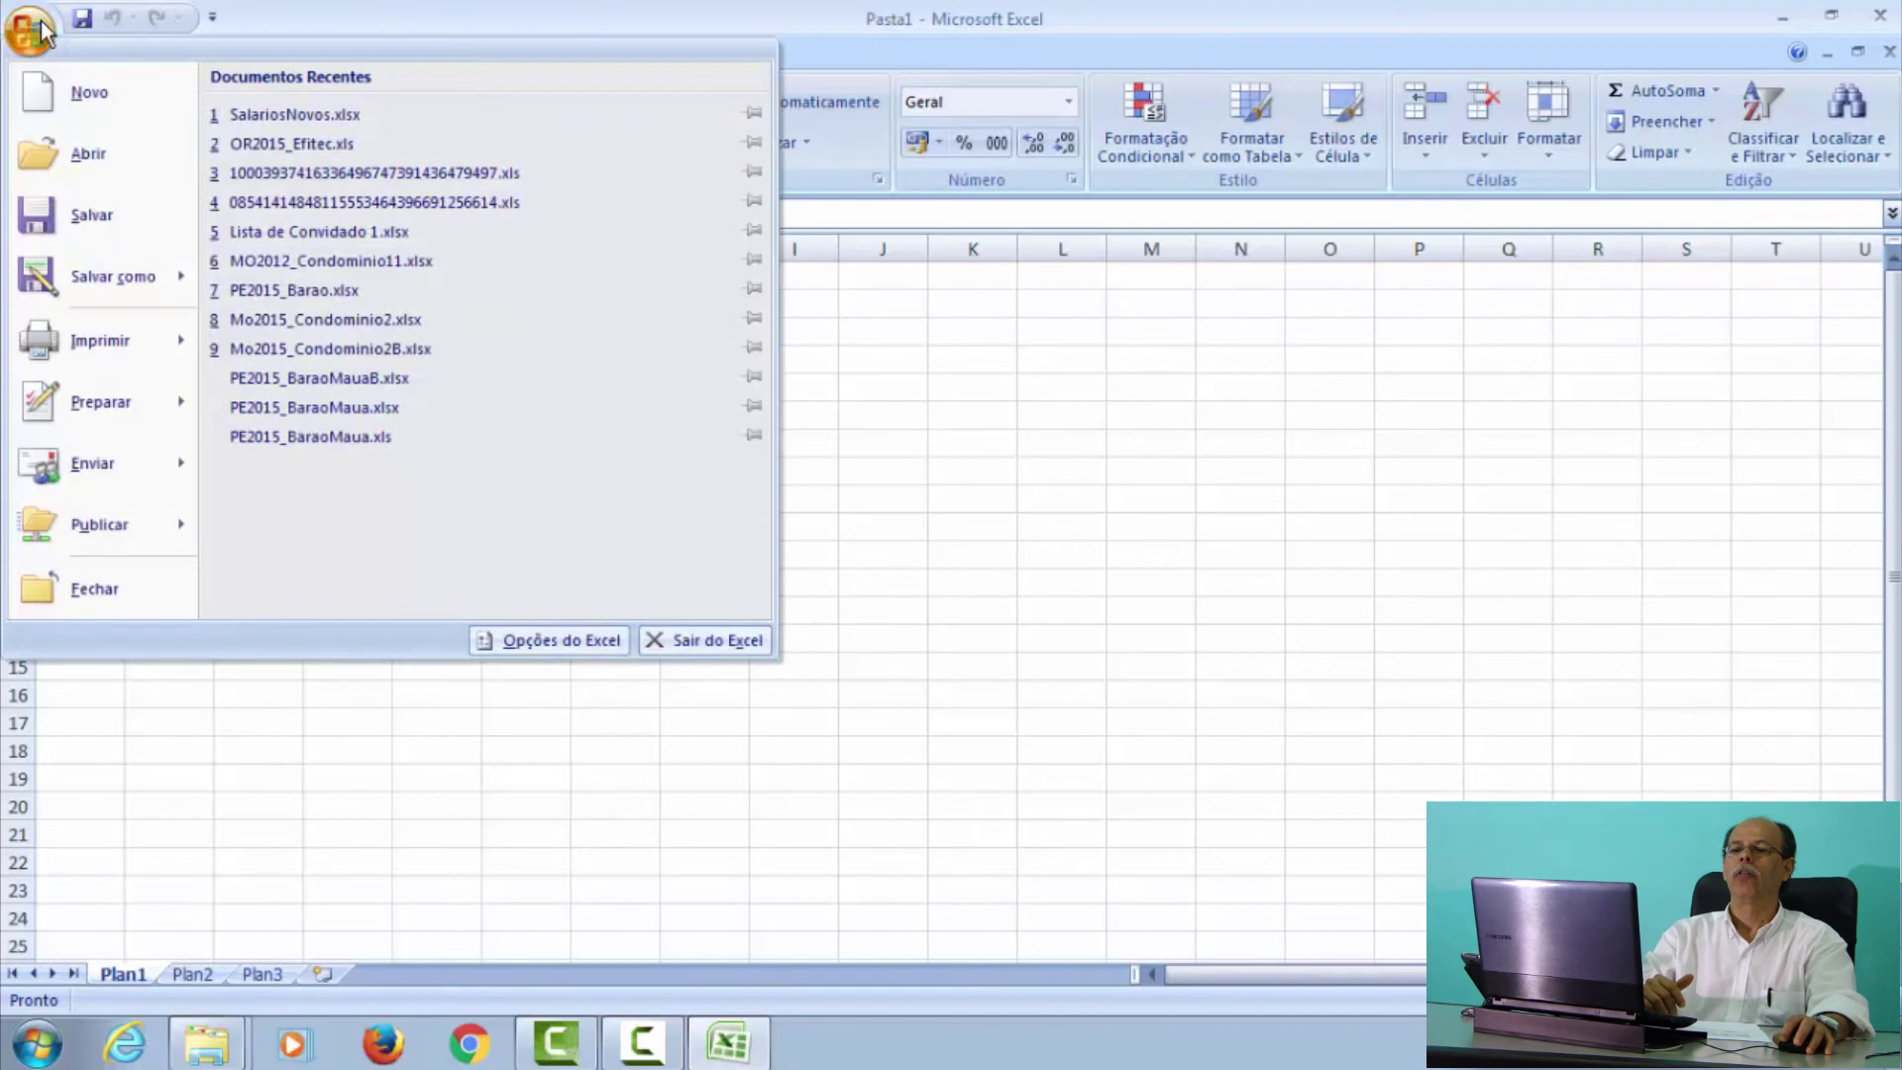
{"action": "left_click", "coordinate": [92, 156]}
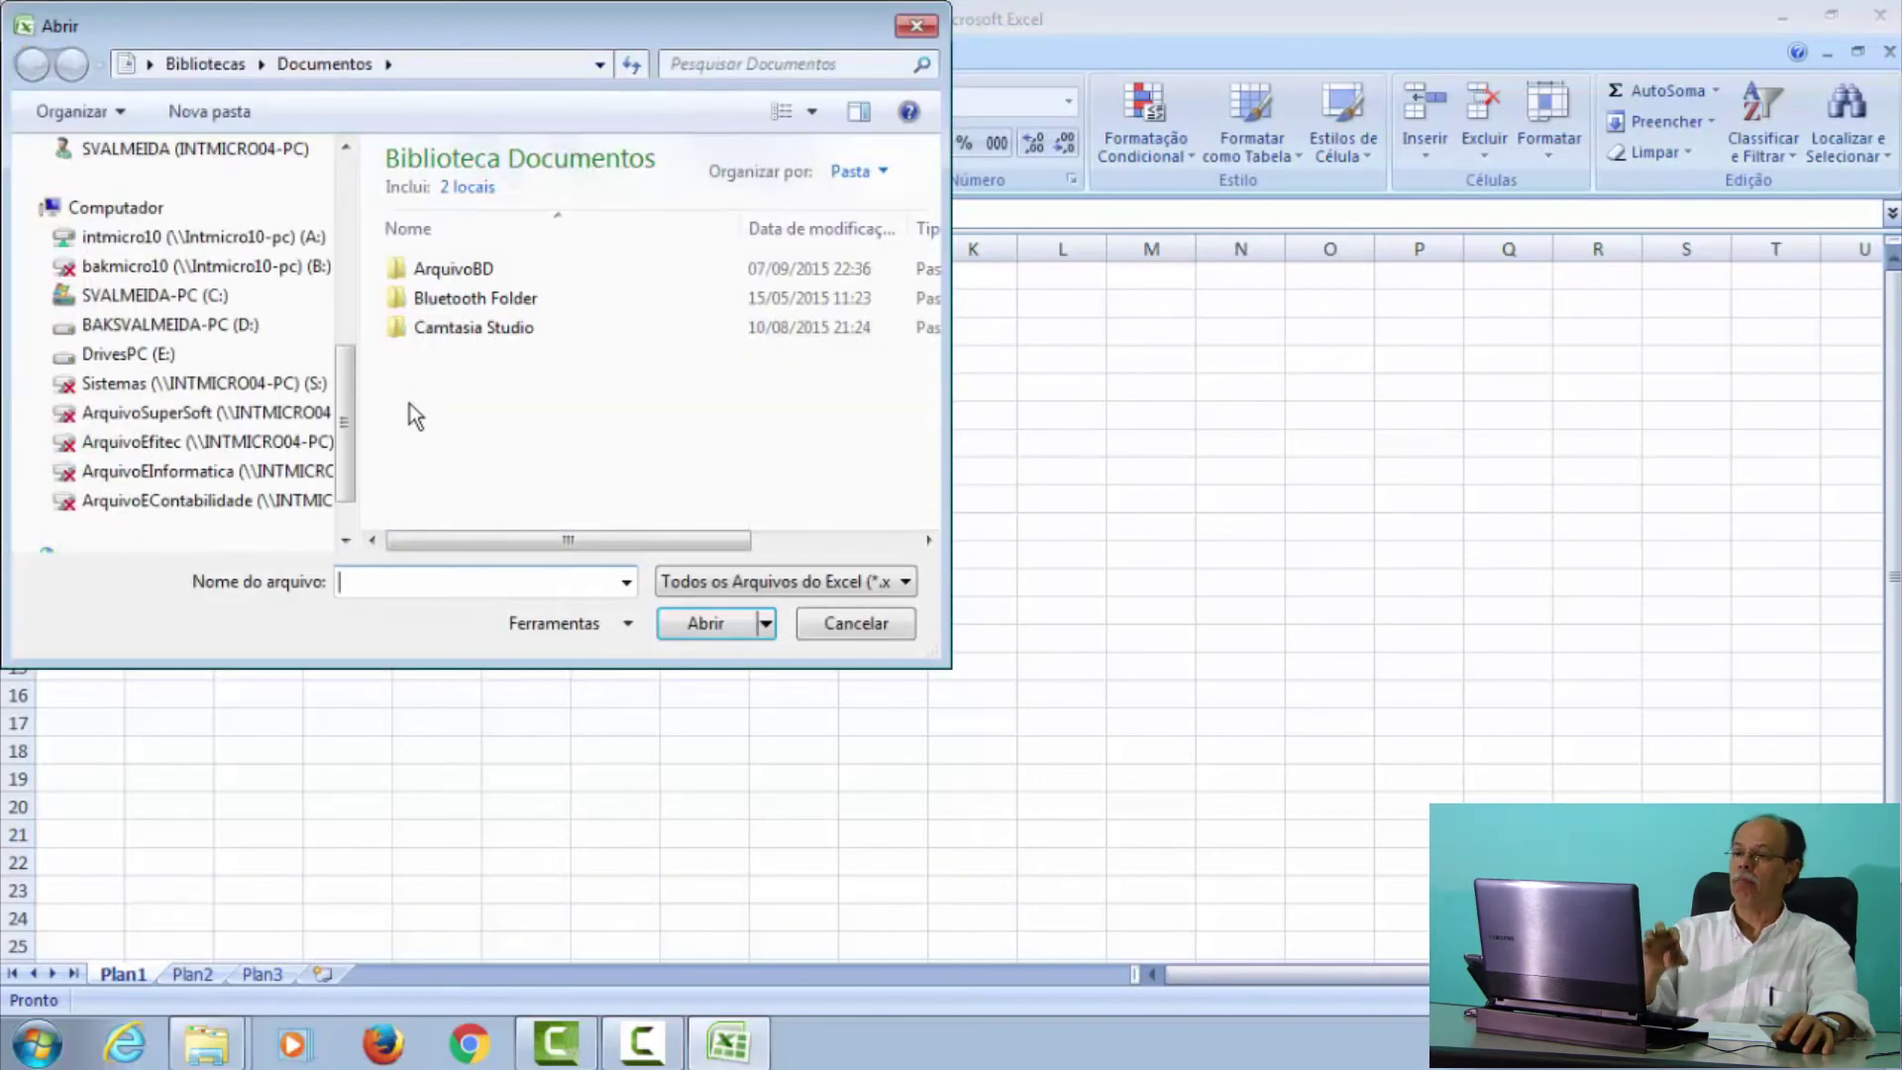
{"action": "scroll", "coordinate": [349, 445], "scroll_direction": "down", "scroll_amount": 1}
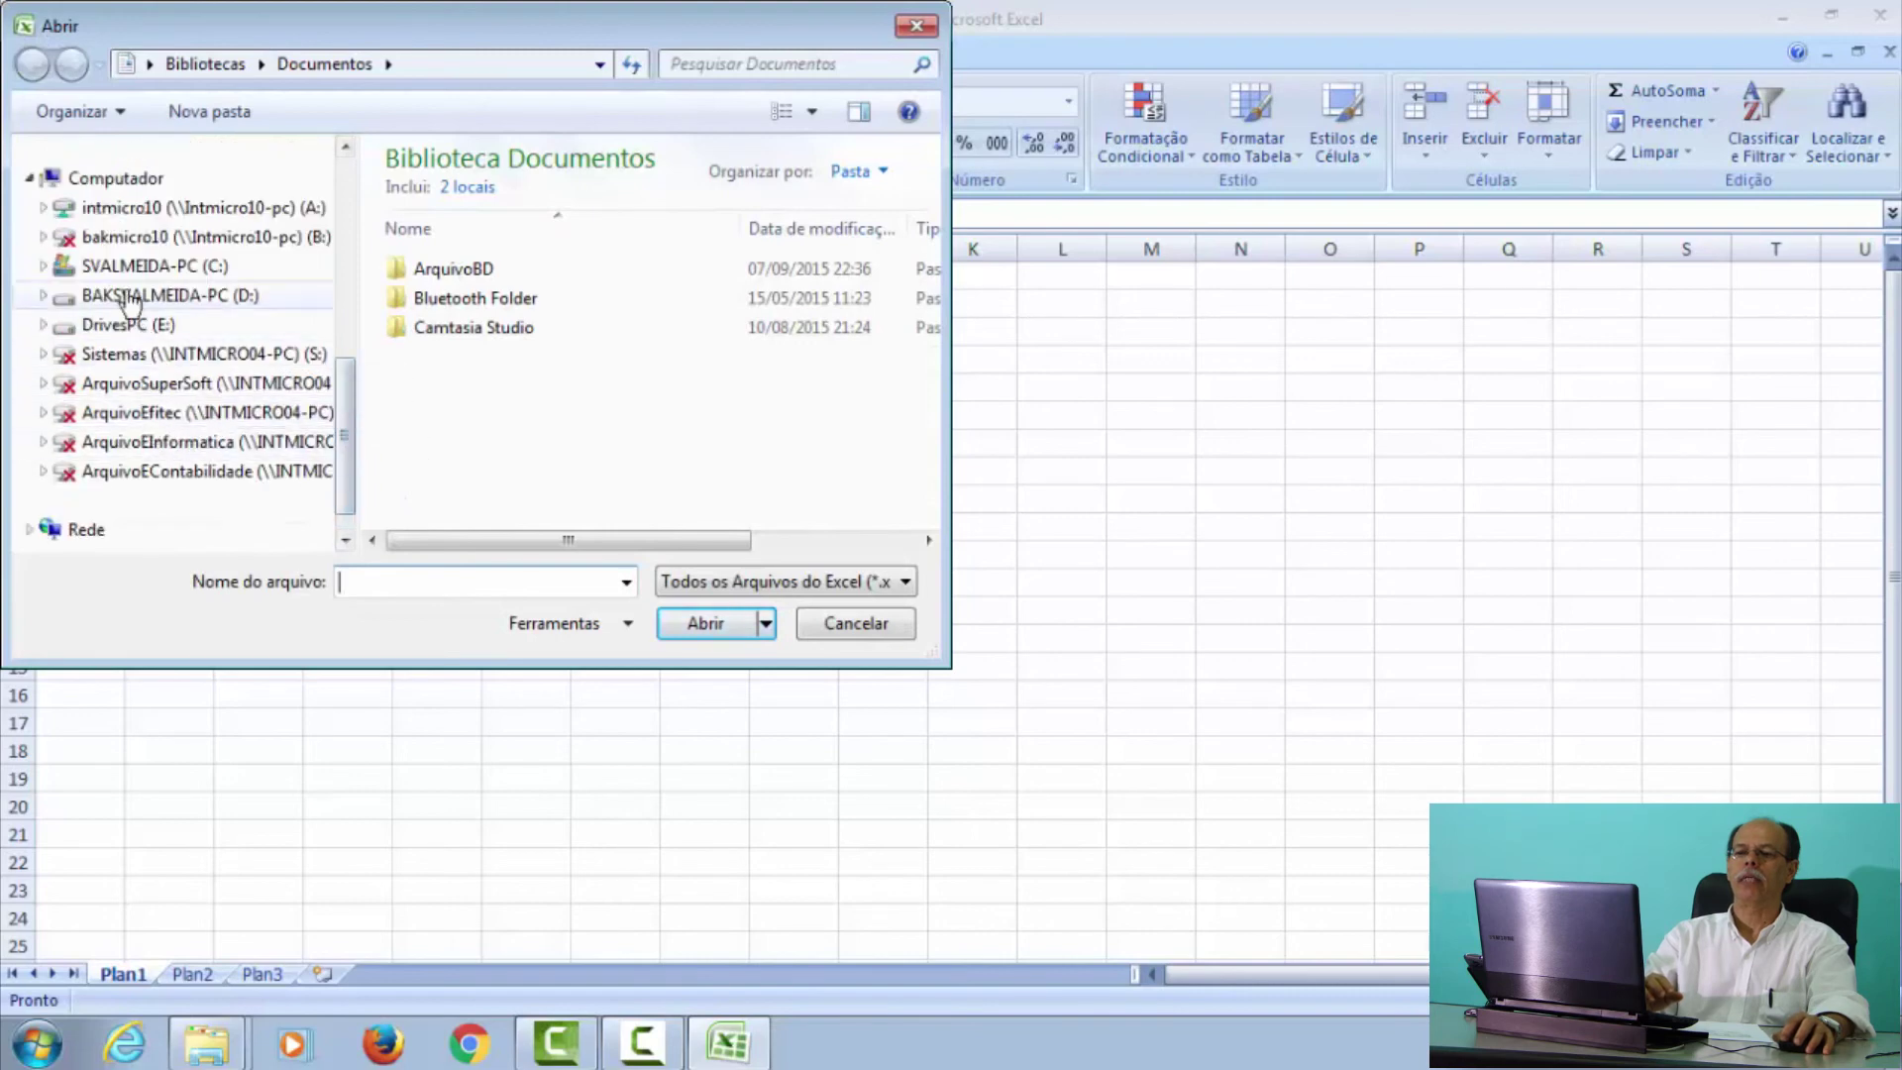
{"action": "left_click", "coordinate": [117, 265]}
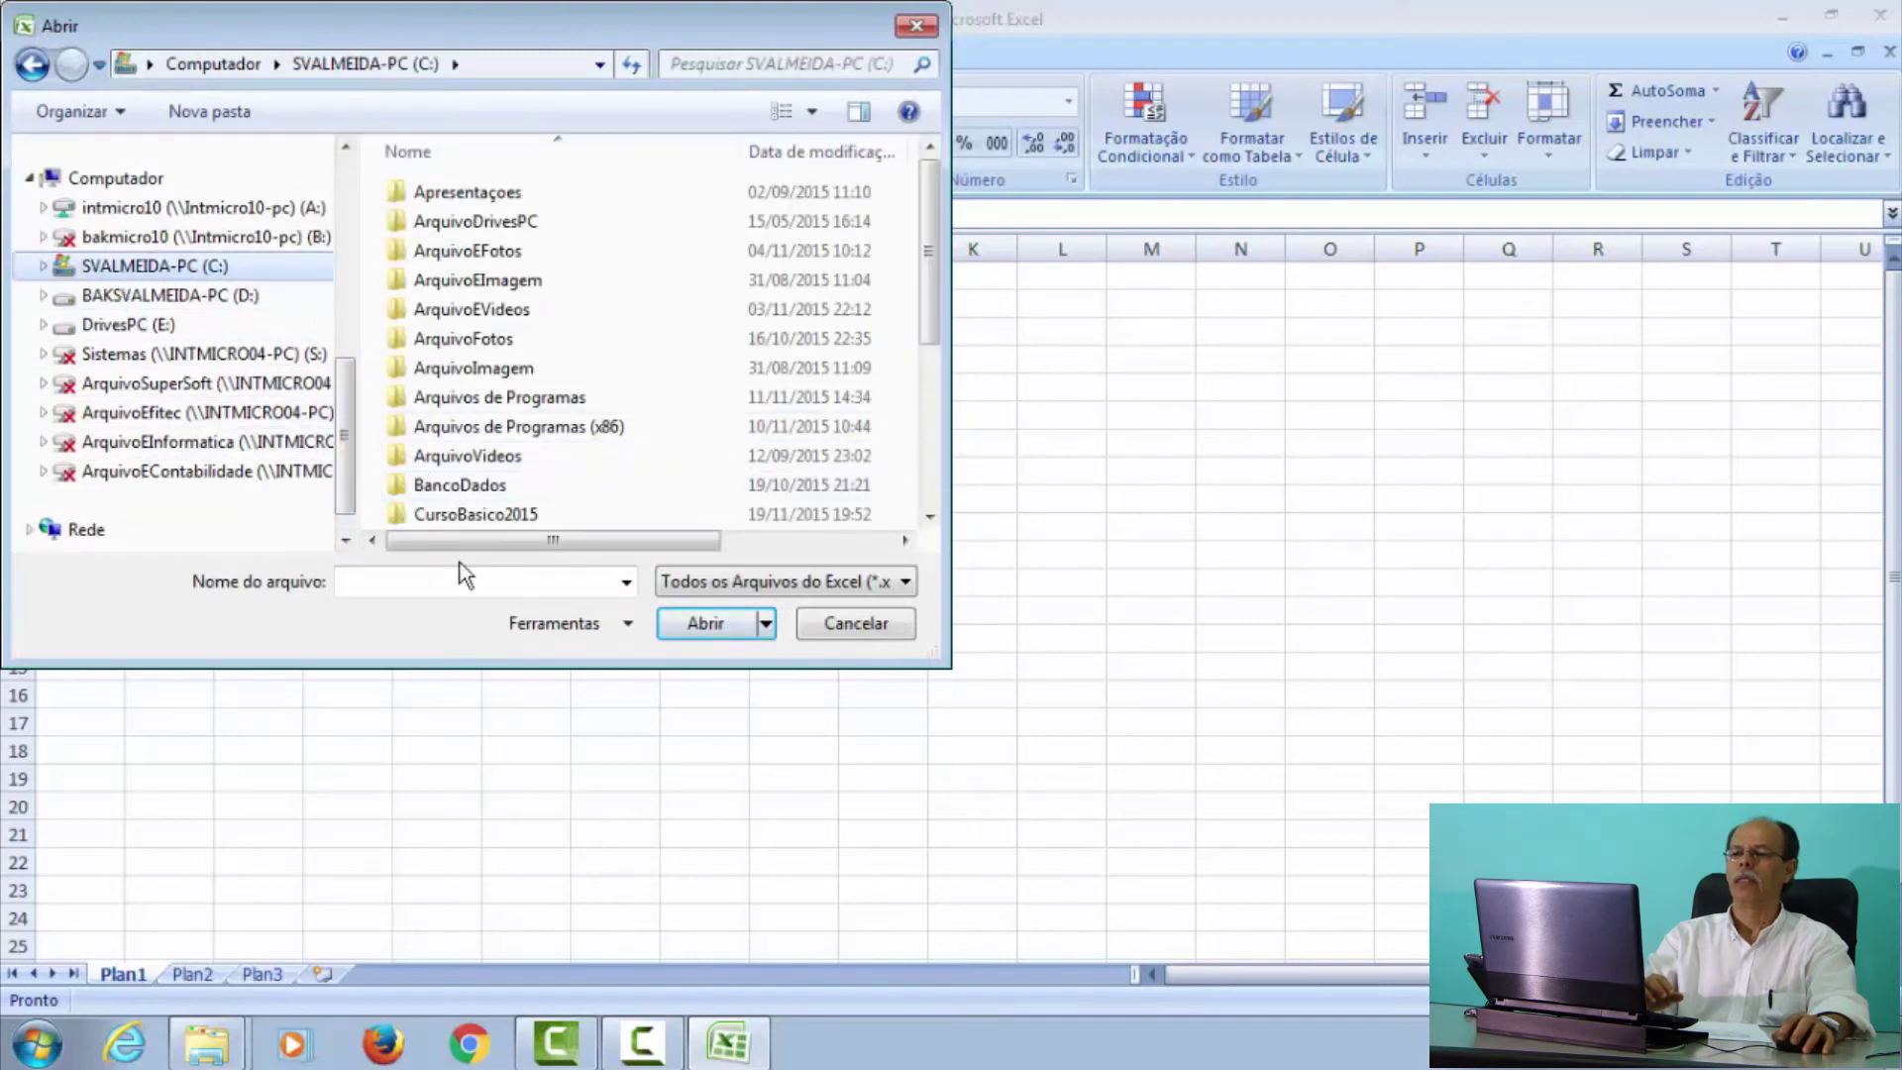
{"action": "double_click", "coordinate": [461, 514]}
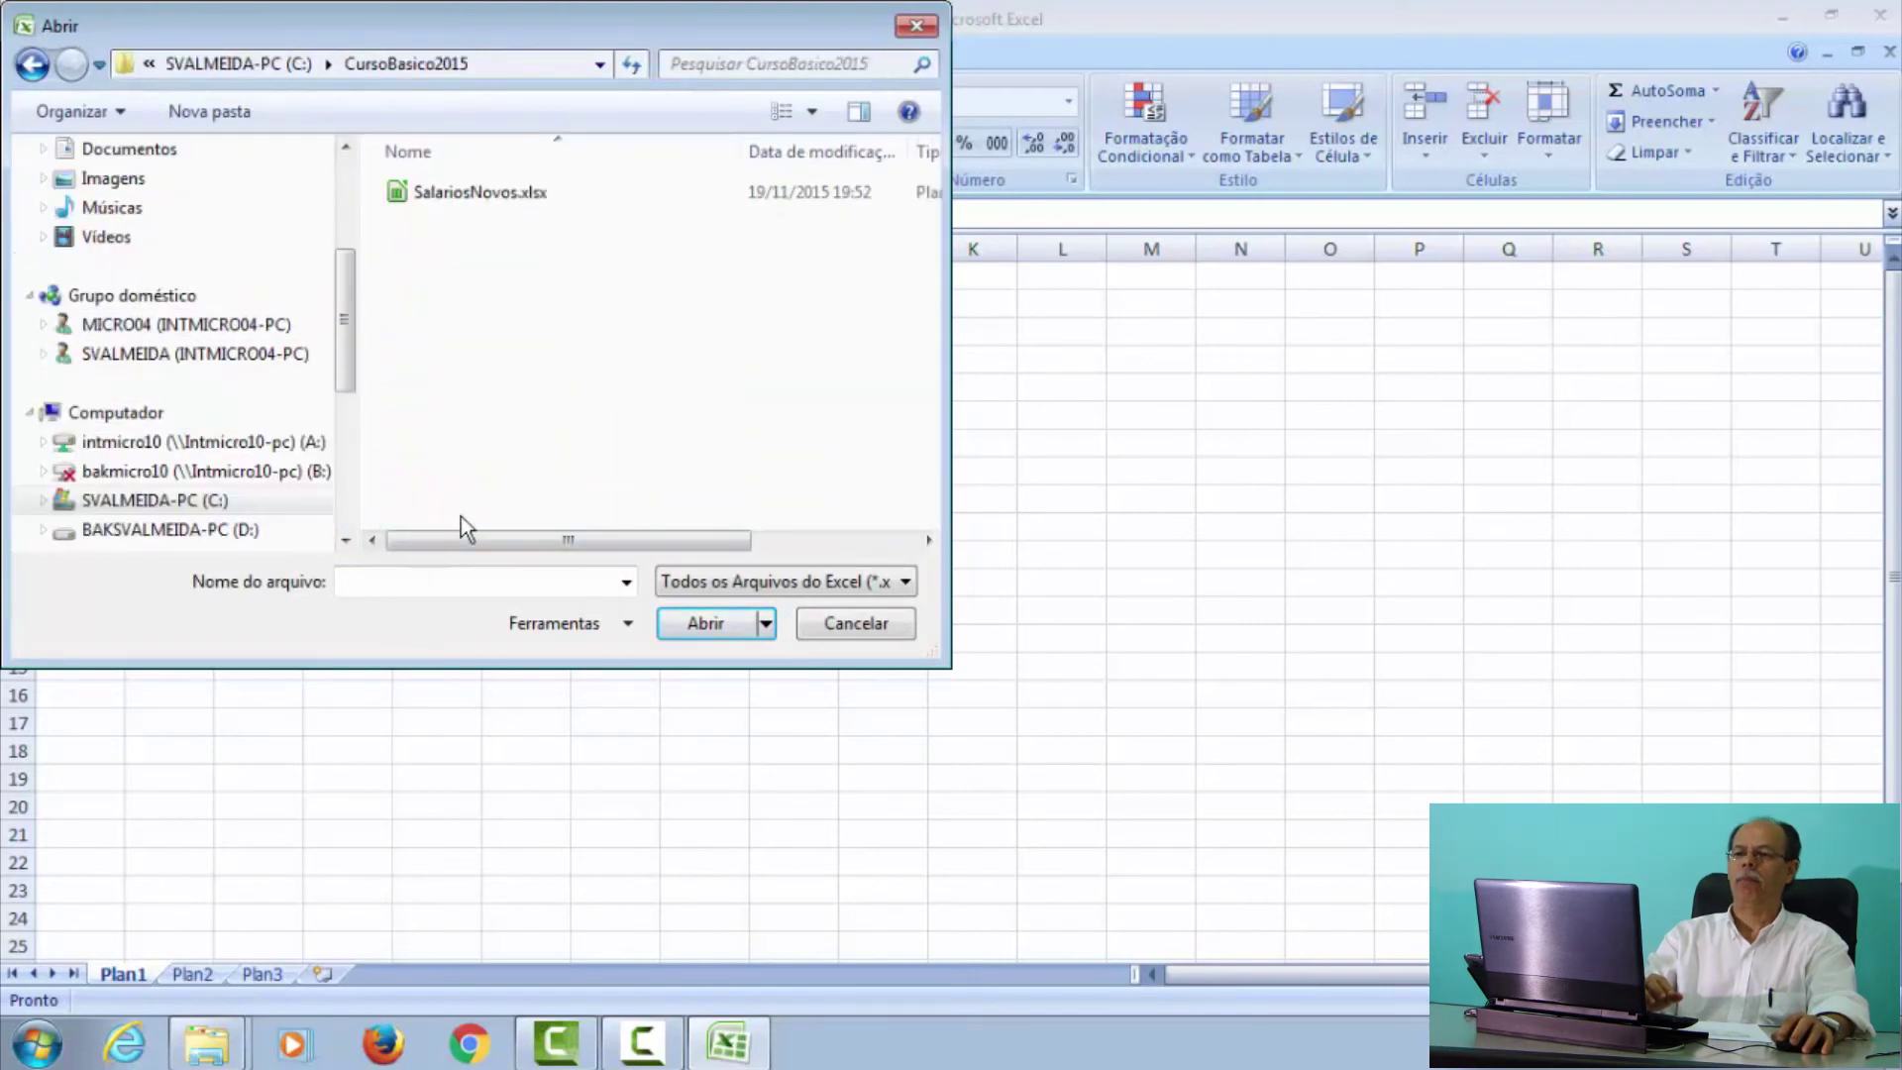
{"action": "left_click", "coordinate": [431, 193]}
{"action": "left_click", "coordinate": [691, 628]}
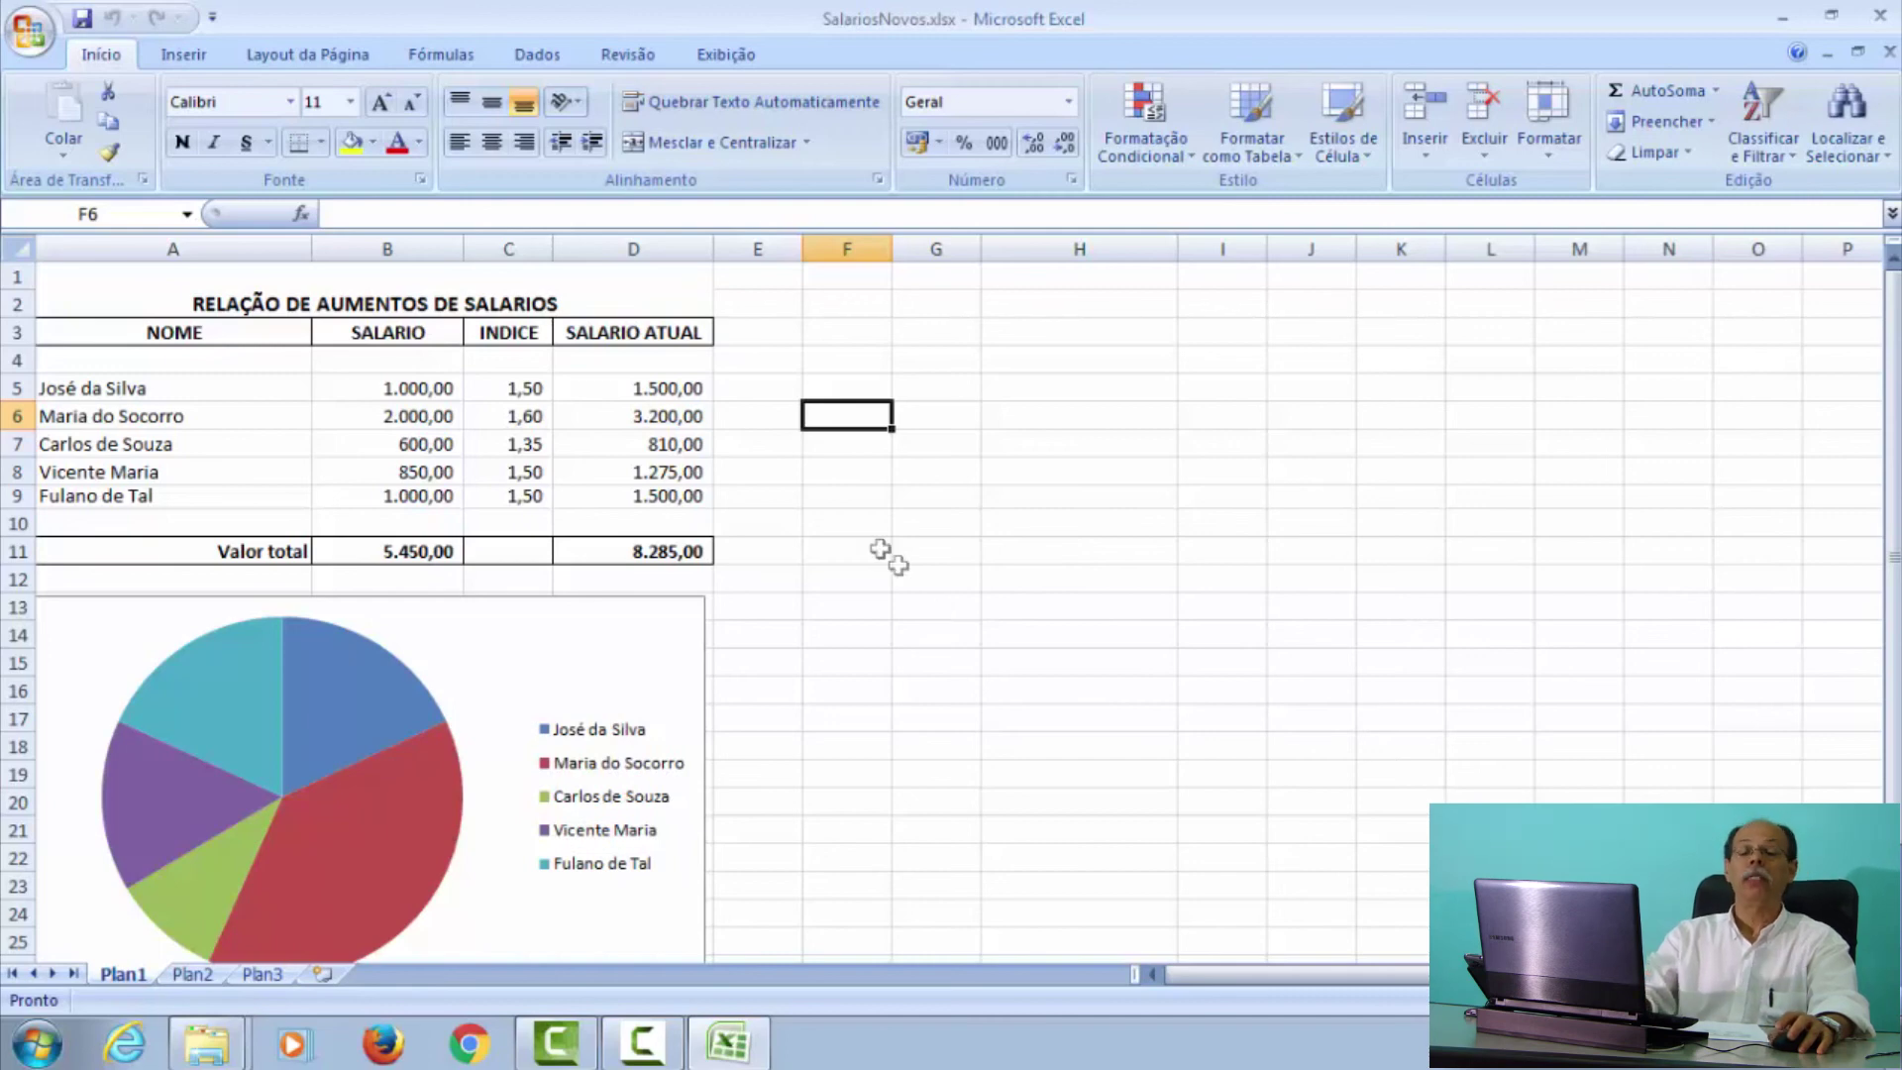
- Print one copy of the selected sheet on the hp psc 1310 series printer and close Excel
{"action": "left_click", "coordinate": [25, 41]}
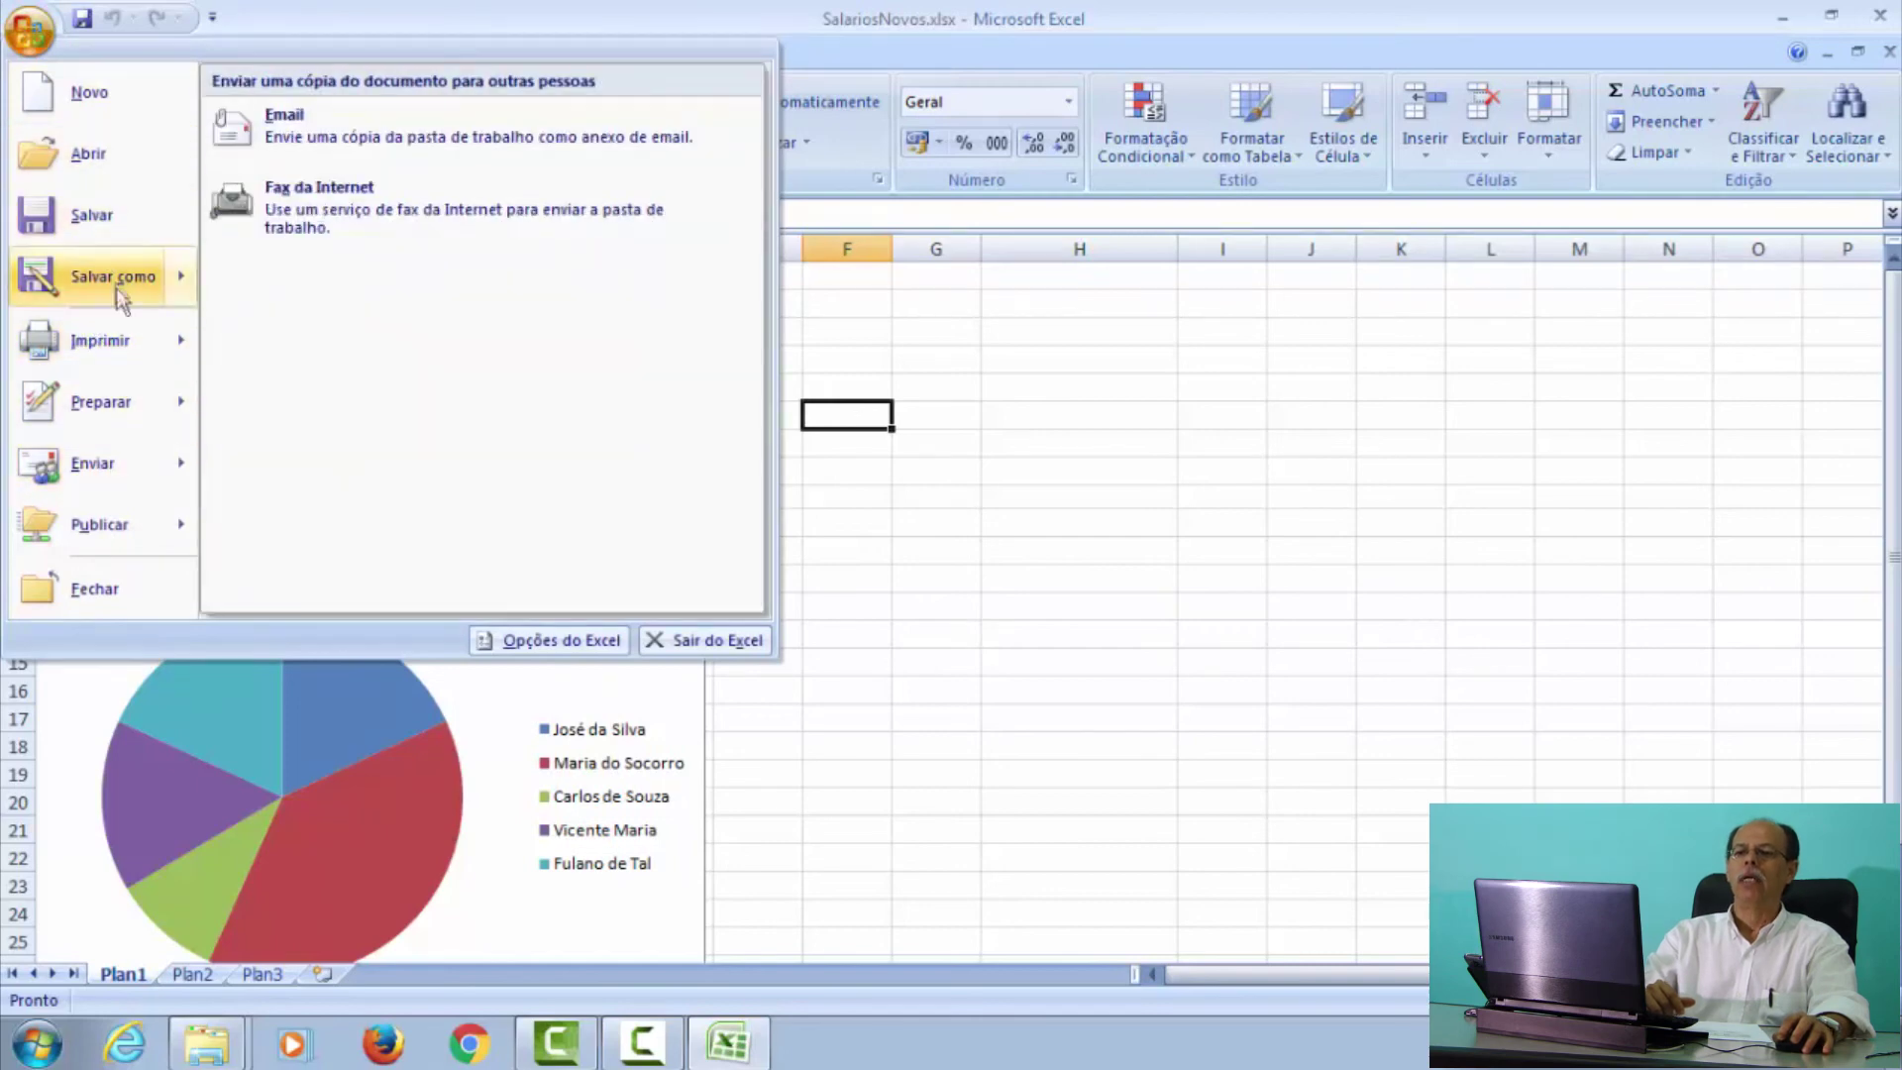
{"action": "key", "text": "Escape"}
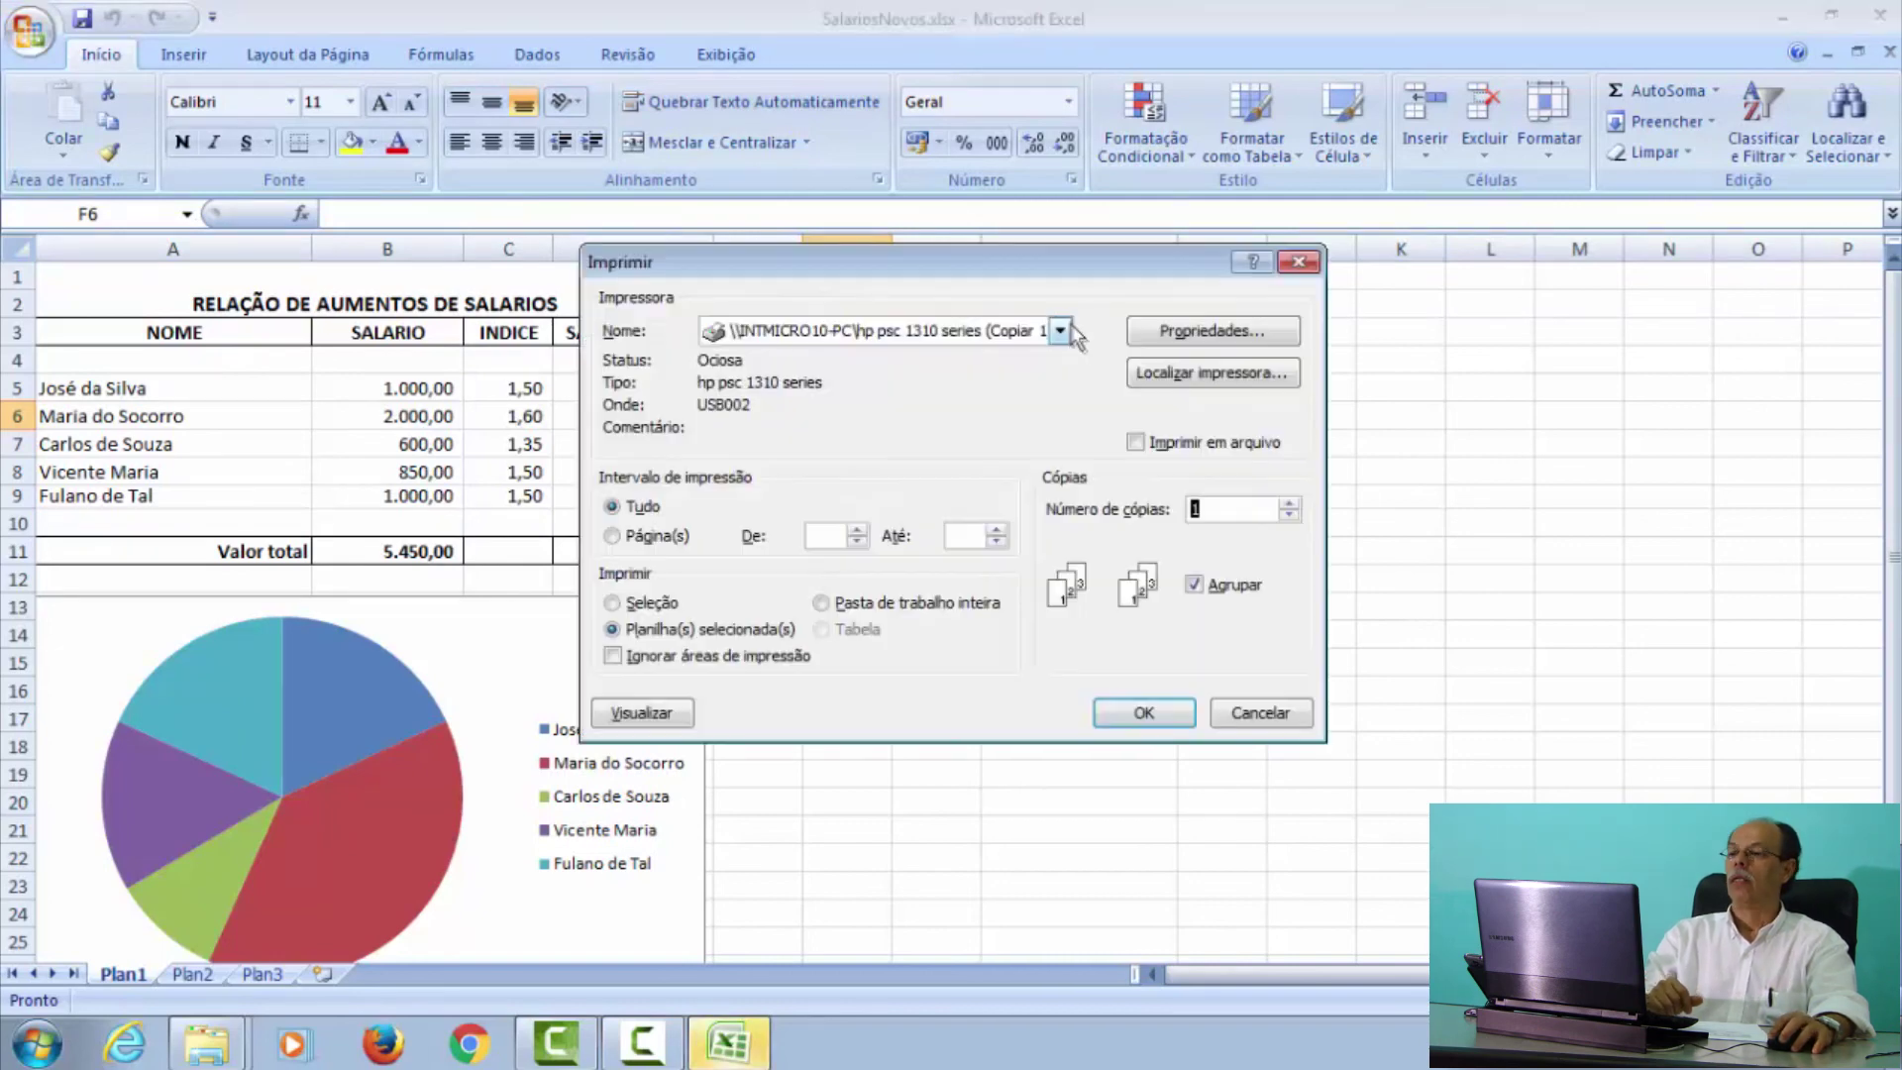
{"action": "left_click", "coordinate": [1060, 330]}
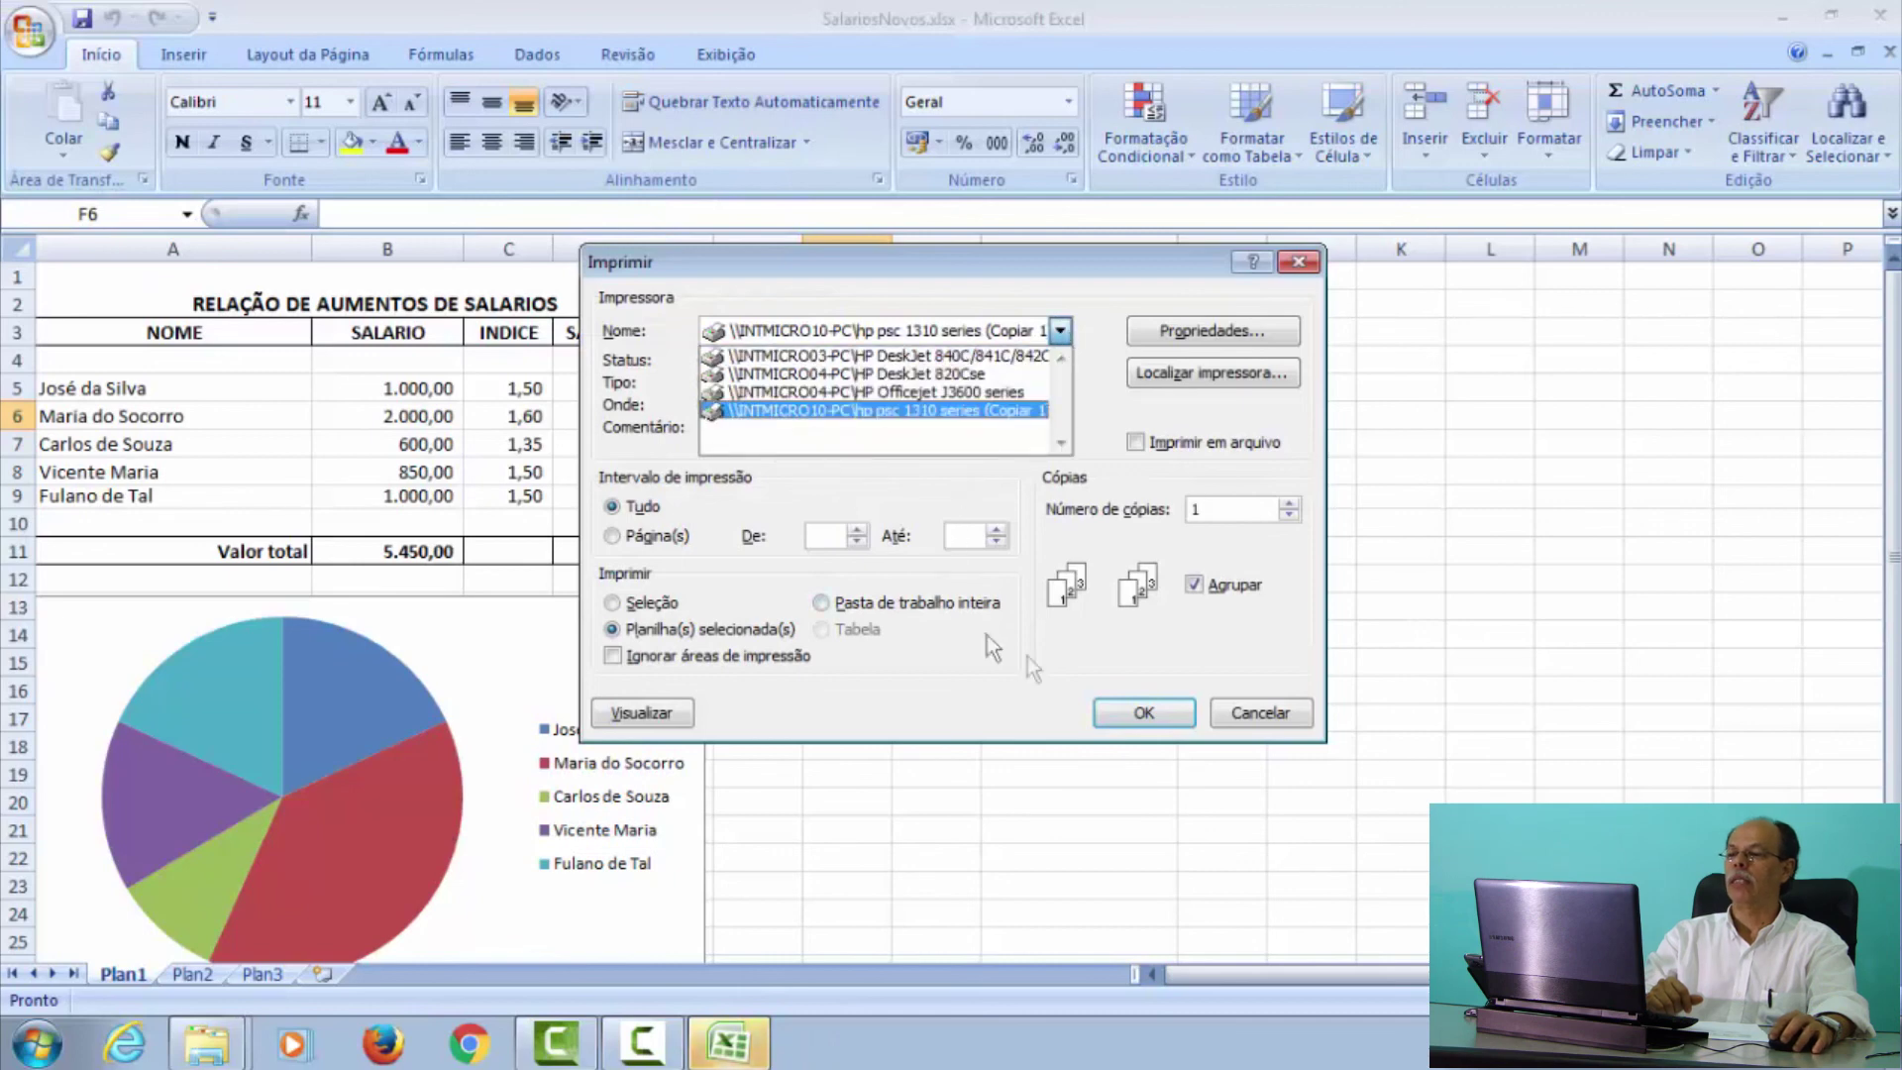
{"action": "left_click", "coordinate": [1141, 714]}
{"action": "left_click", "coordinate": [1146, 713]}
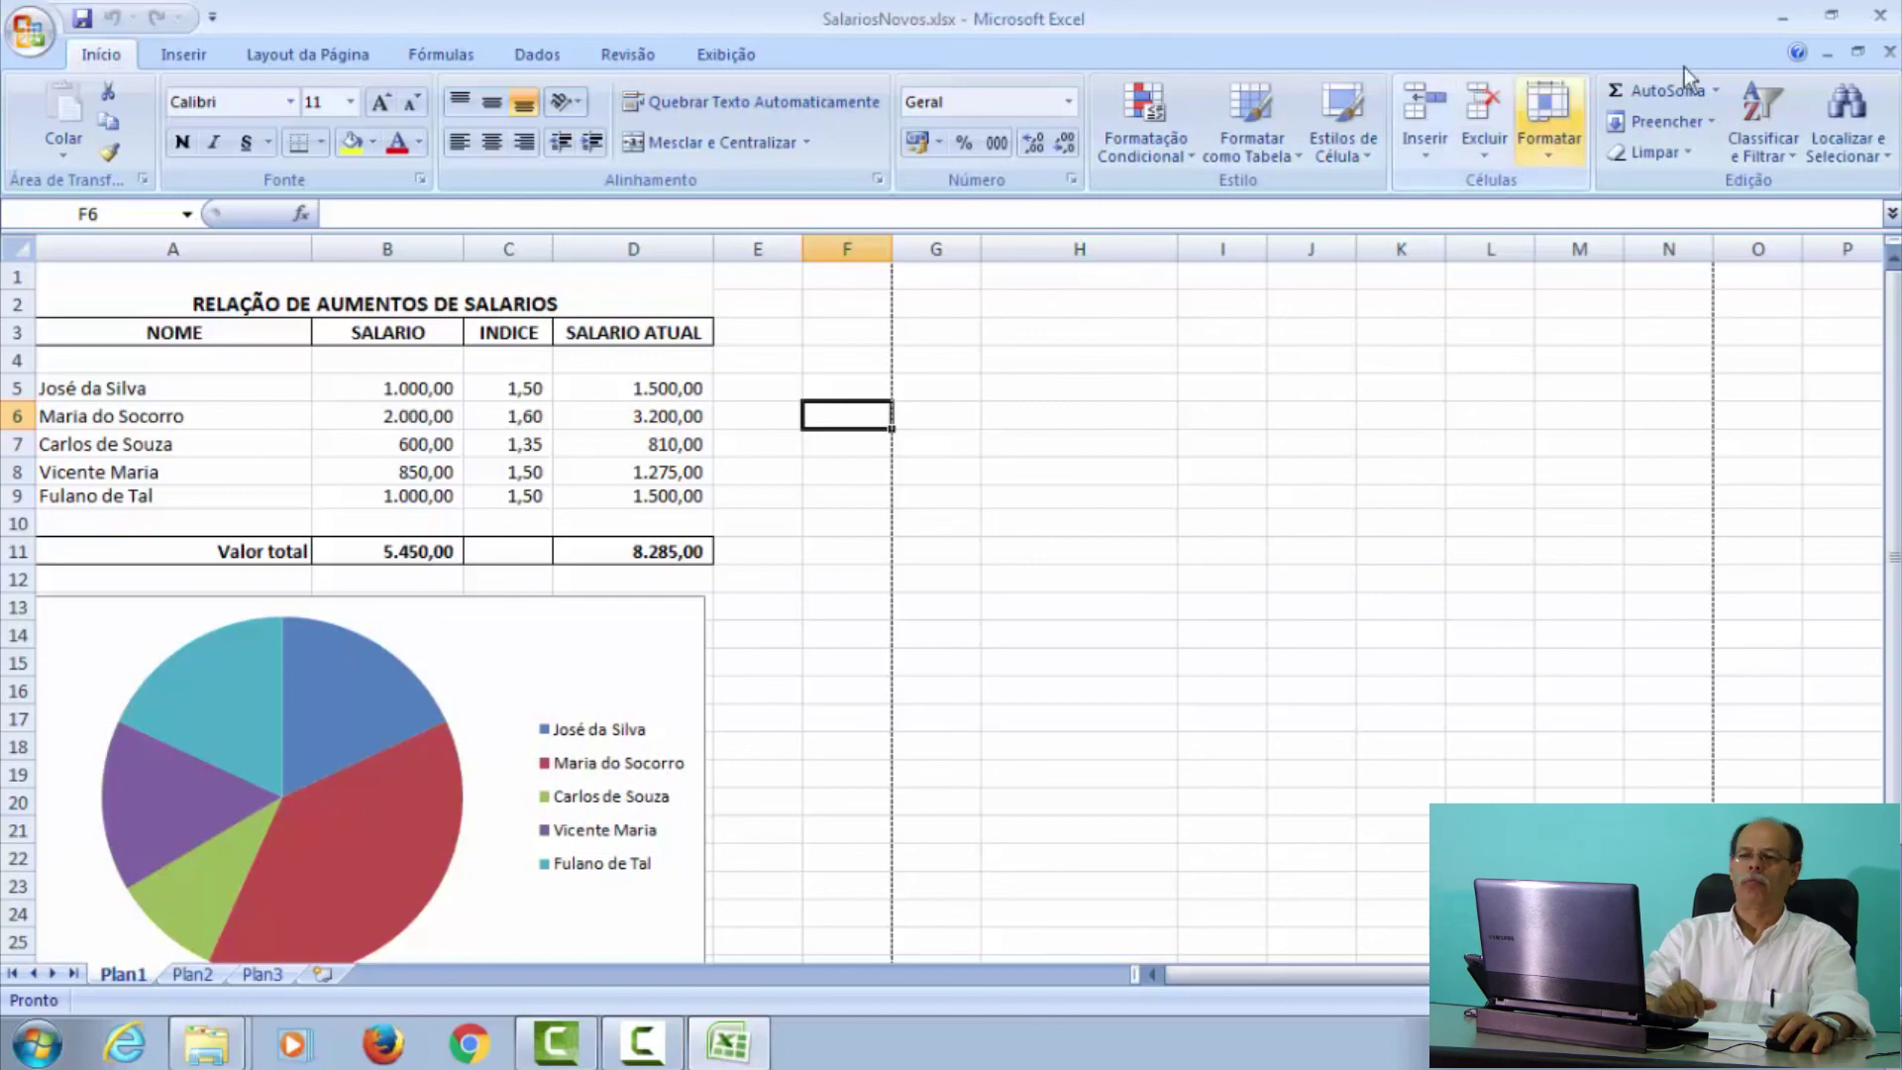
{"action": "left_click", "coordinate": [1880, 15]}
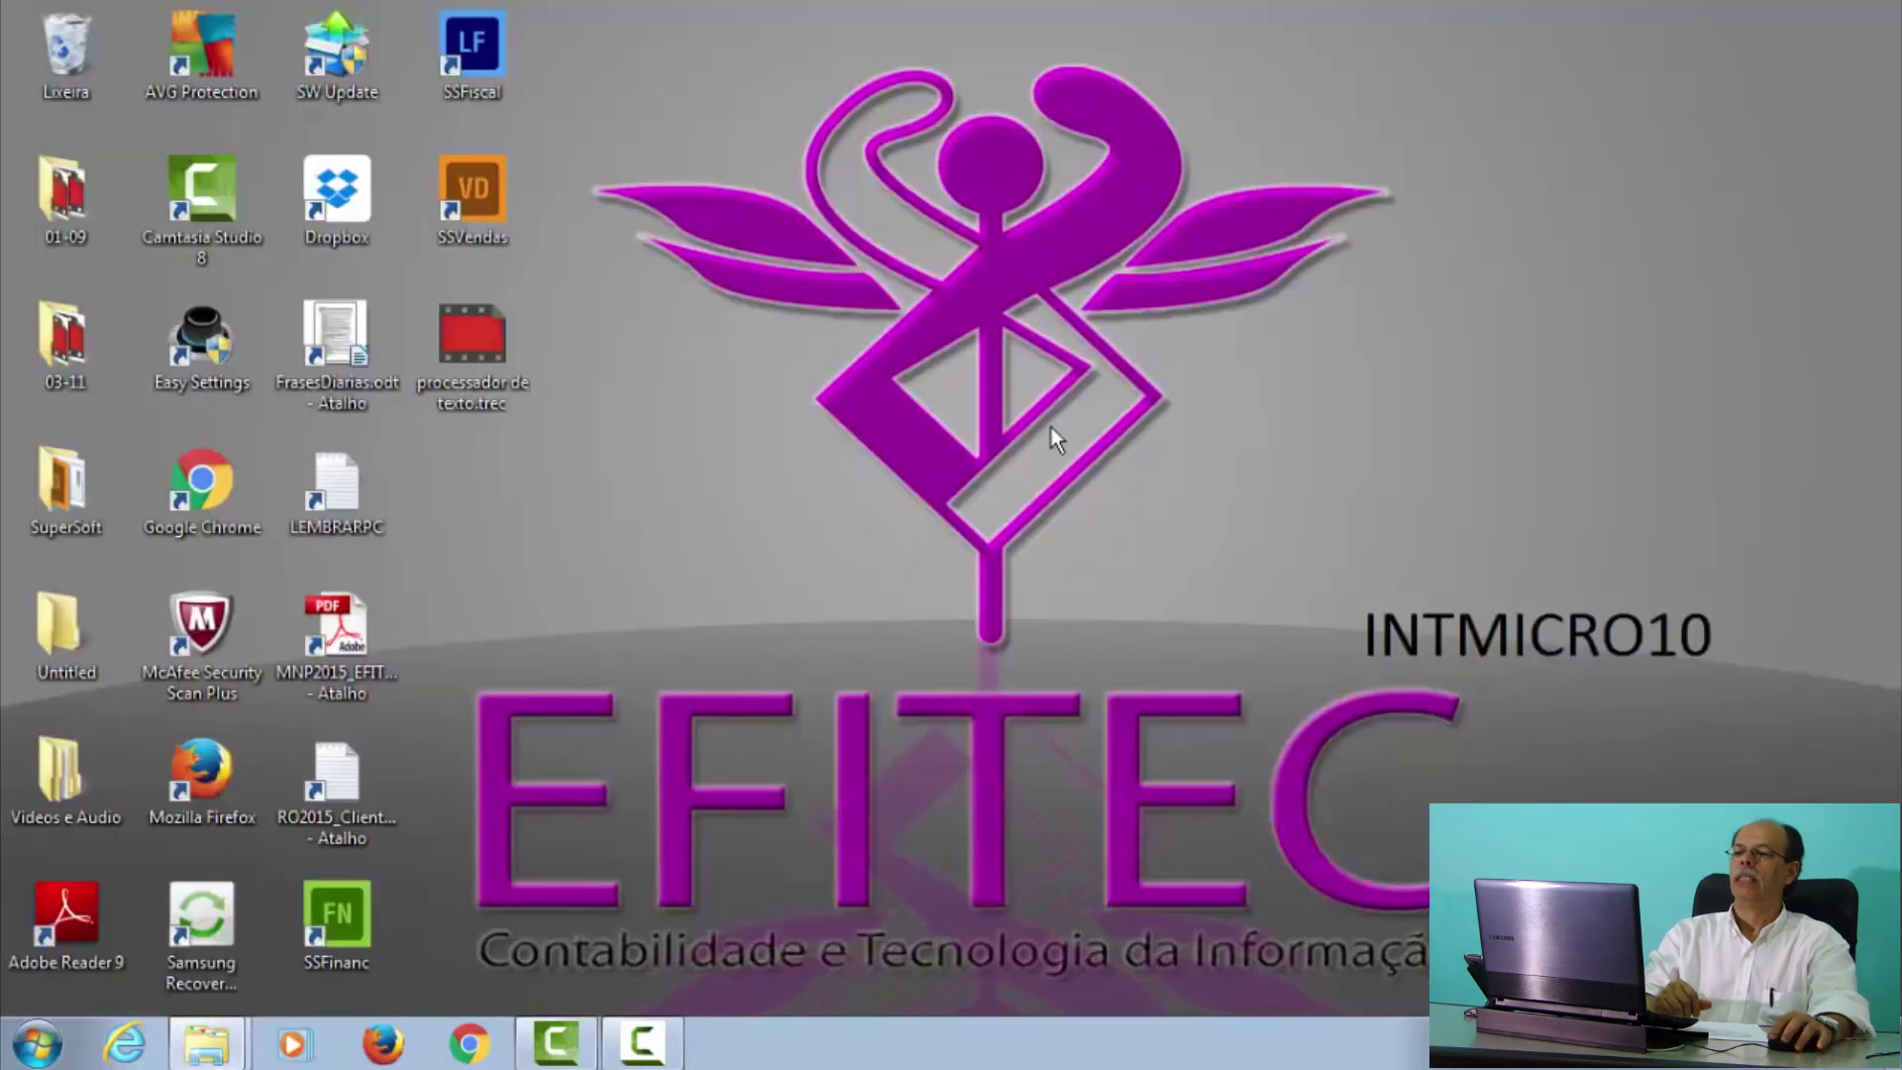